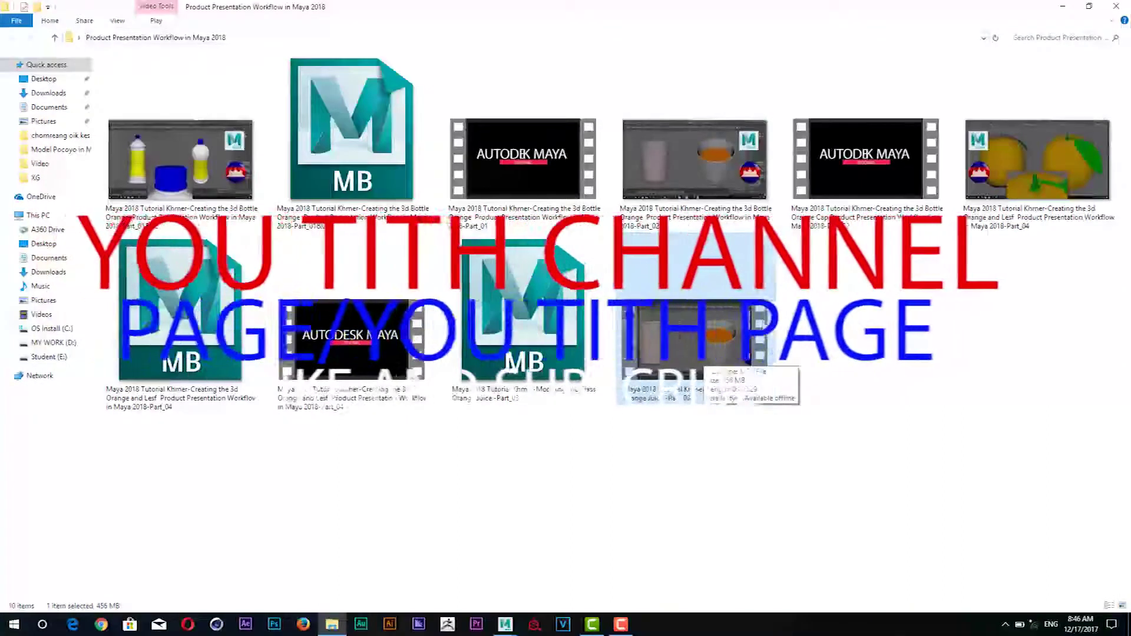
Browse the bottle, orange Part_04 and orange-juice glass tutorial images, then minimize Explorer.
{"action": "left_click", "coordinate": [168, 156]}
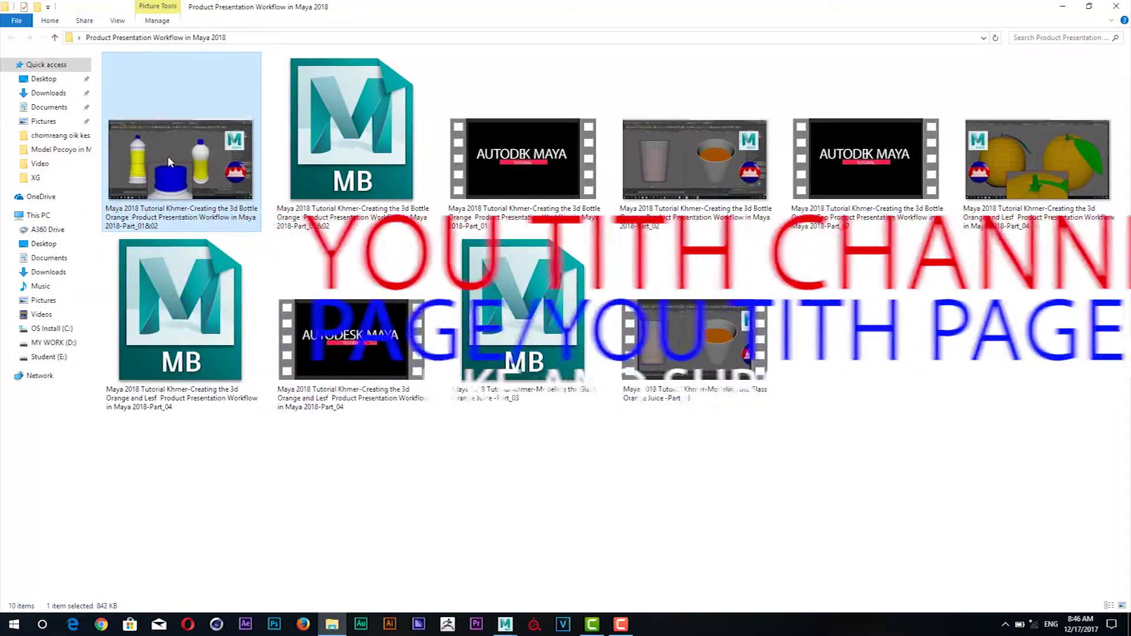
{"action": "left_click", "coordinate": [1038, 169]}
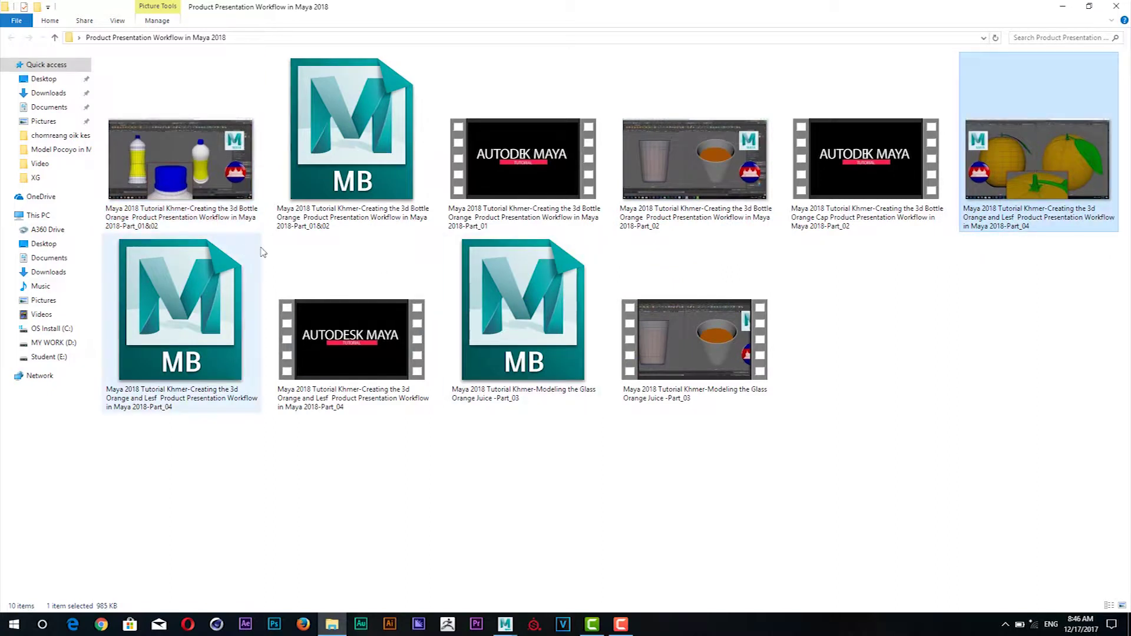
{"action": "left_click", "coordinate": [196, 185]}
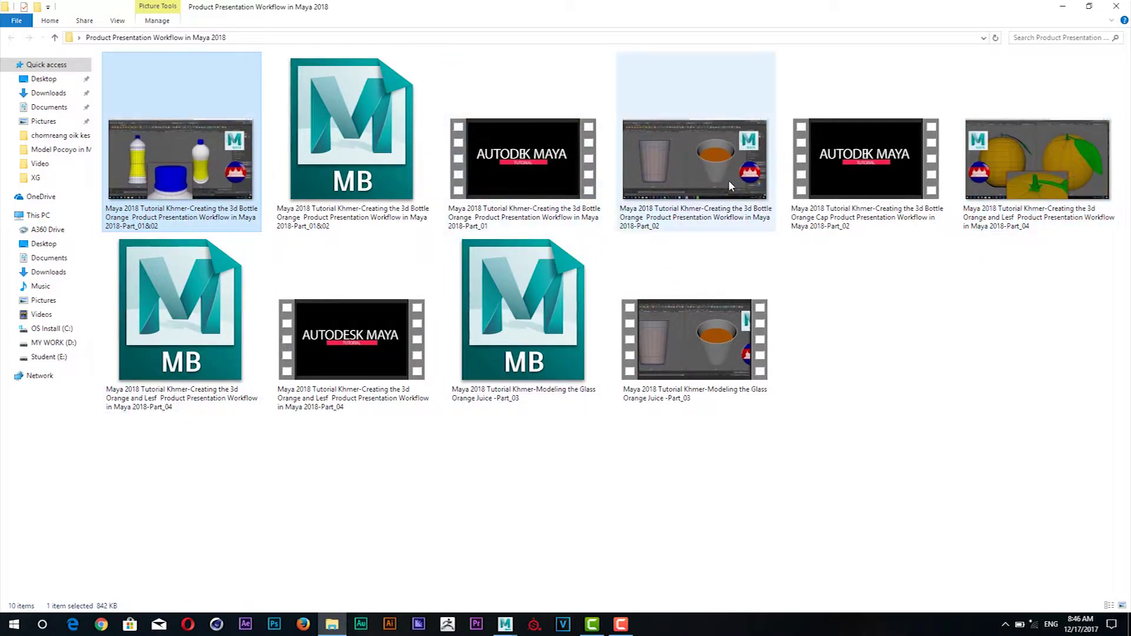
{"action": "left_click", "coordinate": [1028, 177]}
{"action": "left_click", "coordinate": [682, 366]}
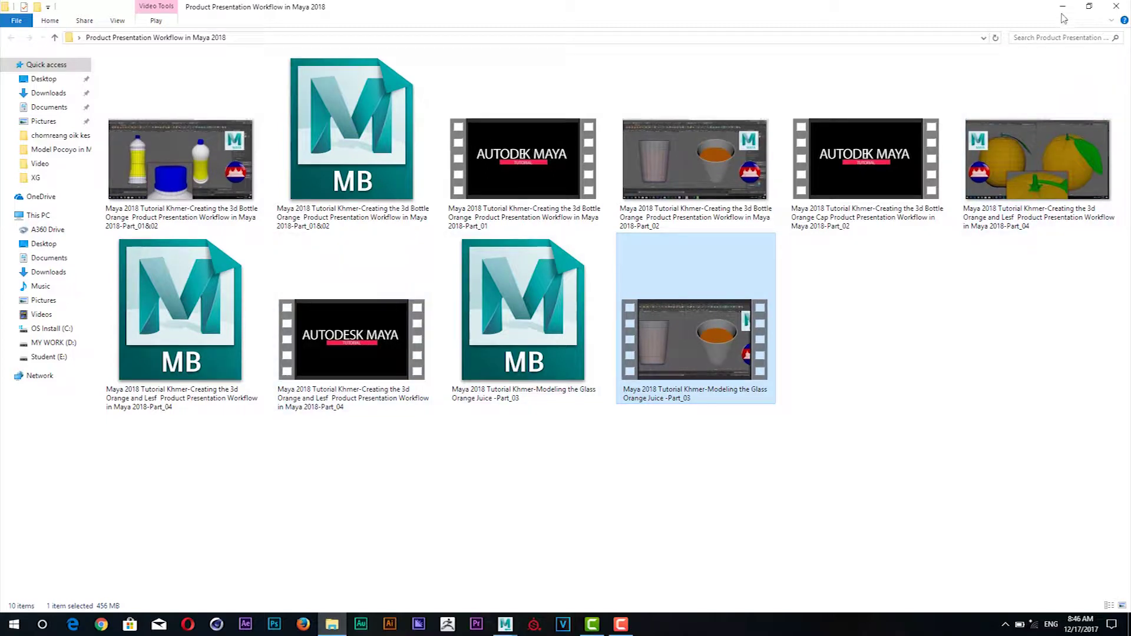
{"action": "left_click", "coordinate": [1062, 9]}
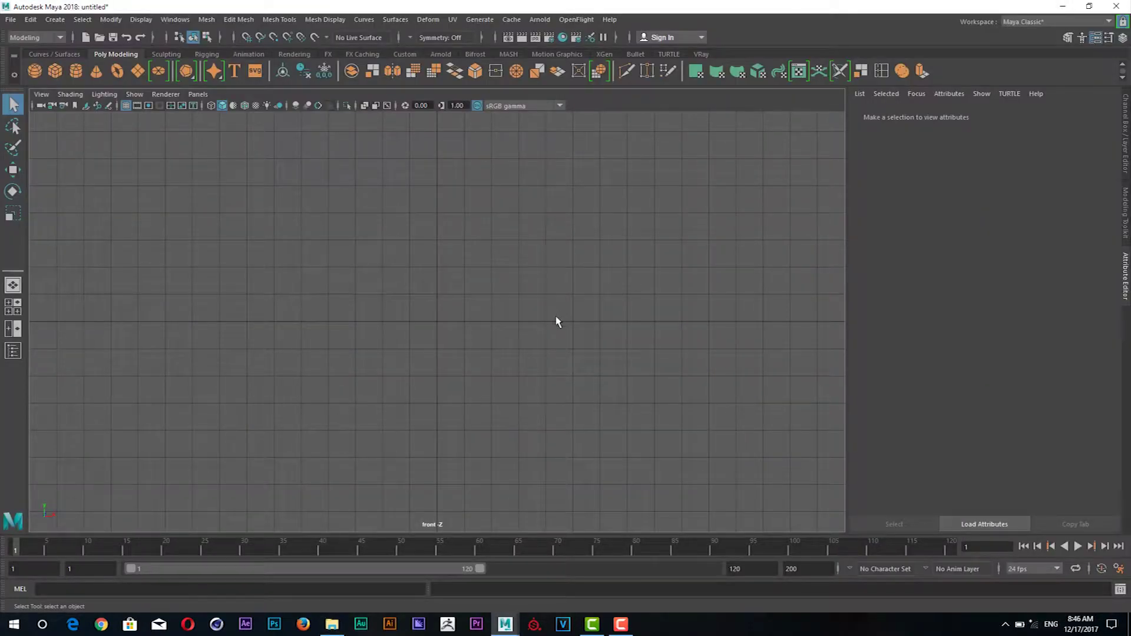
Pan the empty Maya front view, then bring up the Windows Start menu.
{"action": "left_click_drag", "start_coordinate": [553, 327], "coordinate": [511, 336]}
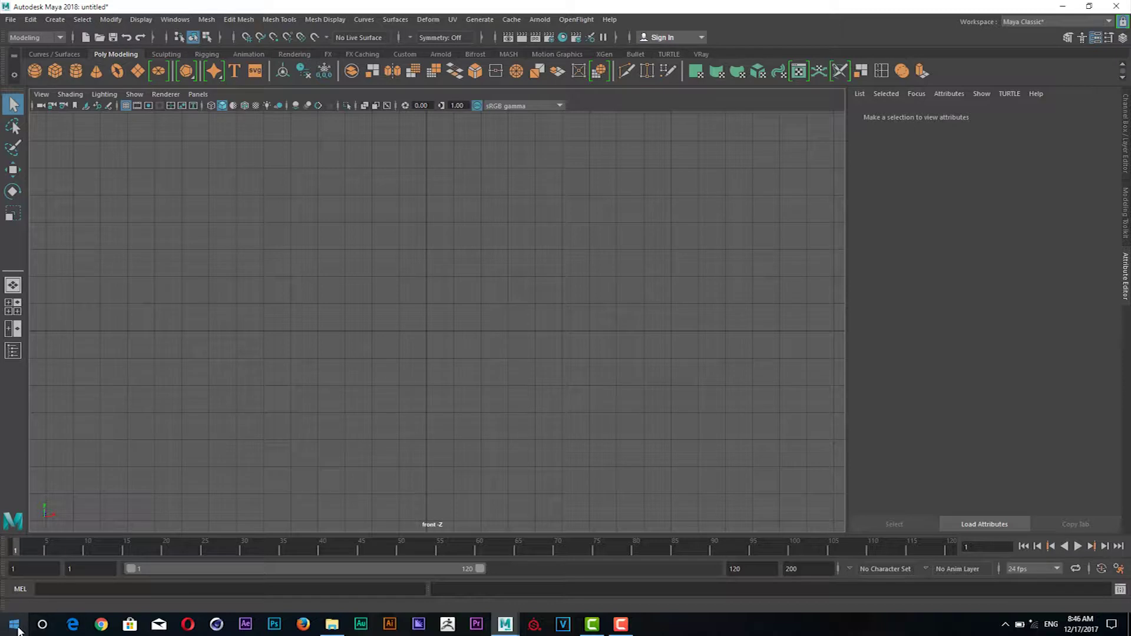
{"action": "left_click", "coordinate": [17, 628]}
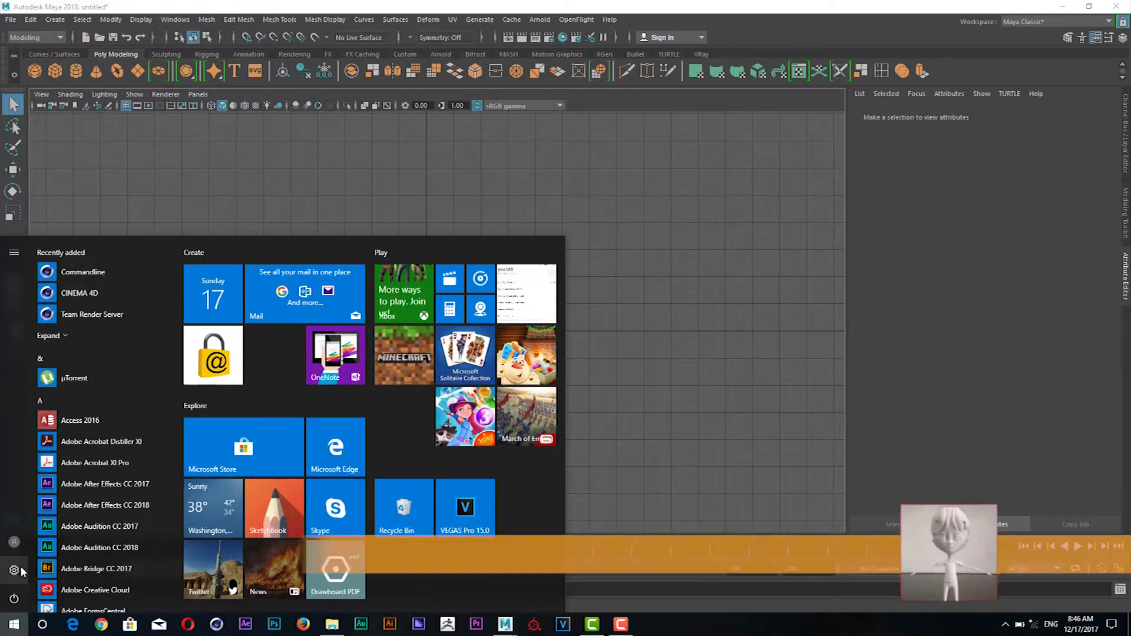
Scroll the Start menu app list and expand the Autodesk programs folder.
{"action": "scroll", "scroll_direction": "down", "scroll_amount": 3}
{"action": "scroll", "scroll_direction": "down", "scroll_amount": 3}
{"action": "scroll", "scroll_direction": "down", "scroll_amount": 3}
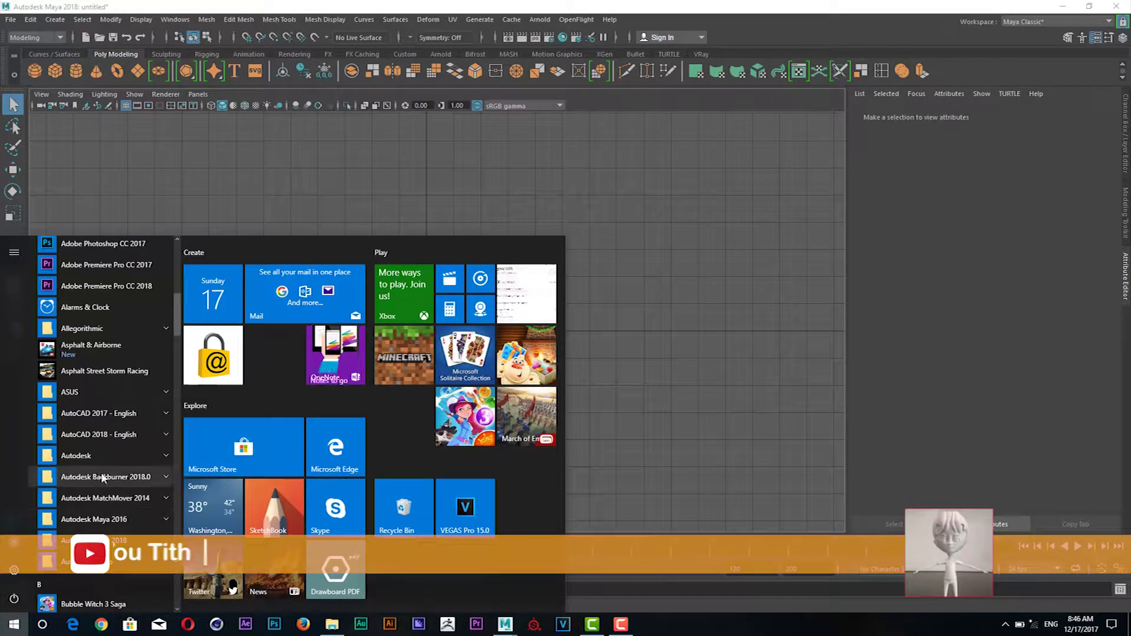
{"action": "left_click", "coordinate": [104, 460]}
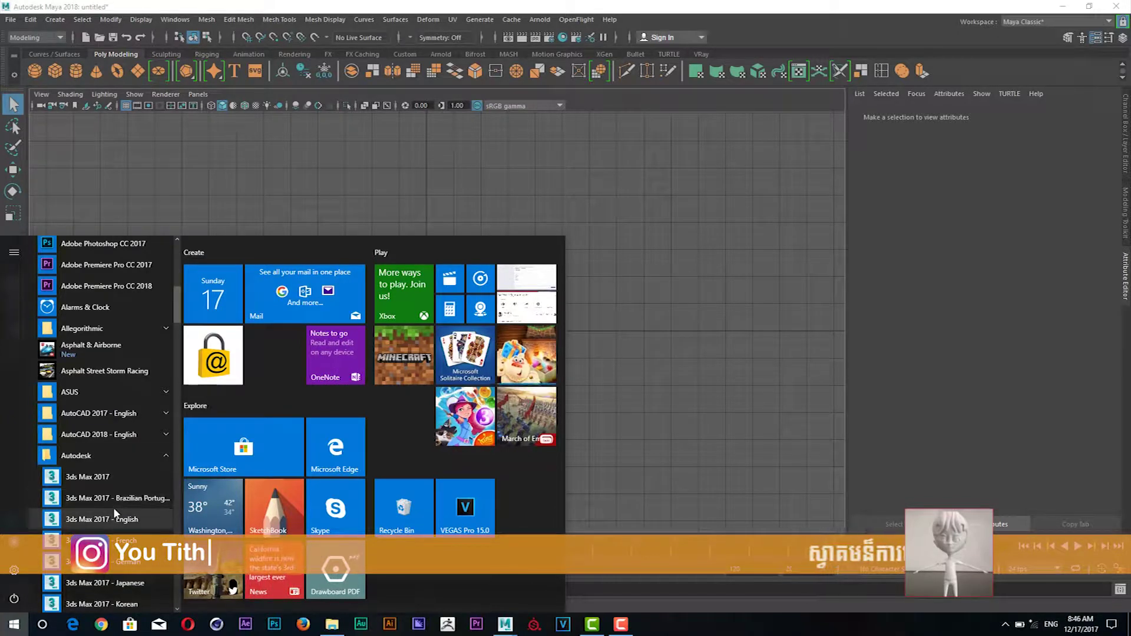
{"action": "scroll", "scroll_direction": "down", "scroll_amount": 3}
{"action": "scroll", "scroll_direction": "down", "scroll_amount": 3}
{"action": "scroll", "scroll_direction": "down", "scroll_amount": 3}
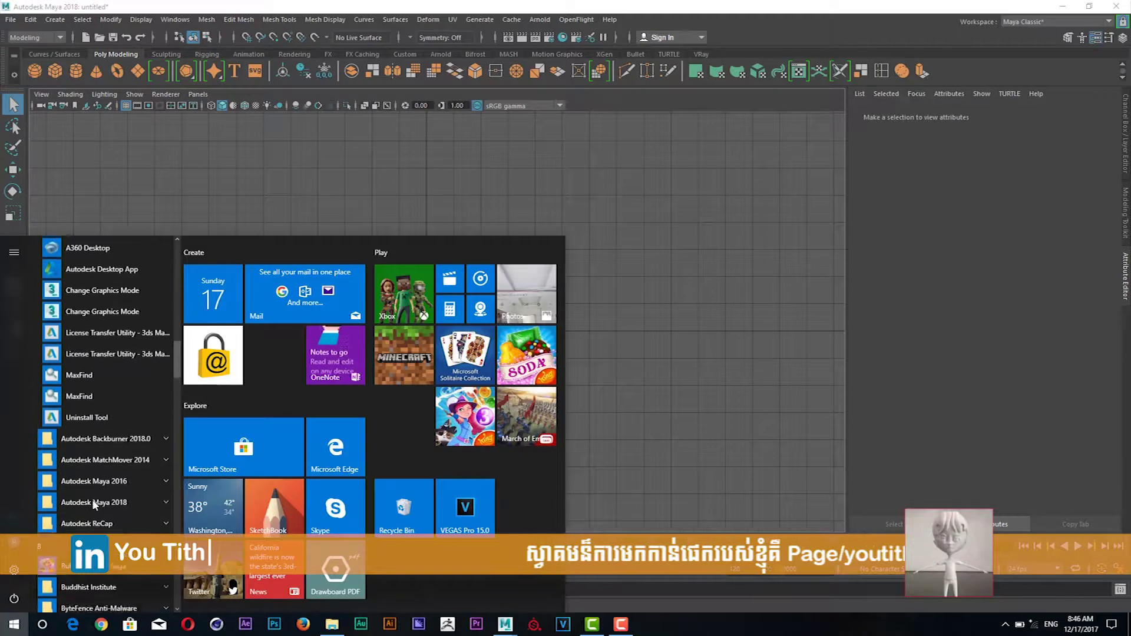
{"action": "scroll", "scroll_direction": "up", "scroll_amount": 3}
{"action": "scroll", "scroll_direction": "up", "scroll_amount": 3}
{"action": "scroll", "scroll_direction": "up", "scroll_amount": 3}
{"action": "scroll", "scroll_direction": "up", "scroll_amount": 3}
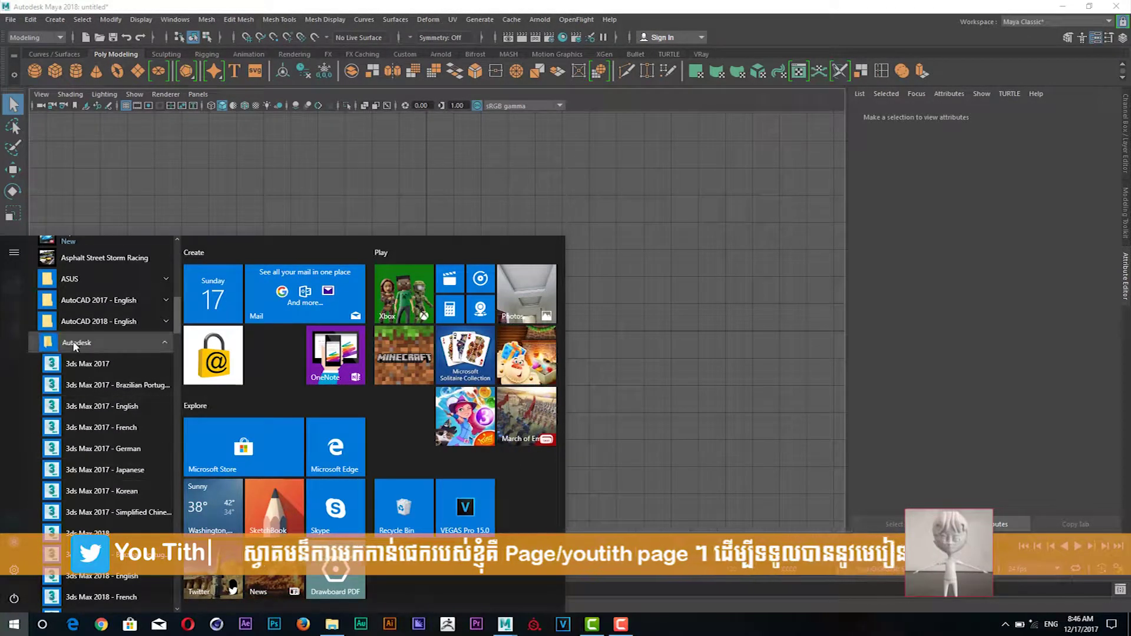
Launch Autodesk Maya 2018 from its Start menu folder.
{"action": "left_click", "coordinate": [76, 343]}
{"action": "left_click", "coordinate": [101, 429]}
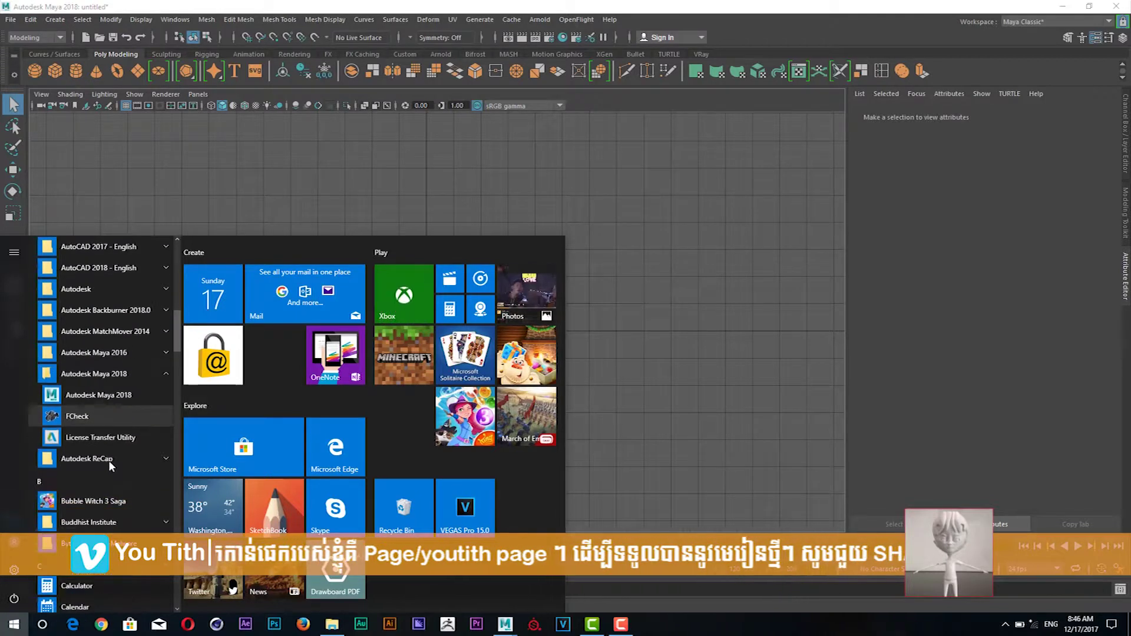
{"action": "left_click", "coordinate": [115, 390]}
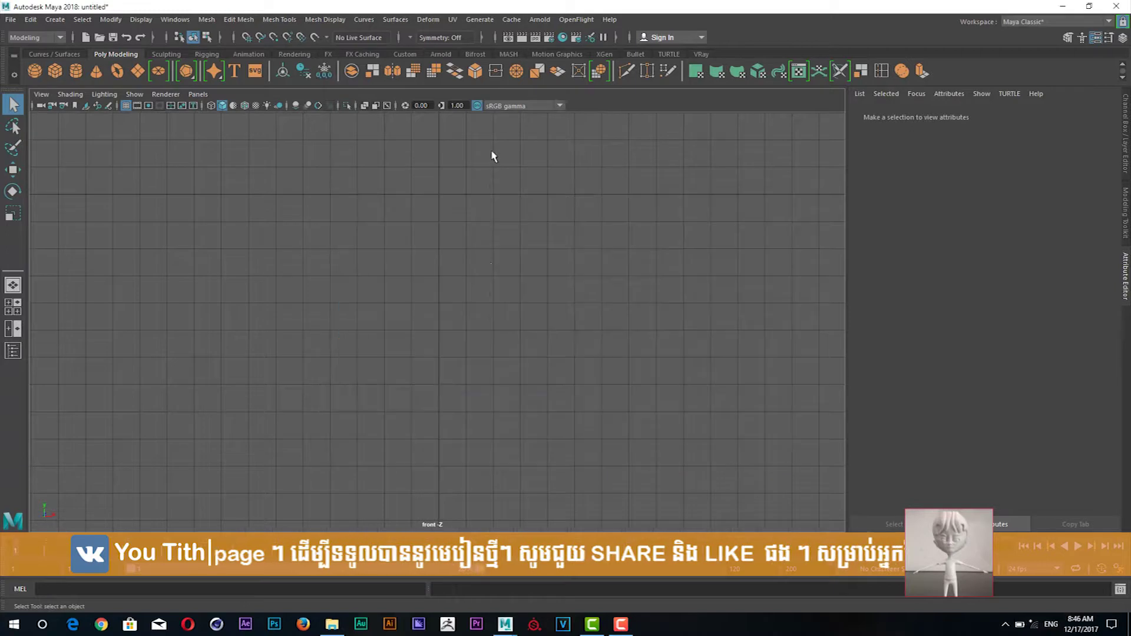
Pan the empty front view, then restore the tutorial files folder from the taskbar.
{"action": "left_click_drag", "start_coordinate": [431, 252], "coordinate": [471, 262]}
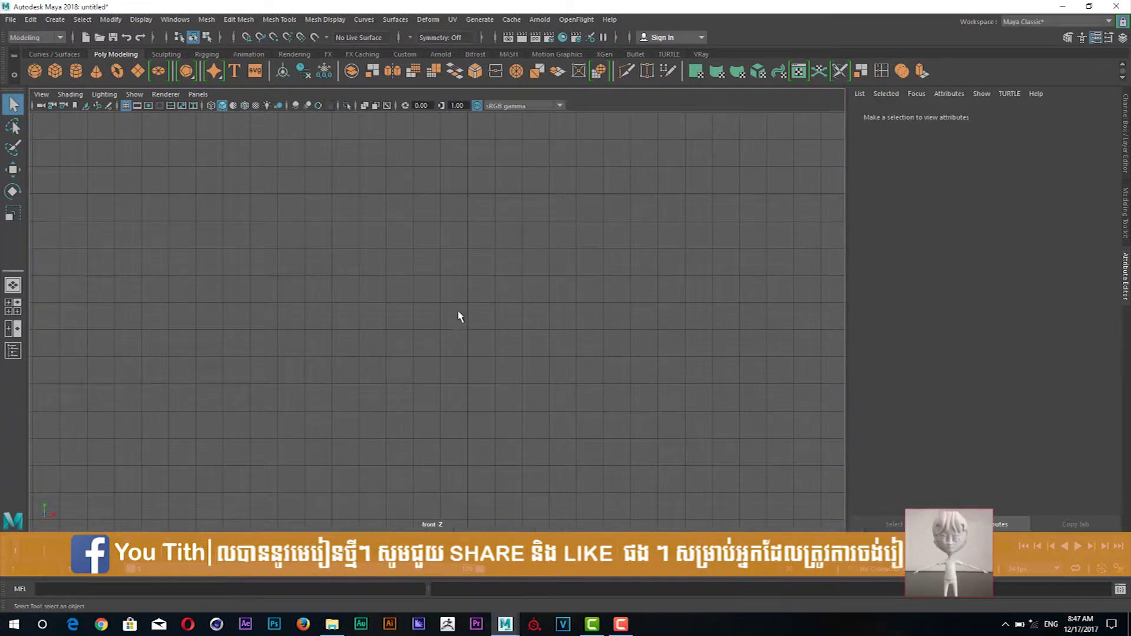
{"action": "left_click_drag", "start_coordinate": [472, 321], "coordinate": [477, 313]}
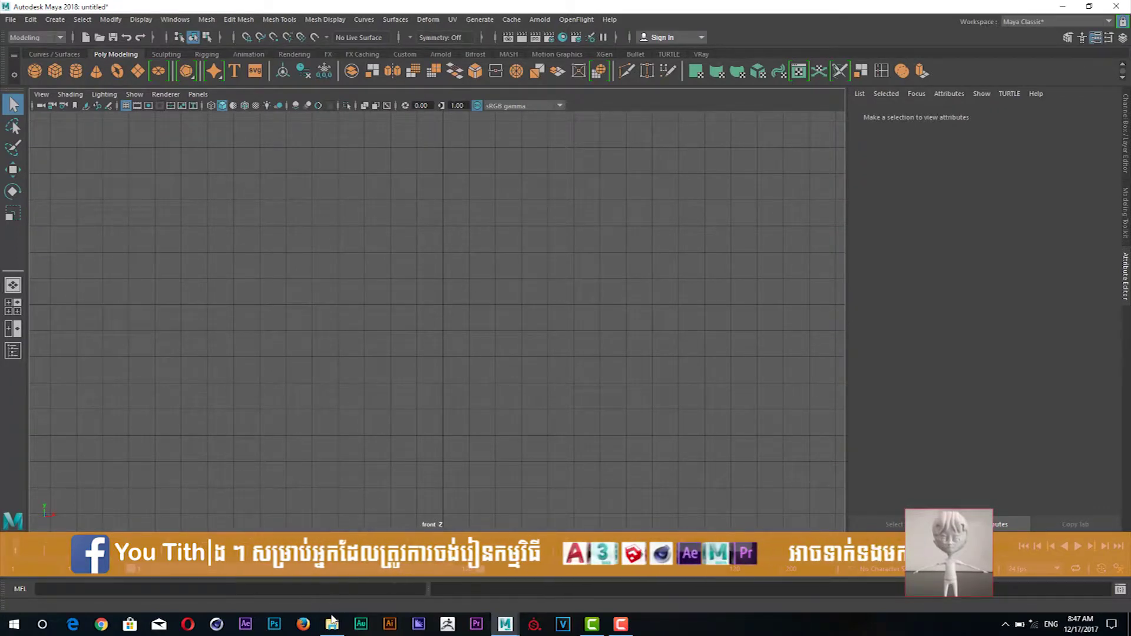
{"action": "left_click", "coordinate": [332, 623]}
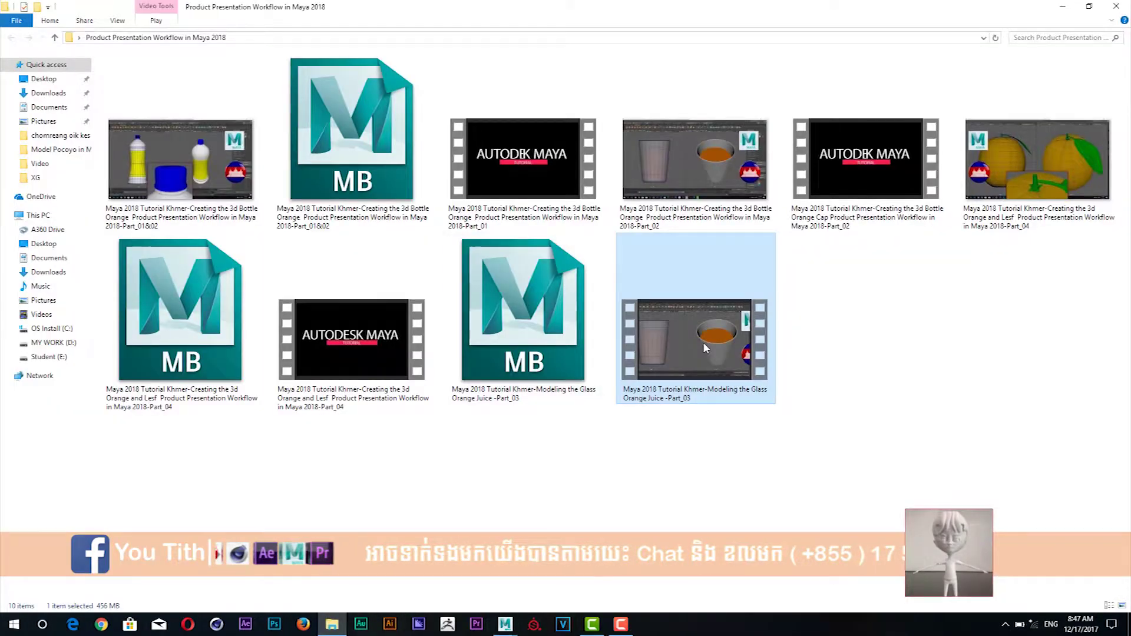
View the orange Part_04 and bottle Part_01&02 images, then minimize the folder.
{"action": "left_click", "coordinate": [1034, 167]}
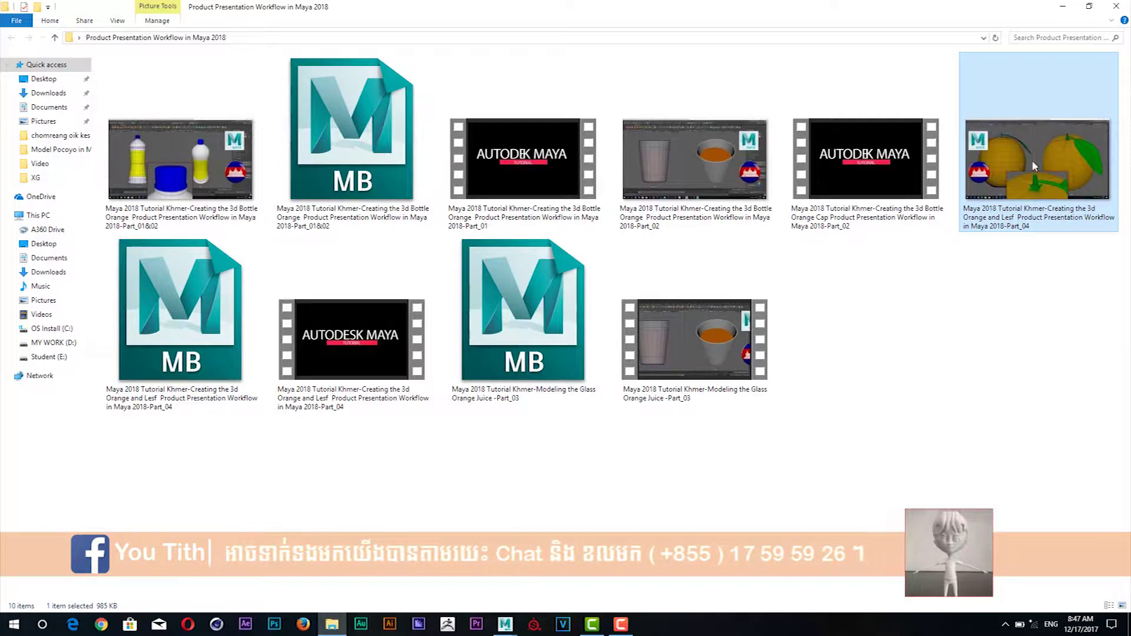
{"action": "left_click", "coordinate": [161, 187]}
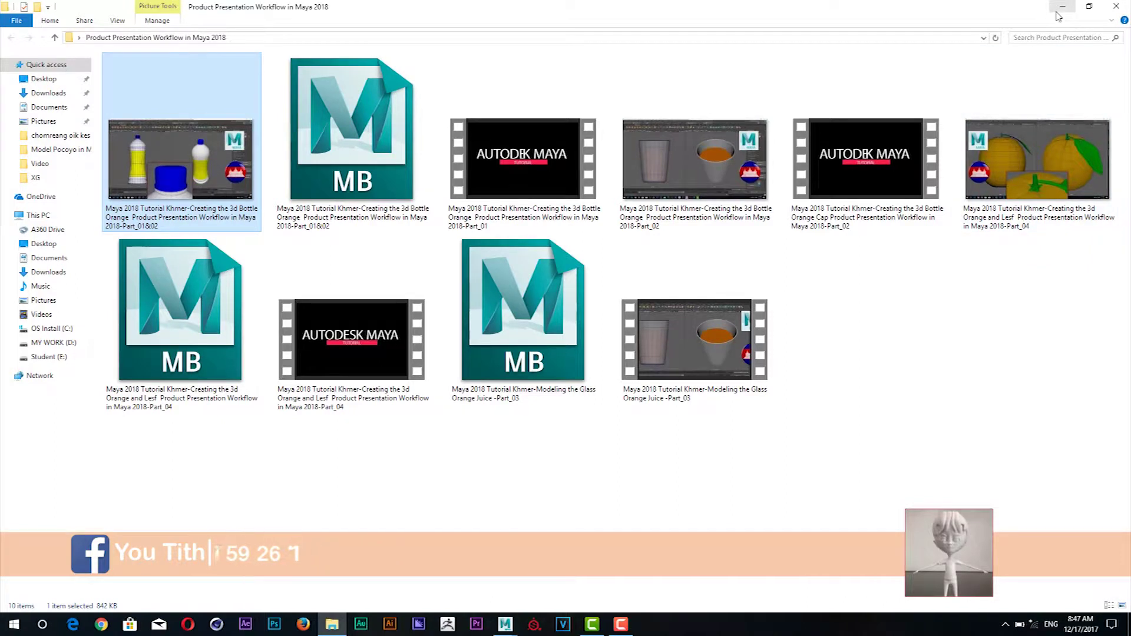
{"action": "left_click", "coordinate": [1060, 8]}
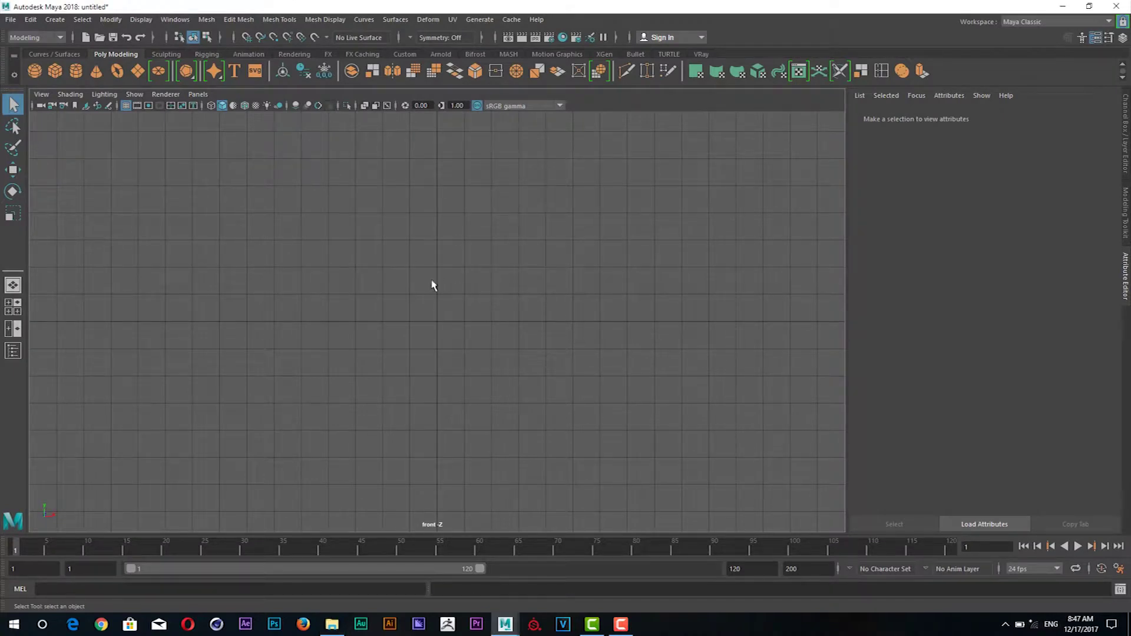
Return to the first Maya session and switch the viewport to the persp camera.
{"action": "mouse_move", "coordinate": [505, 624]}
{"action": "left_click", "coordinate": [427, 548]}
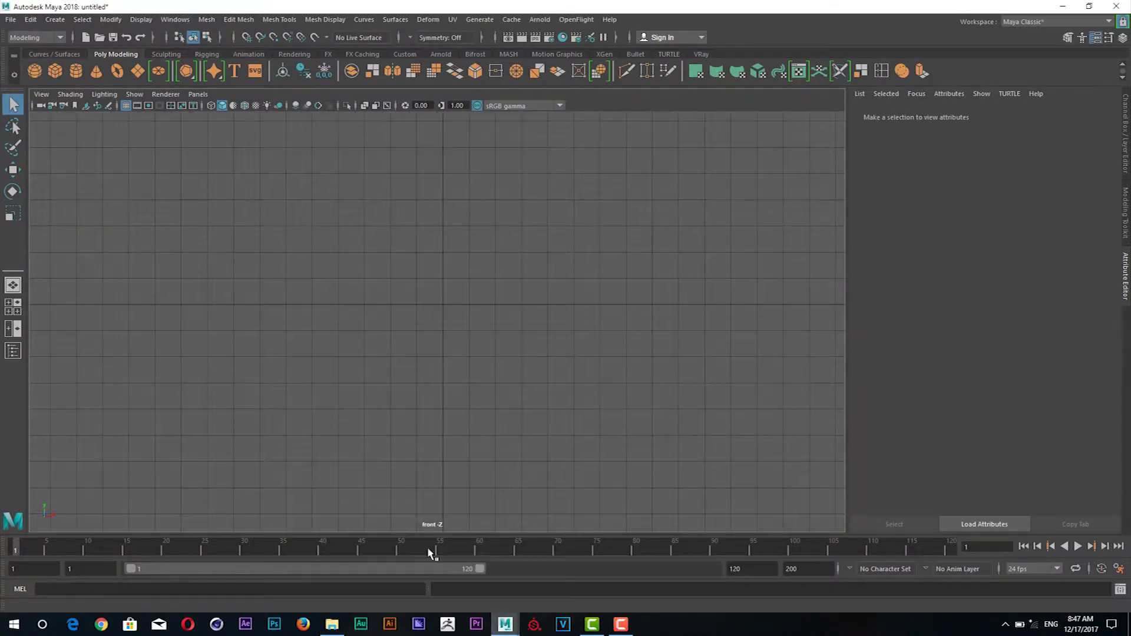
{"action": "left_click_drag", "start_coordinate": [445, 286], "coordinate": [442, 296]}
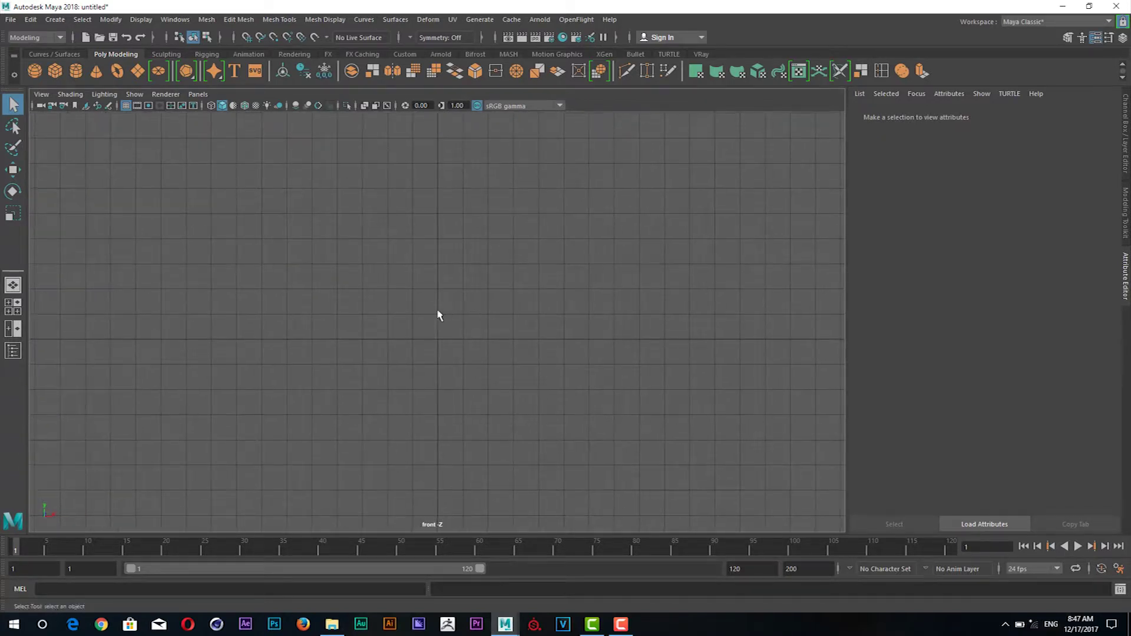
{"action": "key", "text": "space"}
{"action": "left_click_drag", "start_coordinate": [443, 301], "coordinate": [439, 287]}
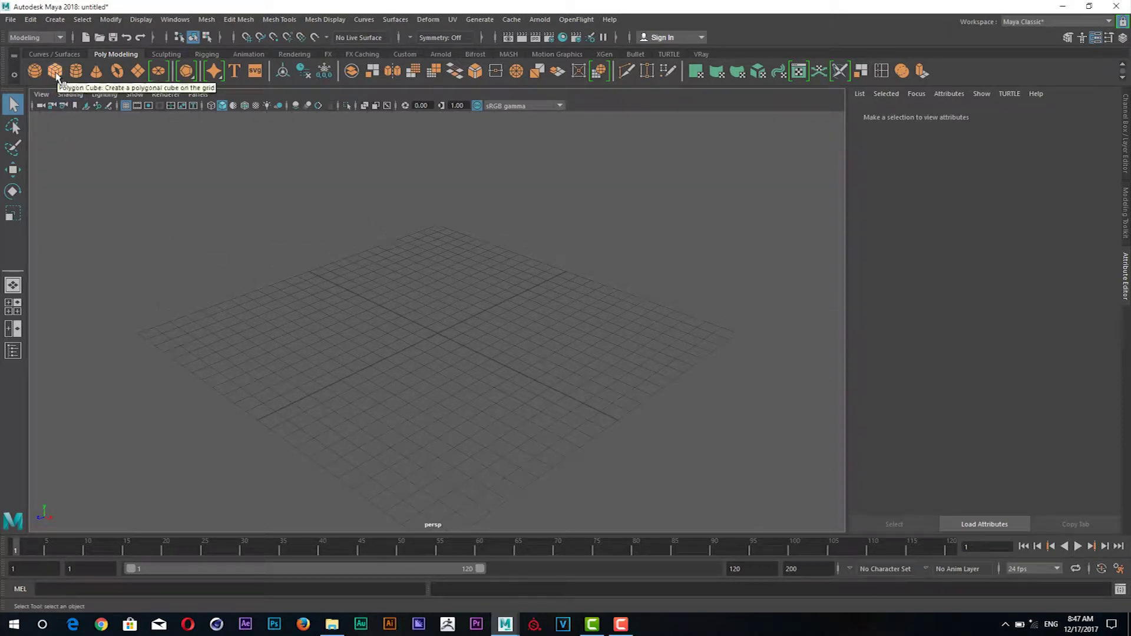
Drag out a long flat polygon cube, pCube1, and show its Channel Box values.
{"action": "left_click", "coordinate": [57, 74]}
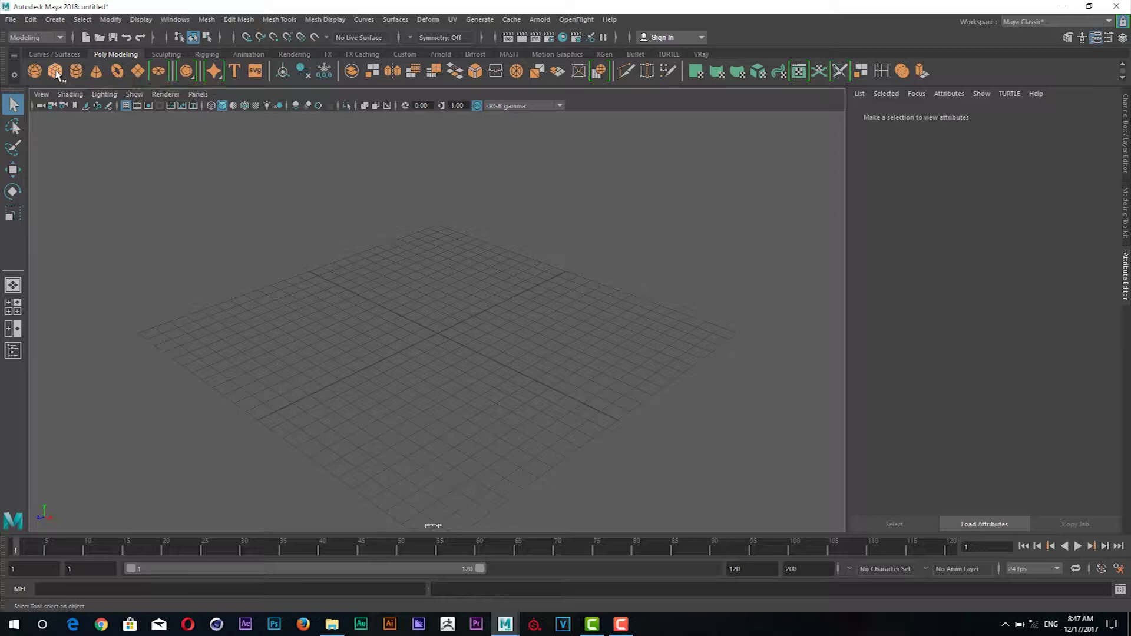
{"action": "left_click_drag", "start_coordinate": [422, 267], "coordinate": [233, 309]}
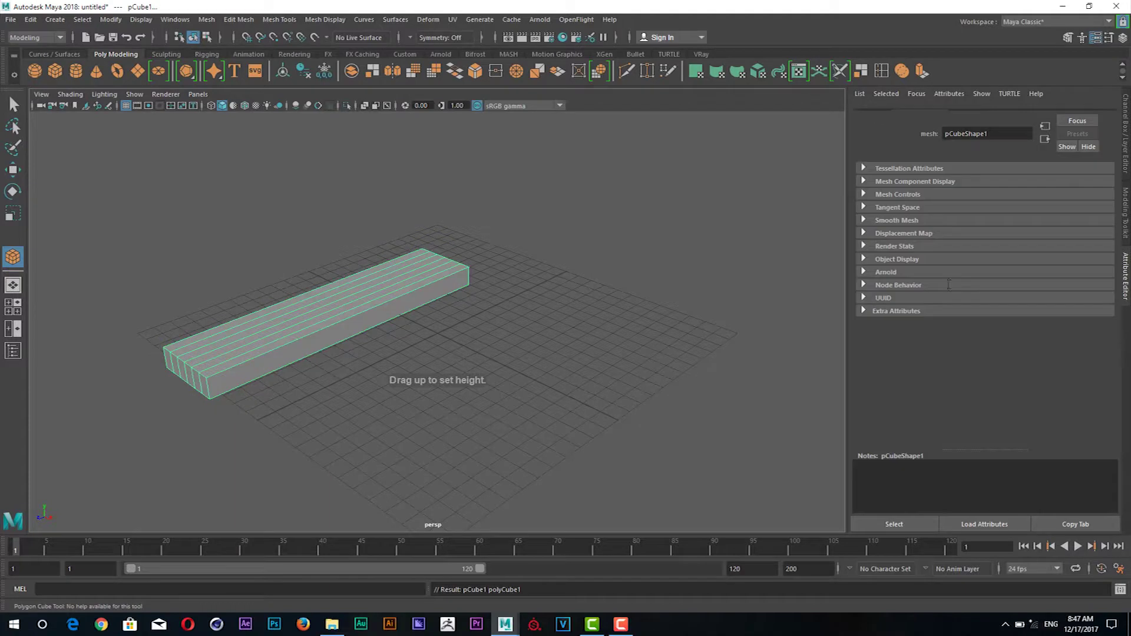
{"action": "left_click", "coordinate": [872, 115]}
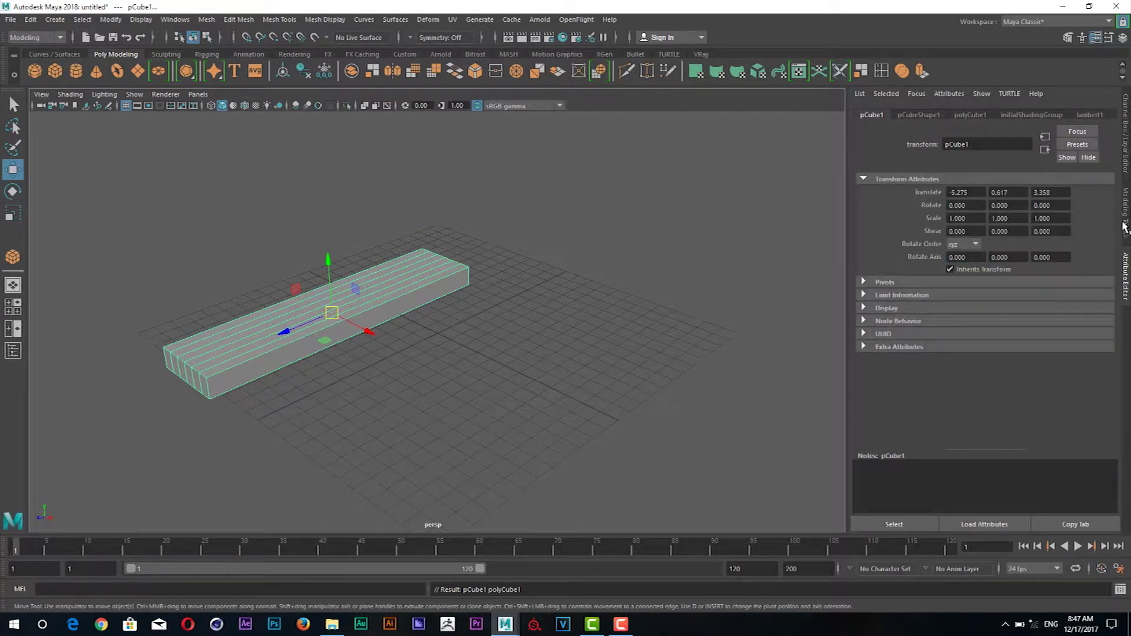
{"action": "left_click", "coordinate": [1126, 168]}
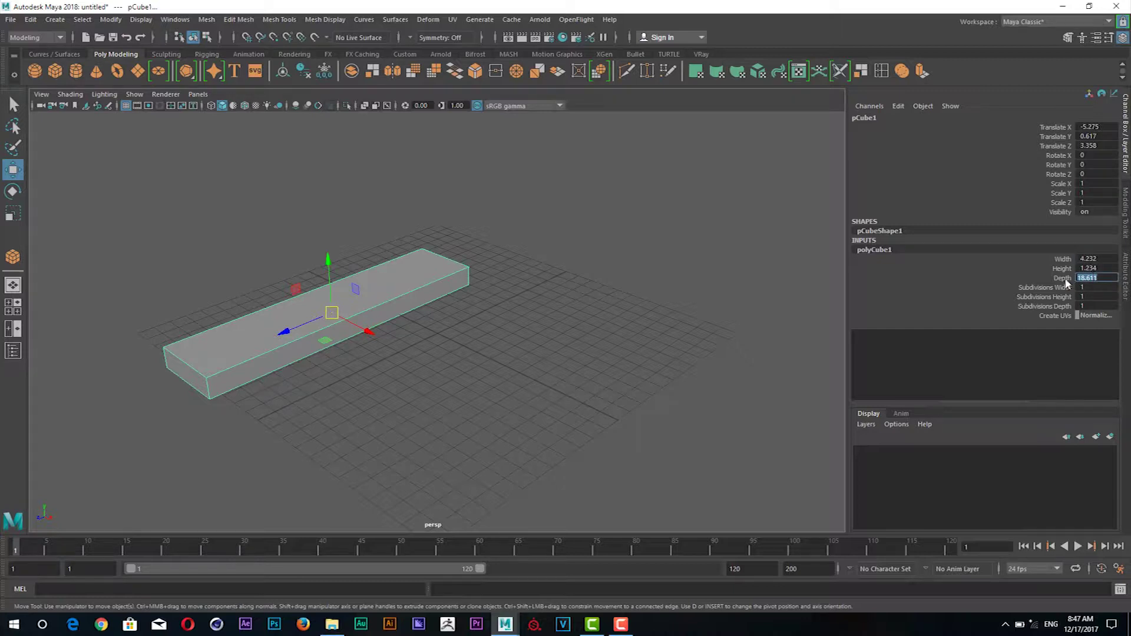
Rough out the cube at depth 100, height 10 and width 50, then frame it.
{"action": "left_click", "coordinate": [1063, 277]}
{"action": "left_click_drag", "start_coordinate": [531, 346], "coordinate": [615, 346]}
{"action": "double_click", "coordinate": [1093, 277]}
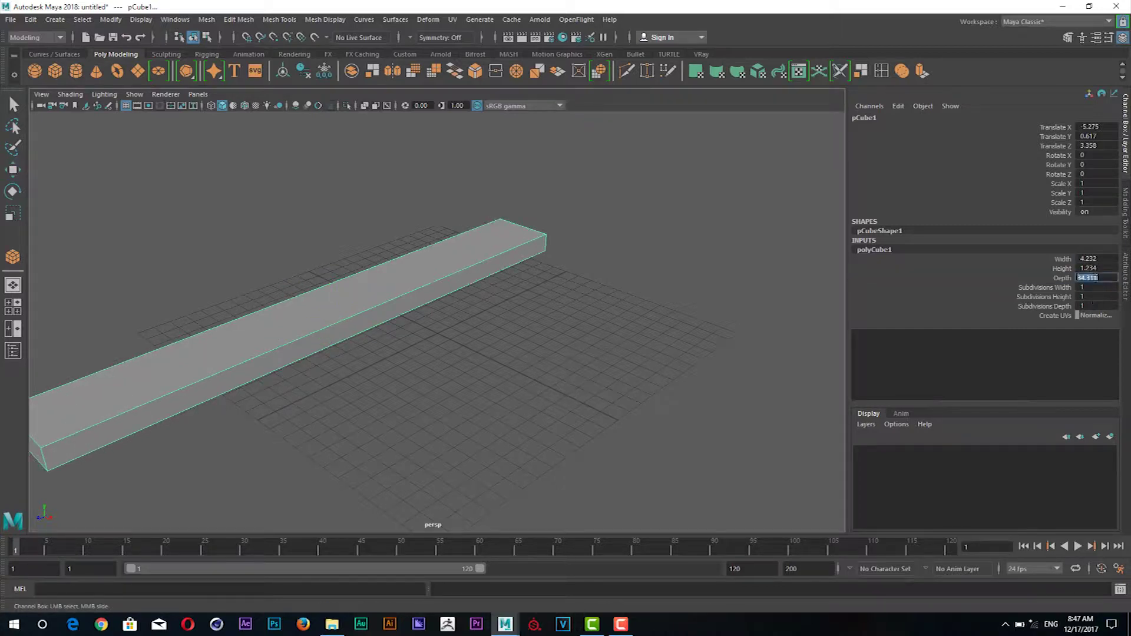
{"action": "type", "text": "0"}
{"action": "key", "text": "Return"}
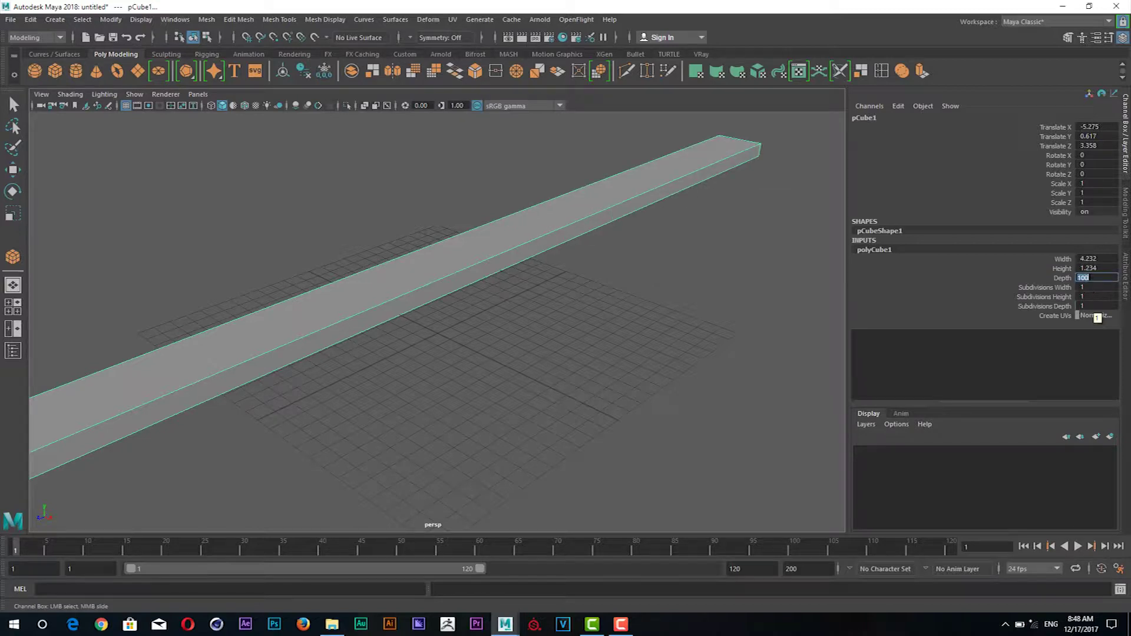
{"action": "type", "text": "50"}
{"action": "key", "text": "Return"}
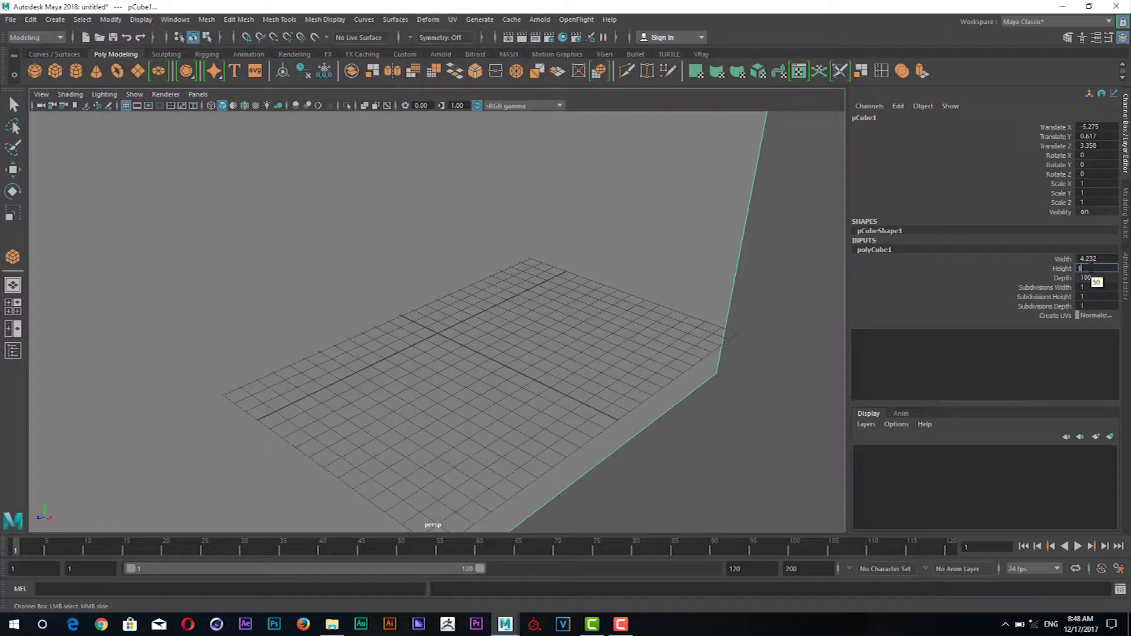
{"action": "type", "text": "0"}
{"action": "key", "text": "Return"}
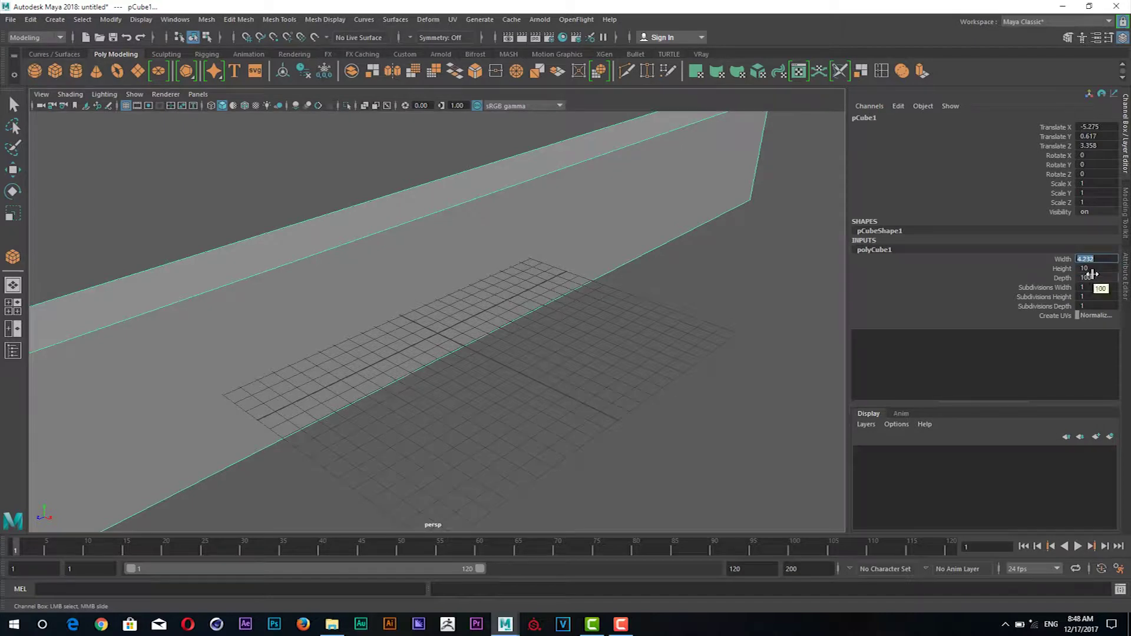
{"action": "type", "text": "50"}
{"action": "key", "text": "Return"}
{"action": "key", "text": "f"}
Finalize the plank at width 25, height 3 and depth 500.
{"action": "scroll", "scroll_direction": "up", "scroll_amount": 3}
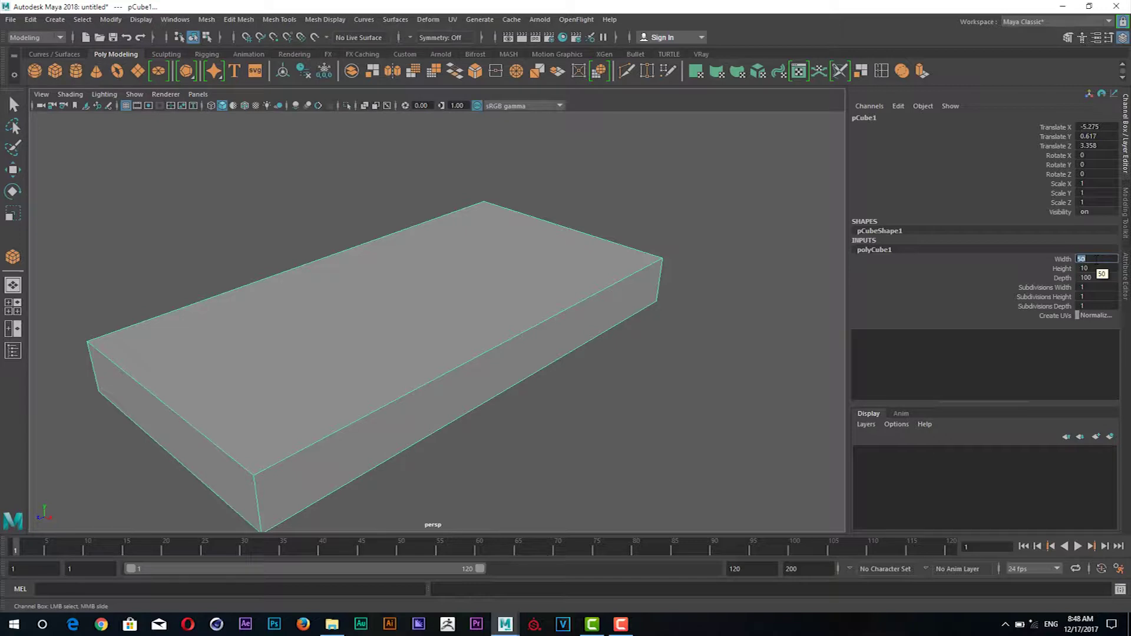
{"action": "type", "text": "25"}
{"action": "key", "text": "Return"}
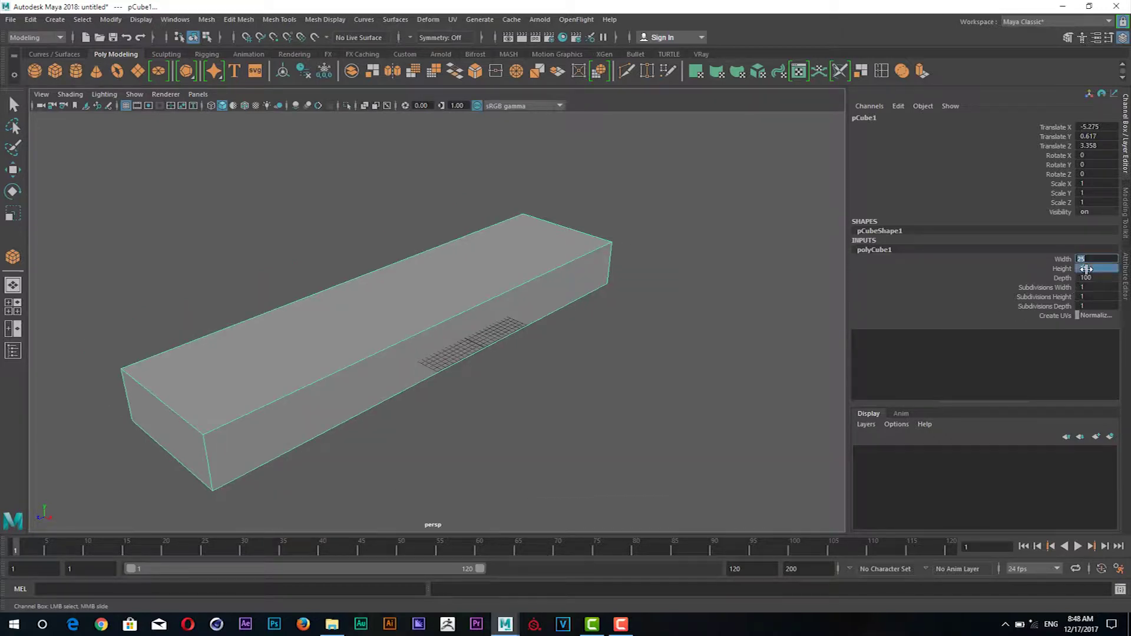
{"action": "type", "text": "5"}
{"action": "key", "text": "Return"}
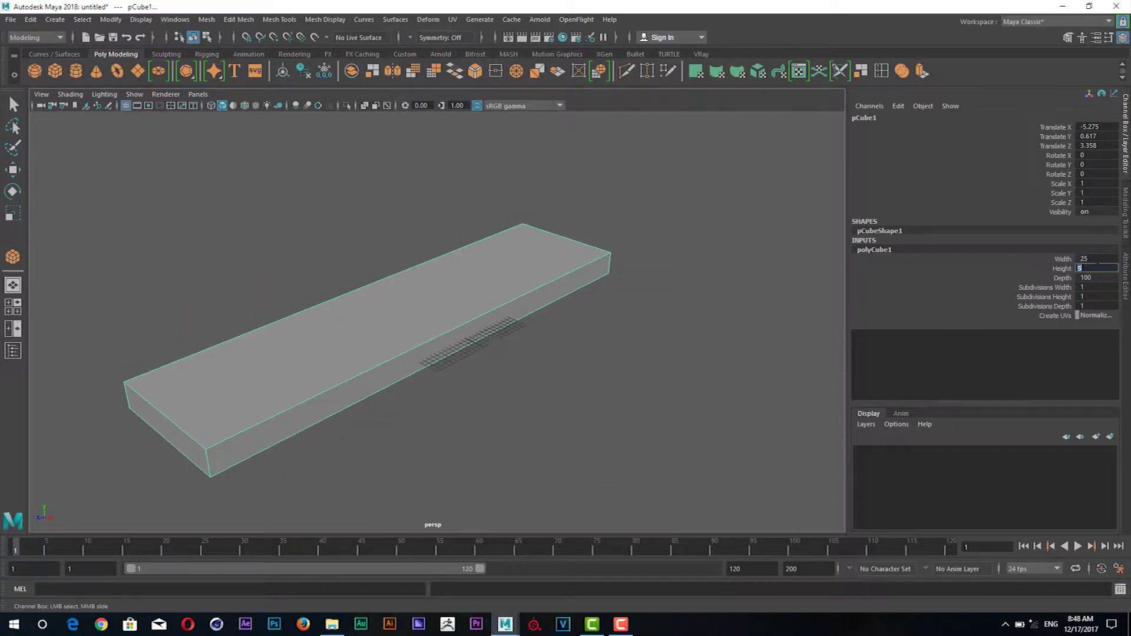
{"action": "type", "text": "3"}
{"action": "key", "text": "Return"}
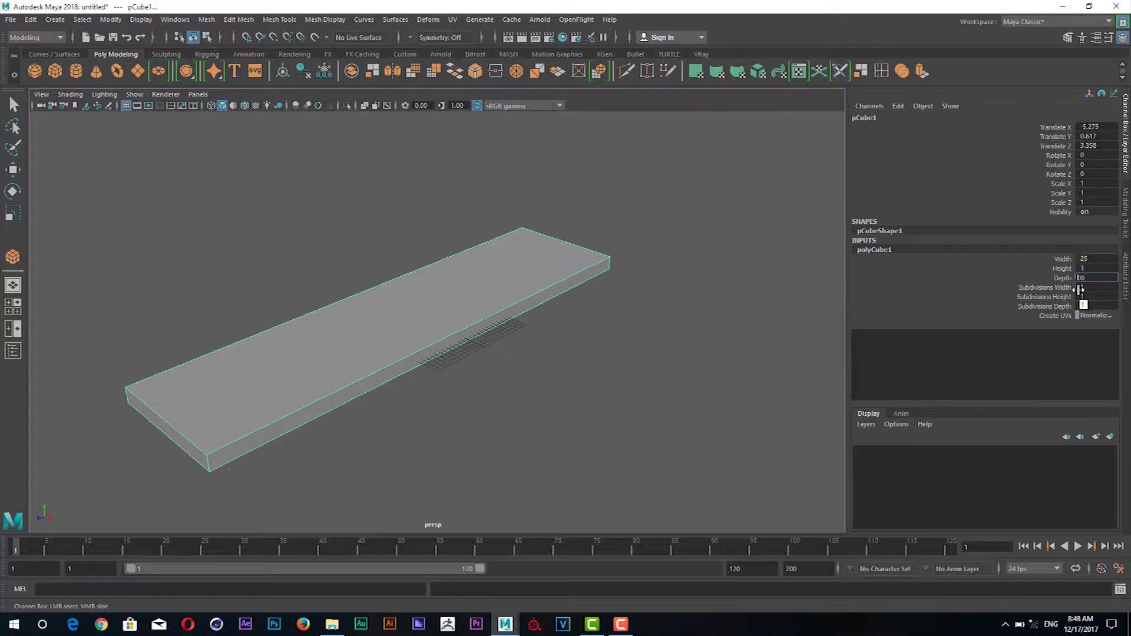
{"action": "type", "text": "500"}
{"action": "key", "text": "Return"}
{"action": "scroll", "scroll_direction": "down", "scroll_amount": 3}
{"action": "scroll", "scroll_direction": "down", "scroll_amount": 3}
{"action": "scroll", "scroll_direction": "down", "scroll_amount": 3}
{"action": "key", "text": "w"}
{"action": "scroll", "scroll_direction": "up", "scroll_amount": 3}
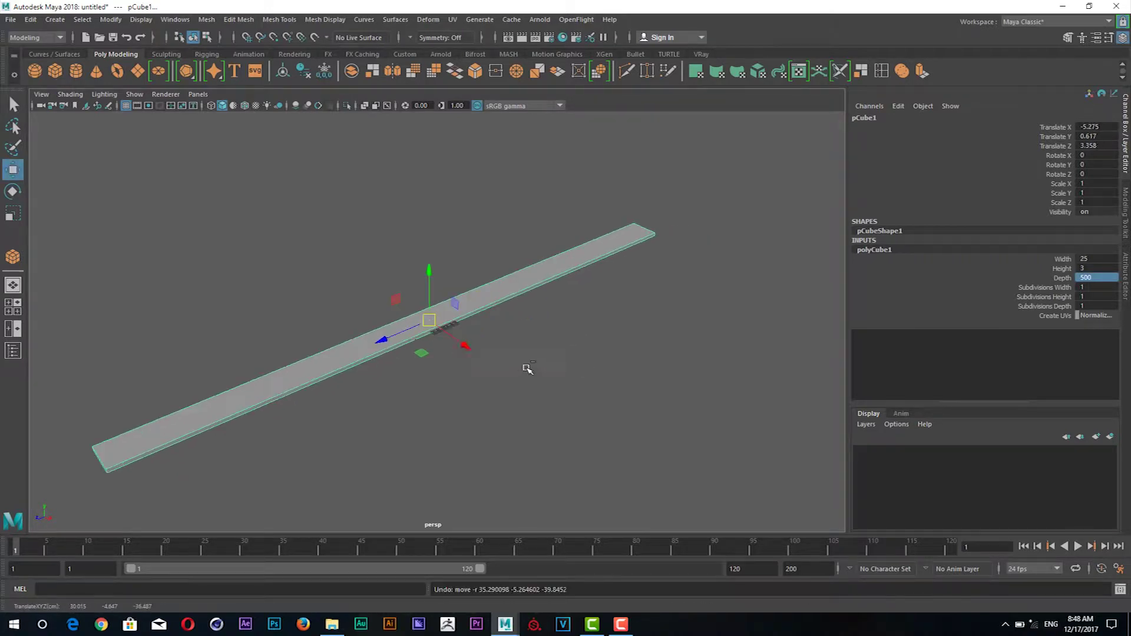
{"action": "scroll", "scroll_direction": "up", "scroll_amount": 3}
{"action": "left_click_drag", "start_coordinate": [426, 329], "coordinate": [512, 299]}
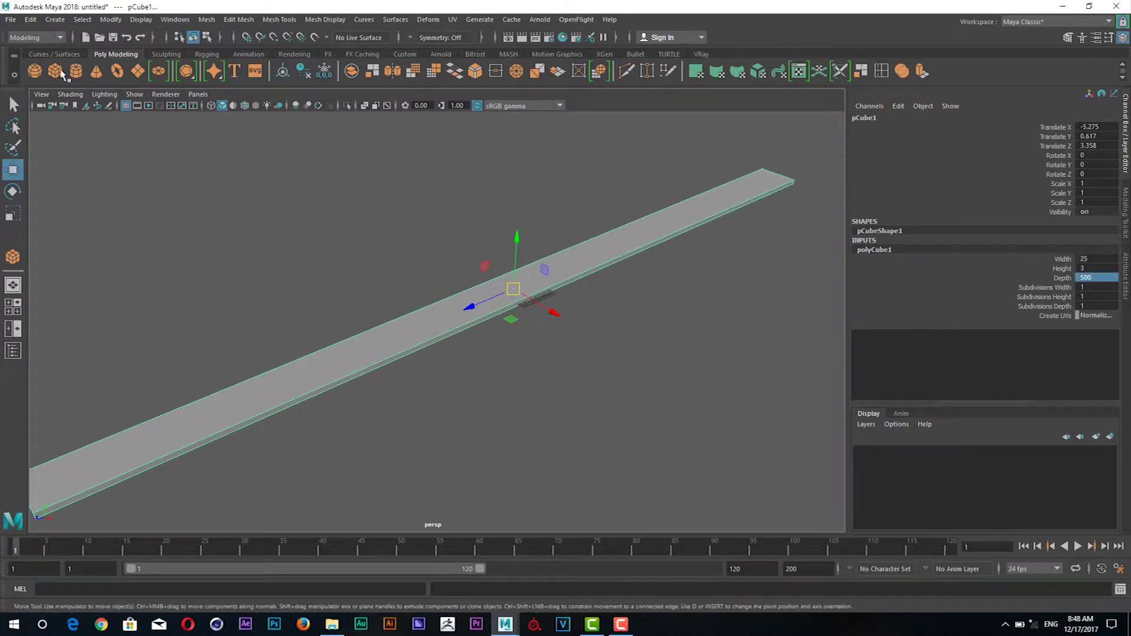
Duplicate the plank with transform, offset it sideways, and repeat three more evenly spaced copies.
{"action": "left_click", "coordinate": [31, 23]}
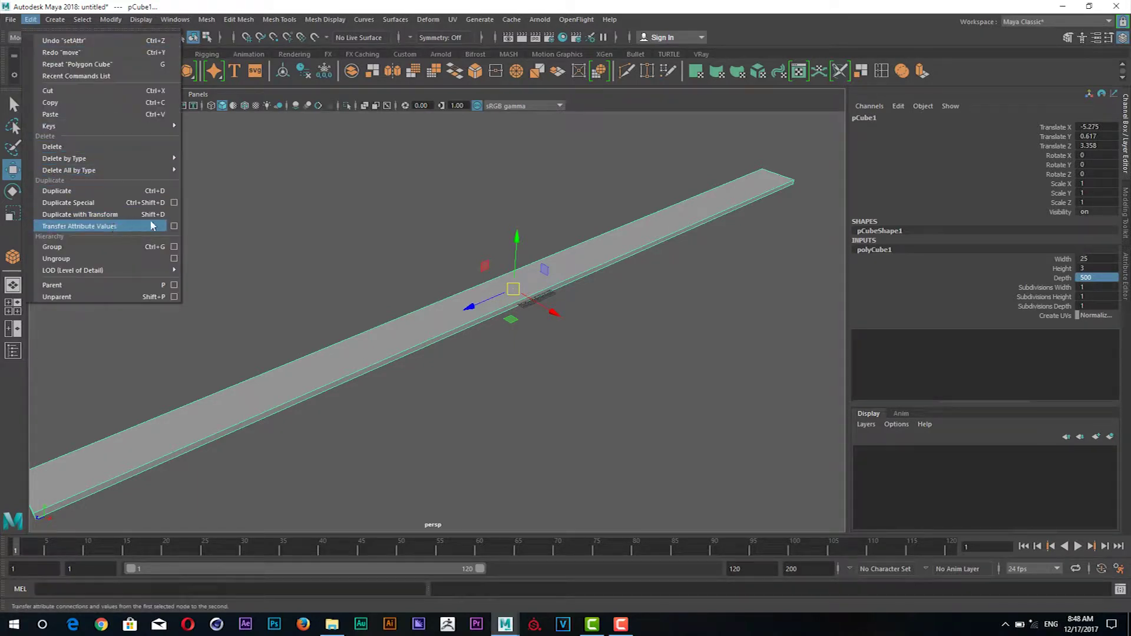
{"action": "left_click", "coordinate": [157, 221]}
{"action": "left_click_drag", "start_coordinate": [554, 313], "coordinate": [471, 268]}
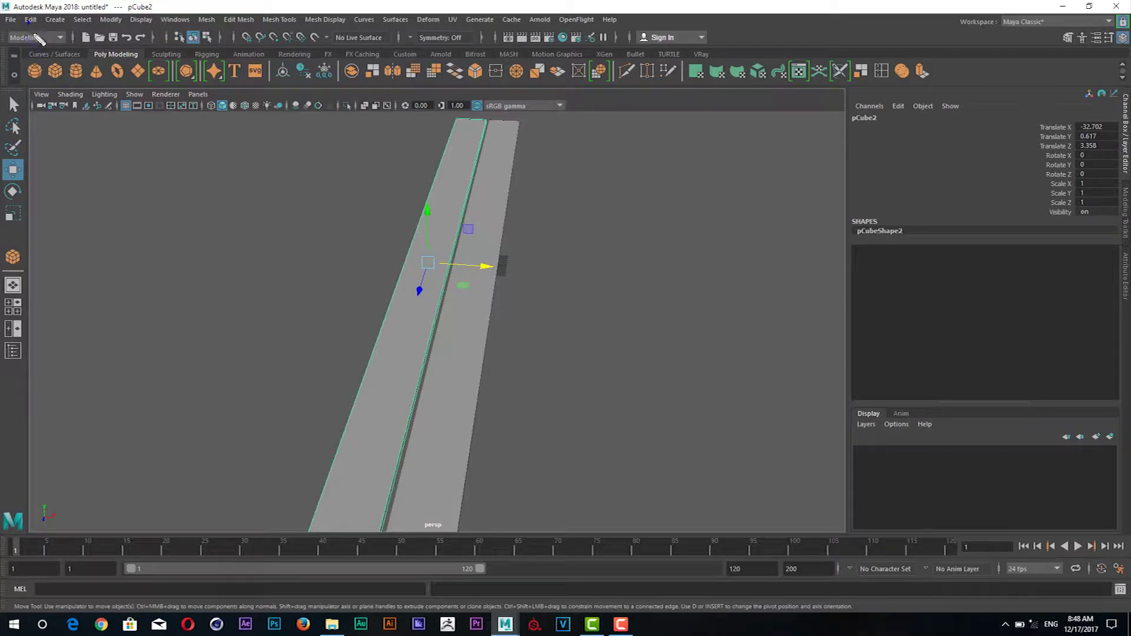
{"action": "left_click", "coordinate": [30, 19]}
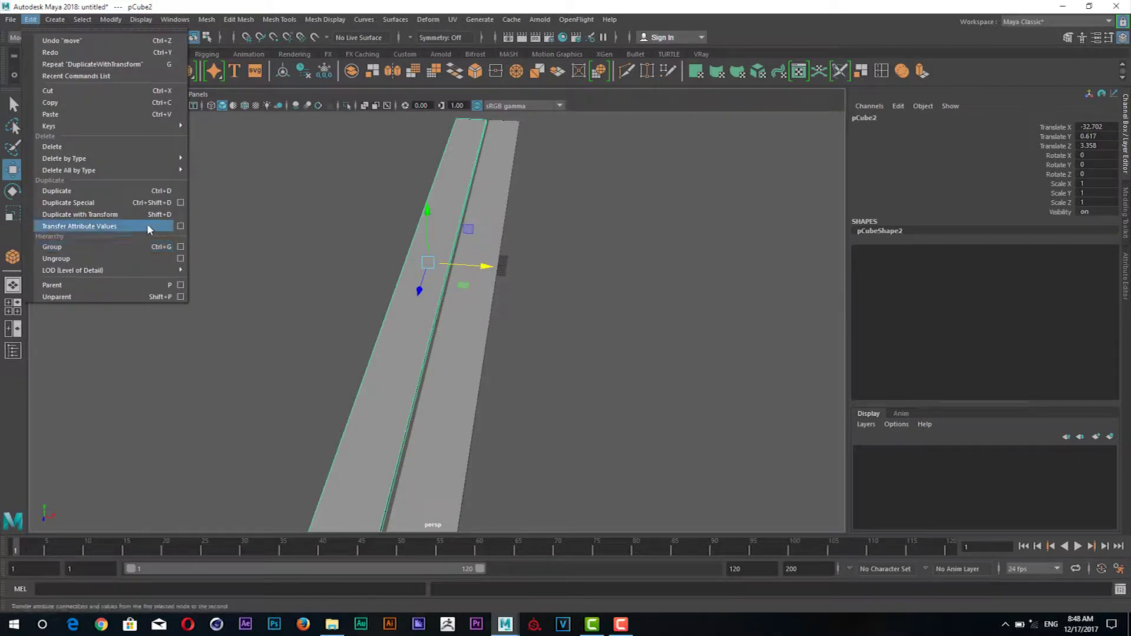
{"action": "left_click", "coordinate": [445, 270]}
{"action": "key", "text": "shift+d"}
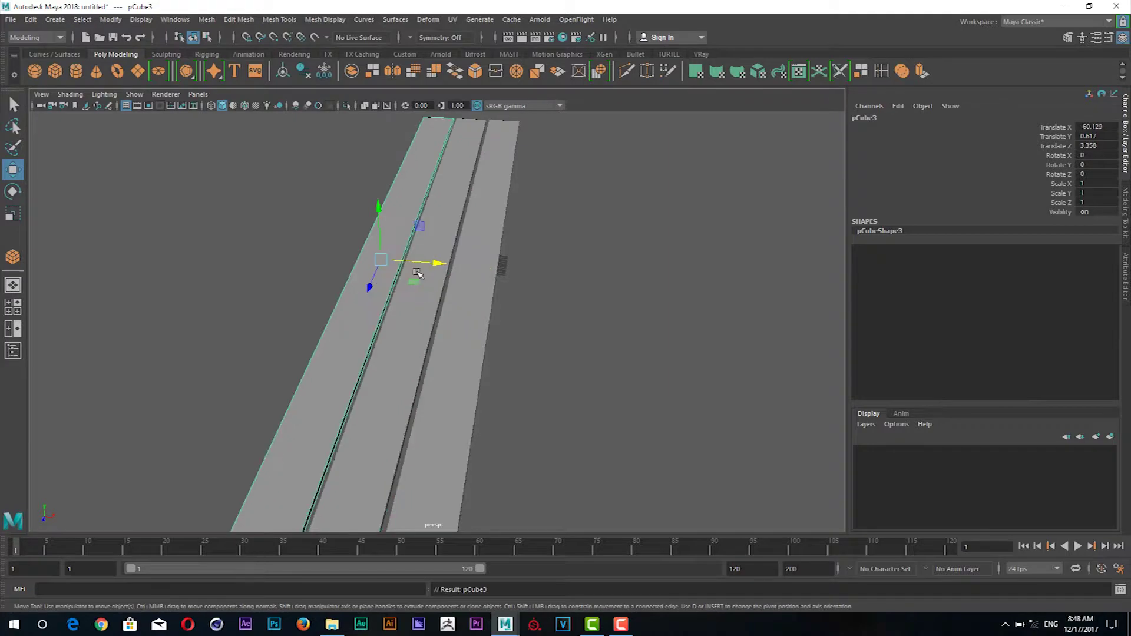
{"action": "key", "text": "shift+d"}
{"action": "key", "text": "shift+d"}
{"action": "key", "text": "shift+d"}
{"action": "key", "text": "shift+d"}
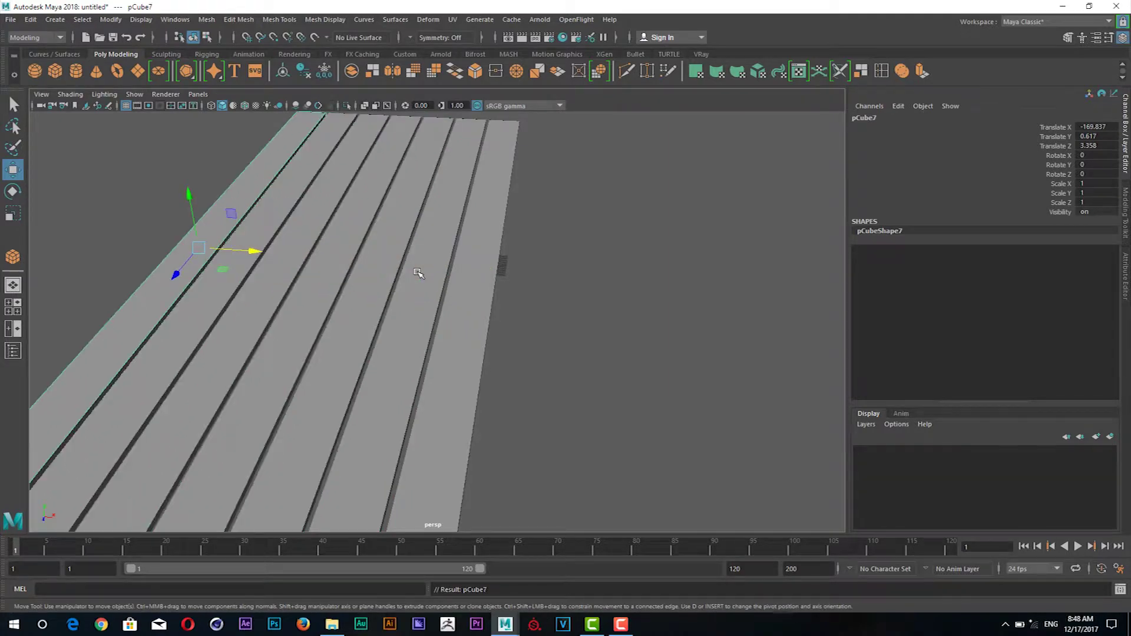
{"action": "key", "text": "shift+d"}
{"action": "key", "text": "shift+d"}
Delete the extra planks so six evenly spaced planks remain.
{"action": "left_click_drag", "start_coordinate": [419, 273], "coordinate": [391, 291]}
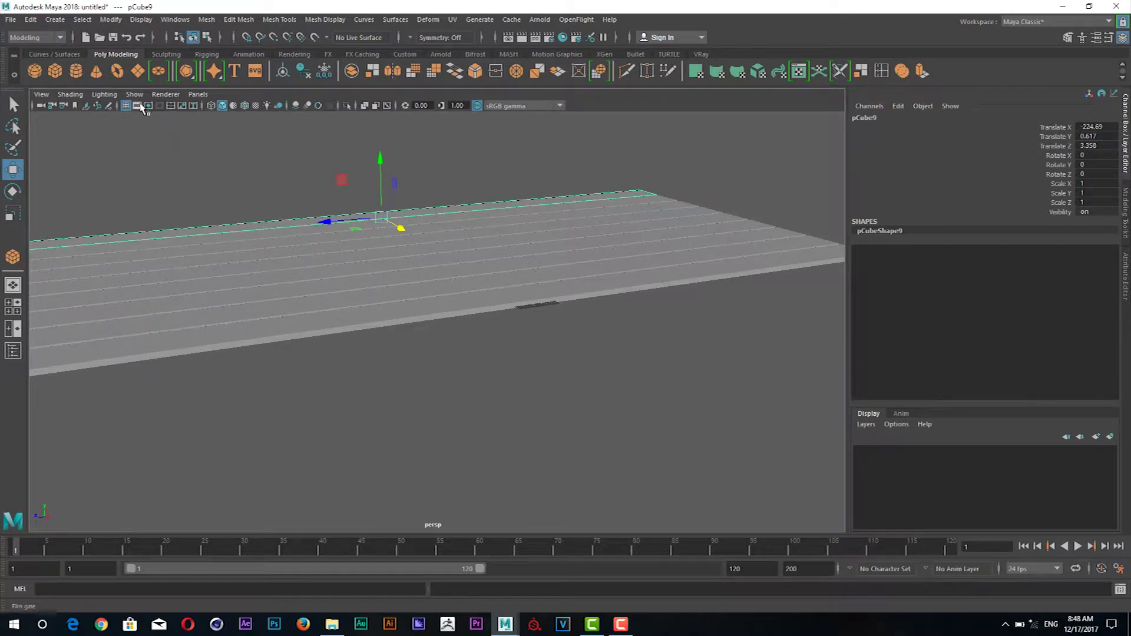
{"action": "left_click", "coordinate": [244, 106]}
{"action": "left_click_drag", "start_coordinate": [328, 270], "coordinate": [423, 362]}
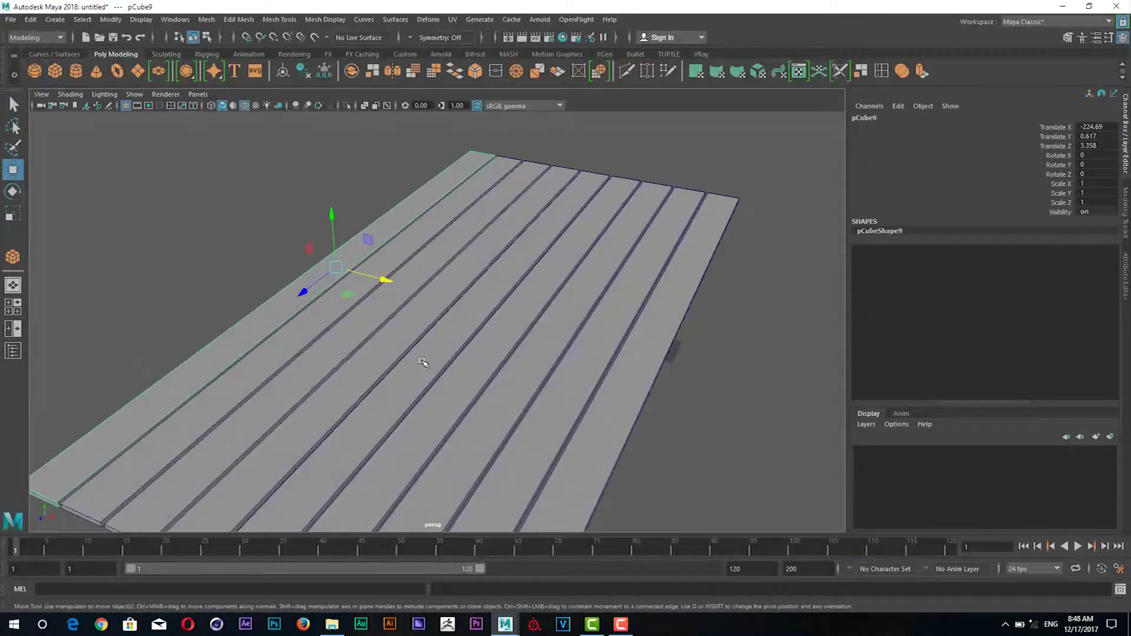
{"action": "key", "text": "Delete"}
{"action": "left_click", "coordinate": [353, 328]}
{"action": "key", "text": "Delete"}
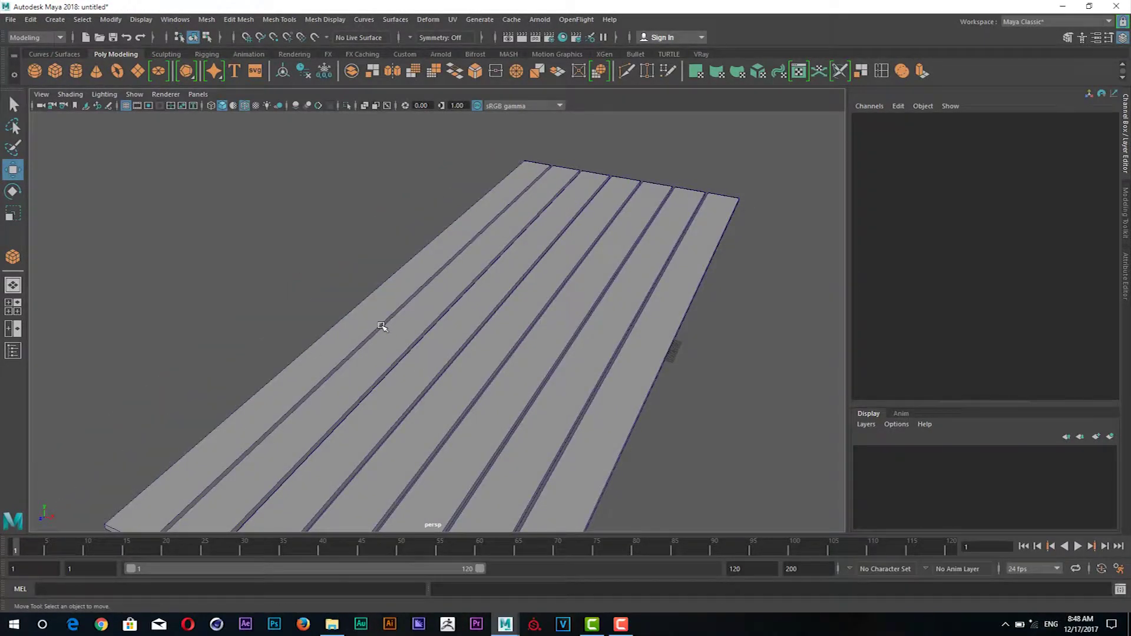
{"action": "left_click_drag", "start_coordinate": [427, 378], "coordinate": [409, 372]}
{"action": "left_click", "coordinate": [329, 350]}
{"action": "key", "text": "Delete"}
{"action": "left_click_drag", "start_coordinate": [587, 371], "coordinate": [247, 318]}
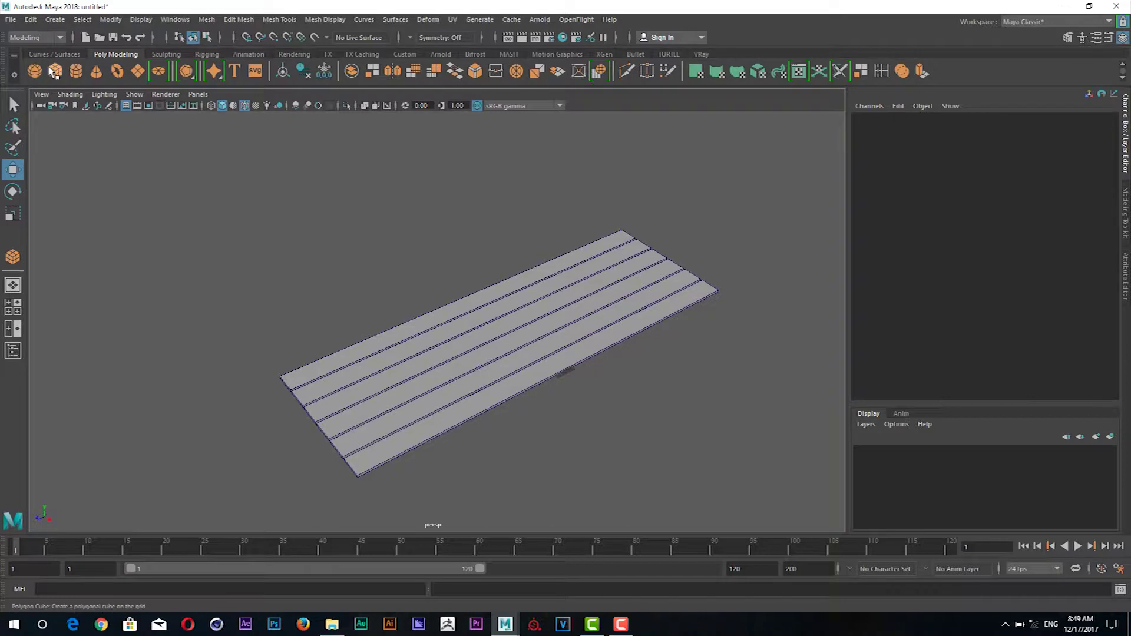
Switch to the top view and draw a new polygon cube across the six planks.
{"action": "left_click", "coordinate": [55, 71]}
{"action": "key", "text": "space"}
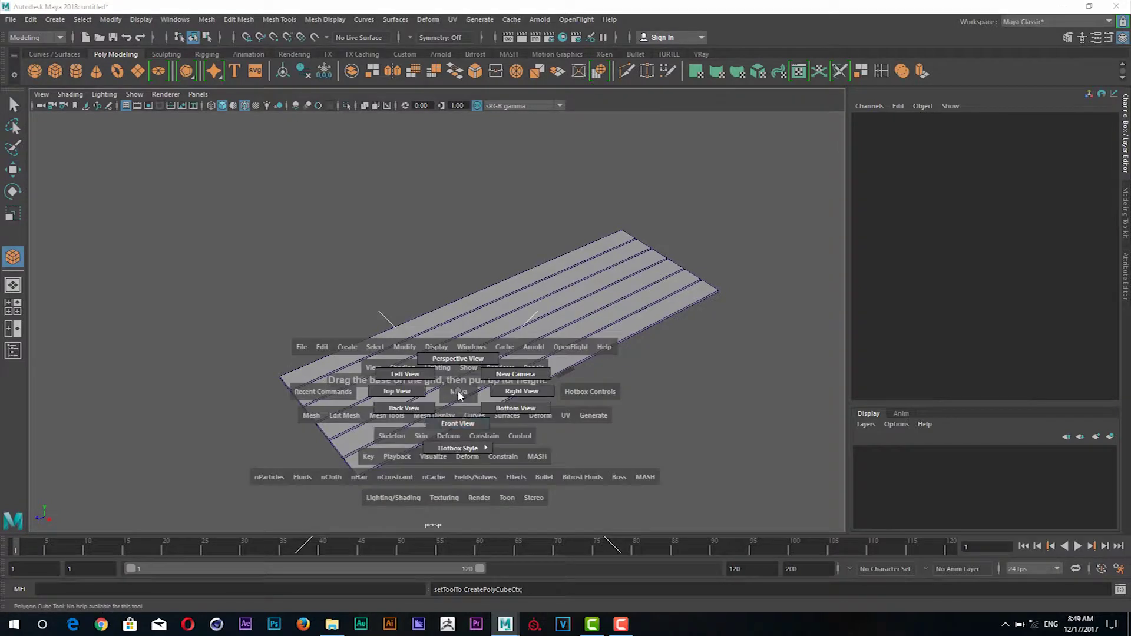
{"action": "left_click_drag", "start_coordinate": [466, 413], "coordinate": [459, 421]}
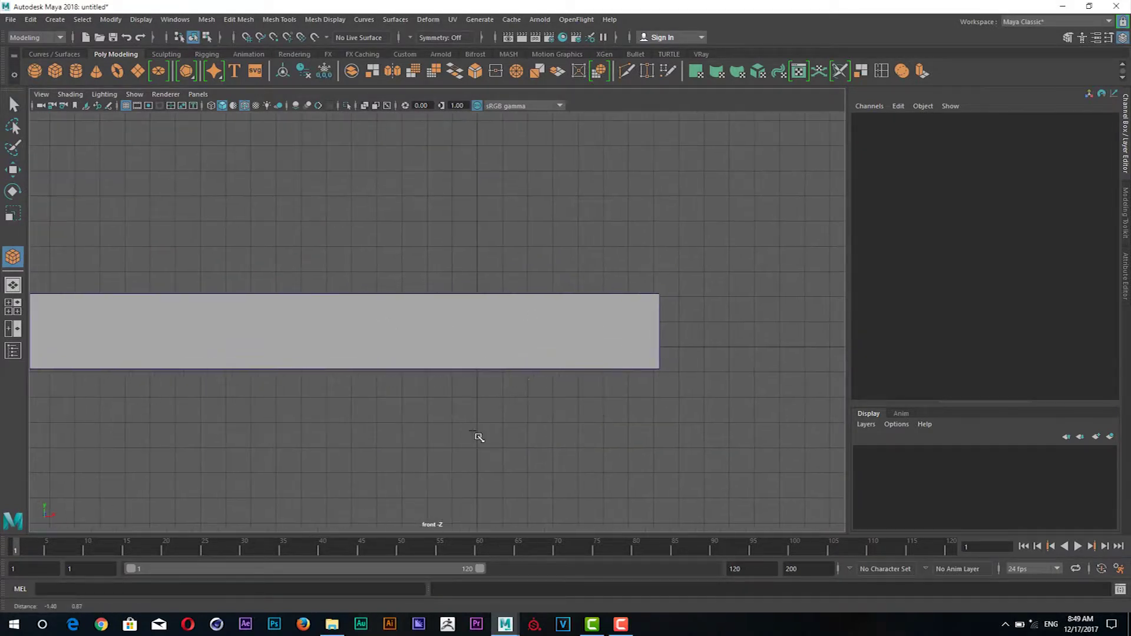
{"action": "left_click", "coordinate": [429, 386]}
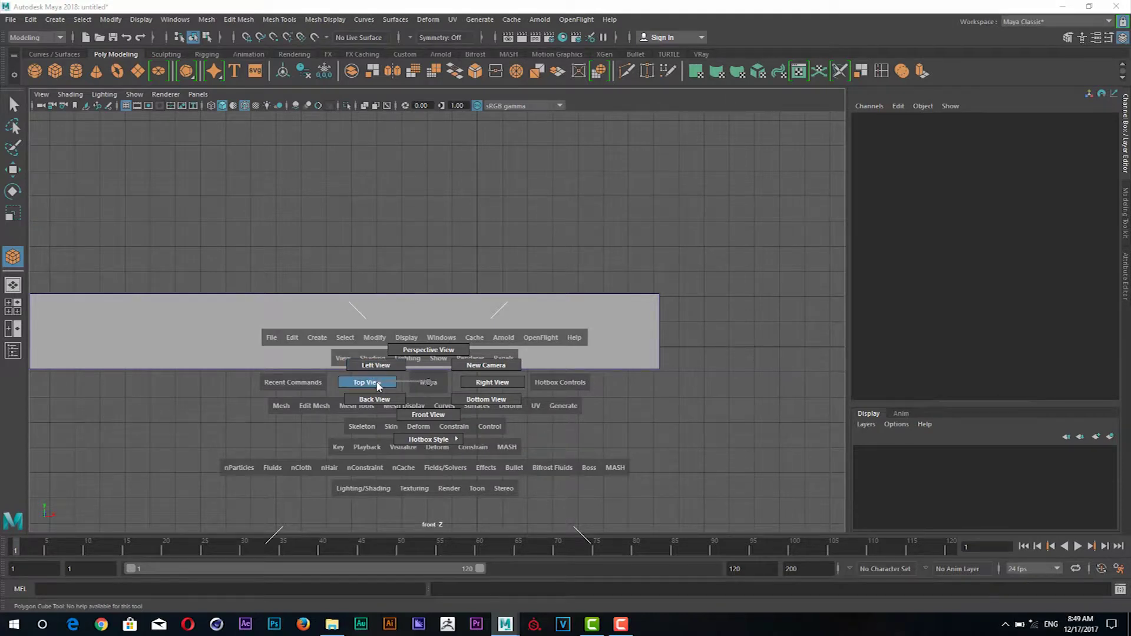
{"action": "left_click_drag", "start_coordinate": [380, 376], "coordinate": [368, 383]}
{"action": "key", "text": "a"}
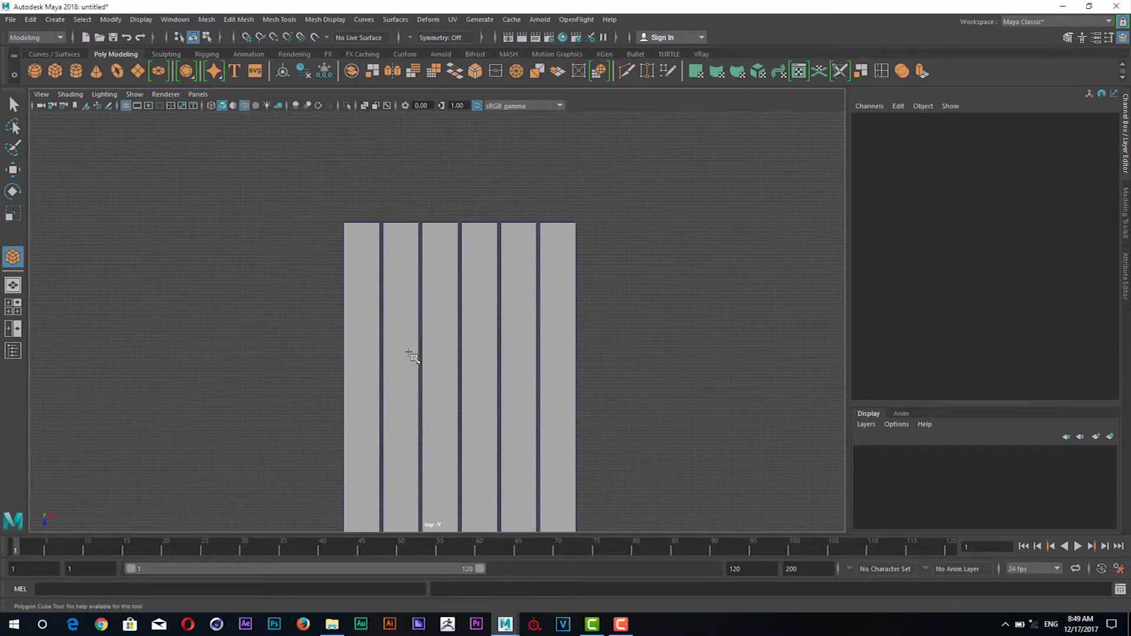
{"action": "scroll", "scroll_direction": "up", "scroll_amount": 3}
{"action": "left_click_drag", "start_coordinate": [228, 236], "coordinate": [563, 298]}
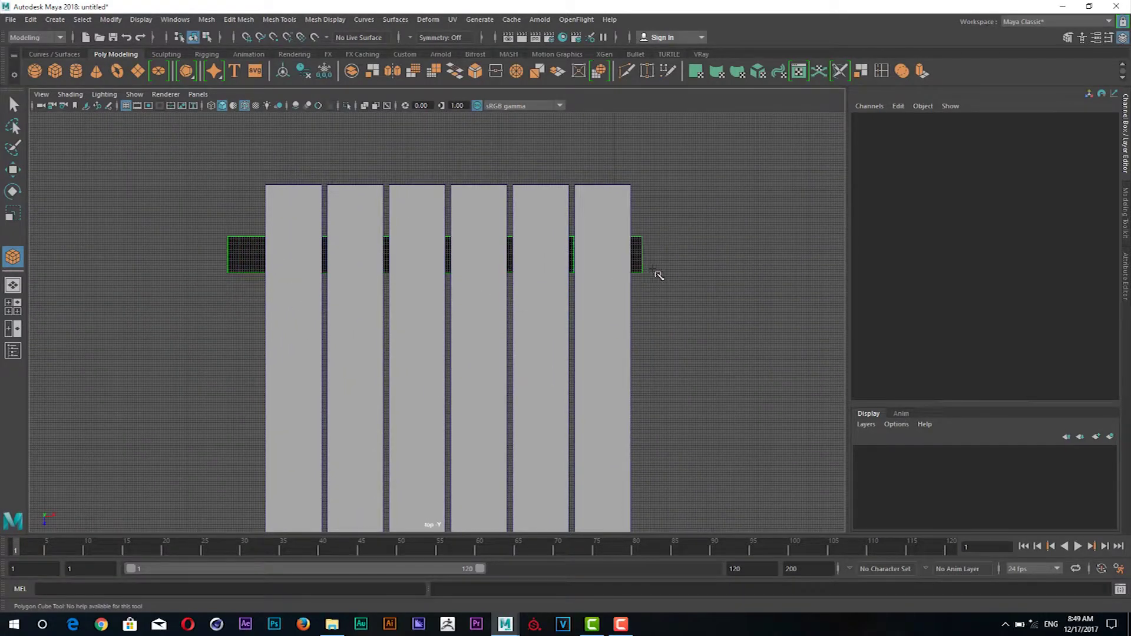
{"action": "left_click_drag", "start_coordinate": [667, 265], "coordinate": [660, 259]}
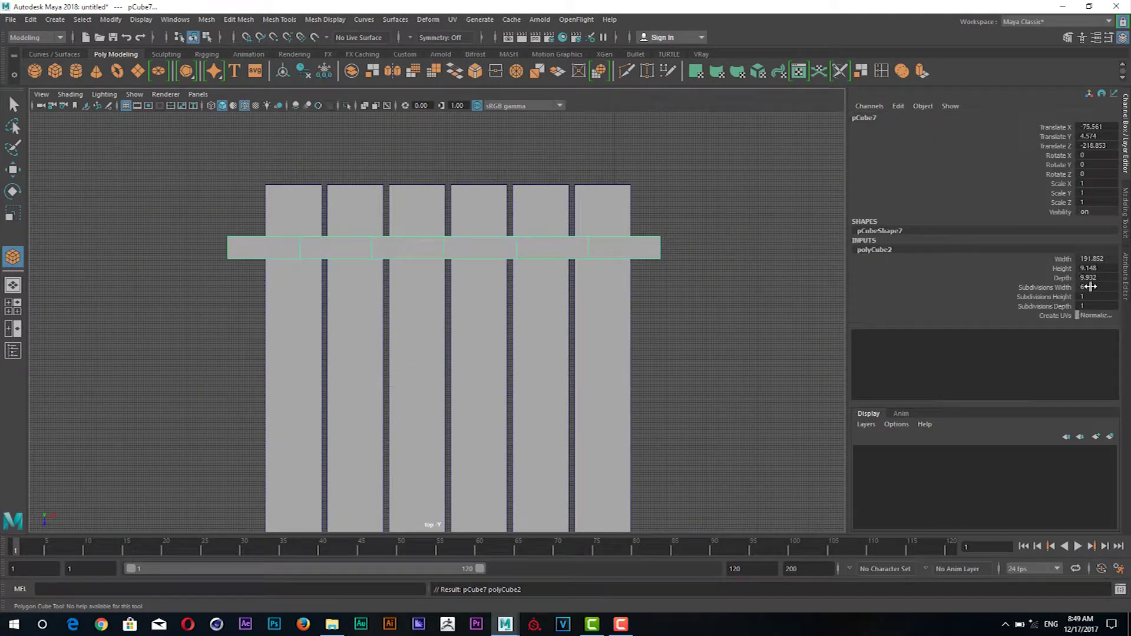
Roughly size the crossbar: height and depth 3, then width 200.
{"action": "double_click", "coordinate": [1093, 277]}
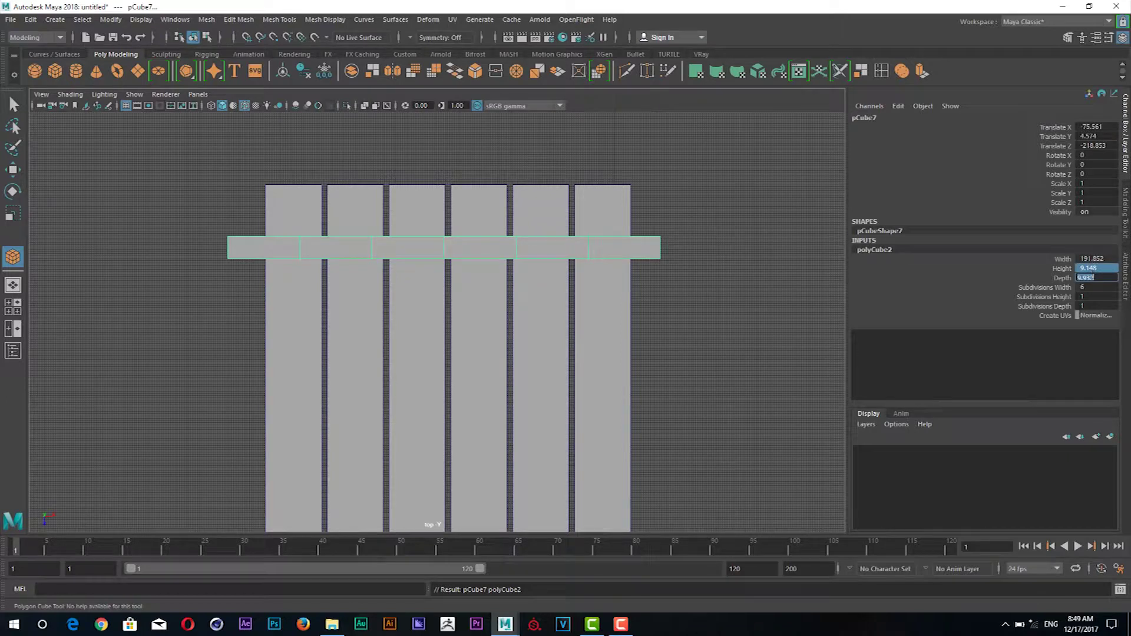
{"action": "type", "text": "3"}
{"action": "key", "text": "Return"}
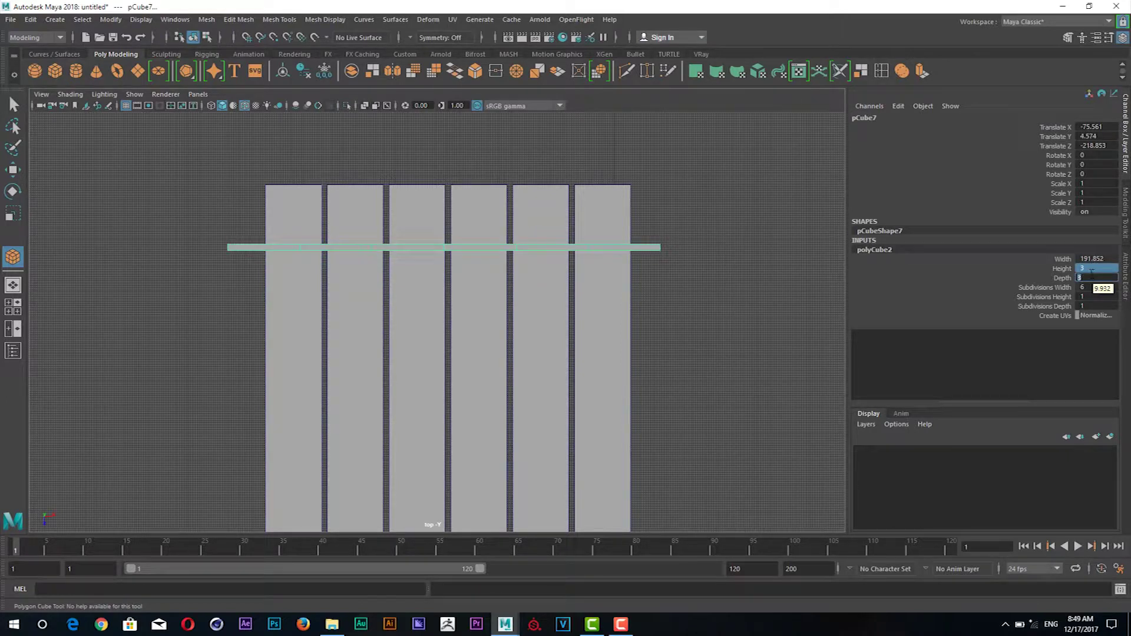
{"action": "left_click_drag", "start_coordinate": [1078, 271], "coordinate": [1080, 271]}
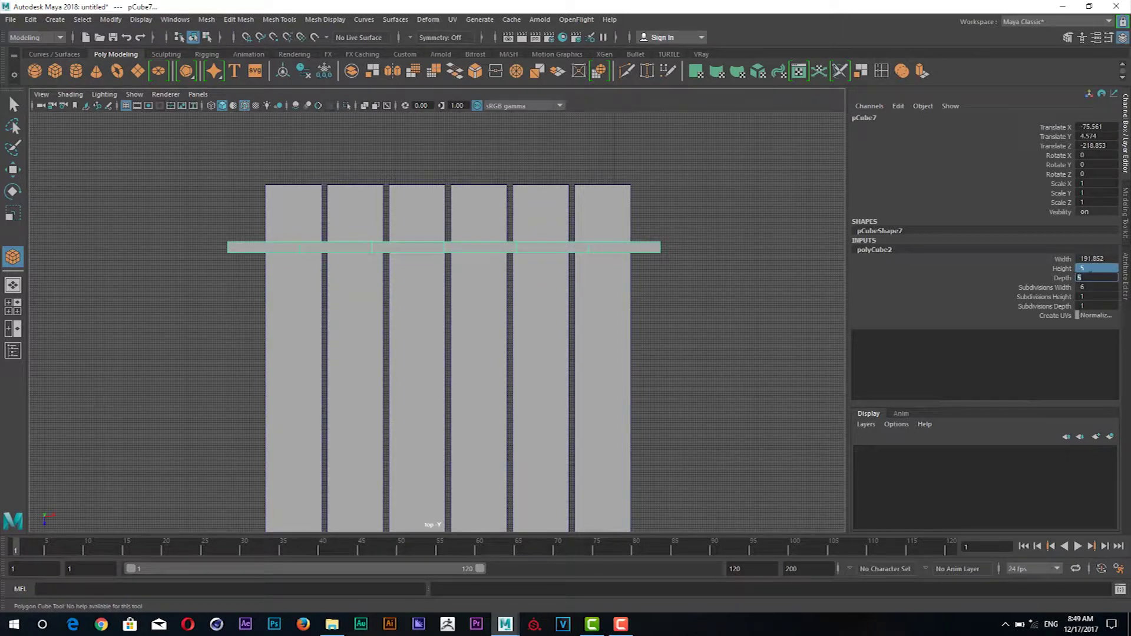
{"action": "left_click", "coordinate": [1095, 260]}
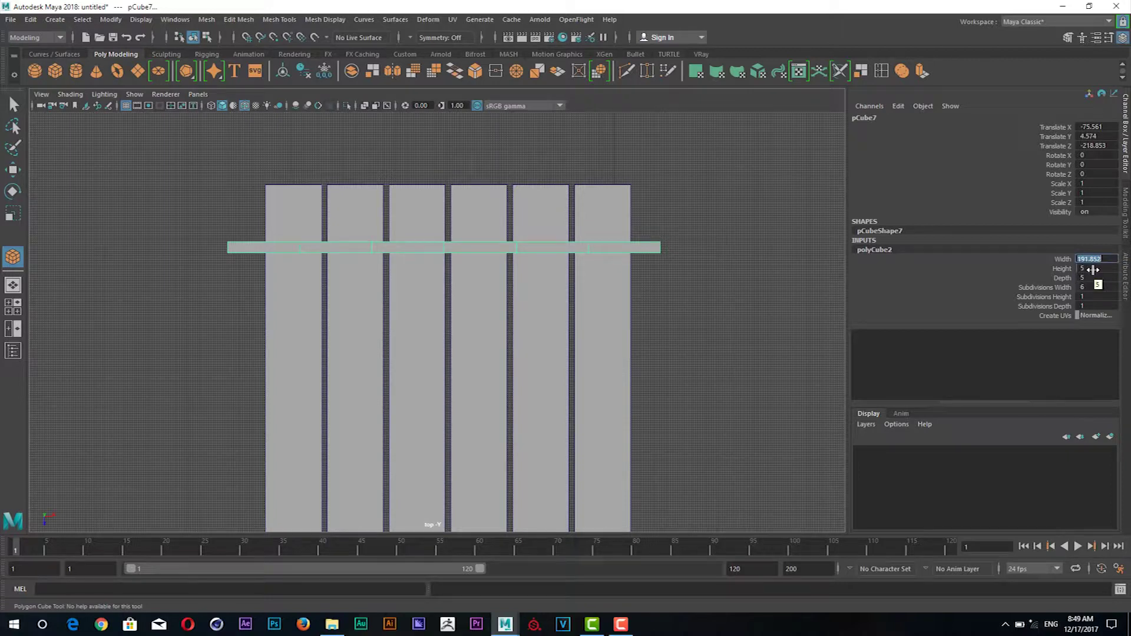
{"action": "type", "text": "10"}
{"action": "key", "text": "Return"}
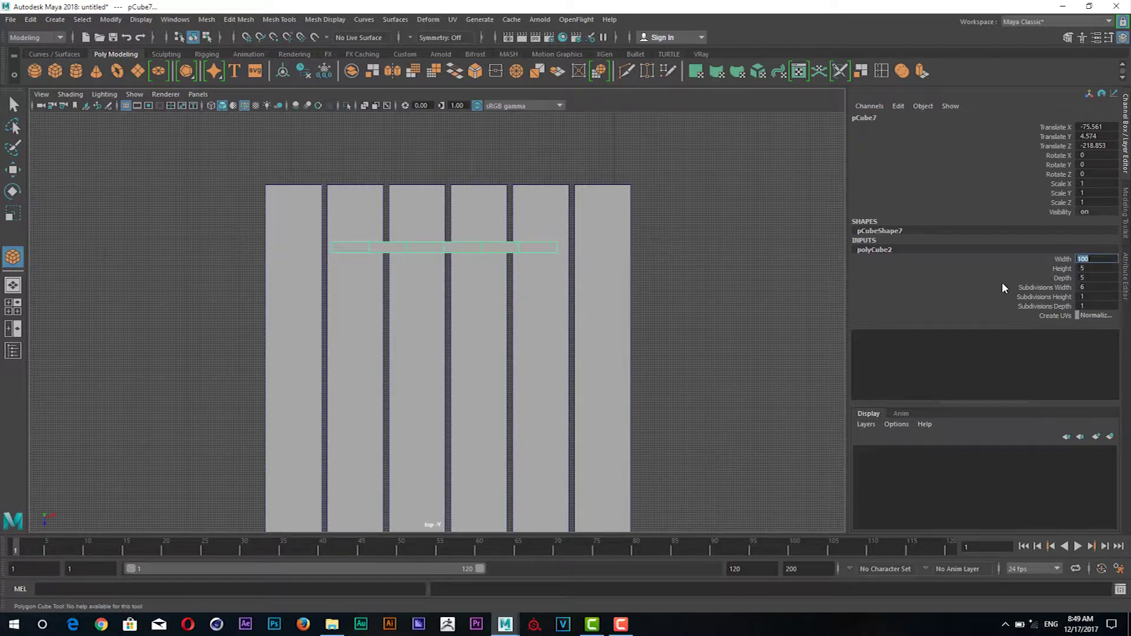
{"action": "type", "text": "0"}
{"action": "key", "text": "Return"}
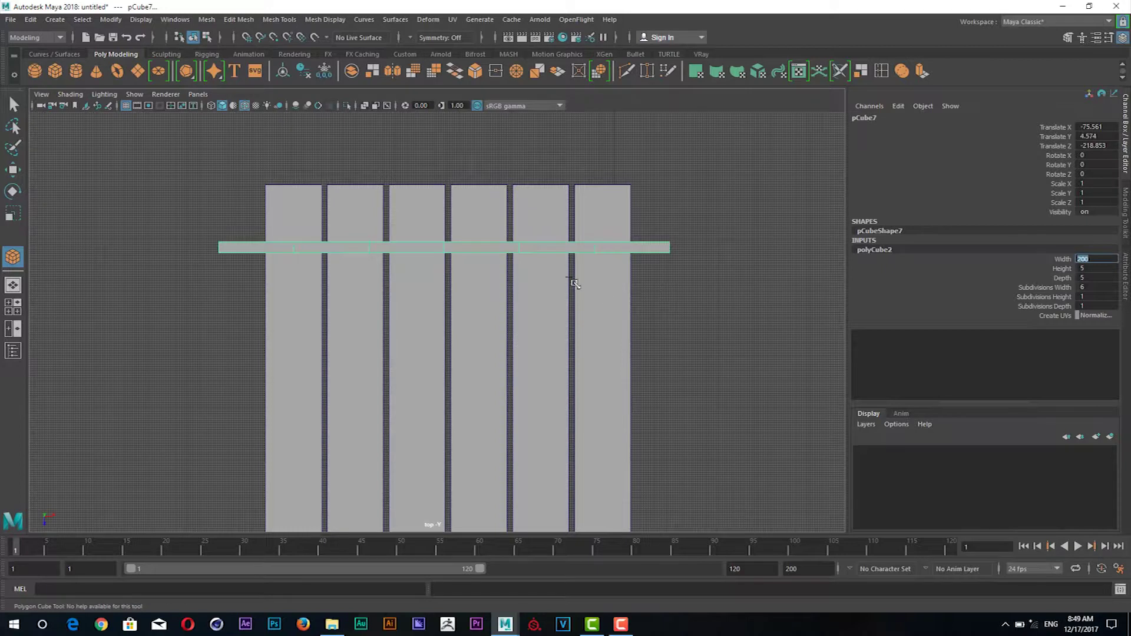
Raise the crossbar's height to about 5 and set its depth to 10.
{"action": "left_click_drag", "start_coordinate": [522, 260], "coordinate": [532, 261]}
{"action": "left_click", "coordinate": [1062, 268]}
{"action": "left_click_drag", "start_coordinate": [686, 308], "coordinate": [701, 309]}
{"action": "left_click", "coordinate": [1062, 278]}
{"action": "double_click", "coordinate": [1086, 277]}
{"action": "type", "text": "10"}
{"action": "key", "text": "Return"}
Set the crossbar's width to 170 so it spans all six planks.
{"action": "left_click_drag", "start_coordinate": [450, 316], "coordinate": [479, 321]}
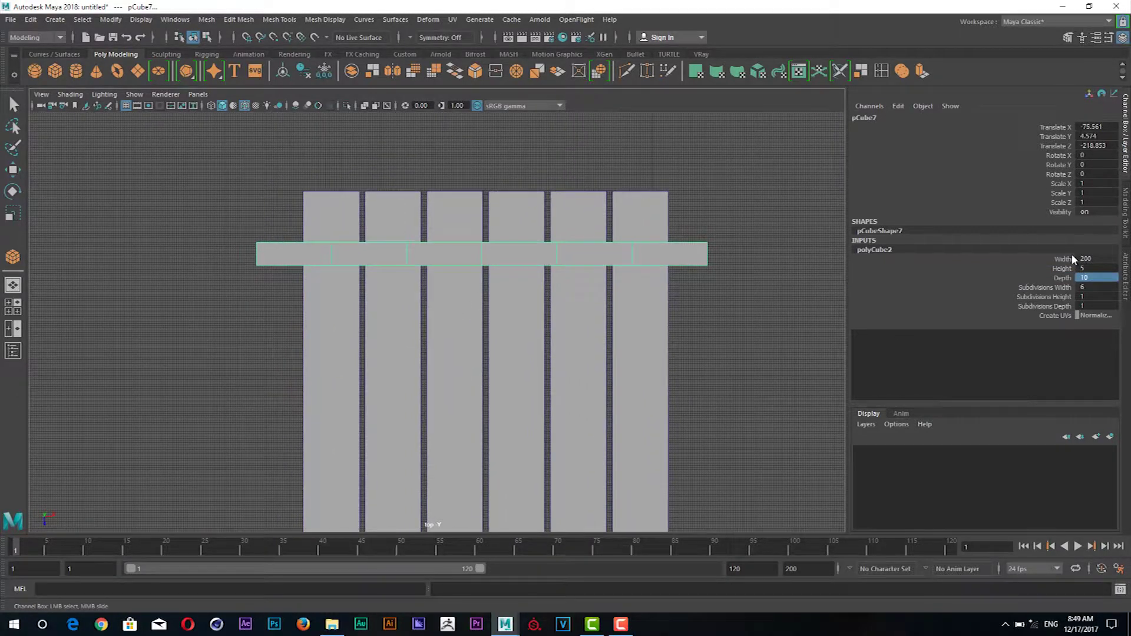
{"action": "left_click", "coordinate": [1063, 260]}
{"action": "left_click_drag", "start_coordinate": [614, 311], "coordinate": [614, 307]}
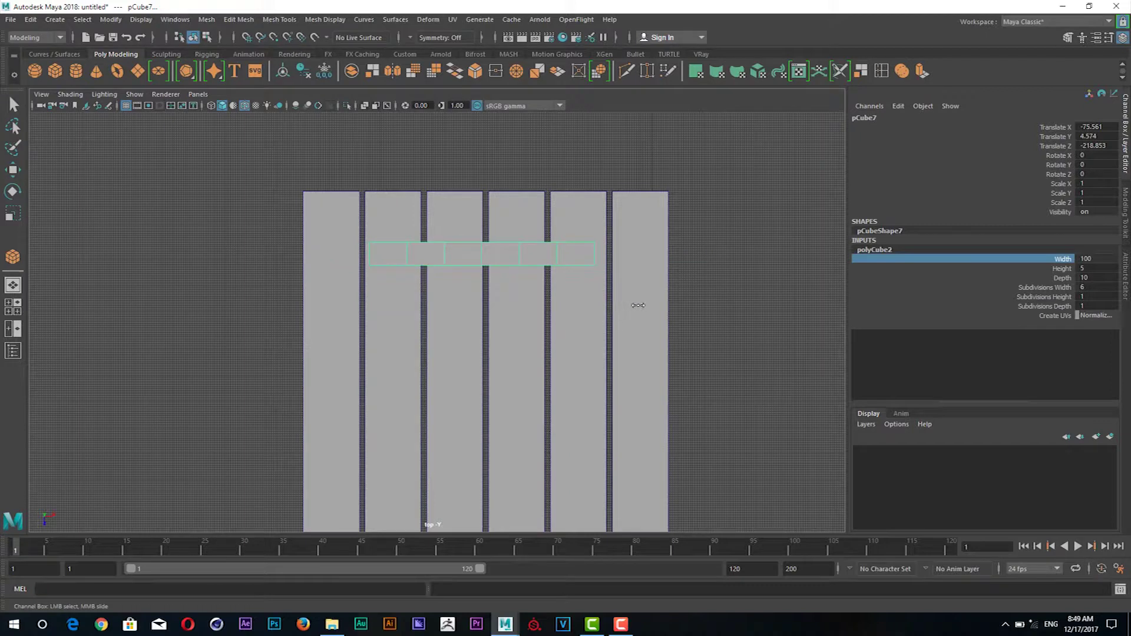
{"action": "double_click", "coordinate": [1089, 260]}
{"action": "type", "text": "150"}
{"action": "key", "text": "Return"}
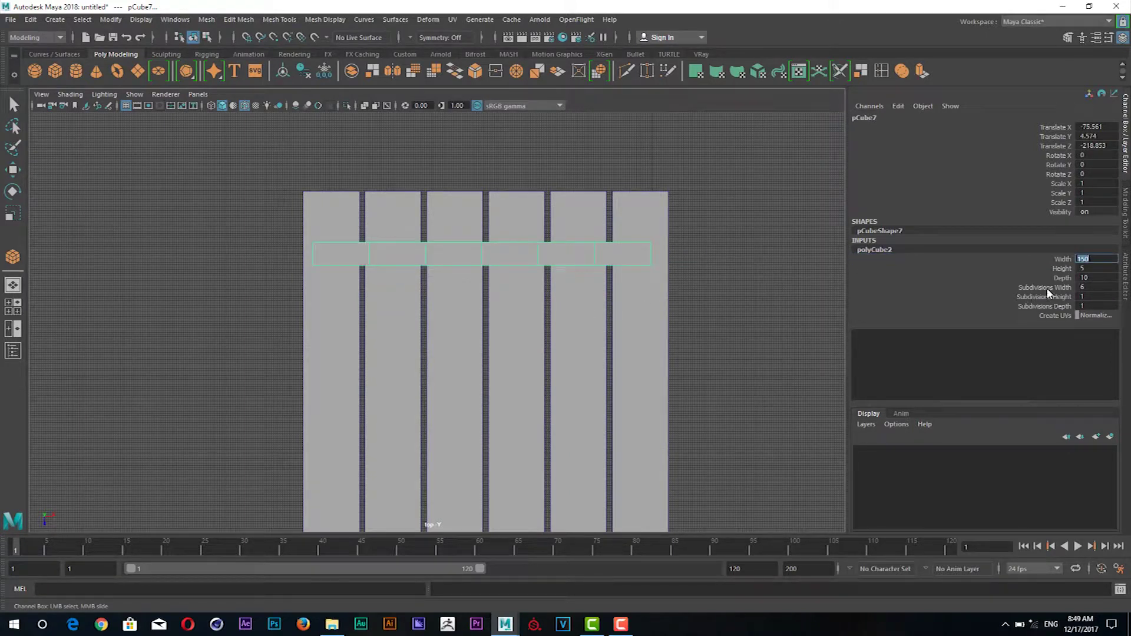
{"action": "type", "text": "70"}
{"action": "key", "text": "Return"}
{"action": "key", "text": "w"}
{"action": "key", "text": "space"}
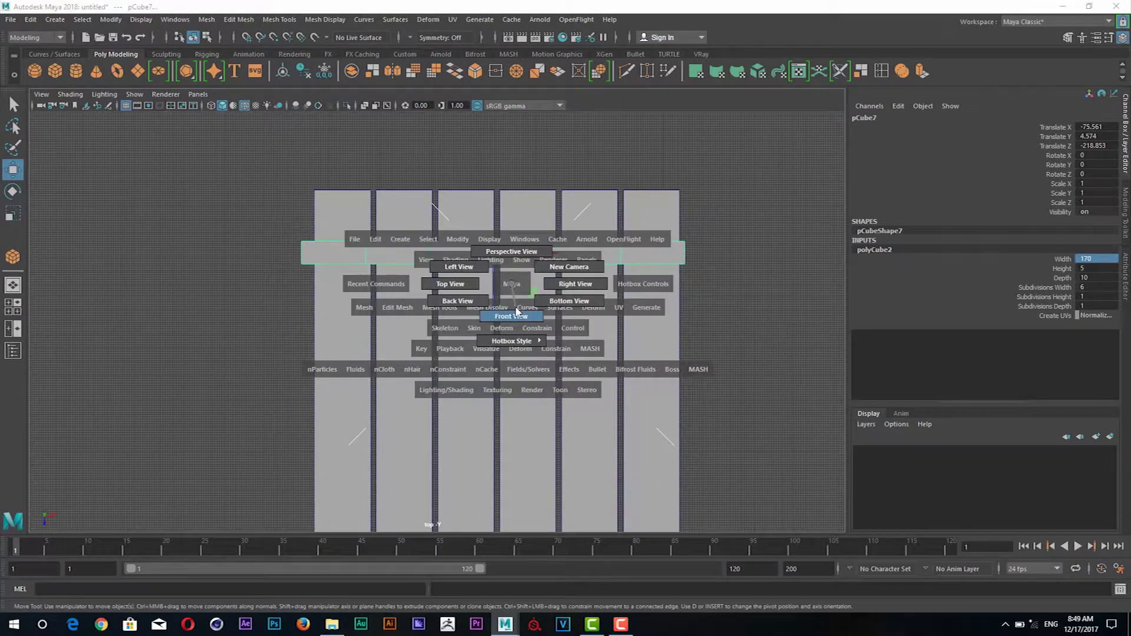
Set the cross slab's Subdivisions Width to 1 in the Channel Box.
{"action": "left_click", "coordinate": [517, 311]}
{"action": "left_click_drag", "start_coordinate": [520, 324], "coordinate": [674, 328]}
{"action": "left_click_drag", "start_coordinate": [674, 328], "coordinate": [501, 332]}
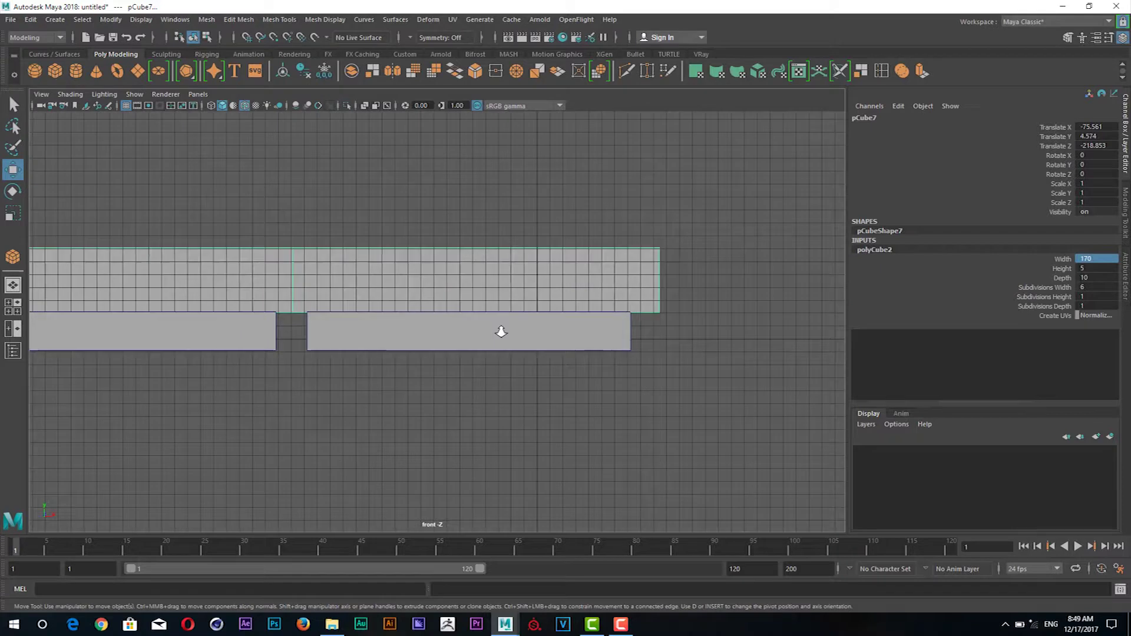
{"action": "key", "text": "space"}
{"action": "left_click", "coordinate": [505, 318]}
{"action": "left_click_drag", "start_coordinate": [506, 318], "coordinate": [596, 313]}
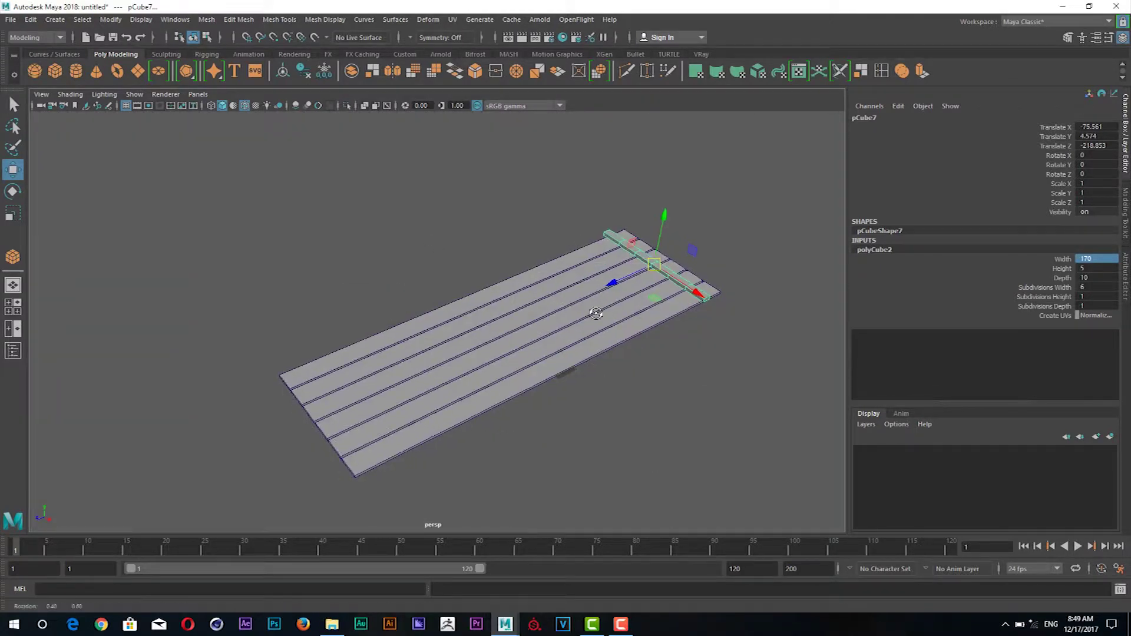
{"action": "left_click_drag", "start_coordinate": [597, 313], "coordinate": [677, 356]}
{"action": "left_click_drag", "start_coordinate": [374, 252], "coordinate": [618, 295]}
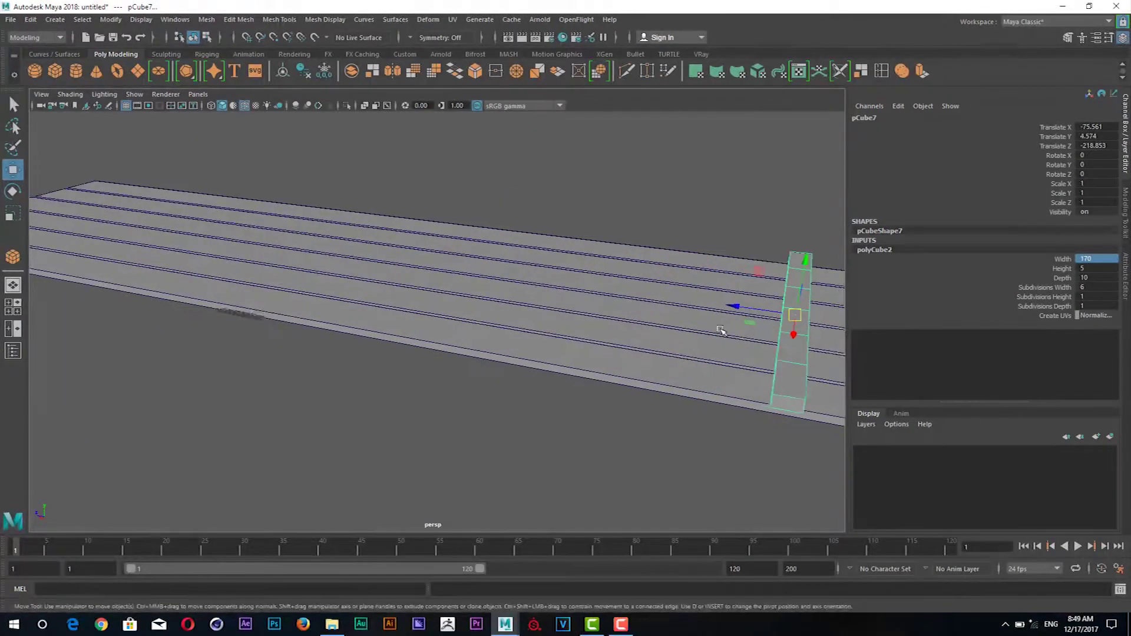
{"action": "left_click_drag", "start_coordinate": [721, 330], "coordinate": [695, 330]}
{"action": "left_click_drag", "start_coordinate": [696, 330], "coordinate": [773, 304]}
{"action": "left_click", "coordinate": [1084, 287]}
{"action": "type", "text": "1"}
{"action": "key", "text": "Return"}
In Front view with the grid hidden, lower the slab beneath the planks to Translate Y -3.421.
{"action": "left_click", "coordinate": [645, 235]}
{"action": "key", "text": "space"}
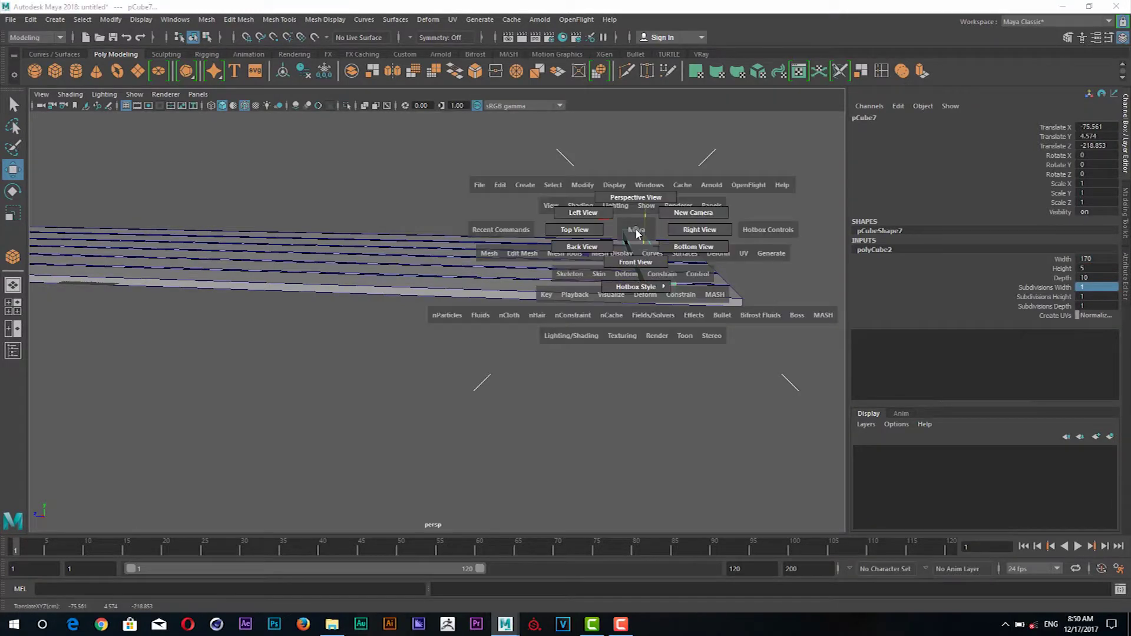
{"action": "left_click_drag", "start_coordinate": [642, 258], "coordinate": [646, 324]}
{"action": "scroll", "scroll_direction": "down", "scroll_amount": 3}
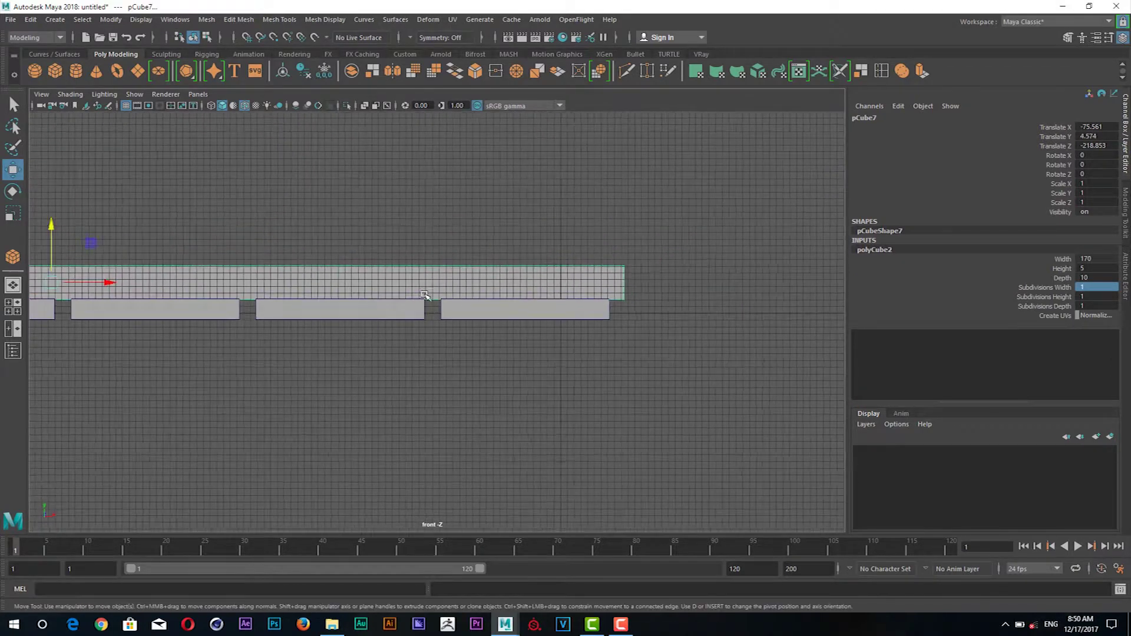
{"action": "left_click_drag", "start_coordinate": [23, 235], "coordinate": [265, 233]}
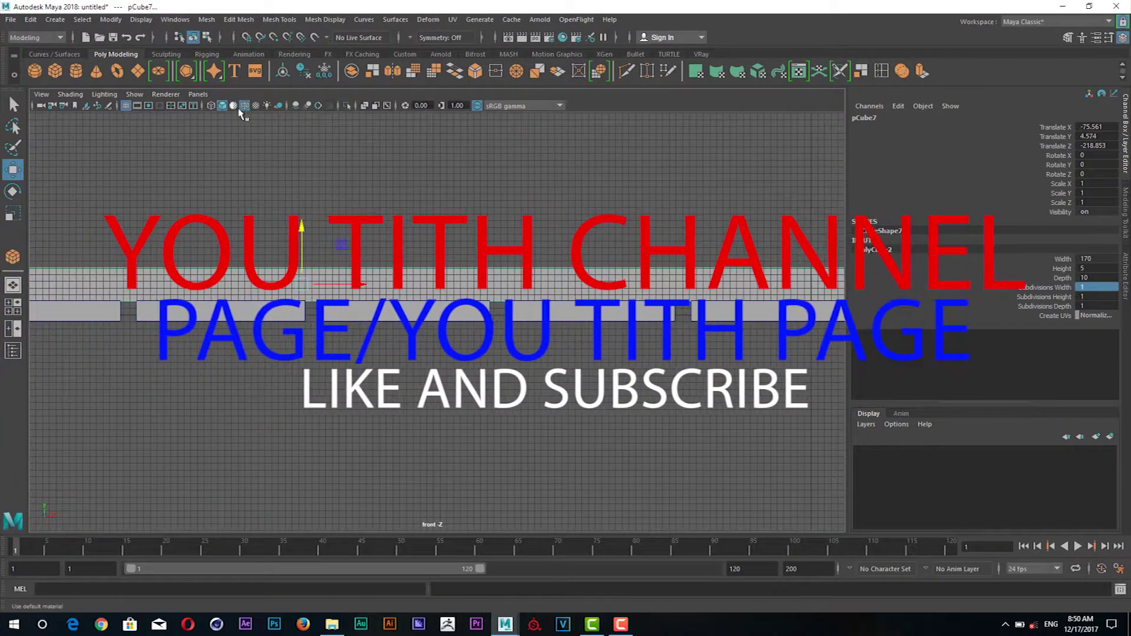
{"action": "left_click", "coordinate": [126, 105]}
{"action": "scroll", "scroll_direction": "up", "scroll_amount": 3}
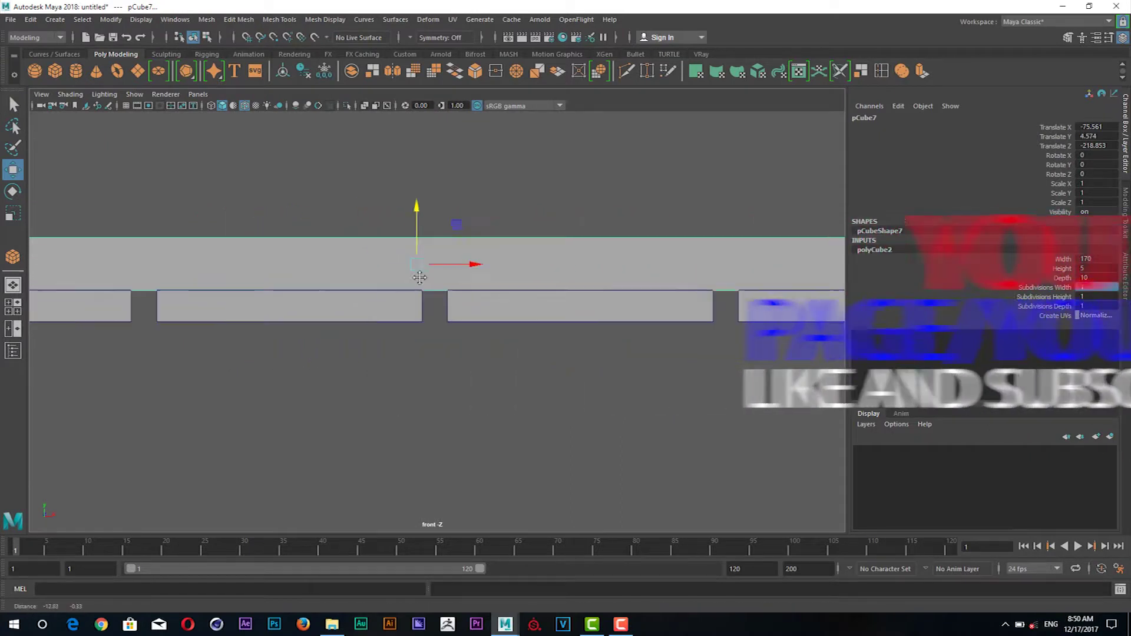
{"action": "scroll", "scroll_direction": "up", "scroll_amount": 3}
{"action": "left_click_drag", "start_coordinate": [410, 209], "coordinate": [388, 310]}
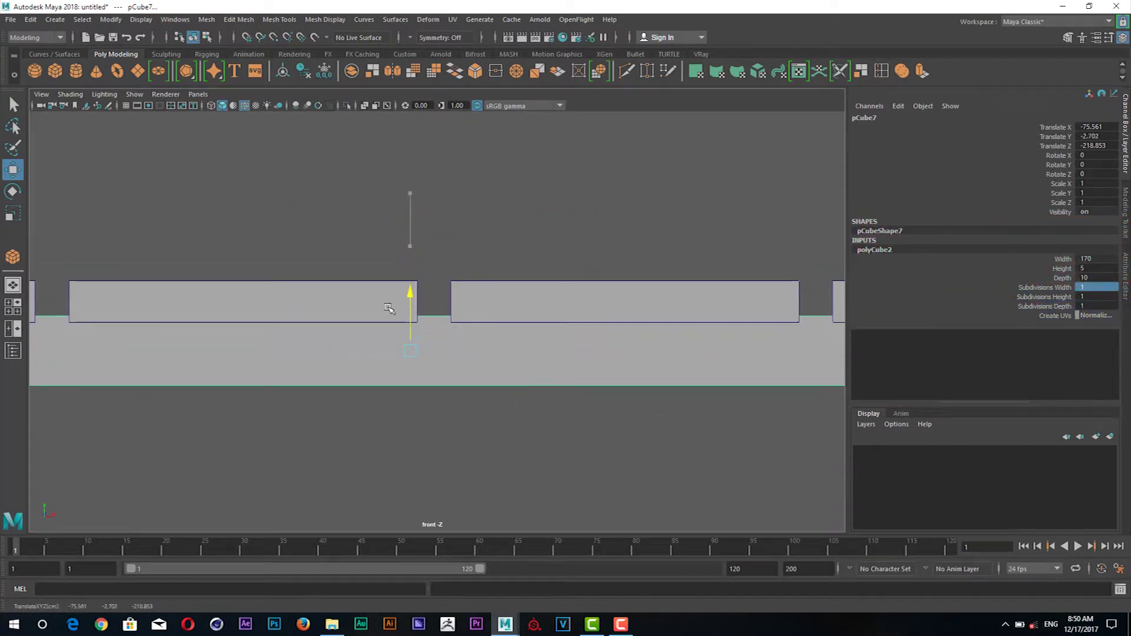
{"action": "scroll", "scroll_direction": "down", "scroll_amount": 3}
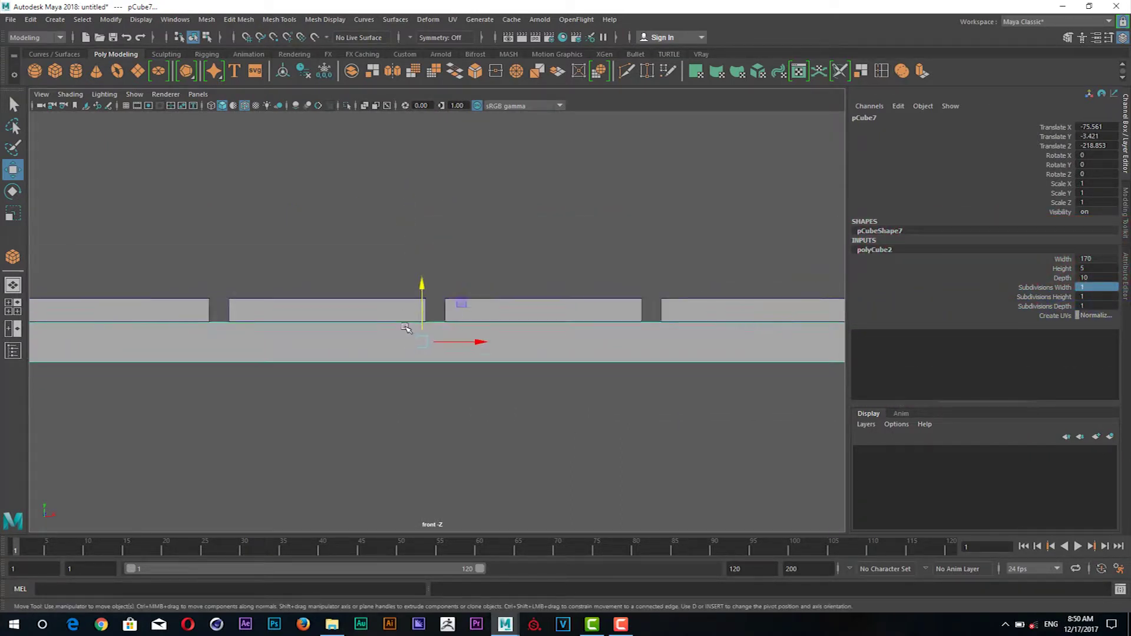
{"action": "scroll", "scroll_direction": "down", "scroll_amount": 3}
{"action": "scroll", "scroll_direction": "down", "scroll_amount": 3}
{"action": "key", "text": "space"}
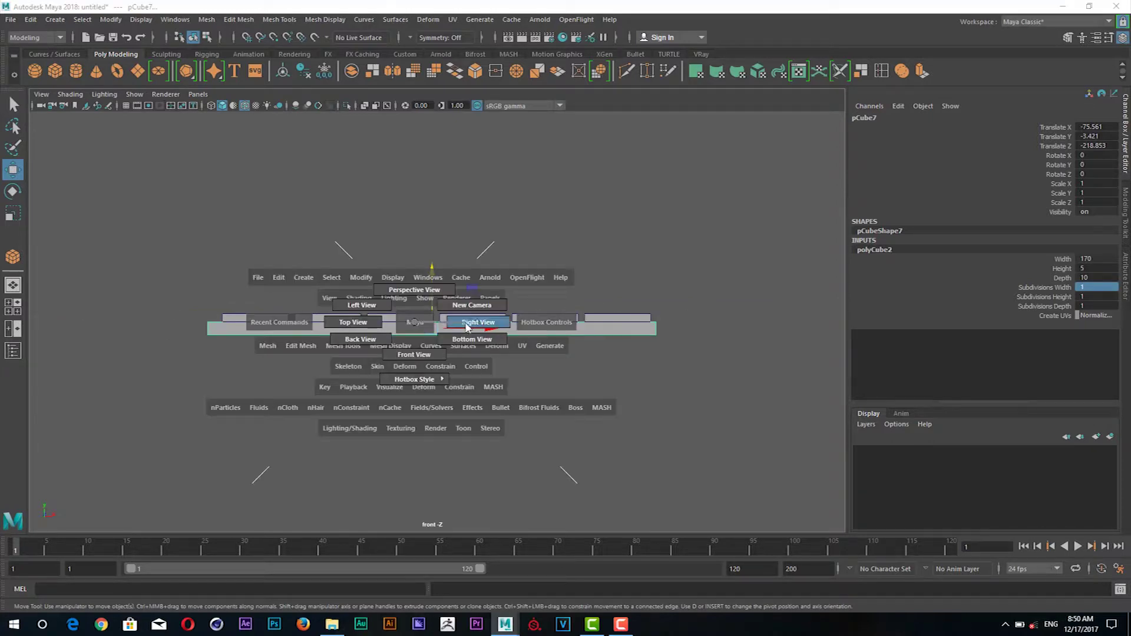
In side view, duplicate the slab twice, placing copies at the pallet's far end and middle.
{"action": "left_click_drag", "start_coordinate": [416, 326], "coordinate": [465, 324]}
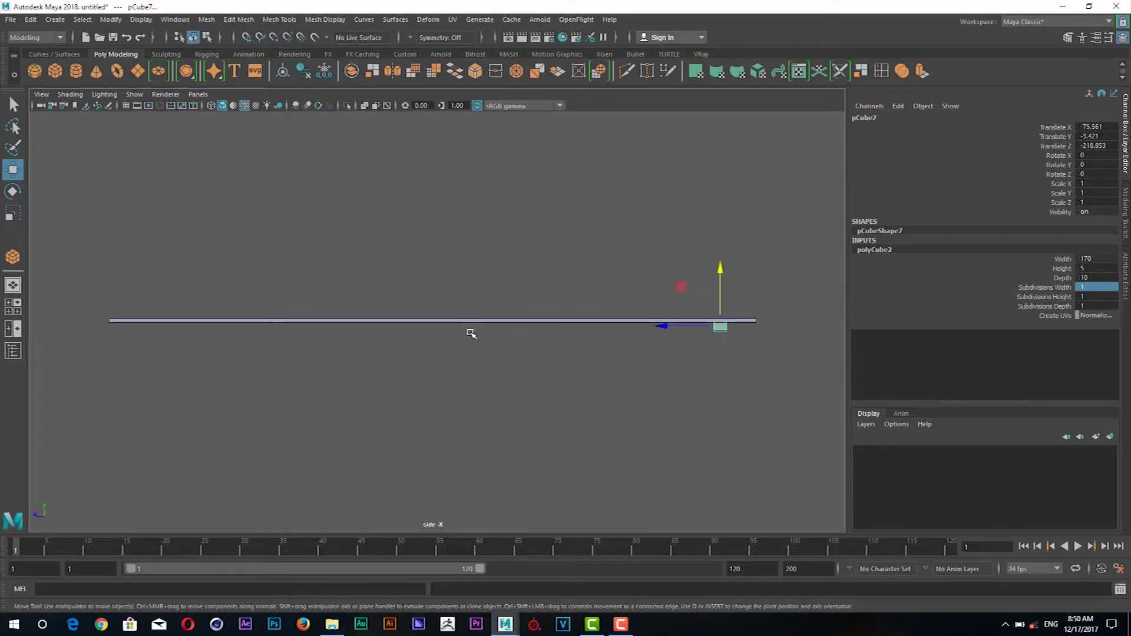
{"action": "key", "text": "ctrl+d"}
{"action": "left_click_drag", "start_coordinate": [672, 326], "coordinate": [112, 328]}
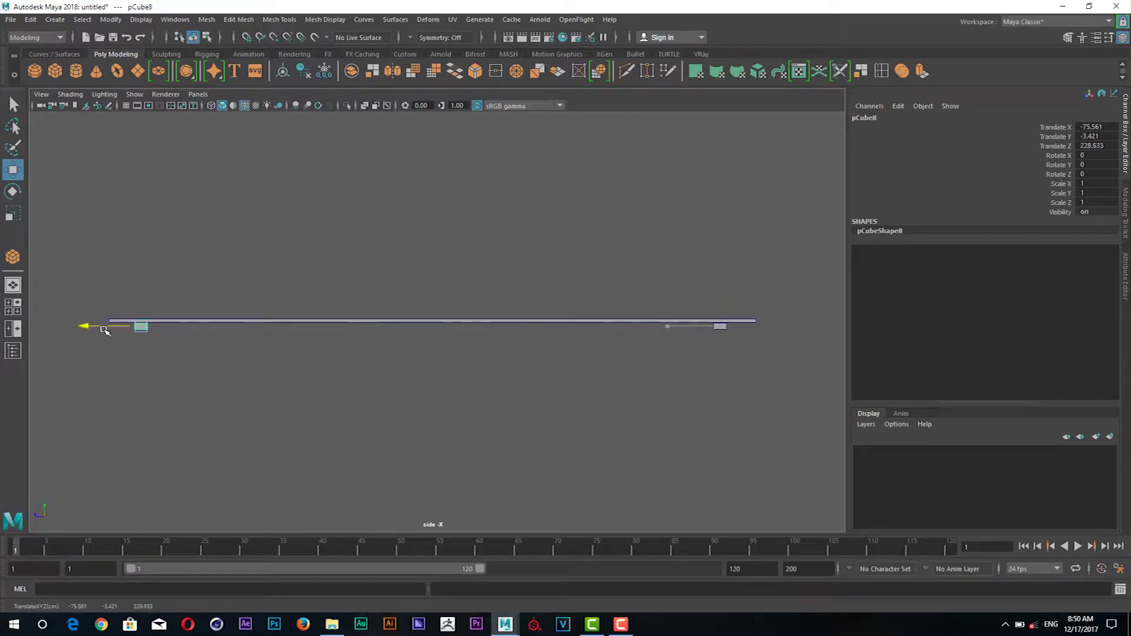
{"action": "key", "text": "ctrl+d"}
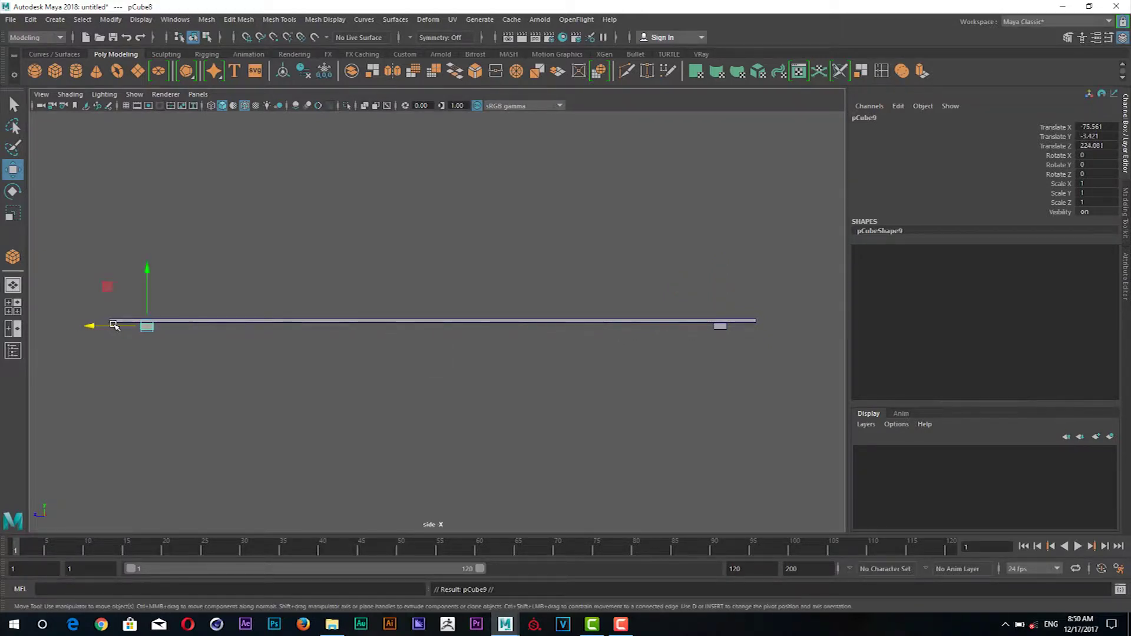
{"action": "left_click_drag", "start_coordinate": [111, 325], "coordinate": [395, 340]}
Nudge the middle slab pCube9 up to Translate Y -3.341, then return to perspective view.
{"action": "left_click_drag", "start_coordinate": [754, 326], "coordinate": [120, 354]}
{"action": "scroll", "scroll_direction": "up", "scroll_amount": 3}
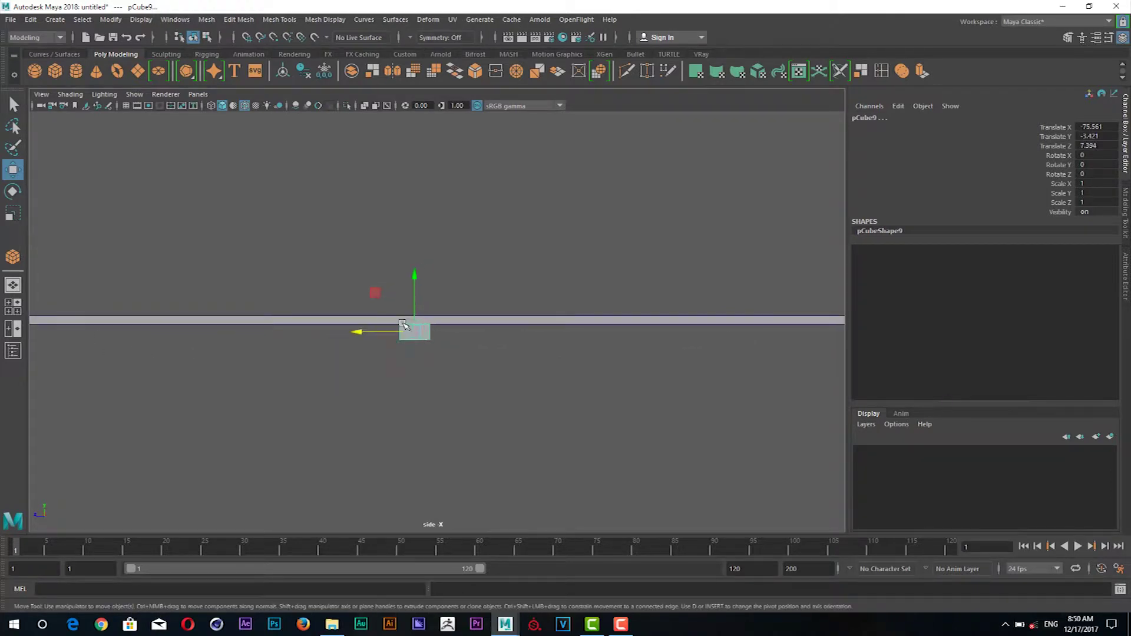
{"action": "scroll", "scroll_direction": "up", "scroll_amount": 3}
{"action": "scroll", "scroll_direction": "up", "scroll_amount": 3}
{"action": "left_click_drag", "start_coordinate": [275, 344], "coordinate": [276, 344]}
{"action": "key", "text": "space"}
{"action": "left_click_drag", "start_coordinate": [397, 263], "coordinate": [475, 278]}
Turn on the Resolution Gate in the perspective view.
{"action": "left_click", "coordinate": [474, 278]}
{"action": "left_click_drag", "start_coordinate": [357, 294], "coordinate": [447, 354]}
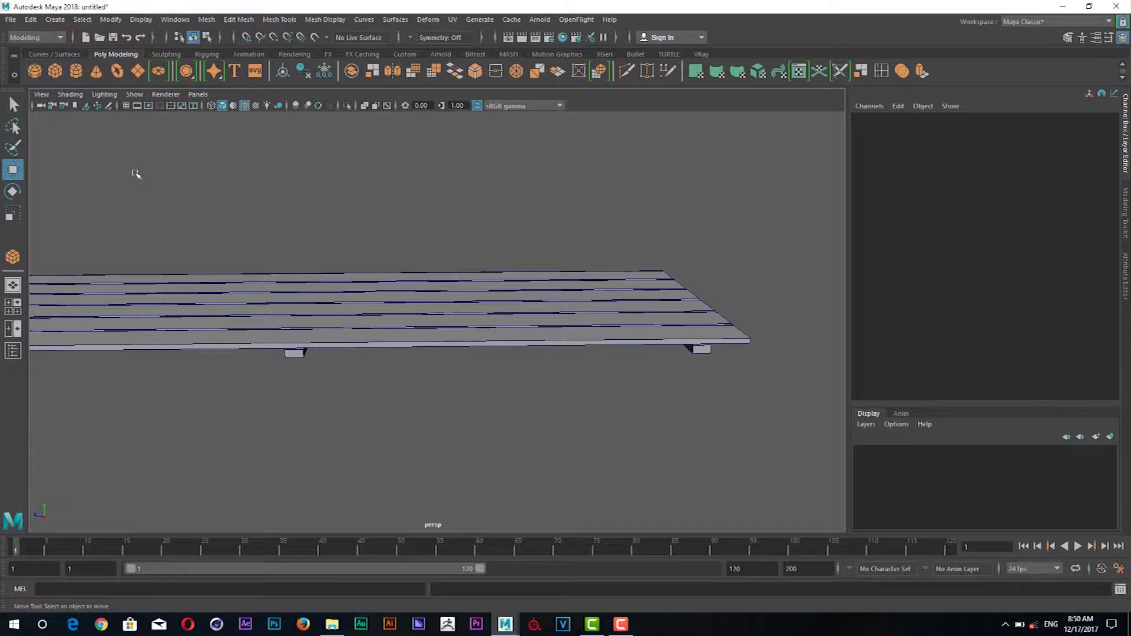
{"action": "left_click", "coordinate": [148, 106]}
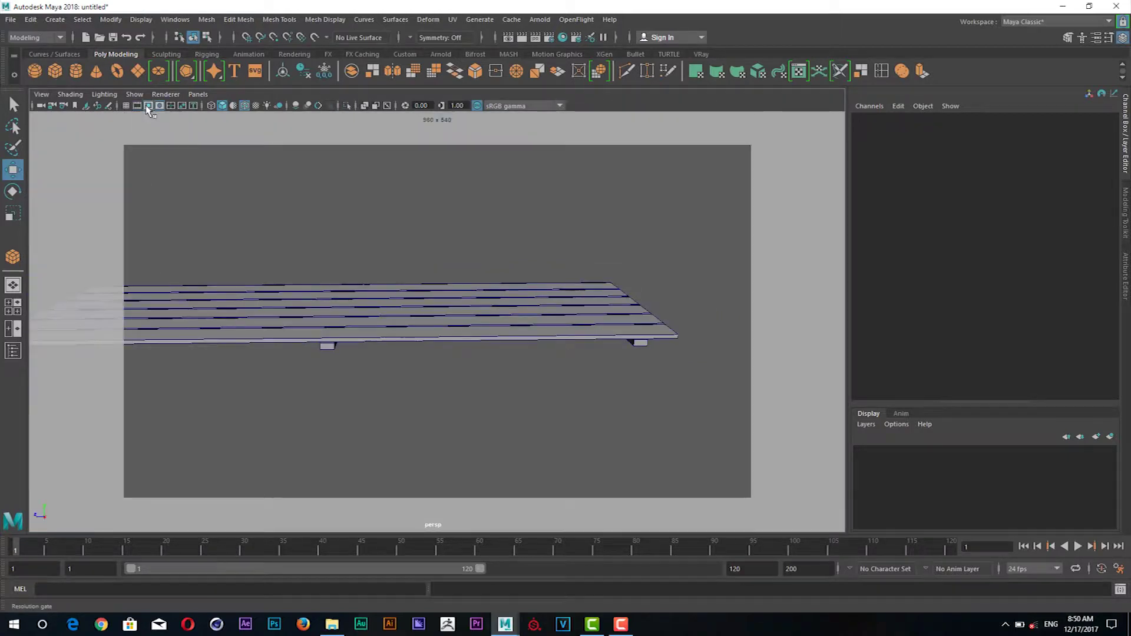
{"action": "left_click_drag", "start_coordinate": [273, 245], "coordinate": [429, 159]}
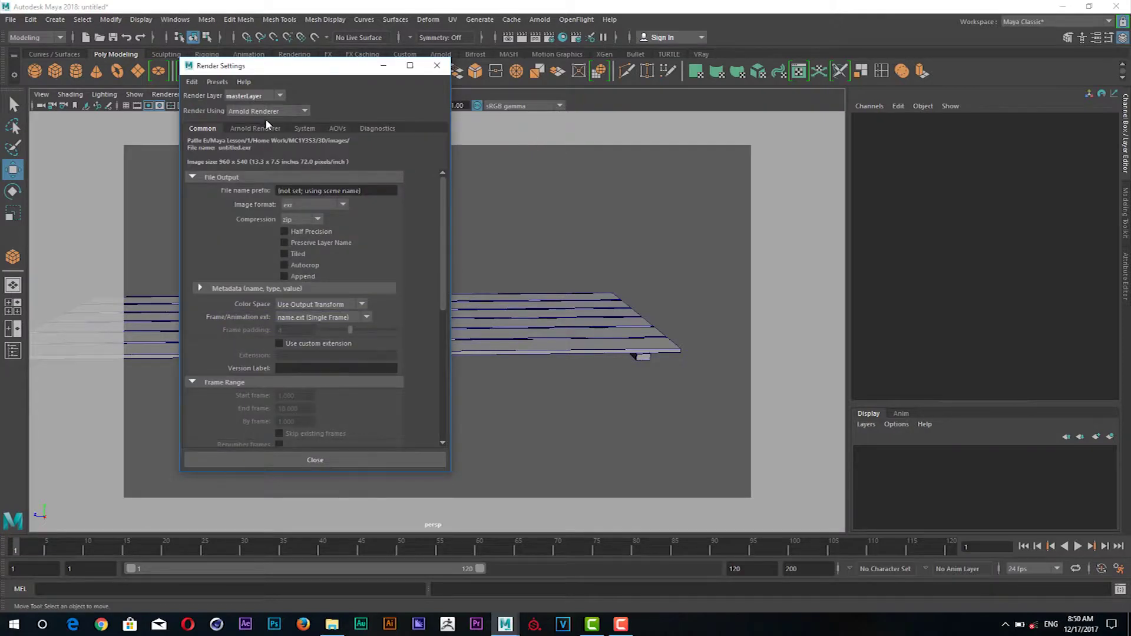
Set the Render Settings image size preset to HD_1080 (1920 x 1080) and close the window.
{"action": "scroll", "scroll_direction": "down", "scroll_amount": 3}
{"action": "scroll", "scroll_direction": "down", "scroll_amount": 3}
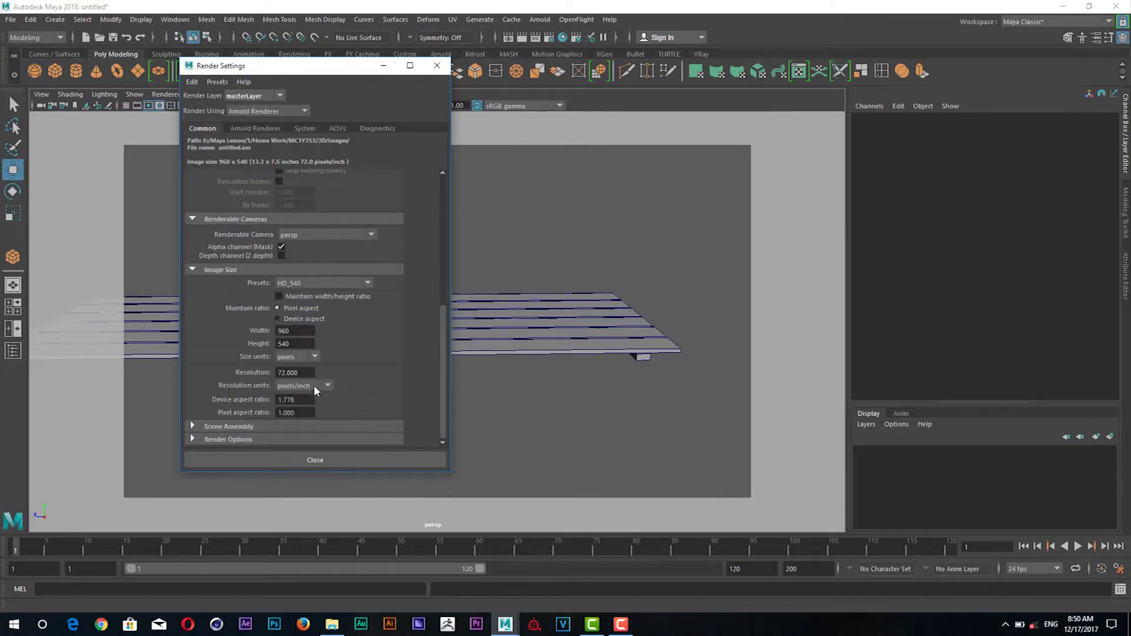
{"action": "left_click", "coordinate": [312, 283]}
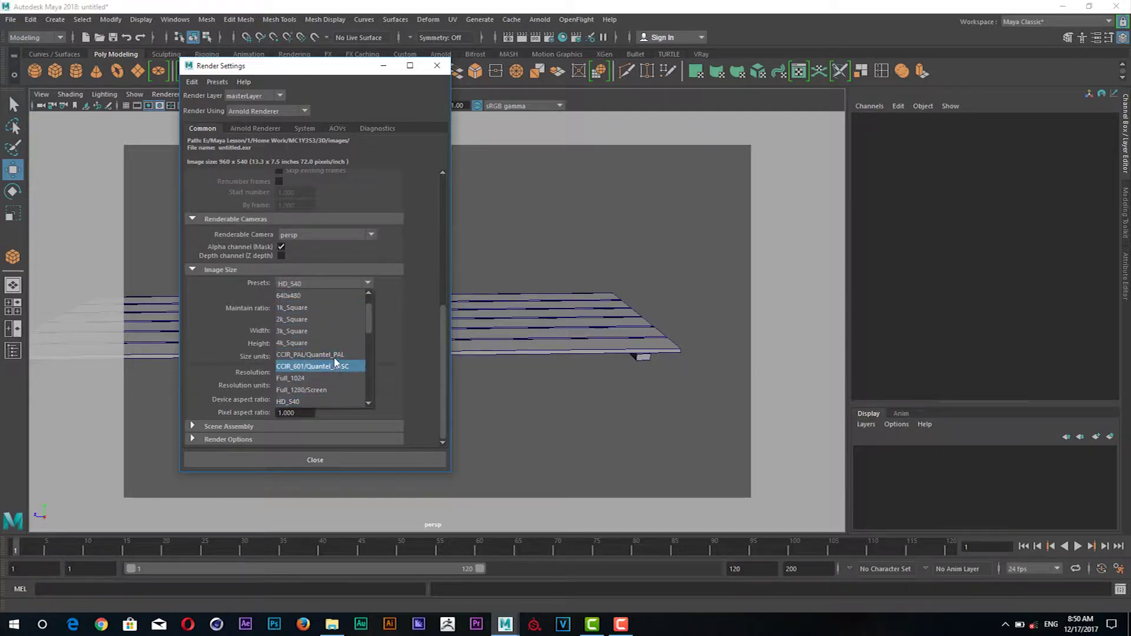
{"action": "left_click", "coordinate": [313, 344]}
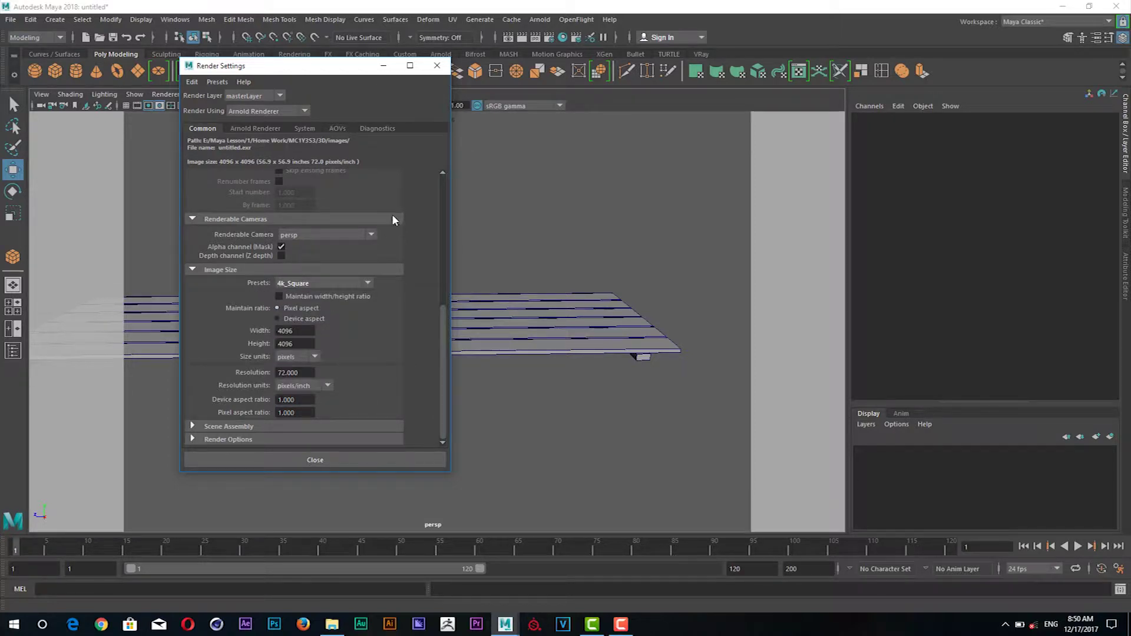
{"action": "left_click", "coordinate": [337, 285]}
{"action": "scroll", "scroll_direction": "down", "scroll_amount": 3}
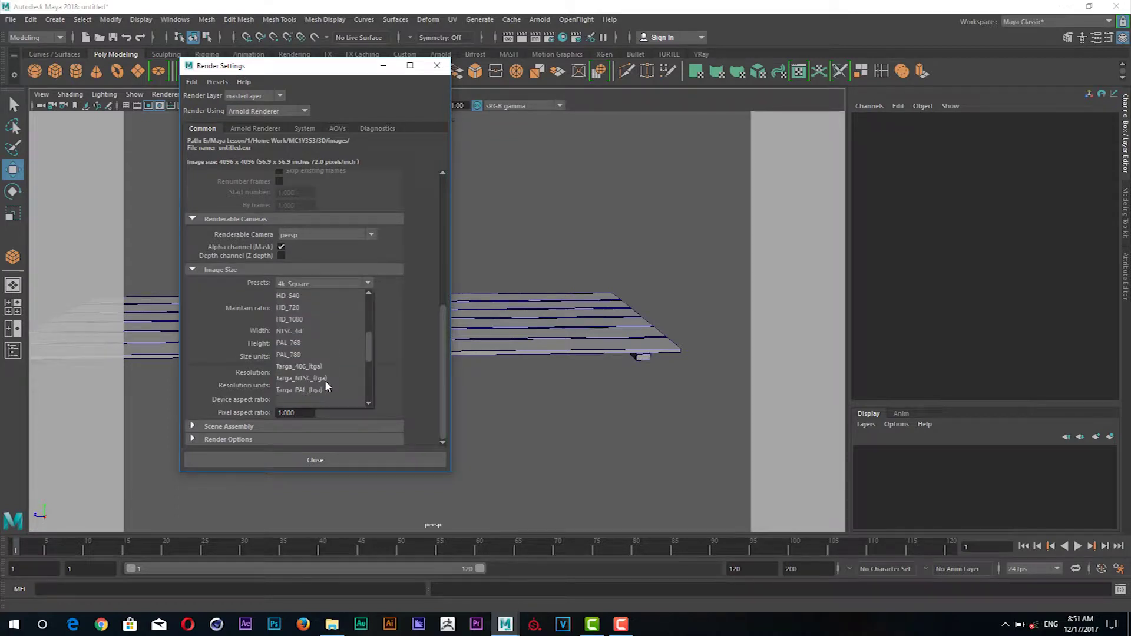
{"action": "left_click", "coordinate": [318, 318]}
{"action": "double_click", "coordinate": [292, 330]}
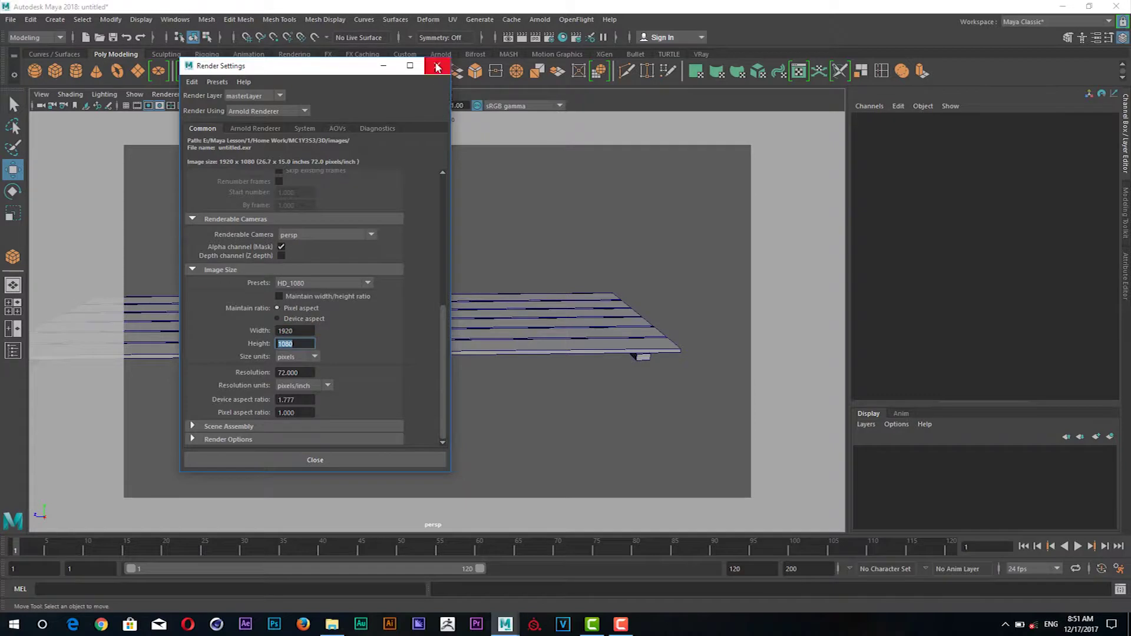
{"action": "left_click", "coordinate": [436, 65]}
Dolly and pan the camera in so the pallet sits close and low in the resolution gate.
{"action": "left_click_drag", "start_coordinate": [446, 295], "coordinate": [447, 336]}
{"action": "left_click_drag", "start_coordinate": [459, 328], "coordinate": [366, 409]}
{"action": "left_click_drag", "start_coordinate": [365, 409], "coordinate": [469, 398]}
{"action": "left_click_drag", "start_coordinate": [469, 398], "coordinate": [460, 402]}
{"action": "left_click_drag", "start_coordinate": [459, 401], "coordinate": [452, 395]}
{"action": "left_click_drag", "start_coordinate": [453, 395], "coordinate": [457, 420]}
{"action": "left_click_drag", "start_coordinate": [458, 421], "coordinate": [462, 425]}
Refine the framing to an angled view of the slats, raised slightly in frame.
{"action": "left_click", "coordinate": [466, 401]}
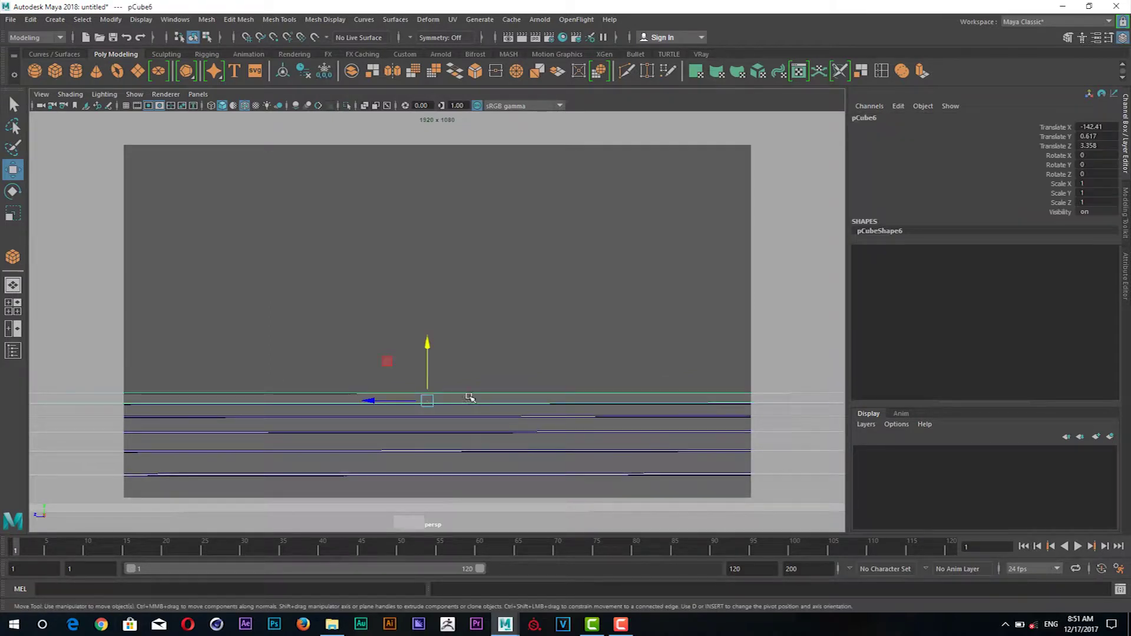
{"action": "left_click", "coordinate": [462, 396]}
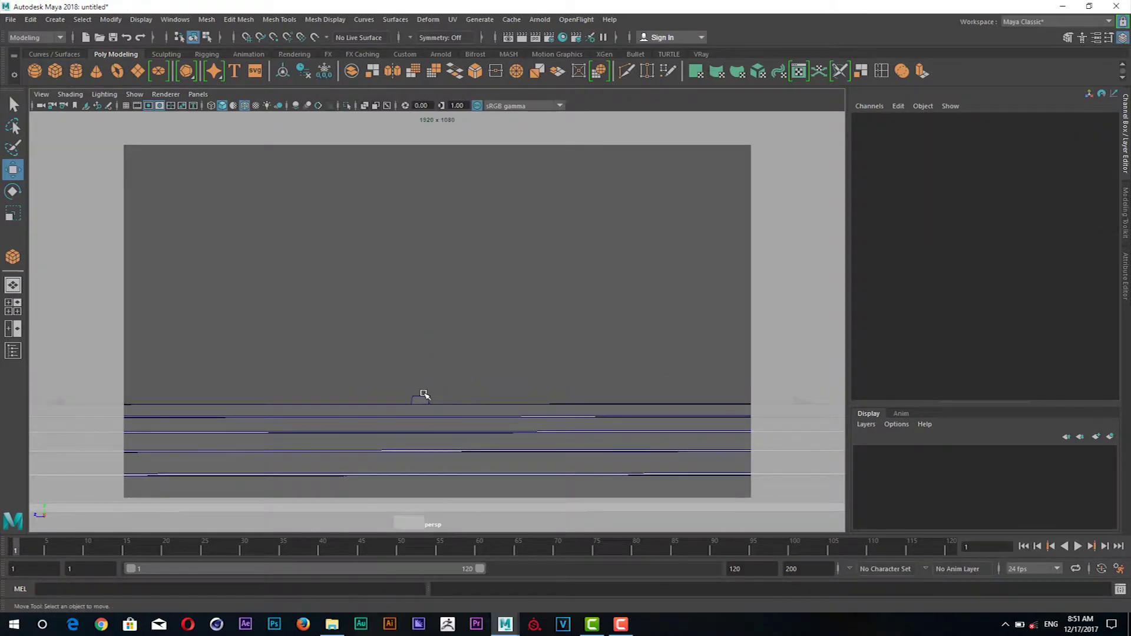
{"action": "left_click_drag", "start_coordinate": [426, 391], "coordinate": [419, 399]}
{"action": "left_click", "coordinate": [415, 405]}
{"action": "left_click_drag", "start_coordinate": [419, 399], "coordinate": [422, 383]}
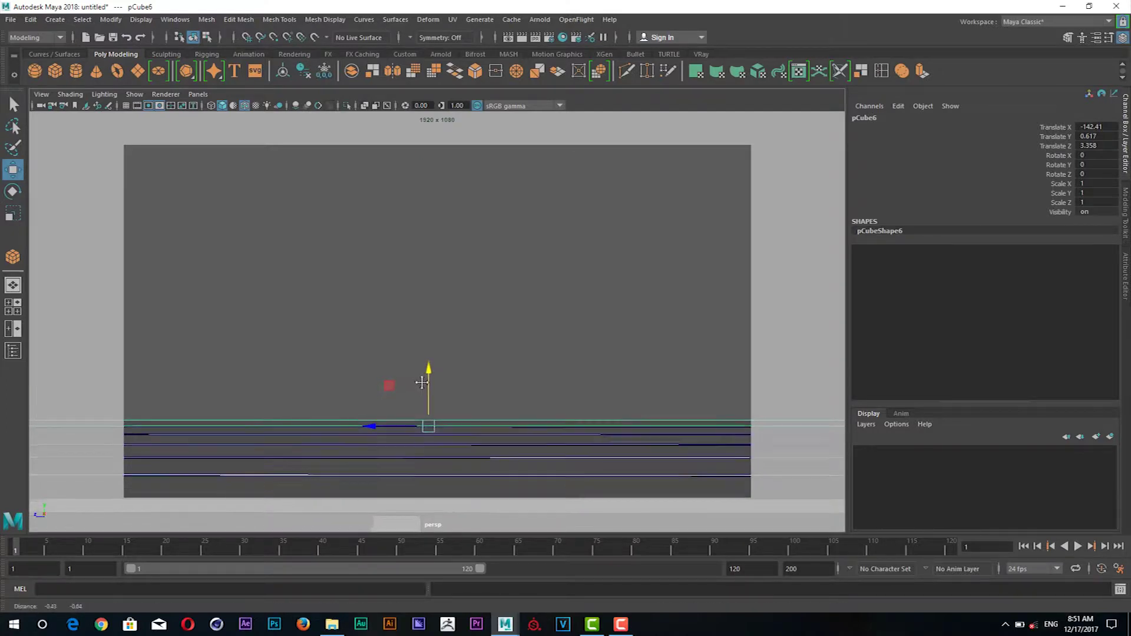
{"action": "left_click", "coordinate": [558, 348]}
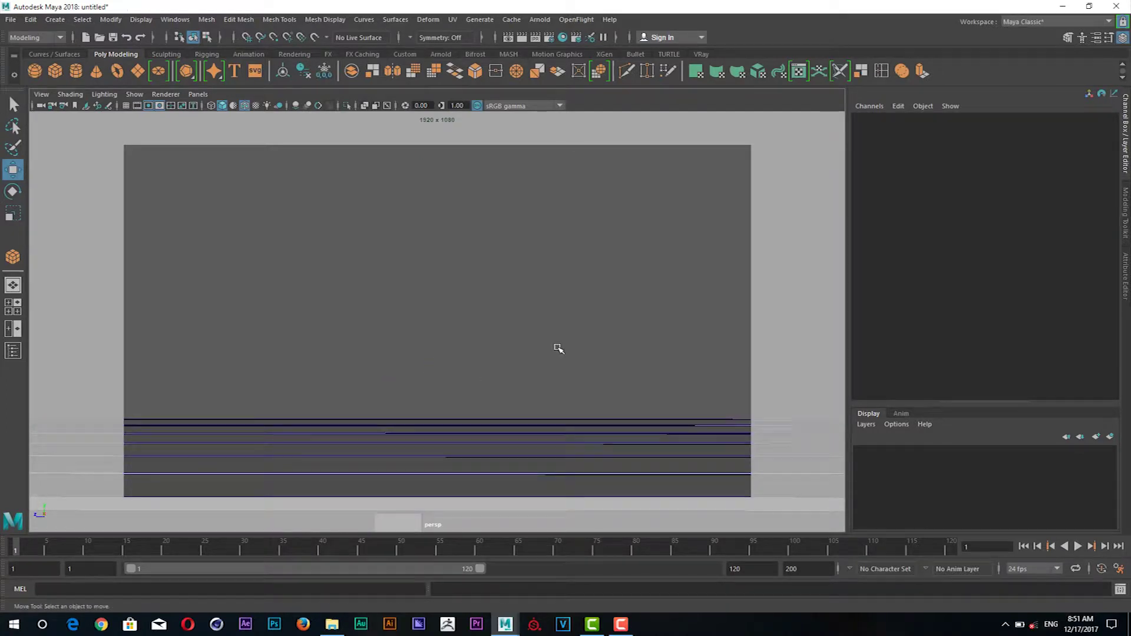
{"action": "left_click_drag", "start_coordinate": [416, 379], "coordinate": [502, 468]}
{"action": "left_click_drag", "start_coordinate": [502, 467], "coordinate": [474, 436]}
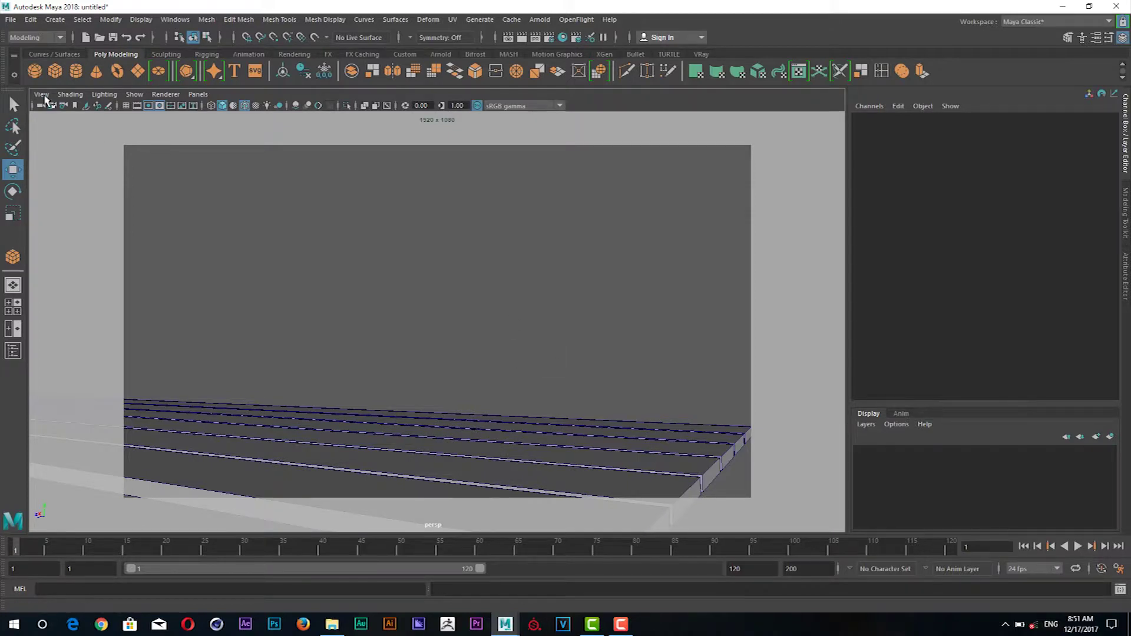
Create a new camera, persp1, from the current perspective view.
{"action": "left_click", "coordinate": [41, 94]}
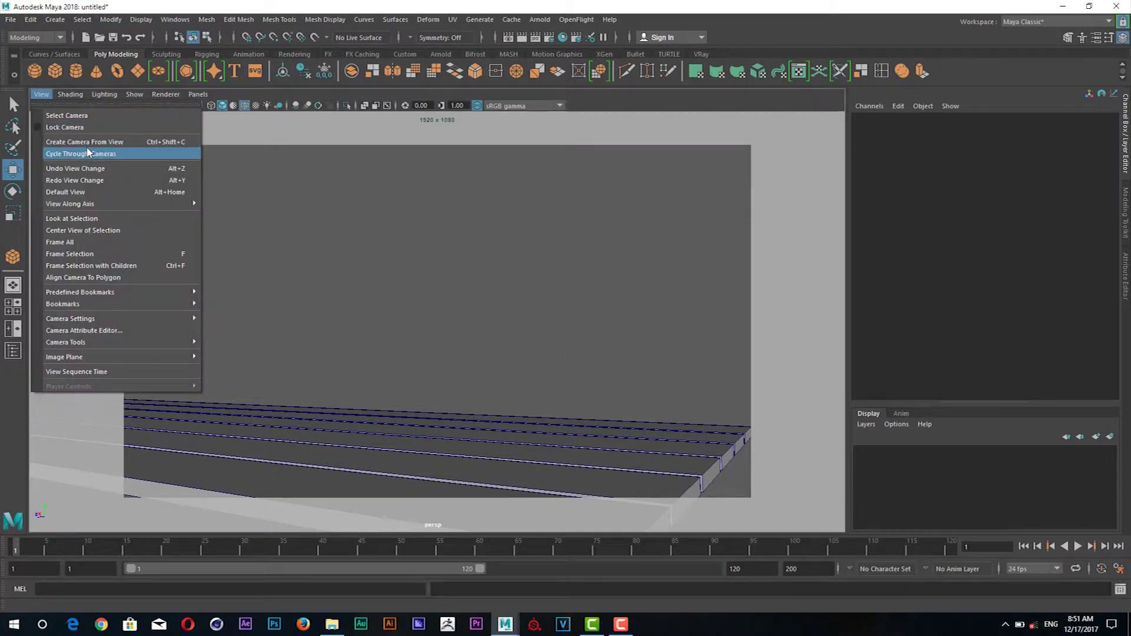
{"action": "left_click", "coordinate": [169, 145]}
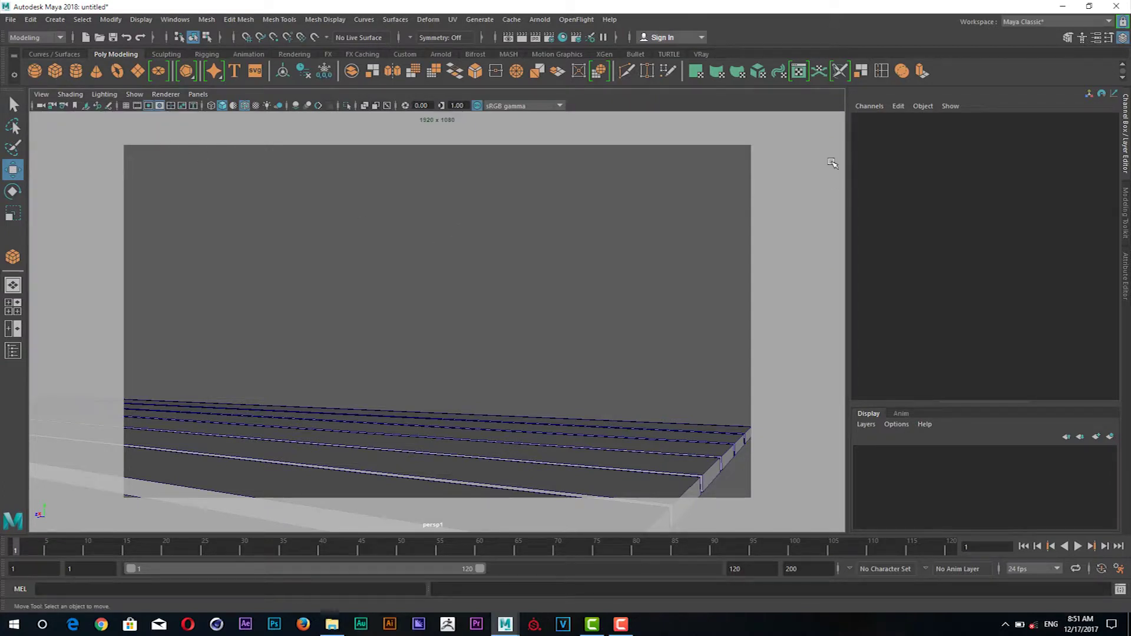
{"action": "key", "text": "ctrl+a"}
{"action": "left_click", "coordinate": [1126, 227]}
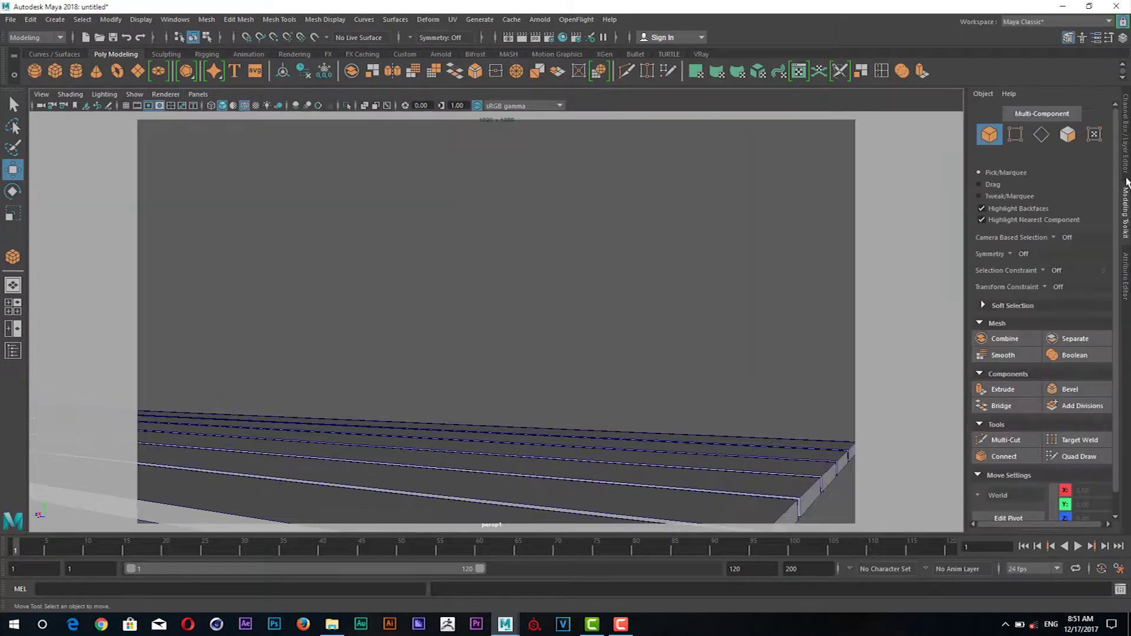
{"action": "left_click", "coordinate": [1126, 159]}
Select persp1 in the Outliner, rename its transform to C1 in the Attribute Editor, then minimize the Outliner.
{"action": "left_click", "coordinate": [172, 19]}
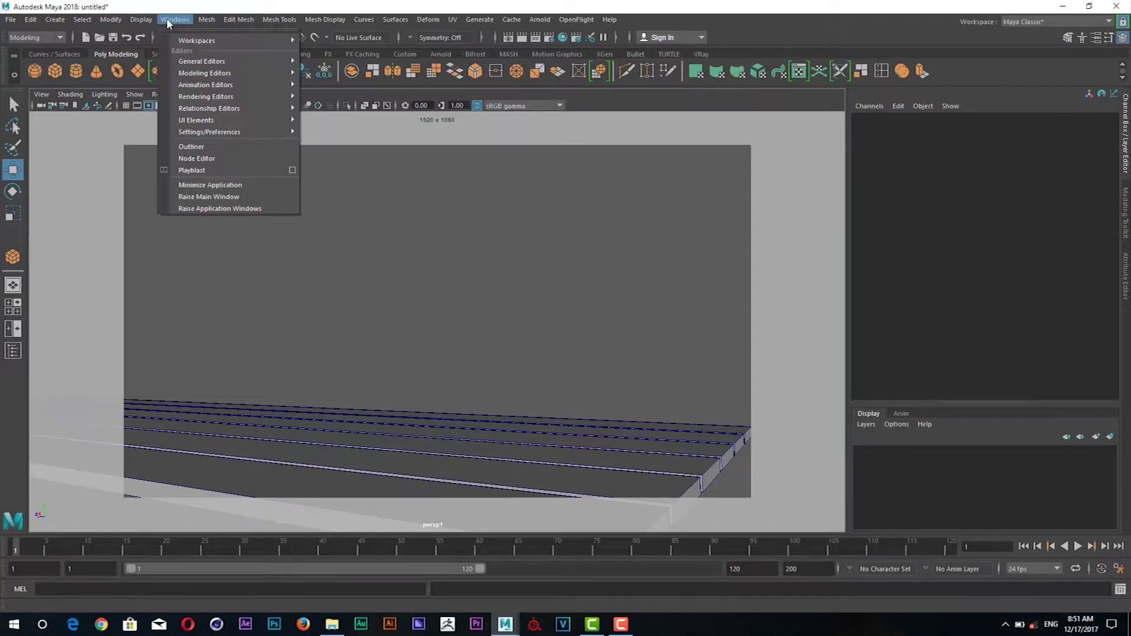
{"action": "left_click", "coordinate": [188, 147]}
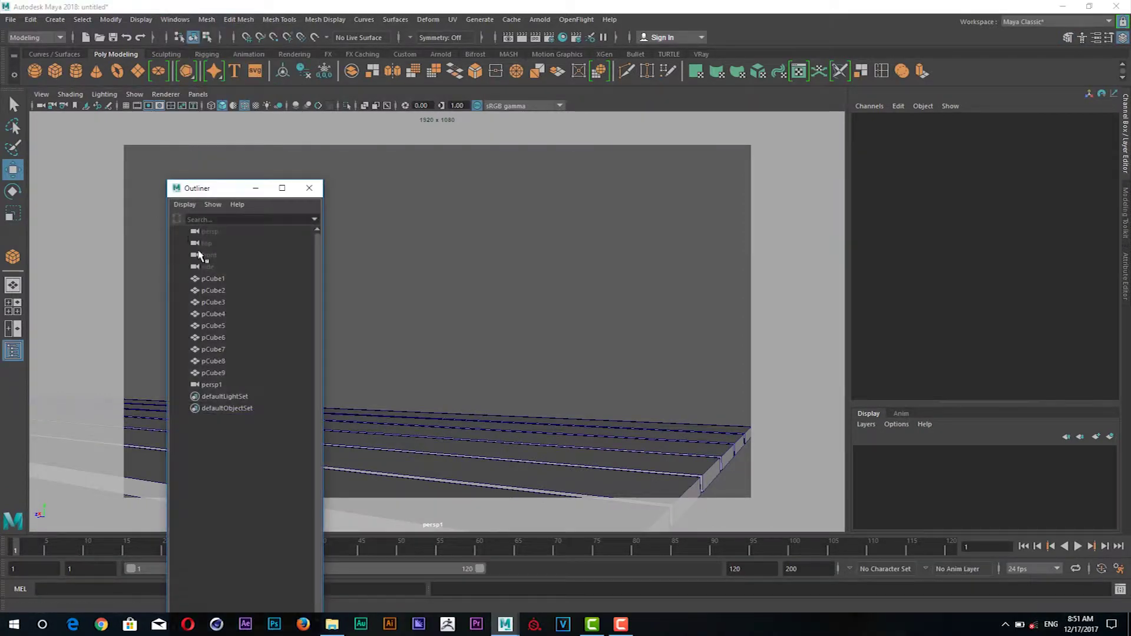
{"action": "left_click_drag", "start_coordinate": [218, 194], "coordinate": [106, 168]}
{"action": "left_click", "coordinate": [94, 357]}
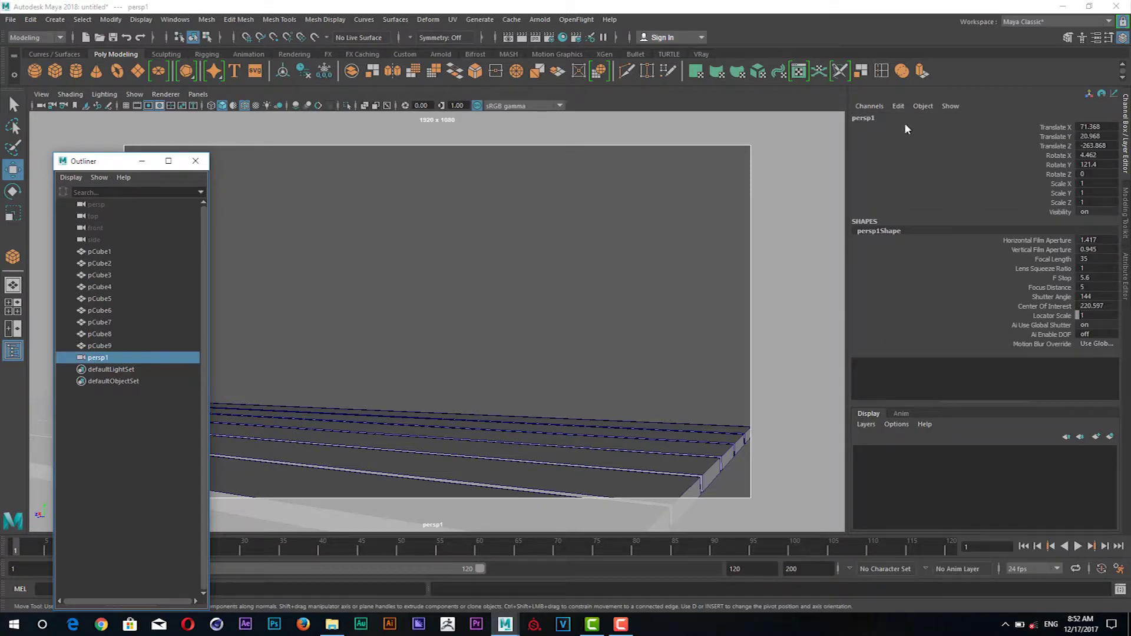
{"action": "left_click", "coordinate": [870, 106]}
{"action": "left_click", "coordinate": [1126, 232]}
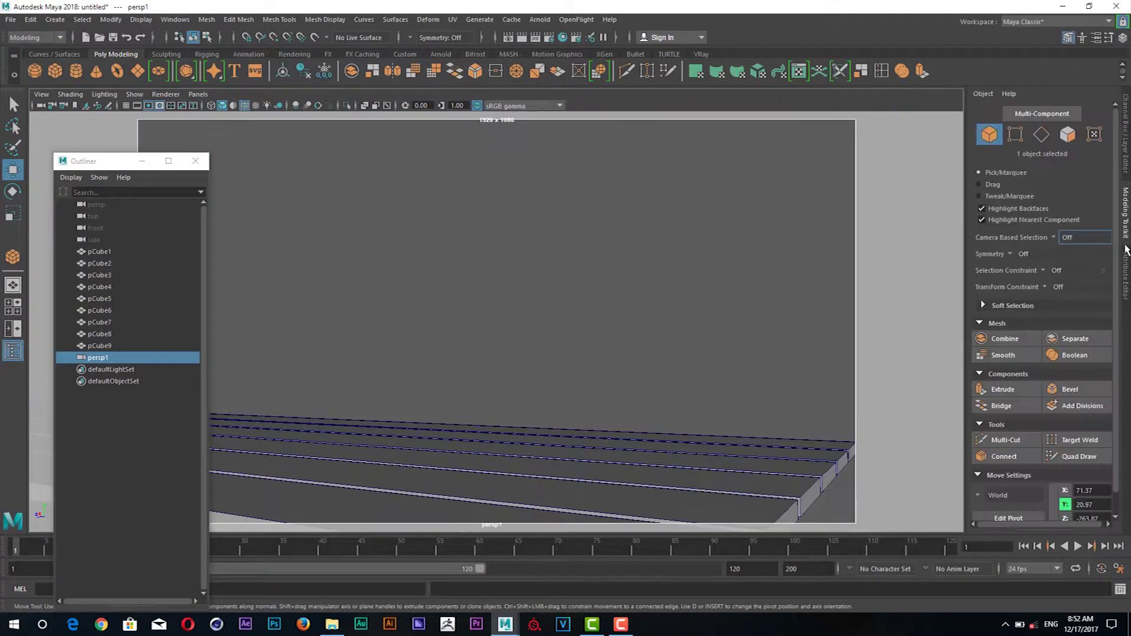
{"action": "left_click", "coordinate": [1127, 276]}
{"action": "double_click", "coordinate": [960, 145]}
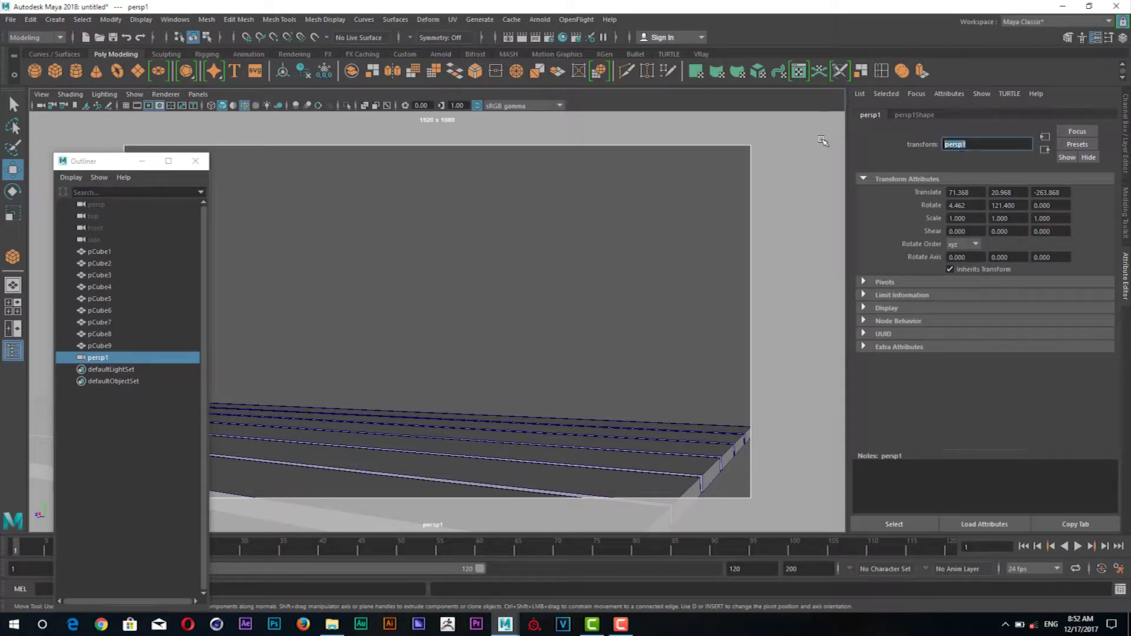
{"action": "type", "text": "c"}
{"action": "left_click", "coordinate": [506, 326]}
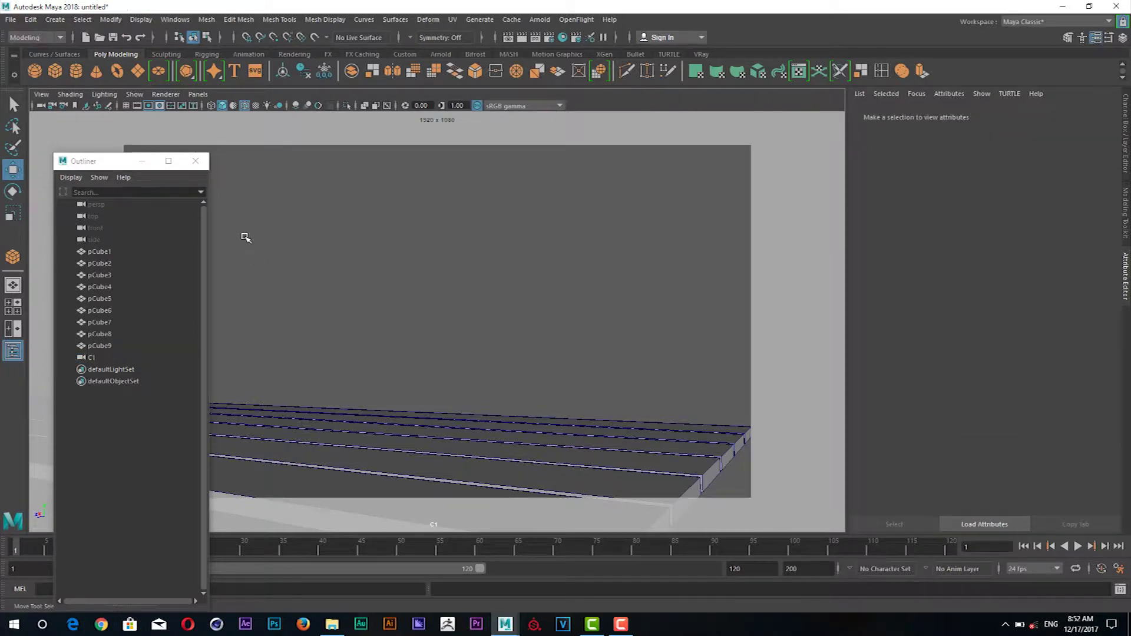
{"action": "left_click", "coordinate": [142, 160]}
{"action": "mouse_move", "coordinate": [504, 625]}
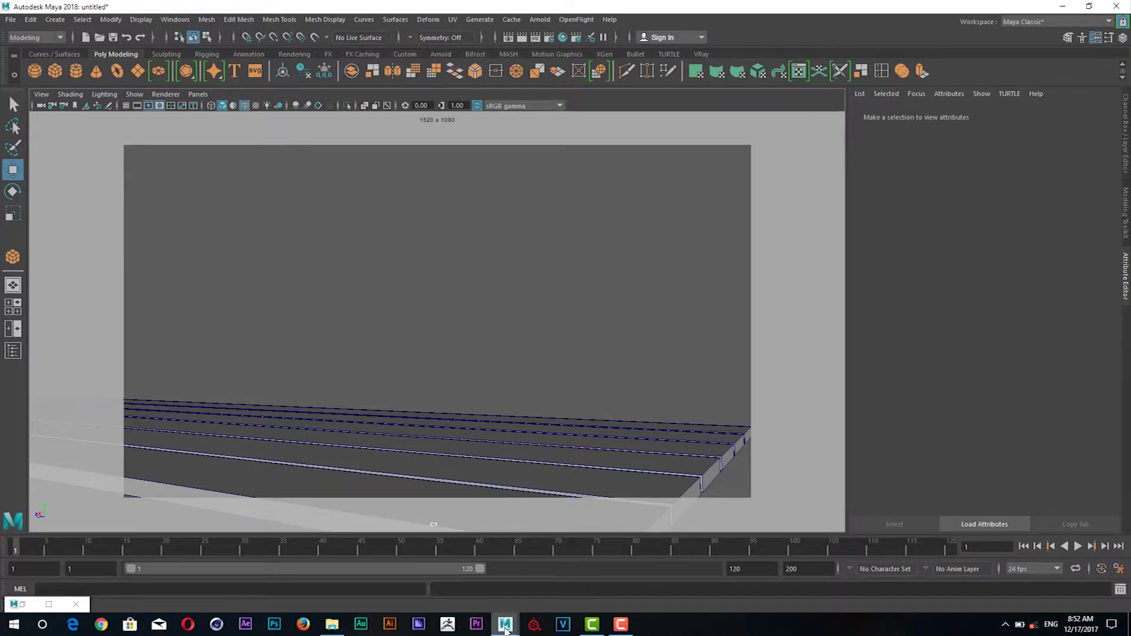
In the other Maya window, open Part_01&02.mb from Desktop > Product Presentation Workflow in Maya 2018, discarding changes.
{"action": "left_click", "coordinate": [680, 579]}
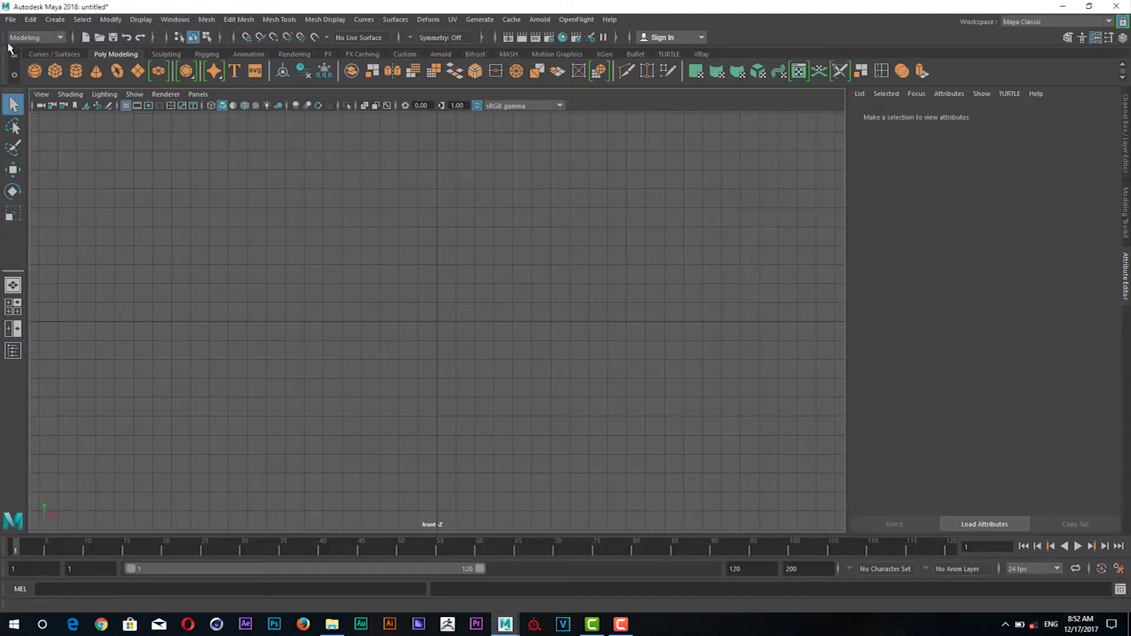
{"action": "left_click", "coordinate": [11, 20]}
{"action": "left_click", "coordinate": [33, 47]}
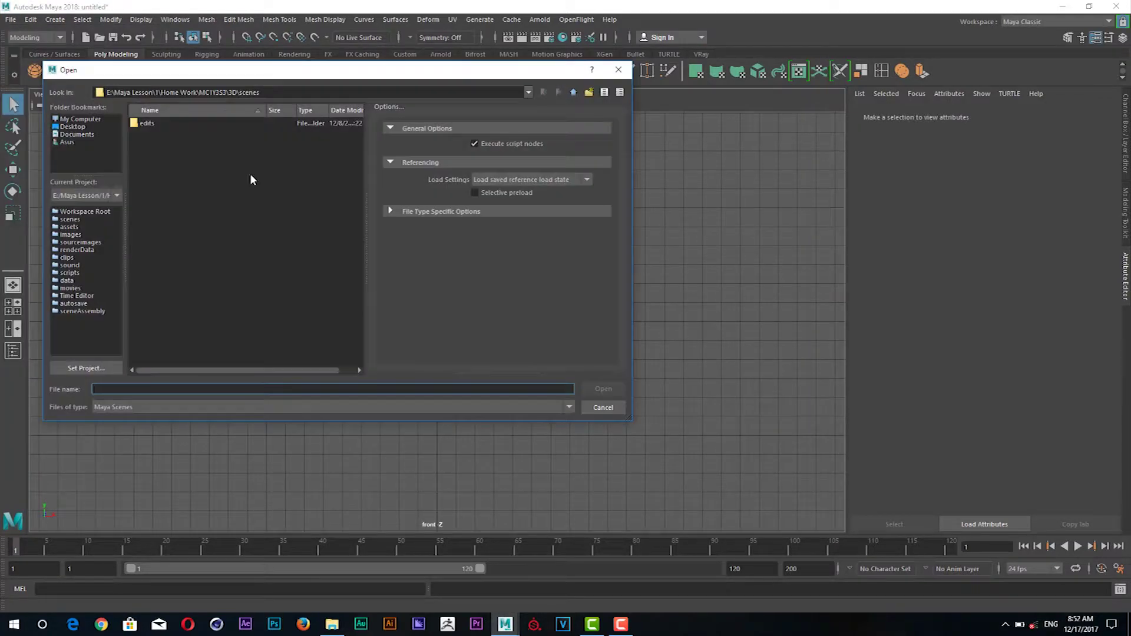
{"action": "left_click", "coordinate": [73, 127]}
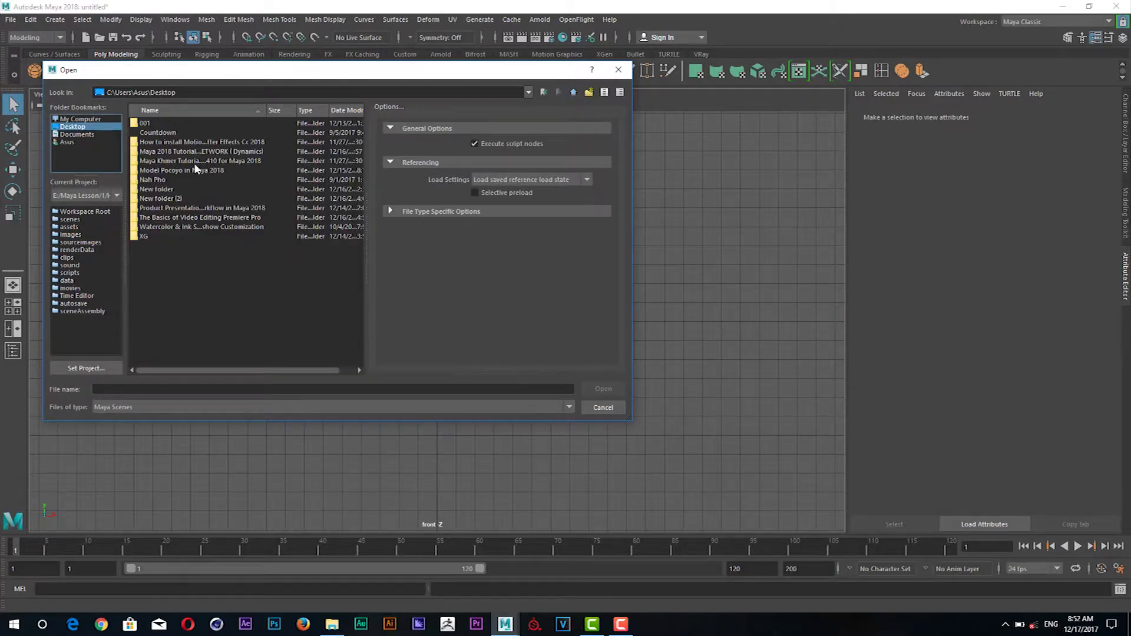
{"action": "left_click", "coordinate": [194, 163]}
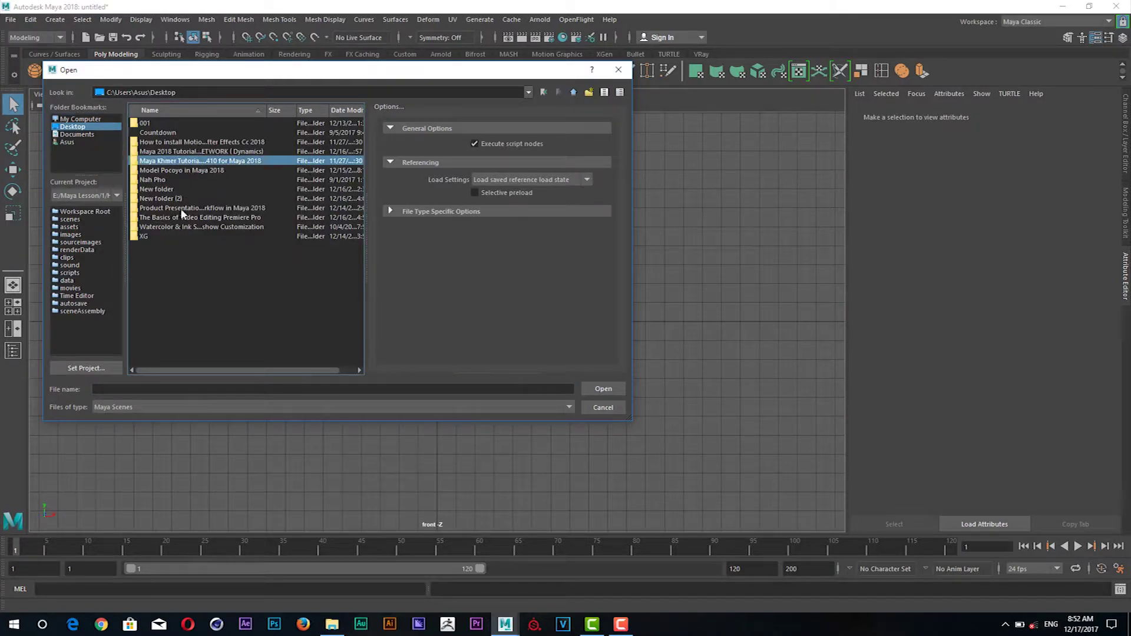
{"action": "double_click", "coordinate": [187, 210]}
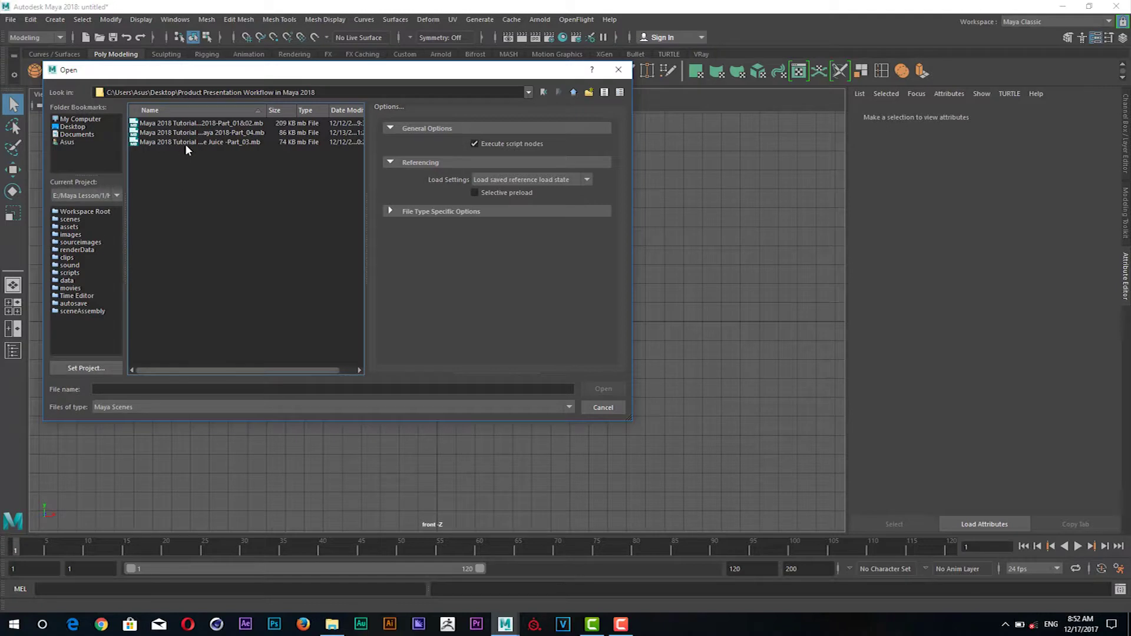
{"action": "left_click", "coordinate": [216, 143]}
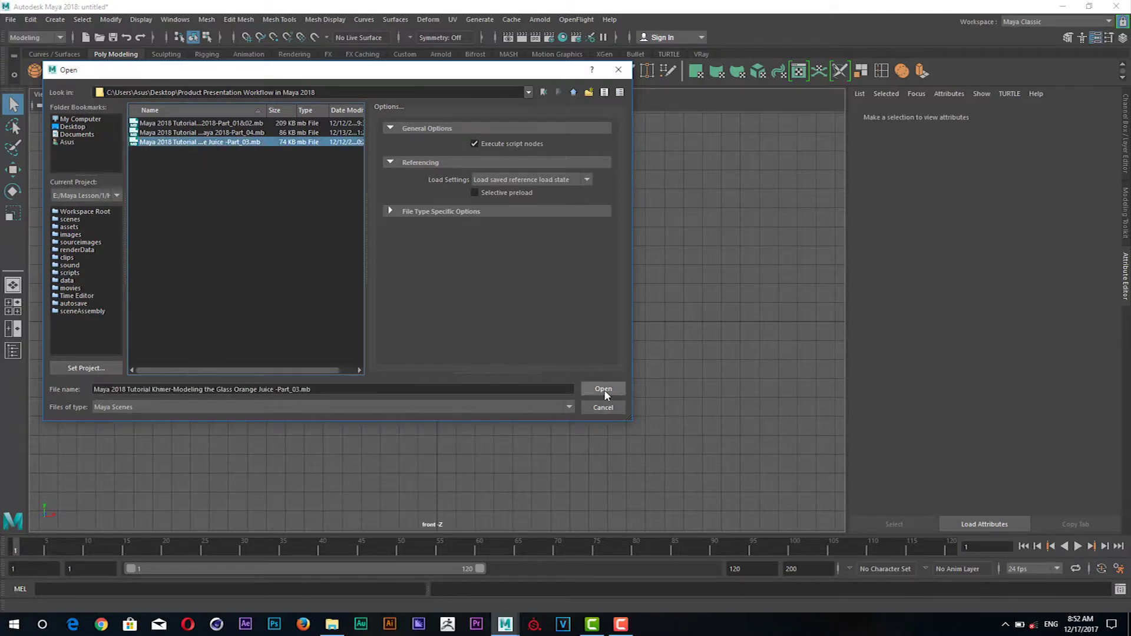
{"action": "left_click", "coordinate": [228, 123]}
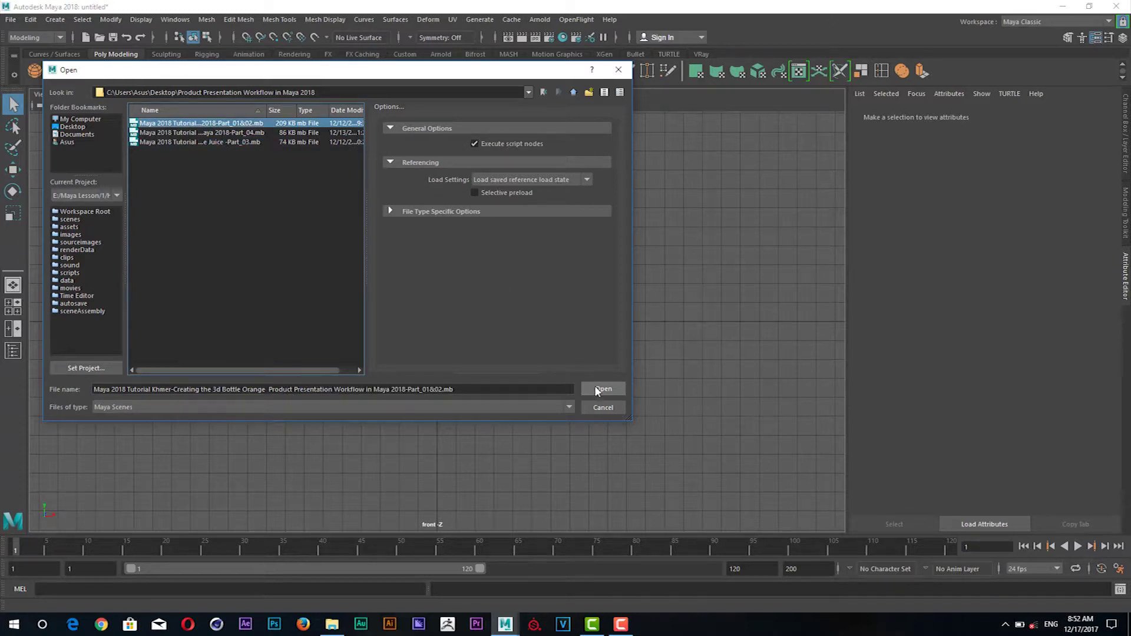
{"action": "left_click", "coordinate": [598, 389]}
{"action": "left_click", "coordinate": [554, 317]}
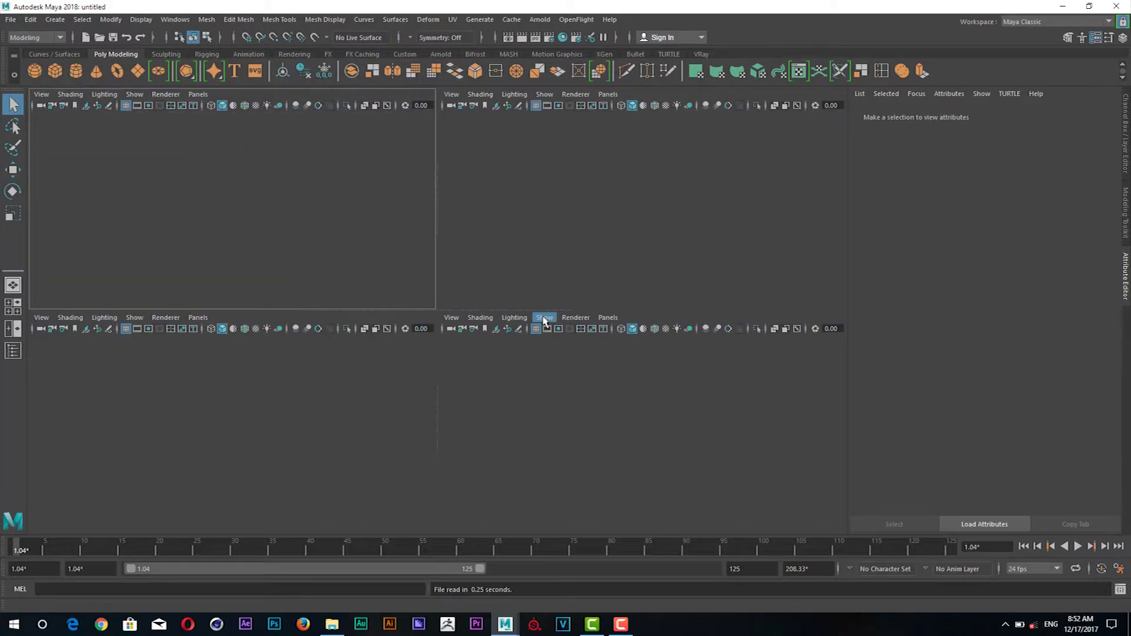
{"action": "left_click", "coordinate": [628, 259]}
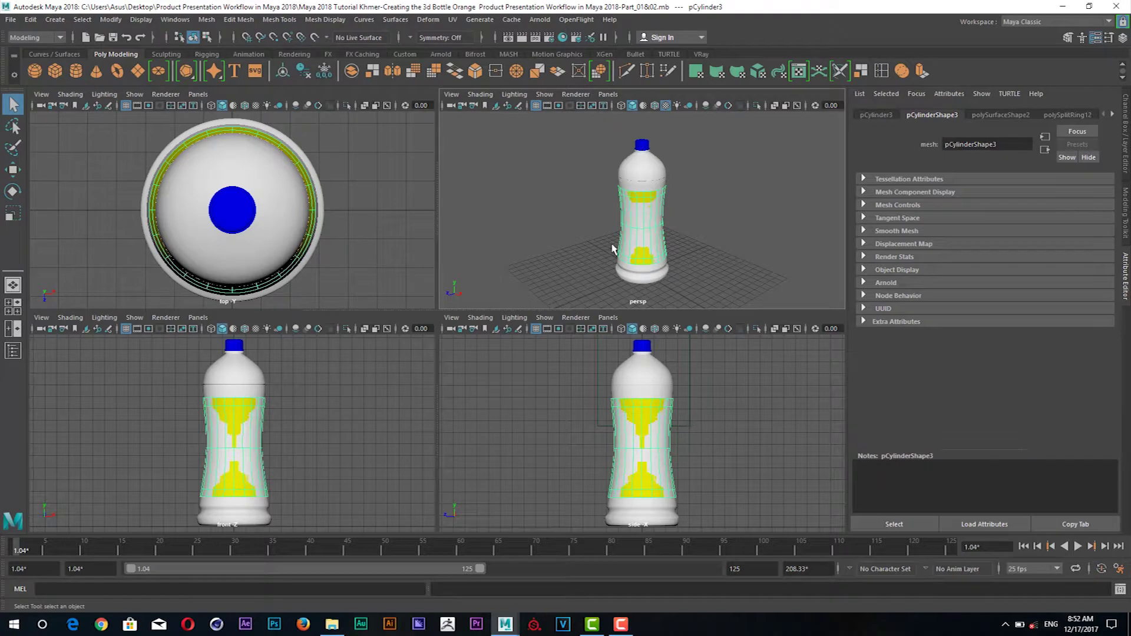
Maximize the viewport and marquee-select every part of the bottle.
{"action": "key", "text": "w"}
{"action": "key", "text": "ctrl+space"}
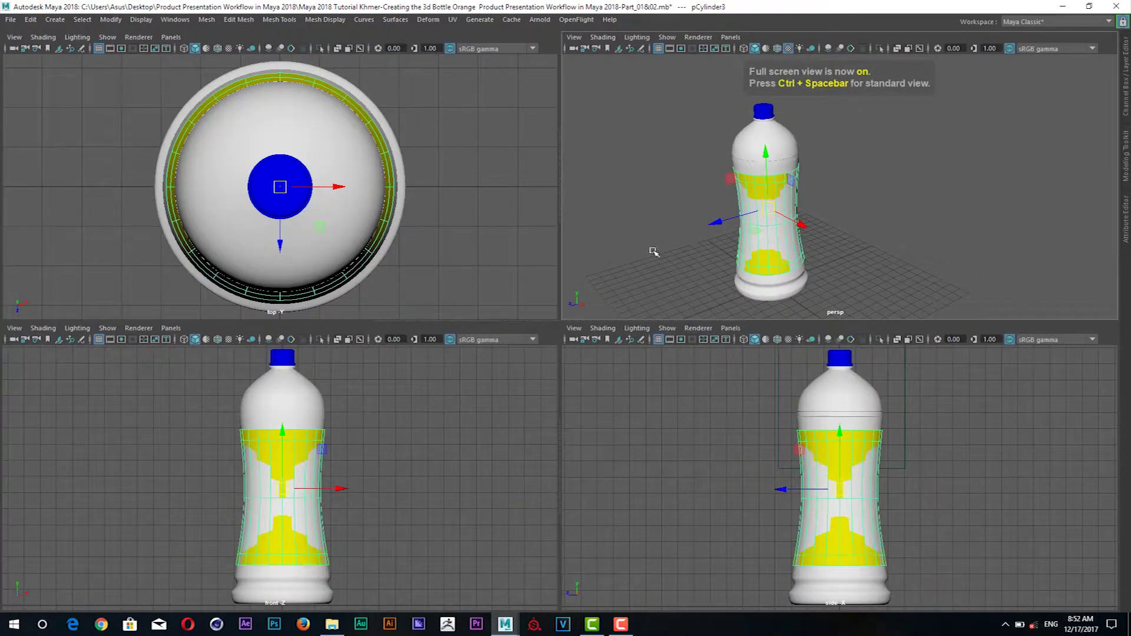
{"action": "left_click", "coordinate": [670, 209]}
{"action": "left_click", "coordinate": [760, 245]}
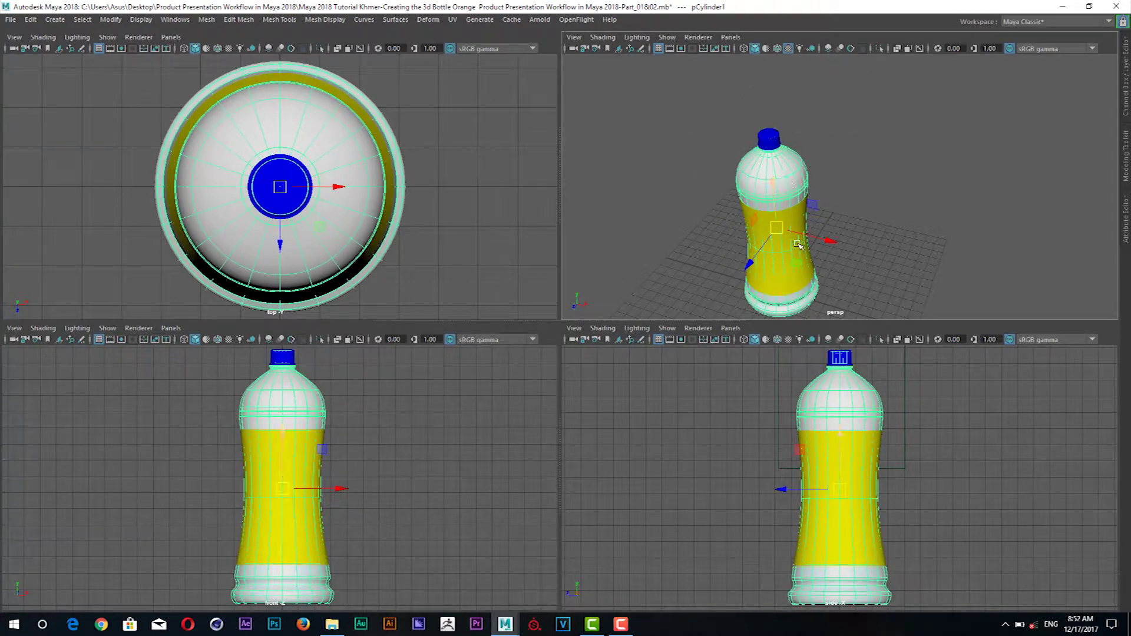
{"action": "left_click_drag", "start_coordinate": [827, 231], "coordinate": [827, 229]}
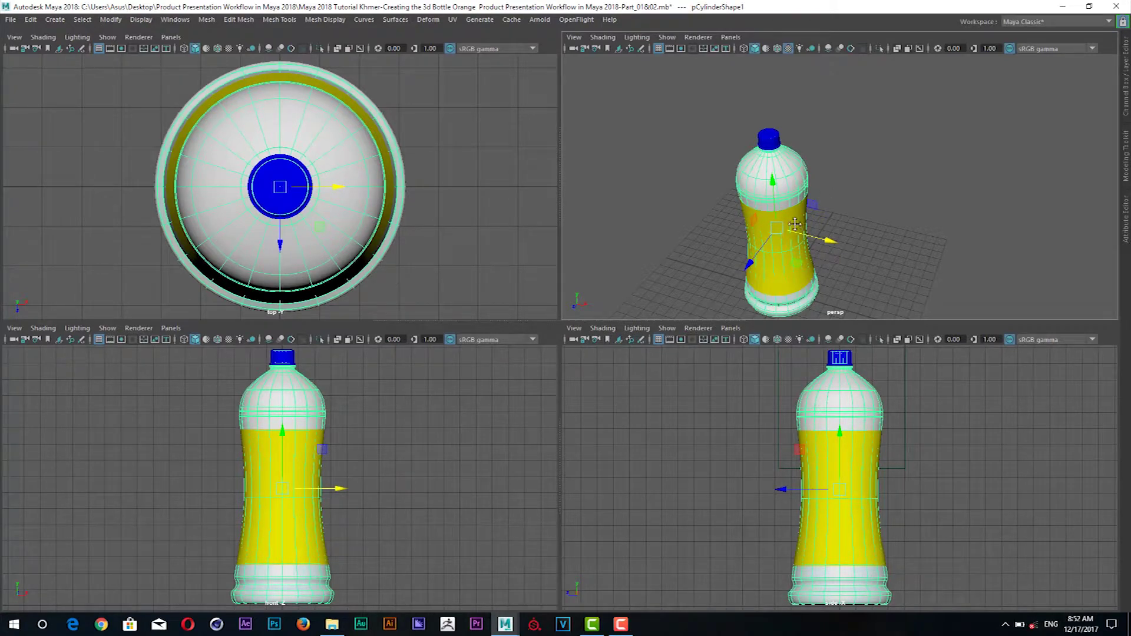
{"action": "left_click_drag", "start_coordinate": [795, 224], "coordinate": [840, 136]}
{"action": "left_click_drag", "start_coordinate": [875, 75], "coordinate": [766, 261]}
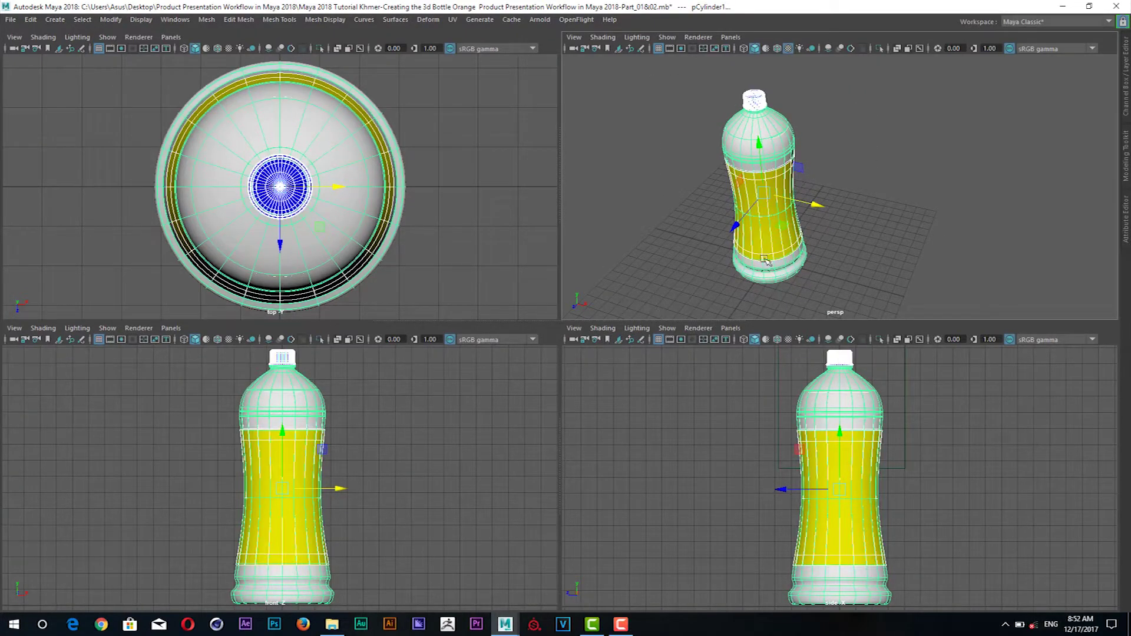
{"action": "left_click_drag", "start_coordinate": [852, 102], "coordinate": [654, 256]}
Group the bottle parts into group1 and centre its pivot.
{"action": "left_click", "coordinate": [30, 20]}
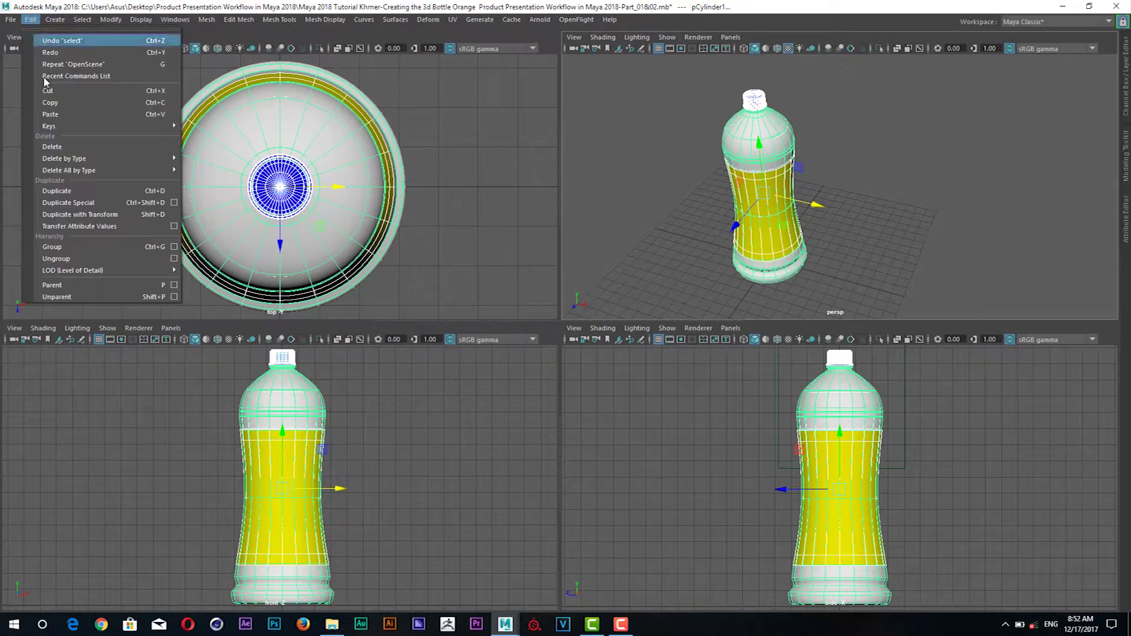
{"action": "left_click", "coordinate": [73, 247]}
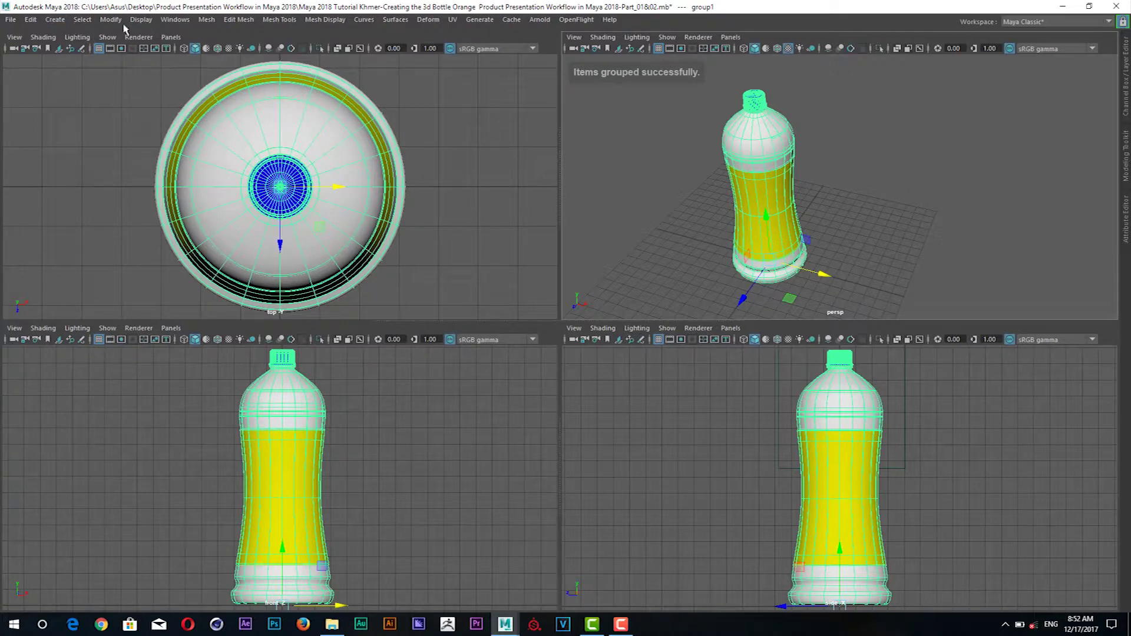
{"action": "left_click", "coordinate": [111, 20]}
{"action": "mouse_move", "coordinate": [111, 20]}
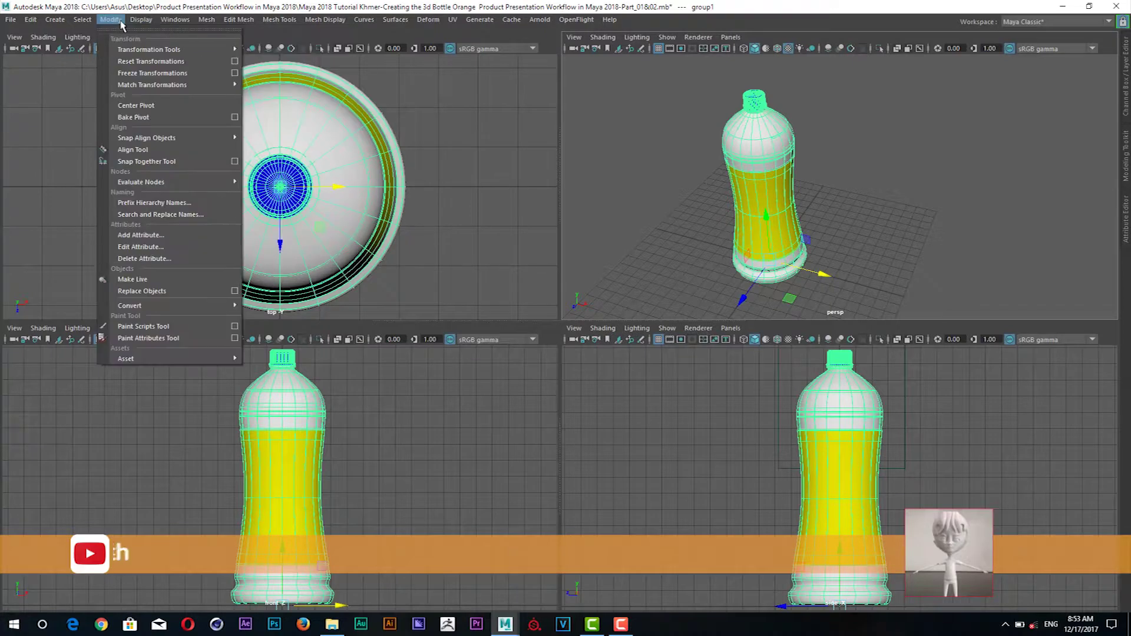
{"action": "left_click", "coordinate": [144, 106]}
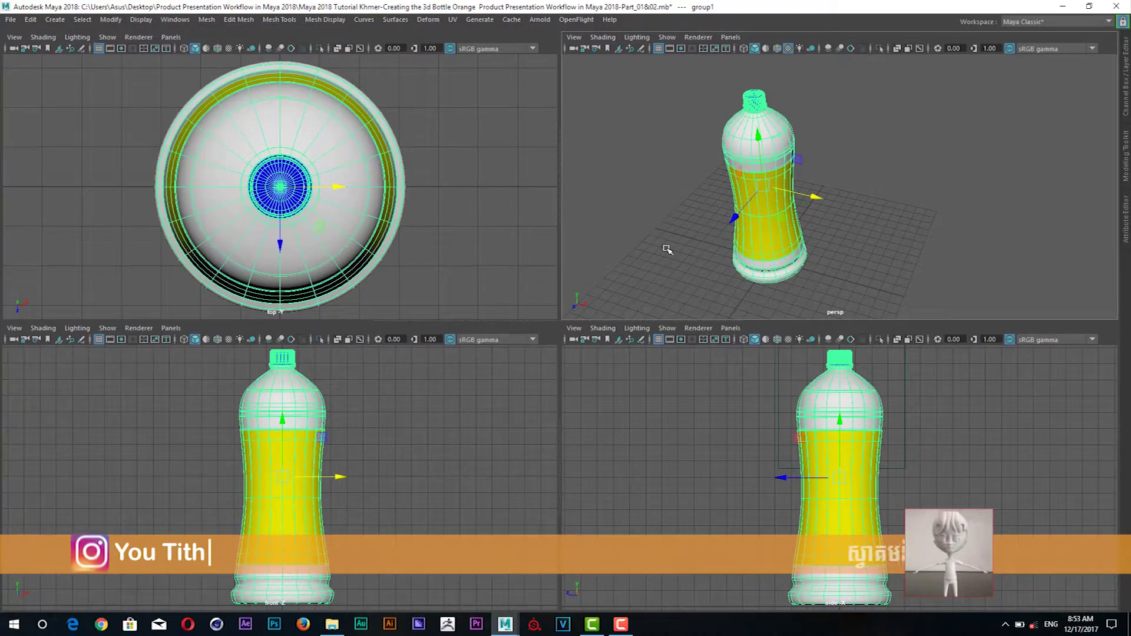
{"action": "left_click_drag", "start_coordinate": [709, 246], "coordinate": [710, 230]}
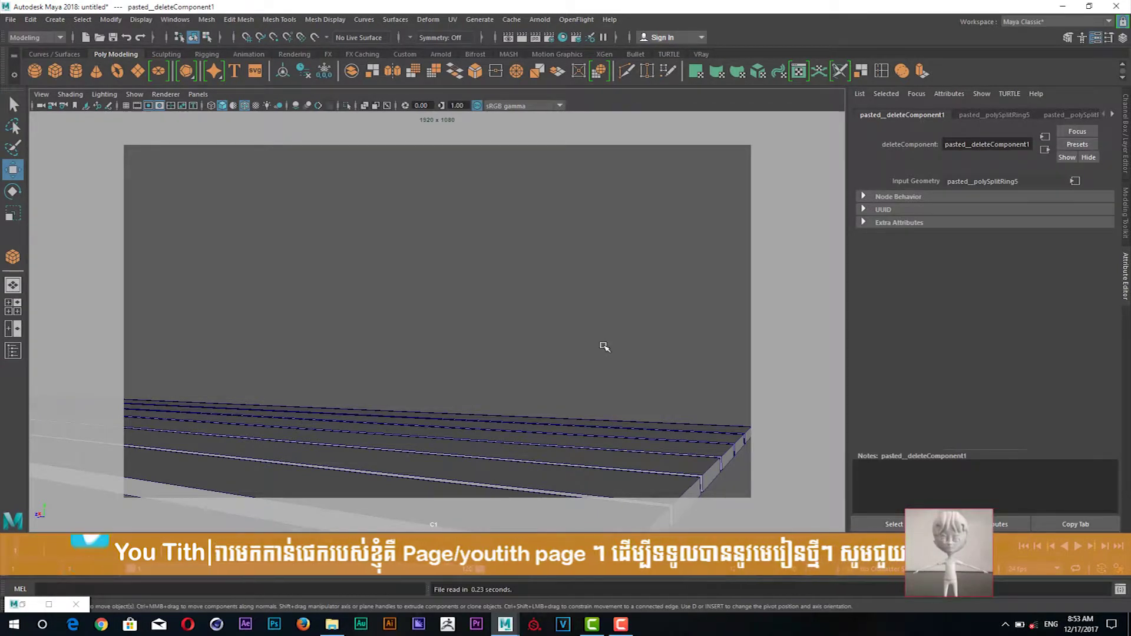
Look through the persp camera instead of C1 and select the pasted bottle's parent group.
{"action": "left_click", "coordinate": [198, 95]}
{"action": "mouse_move", "coordinate": [217, 106]}
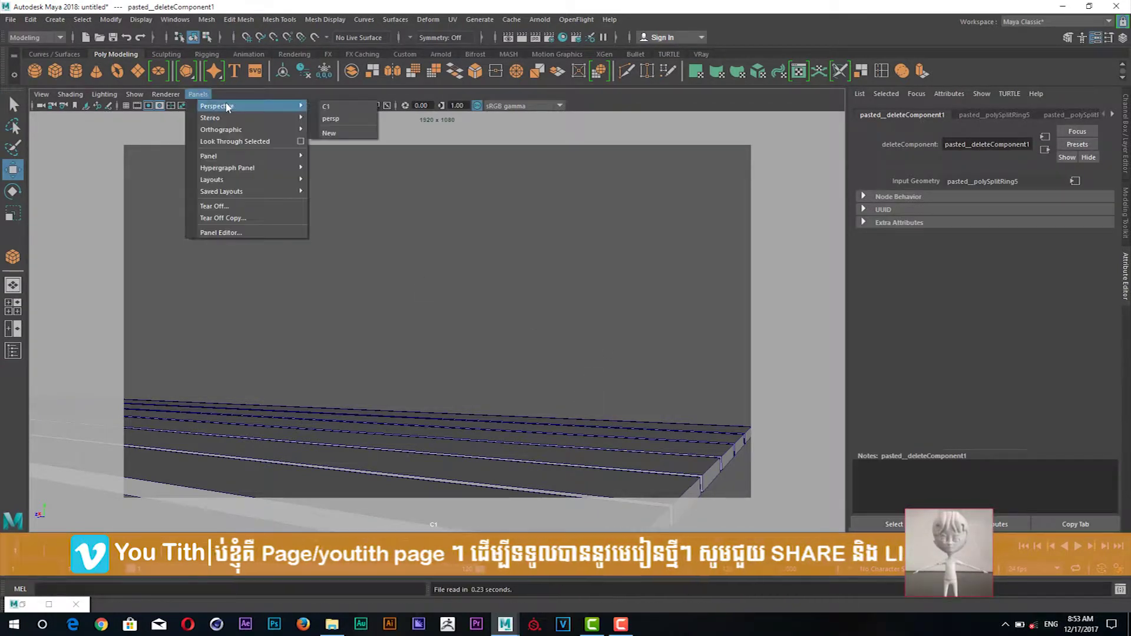
{"action": "left_click", "coordinate": [346, 120]}
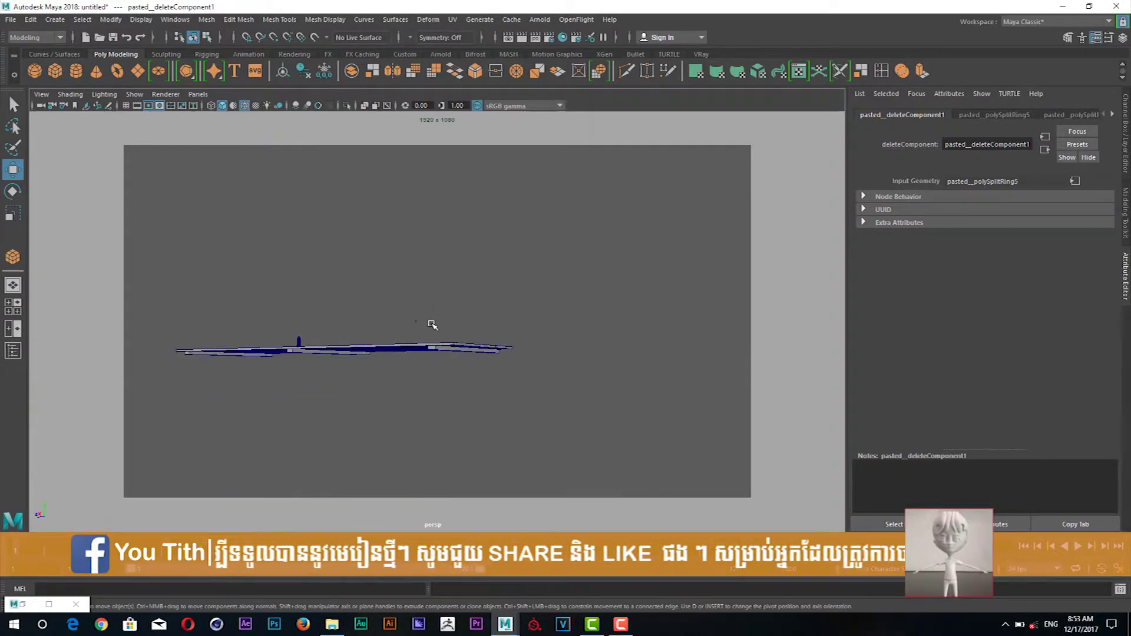
{"action": "scroll", "scroll_direction": "up", "scroll_amount": 3}
{"action": "left_click", "coordinate": [346, 406]}
{"action": "scroll", "scroll_direction": "up", "scroll_amount": 3}
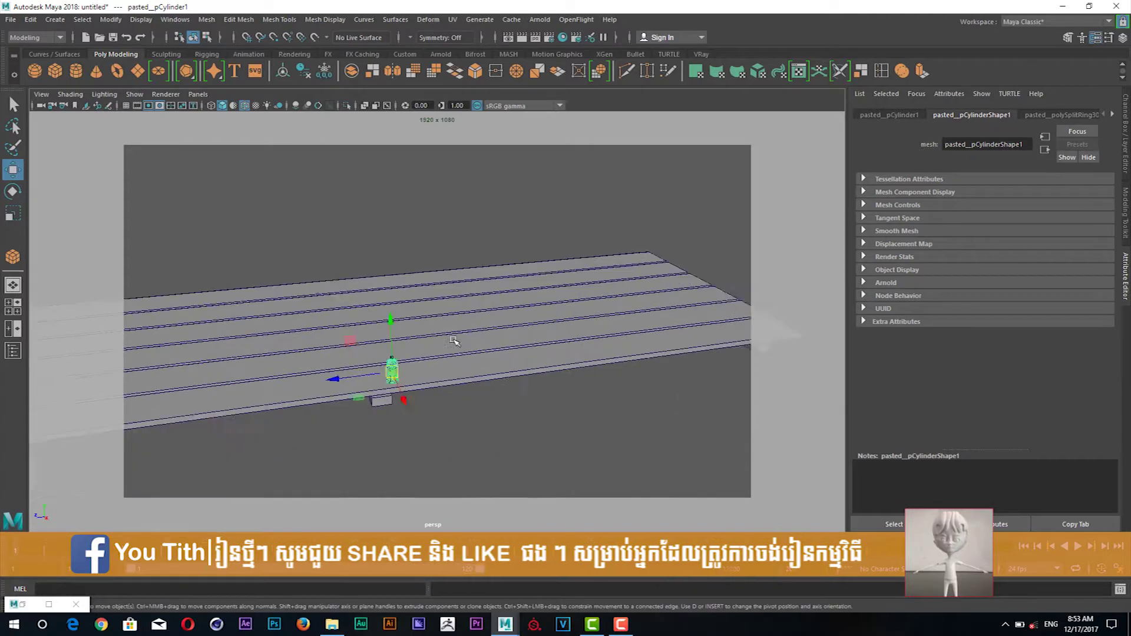
{"action": "left_click_drag", "start_coordinate": [455, 341], "coordinate": [424, 318]}
{"action": "key", "text": "Up"}
{"action": "scroll", "scroll_direction": "down", "scroll_amount": 3}
Review the Display and Settings categories in Preferences, then save and close the window.
{"action": "left_click", "coordinate": [1119, 569]}
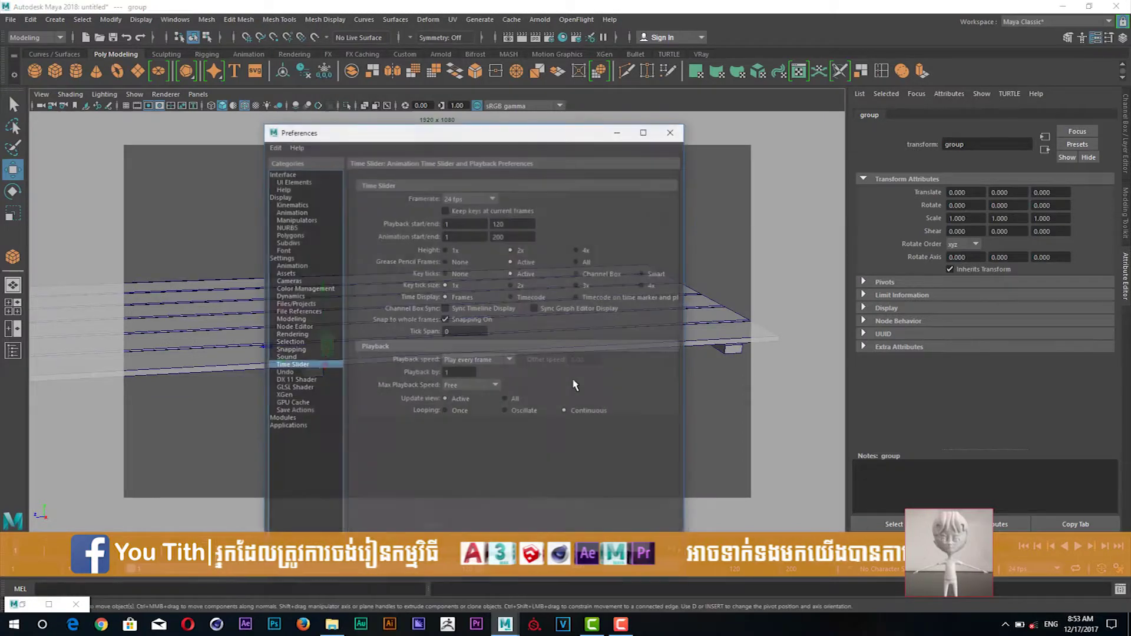
{"action": "left_click", "coordinate": [279, 198]}
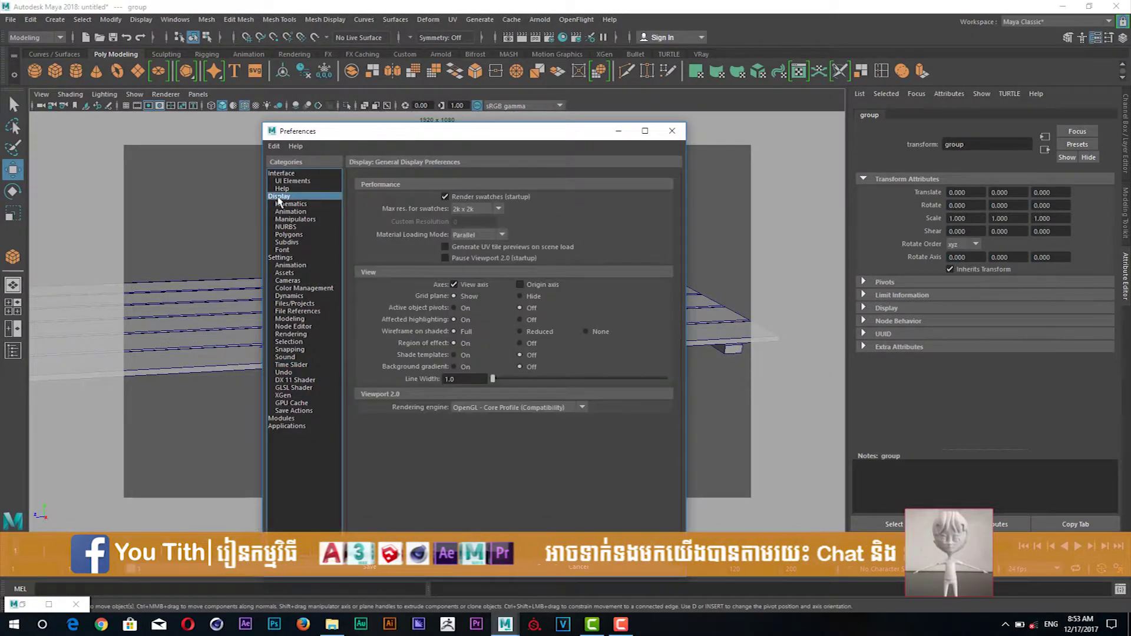
{"action": "left_click", "coordinate": [282, 258]}
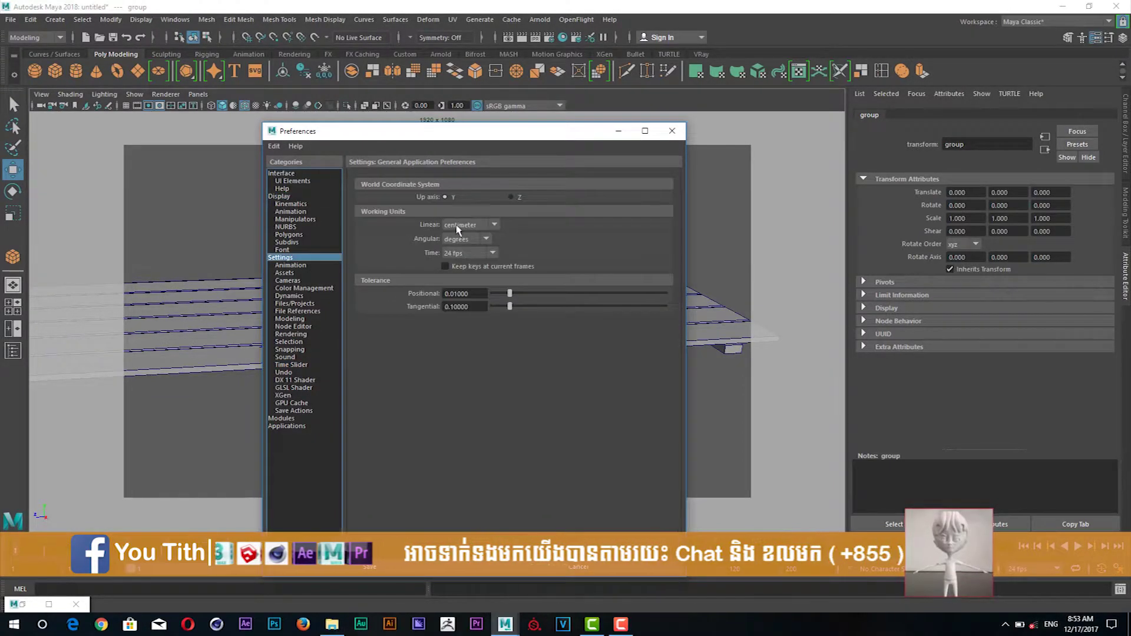
{"action": "left_click", "coordinate": [672, 131]}
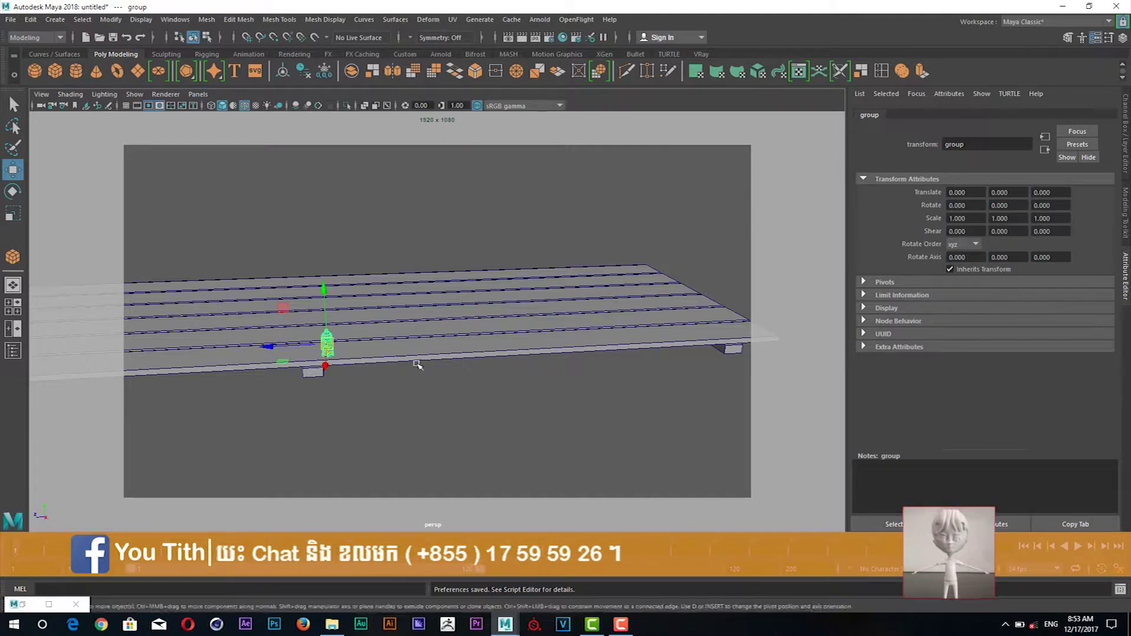
Draw a tall polygon cylinder, pCylinder1, in front of the pallet.
{"action": "key", "text": "y"}
{"action": "left_click_drag", "start_coordinate": [448, 407], "coordinate": [403, 415]}
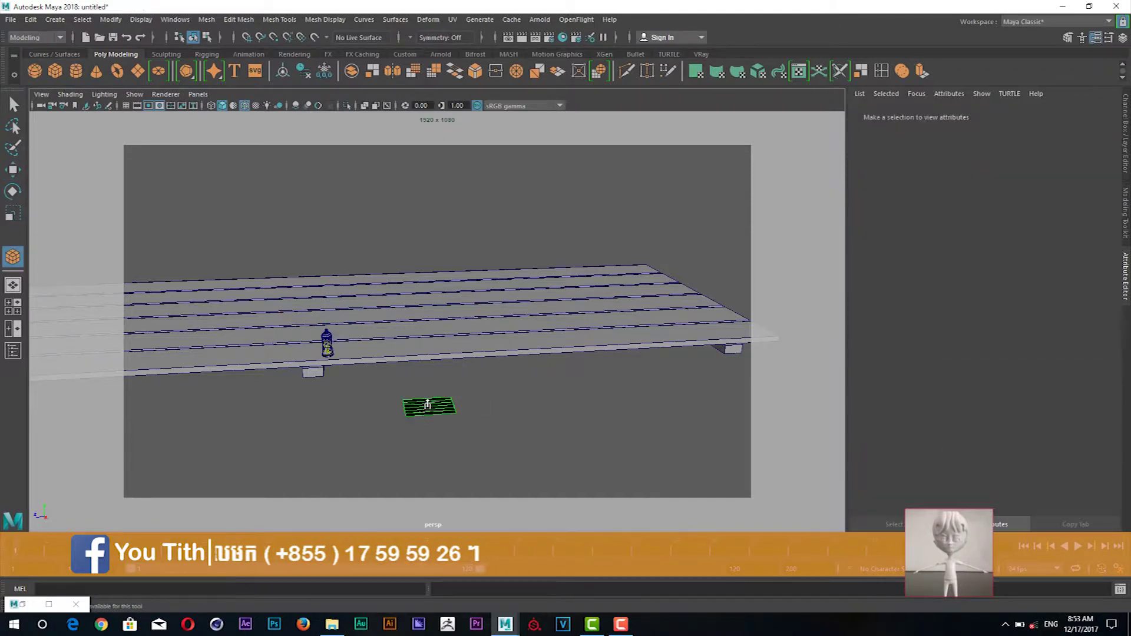
{"action": "left_click", "coordinate": [76, 71]}
{"action": "left_click_drag", "start_coordinate": [490, 419], "coordinate": [432, 408]}
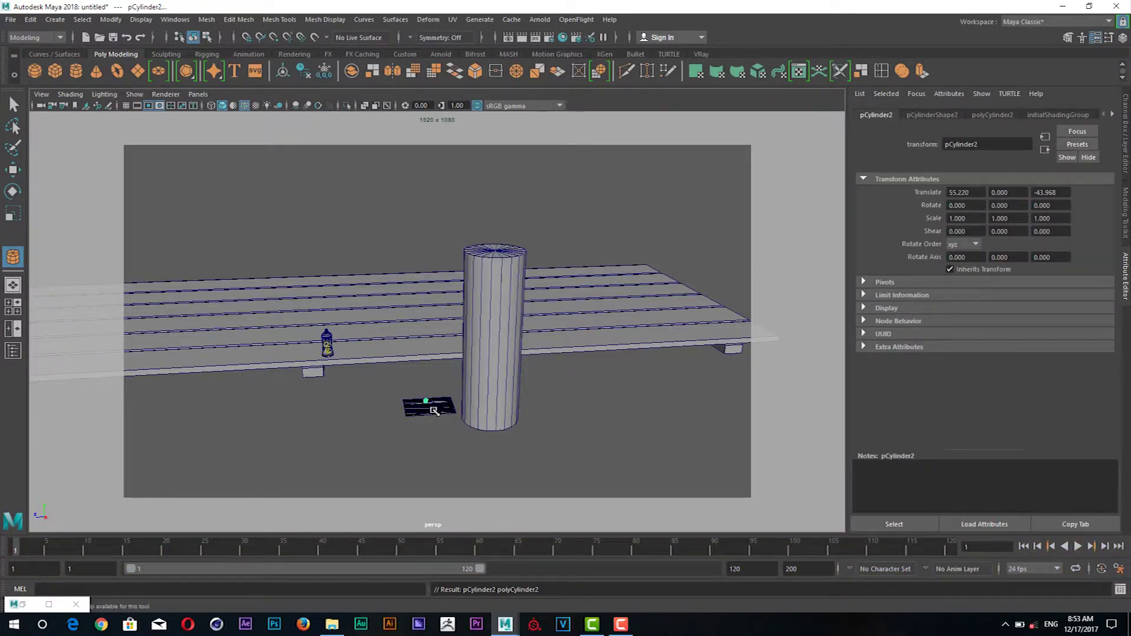
{"action": "left_click", "coordinate": [434, 411]}
Delete the stray flat object and show the cylinder's polyCylinder1 size settings.
{"action": "key", "text": "w"}
{"action": "left_click_drag", "start_coordinate": [444, 386], "coordinate": [399, 435]}
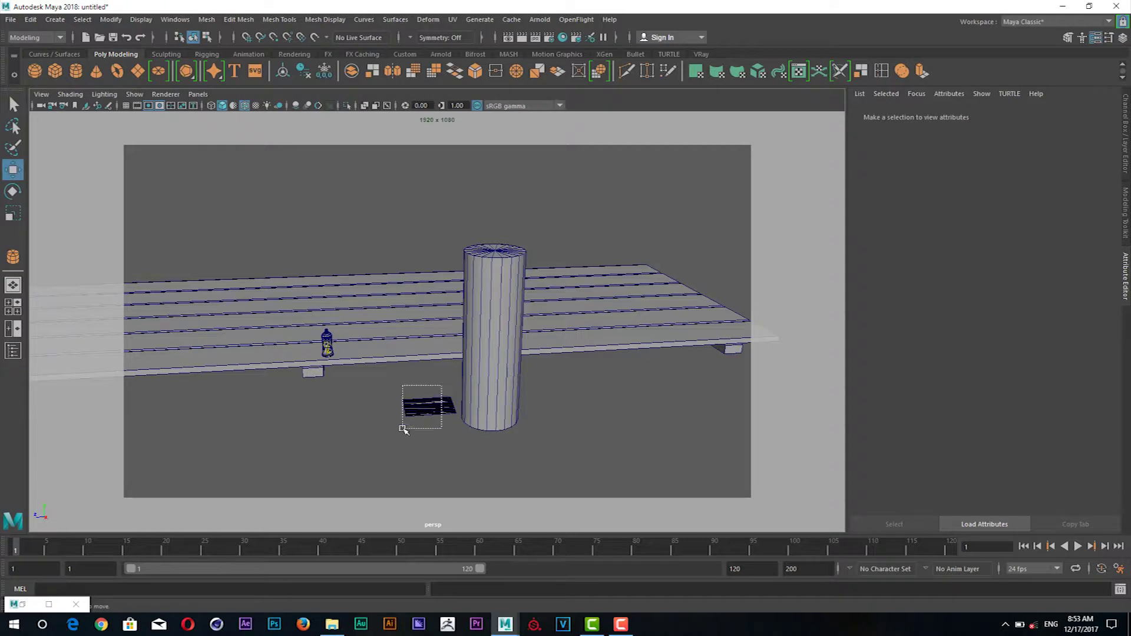
{"action": "key", "text": "Delete"}
{"action": "left_click", "coordinate": [481, 263]}
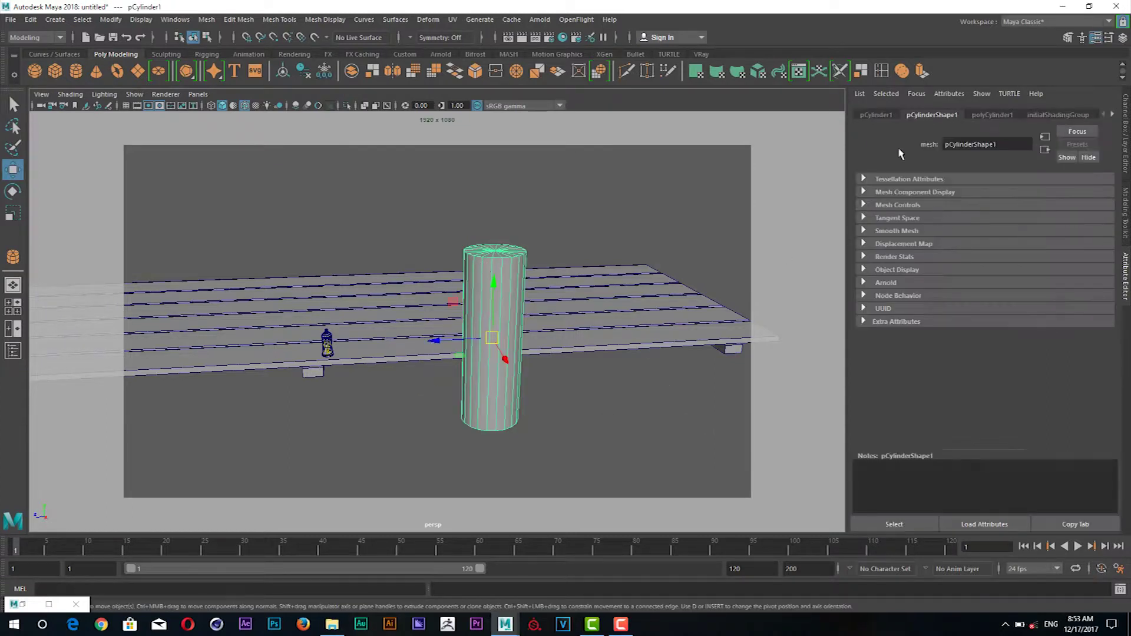
{"action": "left_click", "coordinate": [876, 116]}
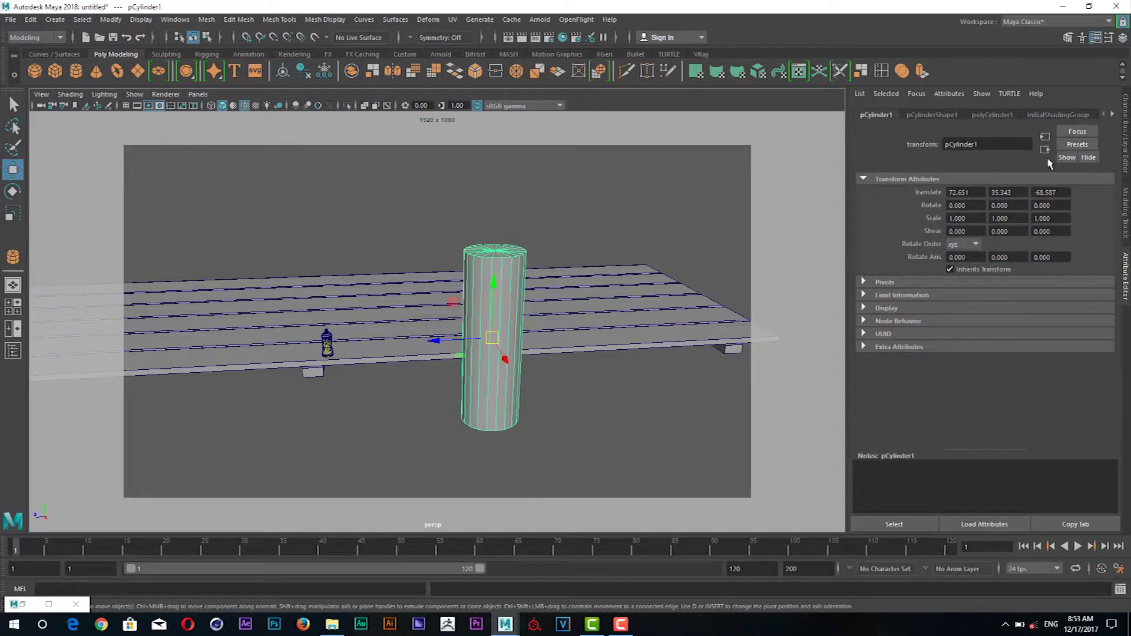
{"action": "left_click", "coordinate": [992, 115]}
{"action": "left_click", "coordinate": [981, 206]}
{"action": "type", "text": "25"}
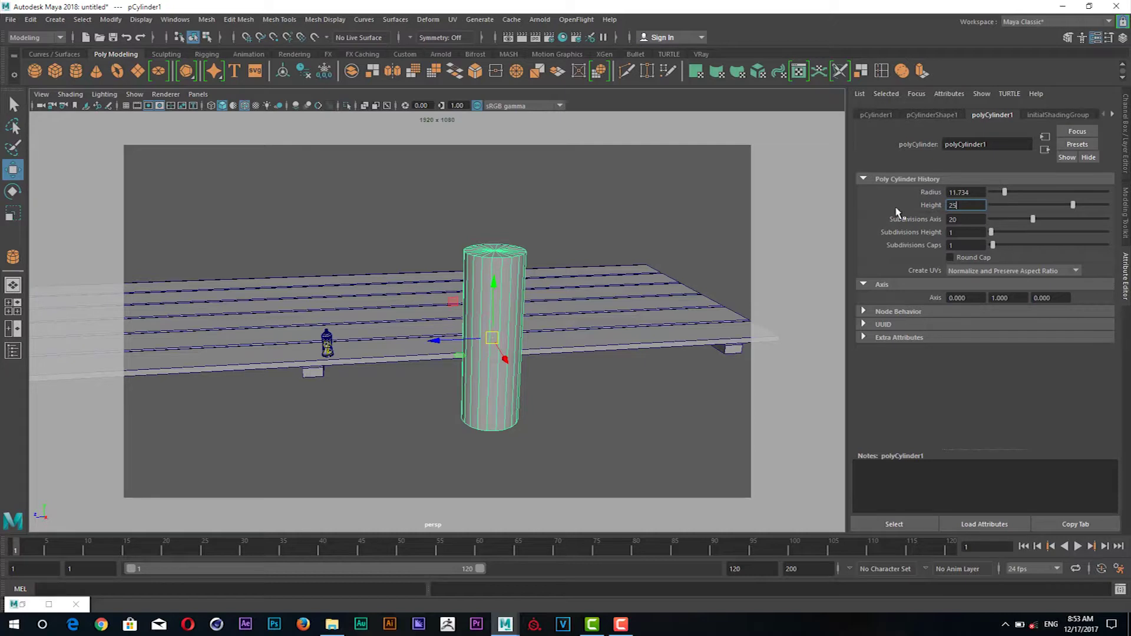
Set the cylinder's height to 25 and its radius to 5.
{"action": "key", "text": "Return"}
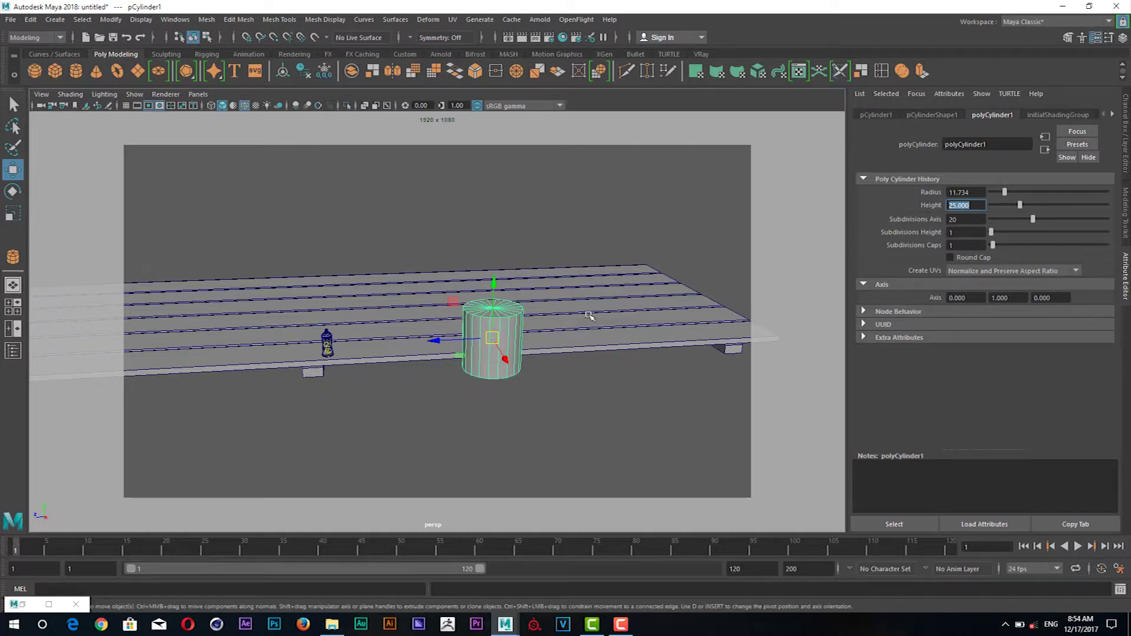
{"action": "left_click_drag", "start_coordinate": [536, 333], "coordinate": [589, 318]}
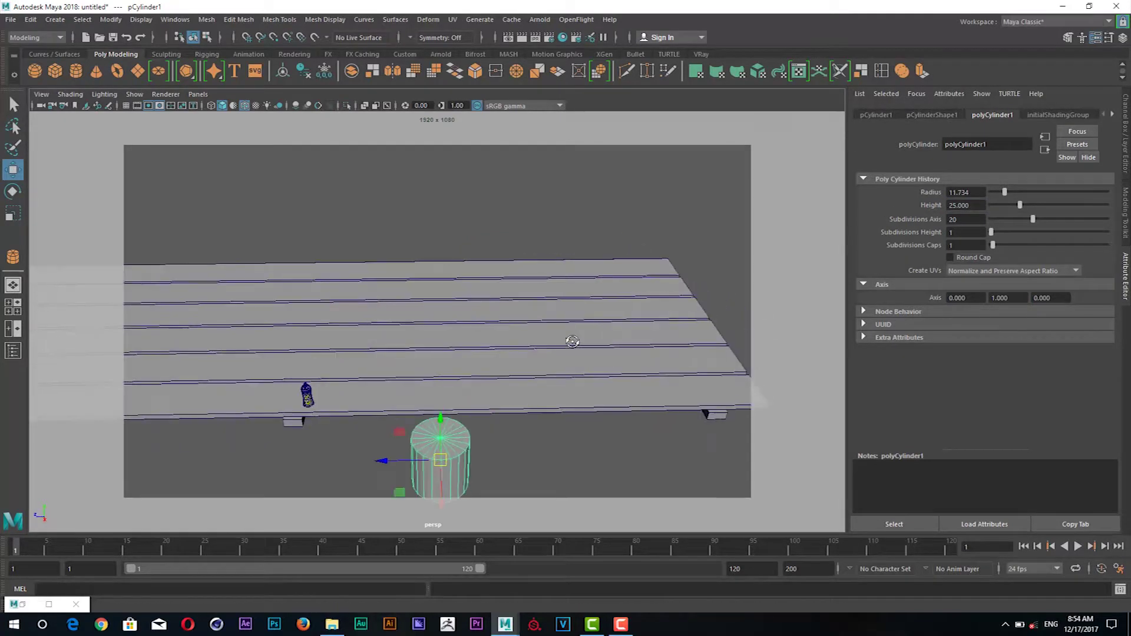
{"action": "left_click", "coordinate": [965, 192]}
{"action": "type", "text": "5.000"}
{"action": "key", "text": "Return"}
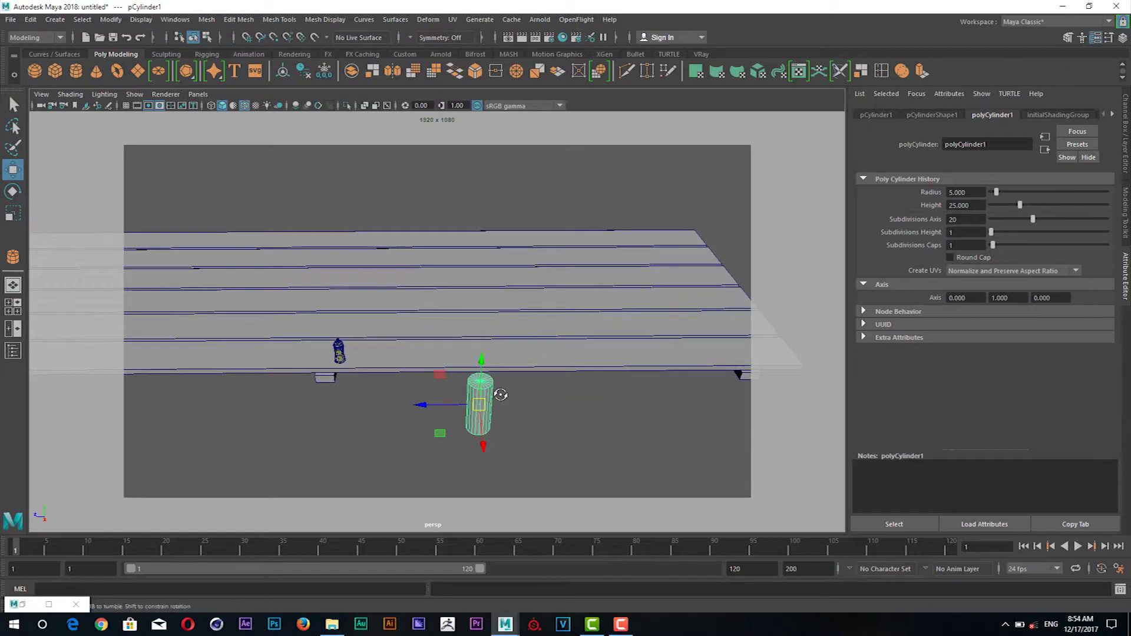
Stand the resized cylinder on the pallet planks, then select the bottle.
{"action": "left_click_drag", "start_coordinate": [498, 391], "coordinate": [260, 421]}
{"action": "left_click_drag", "start_coordinate": [261, 421], "coordinate": [422, 334]}
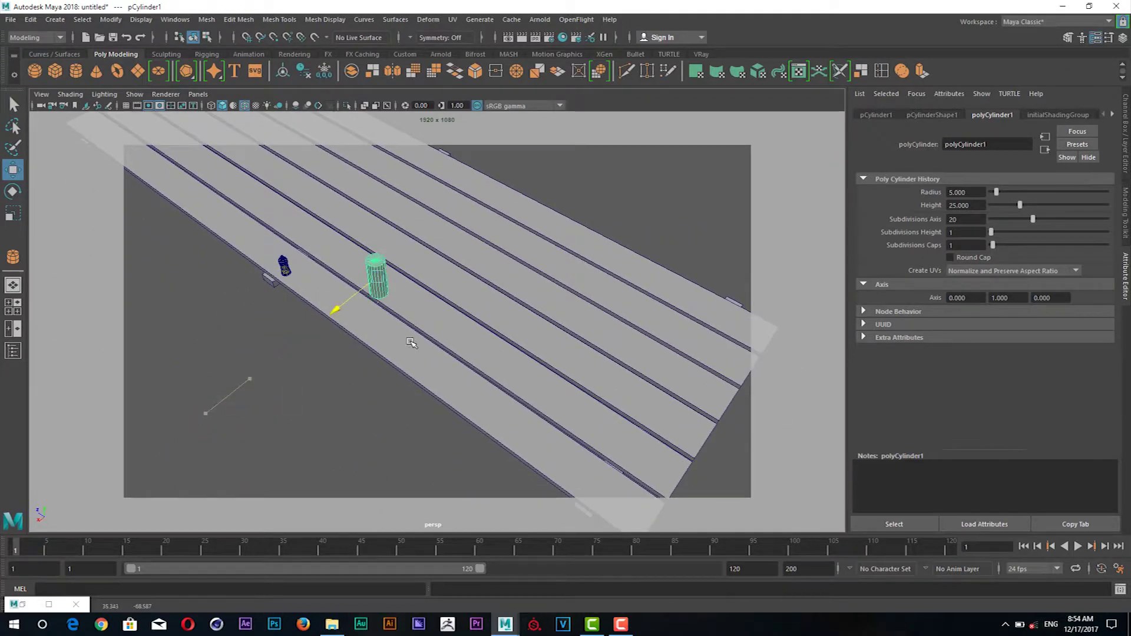
{"action": "left_click_drag", "start_coordinate": [421, 336], "coordinate": [349, 262]}
{"action": "left_click", "coordinate": [325, 226]}
{"action": "scroll", "scroll_direction": "up", "scroll_amount": 3}
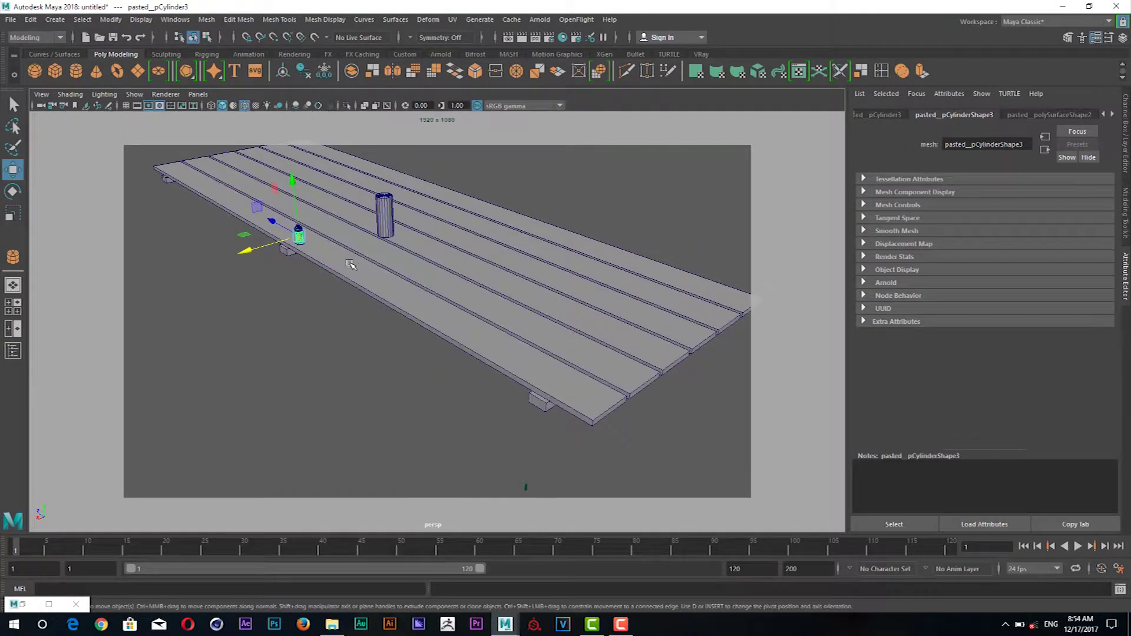
Group the bottle with Ctrl+G and switch to the front view.
{"action": "key", "text": "ctrl+g"}
{"action": "key", "text": "space"}
{"action": "left_click_drag", "start_coordinate": [366, 285], "coordinate": [366, 321]}
{"action": "scroll", "scroll_direction": "up", "scroll_amount": 3}
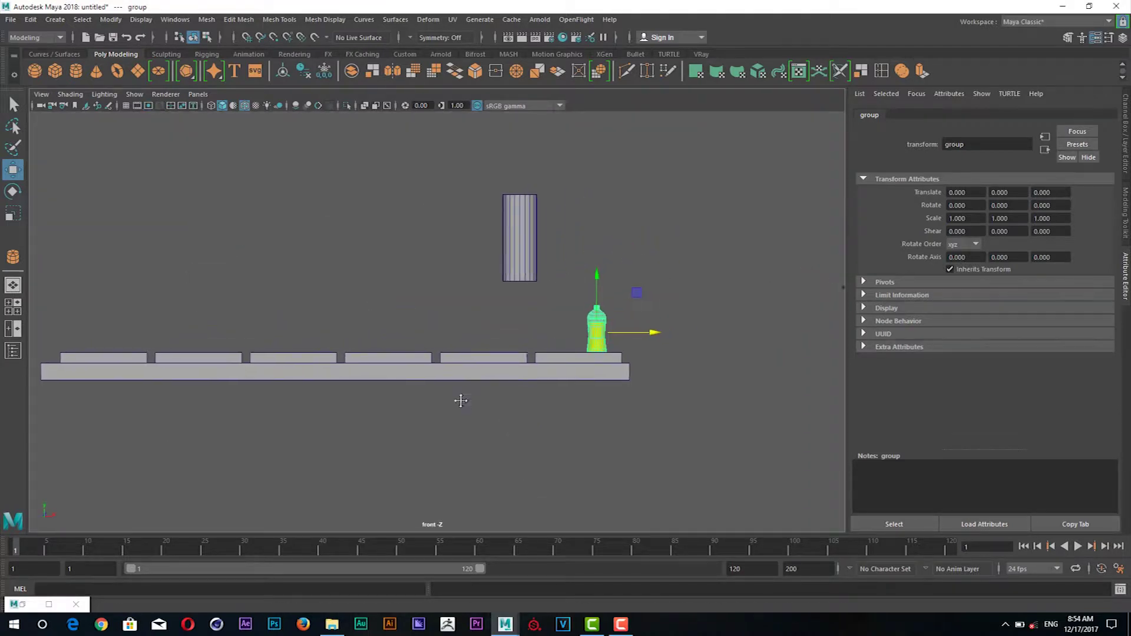
Move the bottle group up beside the cylinder and begin scaling it up uniformly.
{"action": "left_click_drag", "start_coordinate": [534, 357], "coordinate": [488, 286]}
{"action": "scroll", "scroll_direction": "up", "scroll_amount": 3}
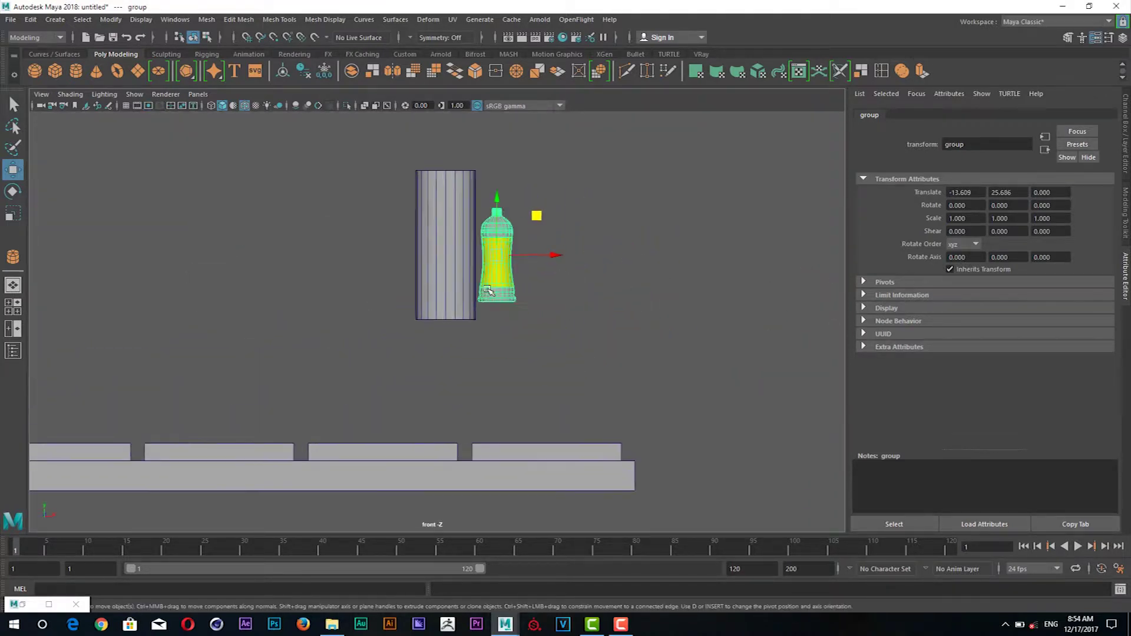
{"action": "scroll", "scroll_direction": "up", "scroll_amount": 3}
{"action": "key", "text": "r"}
{"action": "scroll", "scroll_direction": "up", "scroll_amount": 3}
{"action": "scroll", "scroll_direction": "up", "scroll_amount": 3}
{"action": "left_click_drag", "start_coordinate": [492, 269], "coordinate": [518, 261]}
Fine-tune the bottle group to scale 1.596 and nudge it into place.
{"action": "key", "text": "w"}
{"action": "key", "text": "r"}
{"action": "scroll", "scroll_direction": "up", "scroll_amount": 3}
{"action": "key", "text": "w"}
{"action": "key", "text": "r"}
{"action": "key", "text": "e"}
{"action": "key", "text": "r"}
{"action": "key", "text": "w"}
{"action": "key", "text": "r"}
{"action": "key", "text": "w"}
Cut the cylinder out of the scene, undoing an accidental paste.
{"action": "left_click", "coordinate": [428, 277]}
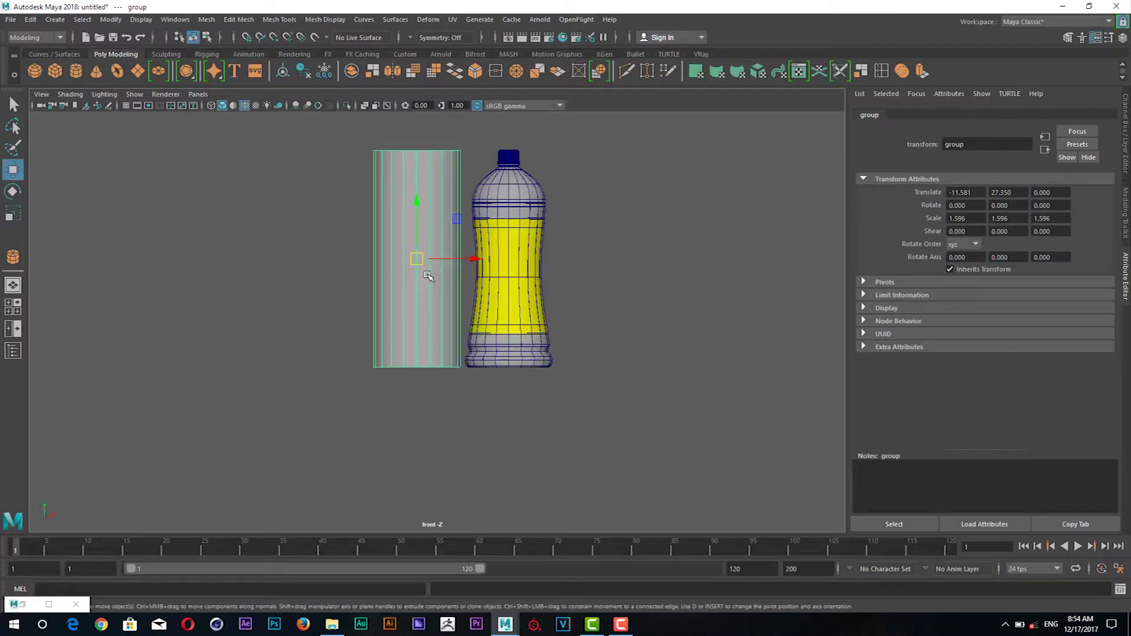
{"action": "key", "text": "ctrl+x"}
{"action": "key", "text": "ctrl+v"}
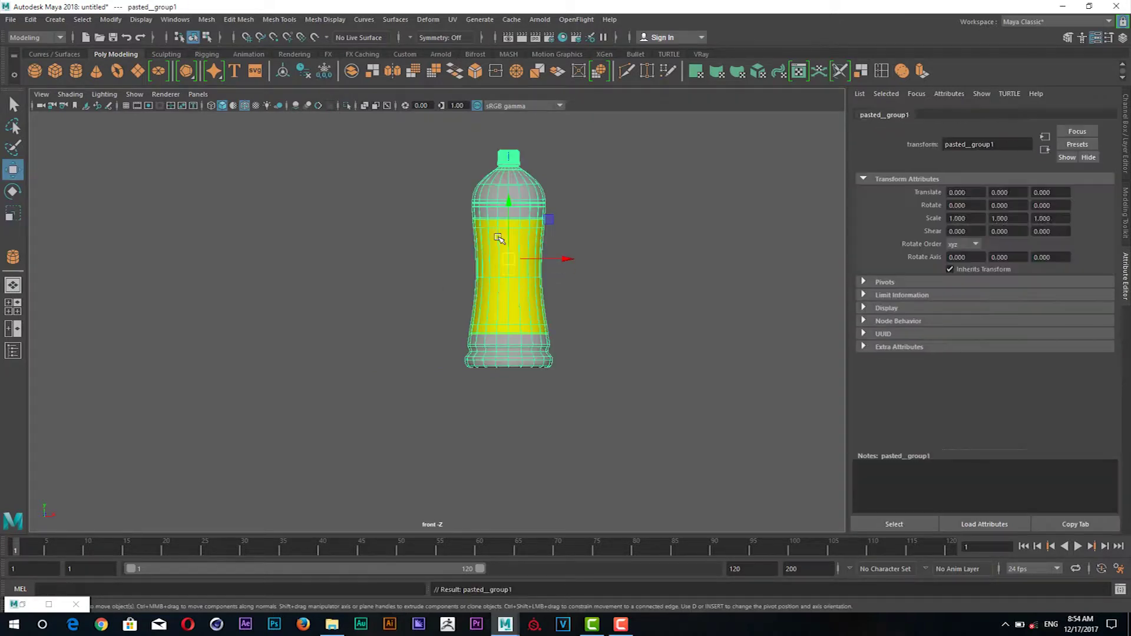
{"action": "key", "text": "ctrl+z"}
{"action": "key", "text": "ctrl+z"}
{"action": "key", "text": "ctrl+z"}
{"action": "key", "text": "ctrl+z"}
{"action": "key", "text": "ctrl+z"}
Undo back until the bottle rests on the pallet's top planks.
{"action": "key", "text": "ctrl+z"}
{"action": "key", "text": "ctrl+z"}
{"action": "key", "text": "ctrl+z"}
{"action": "key", "text": "ctrl+z"}
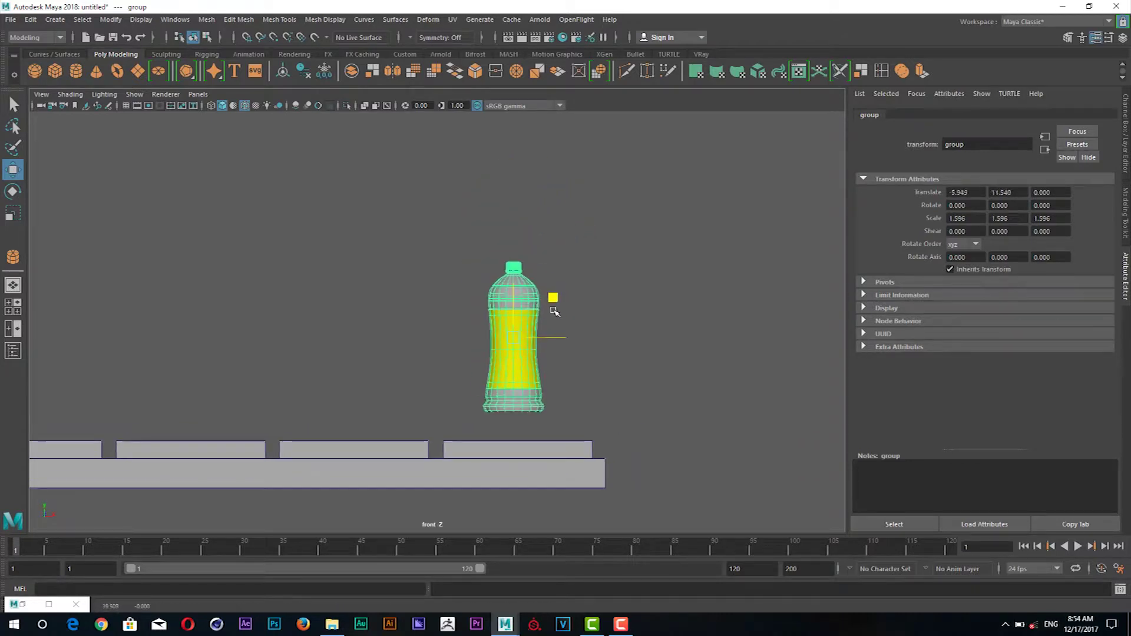
{"action": "key", "text": "ctrl+z"}
{"action": "key", "text": "ctrl+z"}
{"action": "key", "text": "ctrl+z"}
{"action": "key", "text": "ctrl+z"}
{"action": "key", "text": "ctrl+z"}
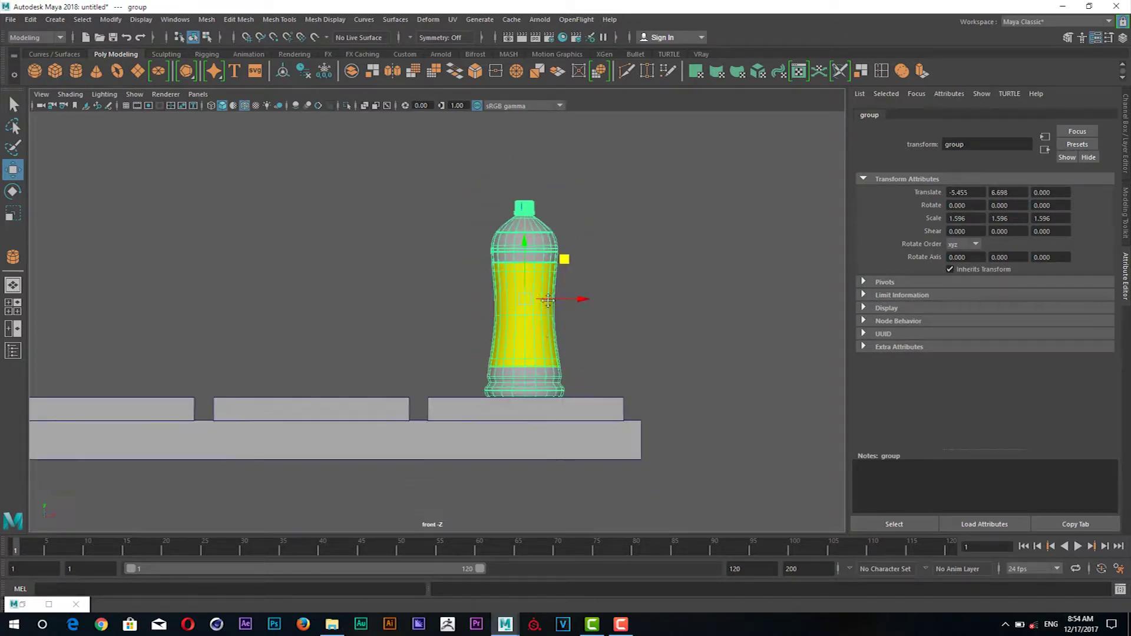
{"action": "key", "text": "ctrl+z"}
{"action": "key", "text": "space"}
{"action": "key", "text": "ctrl+z"}
{"action": "key", "text": "ctrl+z"}
{"action": "key", "text": "ctrl+z"}
Open the Channel Box and show front plank pCube1's polyCube1 inputs.
{"action": "left_click_drag", "start_coordinate": [531, 358], "coordinate": [878, 244]}
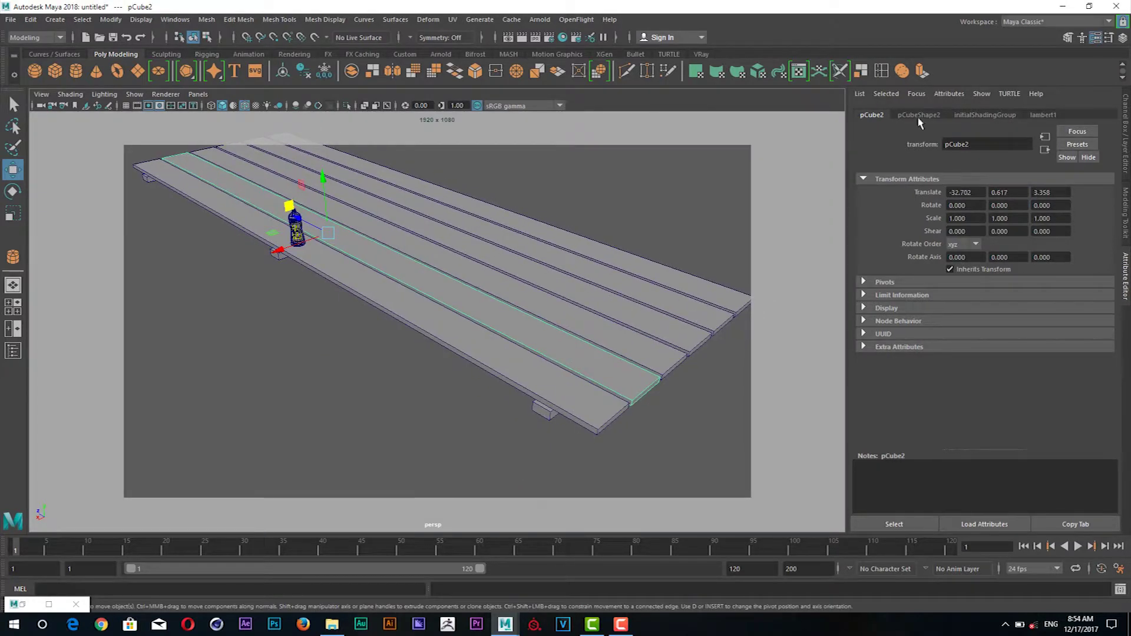
{"action": "left_click", "coordinate": [920, 117]}
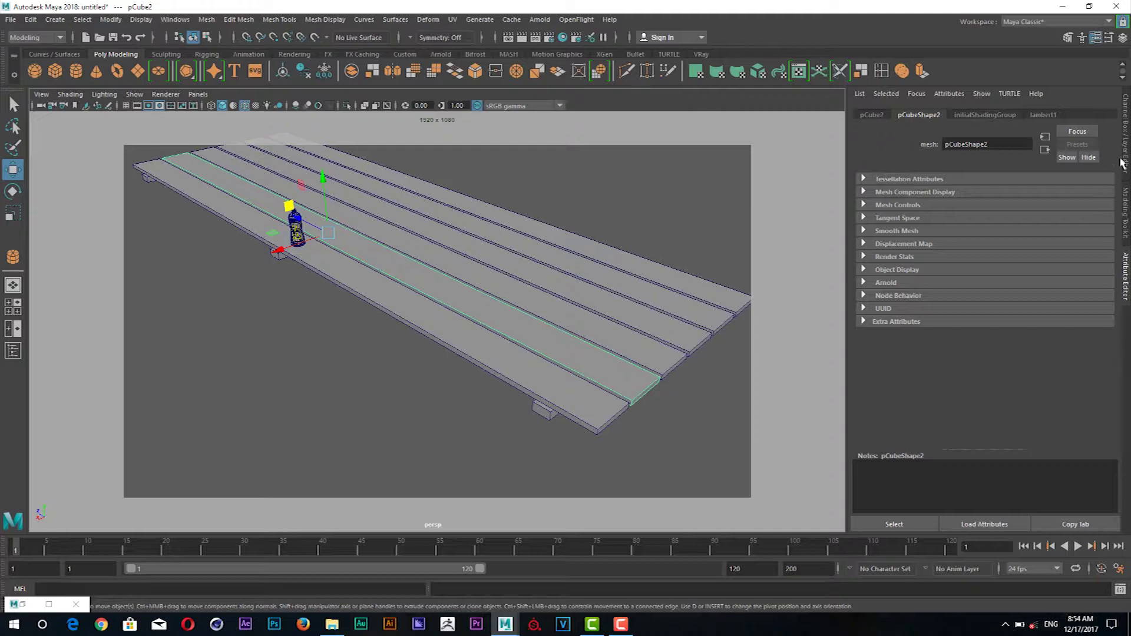
{"action": "left_click", "coordinate": [1125, 161]}
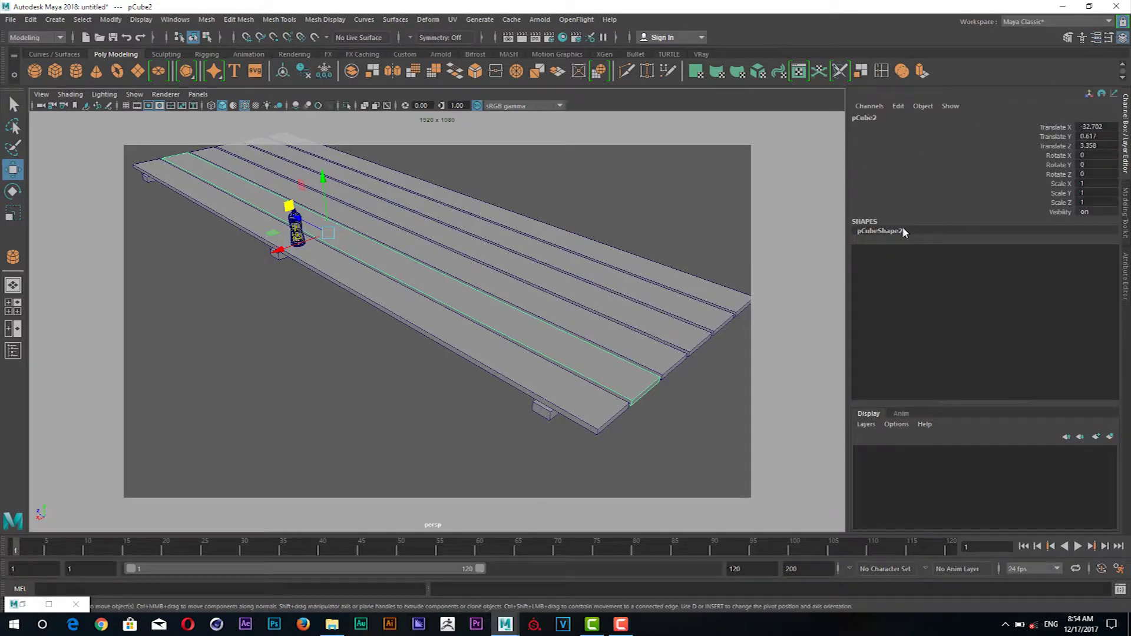
{"action": "left_click", "coordinate": [557, 398]}
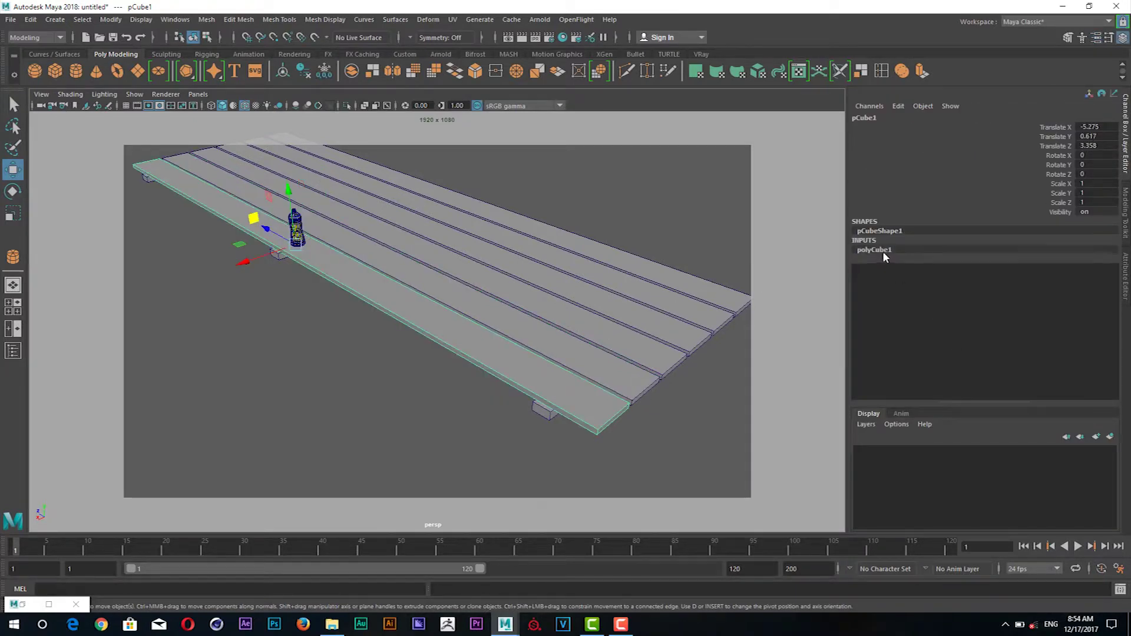
{"action": "left_click", "coordinate": [883, 251]}
Delete the two inner planks and the back plank, then reselect pCube1's polyCube1 inputs.
{"action": "left_click", "coordinate": [630, 376]}
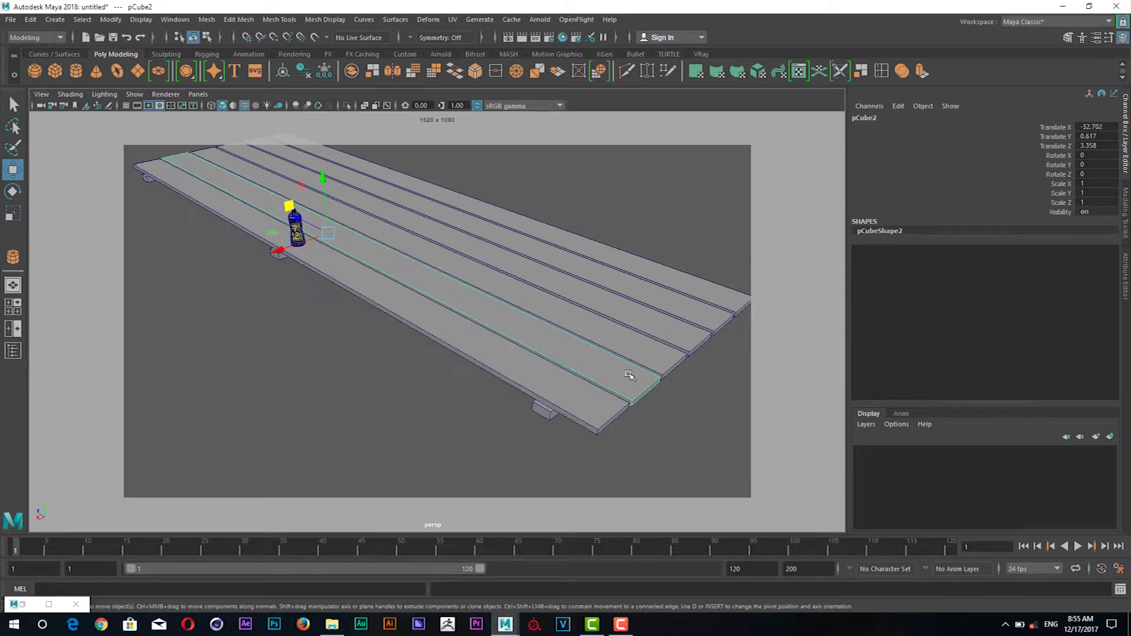
{"action": "key", "text": "Delete"}
{"action": "left_click", "coordinate": [646, 348]}
{"action": "key", "text": "Delete"}
{"action": "key", "text": "Delete"}
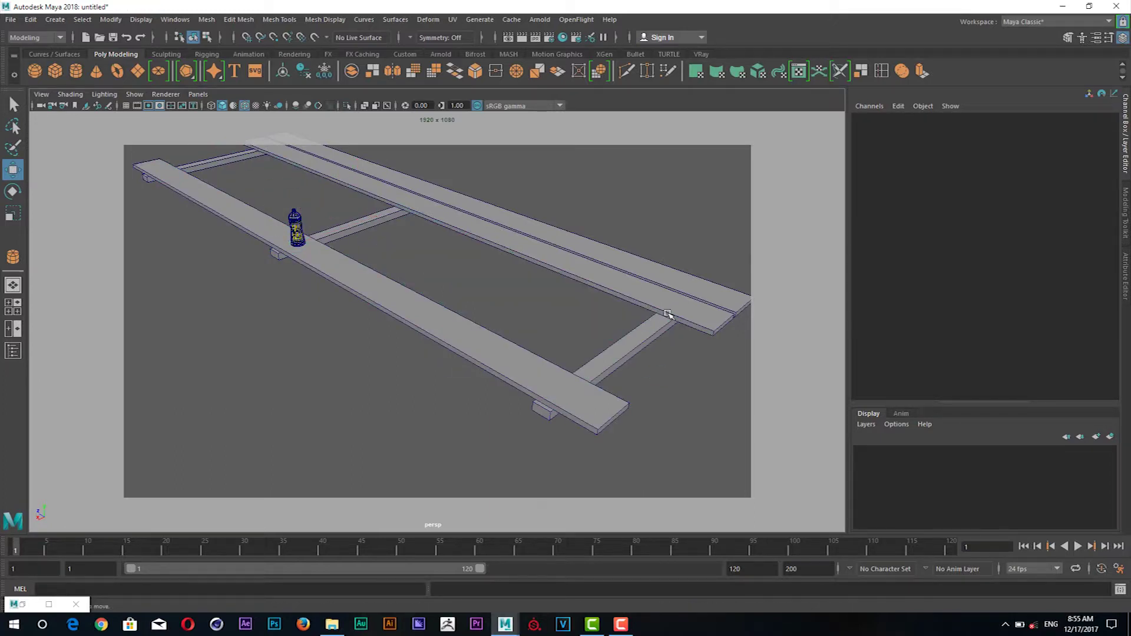
{"action": "left_click", "coordinate": [683, 286]}
{"action": "key", "text": "Delete"}
{"action": "left_click", "coordinate": [566, 391]}
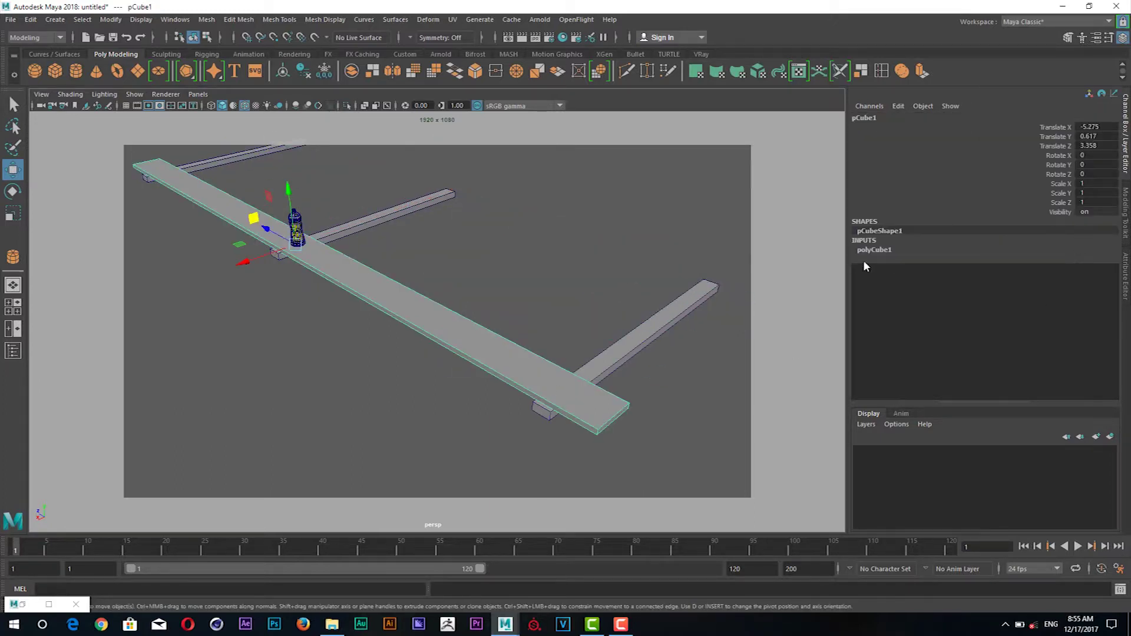
{"action": "left_click", "coordinate": [874, 249]}
Resize front plank pCube1 to height 2, width 10 and depth 250.
{"action": "double_click", "coordinate": [1085, 269]}
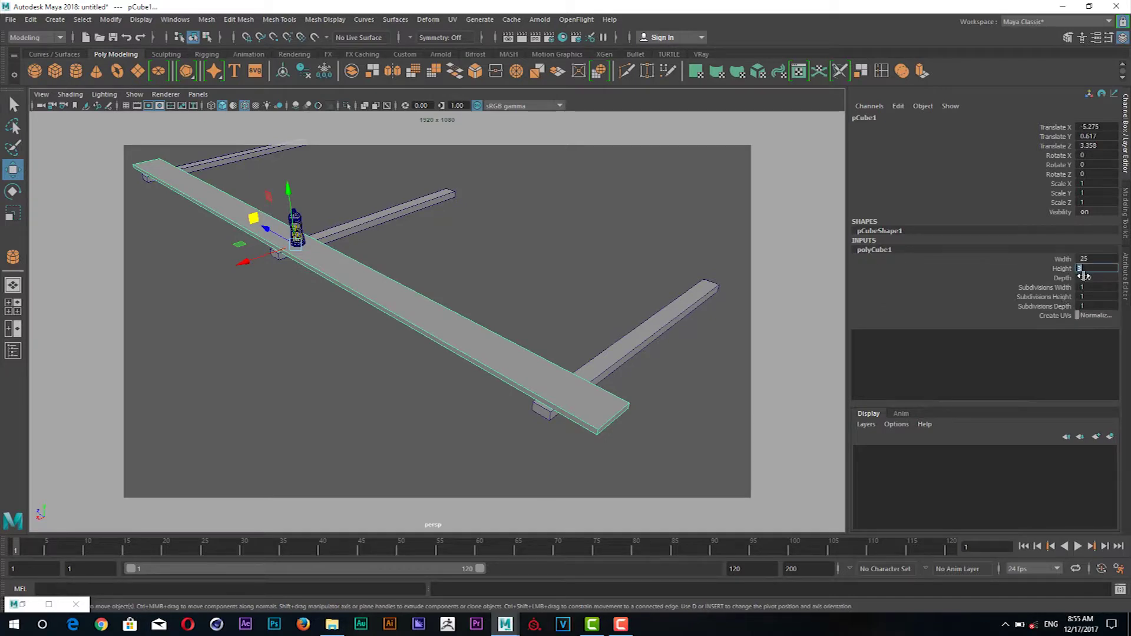
{"action": "type", "text": "2"}
{"action": "key", "text": "Return"}
{"action": "left_click_drag", "start_coordinate": [676, 379], "coordinate": [654, 369]}
{"action": "double_click", "coordinate": [1085, 258]}
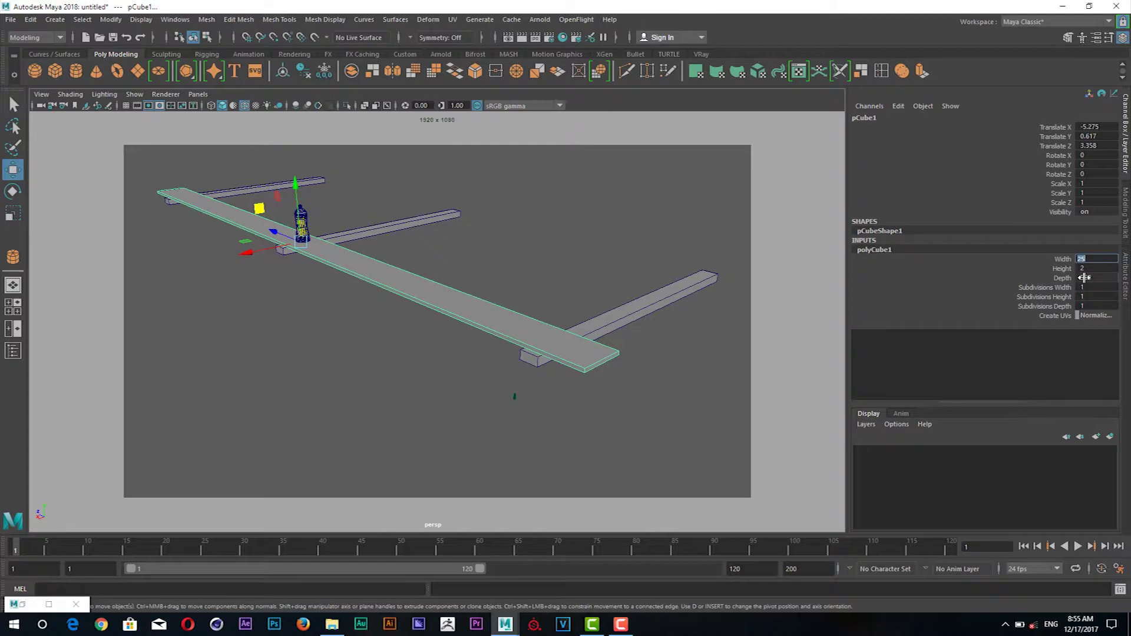
{"action": "type", "text": "0"}
{"action": "key", "text": "Return"}
{"action": "double_click", "coordinate": [1092, 277]}
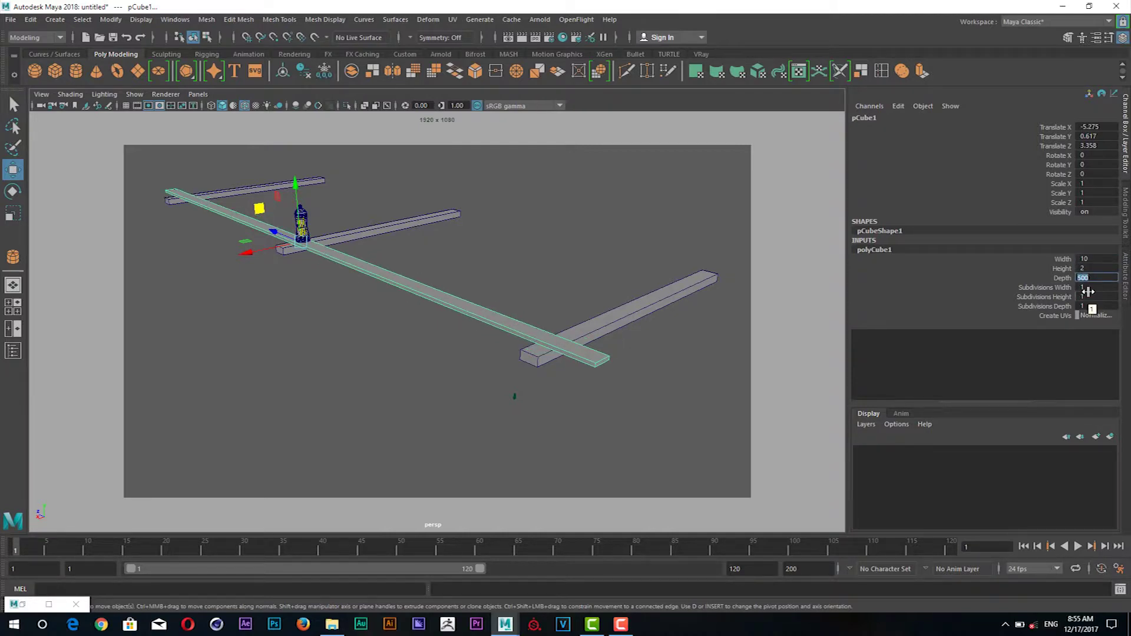
{"action": "type", "text": "250"}
{"action": "key", "text": "Return"}
{"action": "left_click_drag", "start_coordinate": [373, 300], "coordinate": [455, 305]}
Give the separate plank pCube7 height 2 and width 100.
{"action": "left_click", "coordinate": [377, 264]}
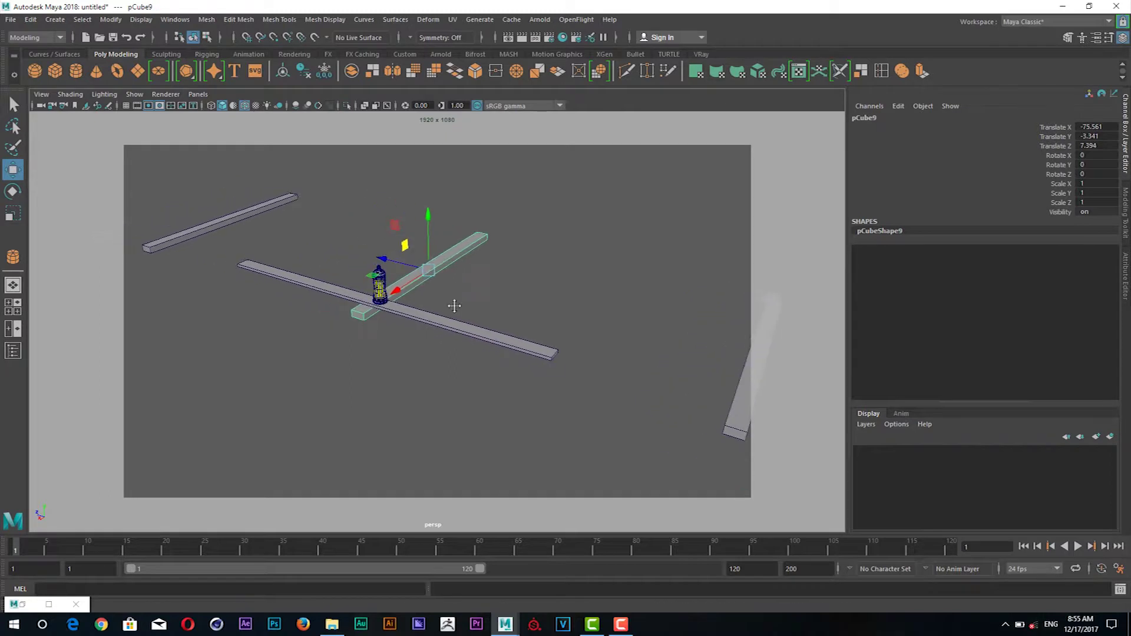
{"action": "left_click", "coordinate": [748, 403]}
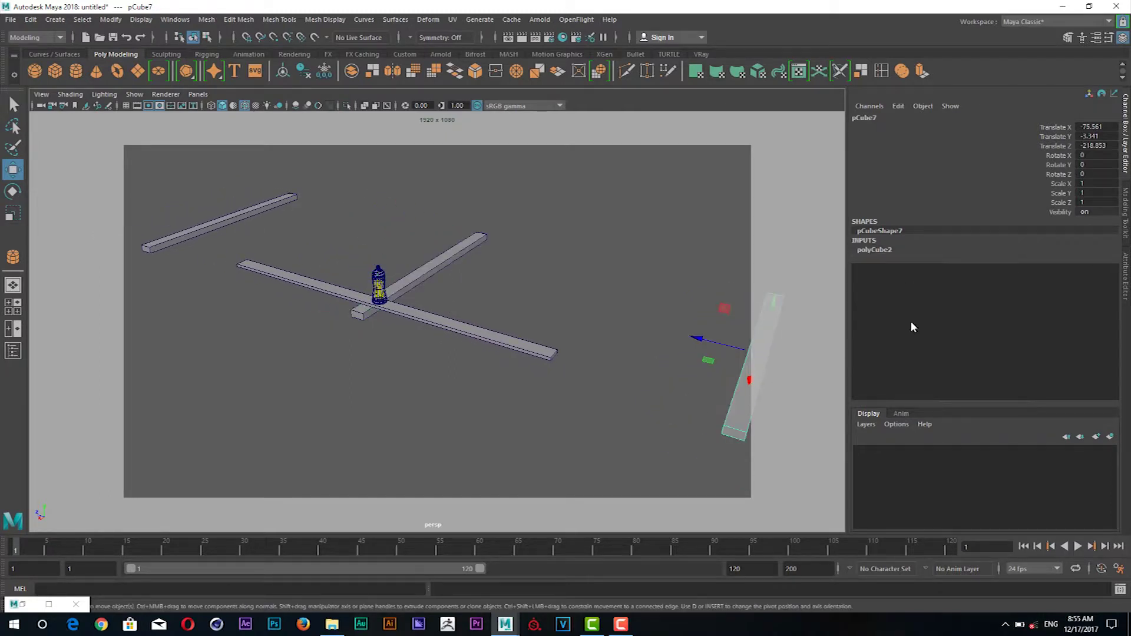
{"action": "left_click", "coordinate": [889, 250]}
{"action": "left_click", "coordinate": [1087, 268]}
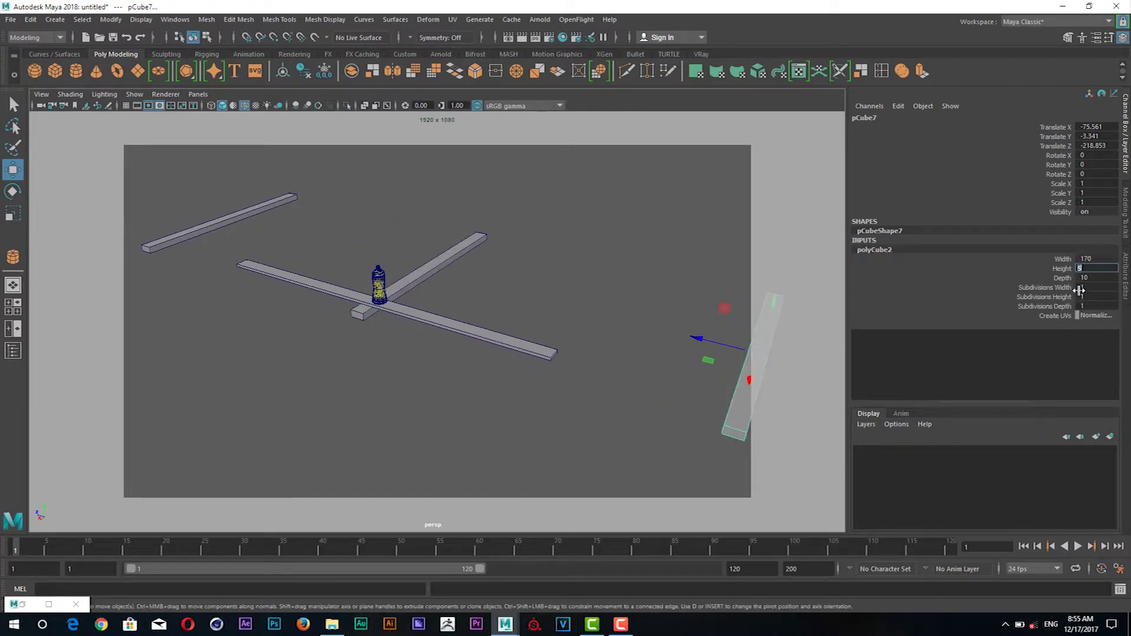
{"action": "type", "text": "2"}
{"action": "key", "text": "Tab"}
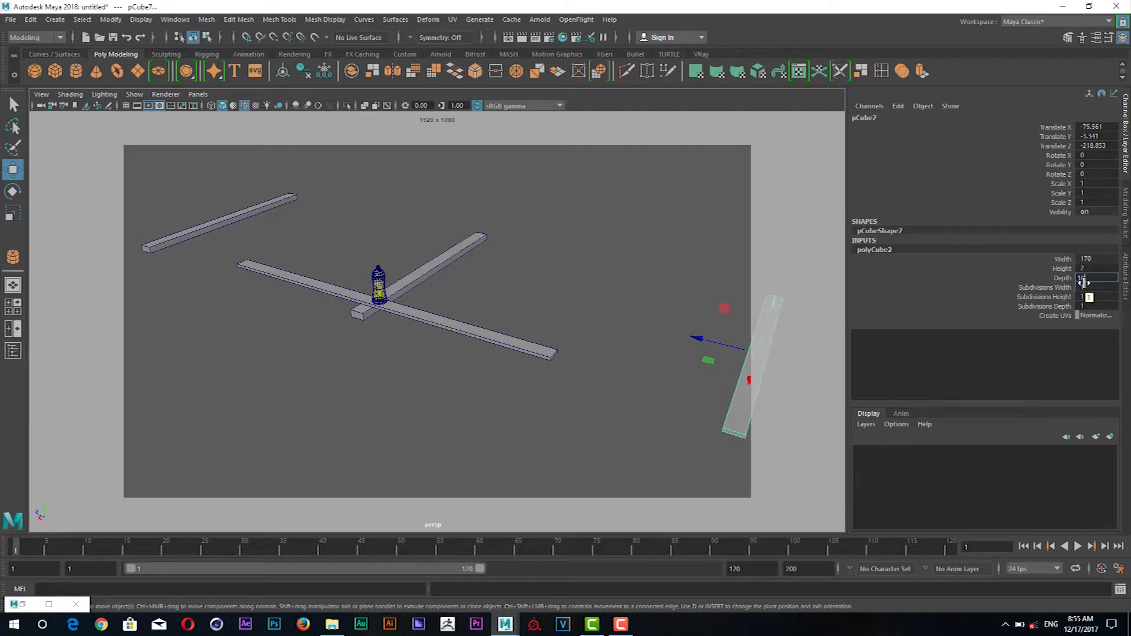
{"action": "left_click", "coordinate": [1087, 257]}
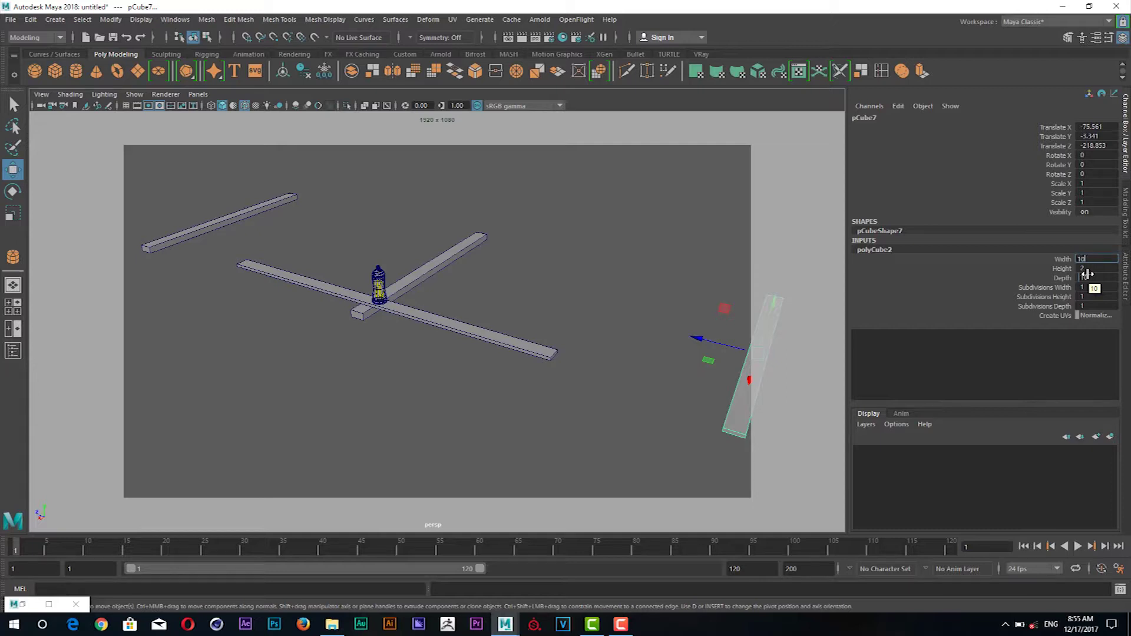
{"action": "key", "text": "Return"}
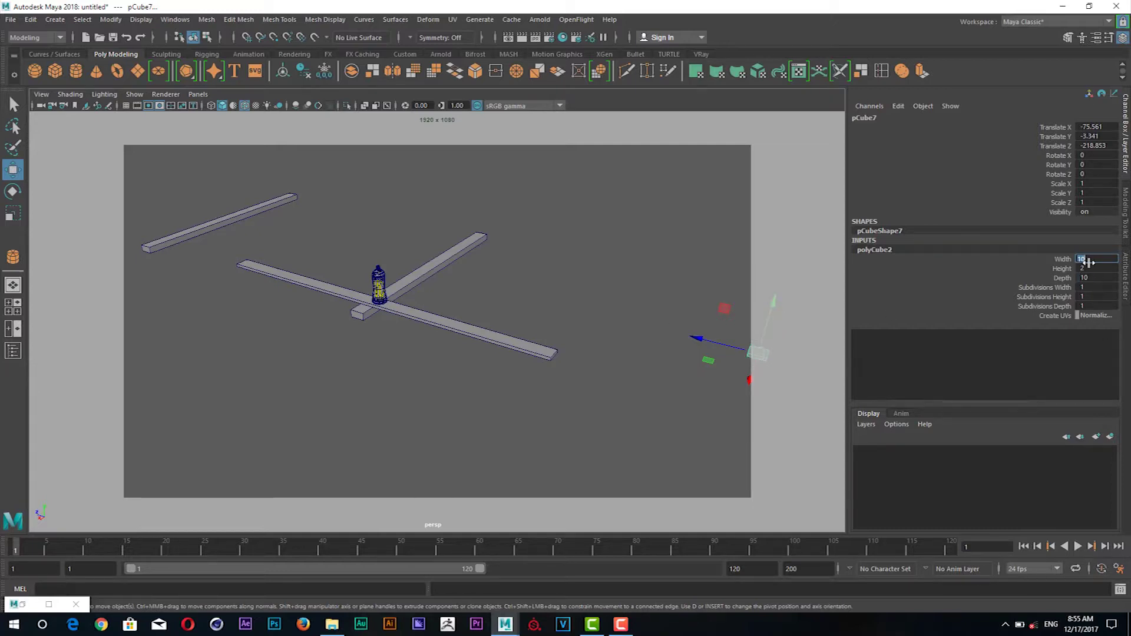
{"action": "left_click", "coordinate": [1087, 259]}
{"action": "key", "text": "Return"}
Orbit around the planks and select the crossing beam.
{"action": "left_click_drag", "start_coordinate": [585, 308], "coordinate": [399, 282]}
{"action": "left_click", "coordinate": [377, 274]}
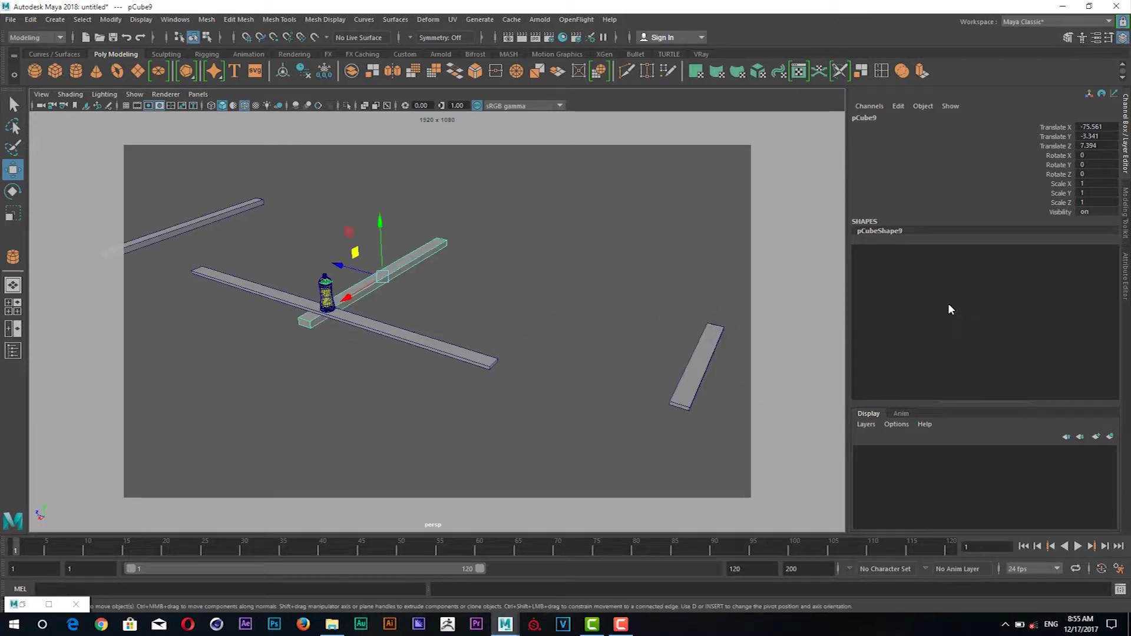
{"action": "left_click", "coordinate": [696, 361]}
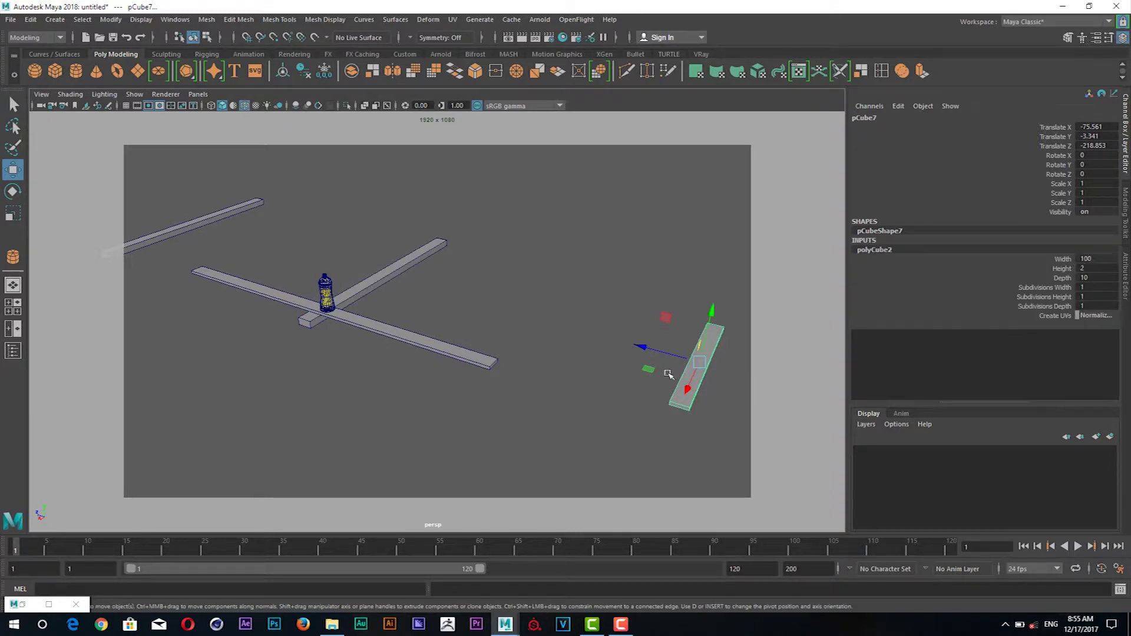
{"action": "left_click_drag", "start_coordinate": [448, 306], "coordinate": [466, 300]}
{"action": "left_click", "coordinate": [409, 253]}
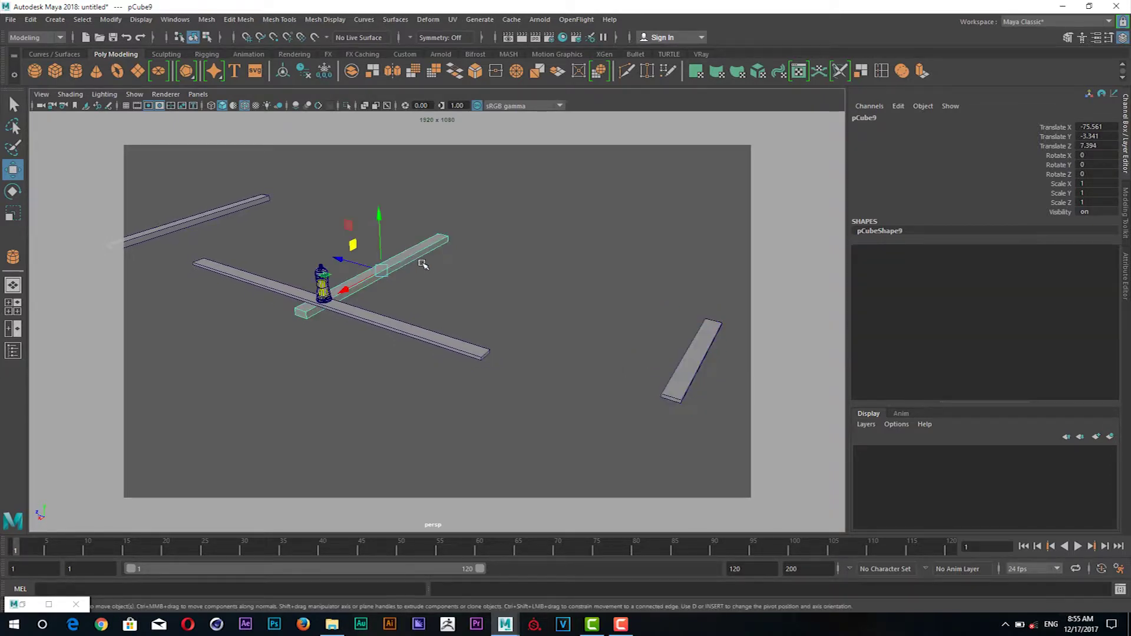
Delete the crossing and upper-left beams, then show the long plank's size attributes.
{"action": "key", "text": "Delete"}
{"action": "left_click", "coordinate": [170, 227]}
{"action": "key", "text": "Delete"}
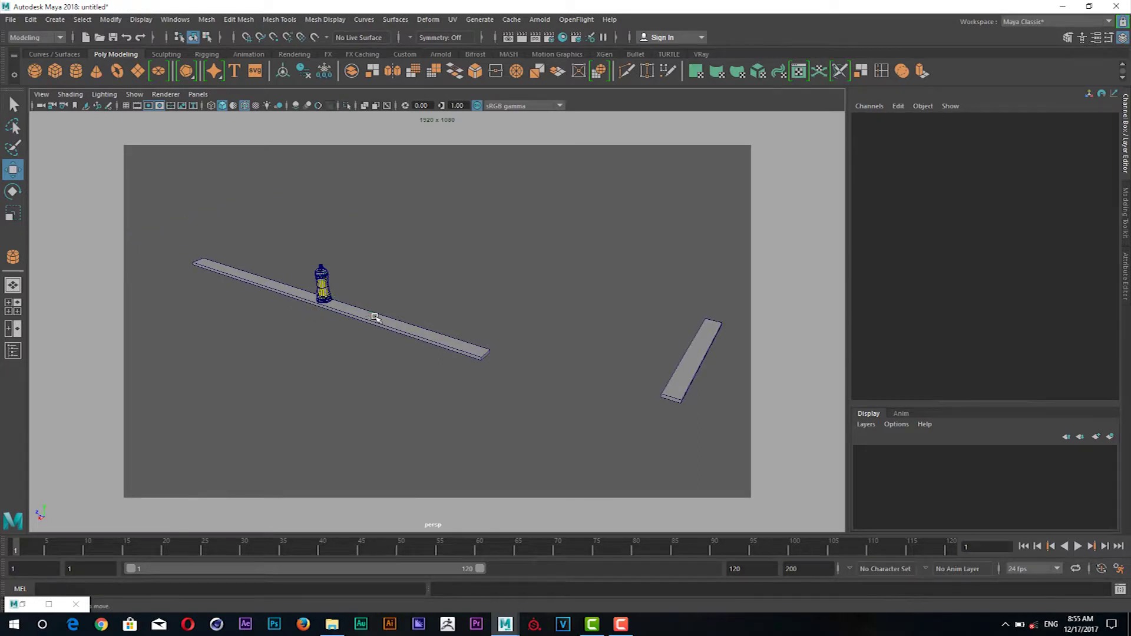
{"action": "left_click", "coordinate": [375, 318]}
{"action": "left_click_drag", "start_coordinate": [386, 336], "coordinate": [548, 343]}
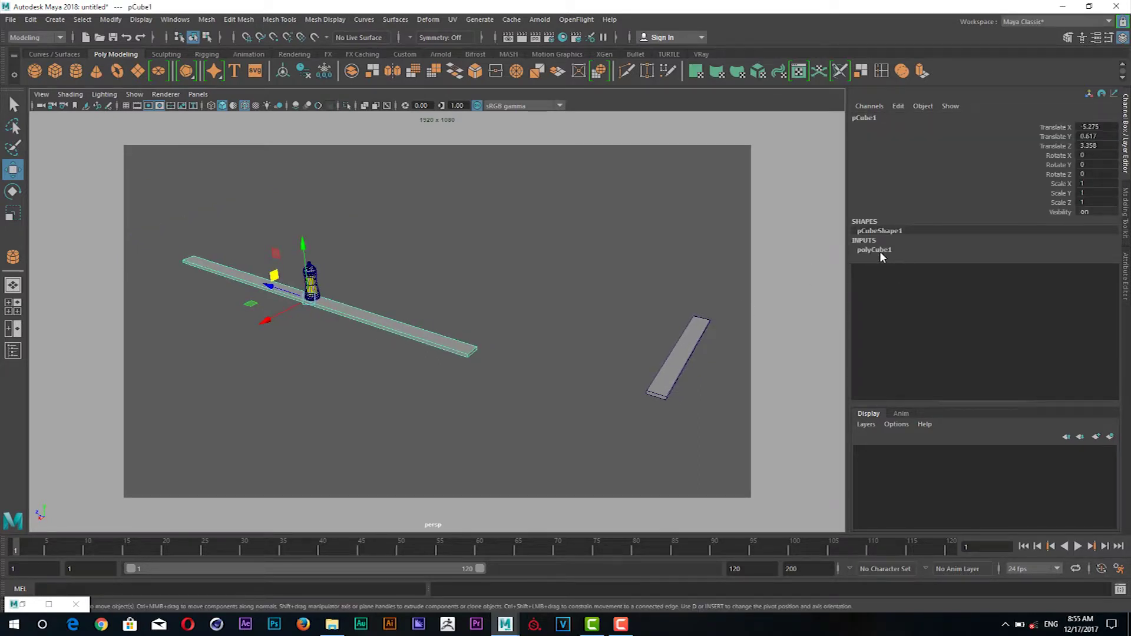
{"action": "left_click", "coordinate": [882, 253]}
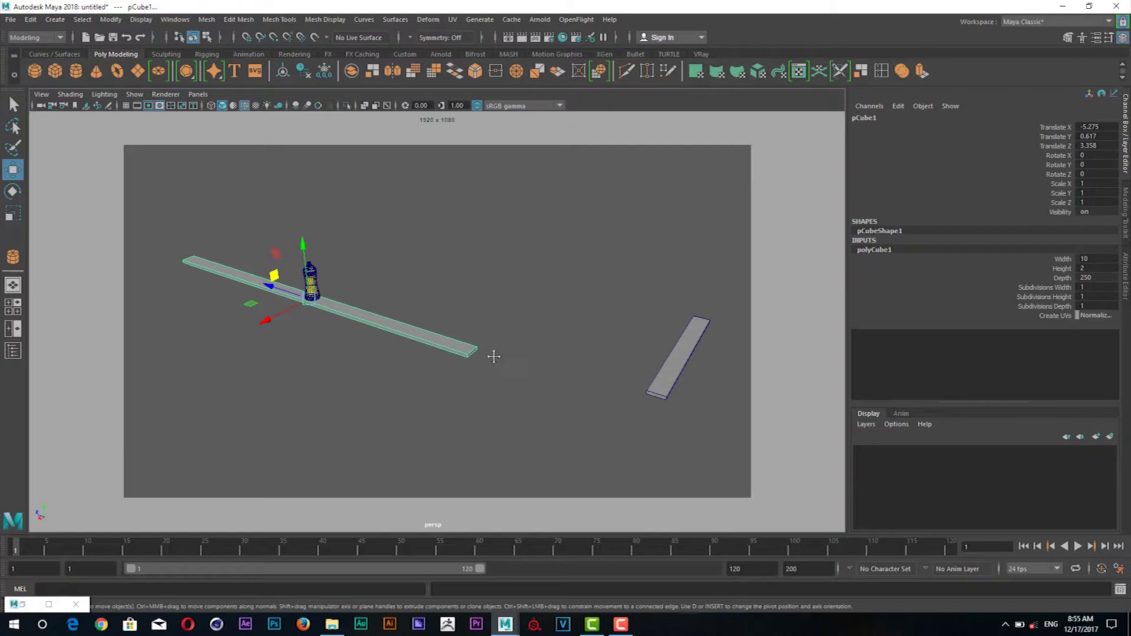
{"action": "left_click_drag", "start_coordinate": [493, 356], "coordinate": [531, 356]}
Try adjusting the long plank's width and depth, undoing the interactive changes.
{"action": "double_click", "coordinate": [1086, 259]}
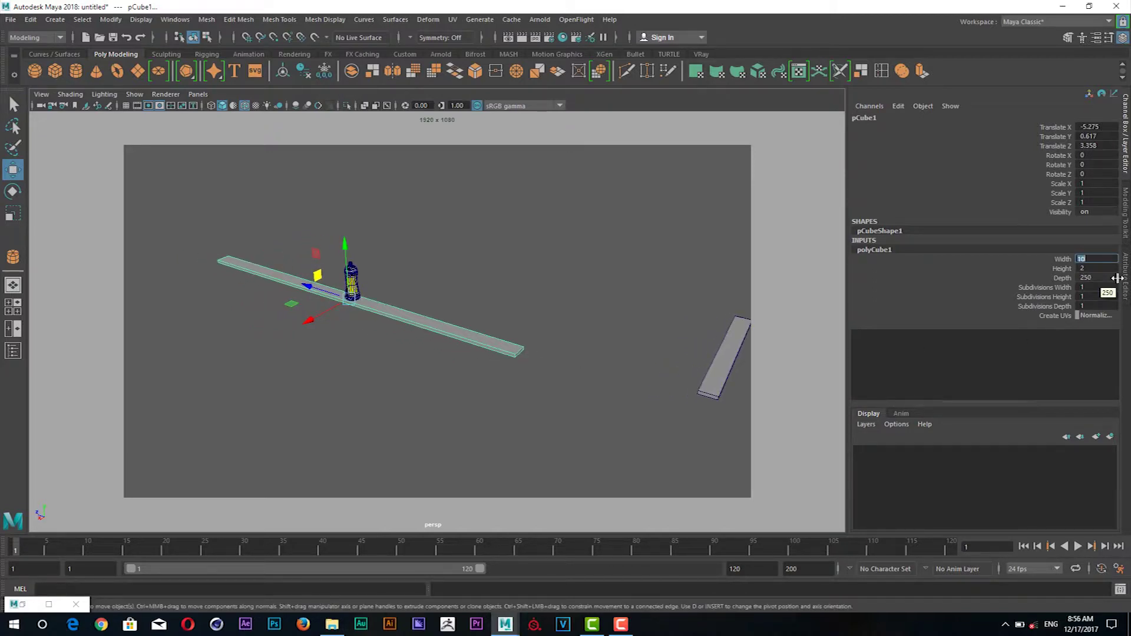
{"action": "left_click_drag", "start_coordinate": [545, 370], "coordinate": [586, 369]}
{"action": "key", "text": "Return"}
{"action": "left_click_drag", "start_coordinate": [657, 371], "coordinate": [719, 373]}
{"action": "key", "text": "ctrl+z"}
{"action": "key", "text": "ctrl+z"}
{"action": "left_click", "coordinate": [1094, 277]}
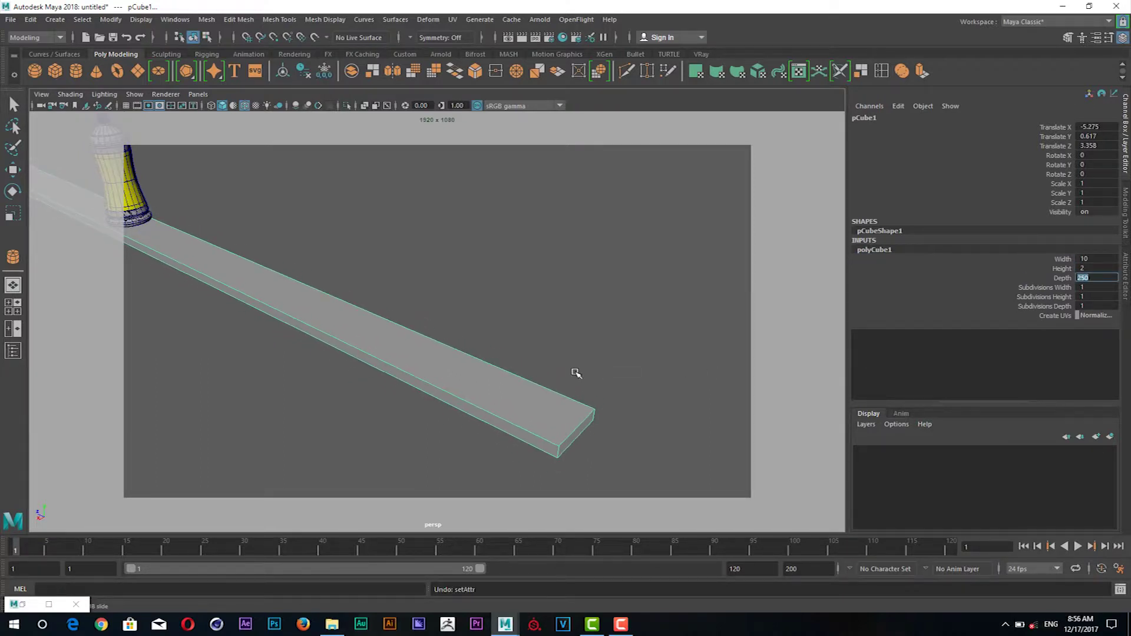
{"action": "left_click_drag", "start_coordinate": [581, 377], "coordinate": [604, 374]}
{"action": "key", "text": "ctrl+z"}
{"action": "left_click", "coordinate": [1062, 278]}
{"action": "left_click_drag", "start_coordinate": [425, 407], "coordinate": [472, 400]}
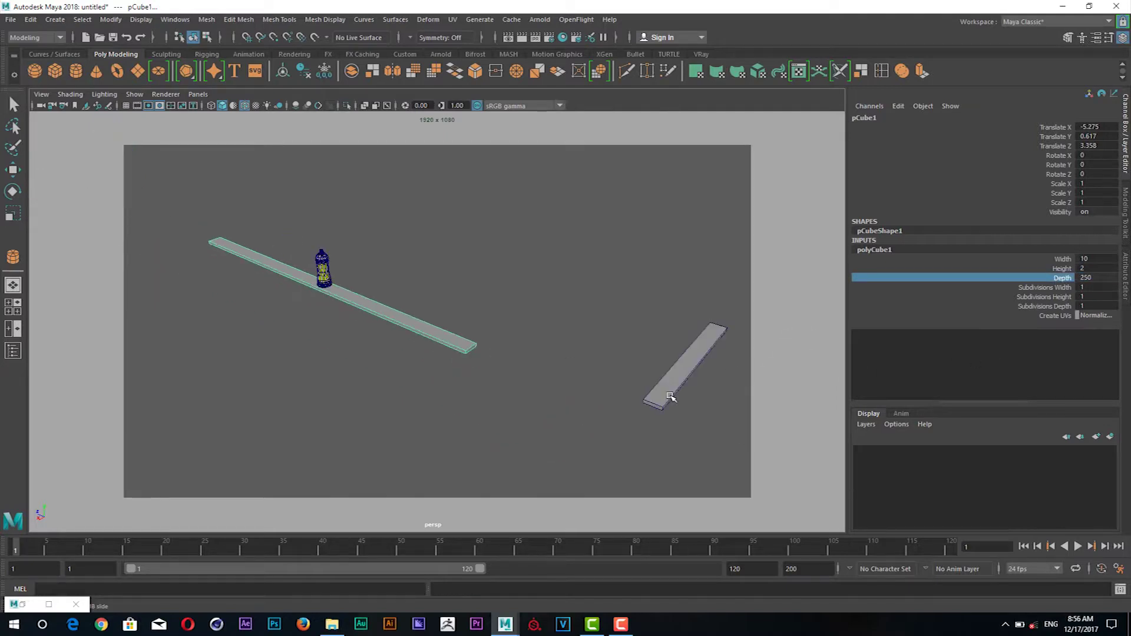
{"action": "left_click_drag", "start_coordinate": [624, 423], "coordinate": [655, 408]}
Make the separate plank 5 deep and 3 high and slide it toward the long plank's end.
{"action": "left_click", "coordinate": [878, 250]}
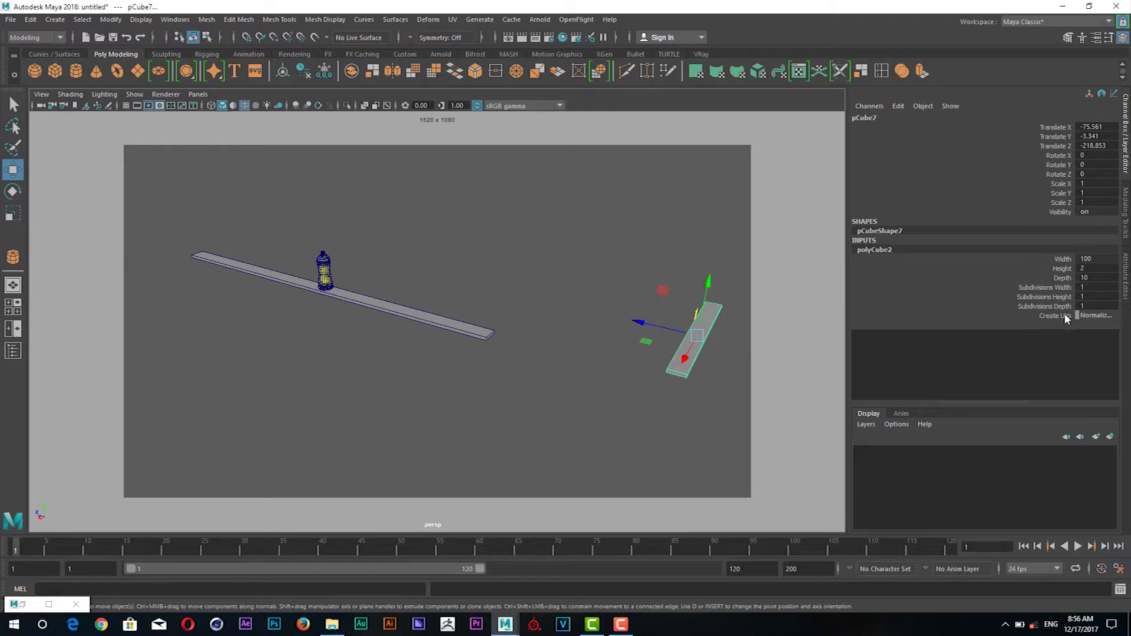
{"action": "type", "text": "5"}
{"action": "key", "text": "Return"}
{"action": "left_click", "coordinate": [1083, 269]}
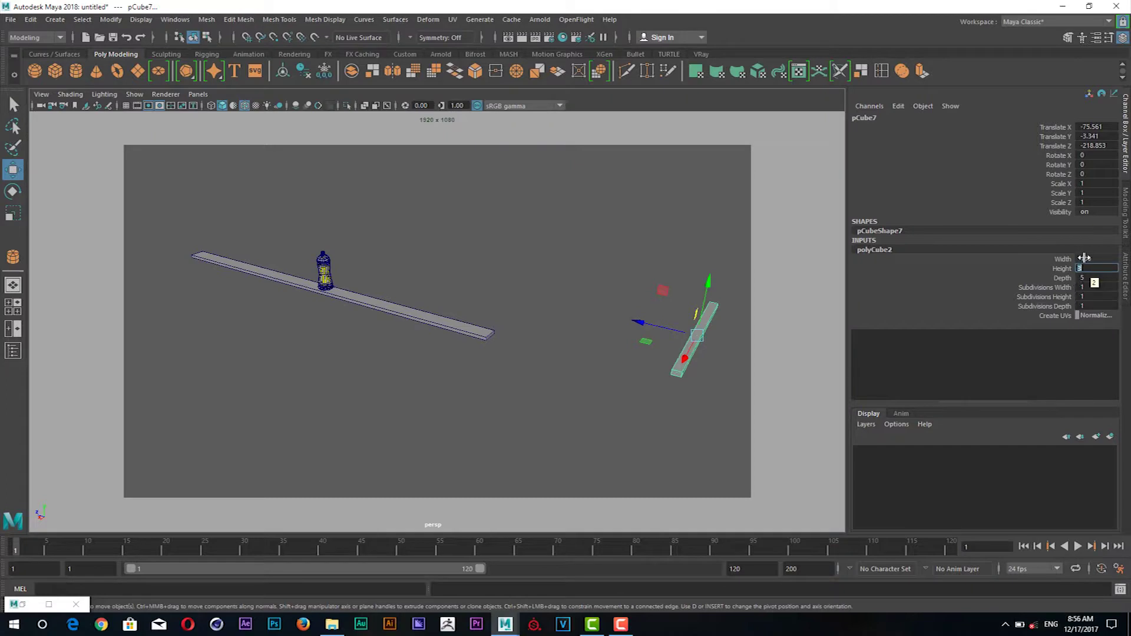
{"action": "left_click", "coordinate": [1084, 258]}
{"action": "left_click_drag", "start_coordinate": [683, 360], "coordinate": [519, 374]}
In front view, raise the plank to X -49.368, Y -1.886 beneath the long plank.
{"action": "key", "text": "space"}
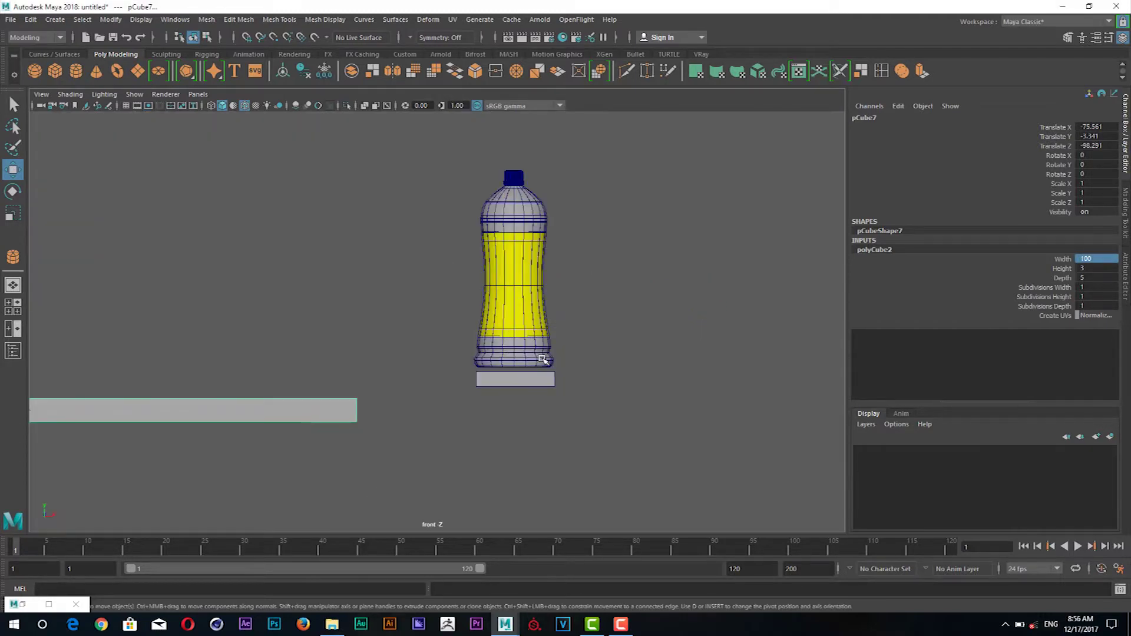
{"action": "left_click_drag", "start_coordinate": [542, 359], "coordinate": [573, 372]}
{"action": "left_click_drag", "start_coordinate": [573, 372], "coordinate": [552, 372]}
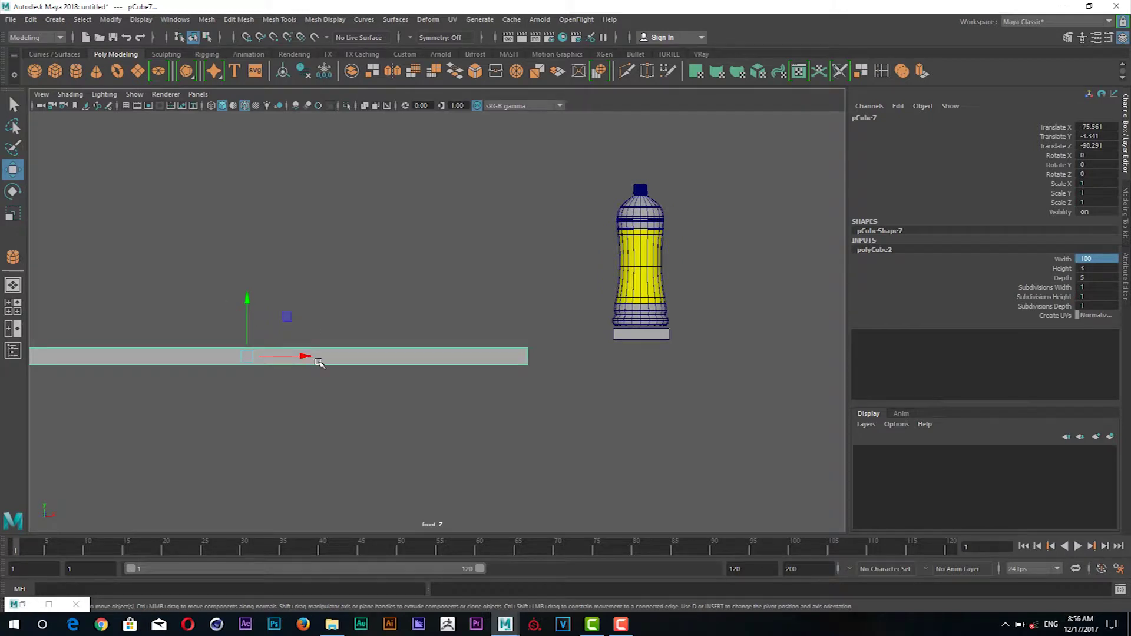
{"action": "scroll", "scroll_direction": "down", "scroll_amount": 3}
{"action": "left_click_drag", "start_coordinate": [334, 310], "coordinate": [440, 306]}
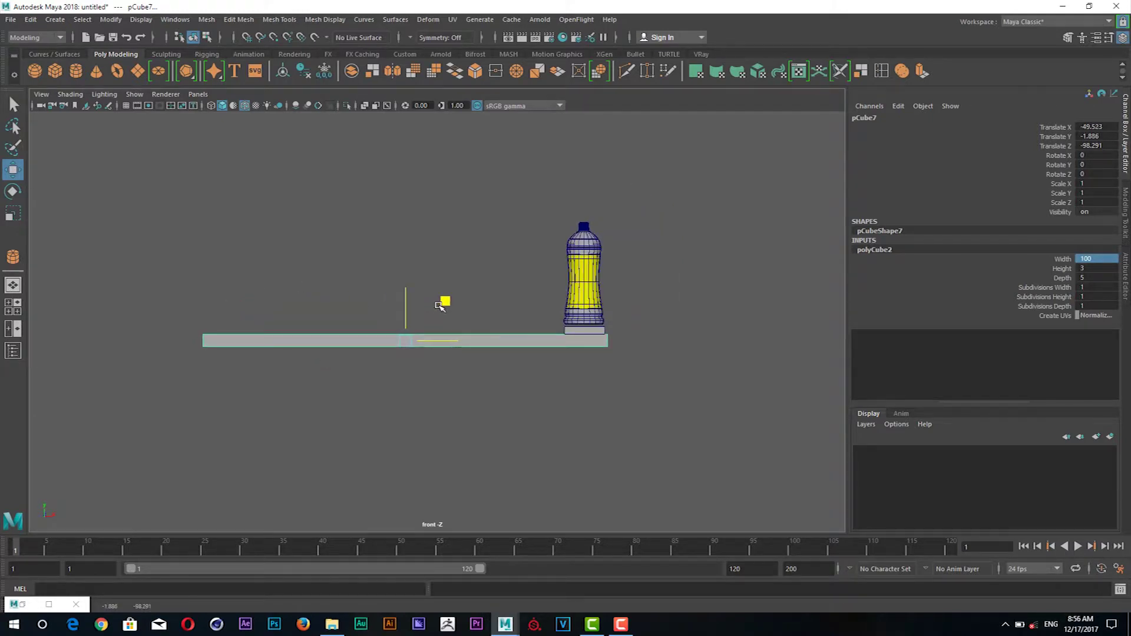
{"action": "scroll", "scroll_direction": "up", "scroll_amount": 3}
{"action": "scroll", "scroll_direction": "up", "scroll_amount": 3}
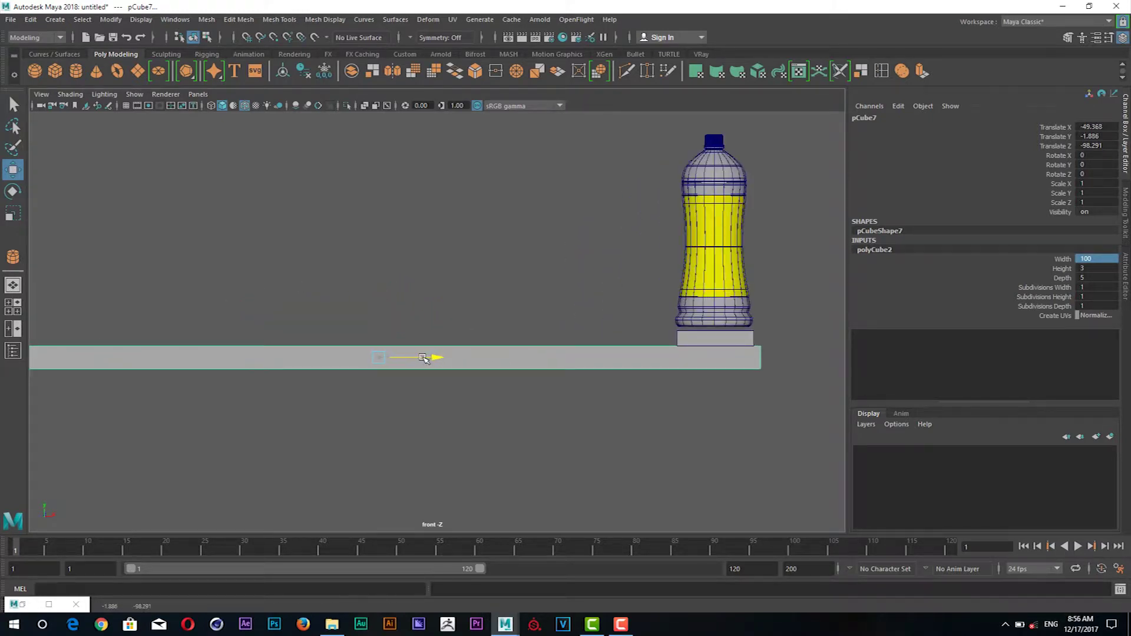
Return to the perspective view and select the long plank.
{"action": "key", "text": "space"}
{"action": "left_click_drag", "start_coordinate": [682, 330], "coordinate": [618, 354]}
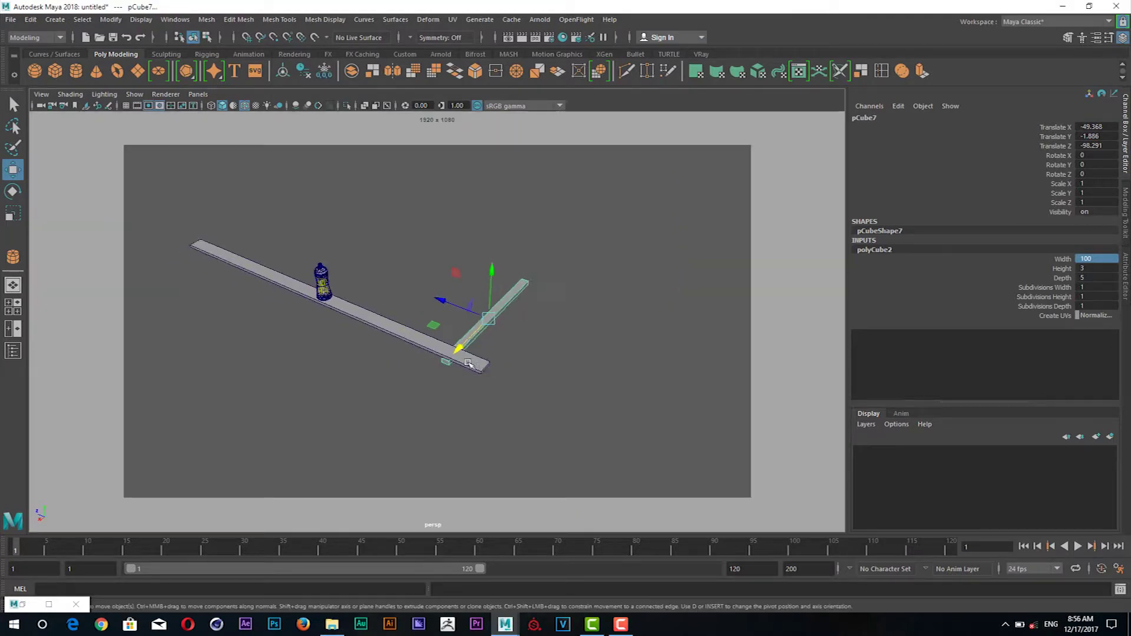
{"action": "scroll", "scroll_direction": "up", "scroll_amount": 3}
{"action": "scroll", "scroll_direction": "down", "scroll_amount": 3}
{"action": "scroll", "scroll_direction": "up", "scroll_amount": 3}
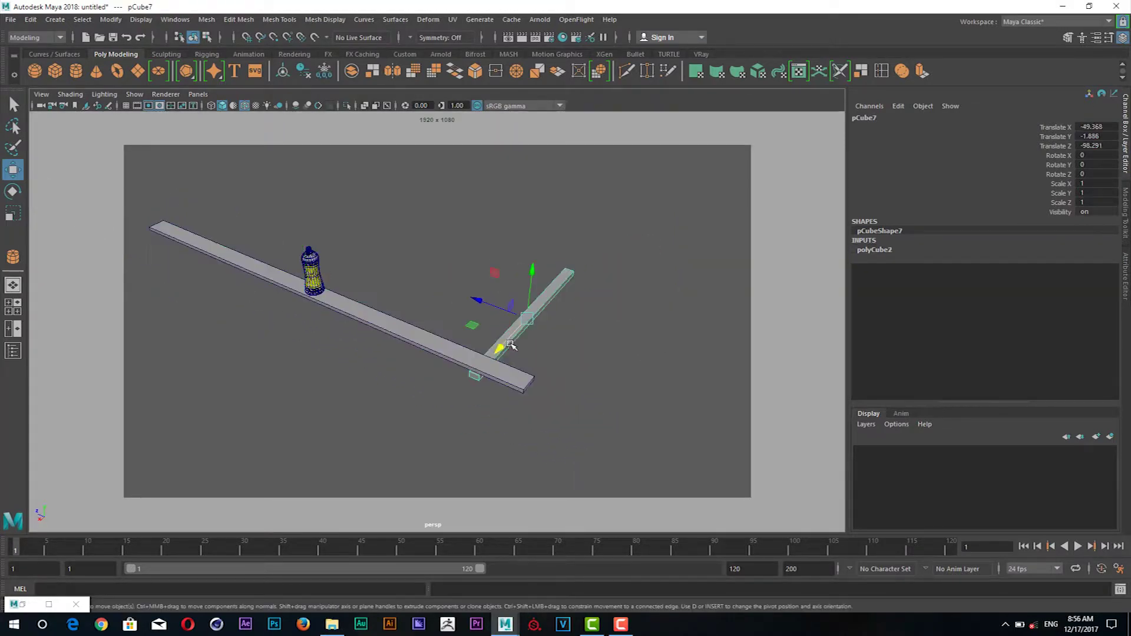
{"action": "left_click_drag", "start_coordinate": [498, 316], "coordinate": [463, 324]}
{"action": "left_click", "coordinate": [427, 347]}
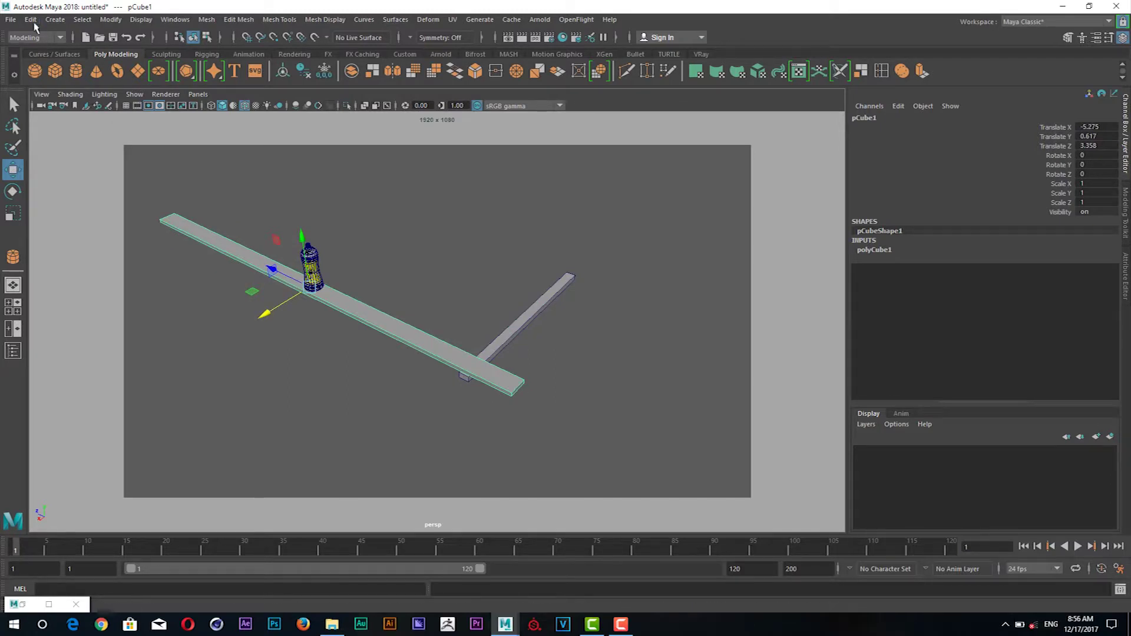
Open the Edit menu, close it without duplicating, and undo an accidental plank move.
{"action": "left_click", "coordinate": [30, 20]}
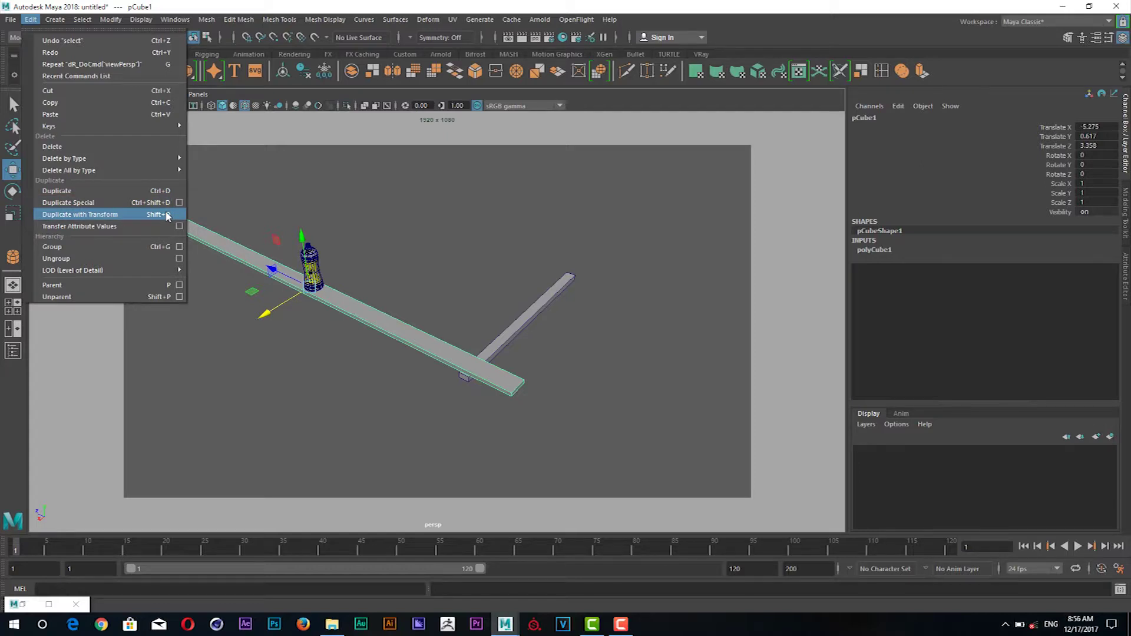
{"action": "left_click", "coordinate": [294, 258]}
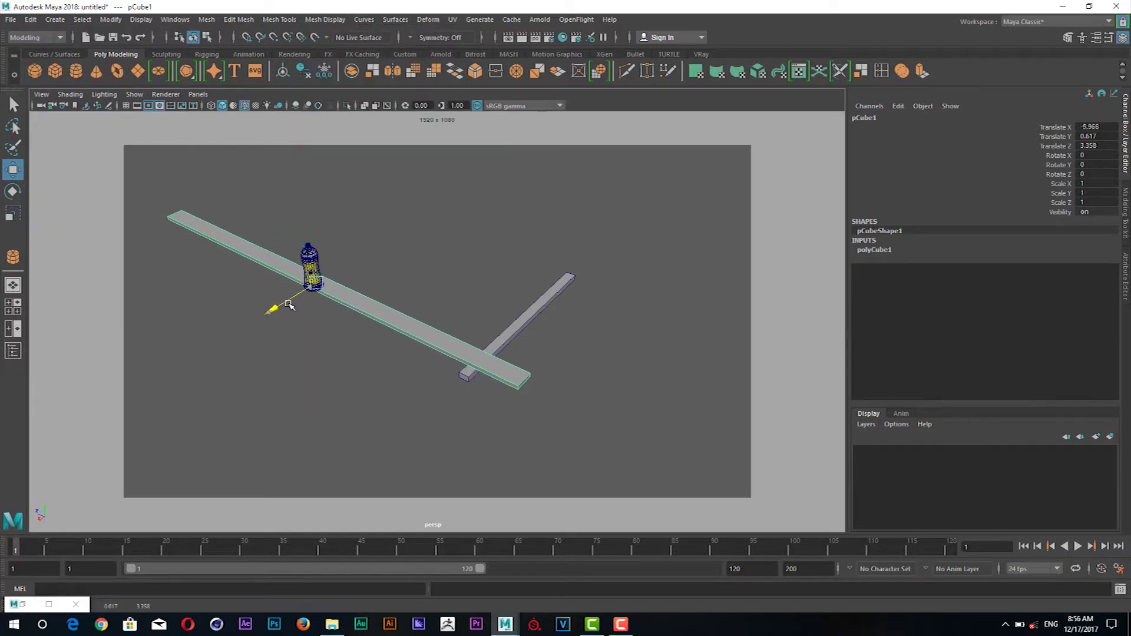
{"action": "key", "text": "ctrl+z"}
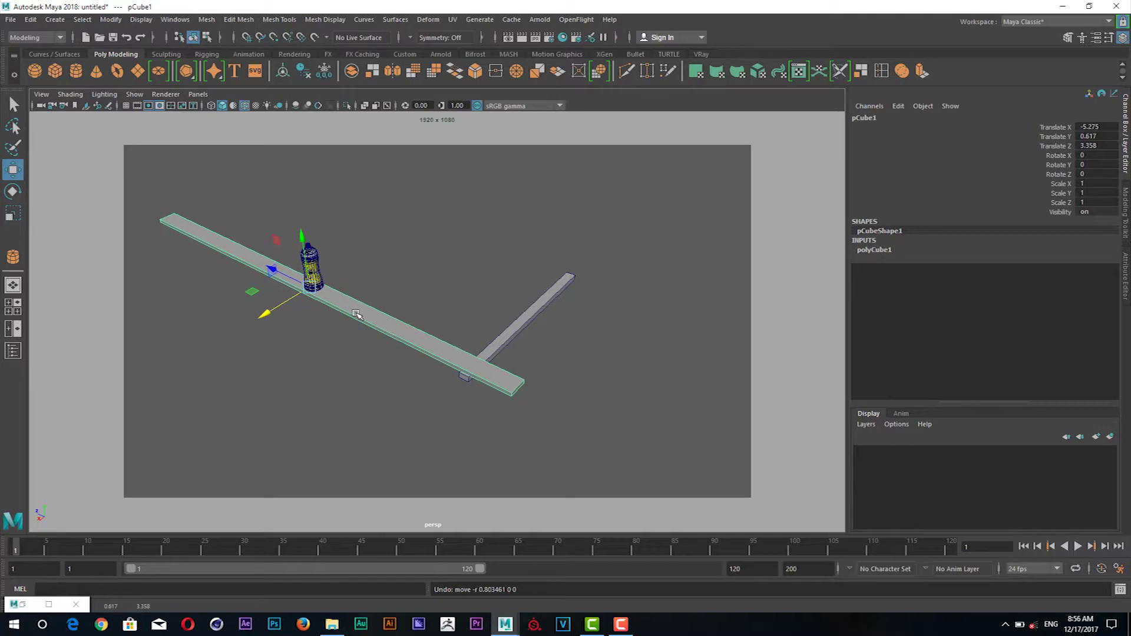
Duplicate the long plank with transform, offset the copy sideways, and repeat twice with Shift+D.
{"action": "left_click", "coordinate": [30, 19]}
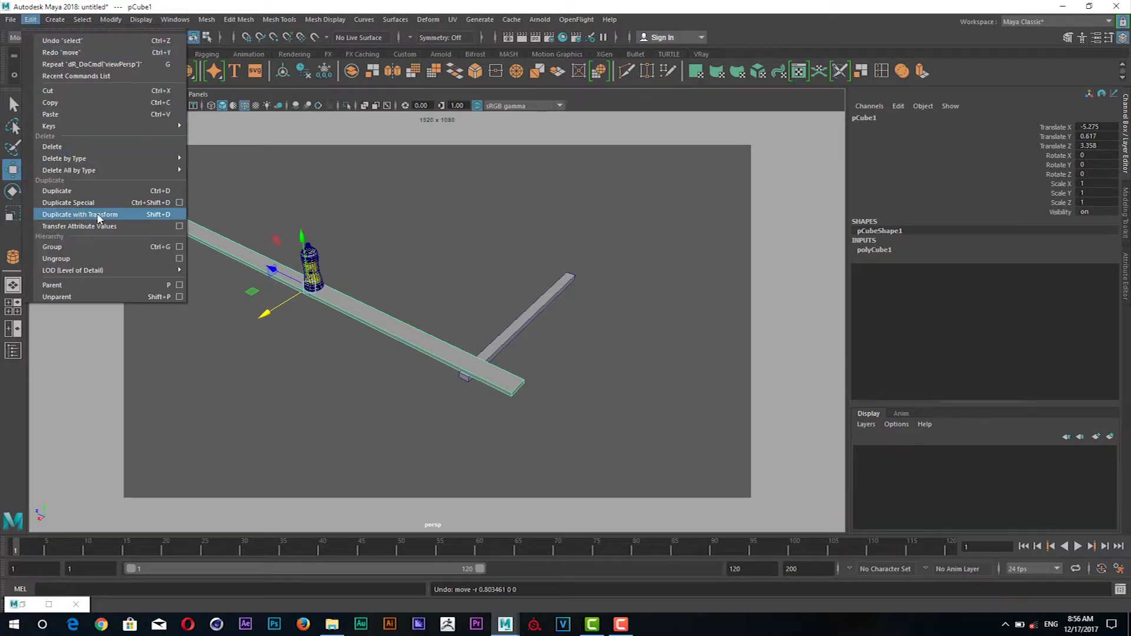
{"action": "left_click", "coordinate": [99, 216]}
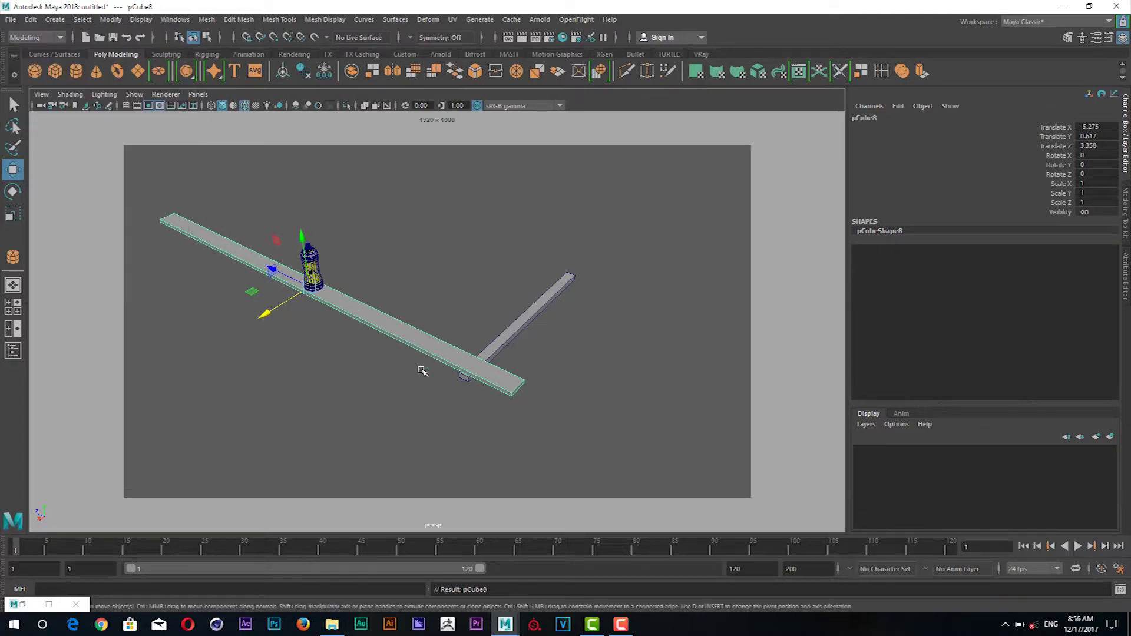
{"action": "left_click_drag", "start_coordinate": [281, 308], "coordinate": [306, 274]}
{"action": "left_click_drag", "start_coordinate": [272, 216], "coordinate": [272, 260]}
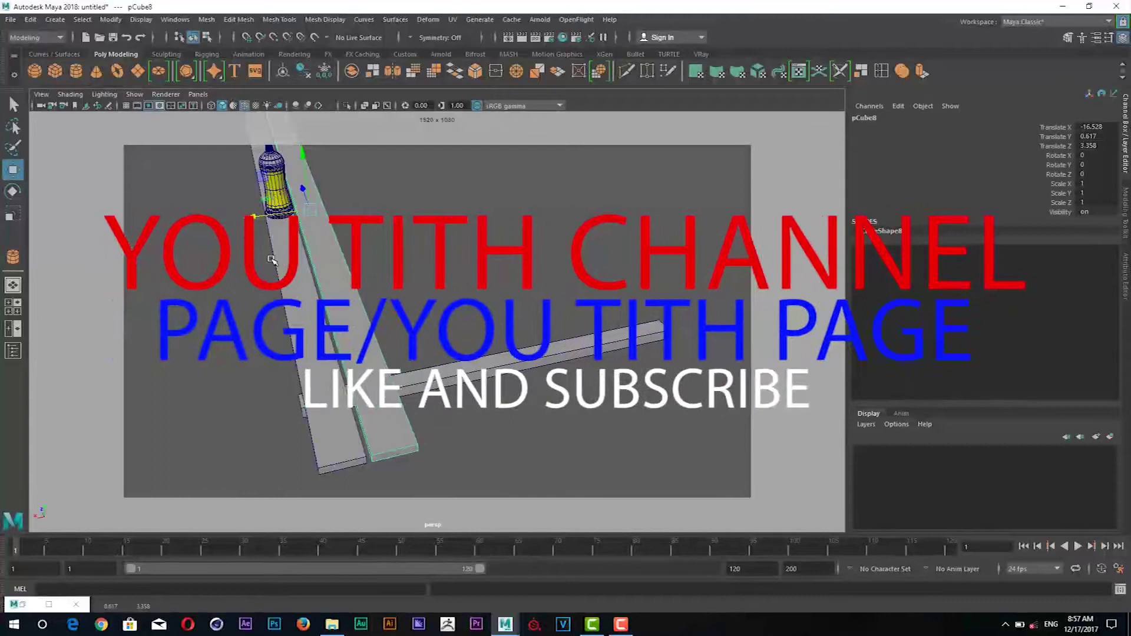
{"action": "key", "text": "shift+d"}
{"action": "key", "text": "shift+d"}
{"action": "key", "text": "shift+d"}
{"action": "key", "text": "shift+d"}
{"action": "key", "text": "shift+d"}
{"action": "key", "text": "shift+d"}
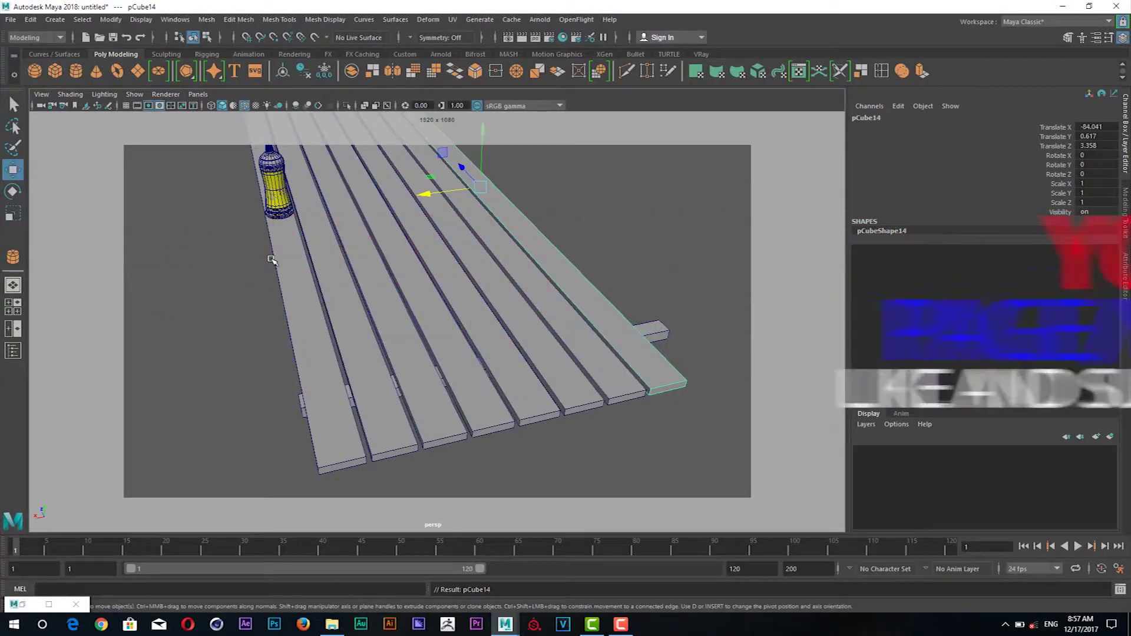
{"action": "key", "text": "shift+d"}
Duplicate the crosswise plank under the deck and slide the copy toward the far end.
{"action": "left_click_drag", "start_coordinate": [392, 339], "coordinate": [637, 260]}
{"action": "left_click", "coordinate": [561, 290]}
{"action": "left_click_drag", "start_coordinate": [555, 321], "coordinate": [513, 360]}
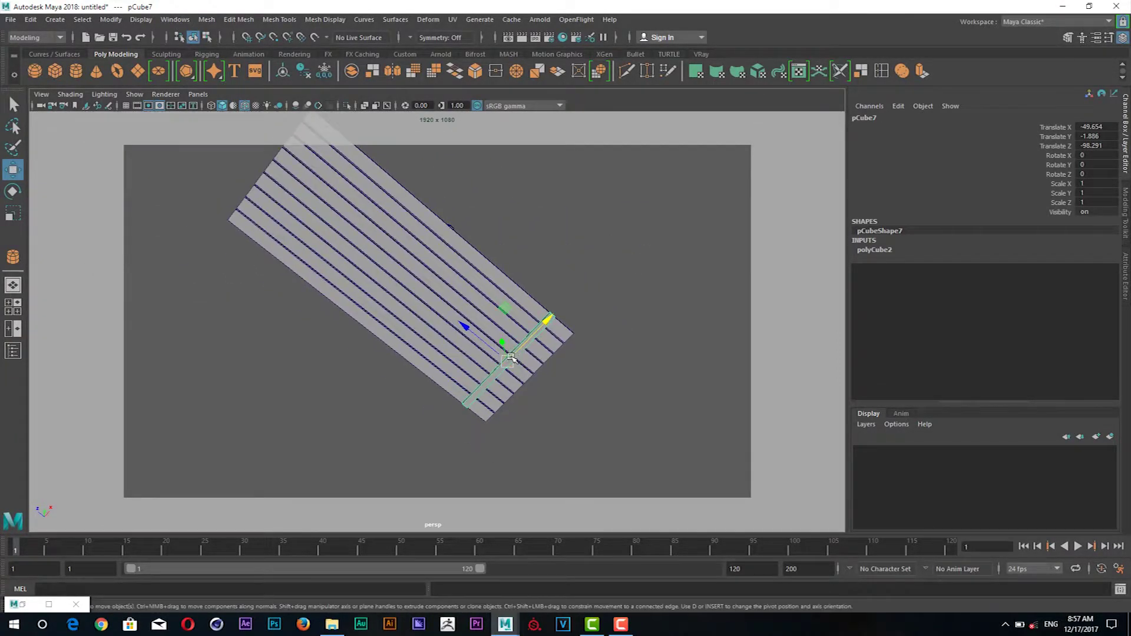
{"action": "key", "text": "ctrl+d"}
{"action": "left_click_drag", "start_coordinate": [469, 329], "coordinate": [399, 379]}
Check the copied plank in front and right side views and slide it along the deck.
{"action": "key", "text": "space"}
{"action": "left_click", "coordinate": [434, 337]}
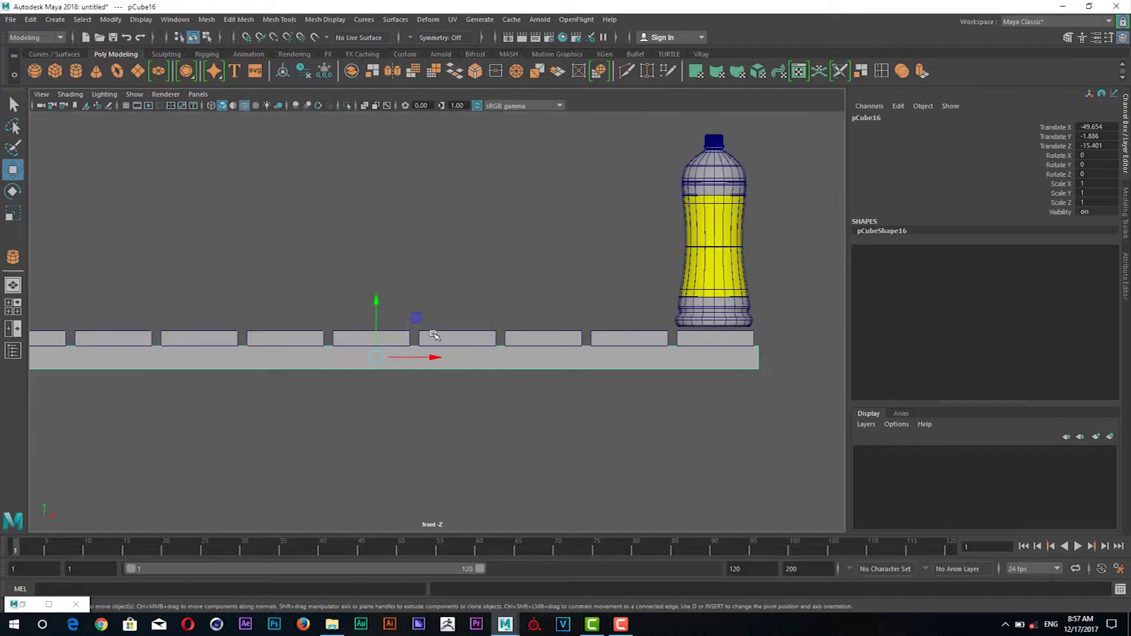
{"action": "left_click_drag", "start_coordinate": [435, 337], "coordinate": [488, 349]}
{"action": "key", "text": "space"}
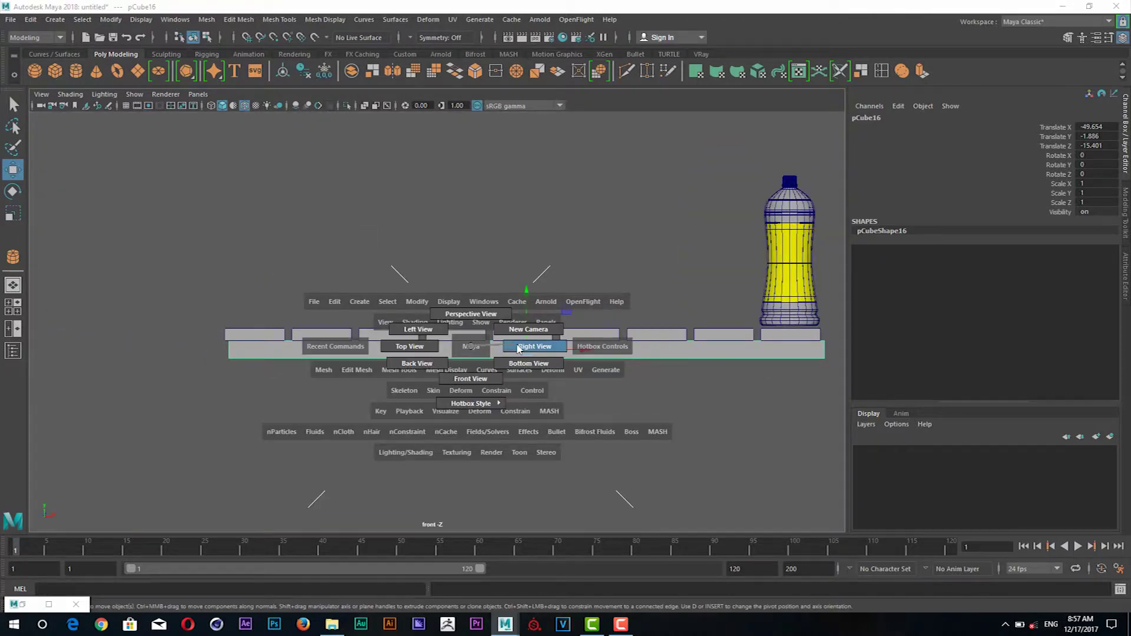
{"action": "left_click_drag", "start_coordinate": [488, 349], "coordinate": [535, 346]}
{"action": "scroll", "scroll_direction": "down", "scroll_amount": 3}
{"action": "scroll", "scroll_direction": "down", "scroll_amount": 3}
{"action": "scroll", "scroll_direction": "down", "scroll_amount": 3}
{"action": "scroll", "scroll_direction": "down", "scroll_amount": 3}
{"action": "scroll", "scroll_direction": "down", "scroll_amount": 3}
{"action": "left_click_drag", "start_coordinate": [438, 327], "coordinate": [391, 328]}
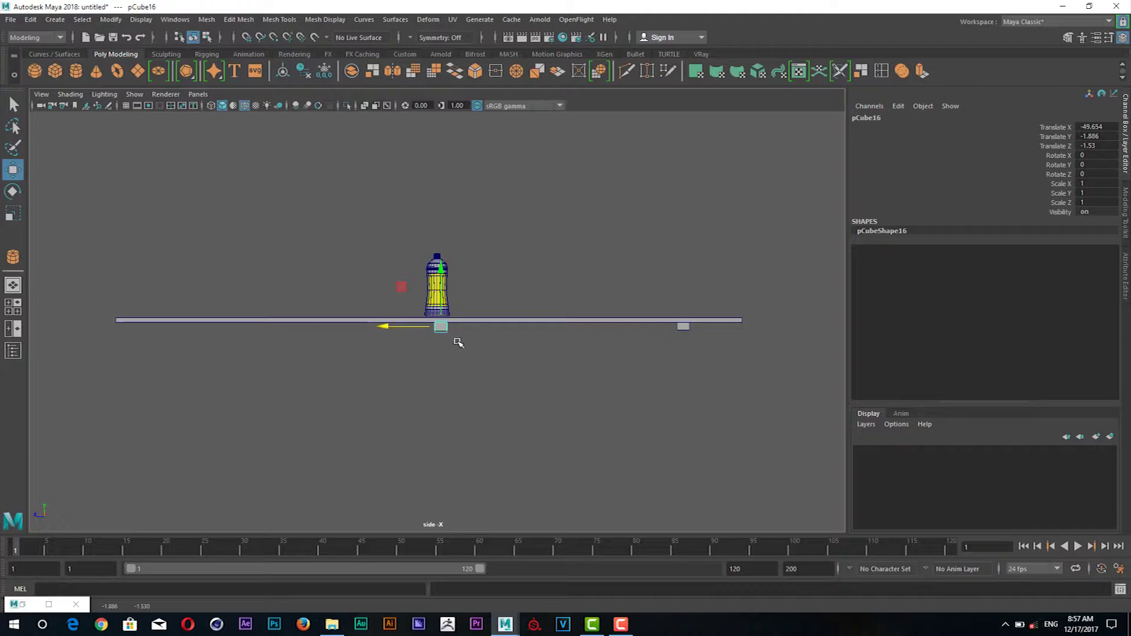
Duplicate the piece as pCube17, move it to Z 114.846, and return to perspective view.
{"action": "key", "text": "shift+d"}
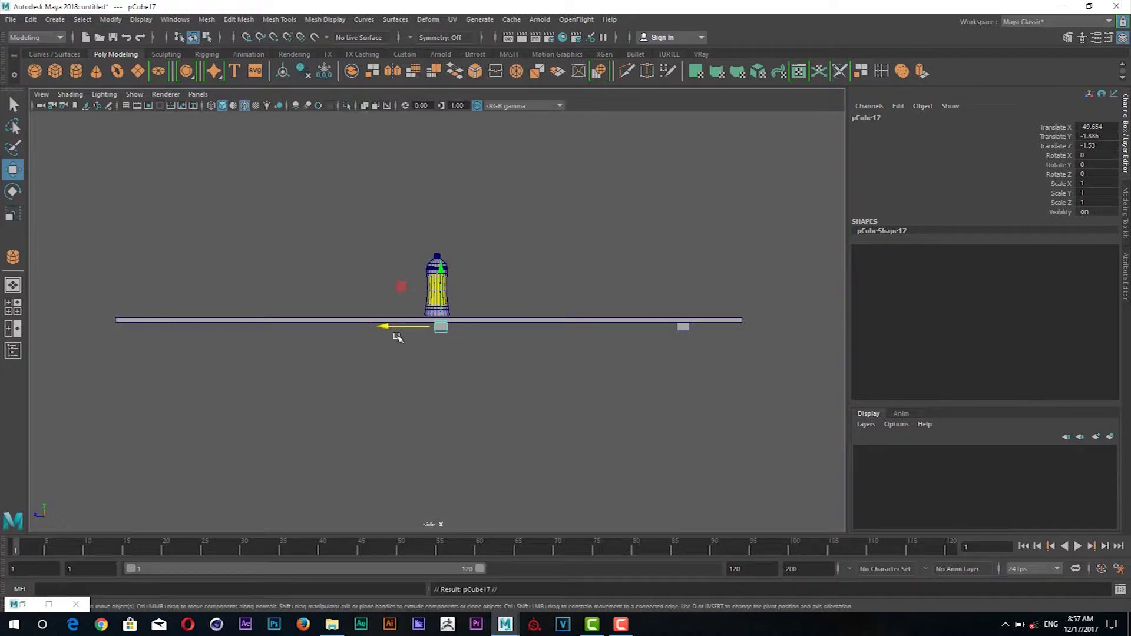
{"action": "left_click_drag", "start_coordinate": [349, 328], "coordinate": [112, 313]}
{"action": "key", "text": "space"}
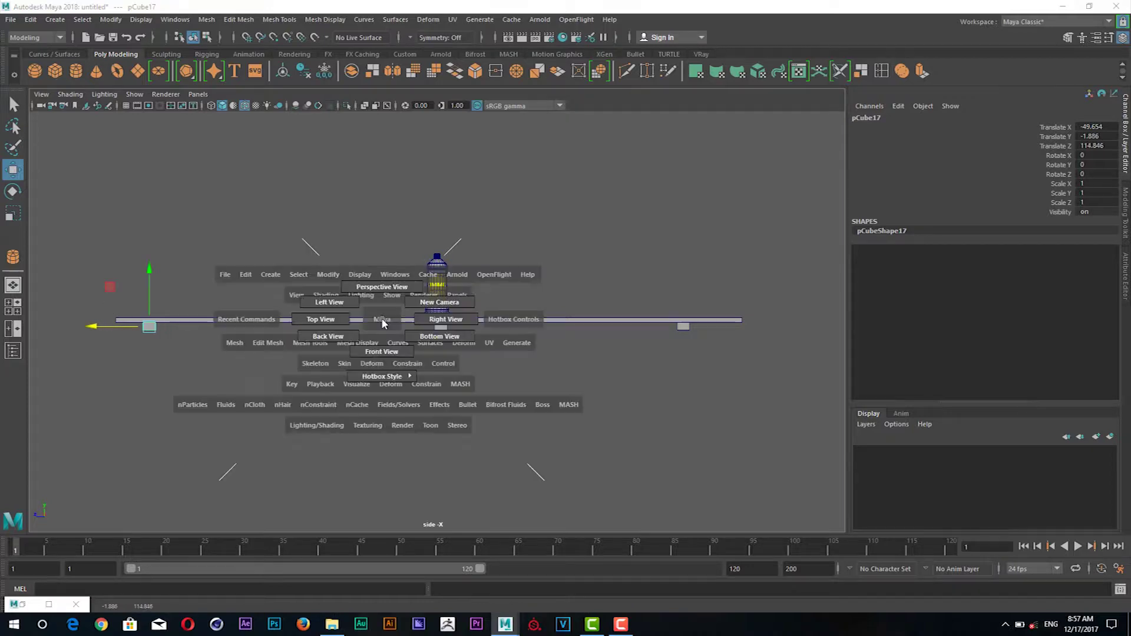
{"action": "left_click_drag", "start_coordinate": [382, 295], "coordinate": [382, 259]}
{"action": "left_click", "coordinate": [30, 19]}
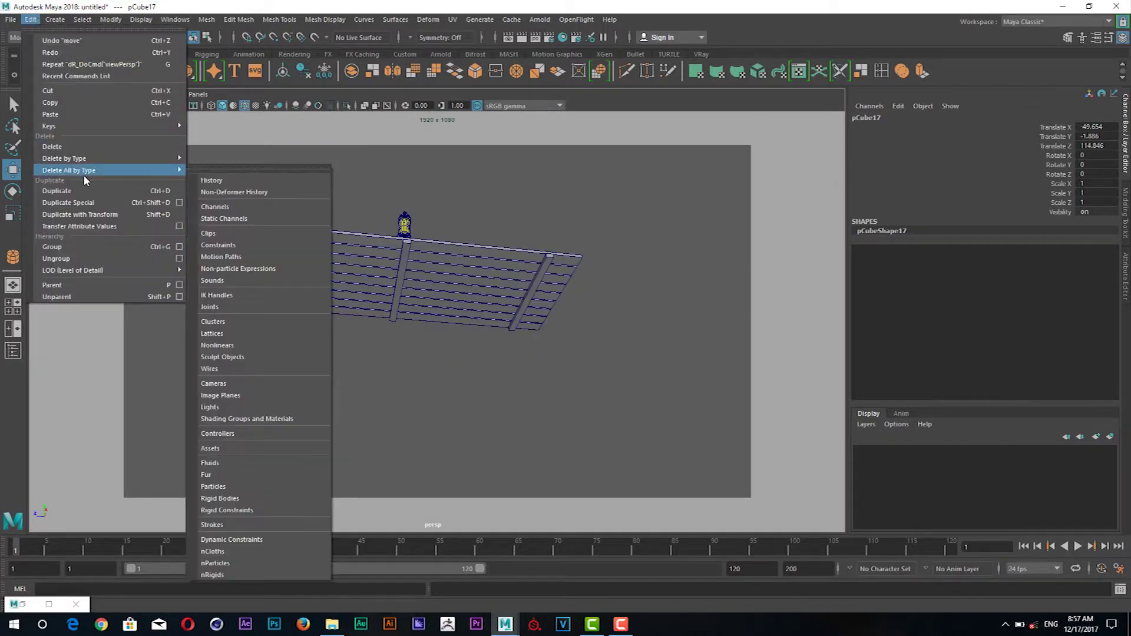
Pick-walk from the bottle to its group and place it at X -27.465, Z -92.31.
{"action": "left_click", "coordinate": [338, 202]}
{"action": "left_click_drag", "start_coordinate": [338, 202], "coordinate": [363, 290]}
{"action": "left_click", "coordinate": [363, 290]}
{"action": "key", "text": "Up"}
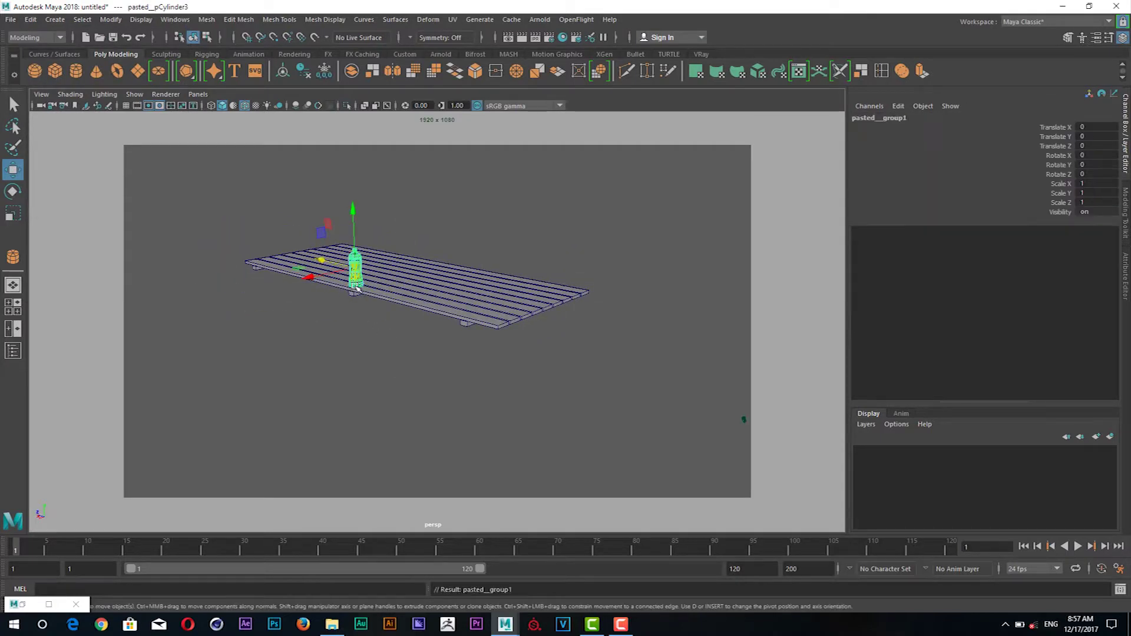
{"action": "left_click", "coordinate": [198, 94]}
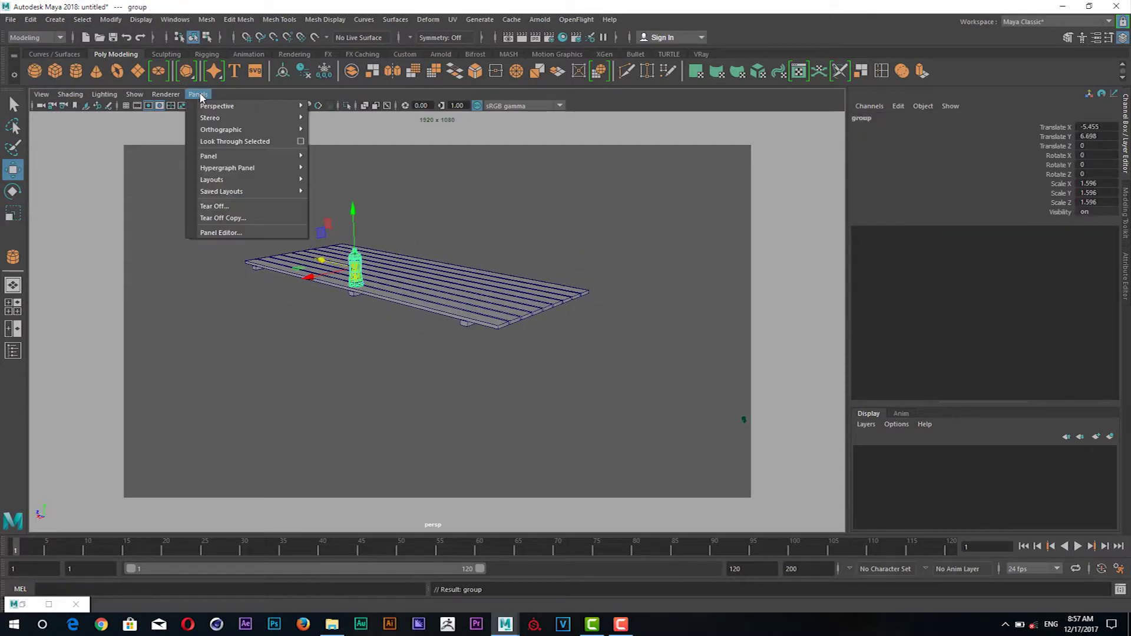
{"action": "left_click", "coordinate": [488, 212]}
{"action": "left_click_drag", "start_coordinate": [488, 212], "coordinate": [269, 248]}
{"action": "left_click", "coordinate": [348, 290]}
{"action": "key", "text": "Up"}
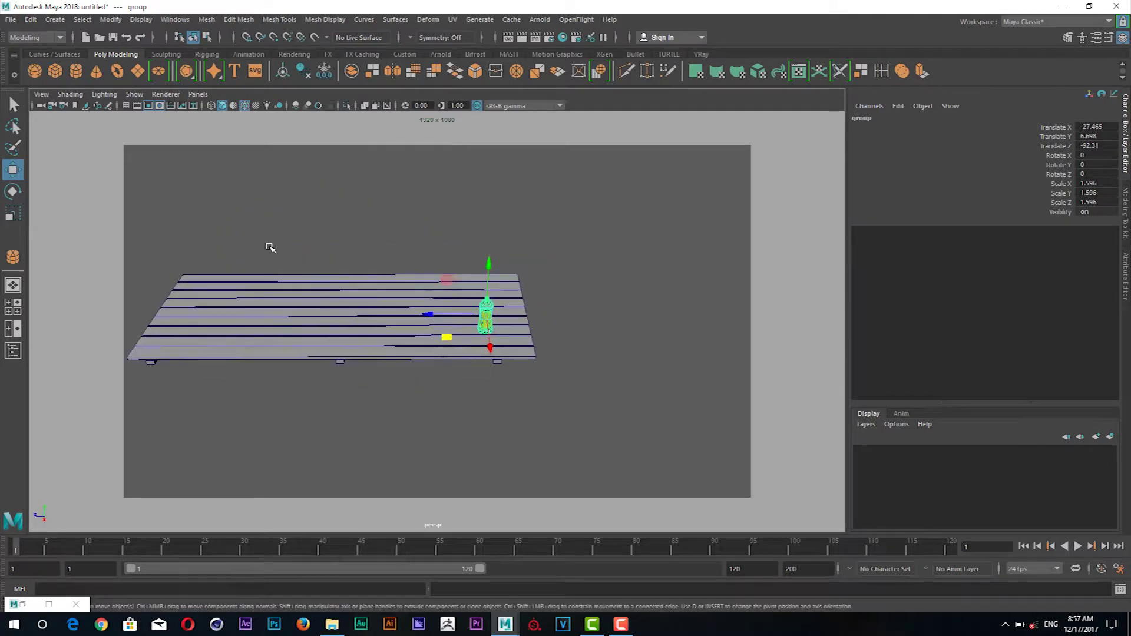
{"action": "left_click", "coordinate": [198, 94]}
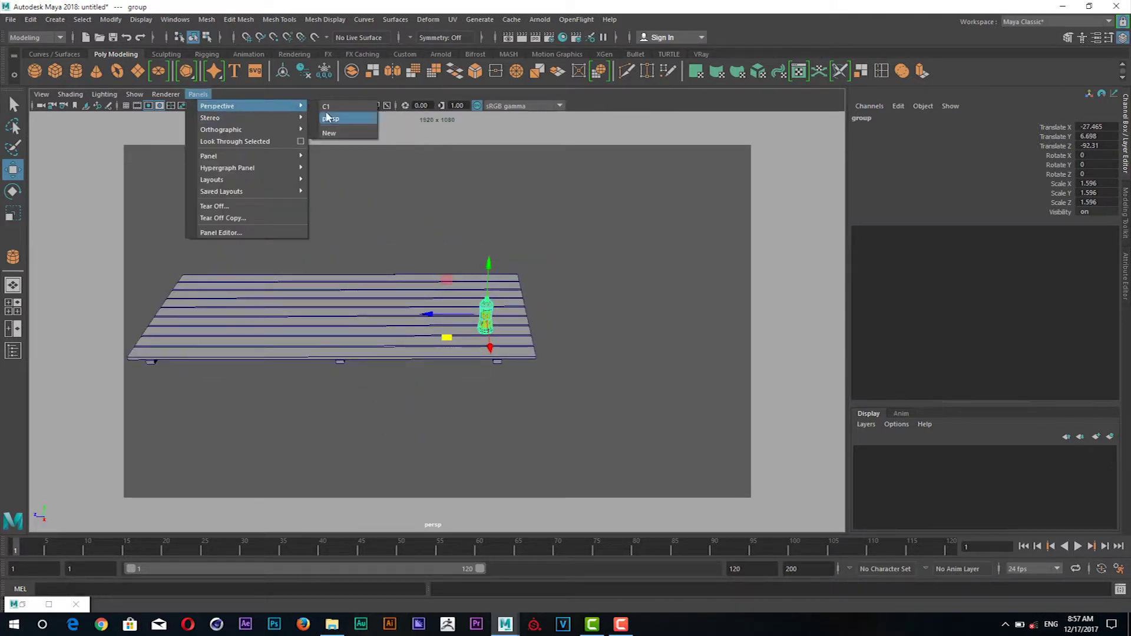
Look through camera C1 and nudge the bottle group to X -27.762, Z -107.74.
{"action": "left_click", "coordinate": [348, 125]}
{"action": "left_click_drag", "start_coordinate": [351, 316], "coordinate": [431, 395]}
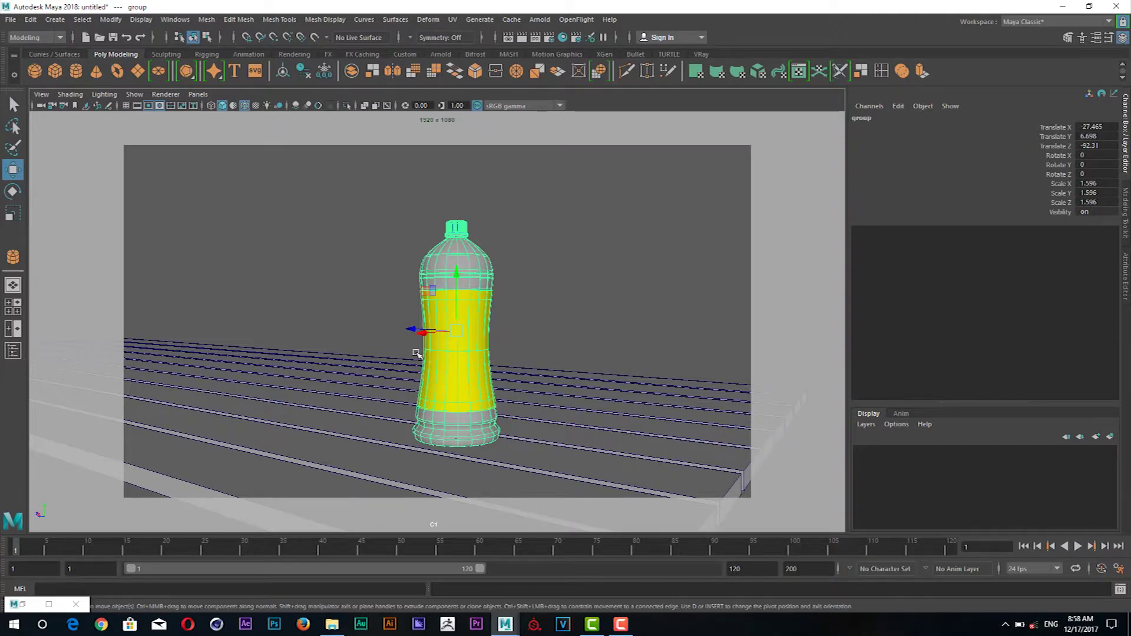
{"action": "left_click_drag", "start_coordinate": [413, 329], "coordinate": [550, 335]}
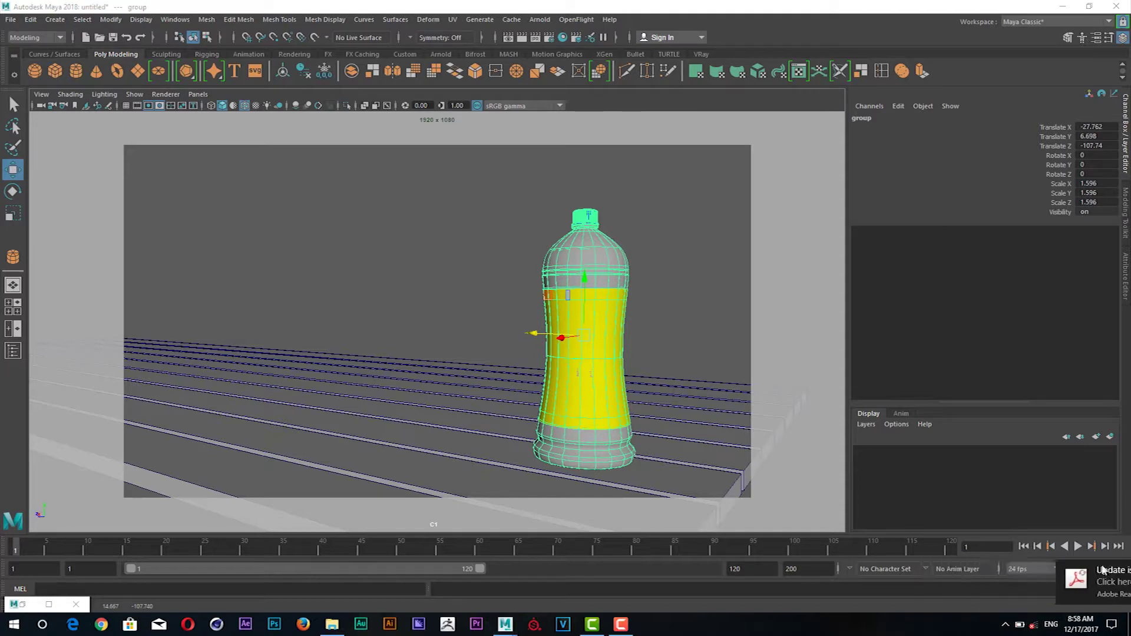
Deselect, then start Save As in the Desktop's Product Presentation Workflow in Maya 2018 folder.
{"action": "left_click", "coordinate": [408, 263]}
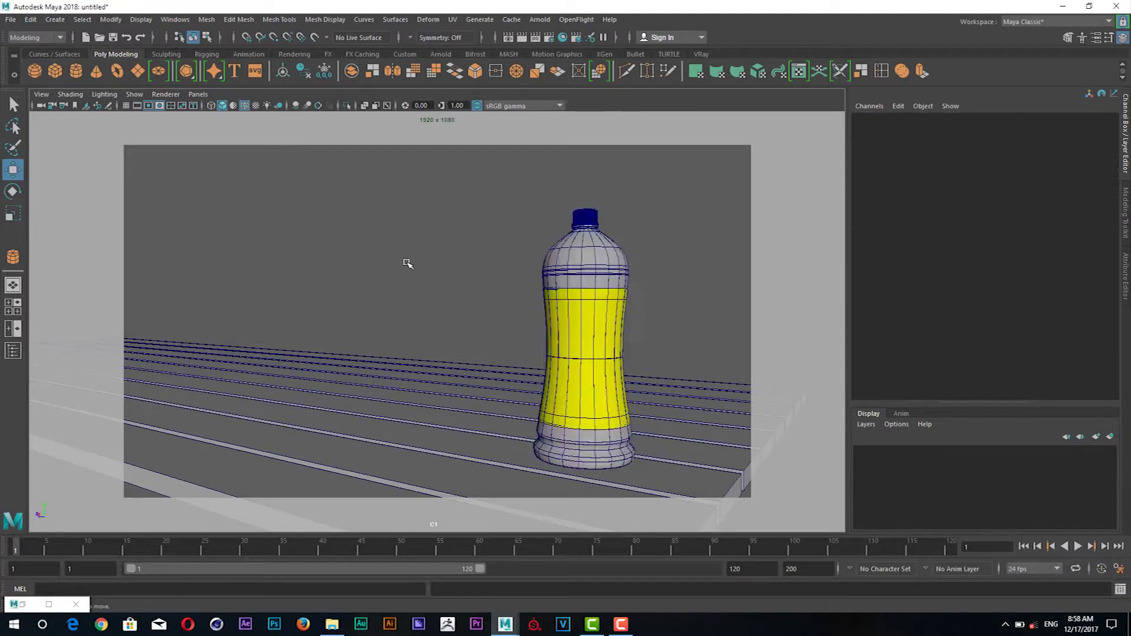
{"action": "key", "text": "q"}
{"action": "key", "text": "ctrl+s"}
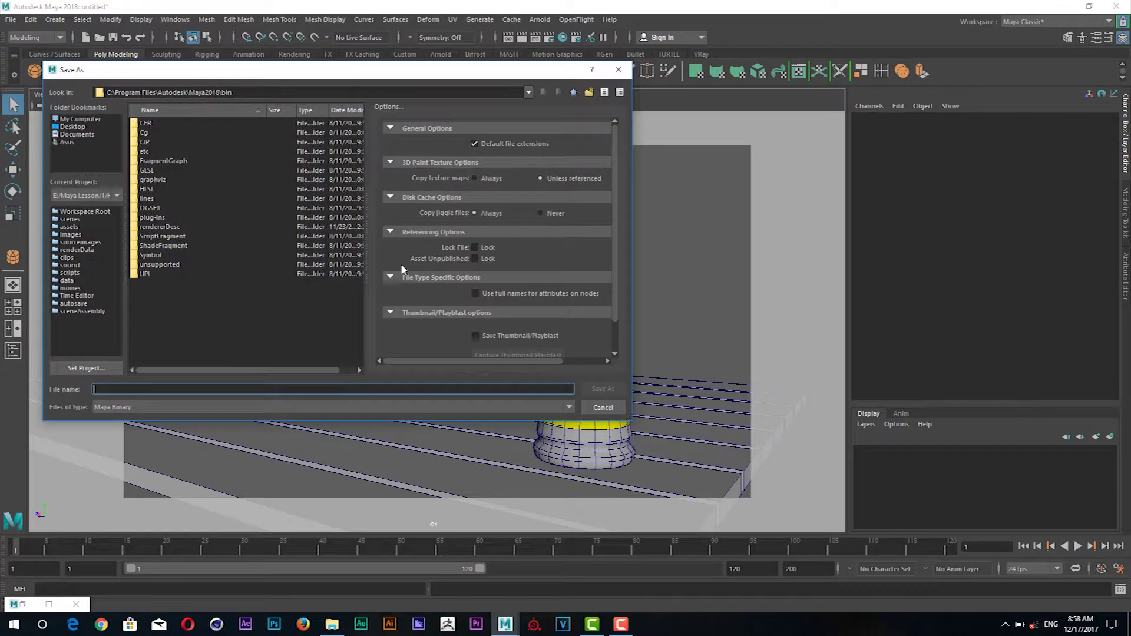
{"action": "left_click", "coordinate": [76, 126]}
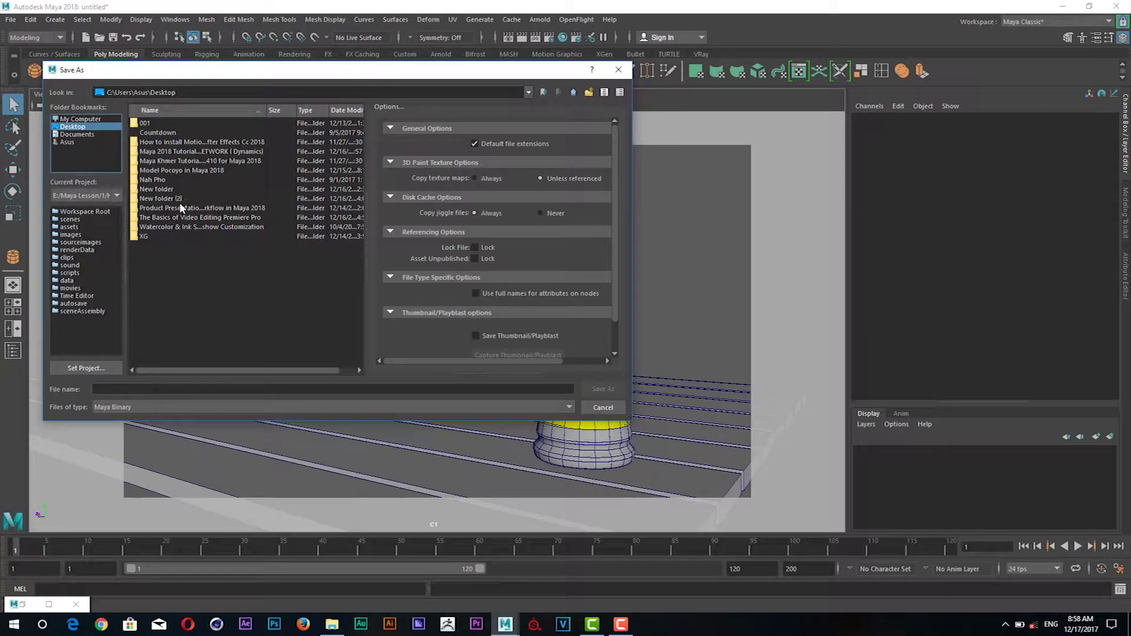
{"action": "double_click", "coordinate": [197, 208]}
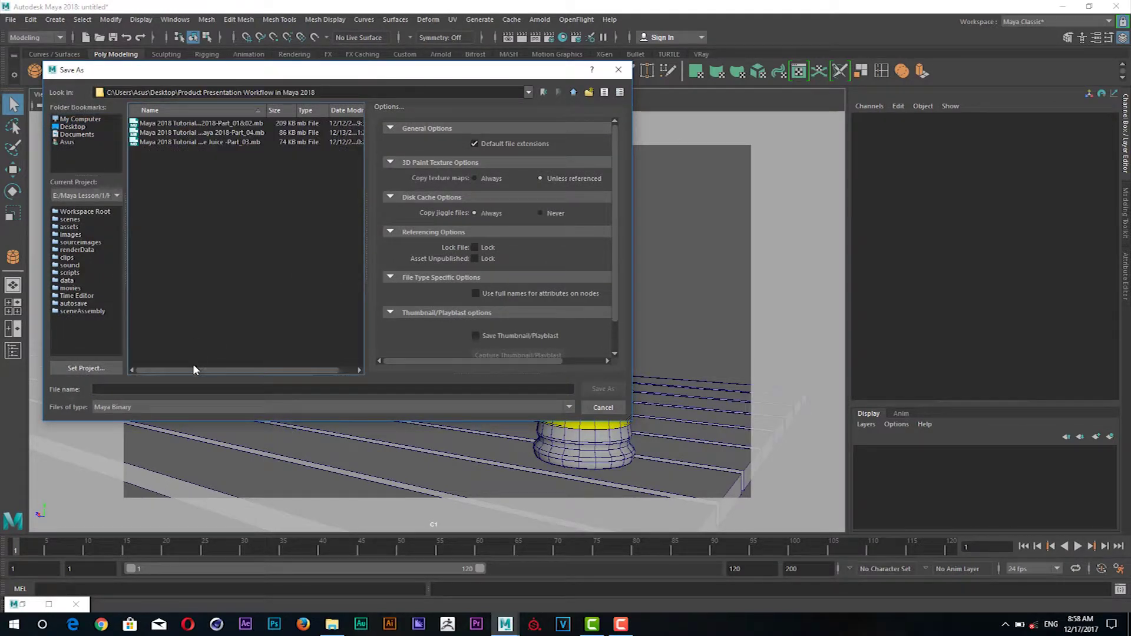
Save the scene as 'Maya 2018 Tutorial Khmer-Product Presentation Workflow in Maya 2018-Part_04.mb'.
{"action": "left_click", "coordinate": [224, 143]}
{"action": "left_click", "coordinate": [340, 389]}
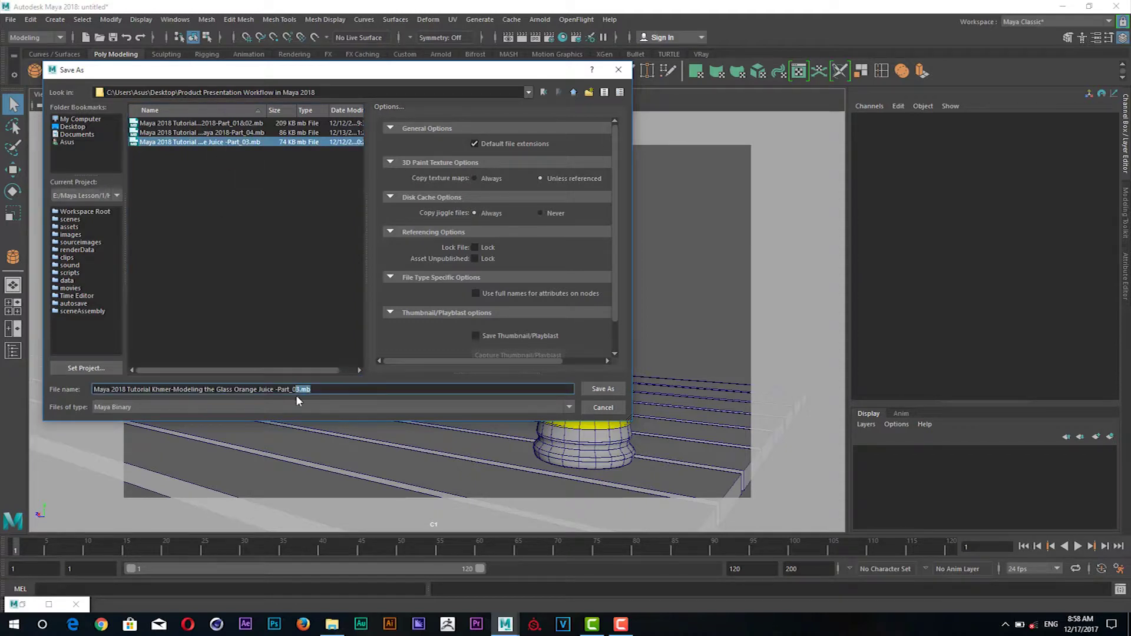
{"action": "type", "text": "4"}
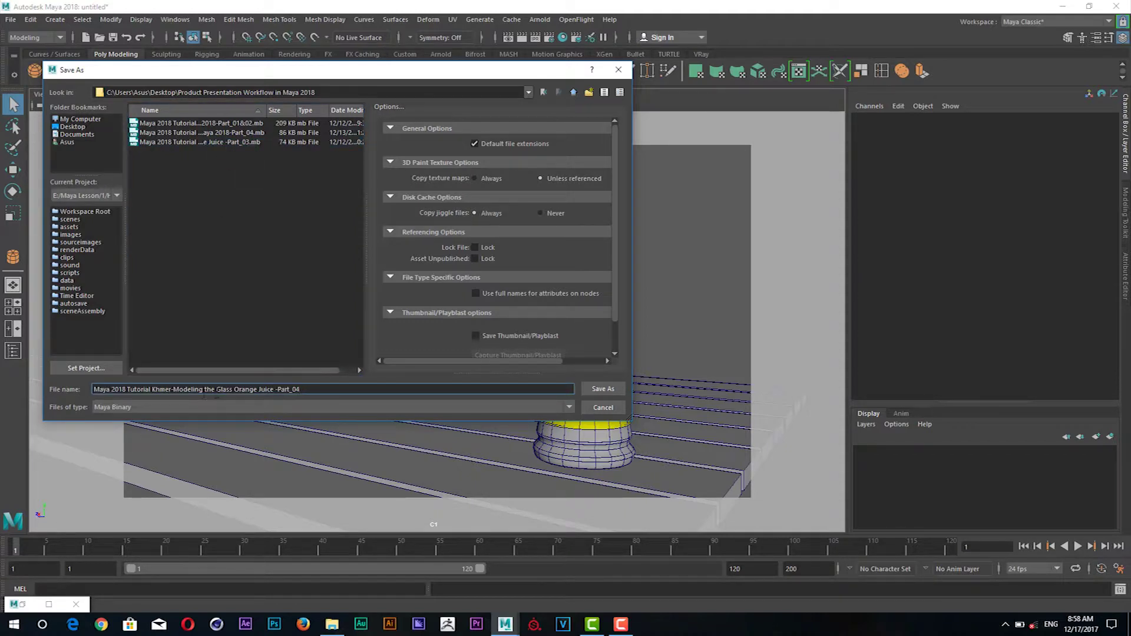
{"action": "left_click_drag", "start_coordinate": [274, 389], "coordinate": [199, 391]}
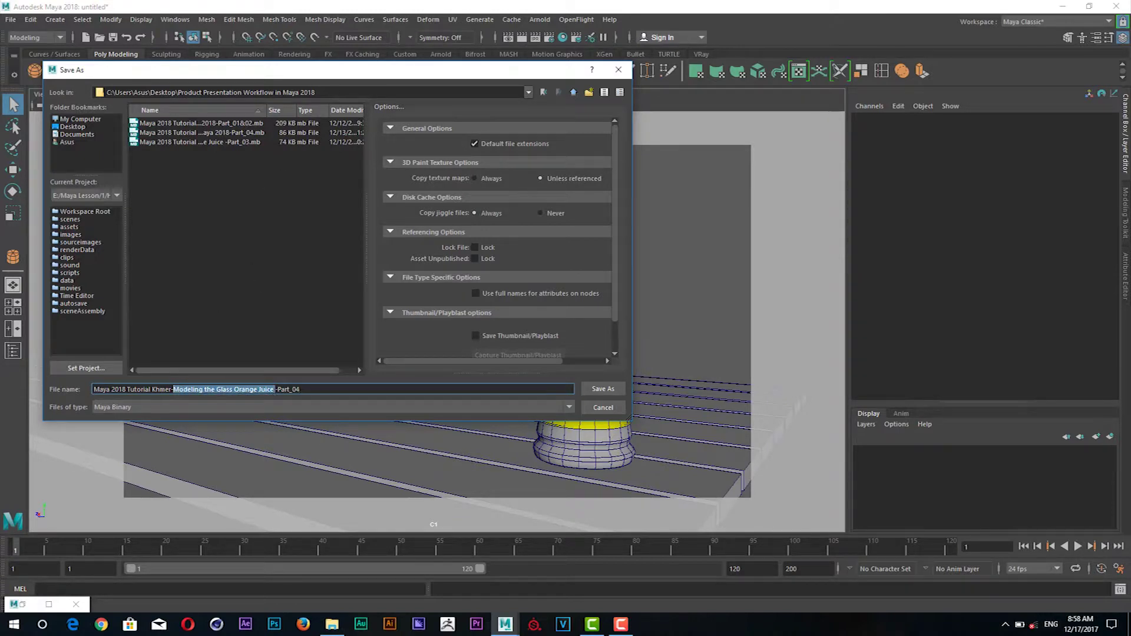
{"action": "left_click_drag", "start_coordinate": [316, 93], "coordinate": [202, 93]}
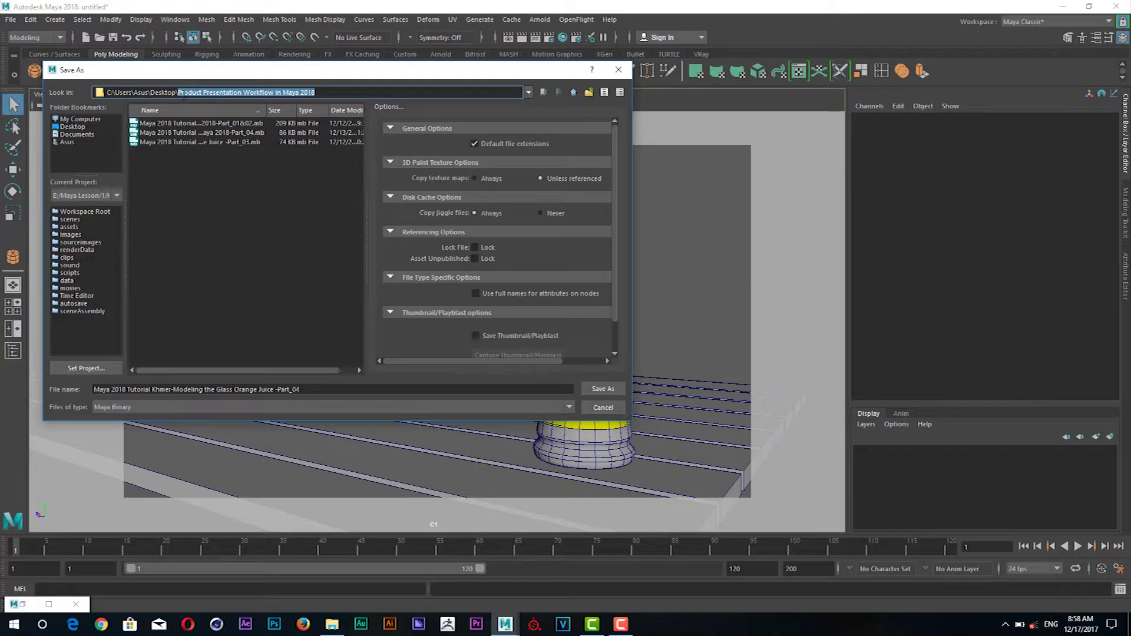
{"action": "left_click", "coordinate": [279, 393]}
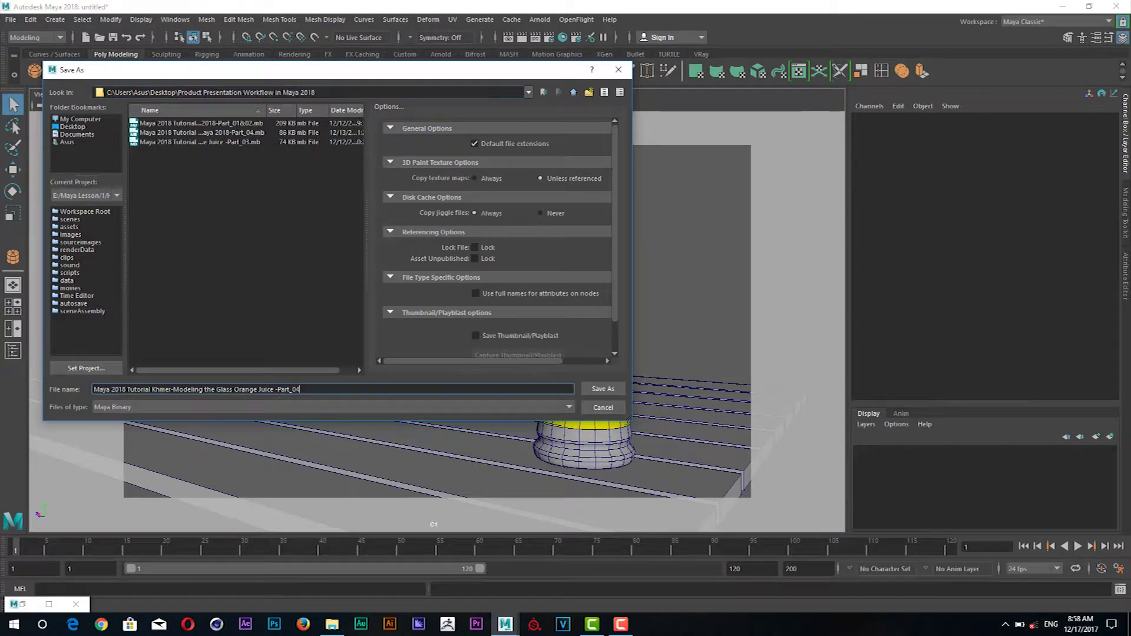
{"action": "left_click_drag", "start_coordinate": [244, 390], "coordinate": [178, 390]}
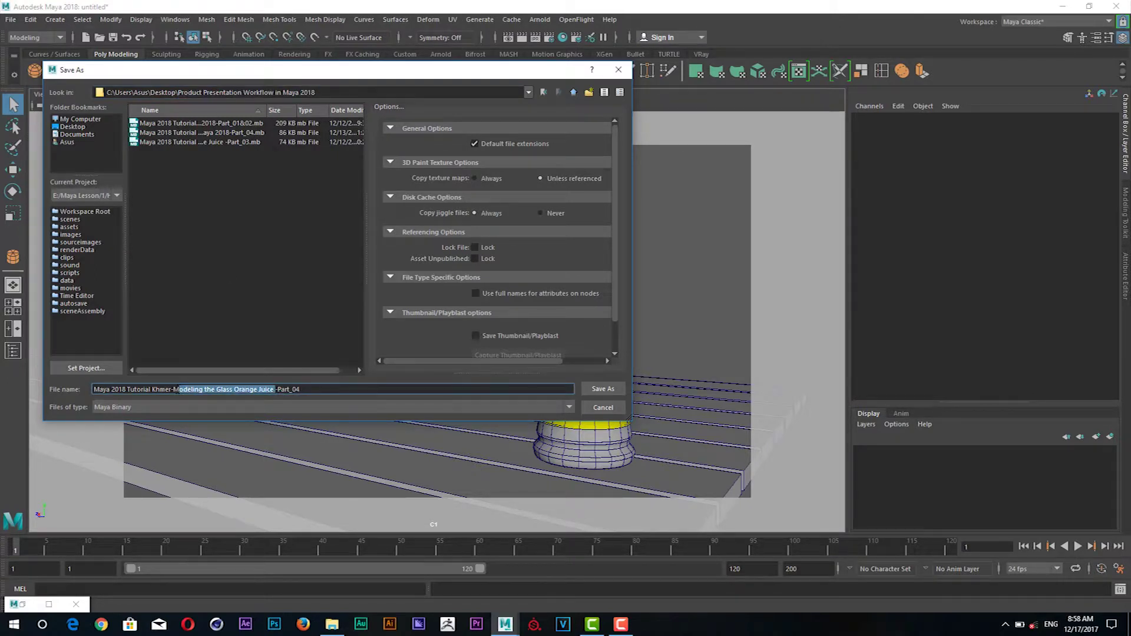
{"action": "type", "text": "Product Presentation Workflow in Maya 2018"}
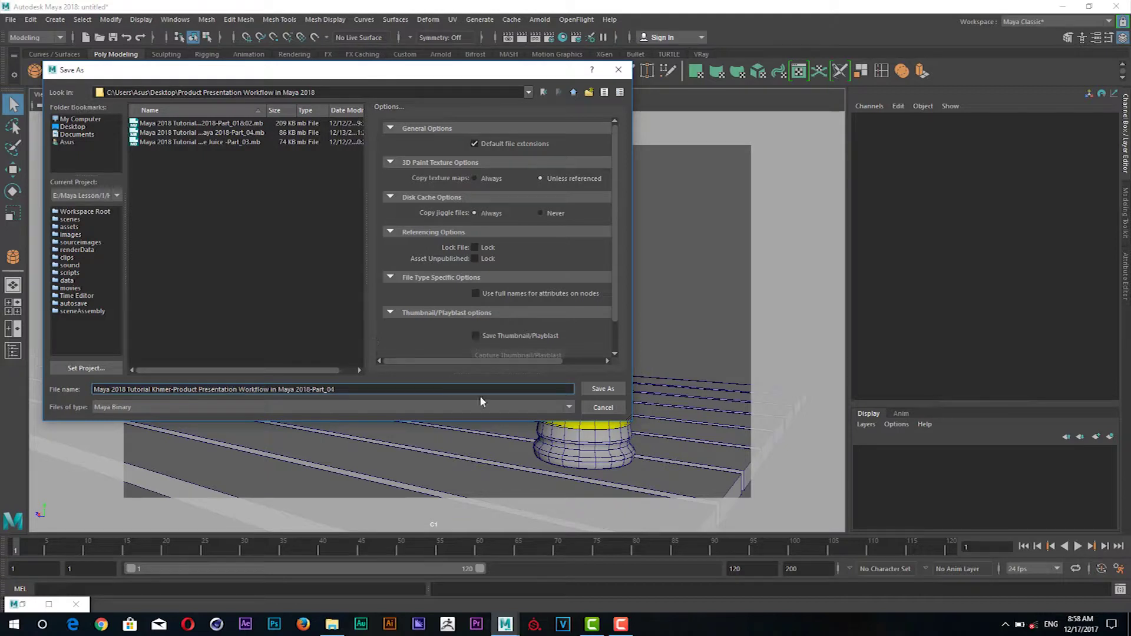
{"action": "left_click", "coordinate": [607, 393]}
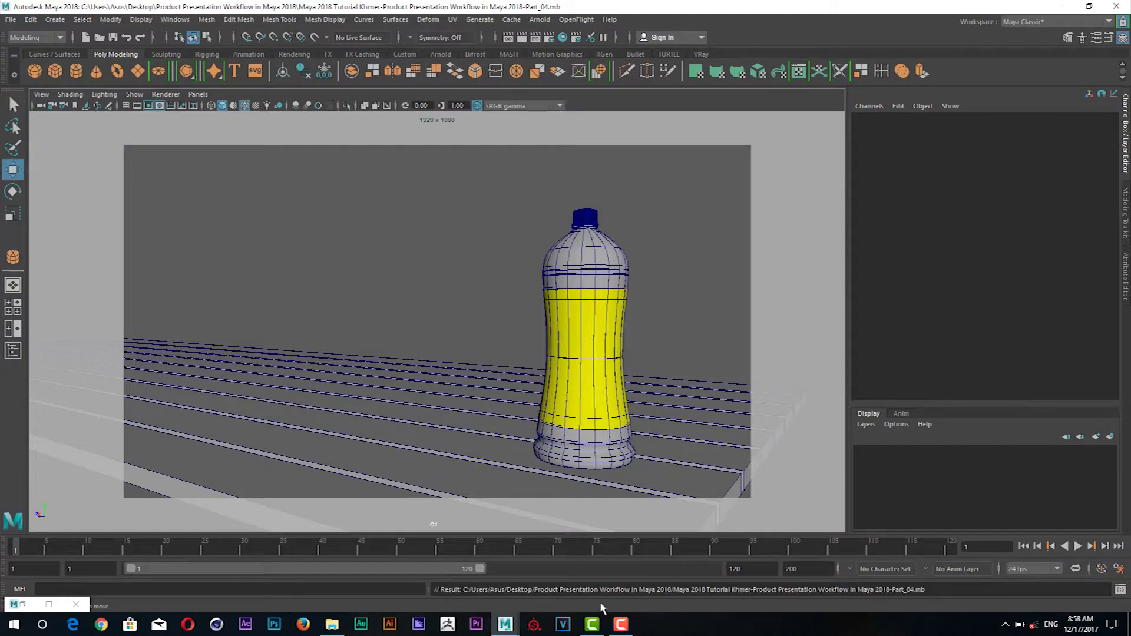
Open the Part_03 glass of orange juice scene without saving the current one.
{"action": "mouse_move", "coordinate": [504, 624]}
{"action": "left_click", "coordinate": [686, 568]}
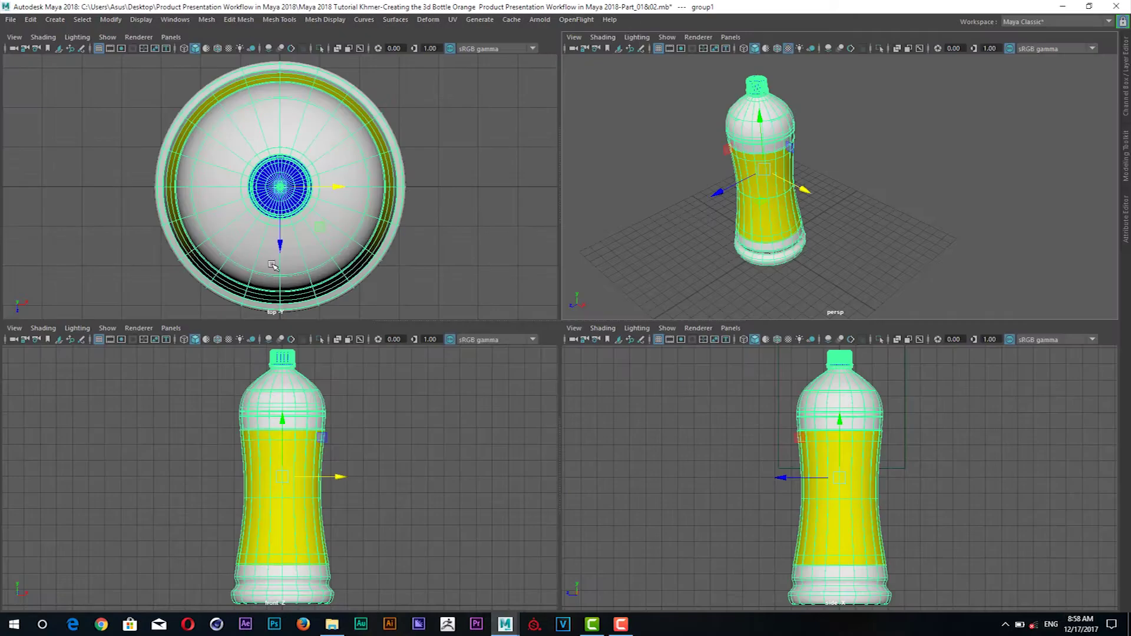
{"action": "left_click", "coordinate": [10, 19]}
{"action": "left_click", "coordinate": [36, 43]}
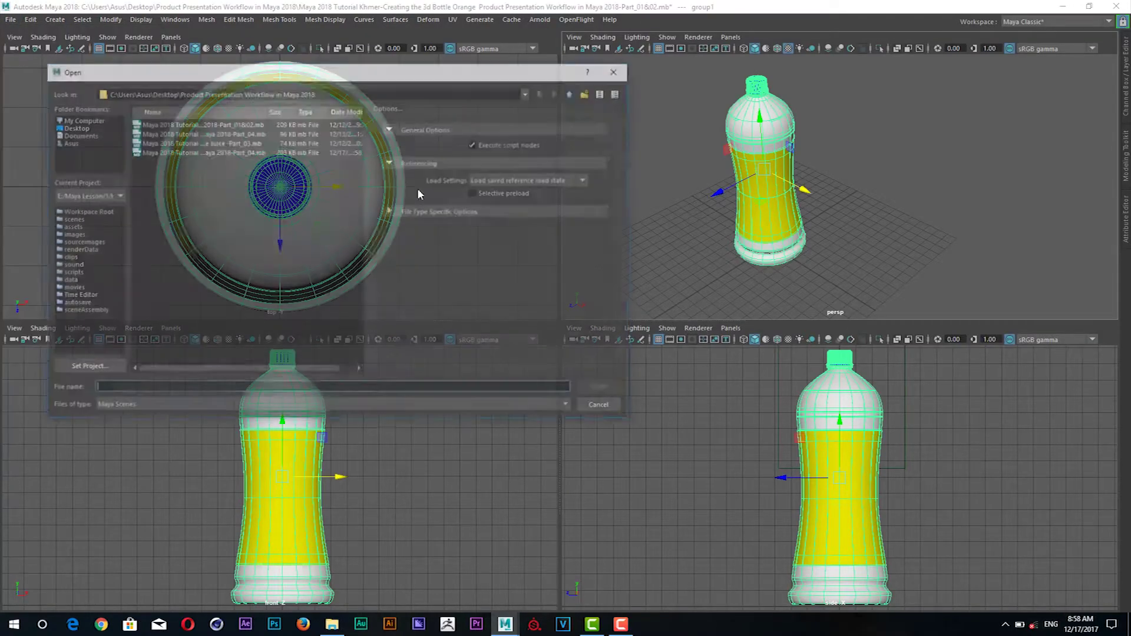
{"action": "left_click", "coordinate": [211, 134]}
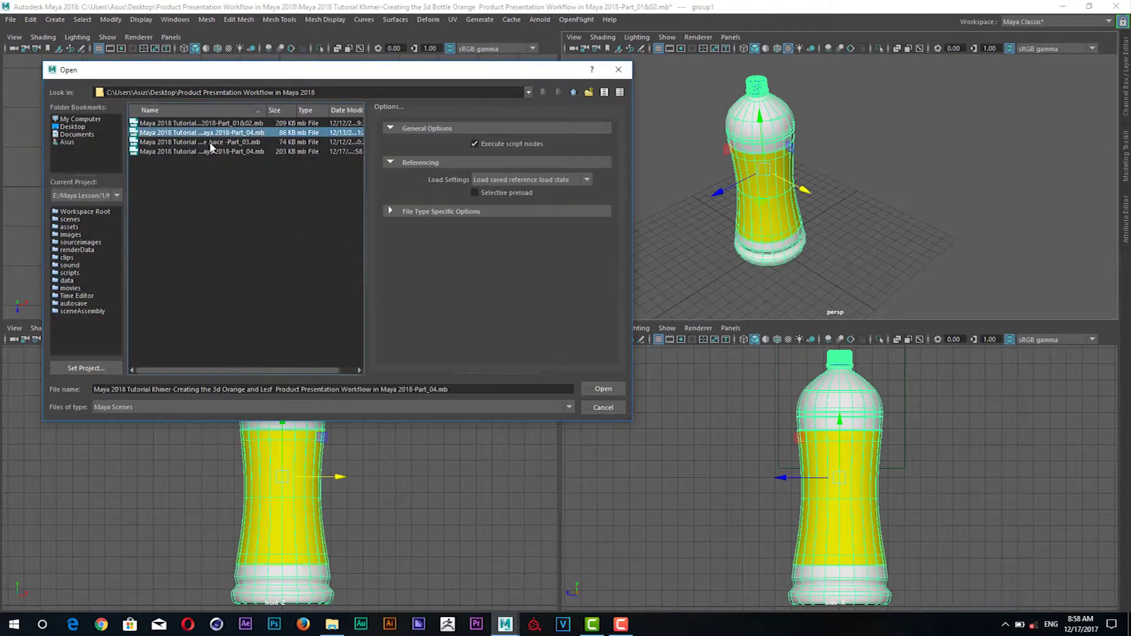
{"action": "left_click", "coordinate": [224, 135]}
{"action": "double_click", "coordinate": [223, 141]}
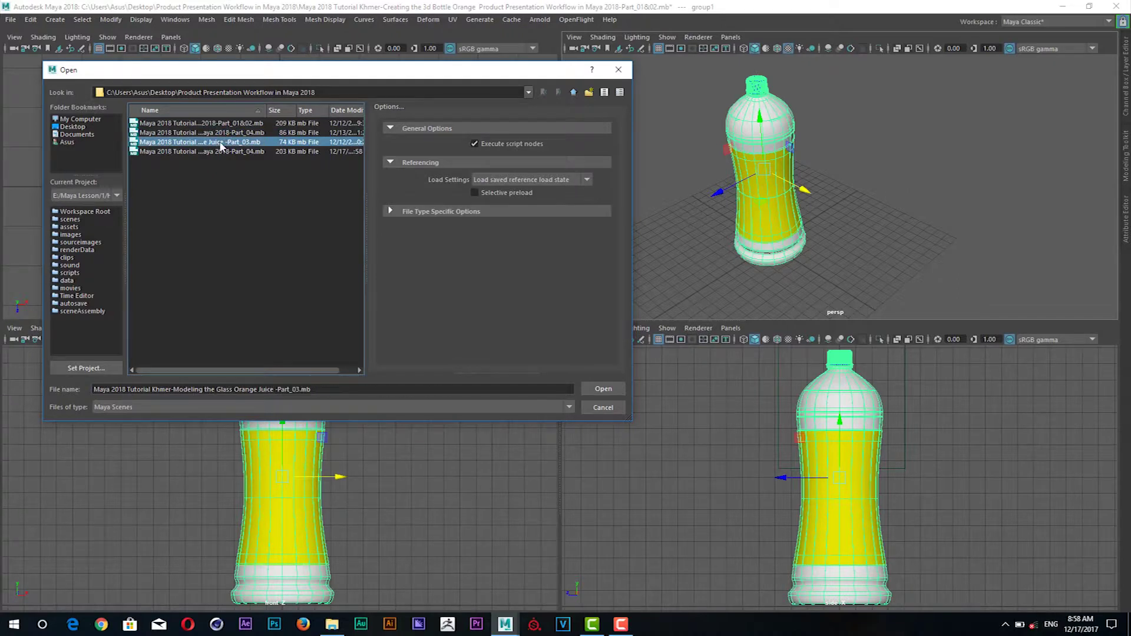
{"action": "left_click", "coordinate": [566, 323]}
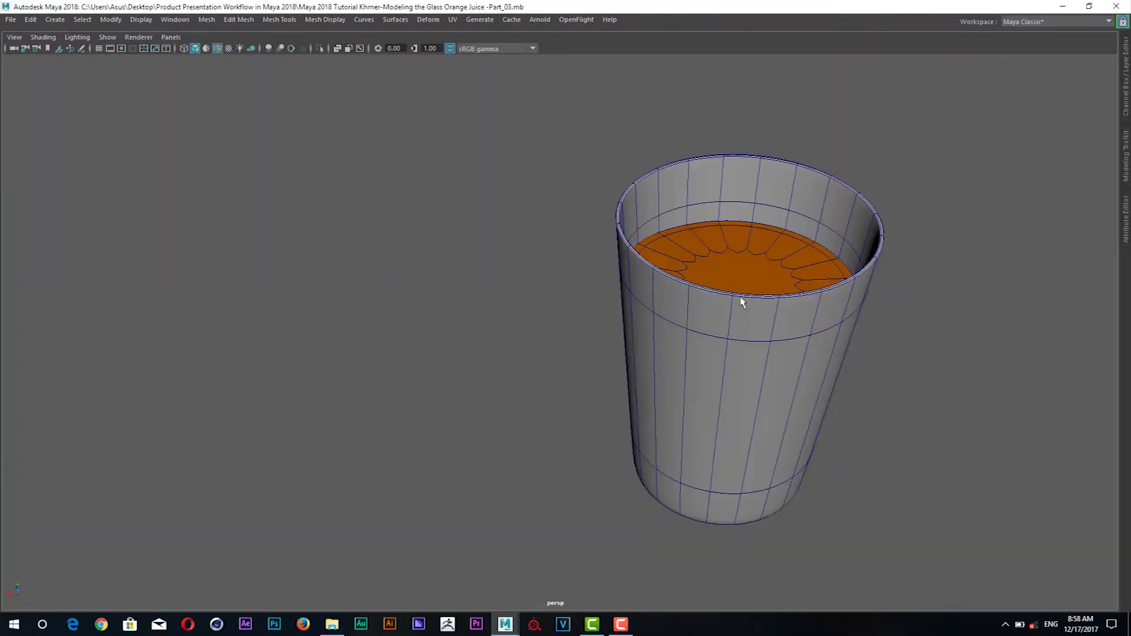
Select the glass and orange juice surface and group them as group1.
{"action": "left_click", "coordinate": [737, 302]}
{"action": "left_click_drag", "start_coordinate": [677, 314], "coordinate": [682, 318]}
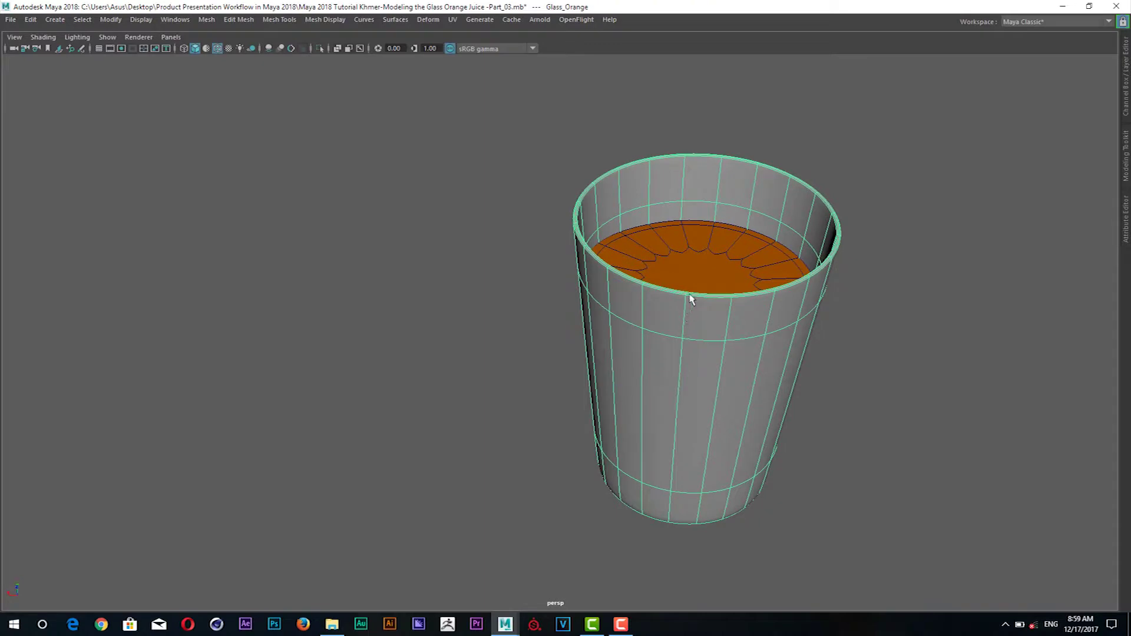
{"action": "left_click", "coordinate": [695, 279]}
{"action": "left_click", "coordinate": [676, 323]}
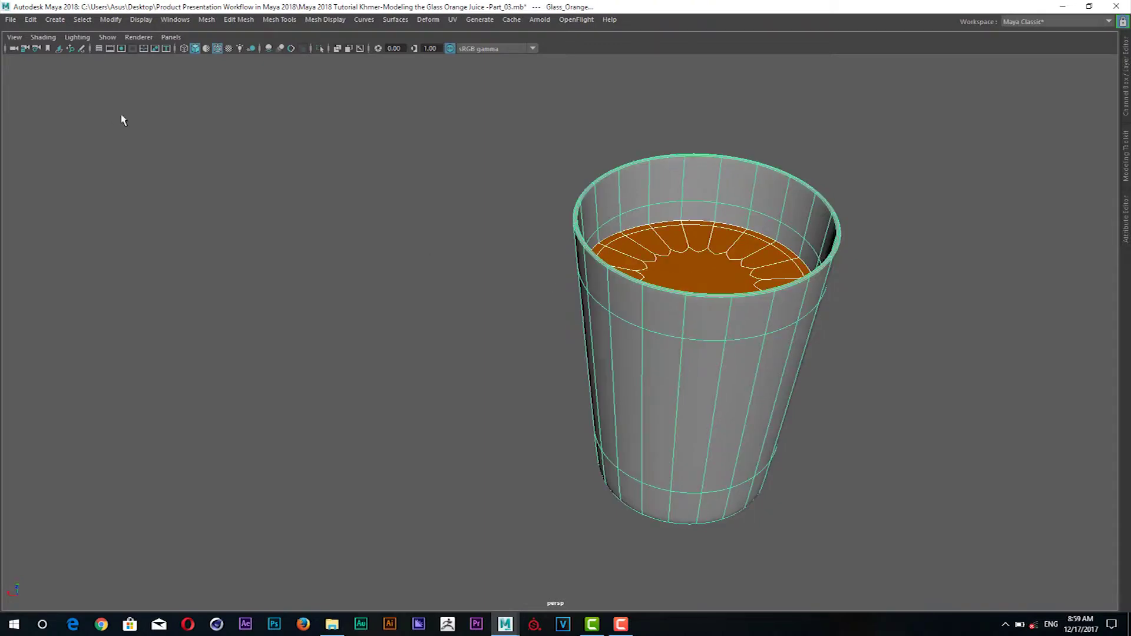
{"action": "left_click", "coordinate": [30, 19]}
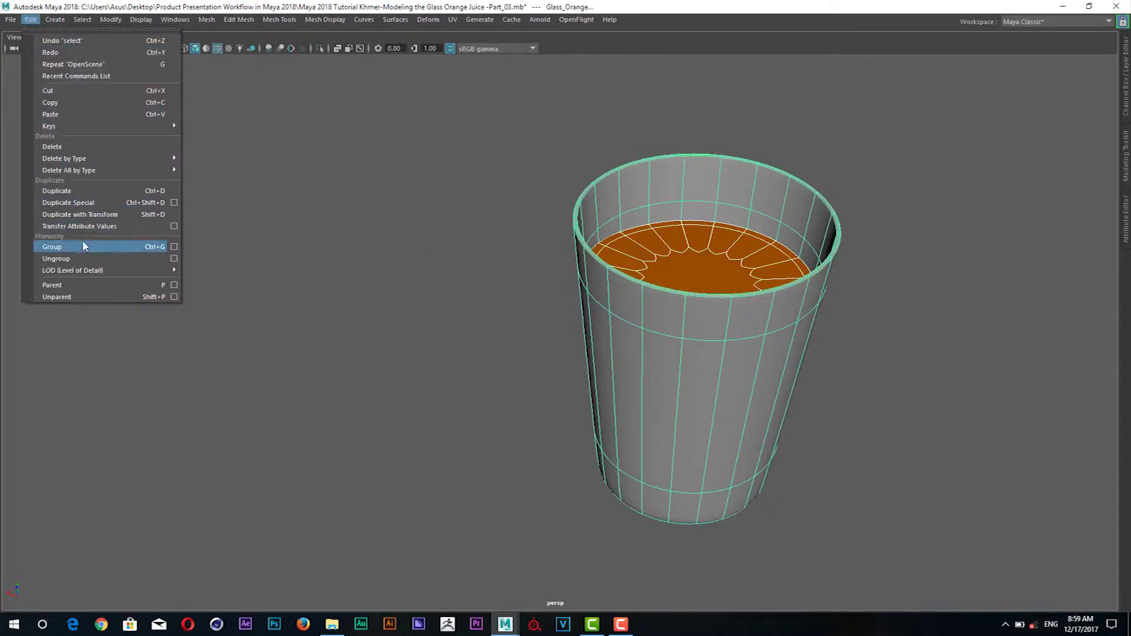
{"action": "left_click", "coordinate": [86, 248]}
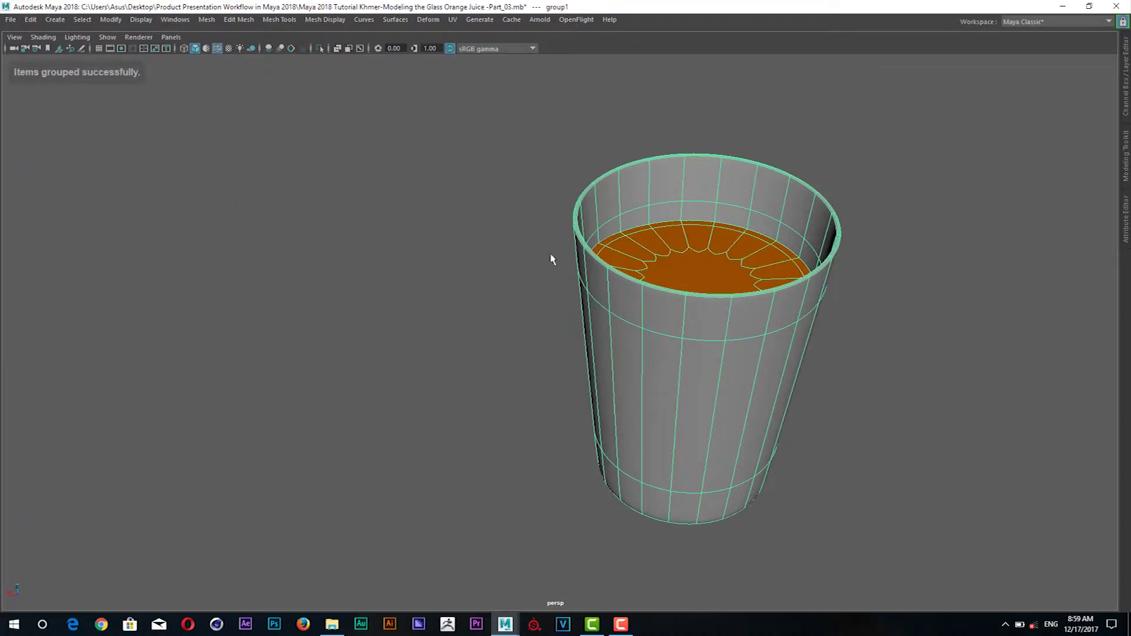
Centre the group's pivot, restore the full workspace, and switch to the bottle scene window.
{"action": "key", "text": "w"}
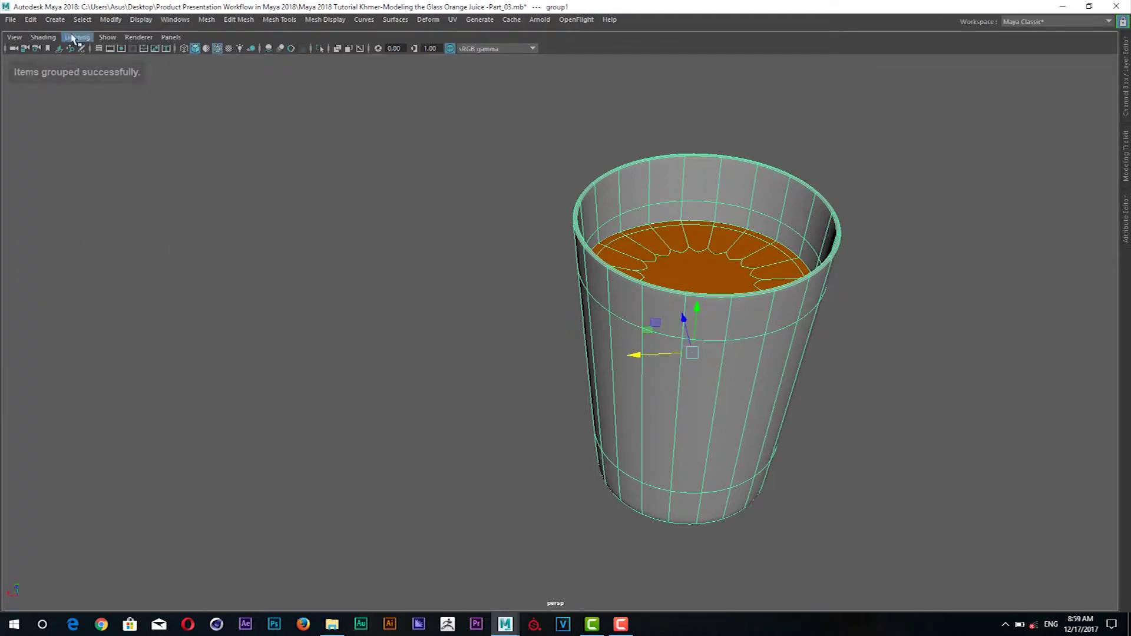
{"action": "left_click", "coordinate": [110, 20]}
{"action": "left_click", "coordinate": [149, 105]}
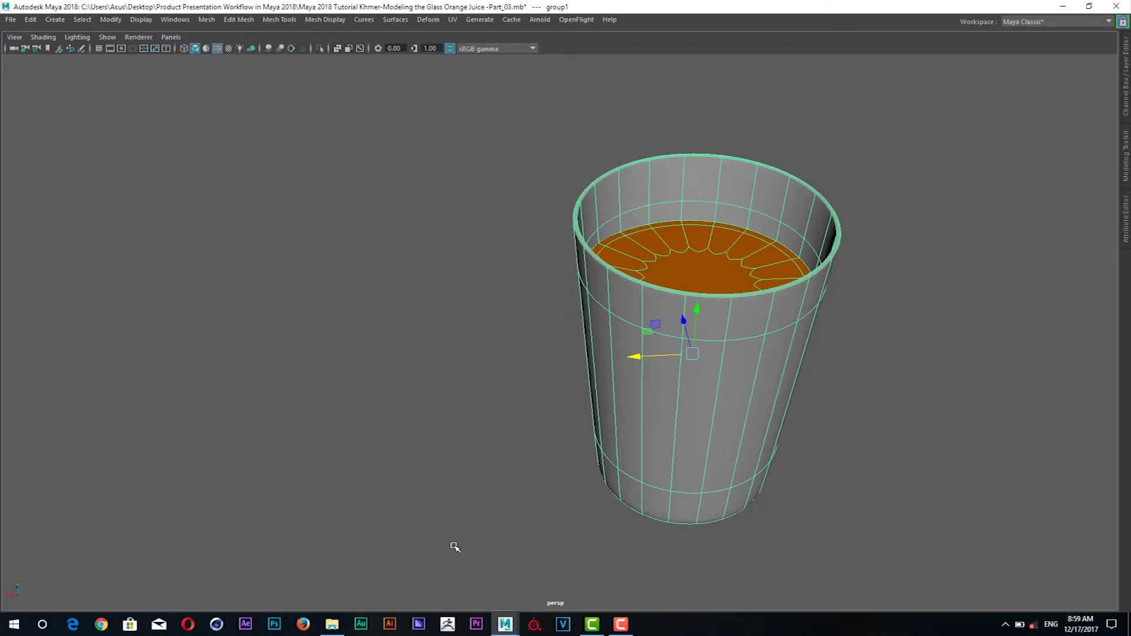
{"action": "key", "text": "ctrl+space"}
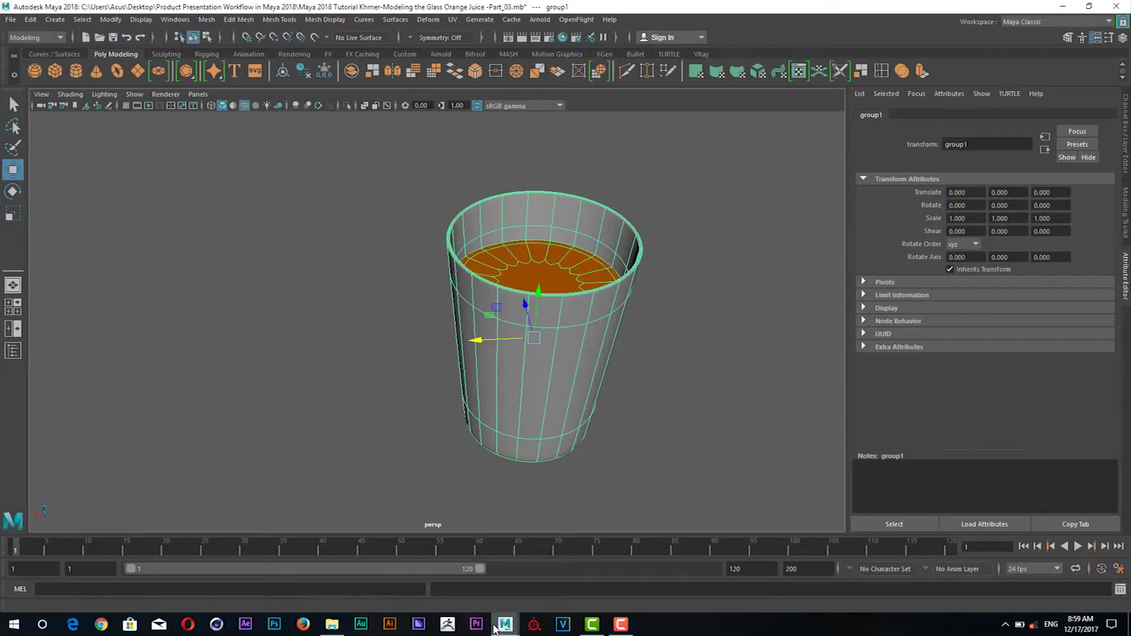
{"action": "left_click", "coordinate": [441, 574]}
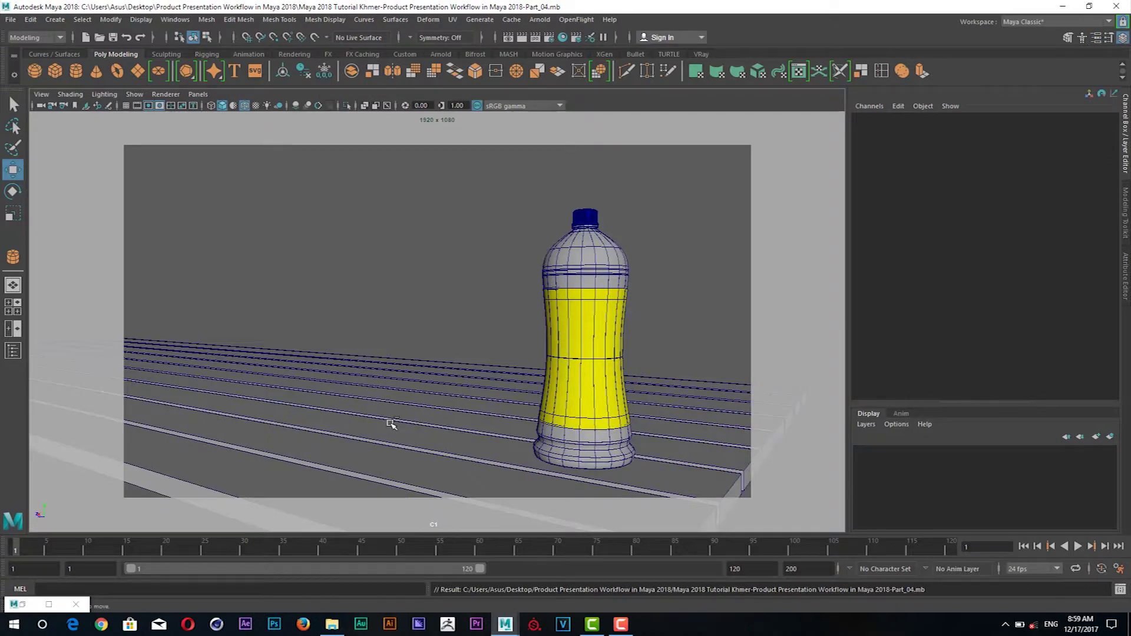
Paste the orange juice glass, group it, and move it across the table toward the bottle.
{"action": "key", "text": "space"}
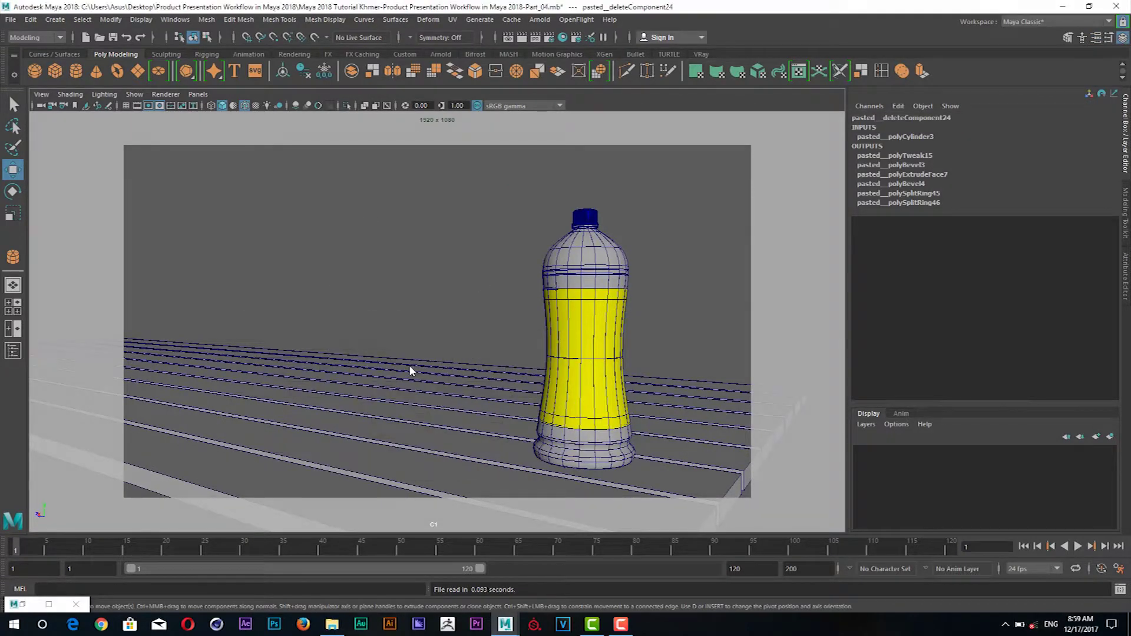
{"action": "left_click_drag", "start_coordinate": [409, 365], "coordinate": [383, 379]}
{"action": "left_click", "coordinate": [386, 376]}
{"action": "key", "text": "ctrl+g"}
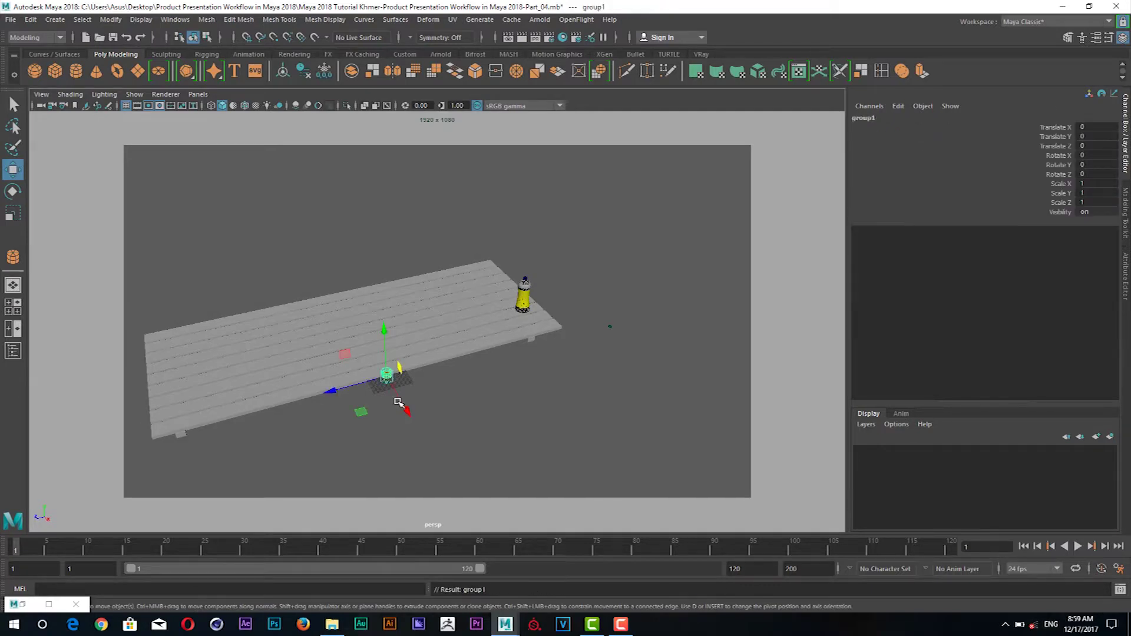
{"action": "left_click_drag", "start_coordinate": [360, 414], "coordinate": [474, 353]}
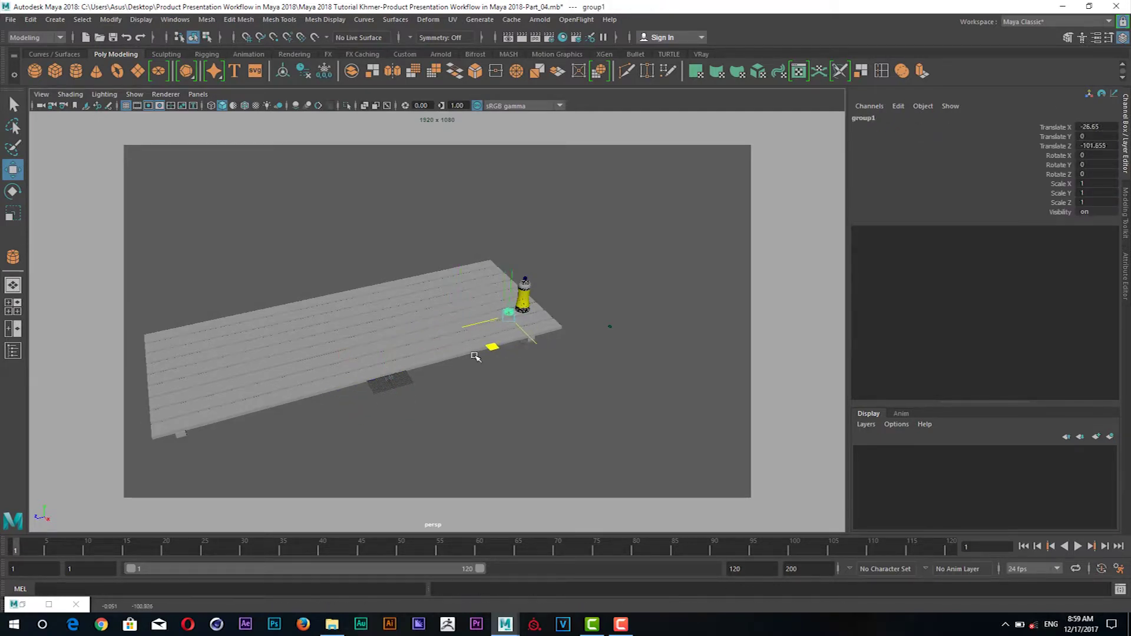
In front view, raise the glass to sit beside the bottle.
{"action": "key", "text": "space"}
{"action": "left_click", "coordinate": [524, 348]}
{"action": "left_click_drag", "start_coordinate": [497, 376], "coordinate": [510, 389]}
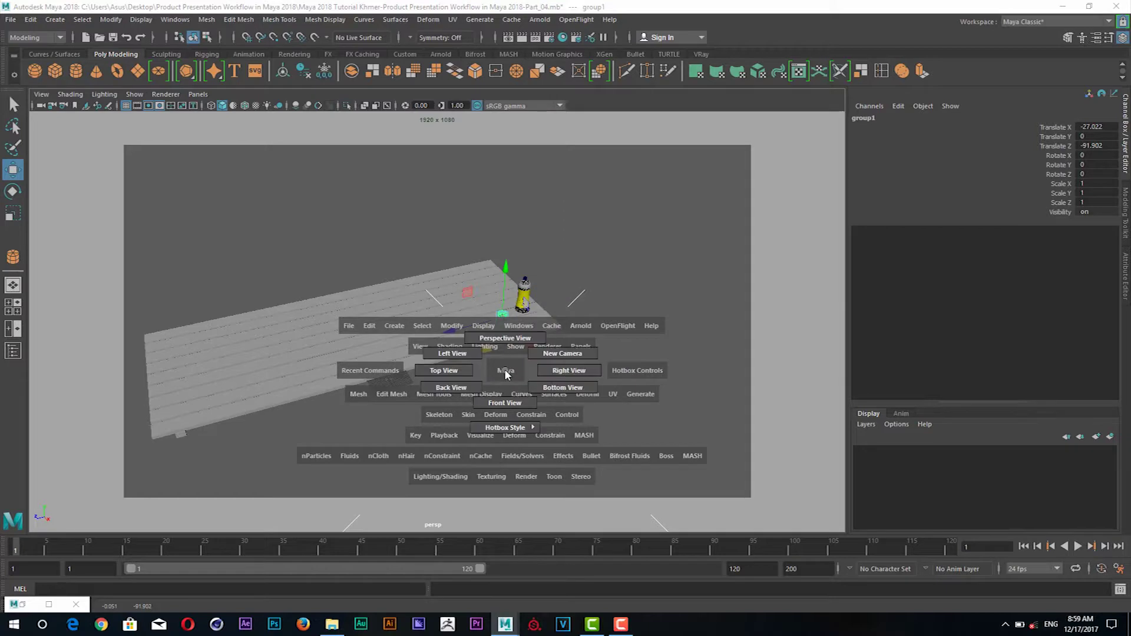
{"action": "scroll", "scroll_direction": "up", "scroll_amount": 3}
{"action": "scroll", "scroll_direction": "up", "scroll_amount": 3}
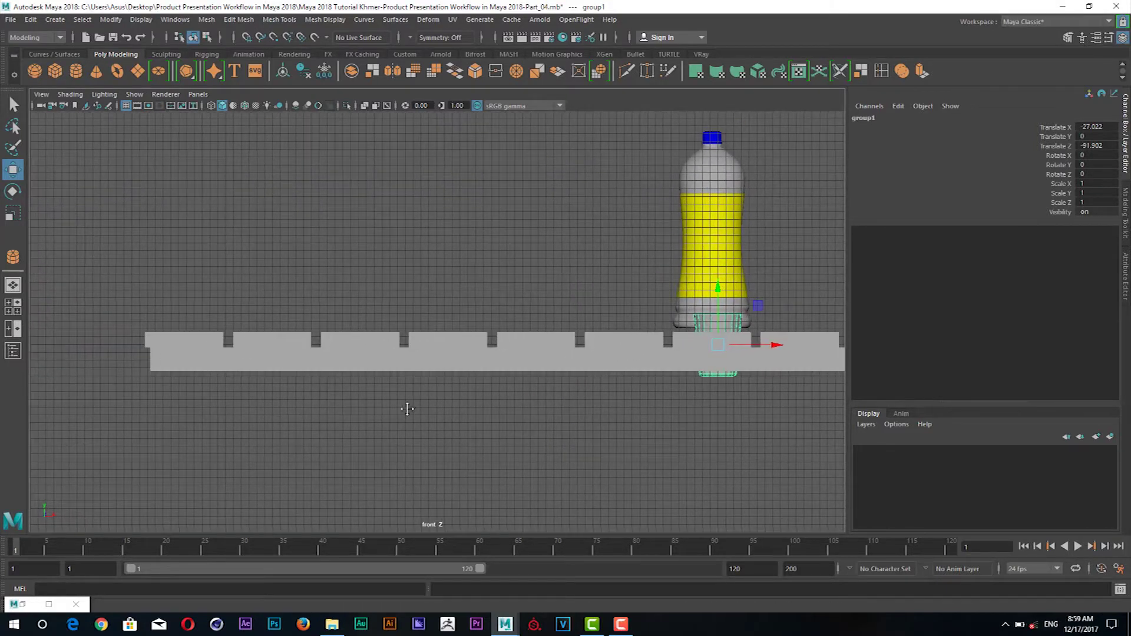
{"action": "scroll", "scroll_direction": "up", "scroll_amount": 3}
{"action": "left_click_drag", "start_coordinate": [601, 361], "coordinate": [645, 342]}
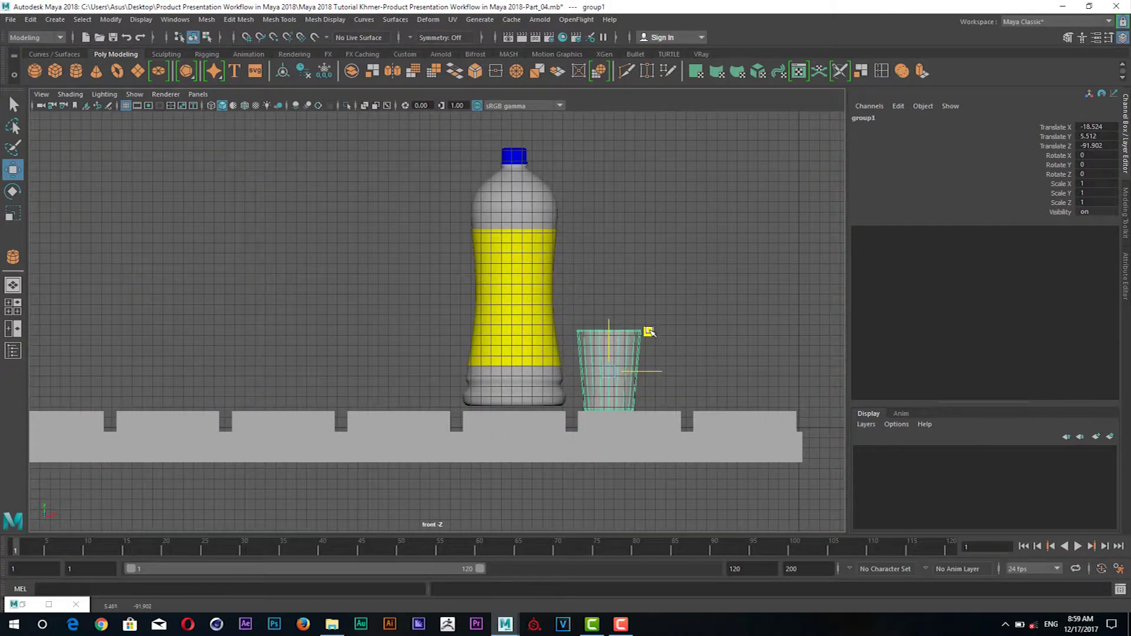
{"action": "scroll", "scroll_direction": "up", "scroll_amount": 3}
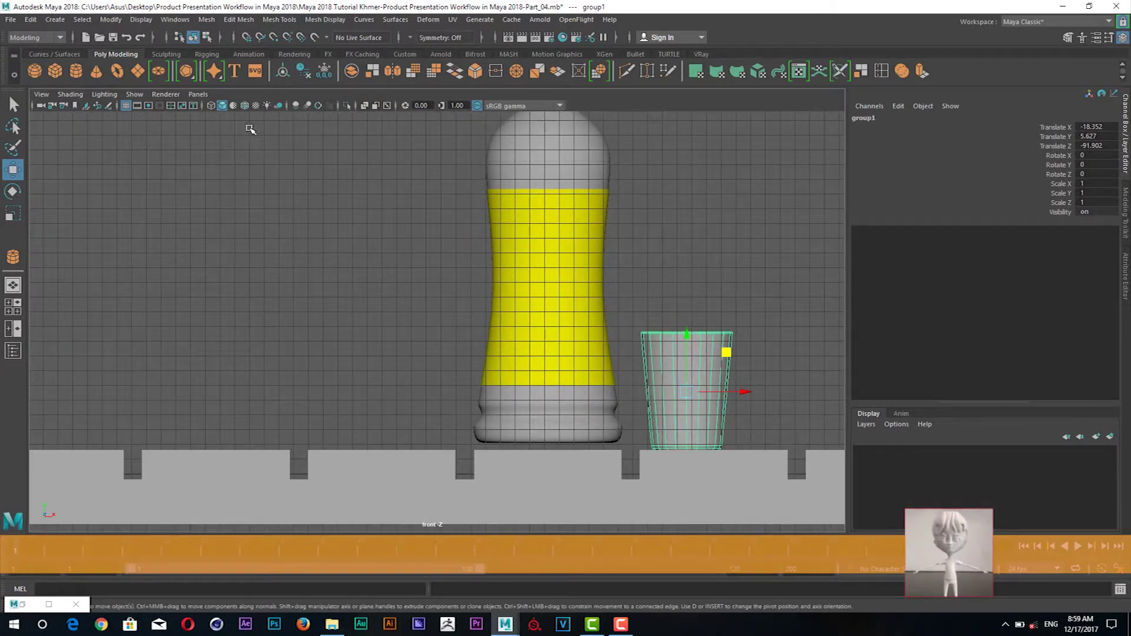
With wireframe on shaded, lower the bottle's group onto the tray.
{"action": "left_click", "coordinate": [245, 105]}
{"action": "left_click_drag", "start_coordinate": [381, 337], "coordinate": [197, 295]}
{"action": "left_click", "coordinate": [365, 312]}
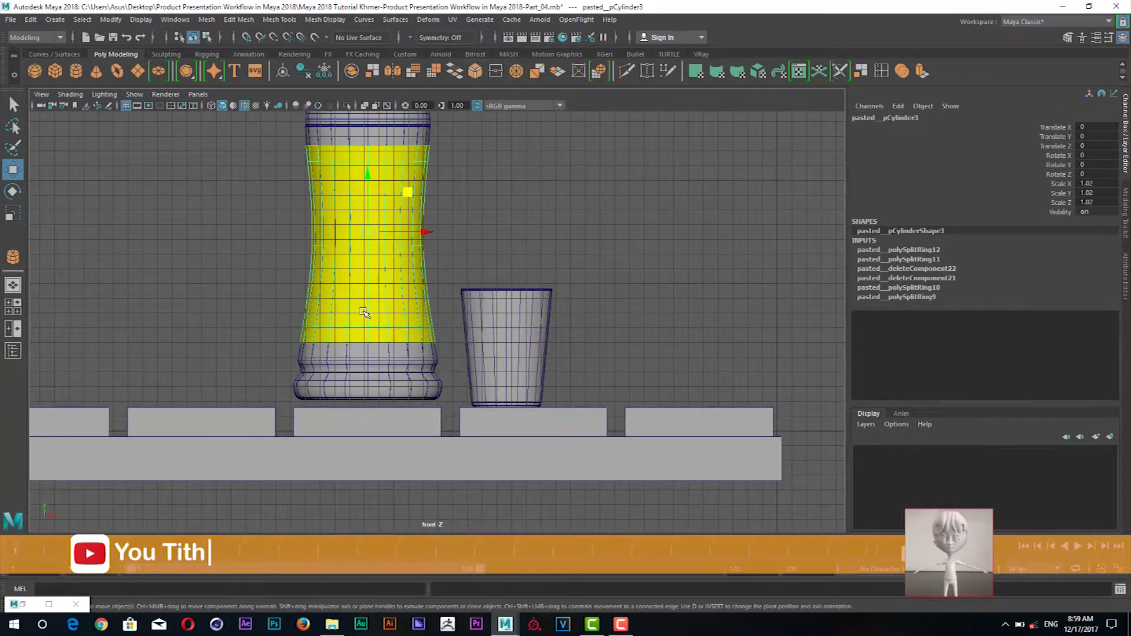
{"action": "key", "text": "Up"}
{"action": "key", "text": "Up"}
{"action": "left_click_drag", "start_coordinate": [367, 171], "coordinate": [369, 182]}
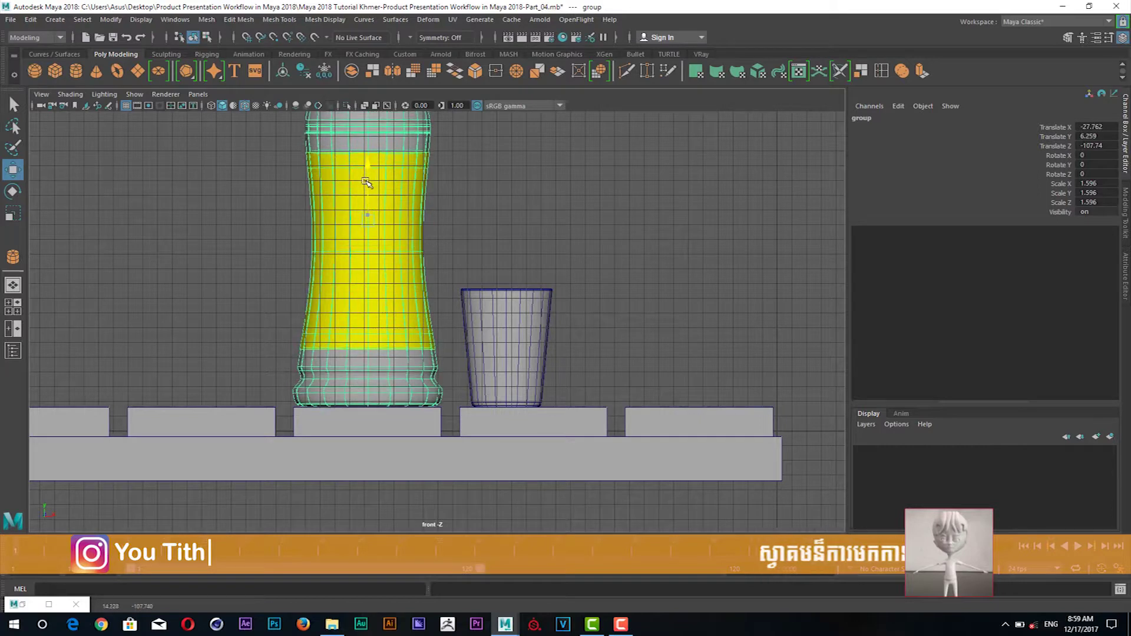
{"action": "left_click_drag", "start_coordinate": [475, 306], "coordinate": [330, 289]}
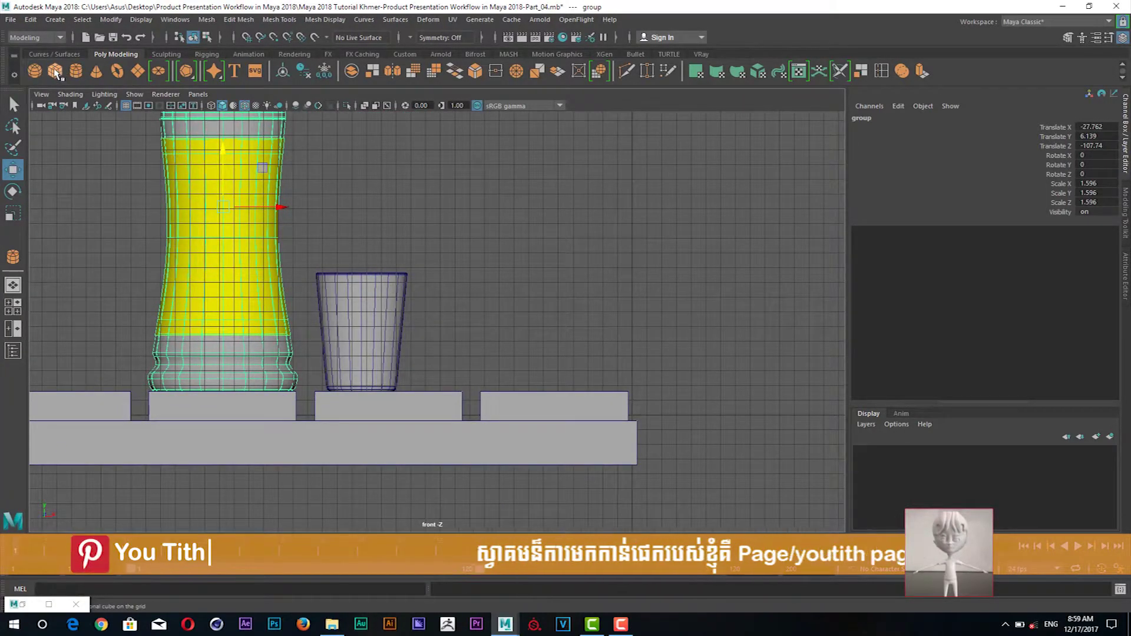
In perspective view, draw a polygon cylinder on the table by the bottle.
{"action": "left_click", "coordinate": [55, 71]}
{"action": "key", "text": "space"}
{"action": "left_click_drag", "start_coordinate": [345, 254], "coordinate": [346, 224]}
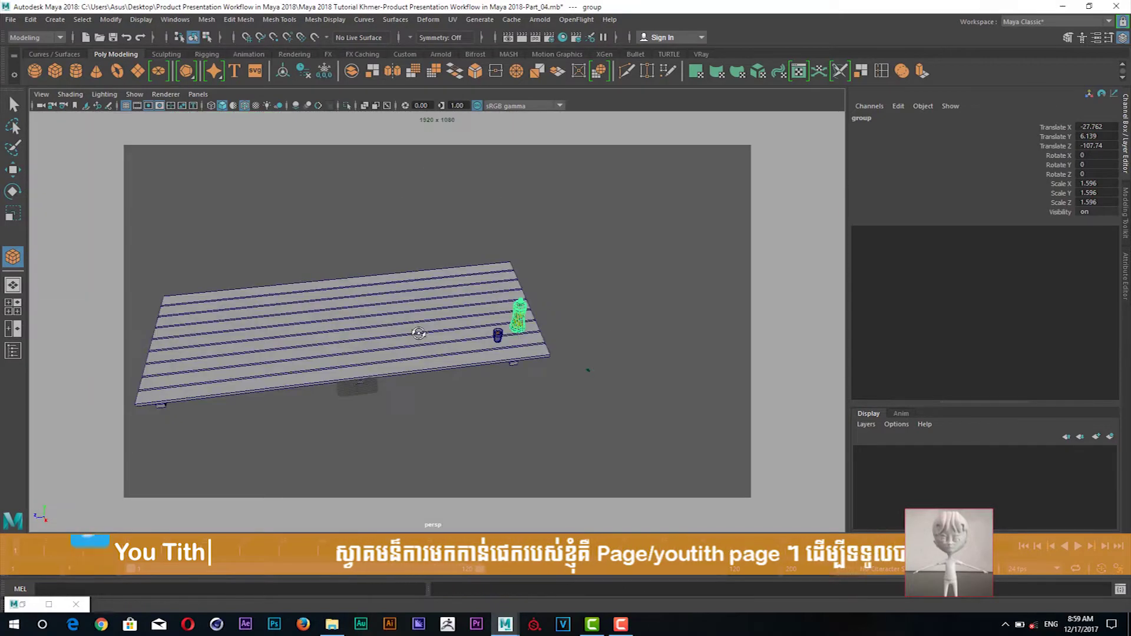
{"action": "left_click", "coordinate": [76, 72]}
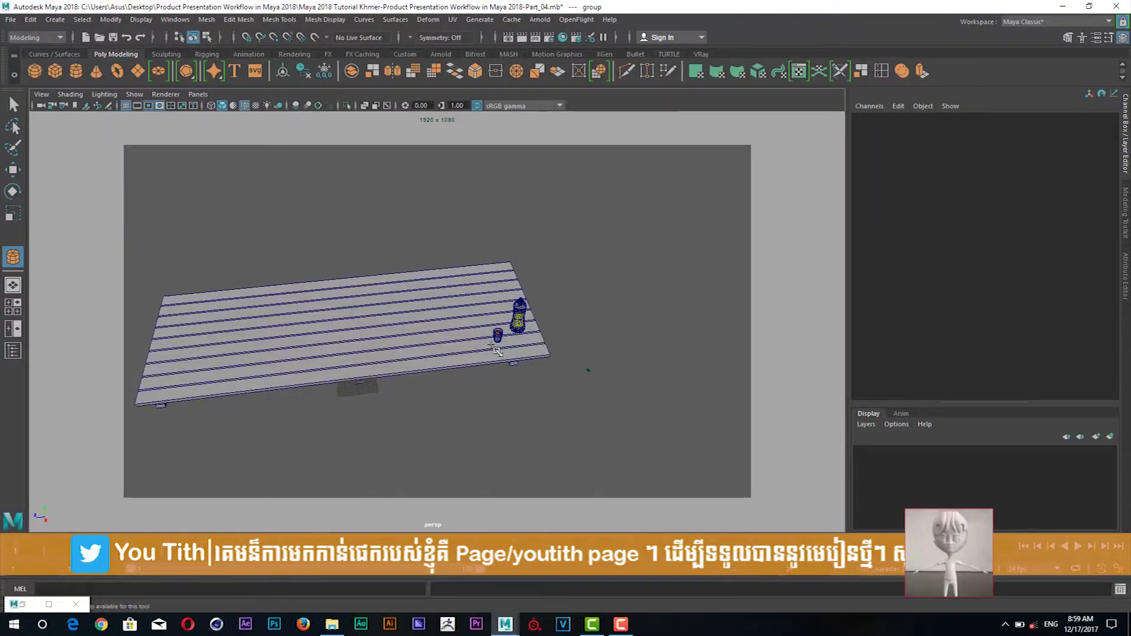
{"action": "left_click_drag", "start_coordinate": [501, 359], "coordinate": [551, 391]}
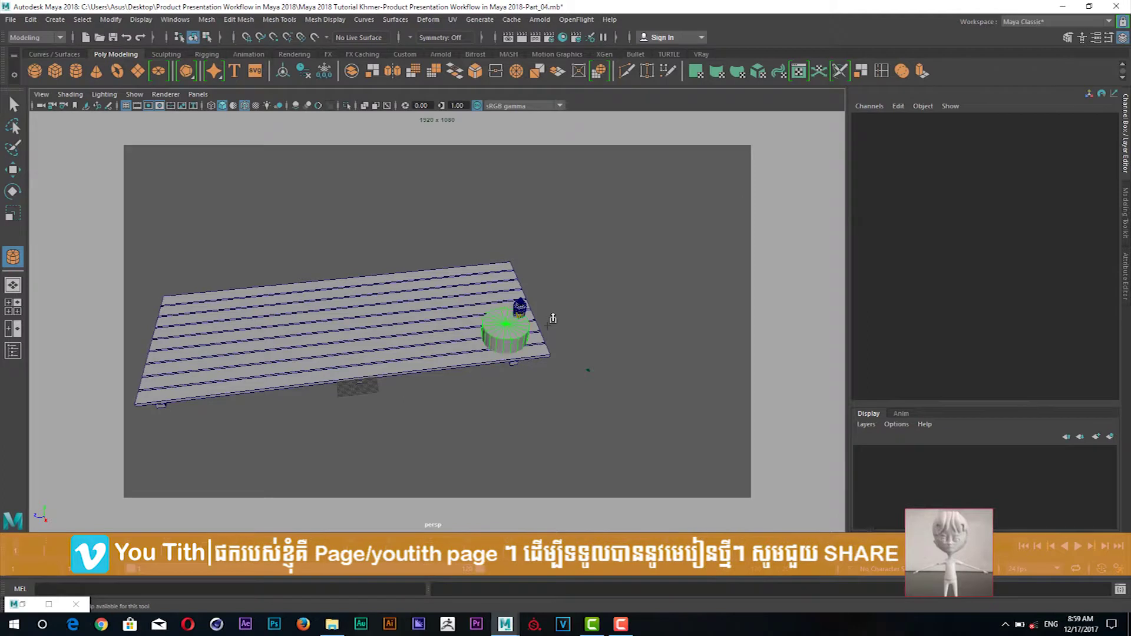
Set the cylinder height to 10 and, in X-ray front view, move it around bottle and glass.
{"action": "left_click", "coordinate": [551, 320]}
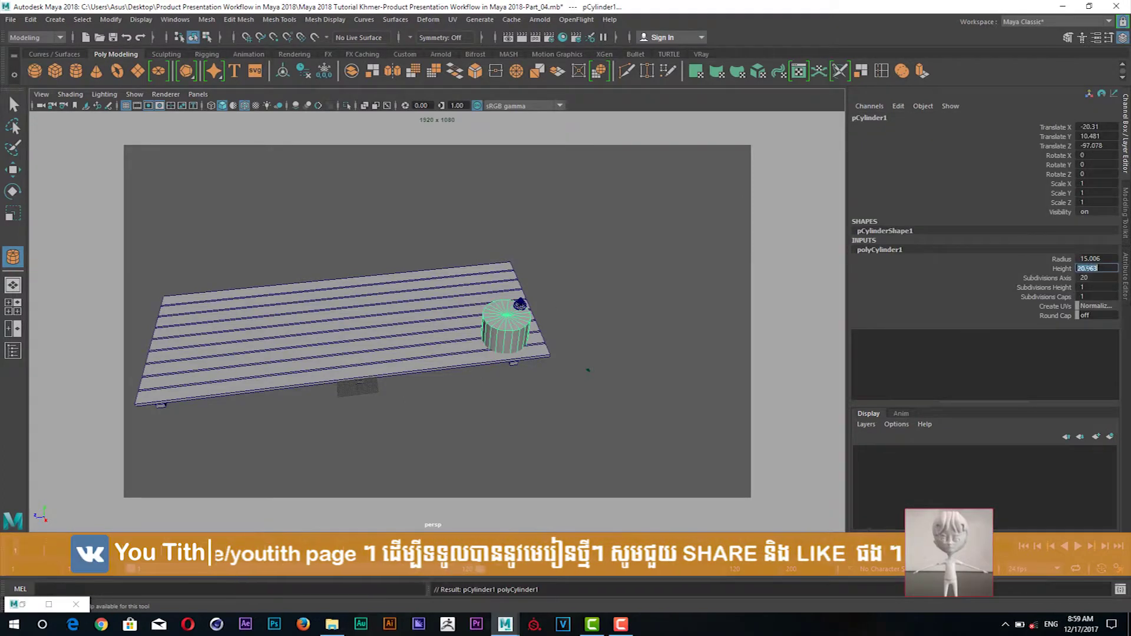
{"action": "type", "text": "10"}
{"action": "key", "text": "Return"}
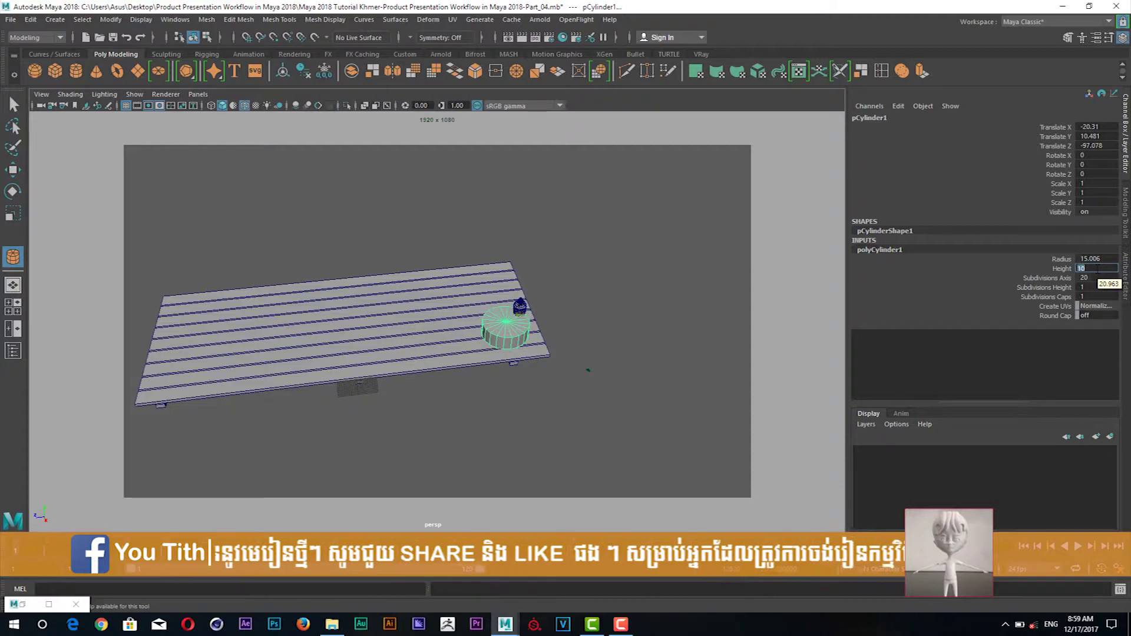
{"action": "key", "text": "space"}
{"action": "left_click_drag", "start_coordinate": [523, 335], "coordinate": [523, 364]}
{"action": "key", "text": "w"}
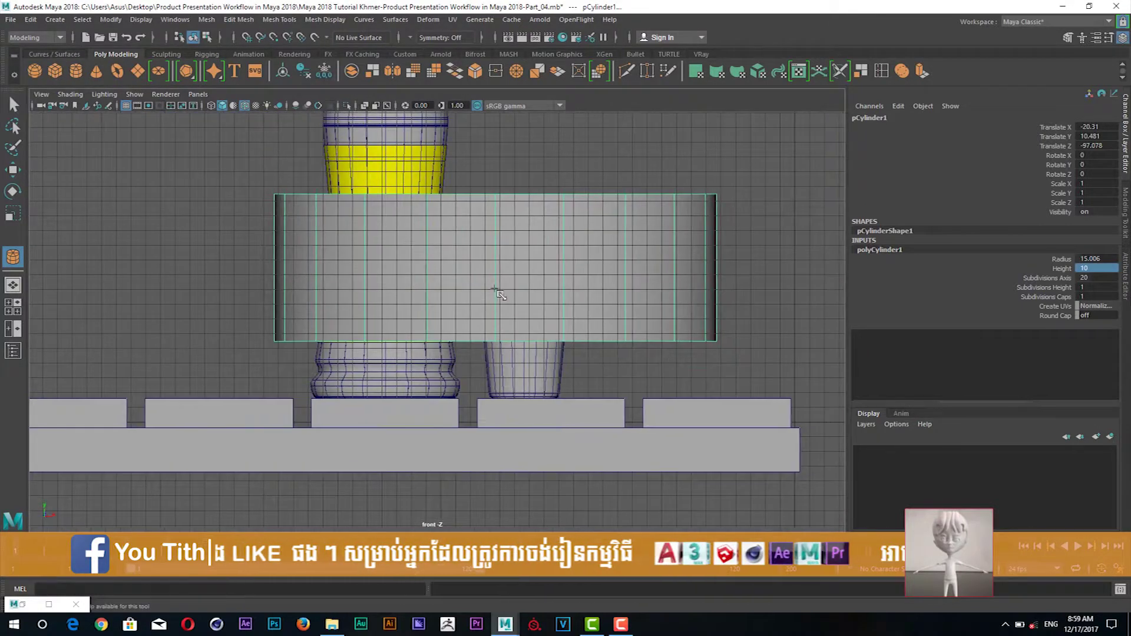
{"action": "key", "text": "alt+x"}
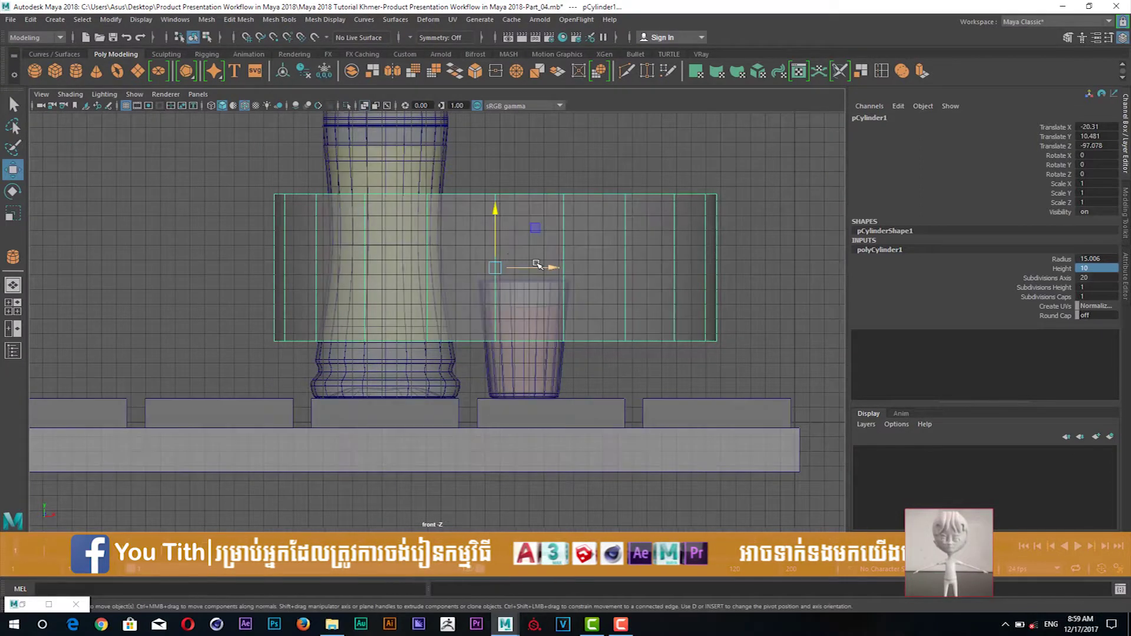
{"action": "left_click_drag", "start_coordinate": [534, 230], "coordinate": [589, 287]}
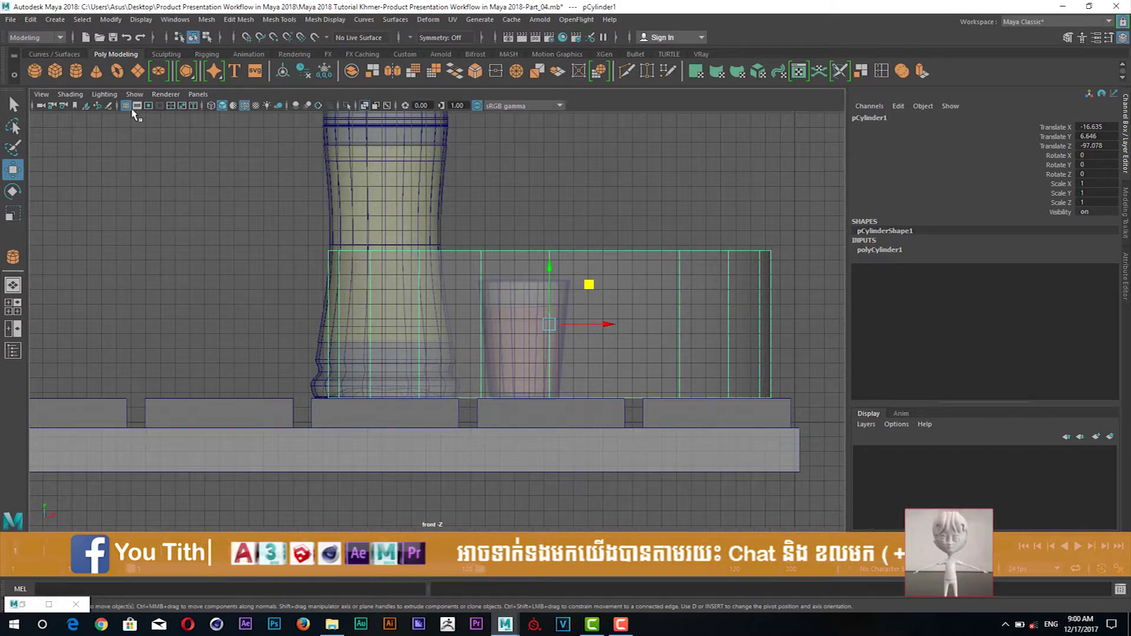
In wireframe, select the glass's group and scale it up to 1.228.
{"action": "left_click", "coordinate": [211, 105]}
{"action": "left_click", "coordinate": [518, 285]}
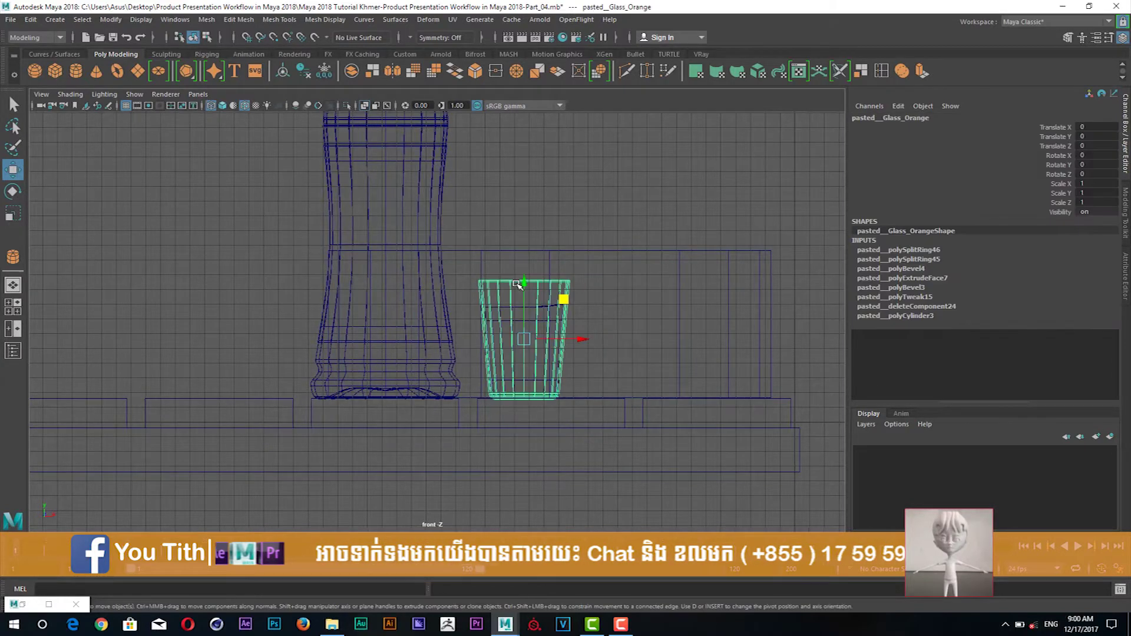
{"action": "key", "text": "Up"}
{"action": "key", "text": "r"}
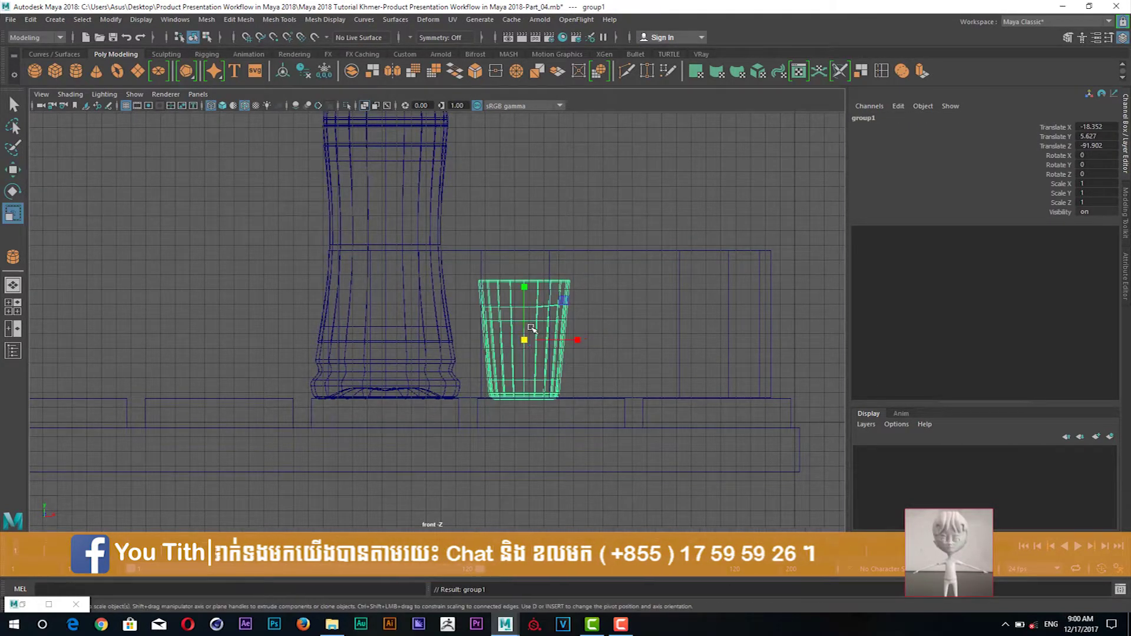
{"action": "left_click_drag", "start_coordinate": [524, 340], "coordinate": [541, 326]}
{"action": "key", "text": "w"}
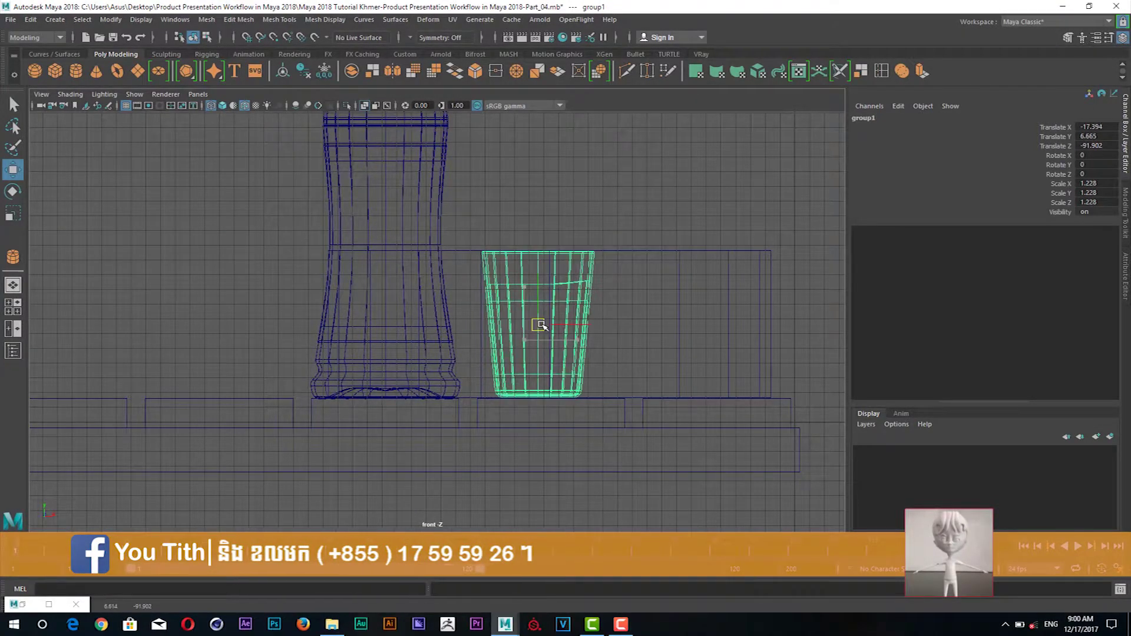
Reselect the cylinder and display its radius and height settings.
{"action": "left_click", "coordinate": [631, 271]}
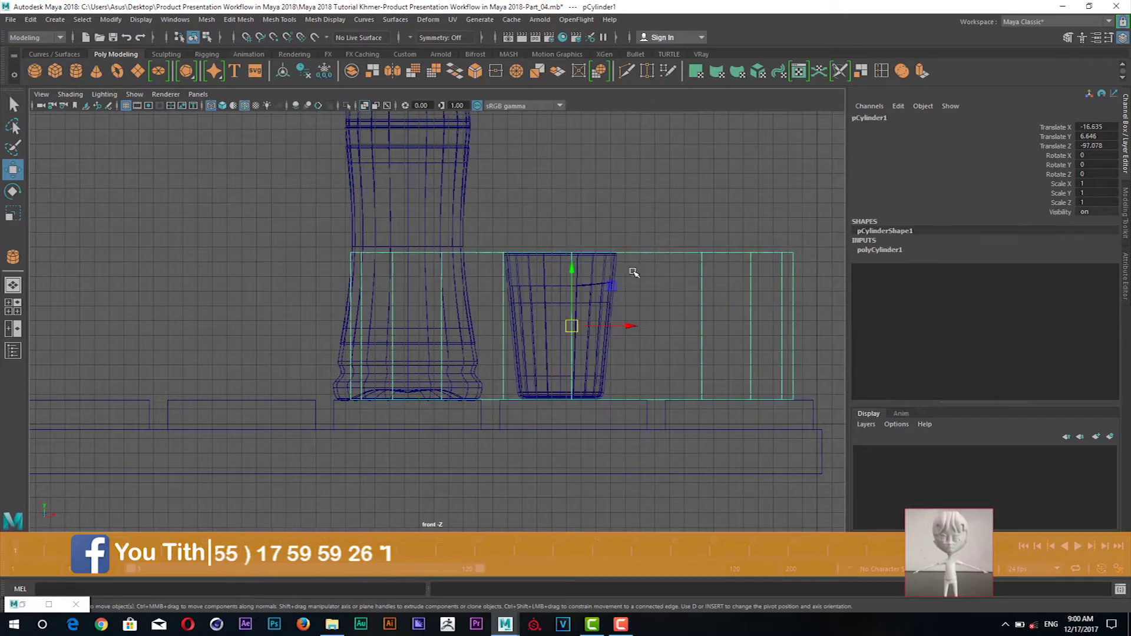
{"action": "left_click_drag", "start_coordinate": [550, 332], "coordinate": [572, 361]}
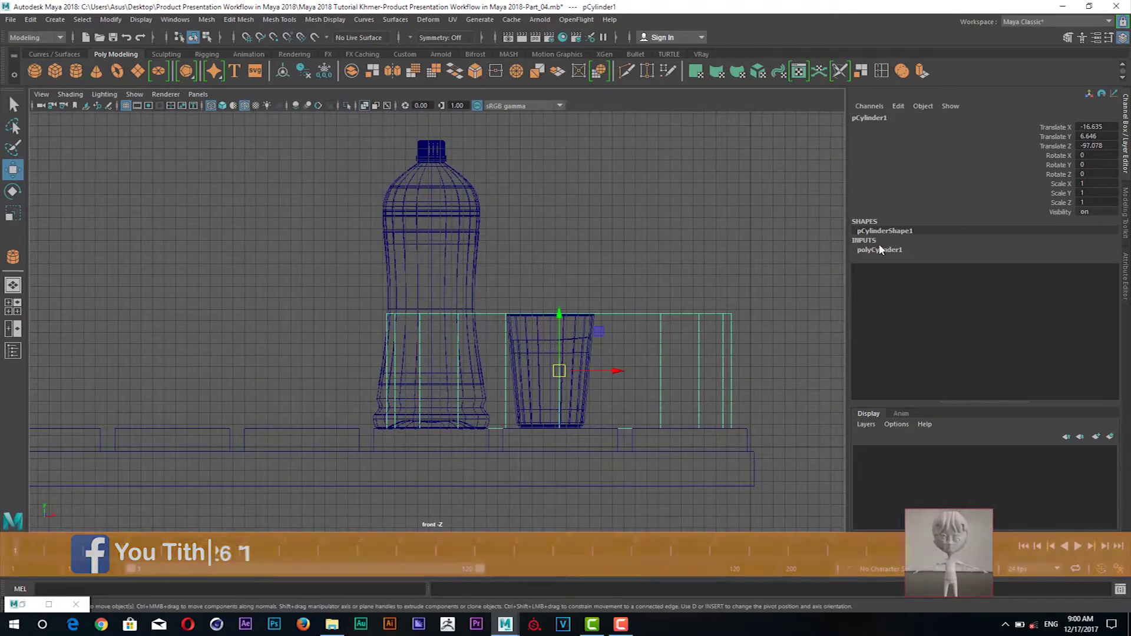
{"action": "left_click", "coordinate": [880, 250]}
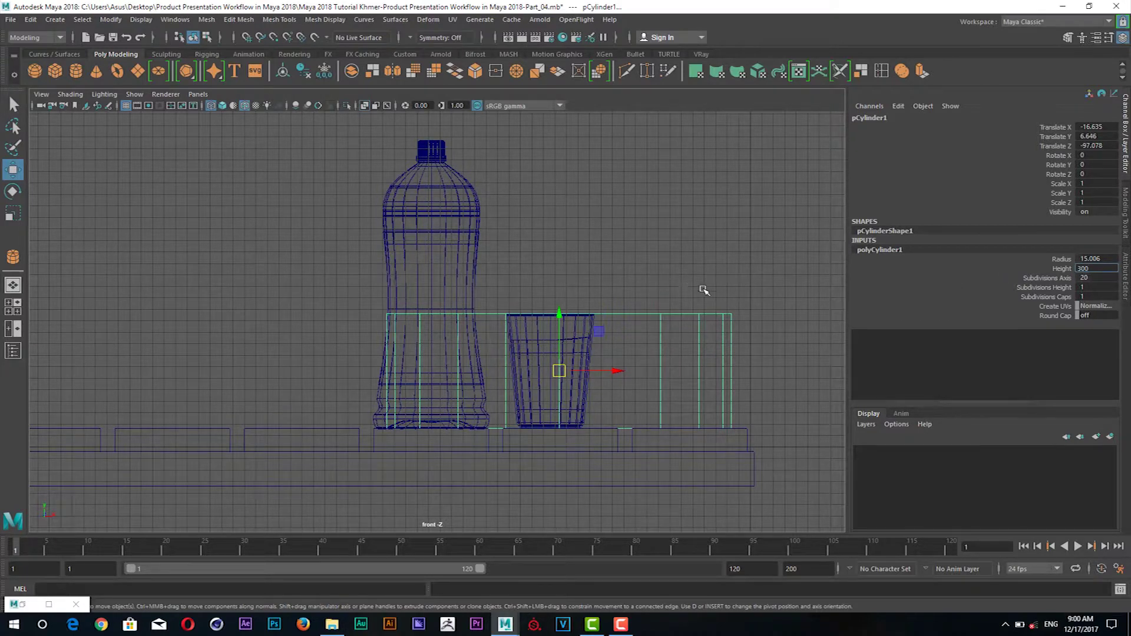
Confirm the outline cylinder's height of 30 and raise it higher in the front view.
{"action": "key", "text": "Return"}
{"action": "scroll", "scroll_direction": "down", "scroll_amount": 3}
{"action": "scroll", "scroll_direction": "down", "scroll_amount": 3}
{"action": "scroll", "scroll_direction": "up", "scroll_amount": 3}
{"action": "left_click_drag", "start_coordinate": [549, 319], "coordinate": [550, 206]}
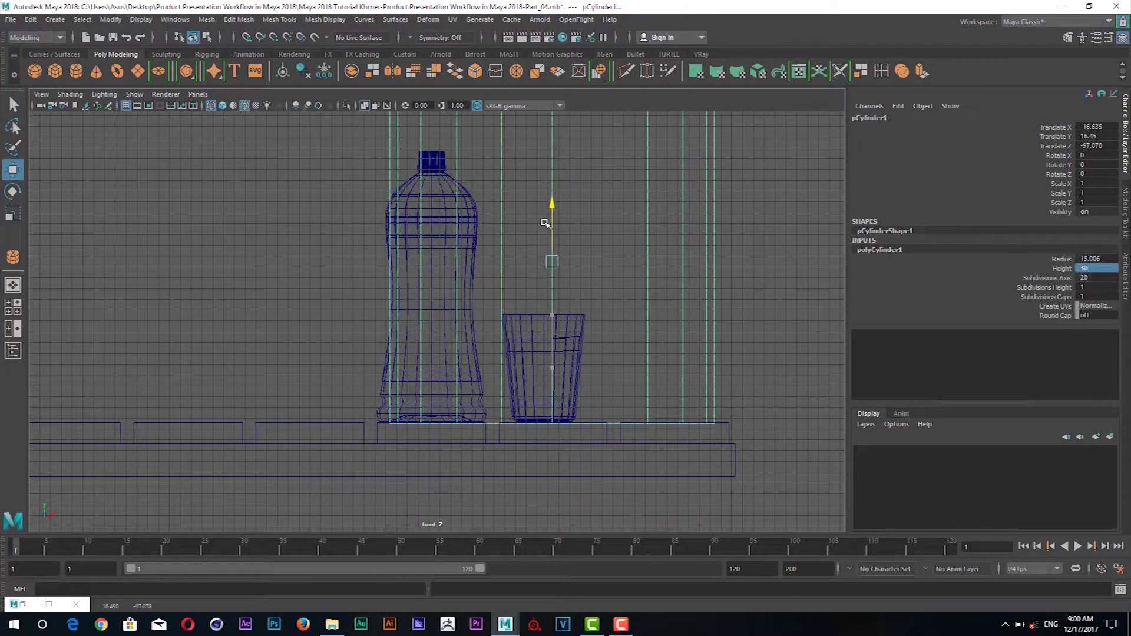
{"action": "left_click_drag", "start_coordinate": [529, 238], "coordinate": [509, 379]}
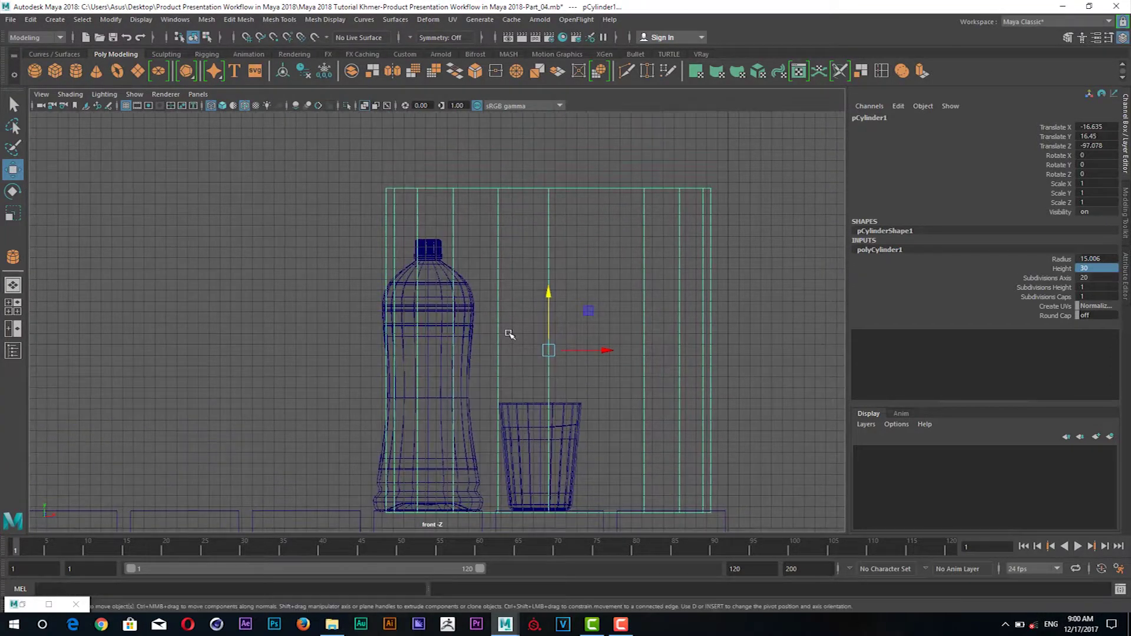
Scale the whole bottle group uniformly to about 1.895.
{"action": "left_click", "coordinate": [434, 298]}
{"action": "key", "text": "Up"}
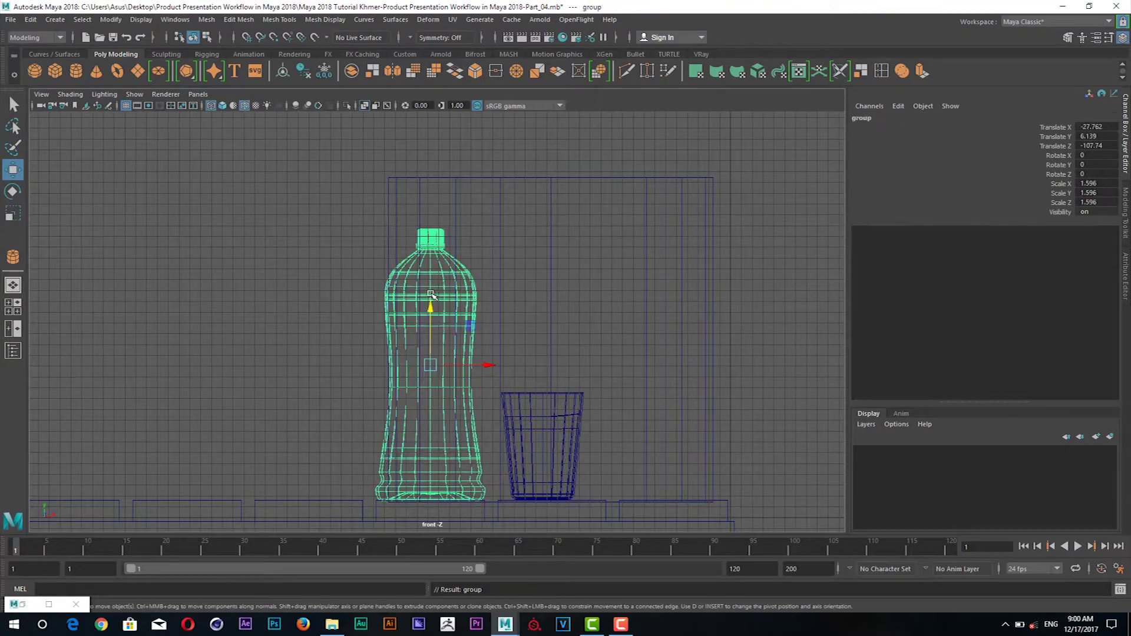
{"action": "key", "text": "r"}
{"action": "left_click_drag", "start_coordinate": [431, 365], "coordinate": [434, 308]}
{"action": "key", "text": "w"}
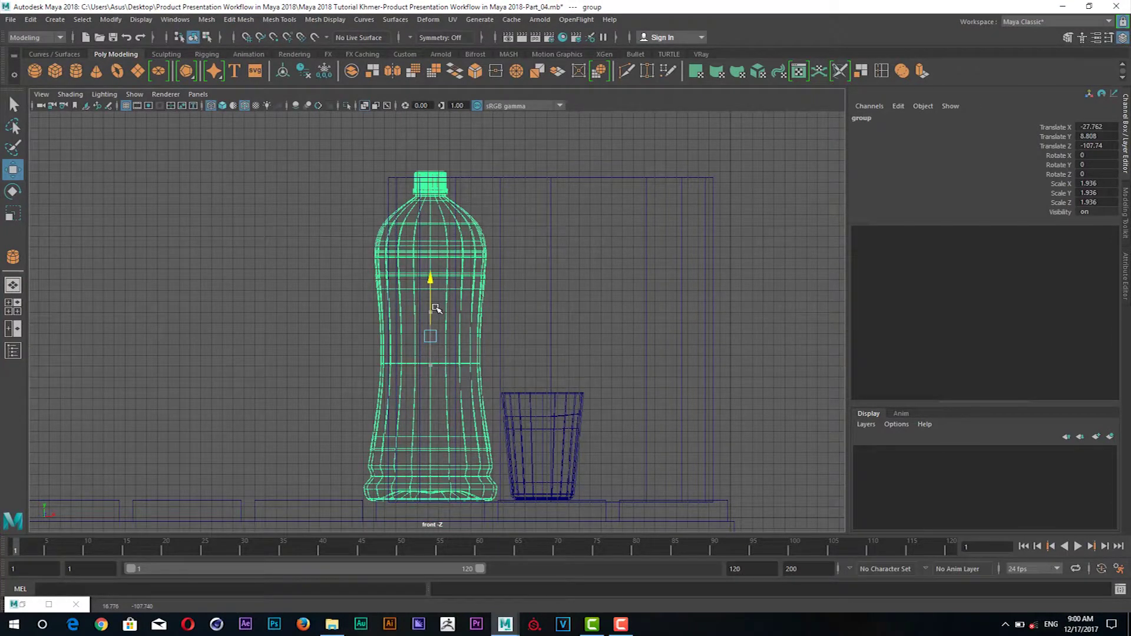
{"action": "key", "text": "r"}
{"action": "left_click_drag", "start_coordinate": [431, 337], "coordinate": [426, 342]}
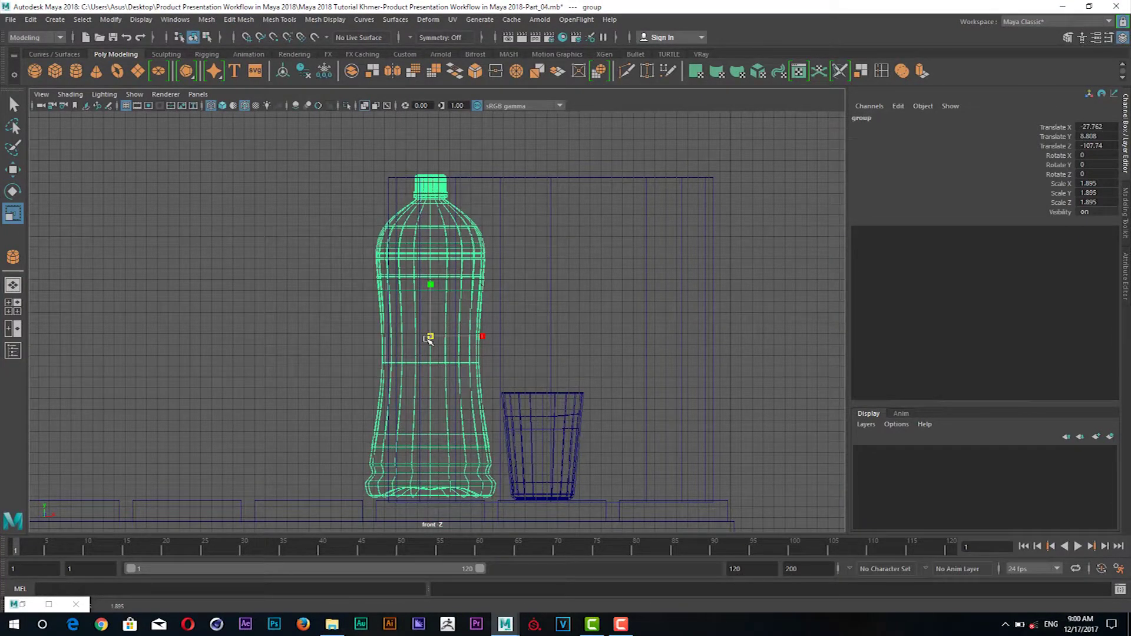
Lower the enlarged bottle group slightly so it rests on the table.
{"action": "left_click_drag", "start_coordinate": [432, 350], "coordinate": [449, 314]}
{"action": "scroll", "scroll_direction": "up", "scroll_amount": 3}
{"action": "scroll", "scroll_direction": "up", "scroll_amount": 3}
{"action": "key", "text": "w"}
{"action": "left_click_drag", "start_coordinate": [449, 246], "coordinate": [449, 250]}
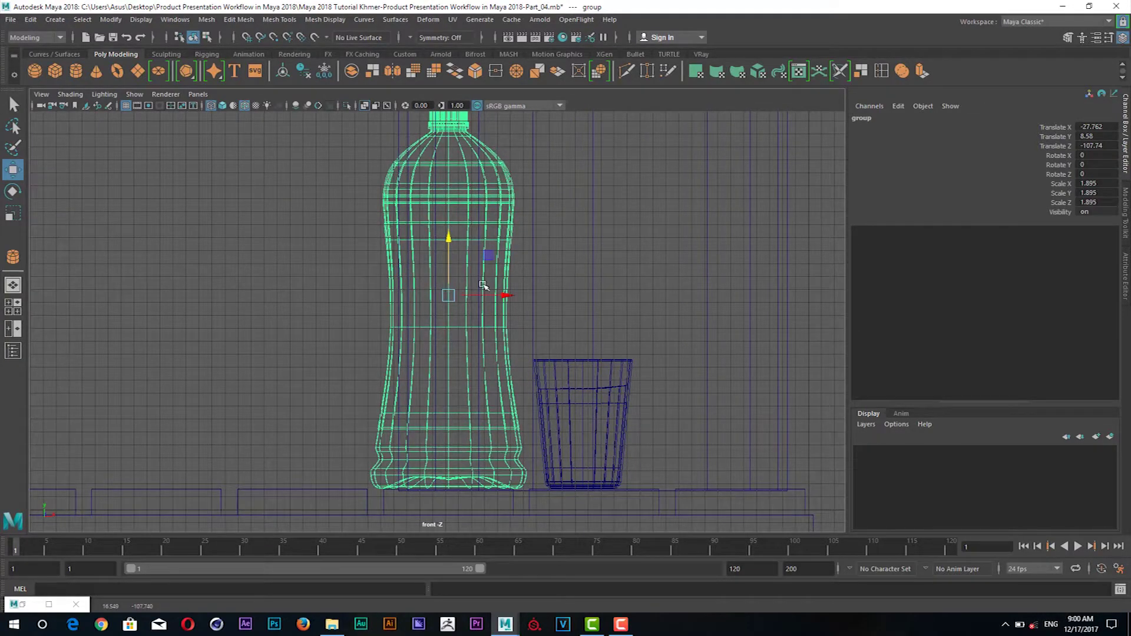
{"action": "left_click_drag", "start_coordinate": [561, 322], "coordinate": [520, 377]}
Delete the large outline cylinder pCylinder1 and switch to the perspective view.
{"action": "left_click", "coordinate": [554, 171]}
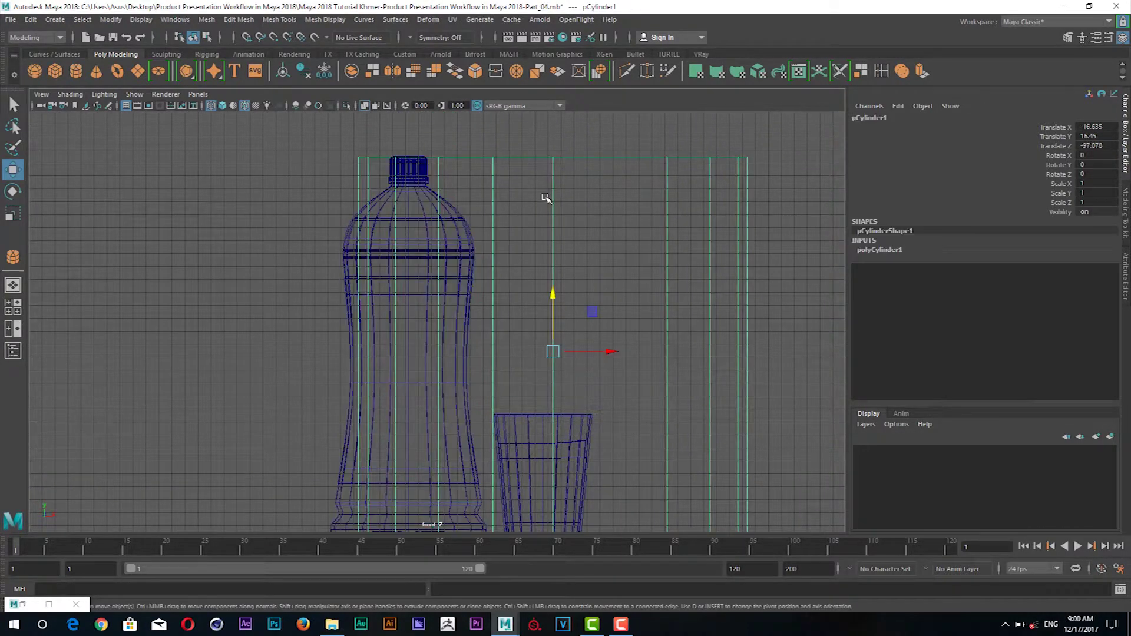
{"action": "key", "text": "Delete"}
{"action": "key", "text": "space"}
{"action": "left_click_drag", "start_coordinate": [502, 277], "coordinate": [501, 250]}
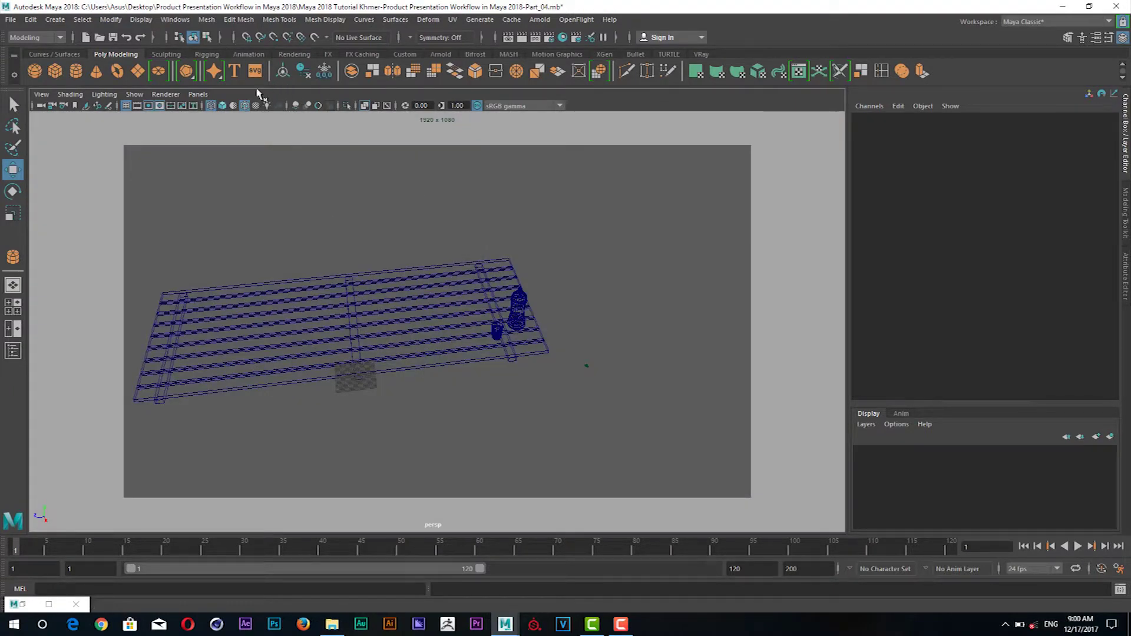
Look through camera C1 with Smooth Shade All on and X-Ray off.
{"action": "left_click", "coordinate": [198, 94]}
{"action": "left_click", "coordinate": [325, 114]}
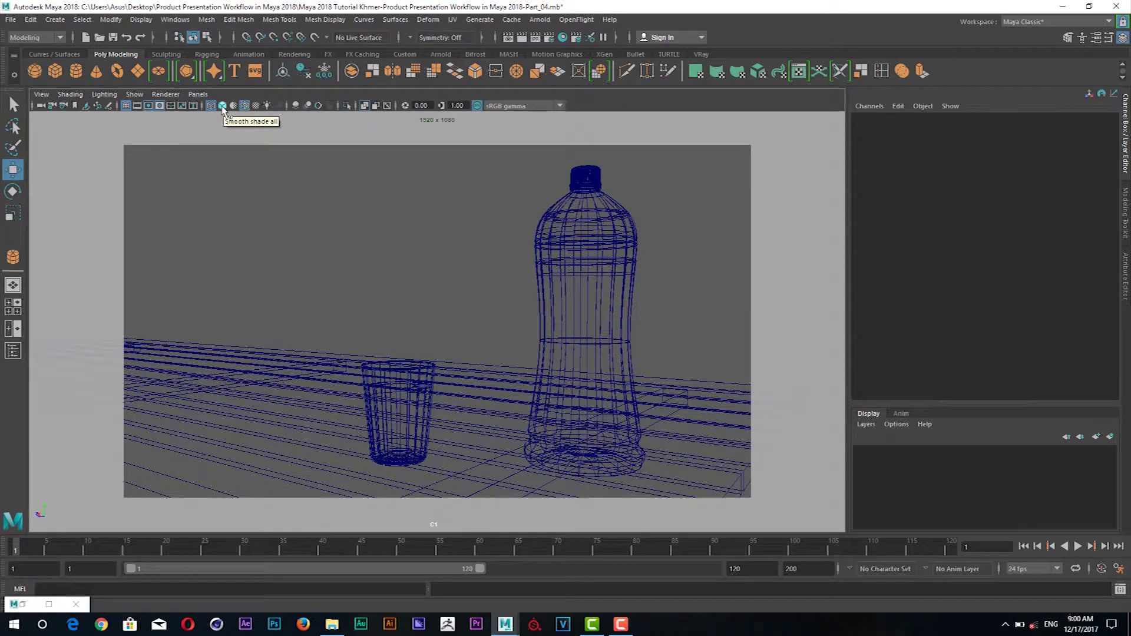
{"action": "left_click", "coordinate": [222, 106]}
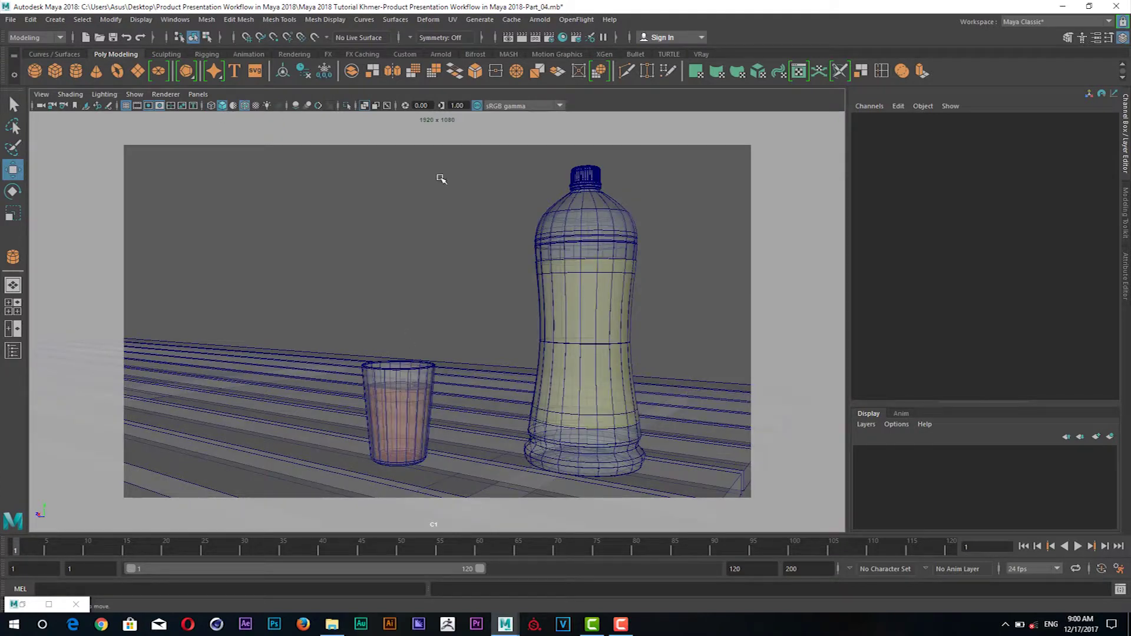
{"action": "left_click", "coordinate": [370, 110]}
Move the glass group right along X toward the bottle.
{"action": "left_click", "coordinate": [417, 400]}
{"action": "key", "text": "Up"}
{"action": "left_click_drag", "start_coordinate": [360, 407], "coordinate": [420, 410]}
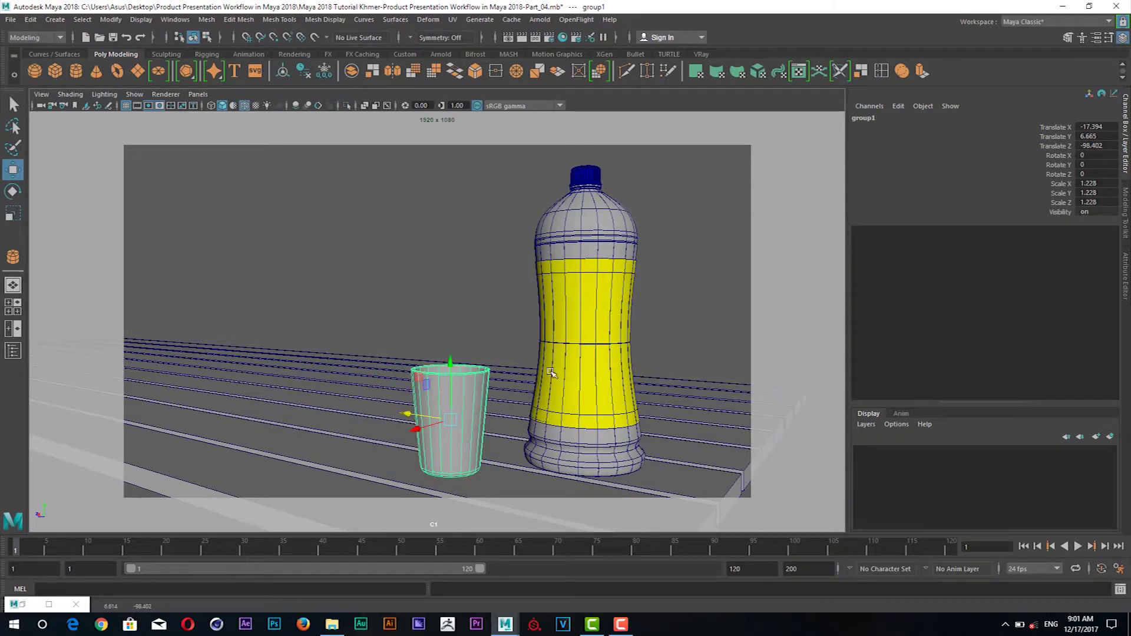
{"action": "left_click_drag", "start_coordinate": [502, 307], "coordinate": [494, 301]}
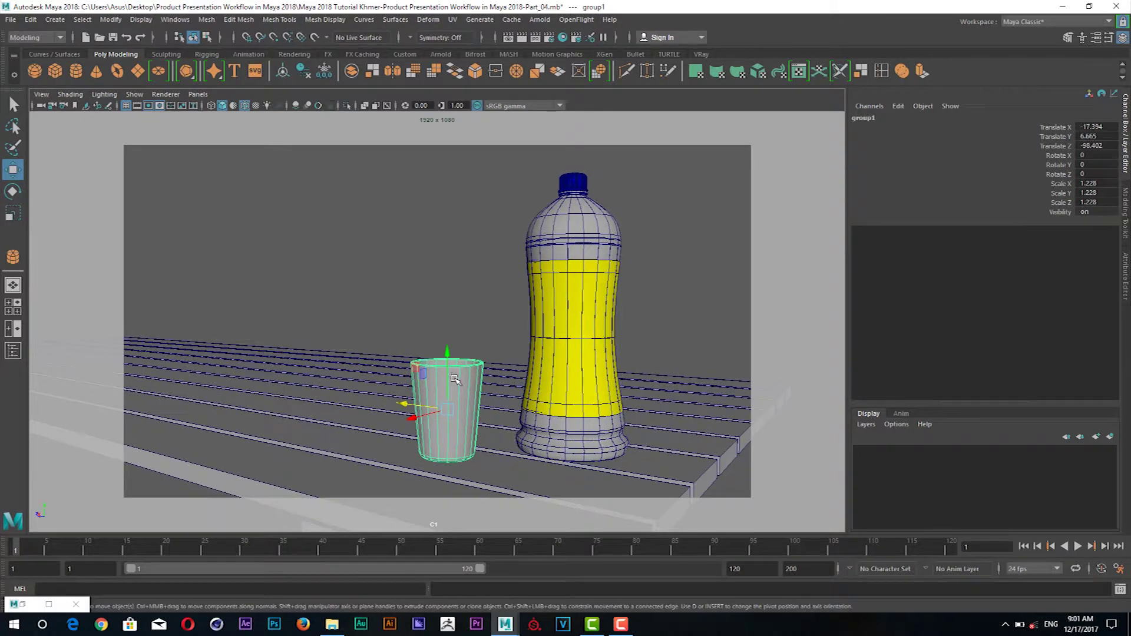
{"action": "left_click_drag", "start_coordinate": [427, 407], "coordinate": [433, 398]}
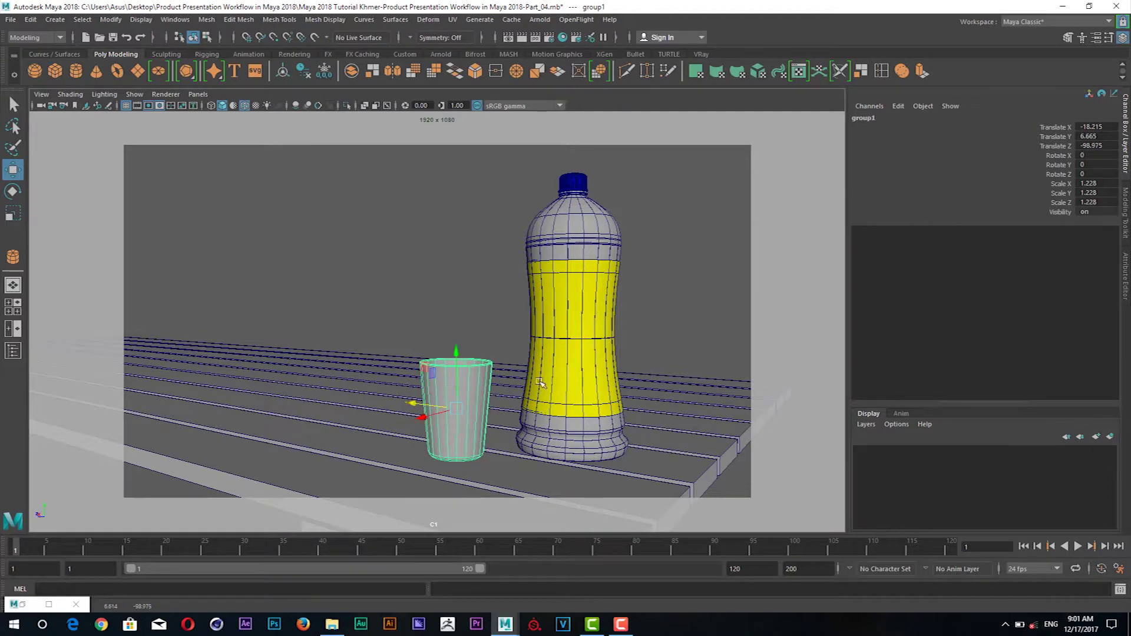
Move the whole bottle group across the table.
{"action": "left_click", "coordinate": [555, 371]}
{"action": "key", "text": "Up"}
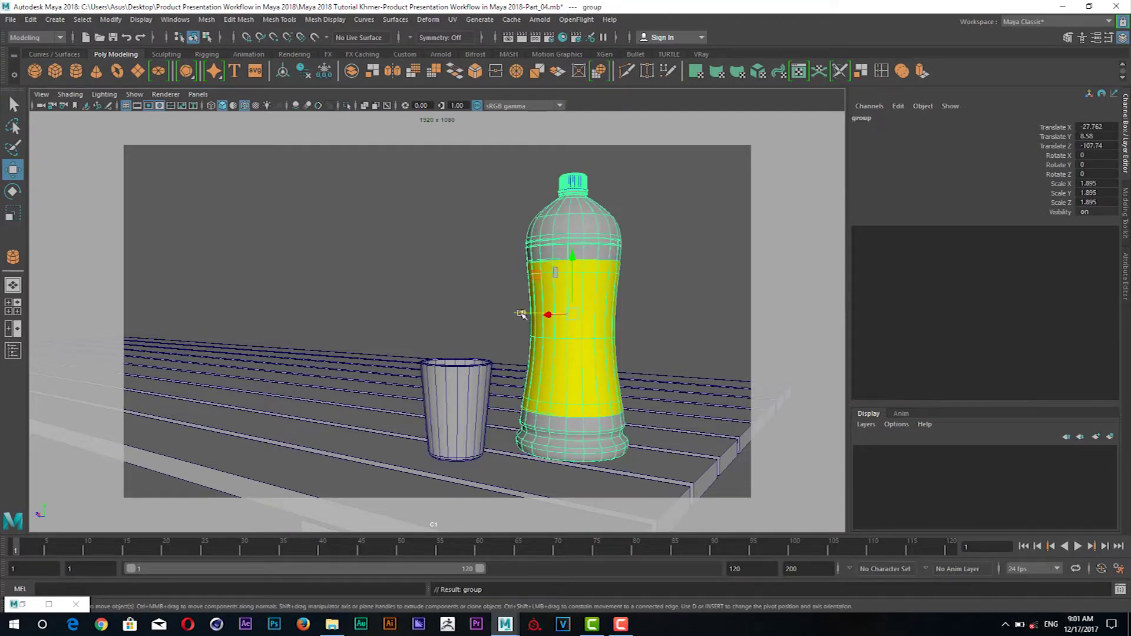
{"action": "left_click_drag", "start_coordinate": [521, 313], "coordinate": [542, 310]}
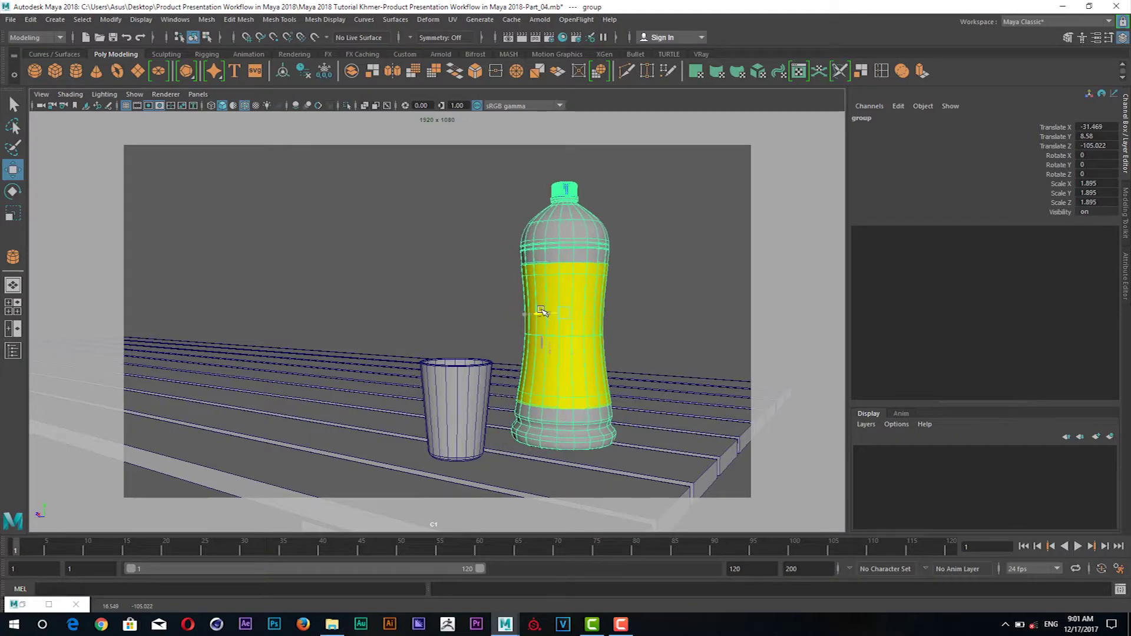
In top view, place the glass group at X -26.134, Z -92.699 beside the bottle.
{"action": "left_click", "coordinate": [477, 375]}
{"action": "key", "text": "Up"}
{"action": "key", "text": "Up"}
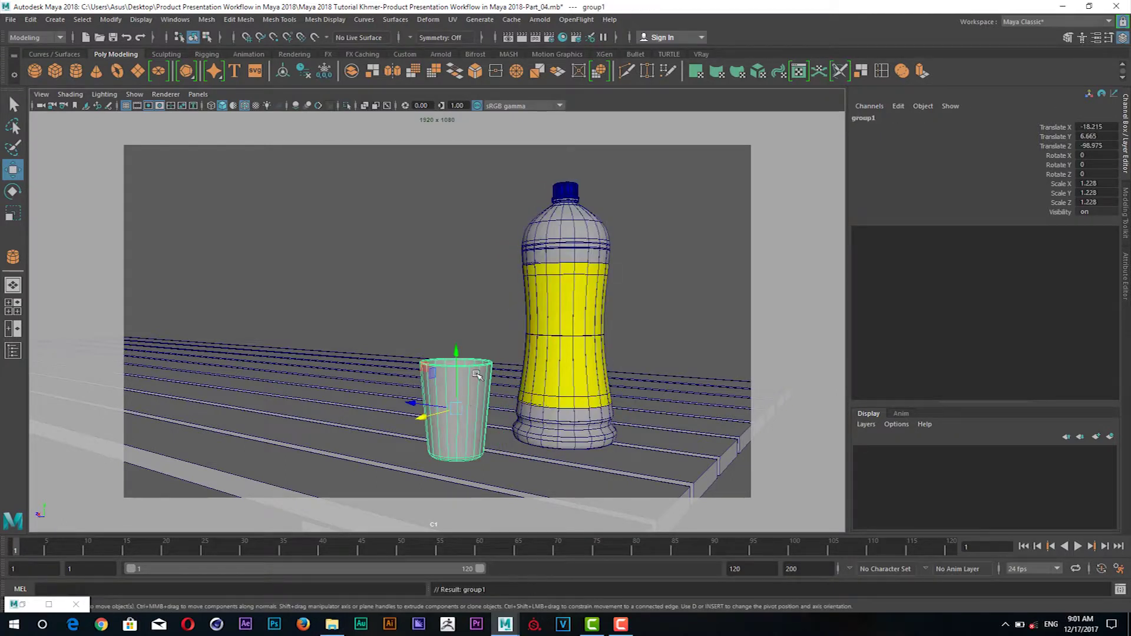
{"action": "key", "text": "space"}
{"action": "left_click_drag", "start_coordinate": [476, 361], "coordinate": [469, 351]}
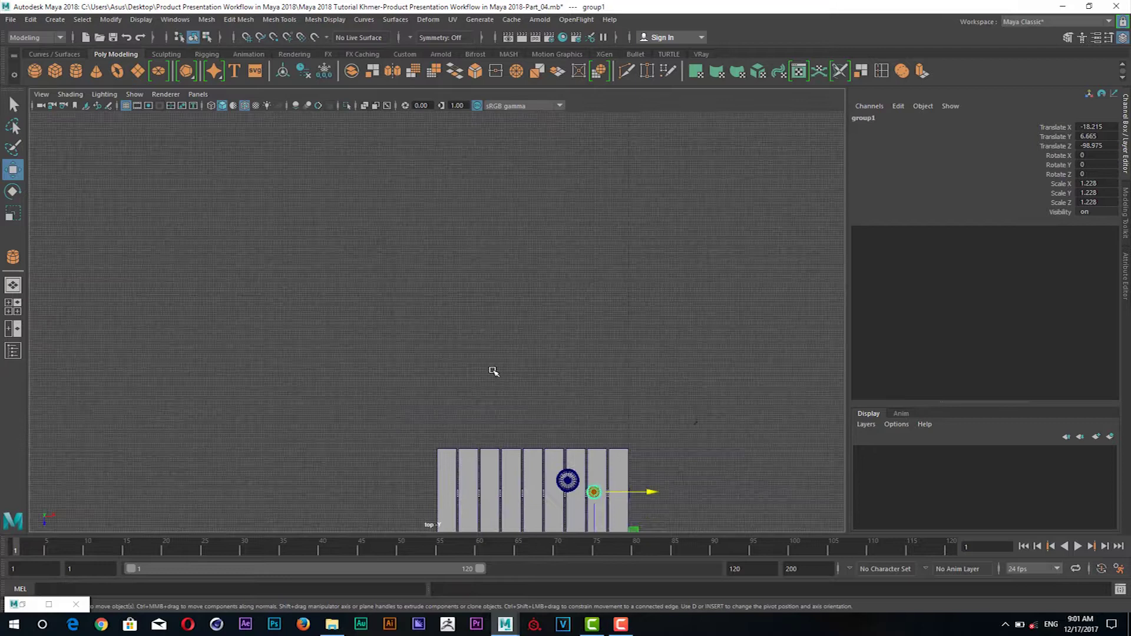
{"action": "left_click_drag", "start_coordinate": [493, 372], "coordinate": [212, 141]}
{"action": "scroll", "scroll_direction": "up", "scroll_amount": 3}
{"action": "left_click_drag", "start_coordinate": [462, 338], "coordinate": [432, 367]}
{"action": "left_click_drag", "start_coordinate": [432, 367], "coordinate": [447, 369]}
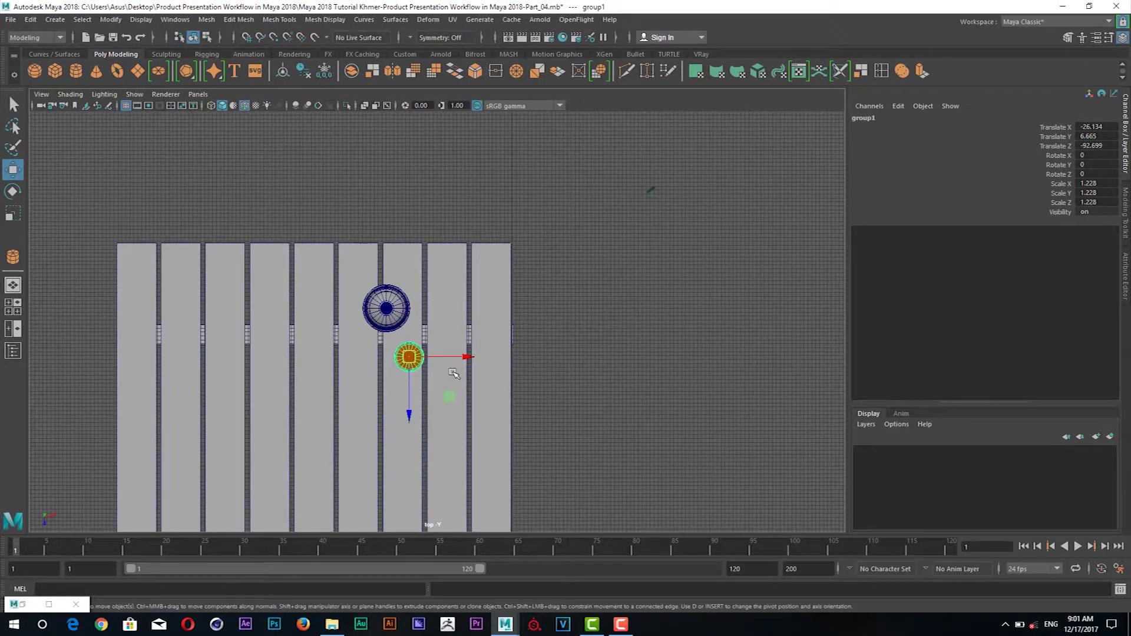
Open 'Creating the 3d Orange and Leaf Part_04.mb' in the other Maya window without saving changes.
{"action": "mouse_move", "coordinate": [505, 625]}
{"action": "left_click", "coordinate": [704, 566]}
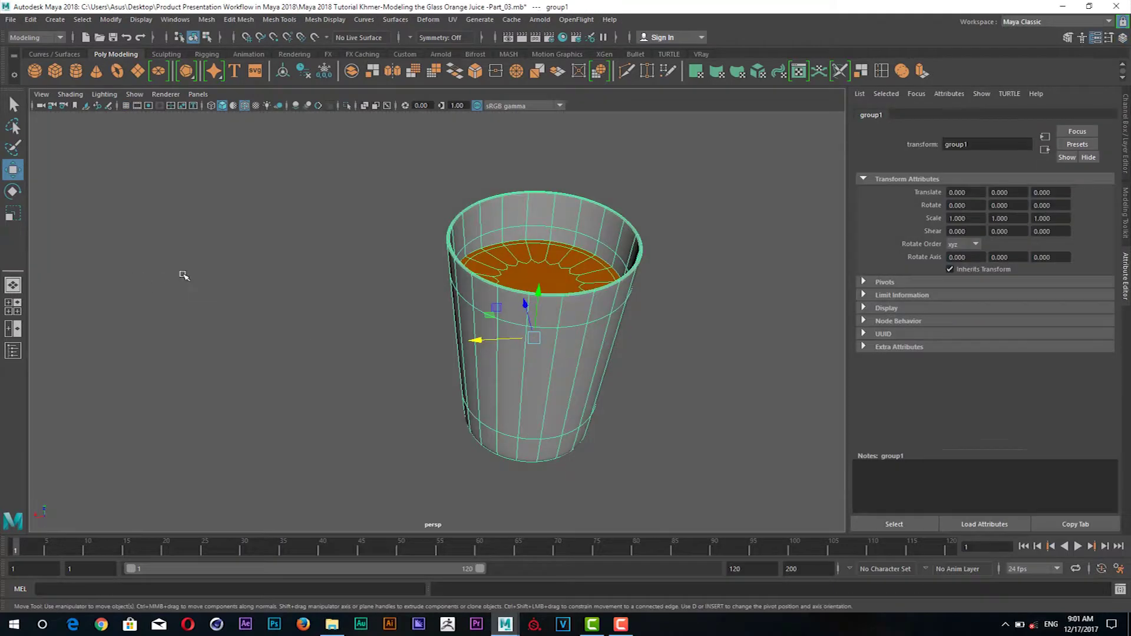
{"action": "left_click", "coordinate": [11, 19]}
{"action": "left_click", "coordinate": [36, 41]}
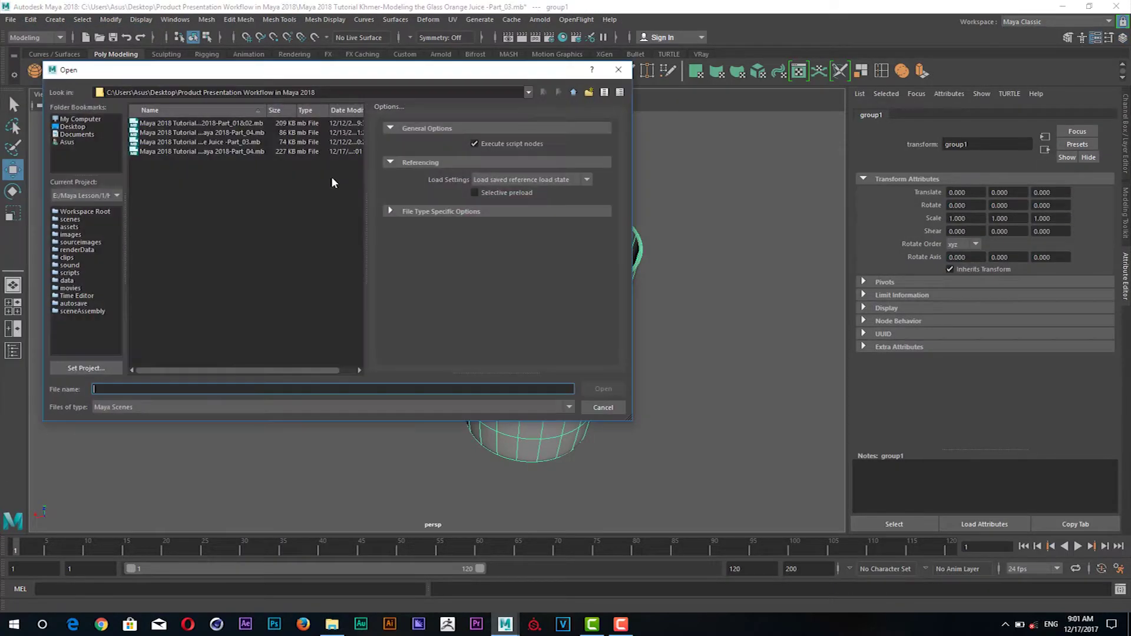
{"action": "left_click", "coordinate": [238, 152]}
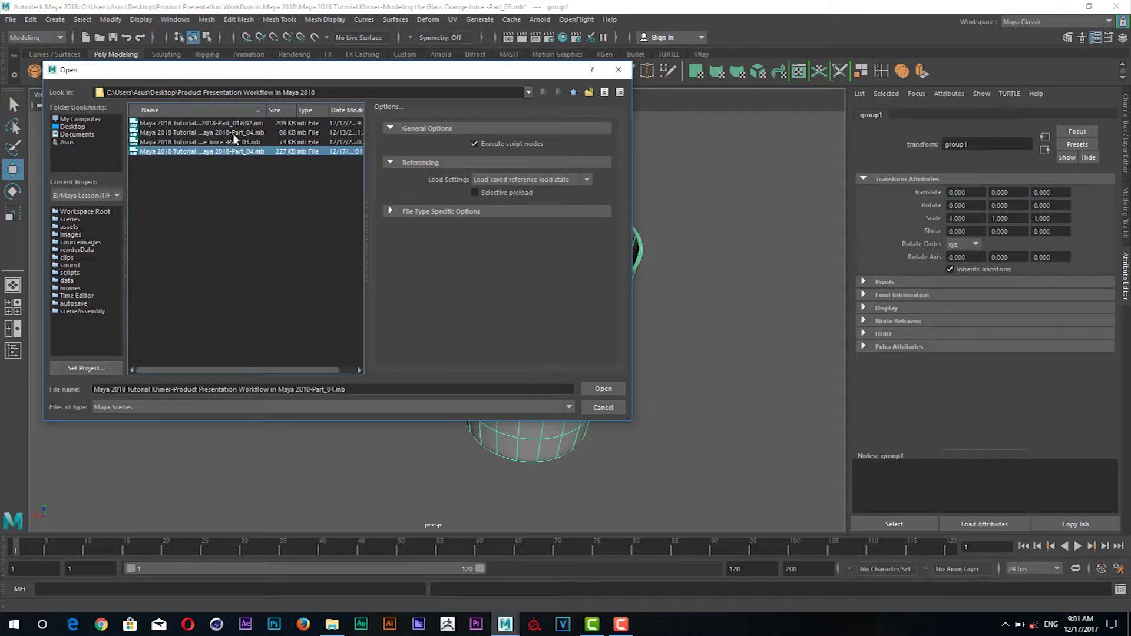
{"action": "left_click", "coordinate": [233, 134]}
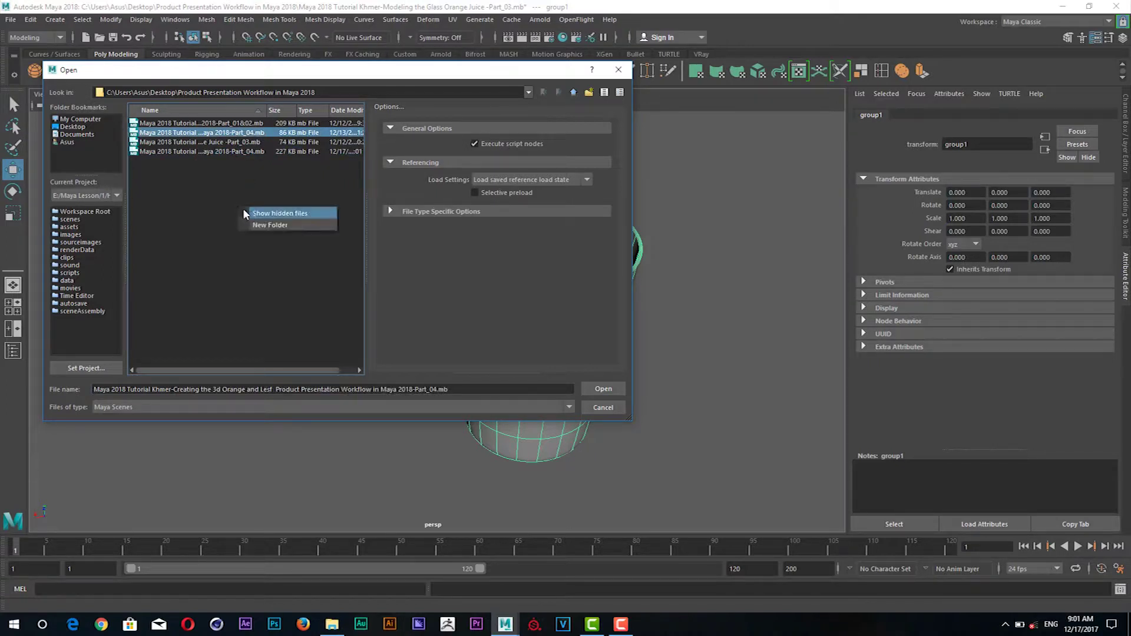
{"action": "left_click_drag", "start_coordinate": [265, 111], "coordinate": [388, 119]}
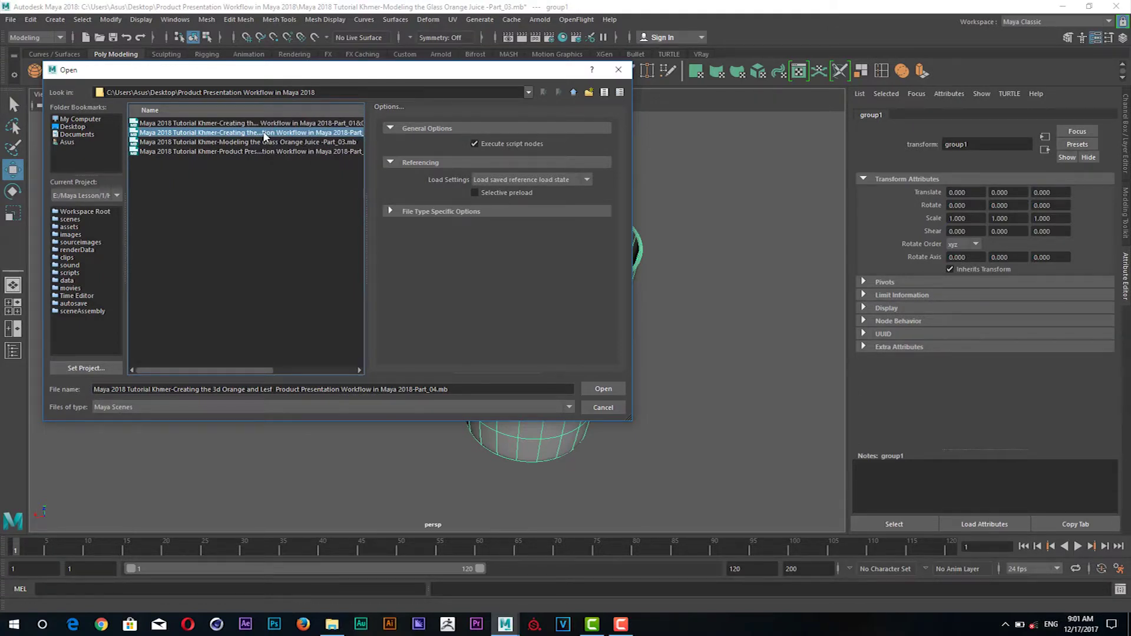
{"action": "double_click", "coordinate": [264, 134]}
{"action": "left_click", "coordinate": [556, 319]}
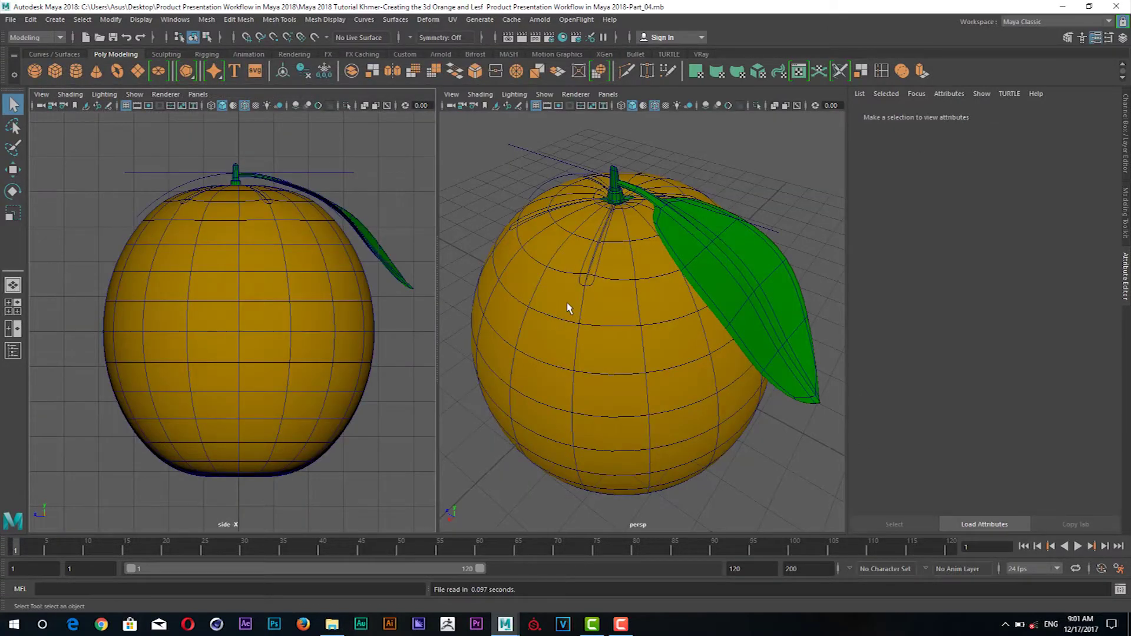
Select the orange, leaf and bend1Handle together and group them into group1.
{"action": "left_click", "coordinate": [568, 308]}
{"action": "scroll", "scroll_direction": "down", "scroll_amount": 3}
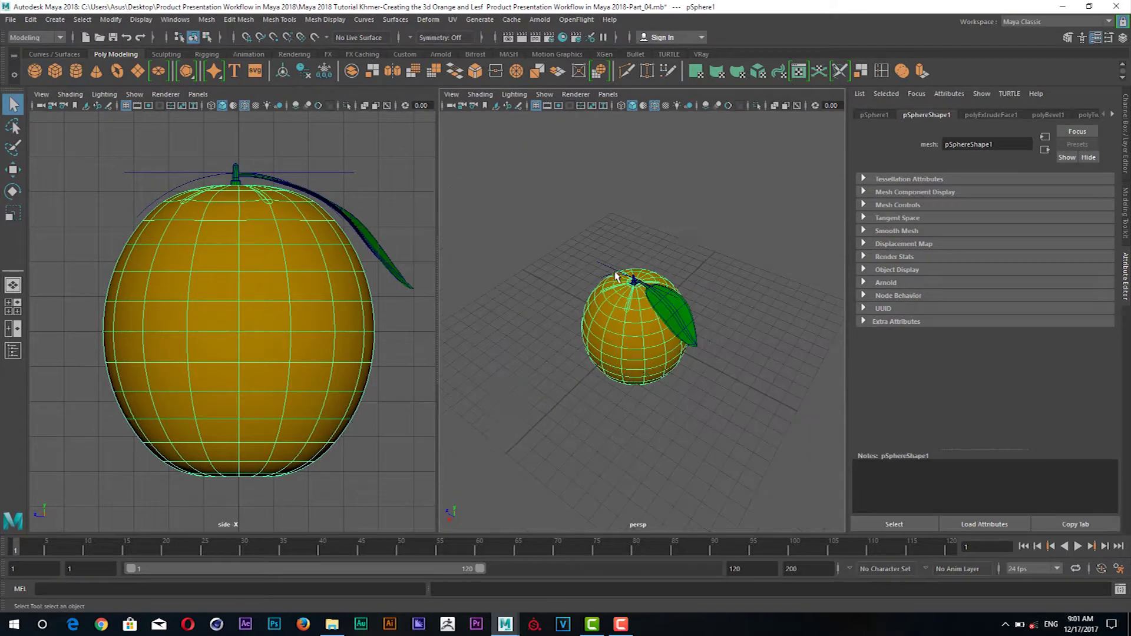
{"action": "left_click", "coordinate": [631, 315]}
{"action": "scroll", "scroll_direction": "up", "scroll_amount": 3}
{"action": "left_click_drag", "start_coordinate": [732, 219], "coordinate": [514, 467]}
{"action": "left_click", "coordinate": [27, 21]}
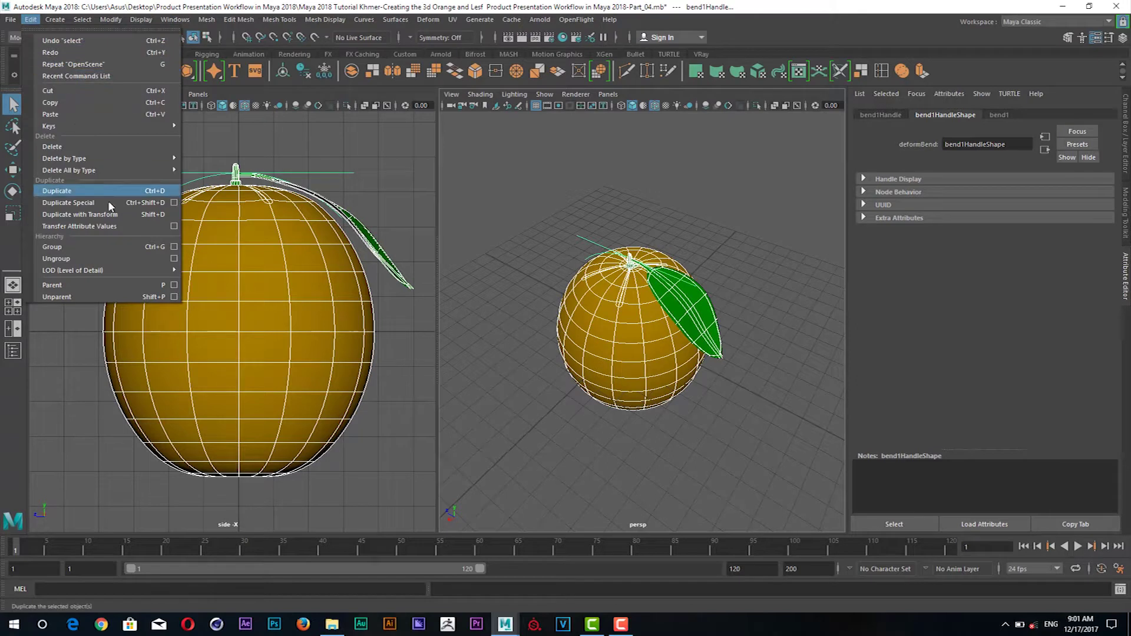
{"action": "left_click", "coordinate": [114, 247]}
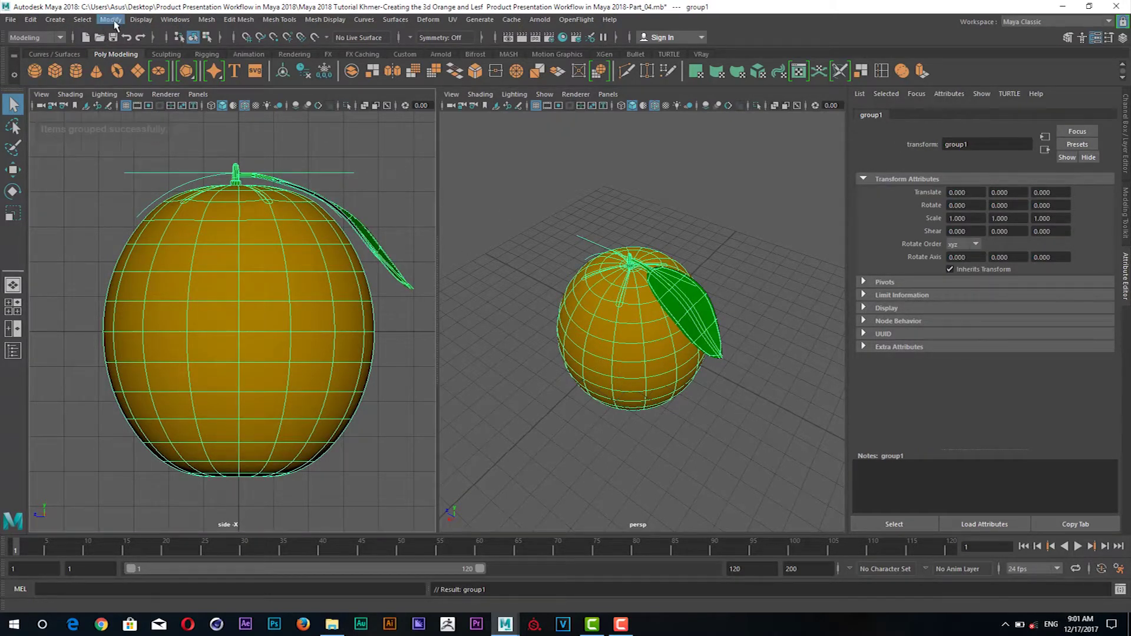
{"action": "left_click", "coordinate": [110, 19]}
{"action": "left_click", "coordinate": [177, 105]}
{"action": "key", "text": "w"}
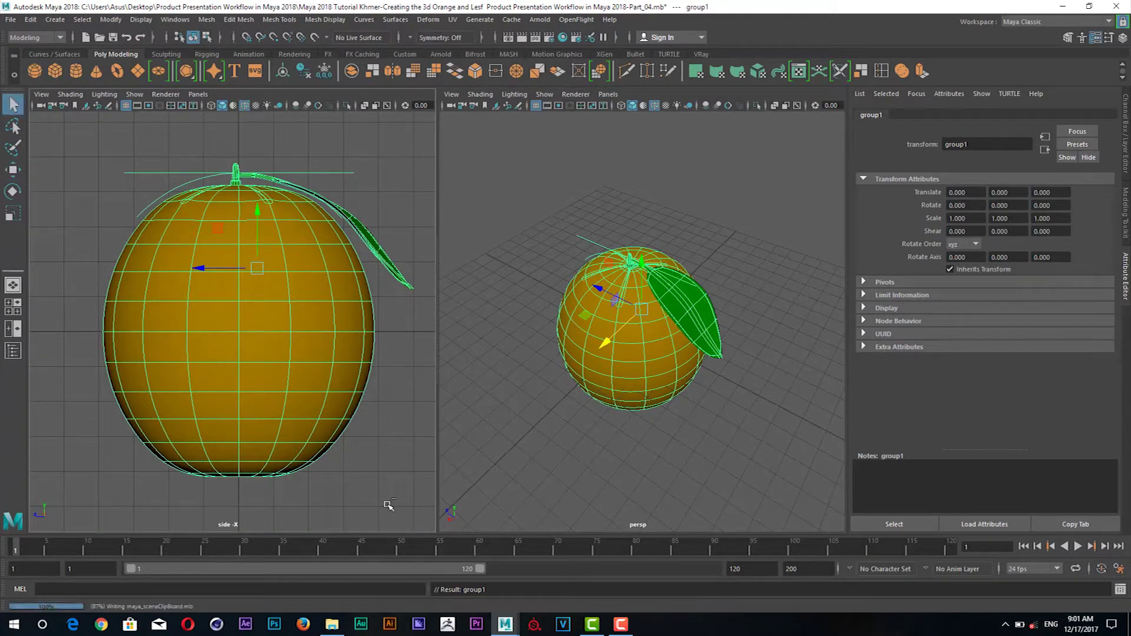
In top view, move the orange group (group2) to X -23.346, Z -82.741 beside the glass.
{"action": "mouse_move", "coordinate": [504, 624]}
{"action": "left_click", "coordinate": [441, 577]}
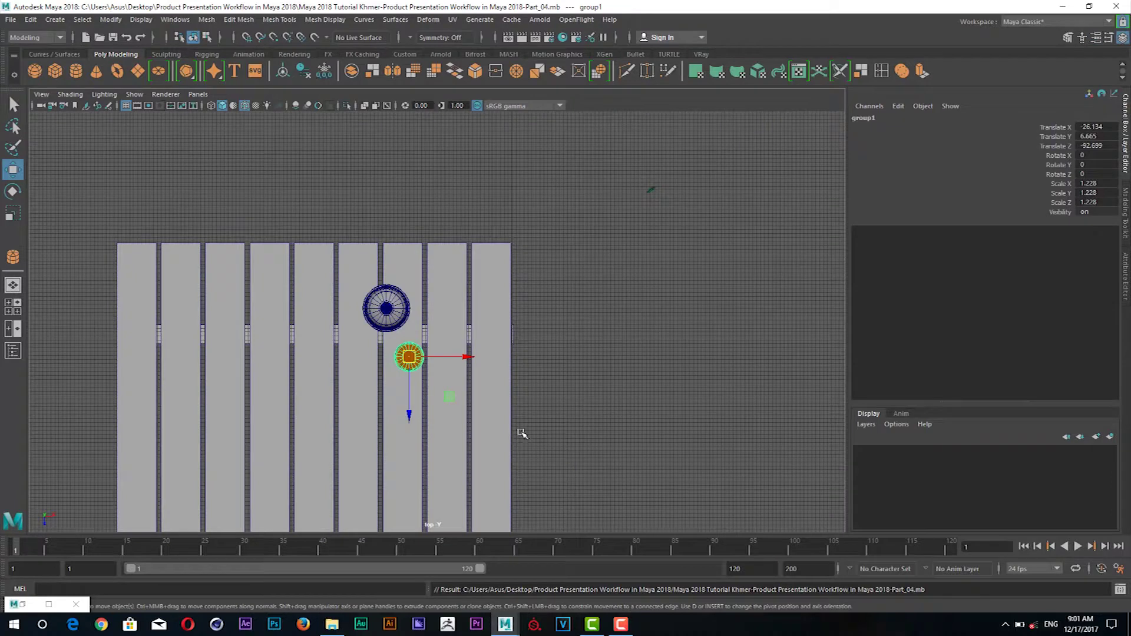
{"action": "left_click", "coordinate": [425, 382]}
{"action": "scroll", "scroll_direction": "down", "scroll_amount": 3}
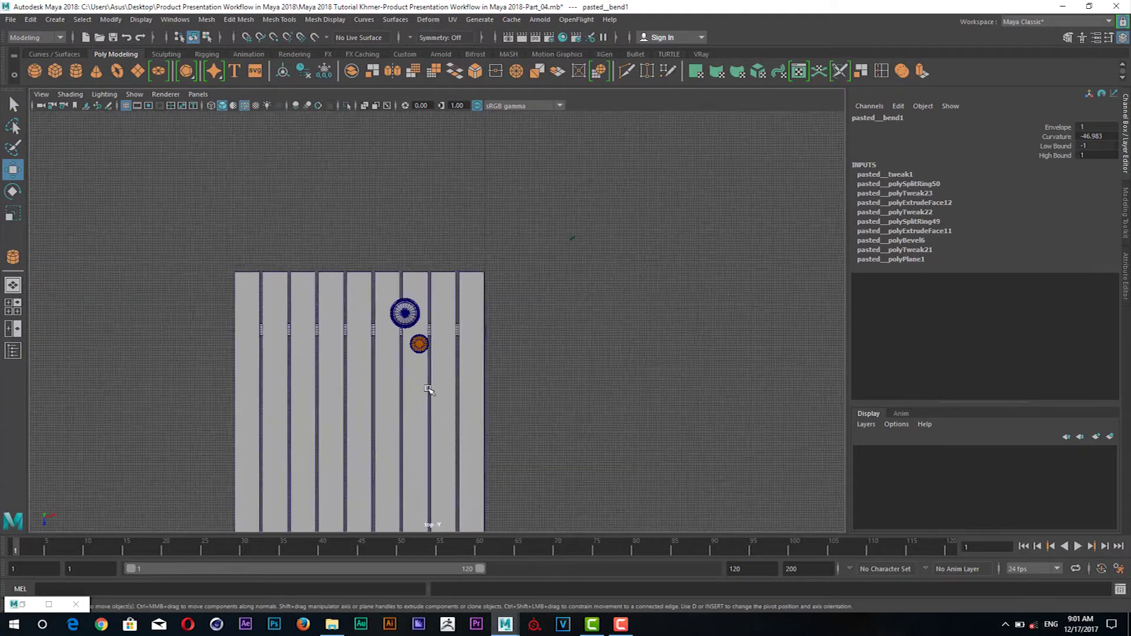
{"action": "scroll", "scroll_direction": "down", "scroll_amount": 3}
{"action": "key", "text": "Up"}
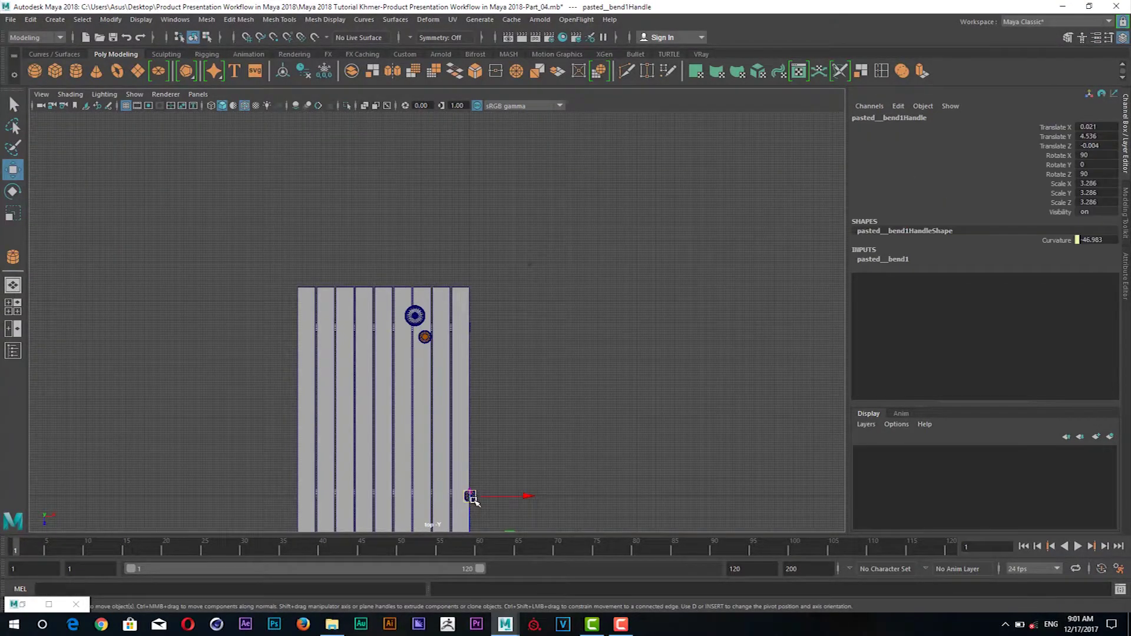
{"action": "left_click_drag", "start_coordinate": [476, 500], "coordinate": [430, 356]}
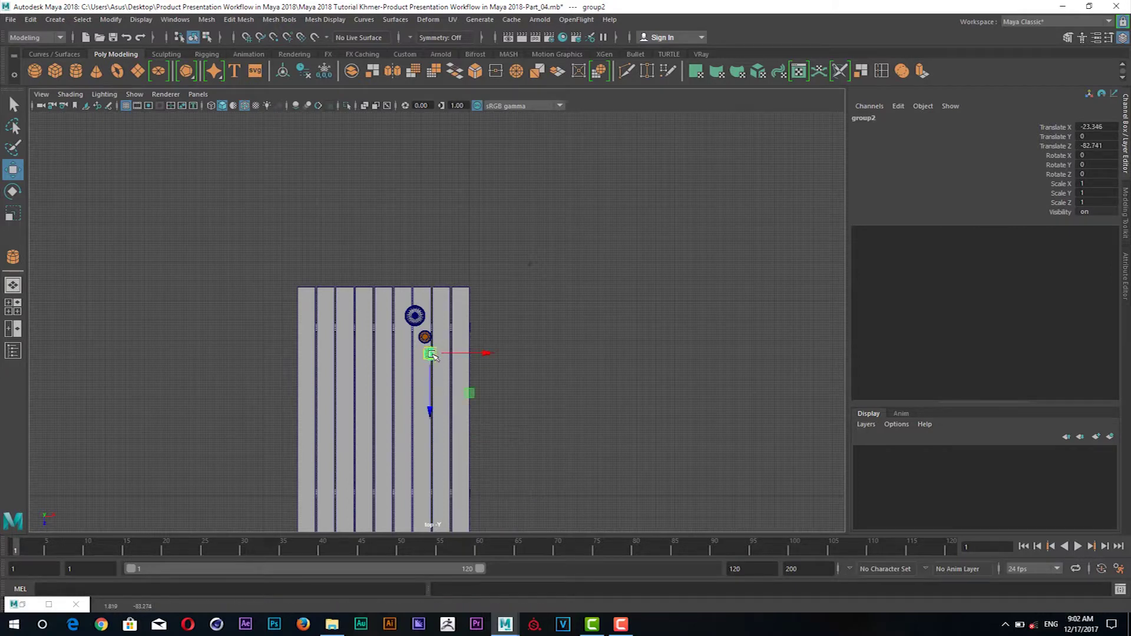
Zoom out and return to the perspective camera view.
{"action": "scroll", "scroll_direction": "up", "scroll_amount": 3}
{"action": "scroll", "scroll_direction": "up", "scroll_amount": 3}
{"action": "scroll", "scroll_direction": "up", "scroll_amount": 3}
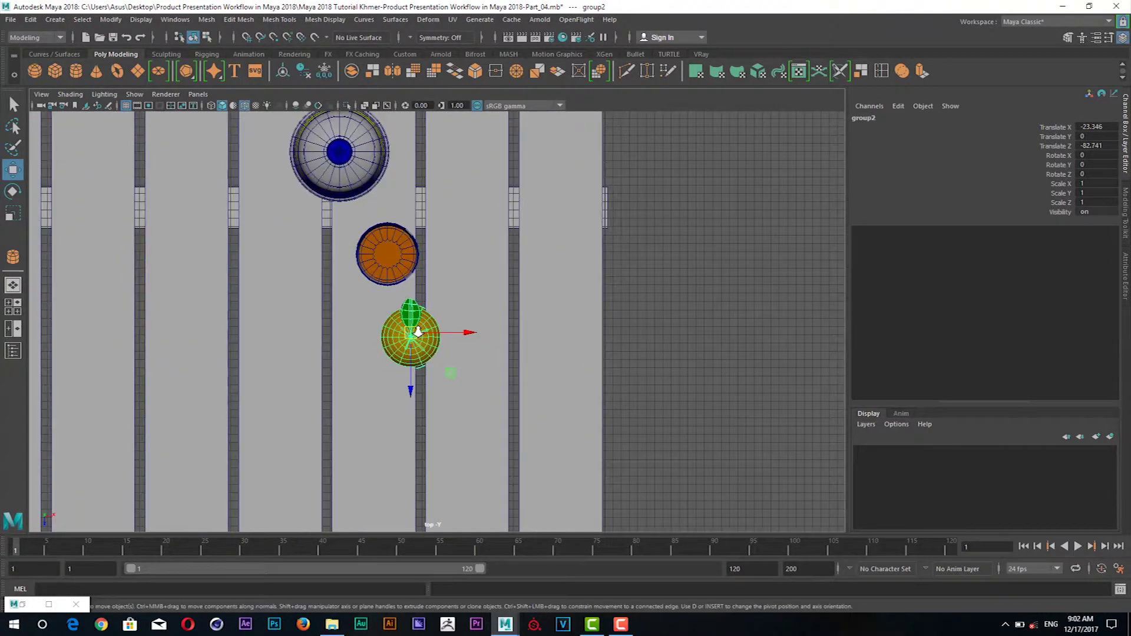
{"action": "scroll", "scroll_direction": "up", "scroll_amount": 3}
{"action": "scroll", "scroll_direction": "up", "scroll_amount": 3}
{"action": "scroll", "scroll_direction": "up", "scroll_amount": 3}
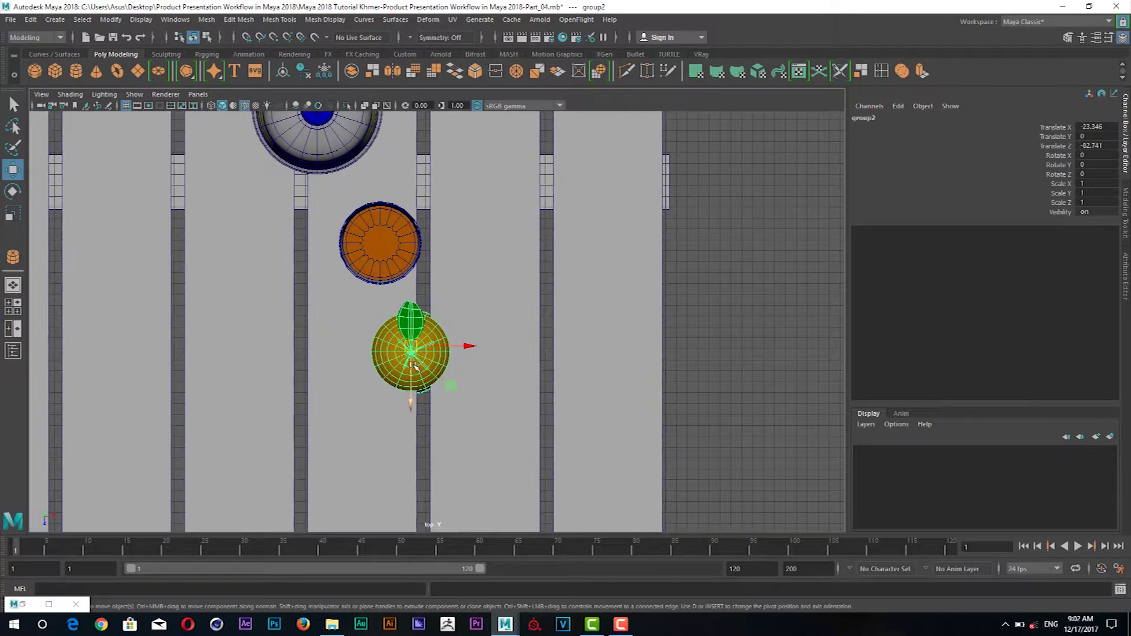
{"action": "key", "text": "space"}
{"action": "left_click", "coordinate": [412, 362]}
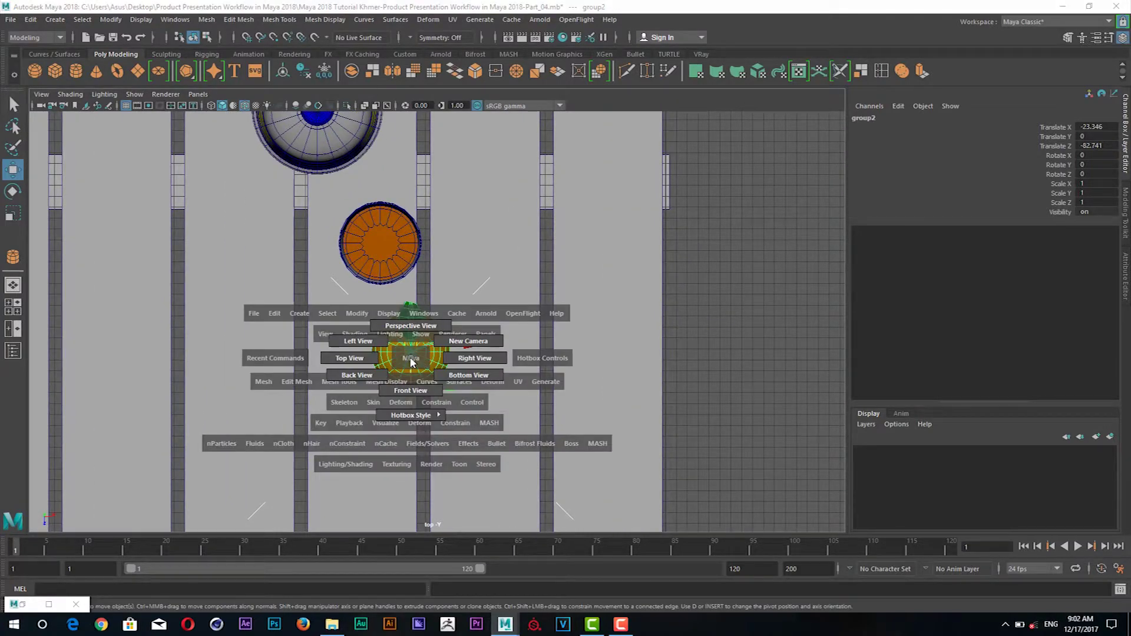
{"action": "left_click_drag", "start_coordinate": [412, 361], "coordinate": [411, 325]}
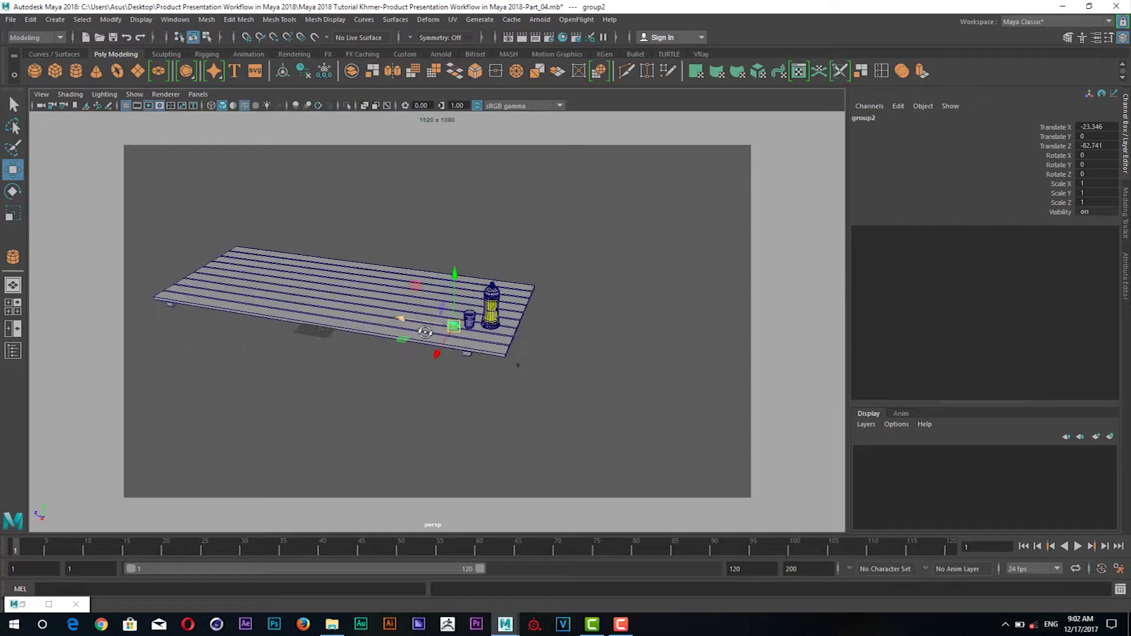
In front view, raise the orange onto the table, enlarge it slightly and nudge it toward the glass.
{"action": "scroll", "scroll_direction": "up", "scroll_amount": 3}
{"action": "left_click_drag", "start_coordinate": [507, 366], "coordinate": [481, 378]}
{"action": "key", "text": "space"}
{"action": "left_click", "coordinate": [484, 332]}
{"action": "left_click", "coordinate": [477, 348]}
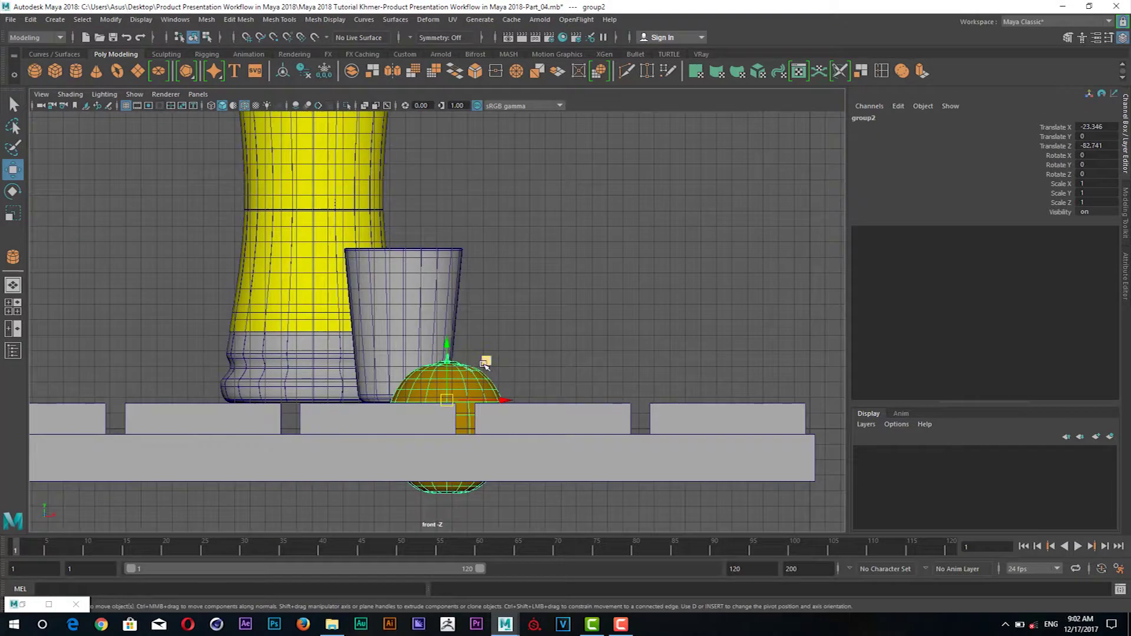
{"action": "left_click_drag", "start_coordinate": [485, 363], "coordinate": [558, 268]}
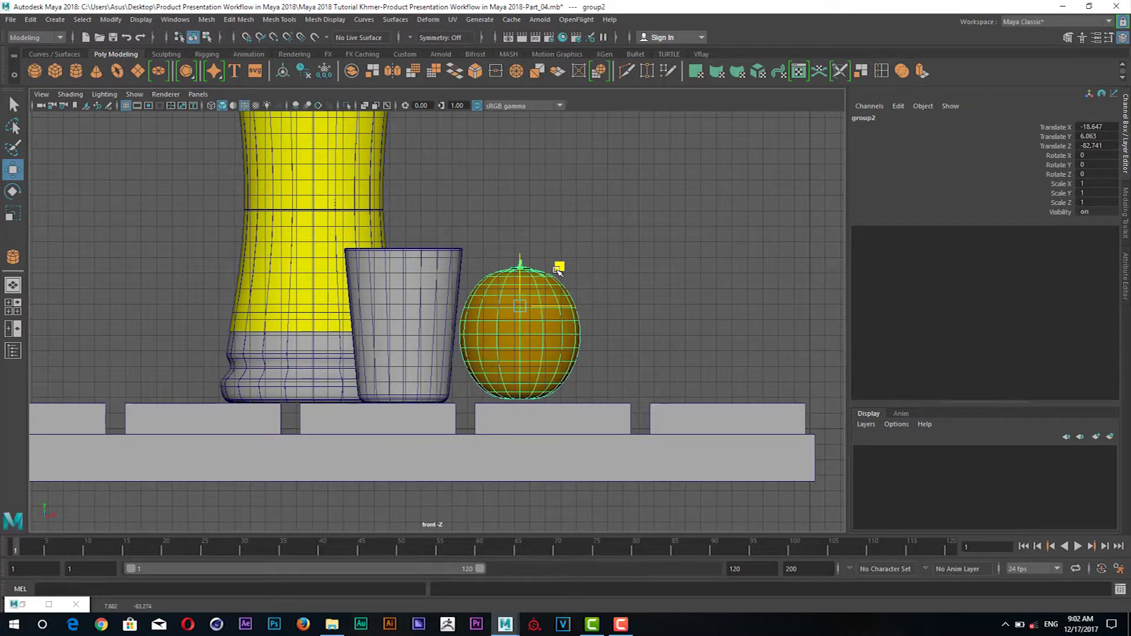
{"action": "key", "text": "r"}
{"action": "left_click_drag", "start_coordinate": [522, 306], "coordinate": [525, 308]}
{"action": "key", "text": "w"}
{"action": "left_click_drag", "start_coordinate": [522, 306], "coordinate": [371, 169]}
Through camera C1, slide the orange closer to the glass.
{"action": "key", "text": "space"}
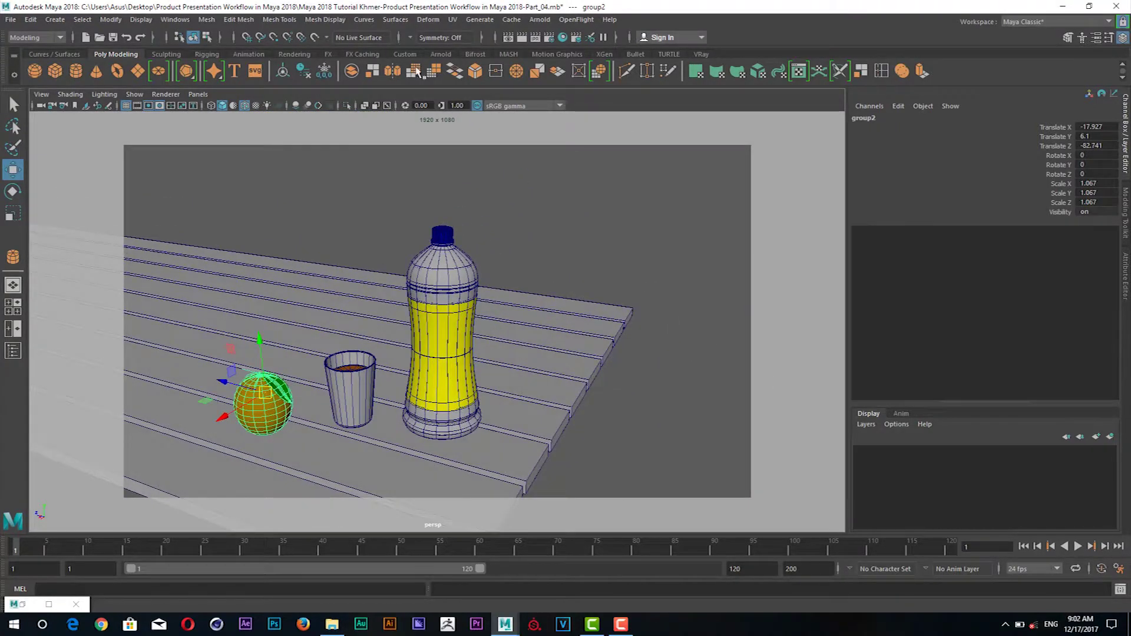
{"action": "left_click", "coordinate": [207, 95]}
{"action": "mouse_move", "coordinate": [218, 106]}
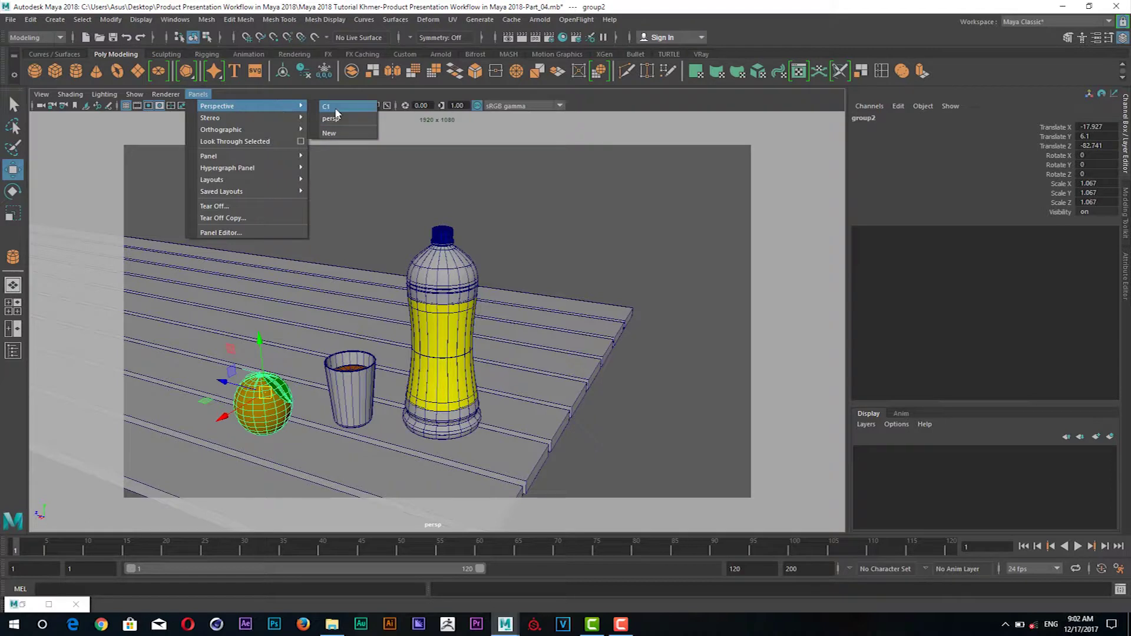
{"action": "left_click", "coordinate": [336, 109]}
{"action": "left_click_drag", "start_coordinate": [319, 381], "coordinate": [348, 383]}
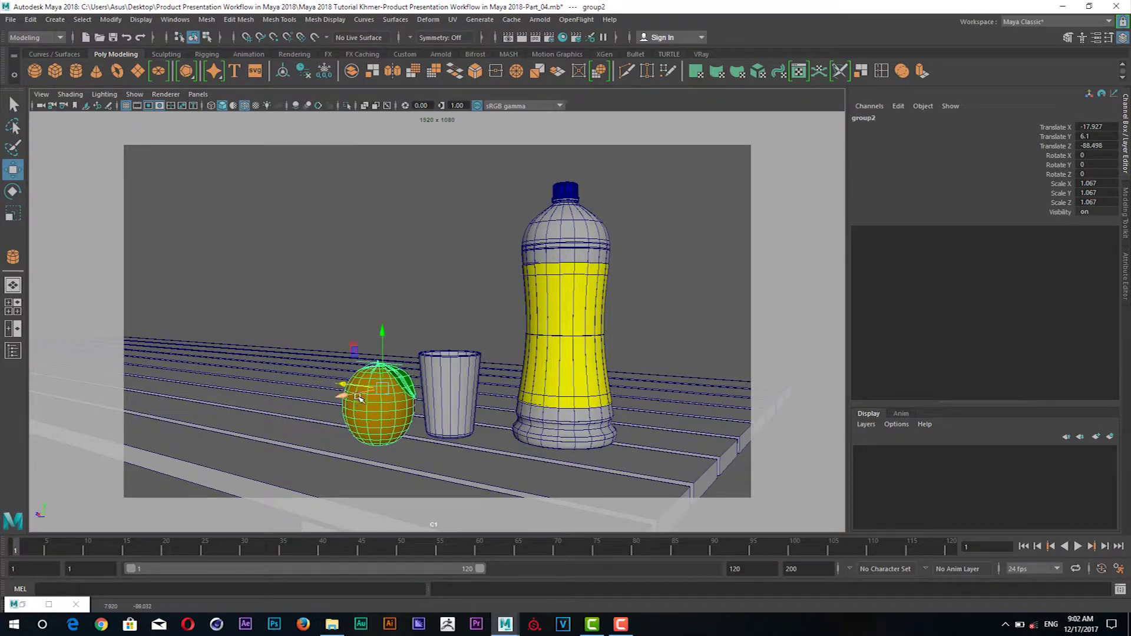
{"action": "left_click_drag", "start_coordinate": [356, 396], "coordinate": [357, 396]}
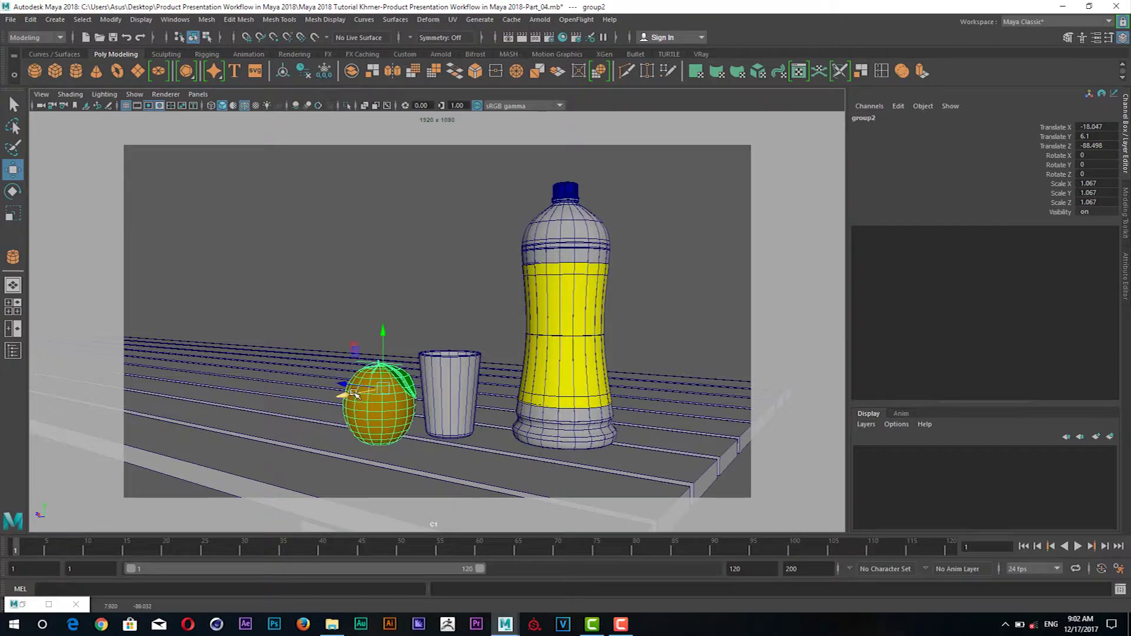
Duplicate the orange and place the copy (group3) at X -11.756, Z -82.588.
{"action": "key", "text": "ctrl+d"}
{"action": "left_click_drag", "start_coordinate": [359, 394], "coordinate": [270, 386]}
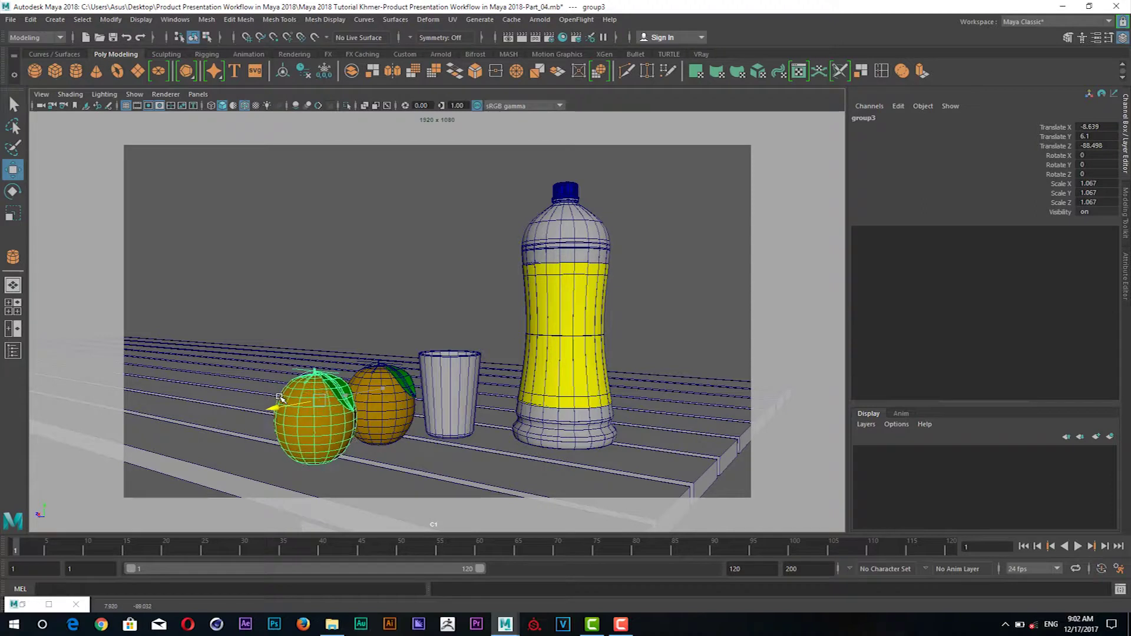
{"action": "left_click_drag", "start_coordinate": [261, 400], "coordinate": [281, 385]}
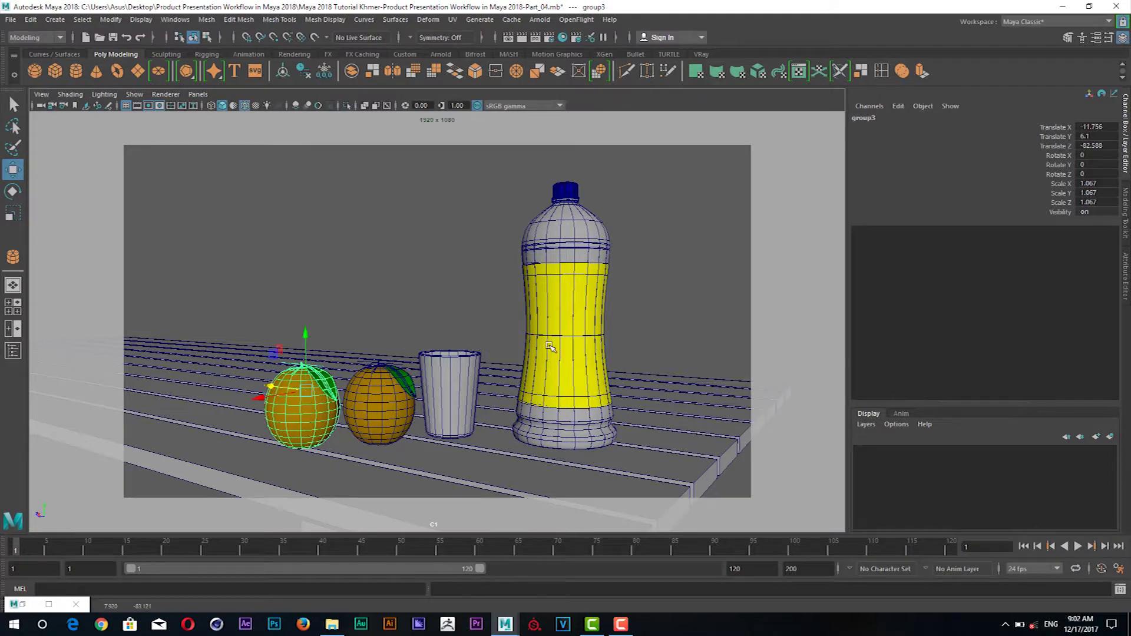
Select the whole bottle group and switch to the front view.
{"action": "left_click", "coordinate": [570, 299]}
{"action": "key", "text": "Up"}
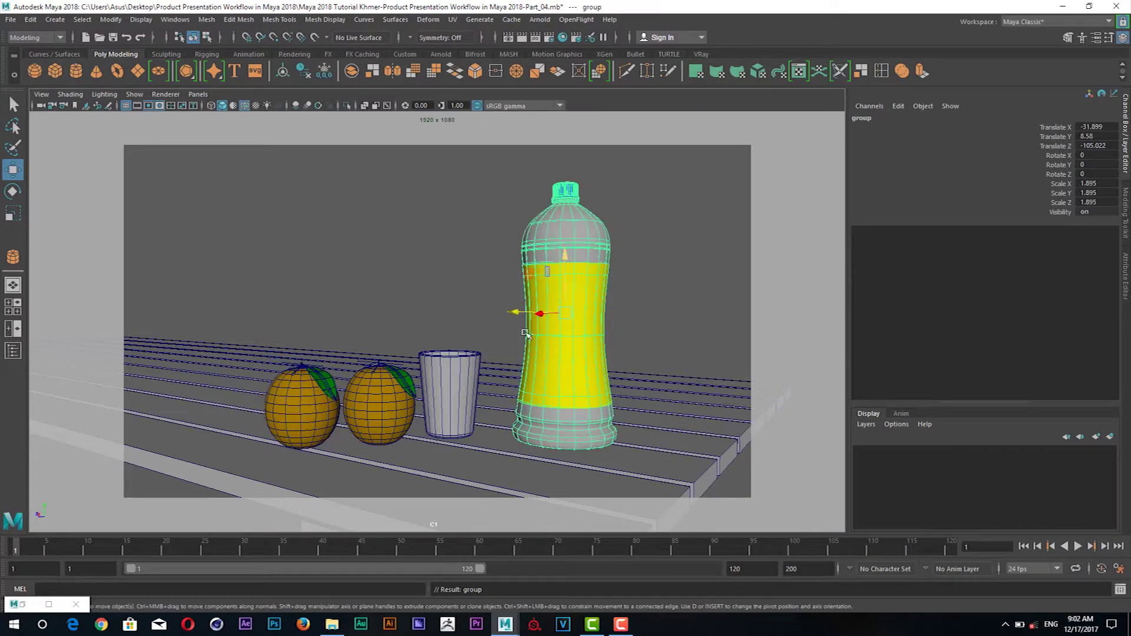
{"action": "key", "text": "space"}
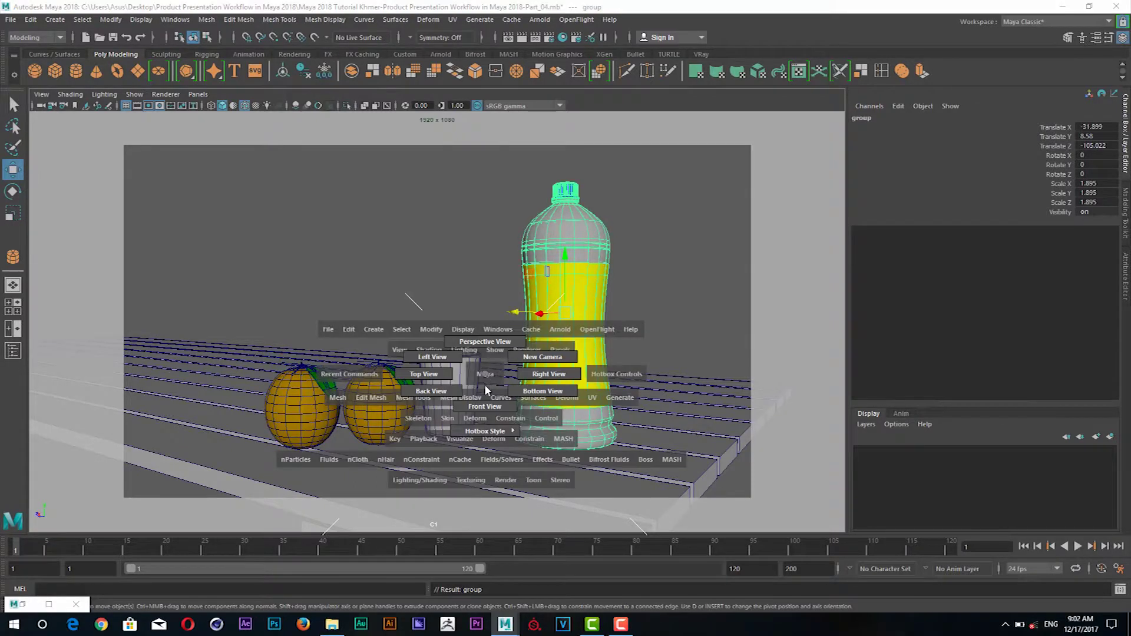
{"action": "left_click", "coordinate": [485, 407]}
{"action": "left_click_drag", "start_coordinate": [413, 354], "coordinate": [432, 386]}
{"action": "key", "text": "space"}
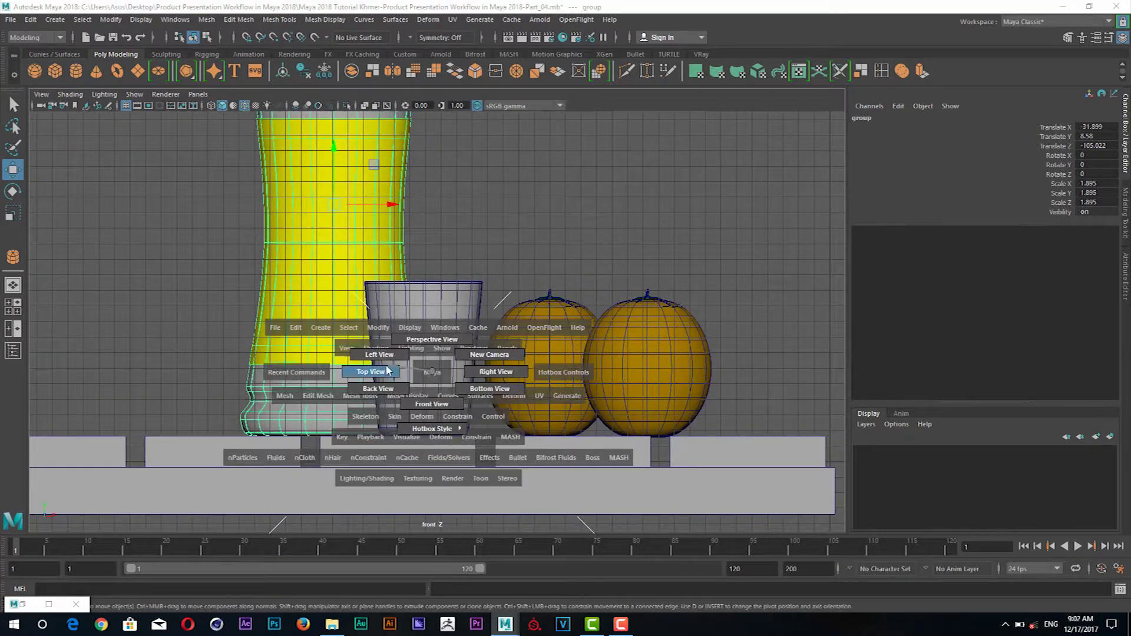
In top view, place the duplicated bottle left of the orange half and adjust the first bottle.
{"action": "left_click", "coordinate": [387, 371]}
{"action": "scroll", "scroll_direction": "up", "scroll_amount": 3}
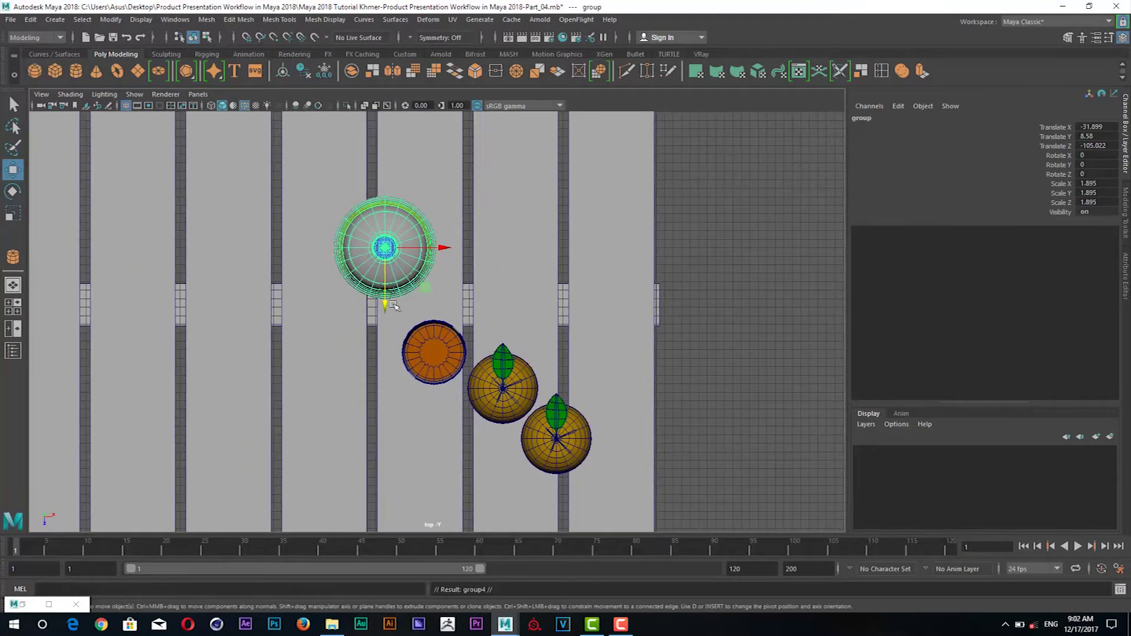
{"action": "left_click_drag", "start_coordinate": [385, 249], "coordinate": [350, 358]}
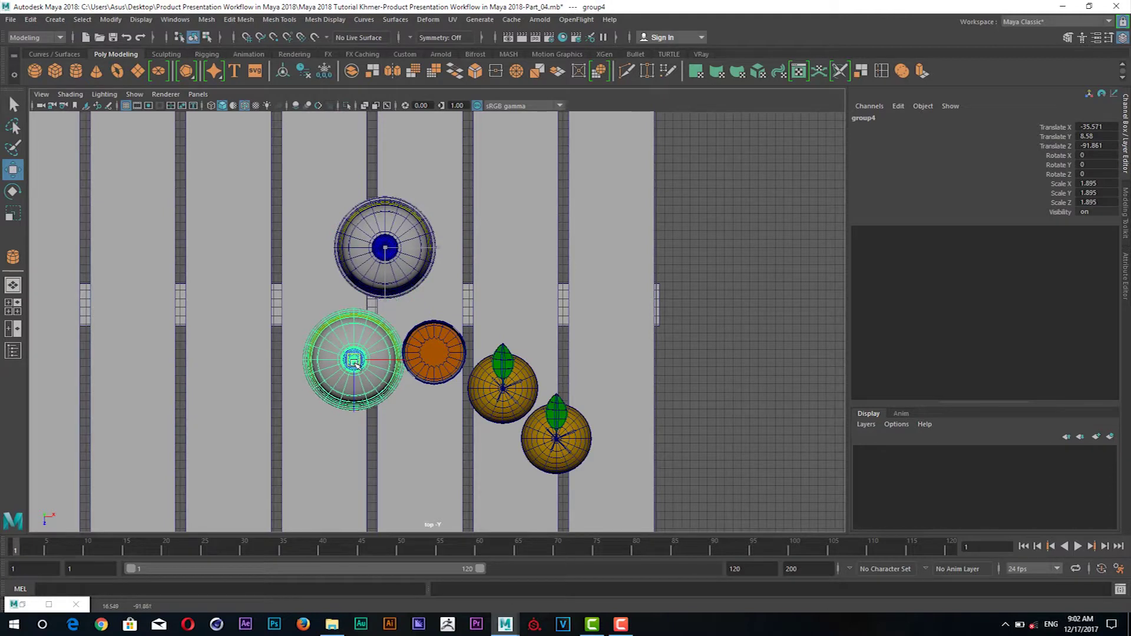
{"action": "left_click", "coordinate": [386, 249]}
{"action": "key", "text": "Up"}
{"action": "key", "text": "Up"}
{"action": "left_click_drag", "start_coordinate": [385, 249], "coordinate": [349, 219]}
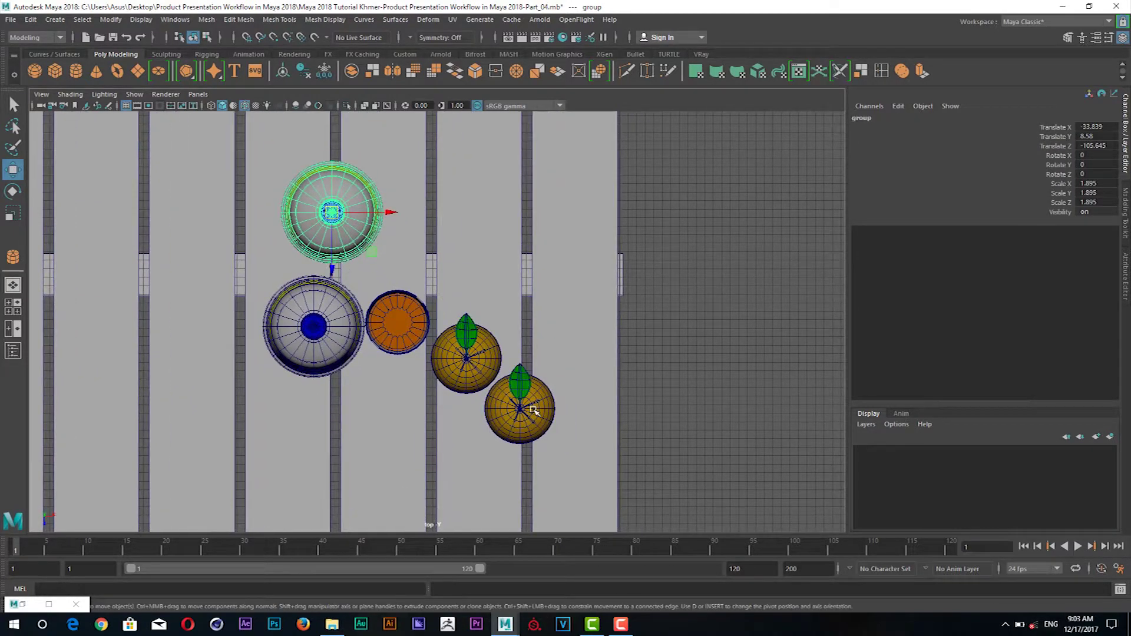
Rotate the bottom-right orange group so its leaf points aside and enlarge it slightly.
{"action": "left_click", "coordinate": [543, 408]}
{"action": "key", "text": "Up"}
{"action": "key", "text": "Up"}
{"action": "key", "text": "e"}
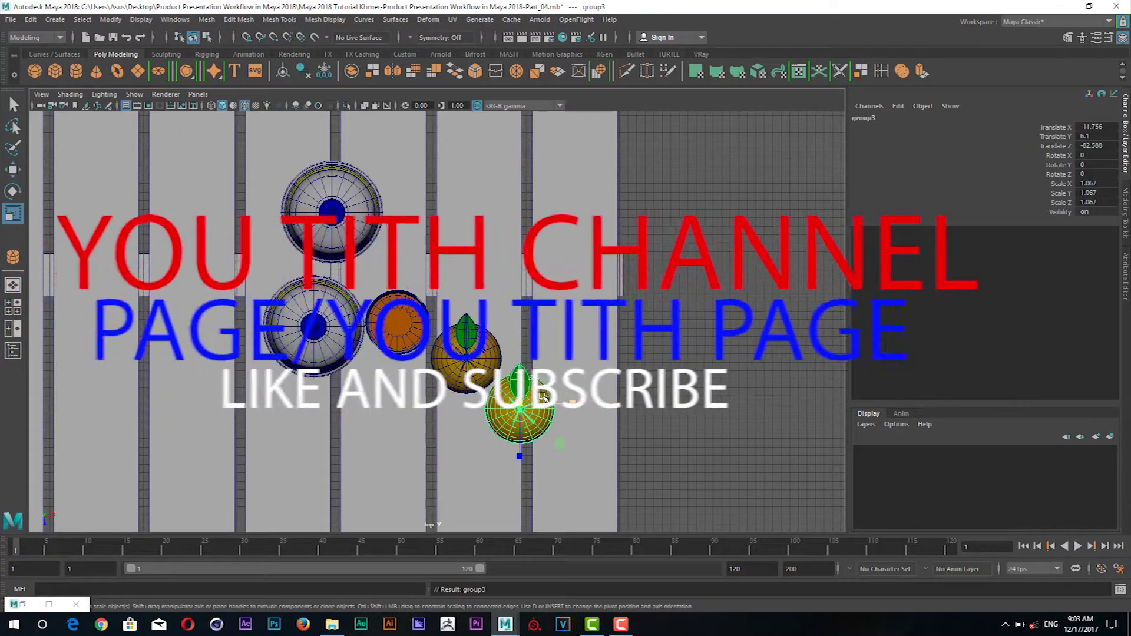
{"action": "left_click_drag", "start_coordinate": [542, 382], "coordinate": [591, 403]}
{"action": "scroll", "scroll_direction": "up", "scroll_amount": 3}
{"action": "scroll", "scroll_direction": "up", "scroll_amount": 3}
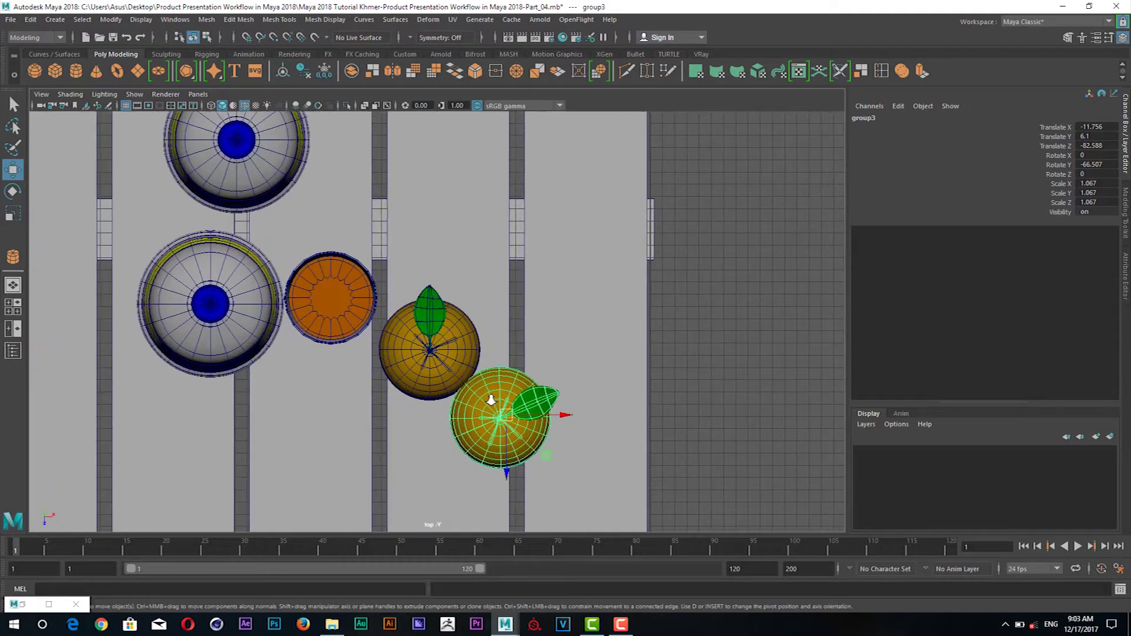
{"action": "key", "text": "r"}
{"action": "left_click_drag", "start_coordinate": [505, 417], "coordinate": [507, 424]}
{"action": "key", "text": "w"}
{"action": "left_click_drag", "start_coordinate": [507, 423], "coordinate": [504, 386]}
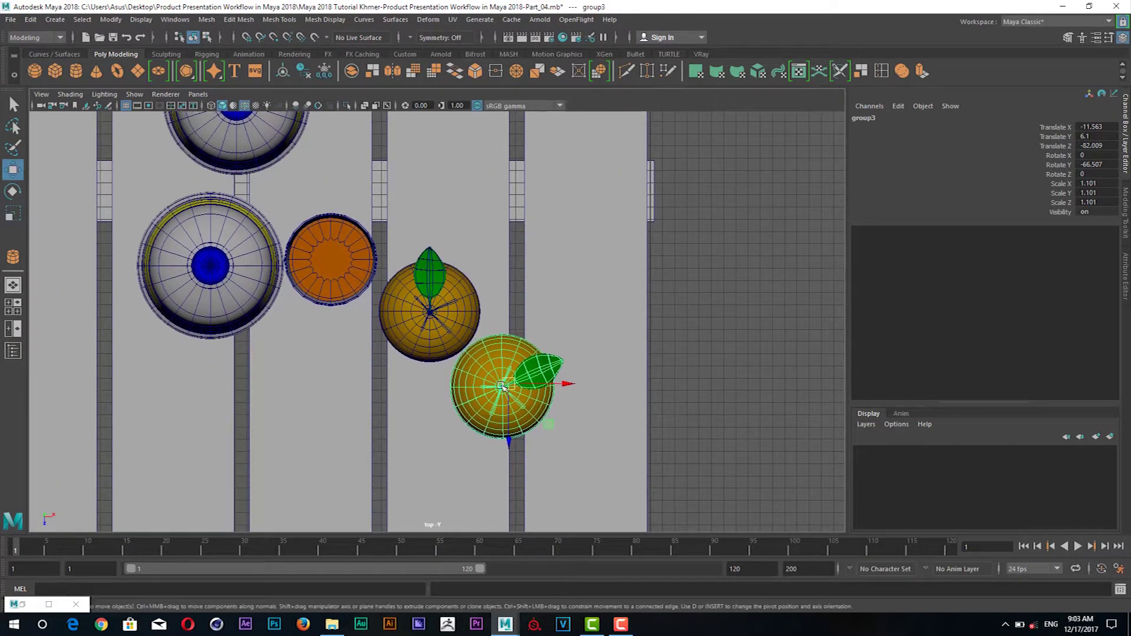
Place the third orange (group5) at X -20.382, Z -79.262, rotated to Y -159.349.
{"action": "left_click_drag", "start_coordinate": [510, 393], "coordinate": [393, 414]}
{"action": "key", "text": "e"}
{"action": "left_click_drag", "start_coordinate": [417, 350], "coordinate": [403, 414]}
{"action": "key", "text": "w"}
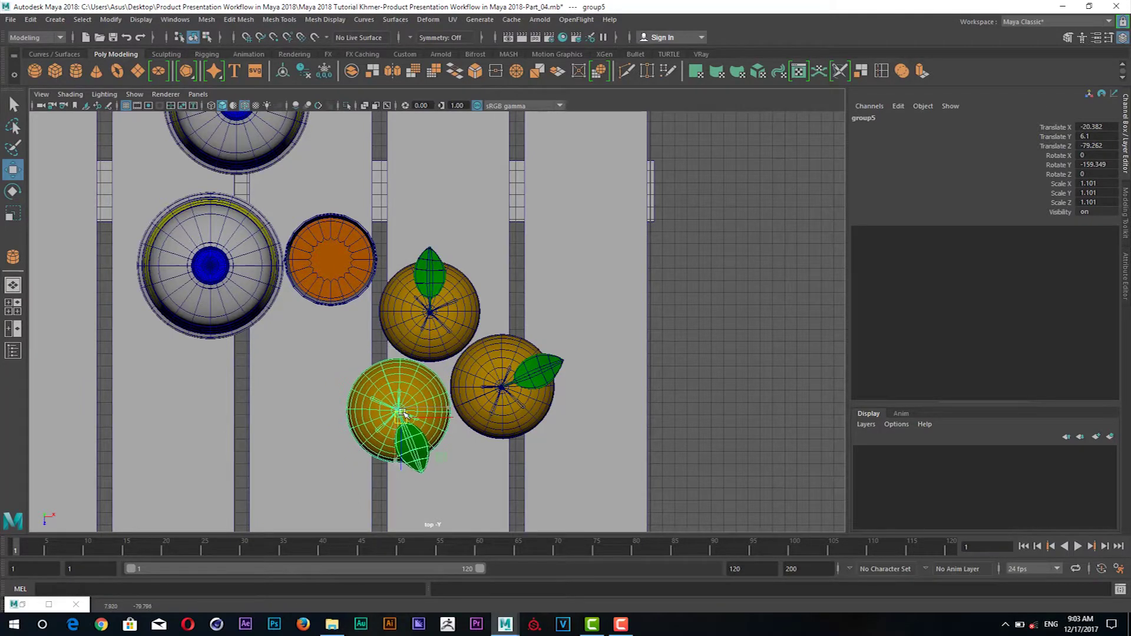
Switch the view to look through camera C1.
{"action": "key", "text": "space"}
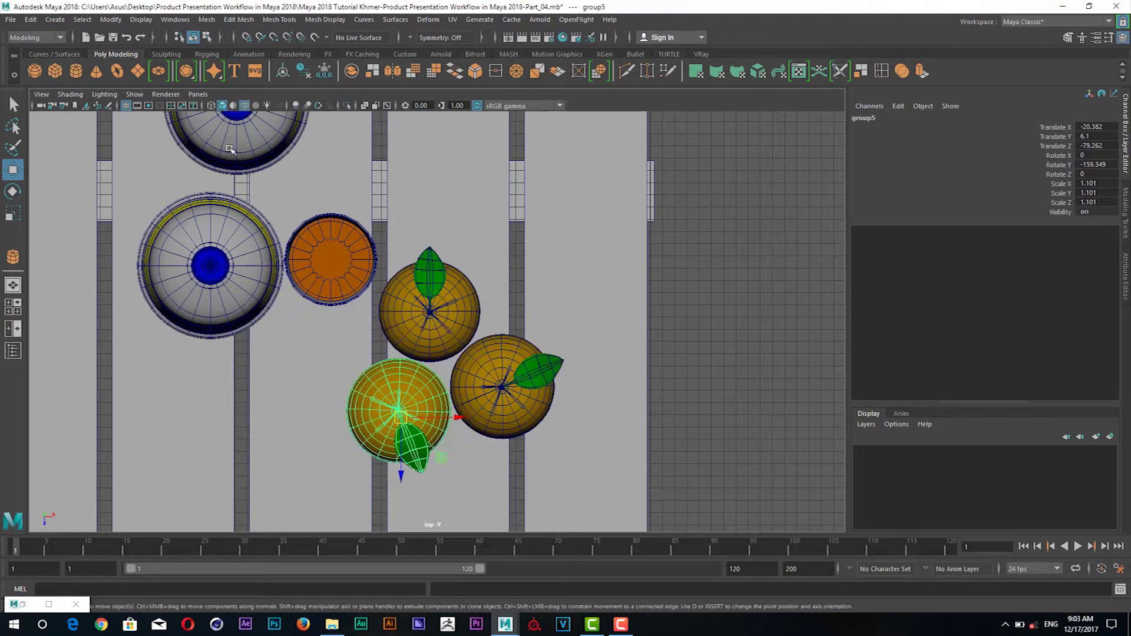
{"action": "left_click", "coordinate": [200, 99]}
{"action": "left_click", "coordinate": [336, 116]}
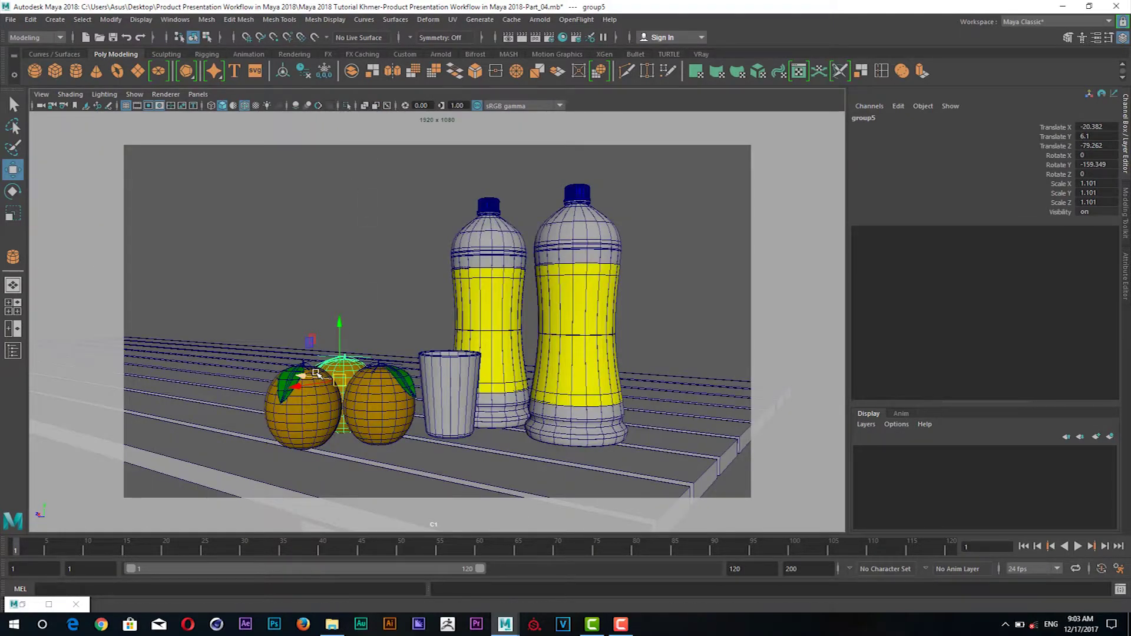
Slide the left orange with its leaves (pasted__group1) left to X 2.366, Z 0.514.
{"action": "left_click", "coordinate": [436, 387]}
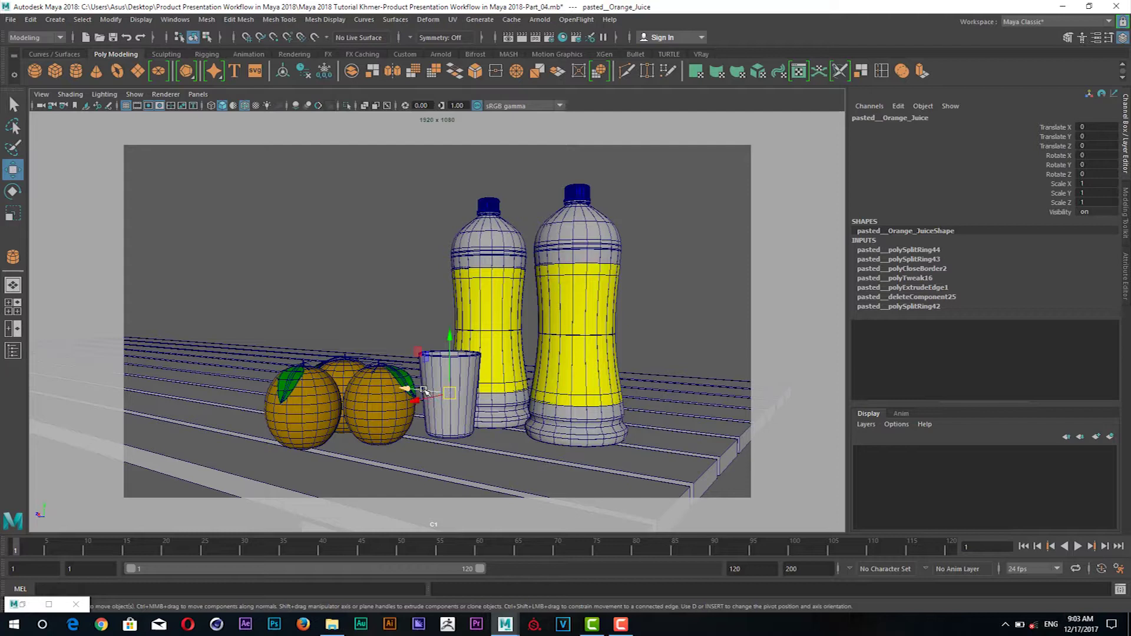
{"action": "key", "text": "ctrl+g"}
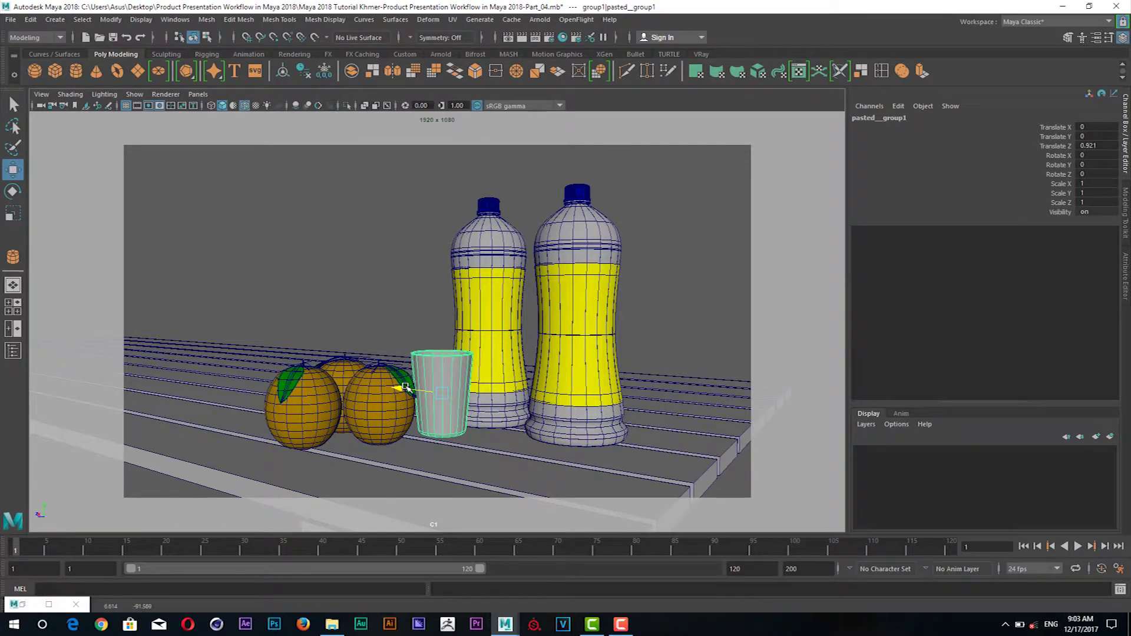
{"action": "left_click", "coordinate": [386, 405]}
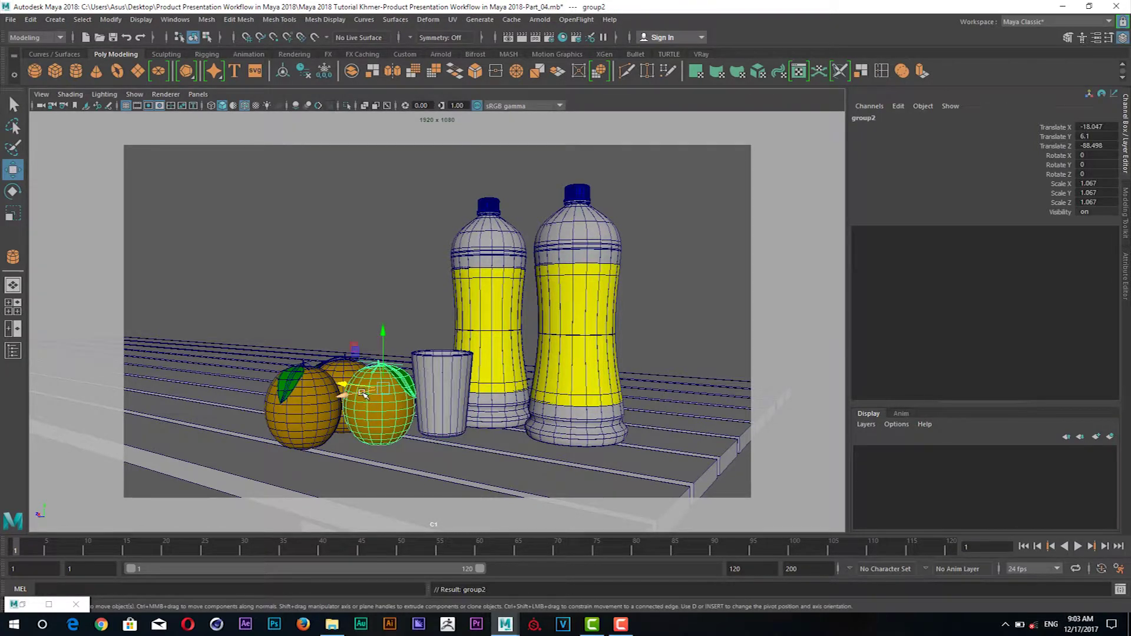
{"action": "left_click", "coordinate": [274, 416]}
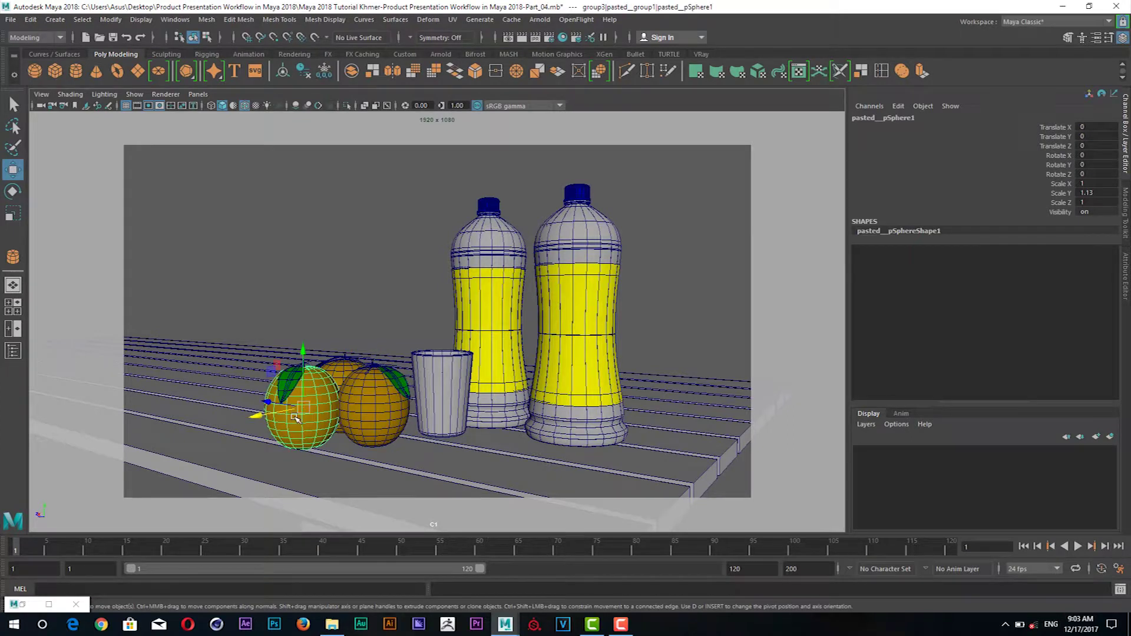
{"action": "key", "text": "Up"}
{"action": "left_click", "coordinate": [363, 413]}
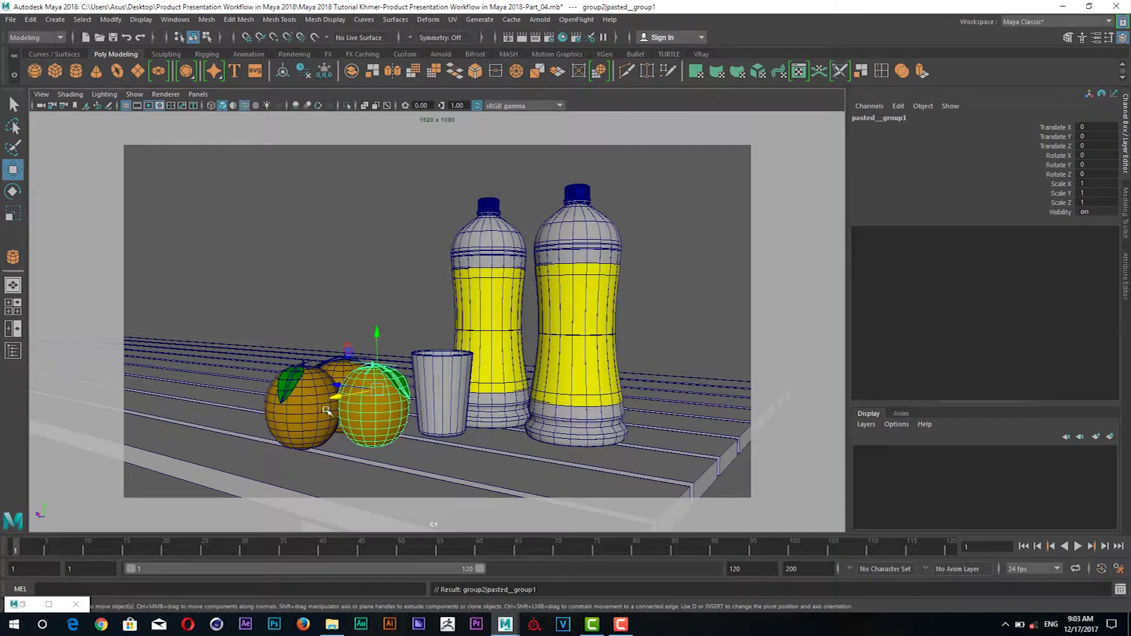
{"action": "left_click", "coordinate": [303, 411]}
{"action": "left_click_drag", "start_coordinate": [270, 418], "coordinate": [258, 417]}
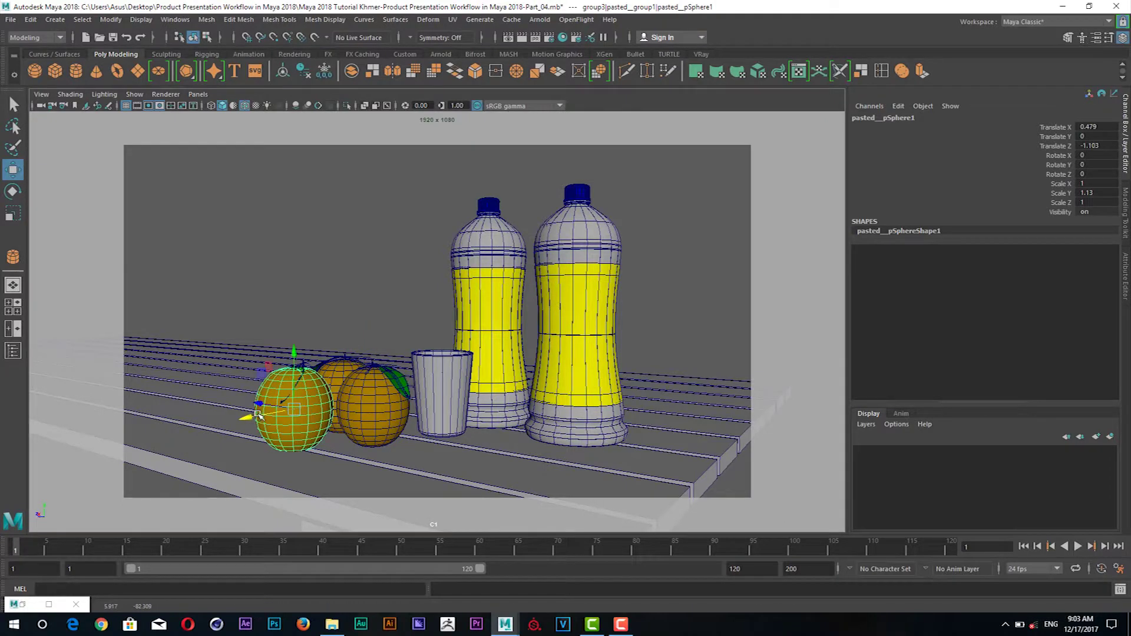
{"action": "key", "text": "ctrl+z"}
{"action": "key", "text": "Up"}
{"action": "left_click_drag", "start_coordinate": [269, 387], "coordinate": [245, 395]}
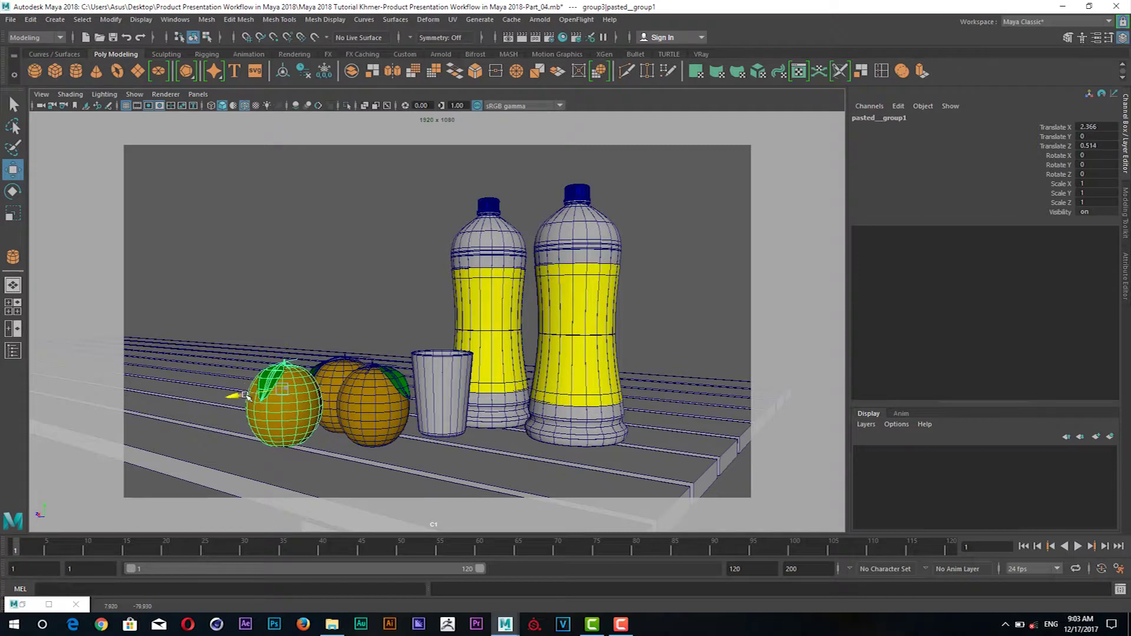
{"action": "key", "text": "space"}
Switch to a wireframe front view and raise the right orange slightly.
{"action": "left_click_drag", "start_coordinate": [390, 373], "coordinate": [391, 389]}
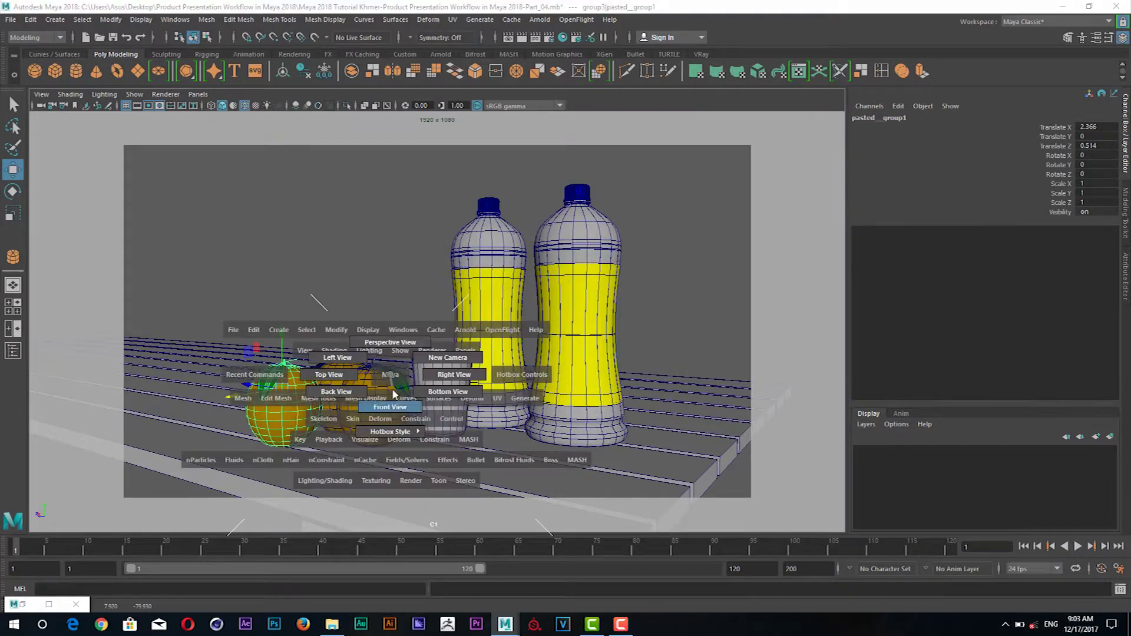
{"action": "scroll", "scroll_direction": "up", "scroll_amount": 3}
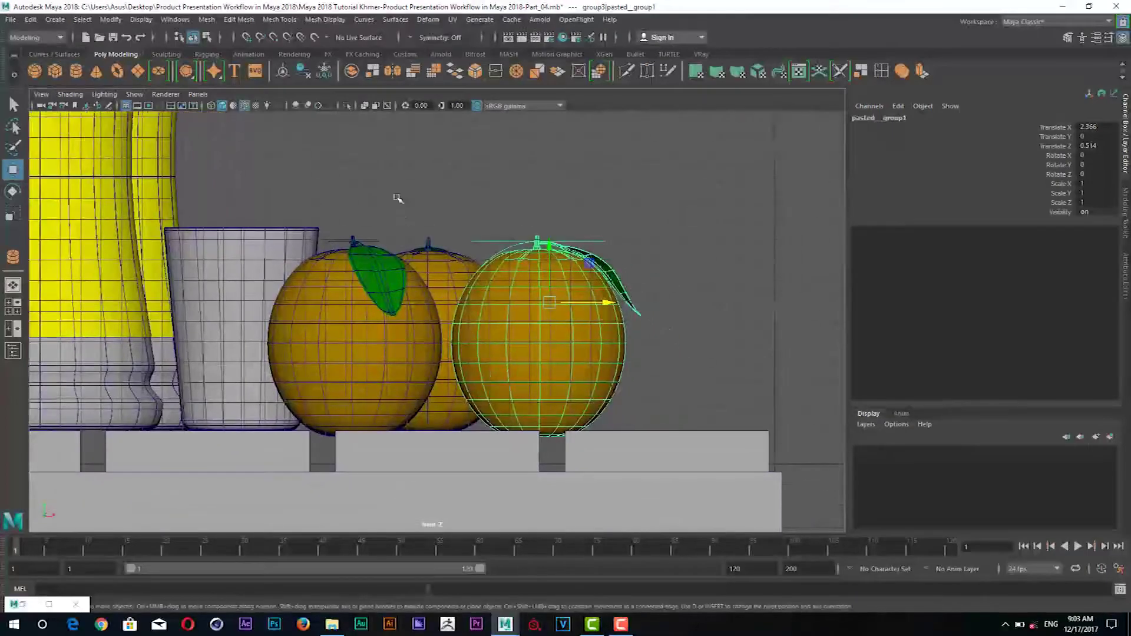
{"action": "left_click", "coordinate": [212, 107]}
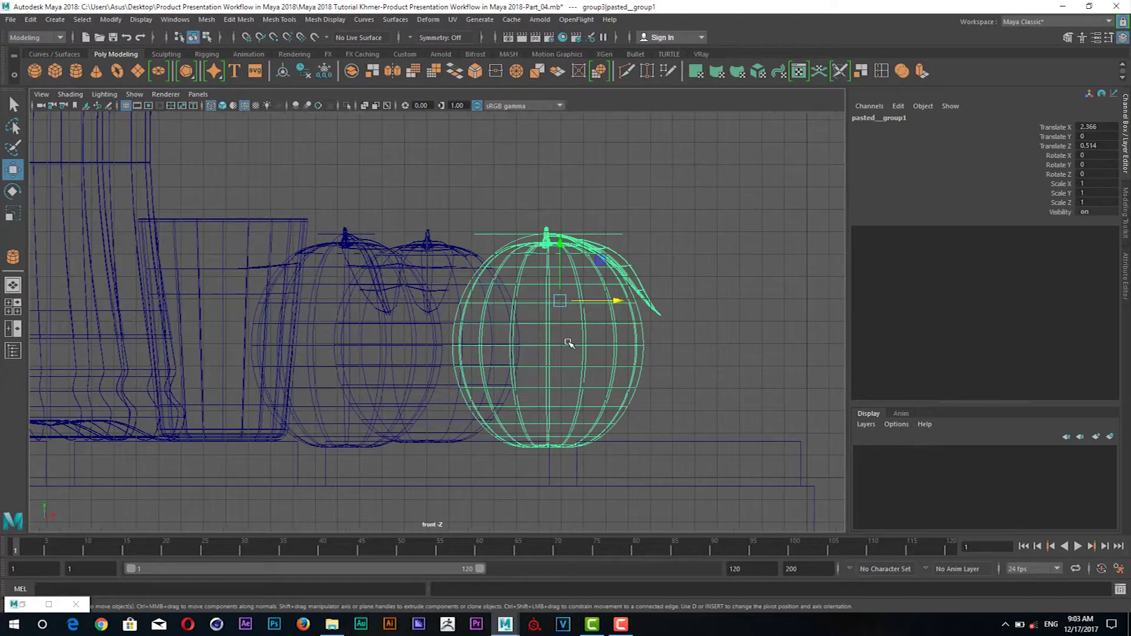
{"action": "left_click_drag", "start_coordinate": [561, 265], "coordinate": [561, 259]}
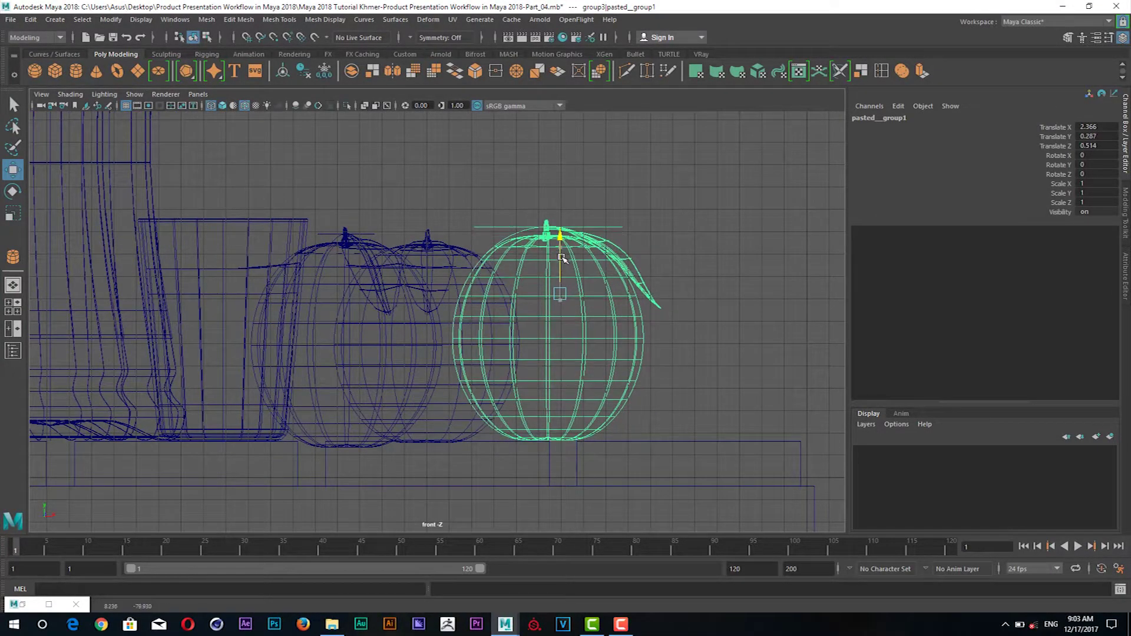
Enlarge the left orange group (group5) to scale 1.127.
{"action": "left_click", "coordinate": [318, 298]}
{"action": "key", "text": "Up"}
{"action": "key", "text": "Up"}
{"action": "key", "text": "r"}
{"action": "left_click_drag", "start_coordinate": [351, 301], "coordinate": [349, 264]}
{"action": "key", "text": "w"}
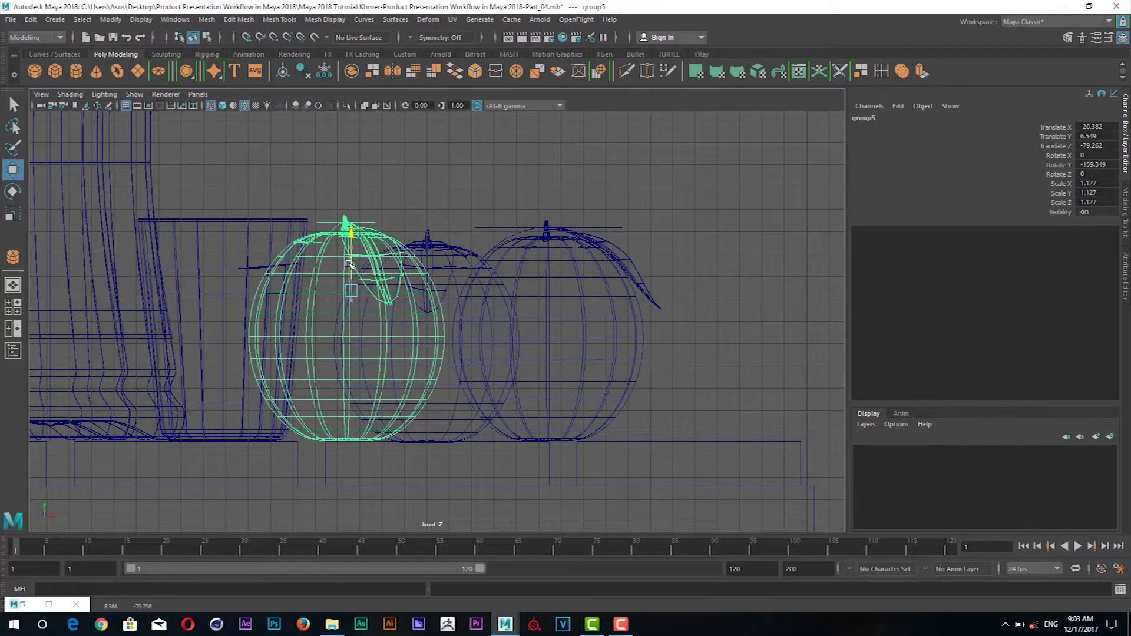
Move a copy of the right orange group (group6) right along X to 1.259.
{"action": "left_click_drag", "start_coordinate": [349, 264], "coordinate": [344, 245]}
{"action": "left_click", "coordinate": [615, 260]}
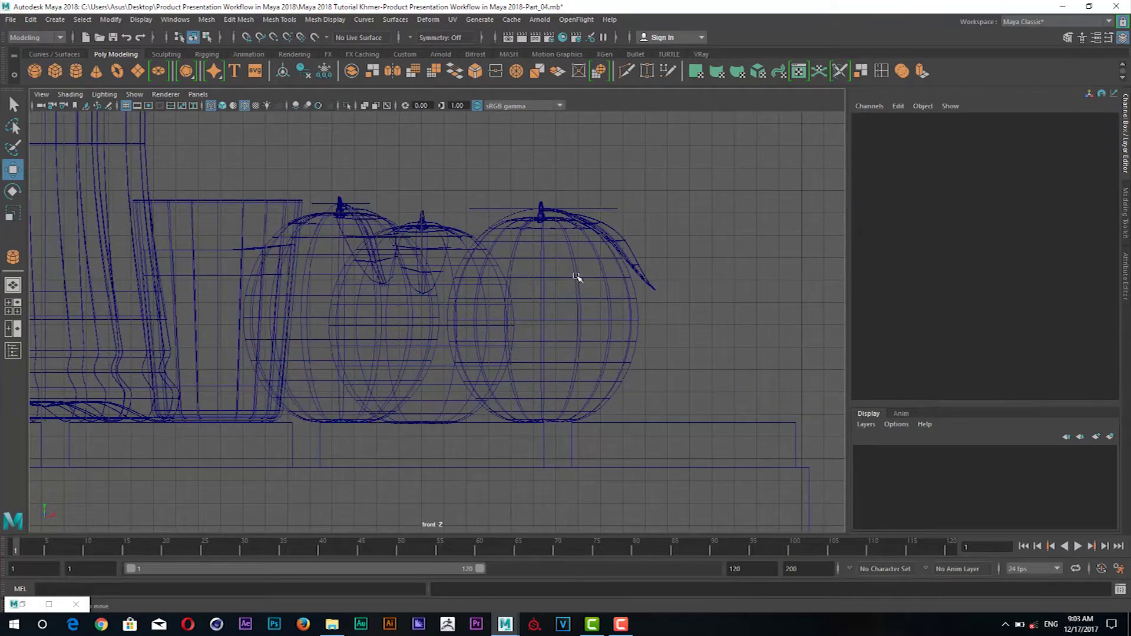
{"action": "left_click", "coordinate": [568, 277]}
{"action": "key", "text": "Up"}
{"action": "key", "text": "Up"}
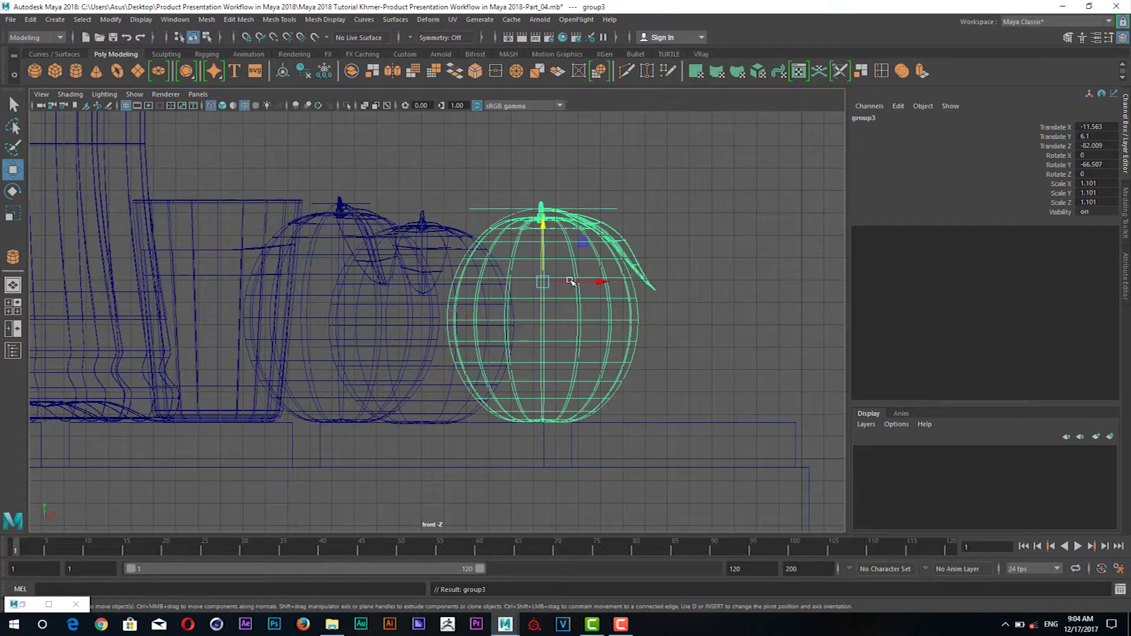
{"action": "scroll", "scroll_direction": "down", "scroll_amount": 3}
{"action": "left_click_drag", "start_coordinate": [580, 290], "coordinate": [792, 295]}
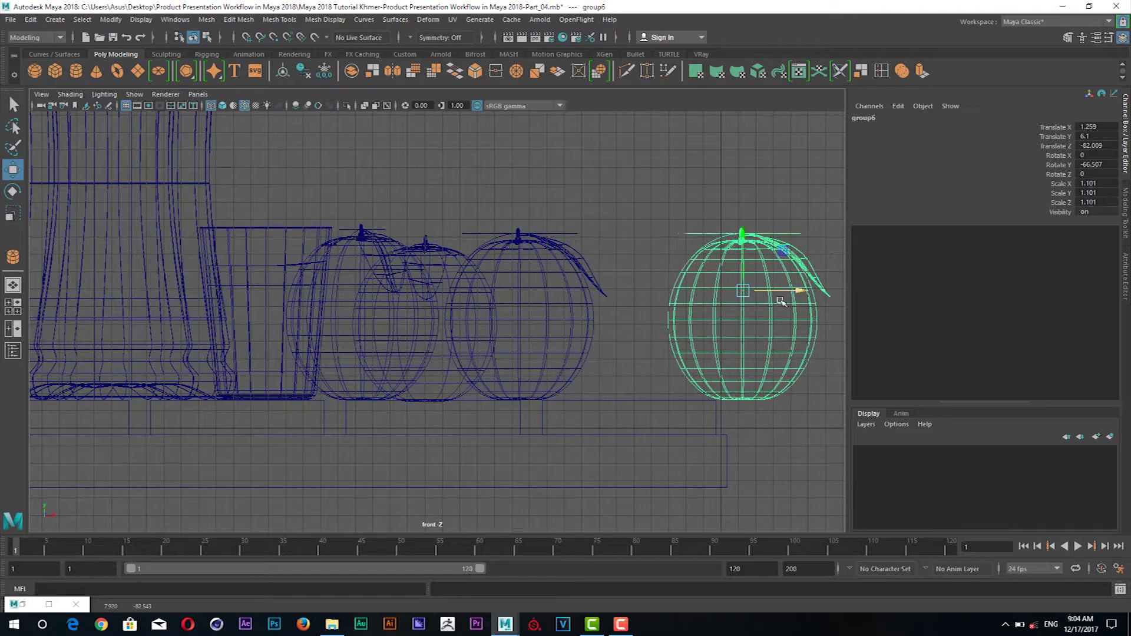
{"action": "left_click_drag", "start_coordinate": [791, 296], "coordinate": [620, 301]}
{"action": "left_click", "coordinate": [588, 302]}
Delete the copy's orange body and bend its leaf to curvature -68.755.
{"action": "key", "text": "Delete"}
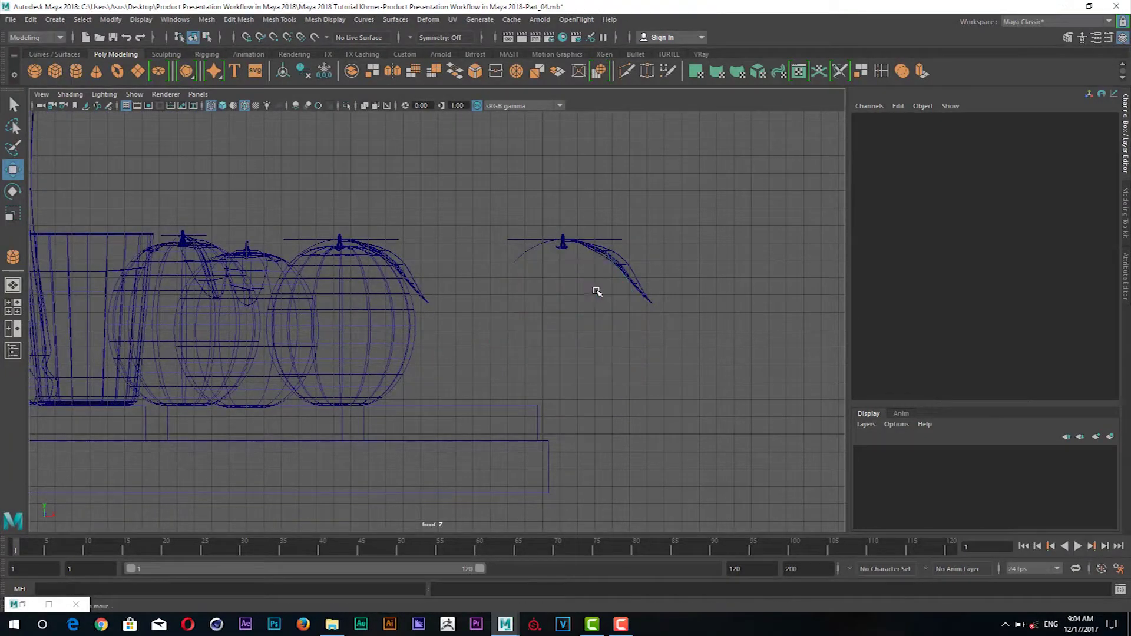
{"action": "left_click", "coordinate": [561, 244]}
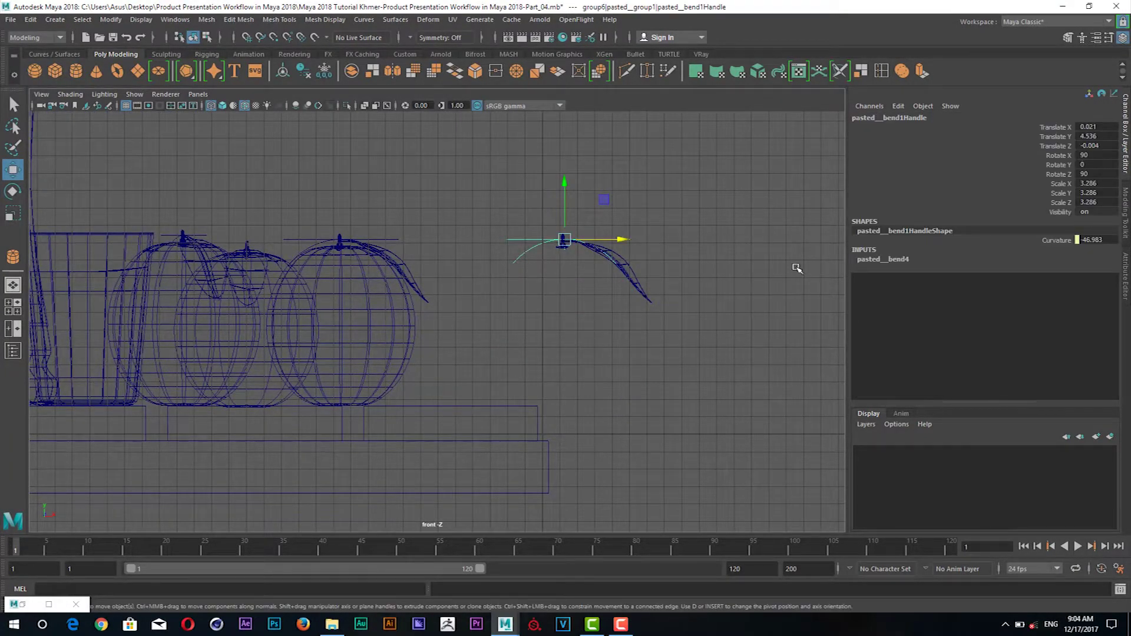
{"action": "left_click", "coordinate": [888, 260]}
{"action": "left_click", "coordinate": [1053, 279]}
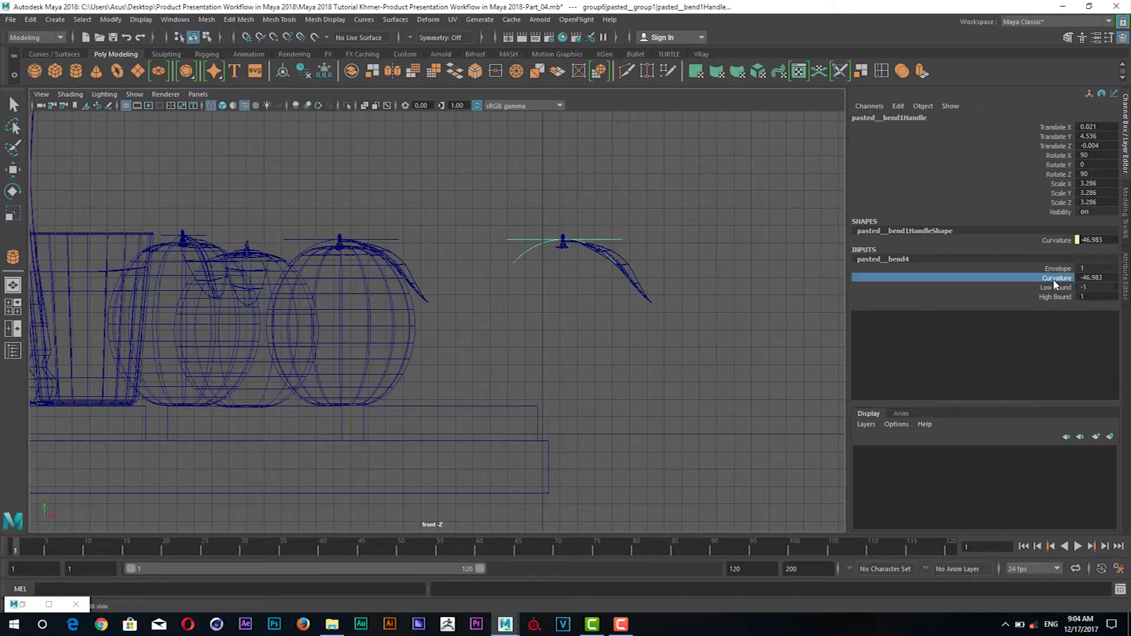
{"action": "left_click_drag", "start_coordinate": [705, 299], "coordinate": [708, 285]}
Reselect the leaf's bend deformer and edit its Curvature value directly.
{"action": "left_click", "coordinate": [625, 268]}
{"action": "key", "text": "w"}
{"action": "left_click", "coordinate": [543, 246]}
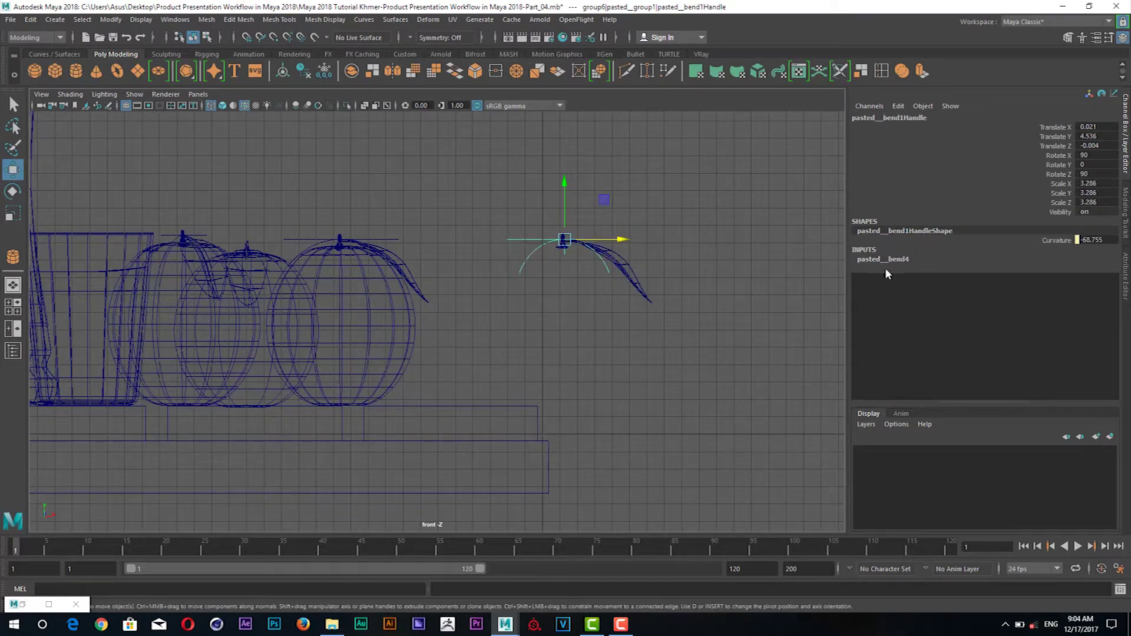
{"action": "left_click", "coordinate": [1063, 239]}
{"action": "double_click", "coordinate": [1107, 240]}
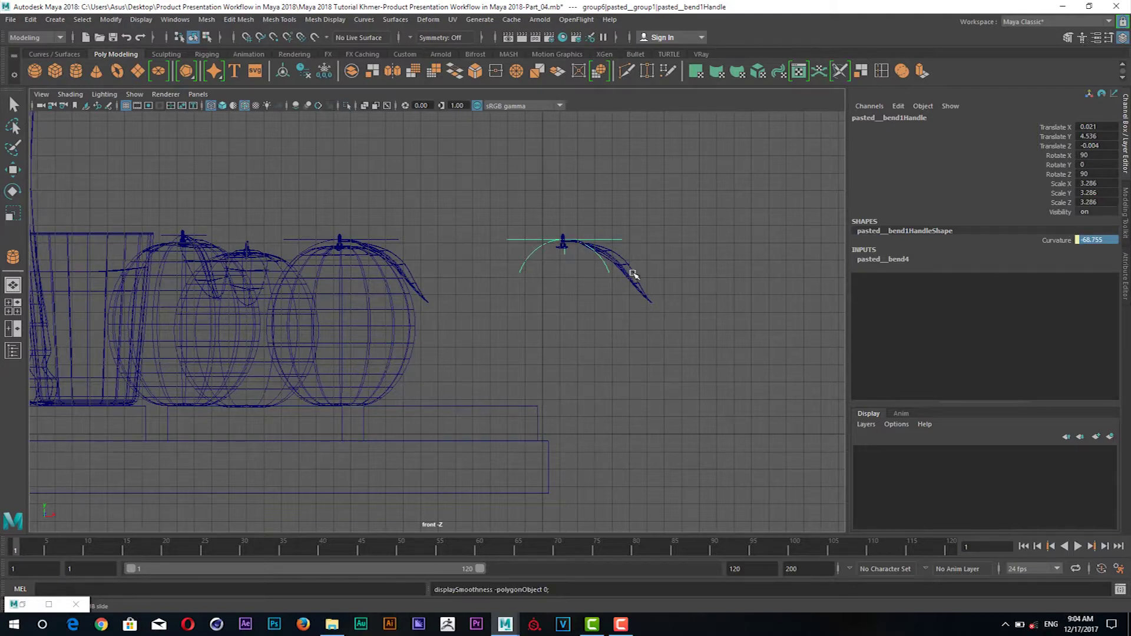
Re-centre the front view on the loose leaf and reselect it.
{"action": "left_click_drag", "start_coordinate": [633, 274], "coordinate": [612, 277]}
{"action": "left_click", "coordinate": [611, 288]}
{"action": "left_click", "coordinate": [571, 261]}
{"action": "key", "text": "w"}
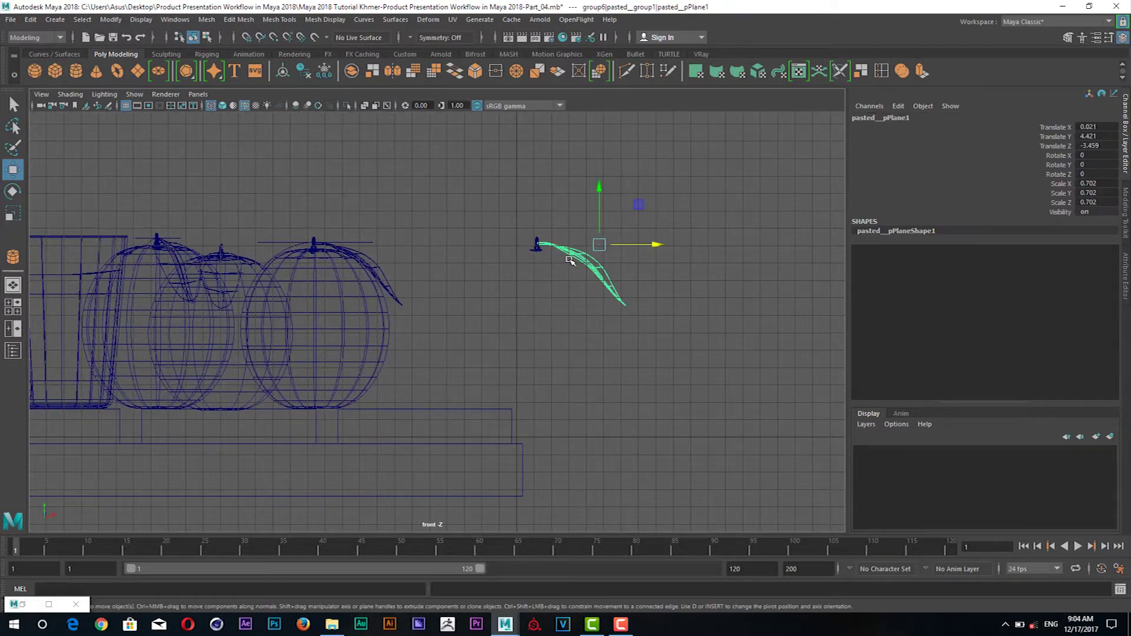
{"action": "left_click", "coordinate": [538, 250]}
{"action": "scroll", "scroll_direction": "up", "scroll_amount": 3}
{"action": "left_click_drag", "start_coordinate": [575, 272], "coordinate": [545, 312]}
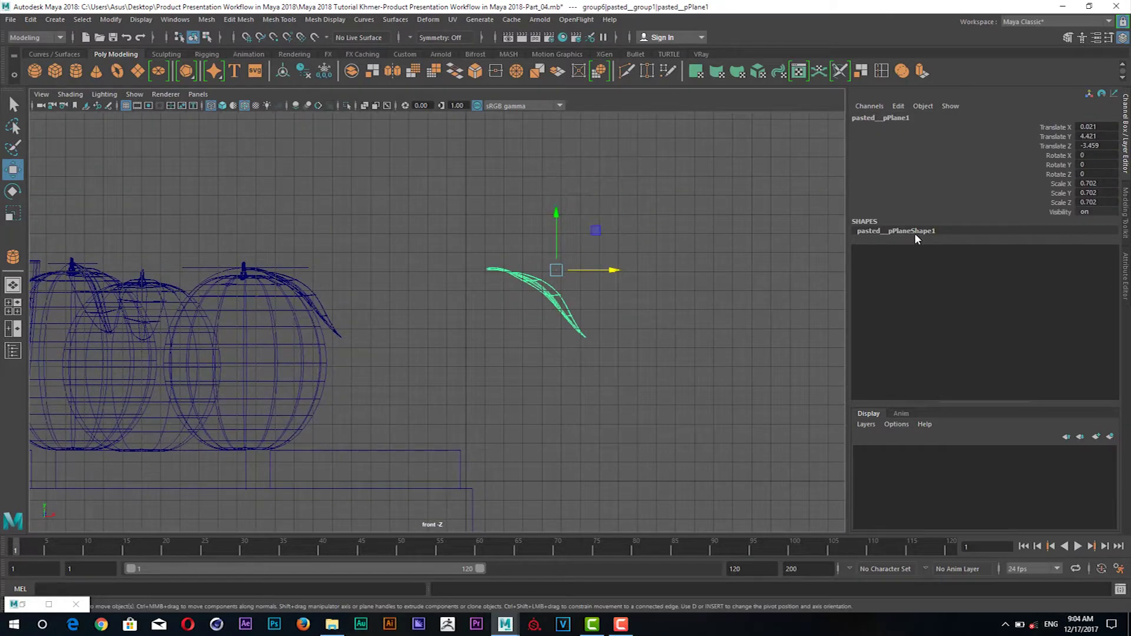
{"action": "double_click", "coordinate": [914, 232]}
{"action": "left_click", "coordinate": [581, 303]}
{"action": "left_click", "coordinate": [544, 296]}
Return to a textured perspective view of the whole table.
{"action": "key", "text": "space"}
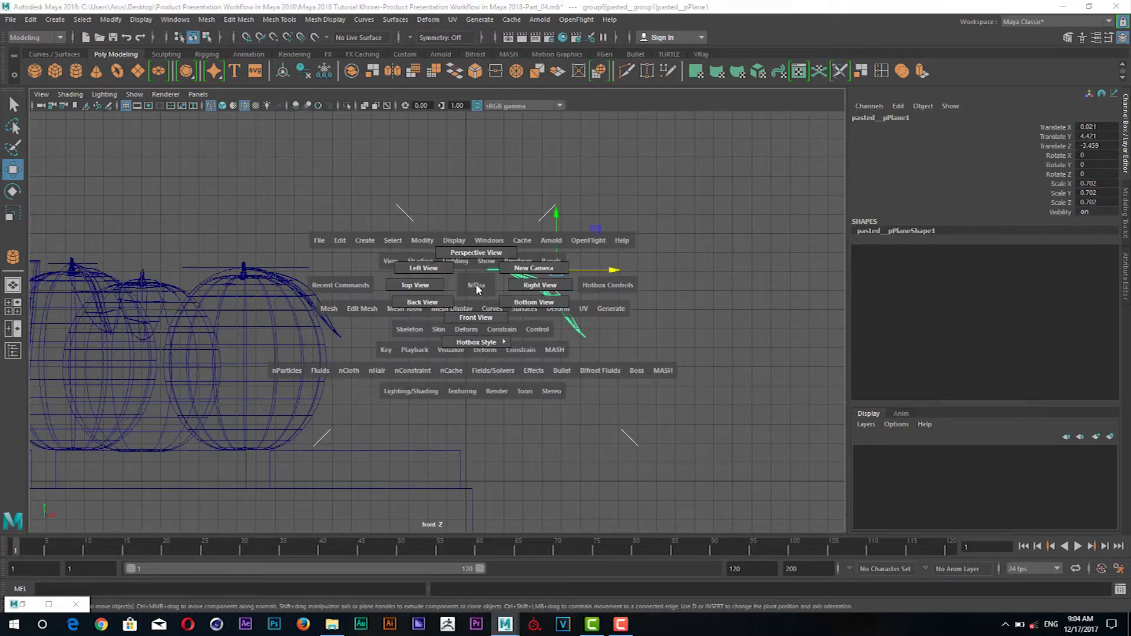
{"action": "left_click_drag", "start_coordinate": [466, 295], "coordinate": [475, 253]}
{"action": "left_click_drag", "start_coordinate": [506, 323], "coordinate": [157, 144]}
{"action": "left_click", "coordinate": [233, 106]}
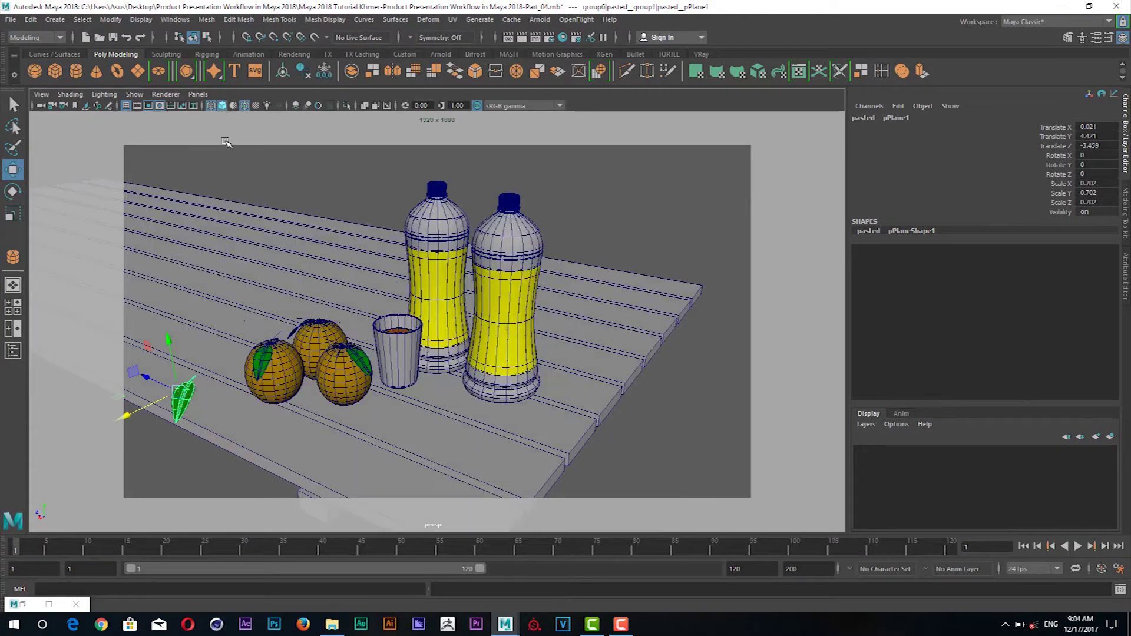
{"action": "left_click_drag", "start_coordinate": [177, 330], "coordinate": [220, 380]}
{"action": "scroll", "scroll_direction": "up", "scroll_amount": 3}
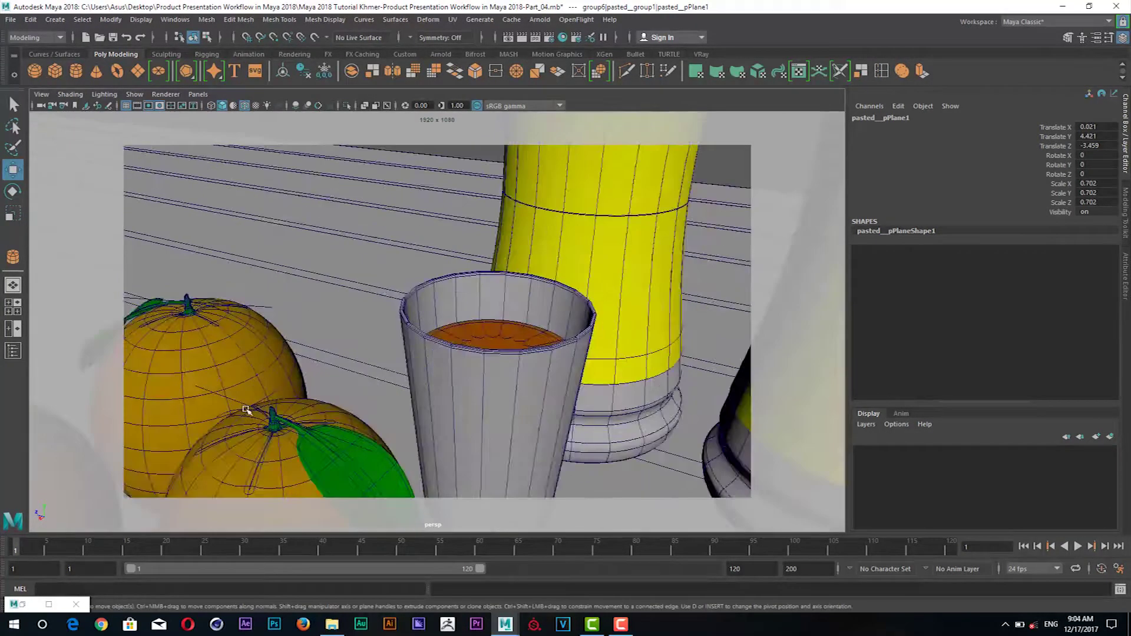
{"action": "scroll", "scroll_direction": "down", "scroll_amount": 3}
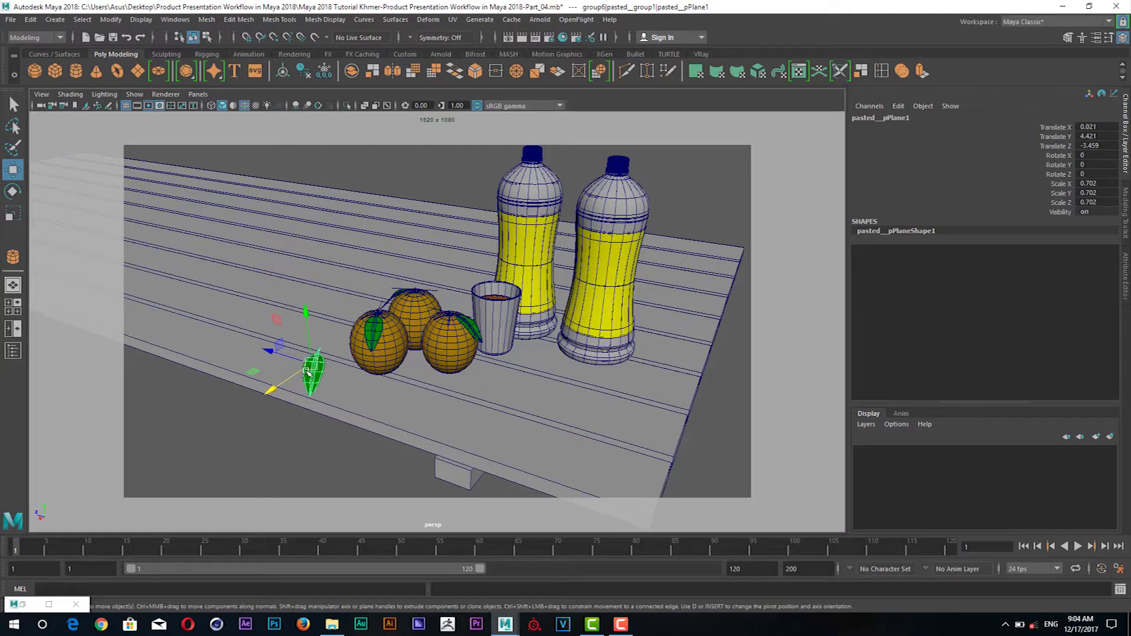
Re-angle the camera over the table and select the back orange.
{"action": "left_click", "coordinate": [307, 372]}
{"action": "left_click_drag", "start_coordinate": [407, 345], "coordinate": [354, 378]}
{"action": "left_click", "coordinate": [347, 379]}
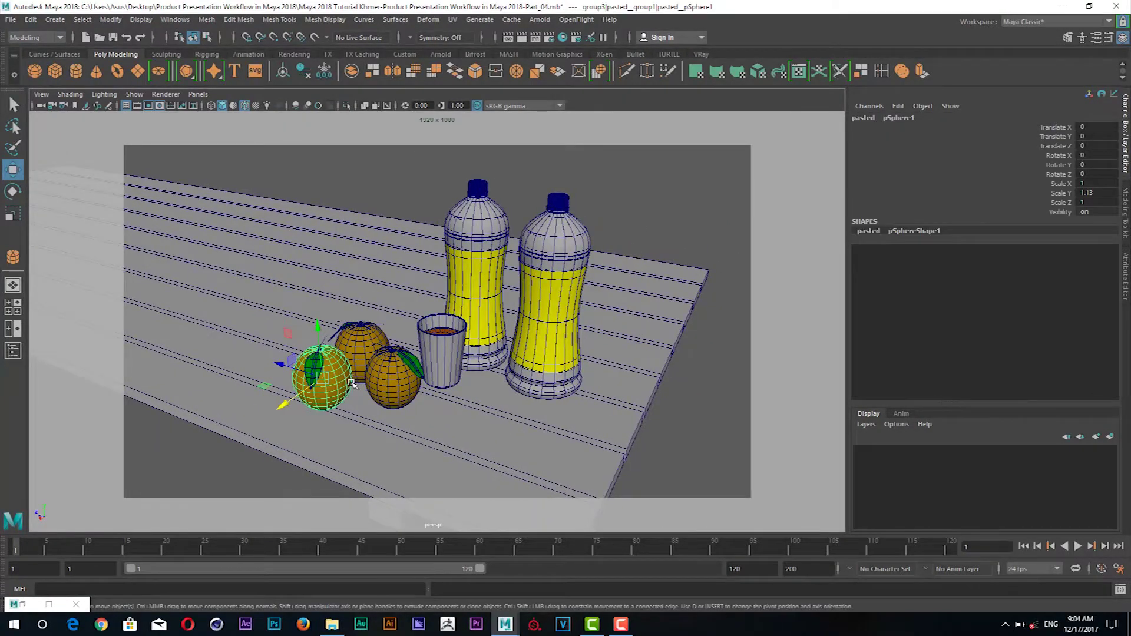
{"action": "left_click", "coordinate": [352, 384]}
{"action": "left_click", "coordinate": [314, 383]}
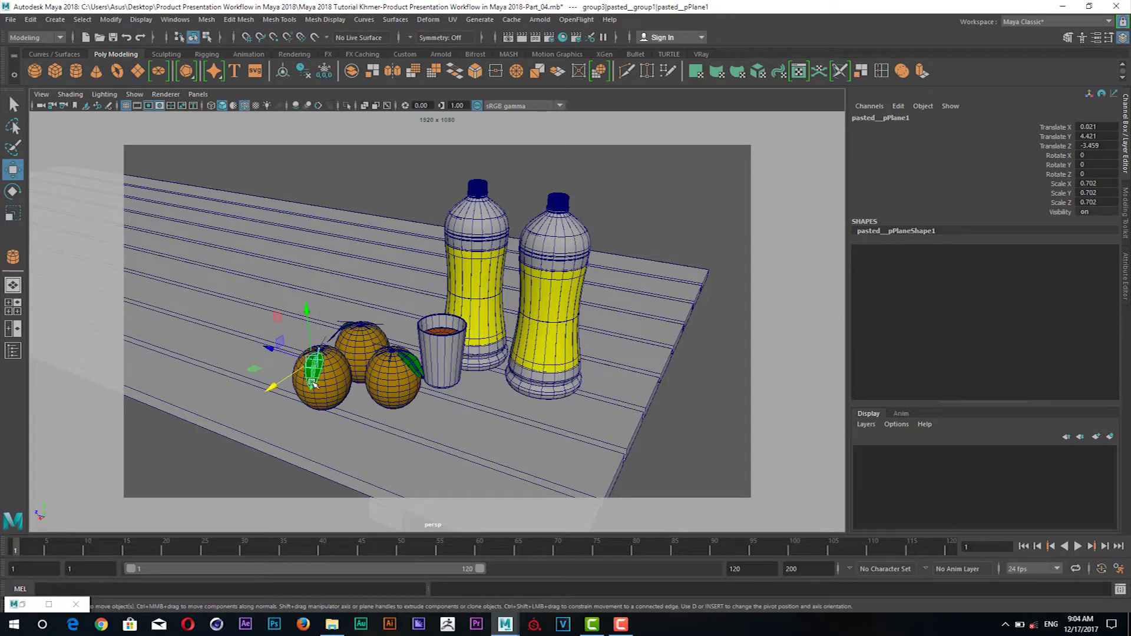
{"action": "left_click", "coordinate": [352, 338]}
{"action": "left_click_drag", "start_coordinate": [352, 339], "coordinate": [415, 374]}
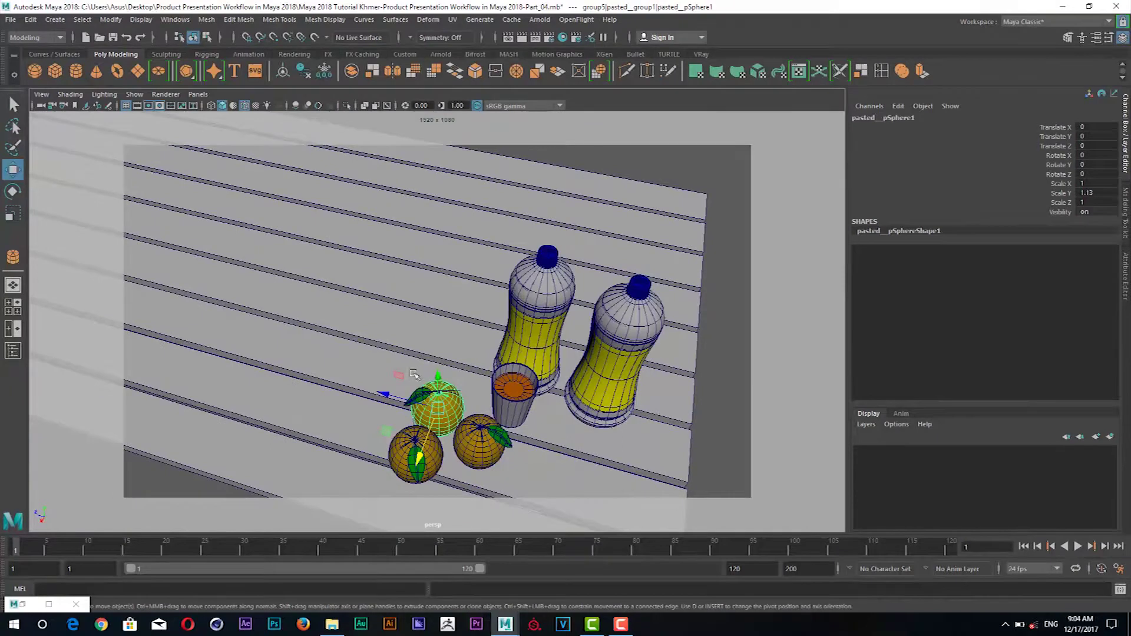
Slide the back orange group (group7) left to X -15.937, Z -70.044.
{"action": "key", "text": "Up"}
{"action": "key", "text": "Up"}
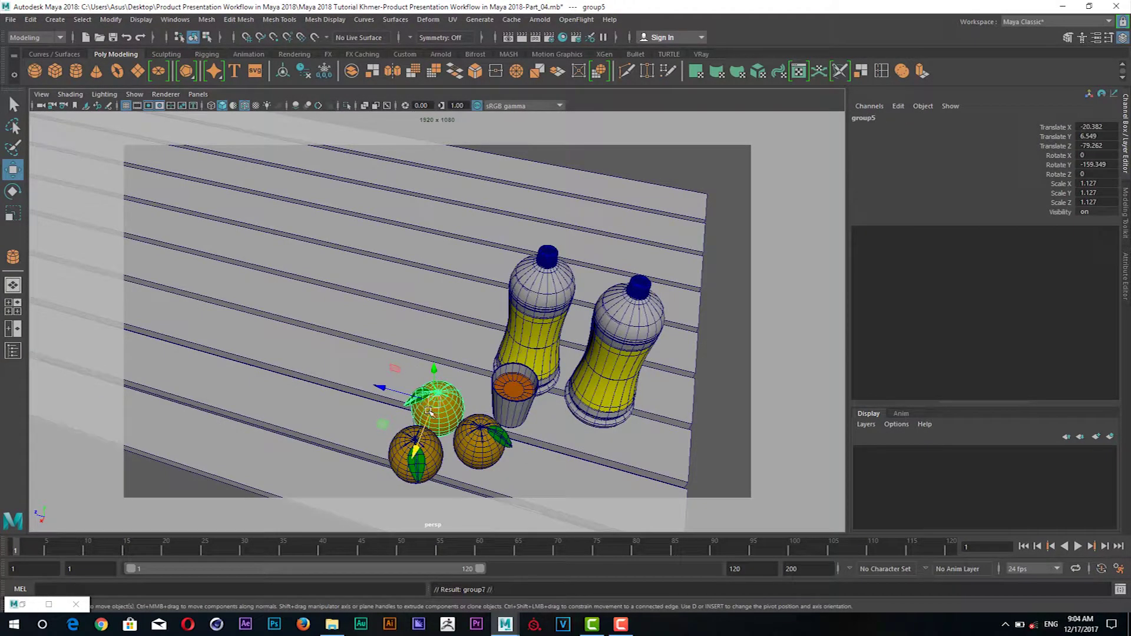
{"action": "left_click_drag", "start_coordinate": [383, 424], "coordinate": [340, 421]}
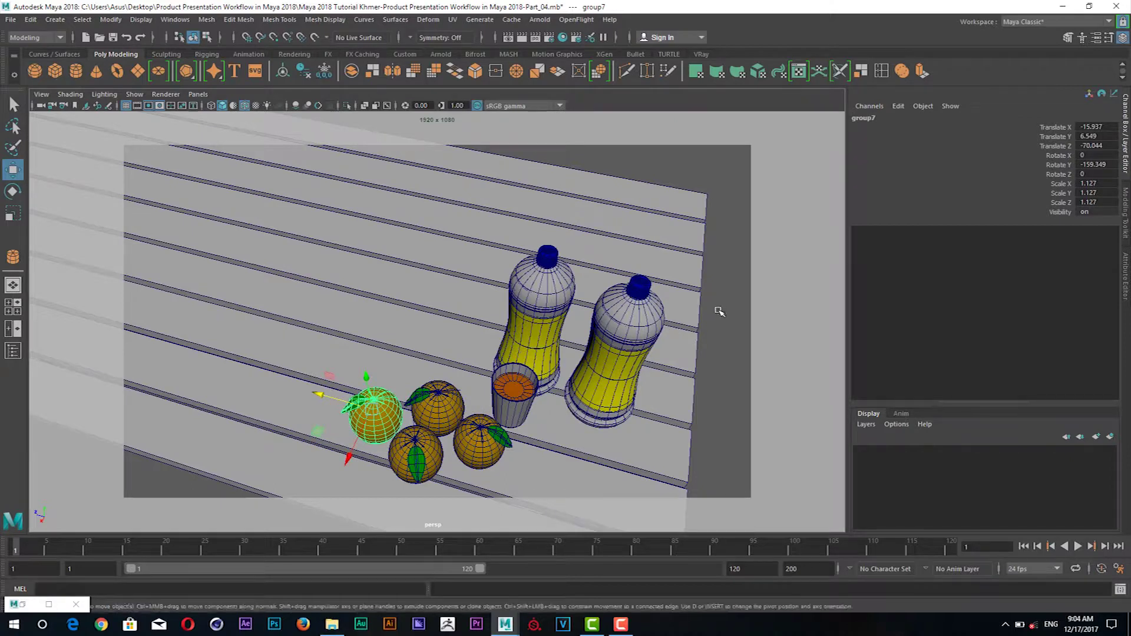
{"action": "left_click", "coordinate": [719, 311]}
{"action": "left_click", "coordinate": [353, 405]}
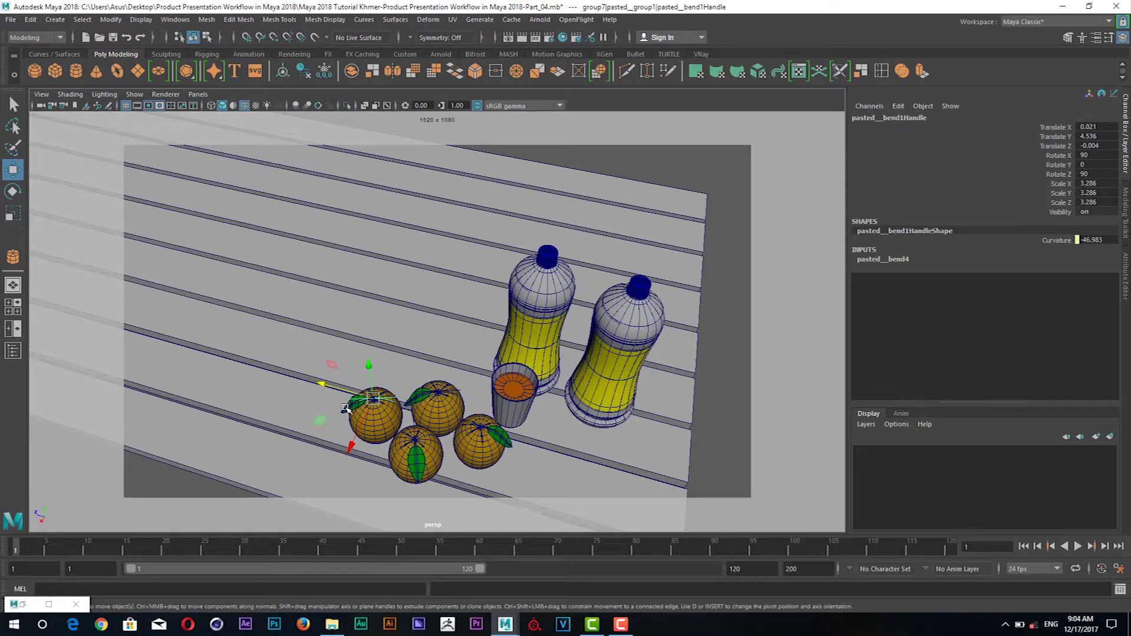
{"action": "left_click", "coordinate": [346, 408]}
{"action": "scroll", "scroll_direction": "up", "scroll_amount": 3}
{"action": "scroll", "scroll_direction": "down", "scroll_amount": 3}
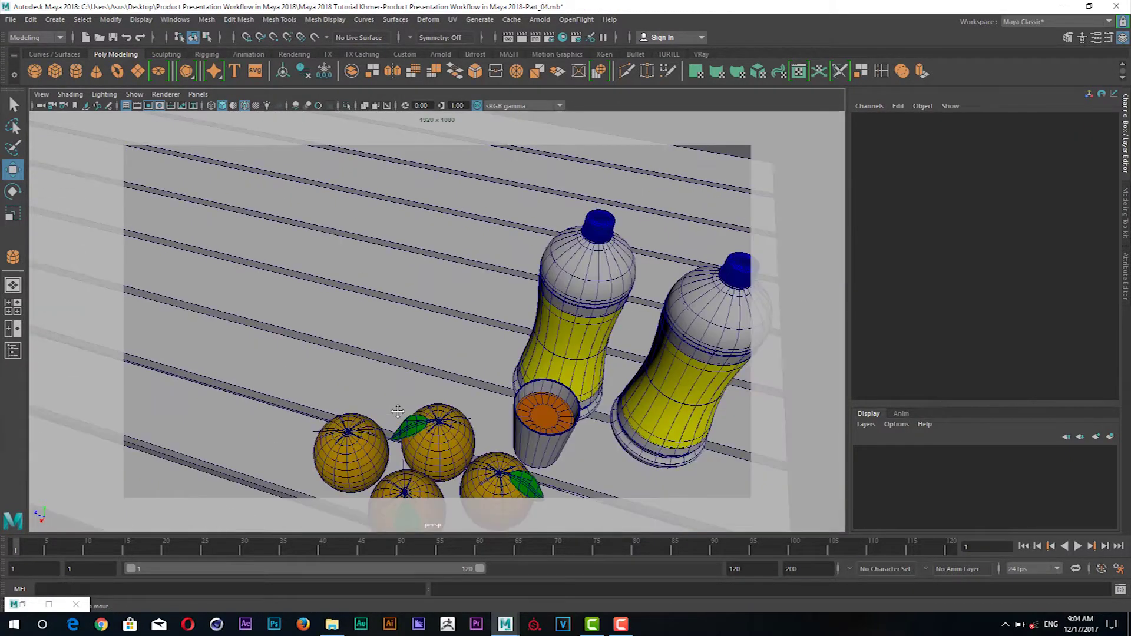
{"action": "left_click_drag", "start_coordinate": [398, 411], "coordinate": [530, 354]}
Select the copied bottle group and move it across the table in Top view.
{"action": "left_click", "coordinate": [536, 352]}
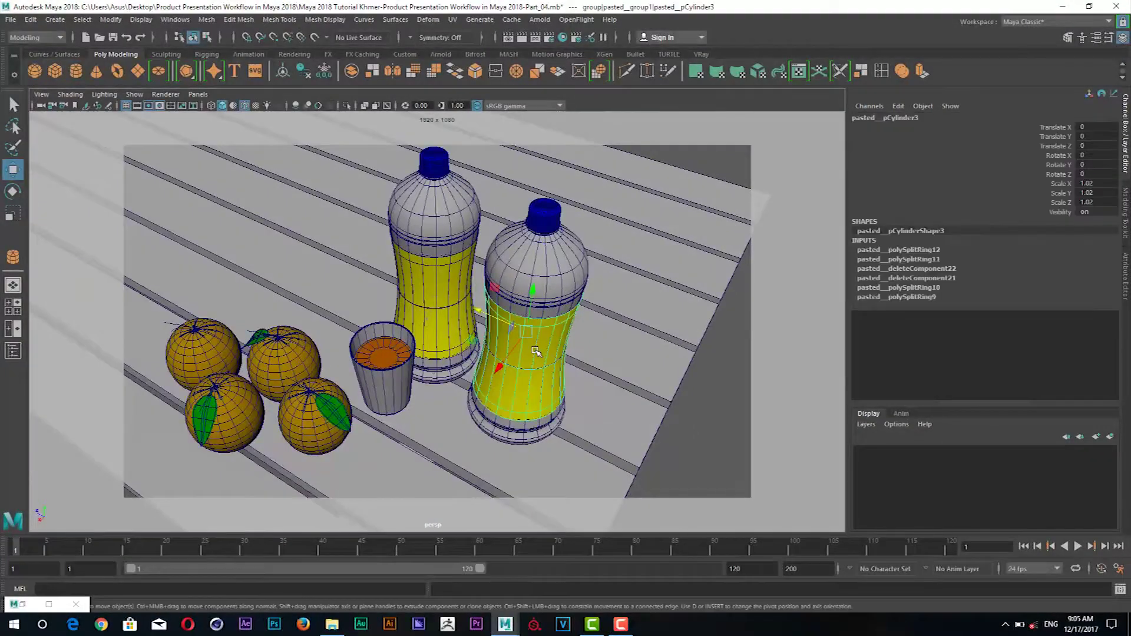
{"action": "key", "text": "Up"}
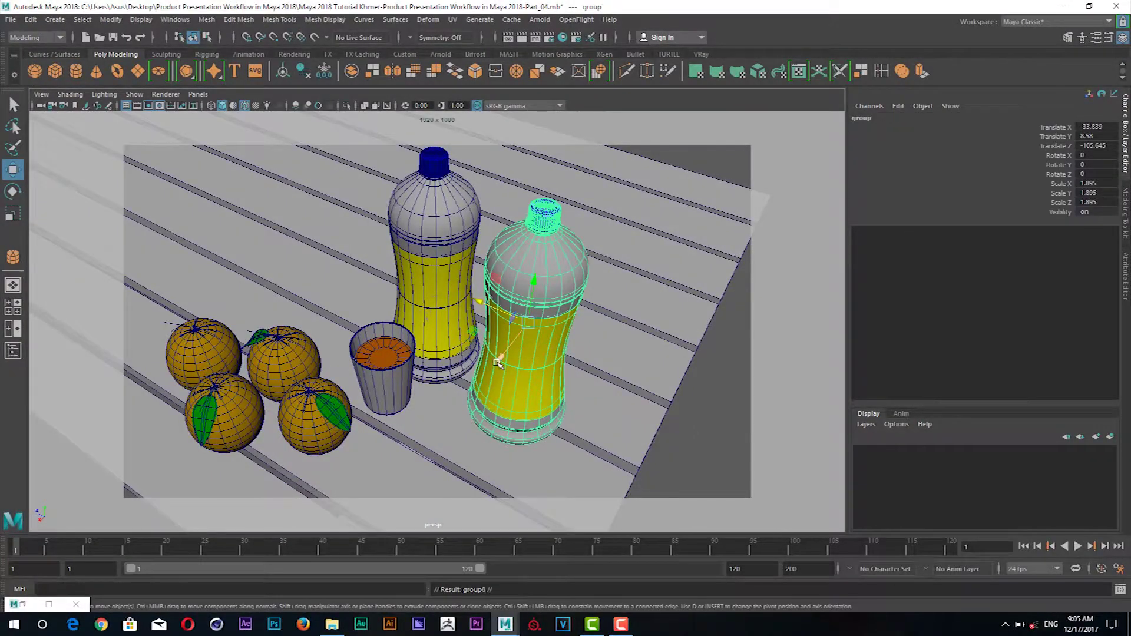
{"action": "key", "text": "space"}
{"action": "left_click_drag", "start_coordinate": [497, 362], "coordinate": [437, 356]}
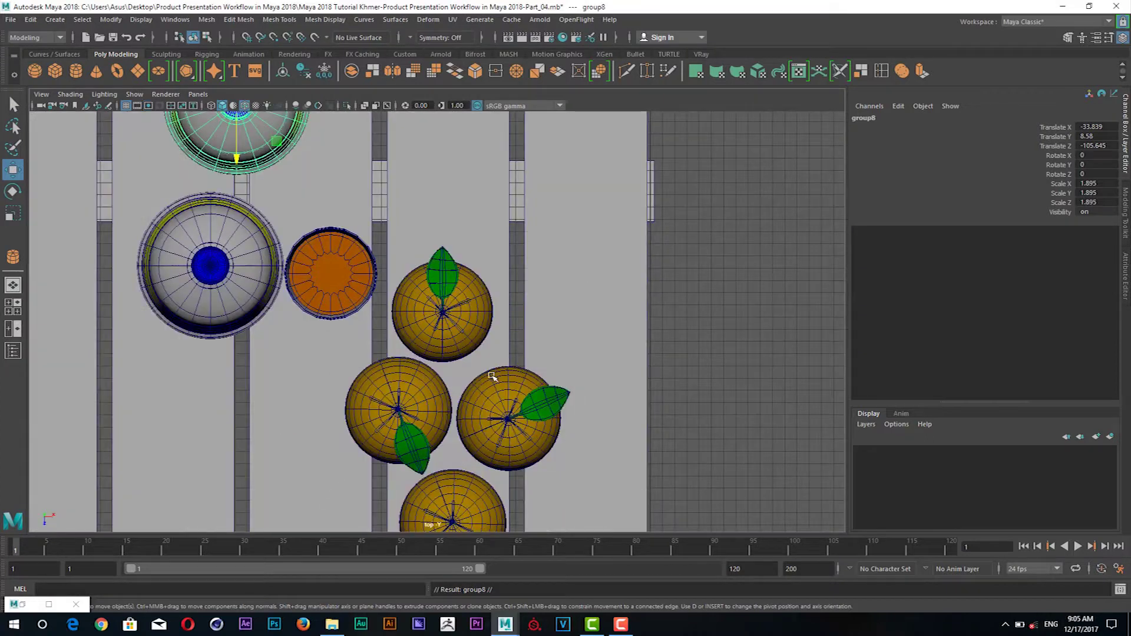
{"action": "left_click_drag", "start_coordinate": [492, 376], "coordinate": [716, 485]}
{"action": "left_click_drag", "start_coordinate": [462, 213], "coordinate": [320, 274]}
Through camera C1, slide the bottle copy (group8) to X -48.168, Z -110.384.
{"action": "key", "text": "space"}
{"action": "left_click_drag", "start_coordinate": [473, 327], "coordinate": [472, 291]}
{"action": "left_click", "coordinate": [198, 94]}
{"action": "mouse_move", "coordinate": [216, 106]}
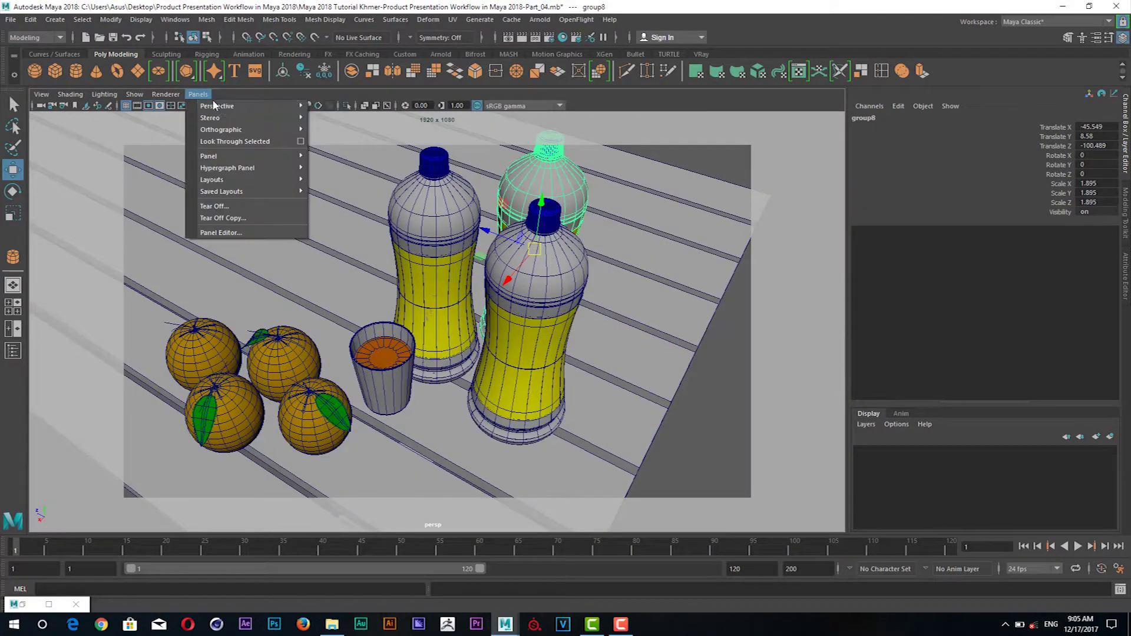
{"action": "left_click", "coordinate": [347, 107]}
{"action": "left_click_drag", "start_coordinate": [550, 295], "coordinate": [634, 313]}
Adjust the C1 camera framing and select the left bottle's whole group.
{"action": "left_click_drag", "start_coordinate": [467, 350], "coordinate": [549, 339]}
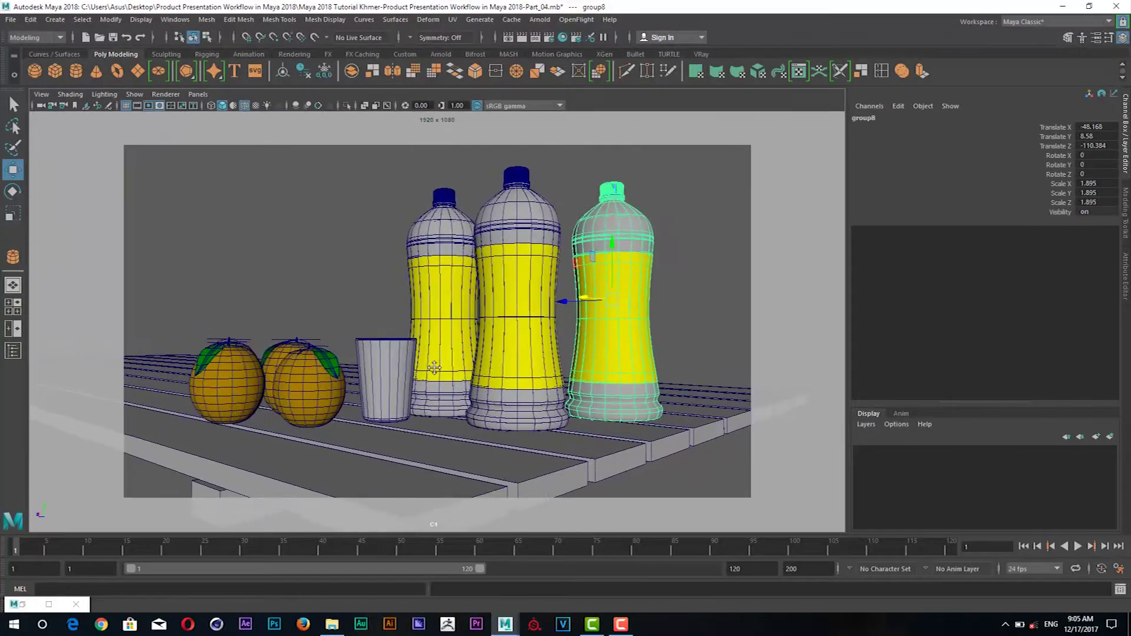
{"action": "left_click_drag", "start_coordinate": [526, 343], "coordinate": [520, 349]}
{"action": "left_click_drag", "start_coordinate": [519, 349], "coordinate": [549, 355]}
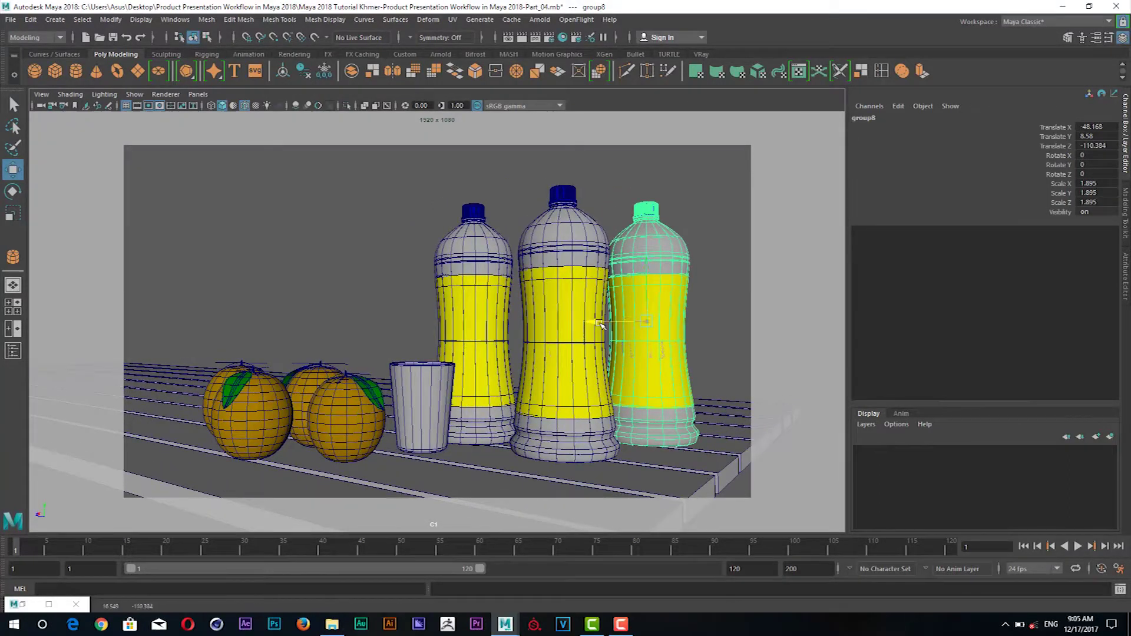
{"action": "left_click", "coordinate": [487, 308]}
{"action": "key", "text": "Left"}
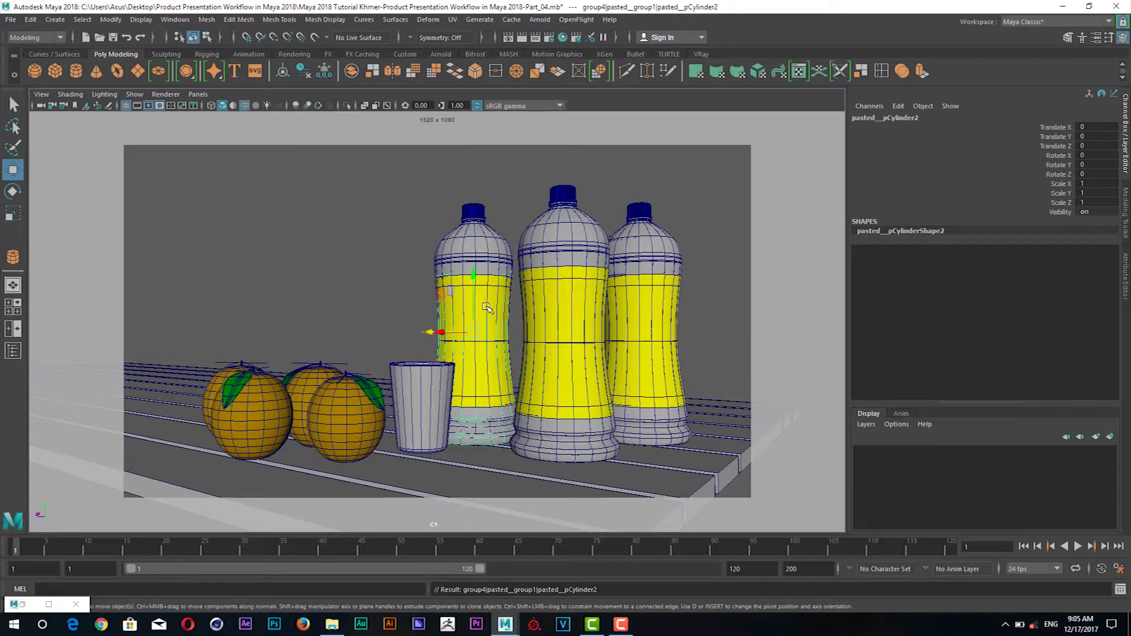
{"action": "key", "text": "Right"}
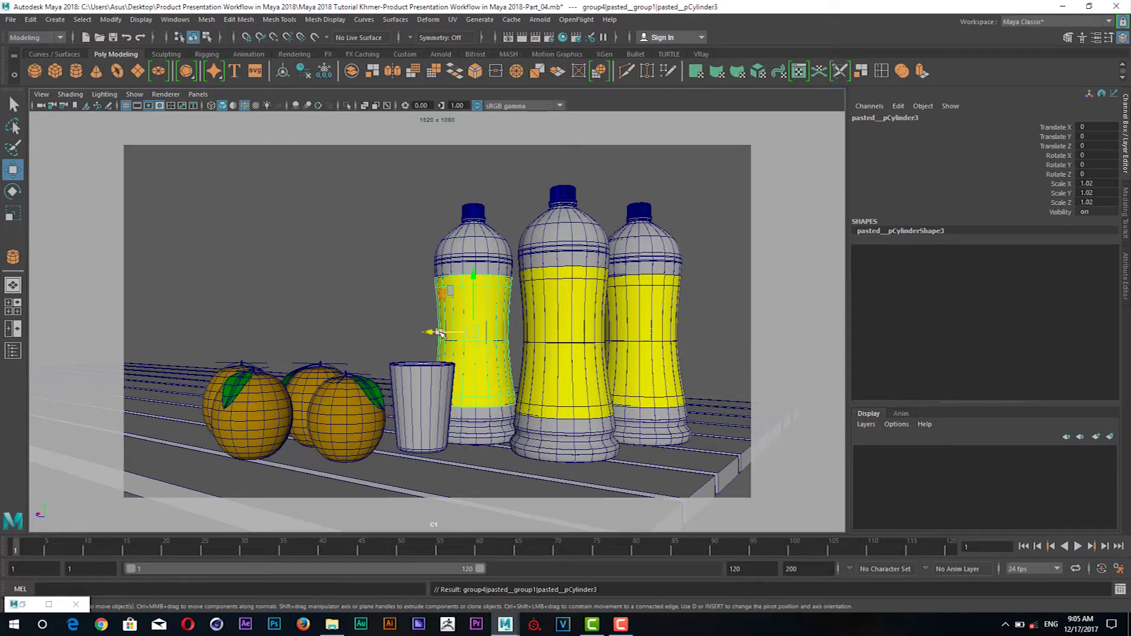
{"action": "key", "text": "Up"}
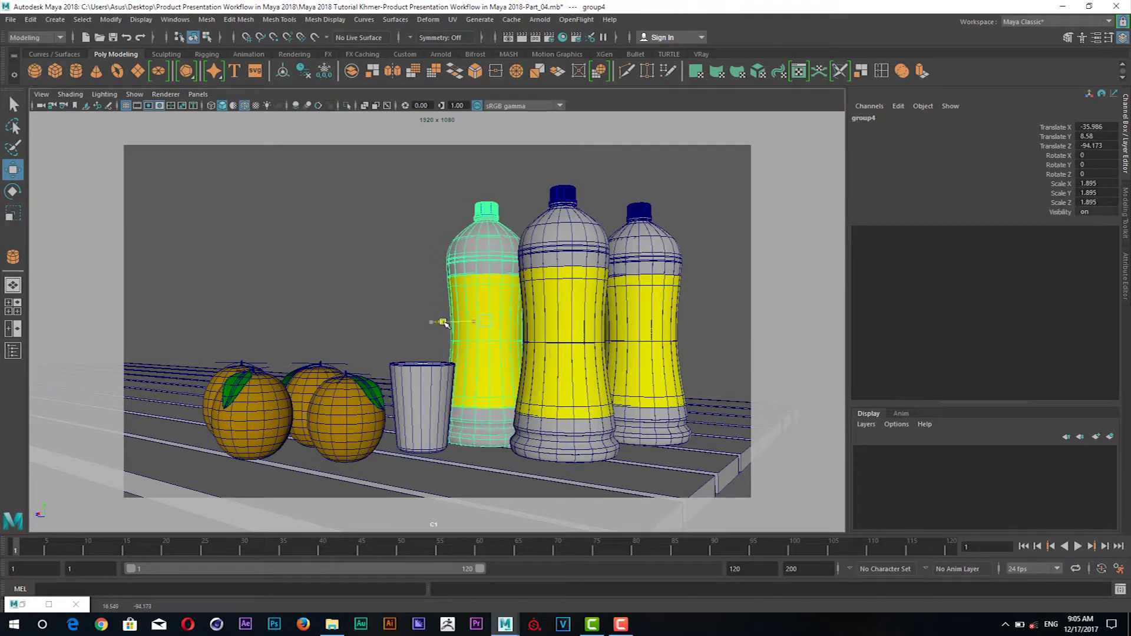
Paste a glass copy (group9) beside the original at X -26.546, Z -100.14.
{"action": "left_click", "coordinate": [419, 412]}
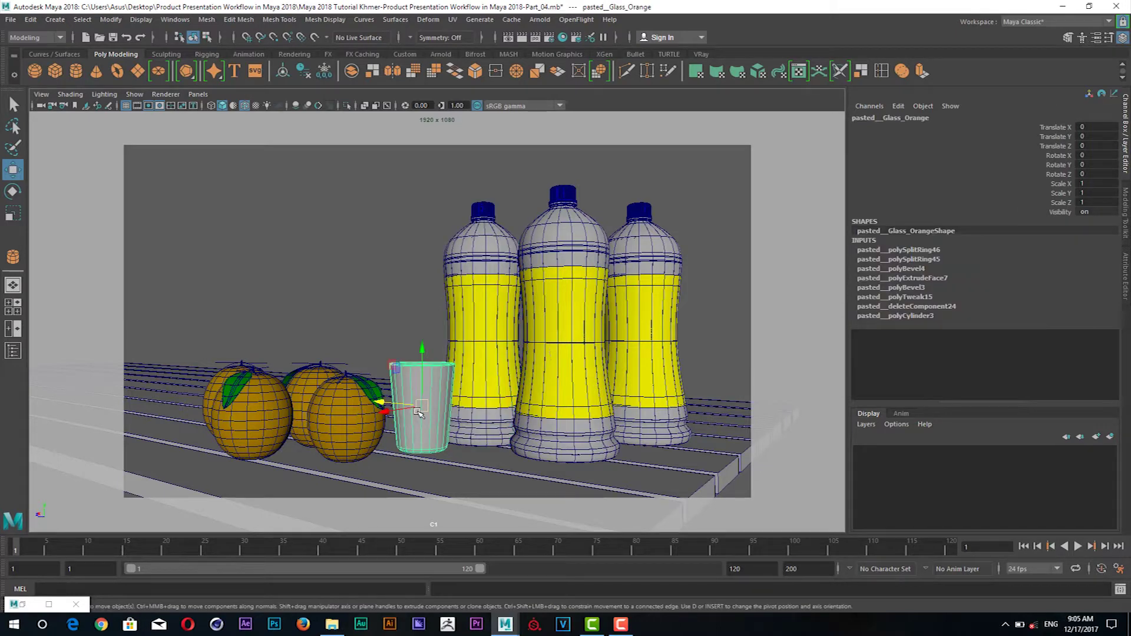
{"action": "key", "text": "Up"}
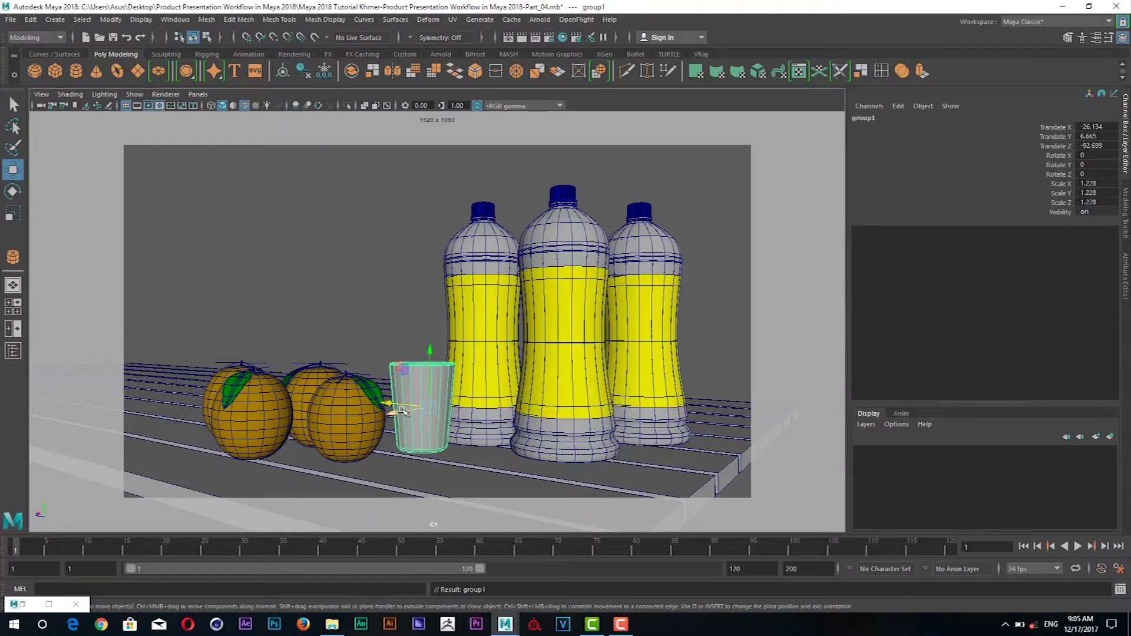
{"action": "left_click_drag", "start_coordinate": [399, 408], "coordinate": [459, 404]}
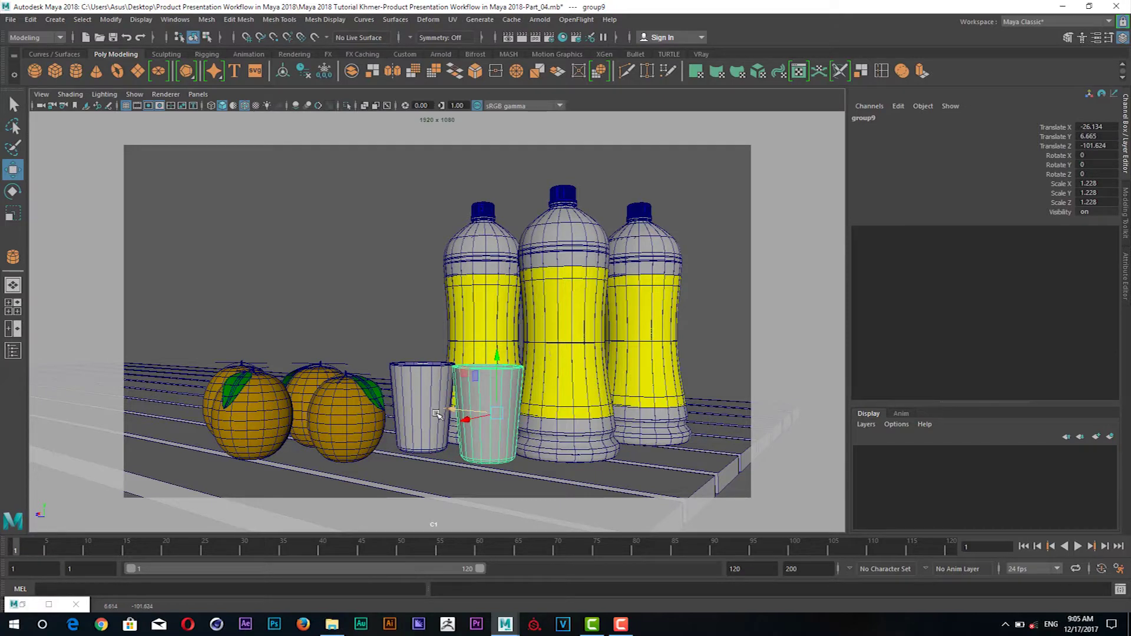
{"action": "left_click", "coordinate": [417, 418]}
{"action": "key", "text": "Up"}
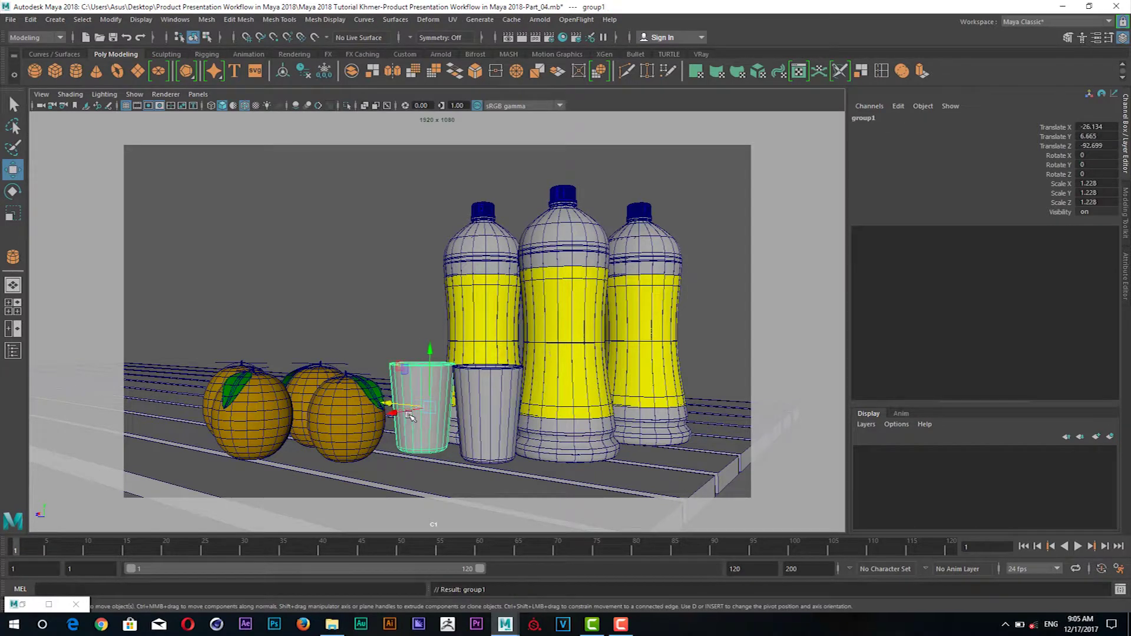
{"action": "key", "text": "ctrl+v"}
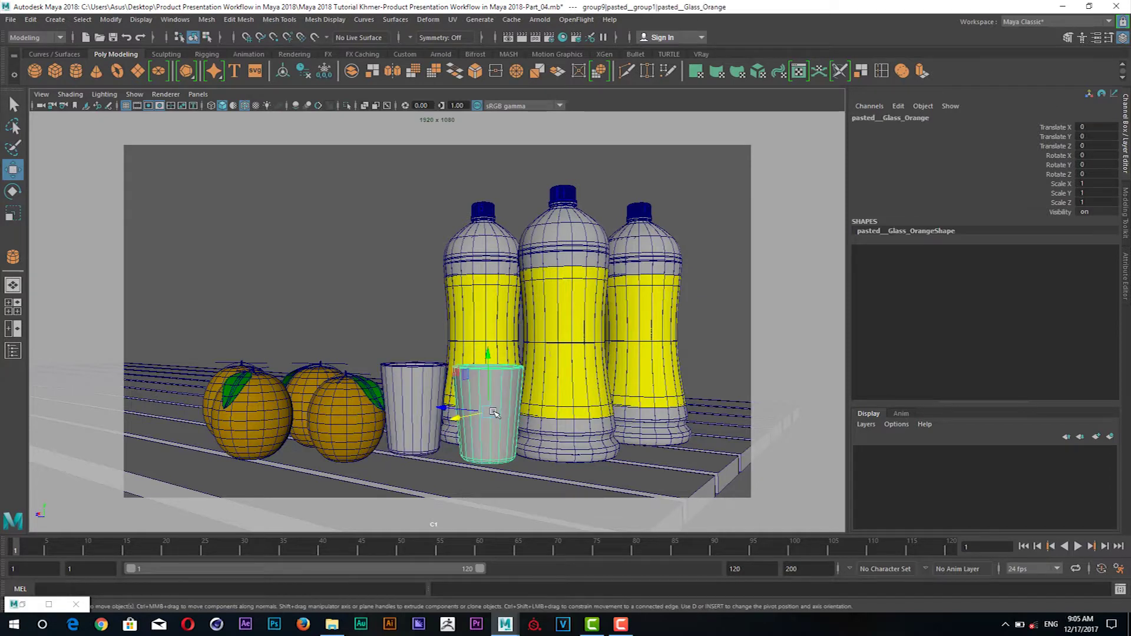
{"action": "key", "text": "Up"}
{"action": "left_click_drag", "start_coordinate": [459, 407], "coordinate": [456, 421]}
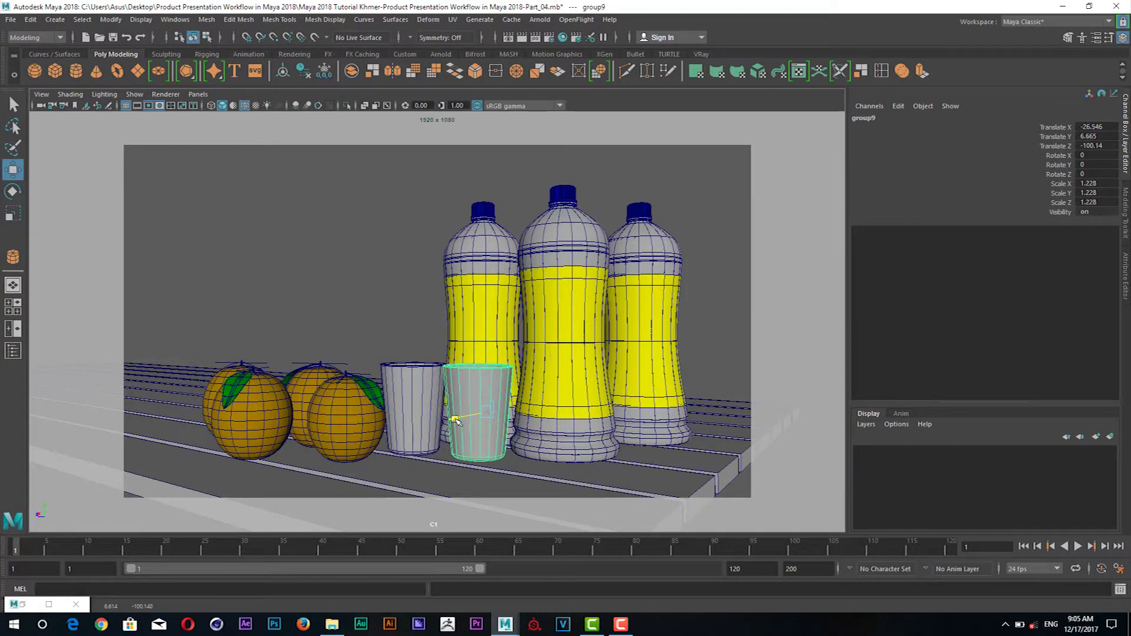
Move the left orange group further left along X.
{"action": "left_click", "coordinate": [255, 429]}
{"action": "key", "text": "Up"}
{"action": "key", "text": "Up"}
{"action": "left_click_drag", "start_coordinate": [233, 414], "coordinate": [203, 414]}
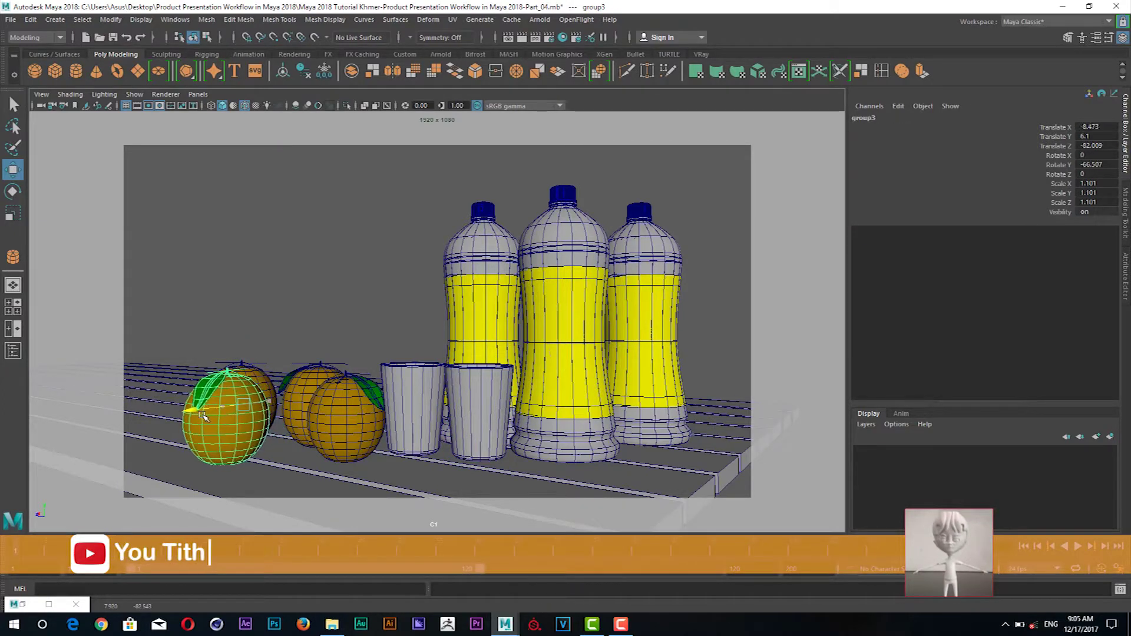
Rotate the left orange group so its leaf faces the camera.
{"action": "key", "text": "e"}
{"action": "left_click_drag", "start_coordinate": [289, 378], "coordinate": [324, 444]}
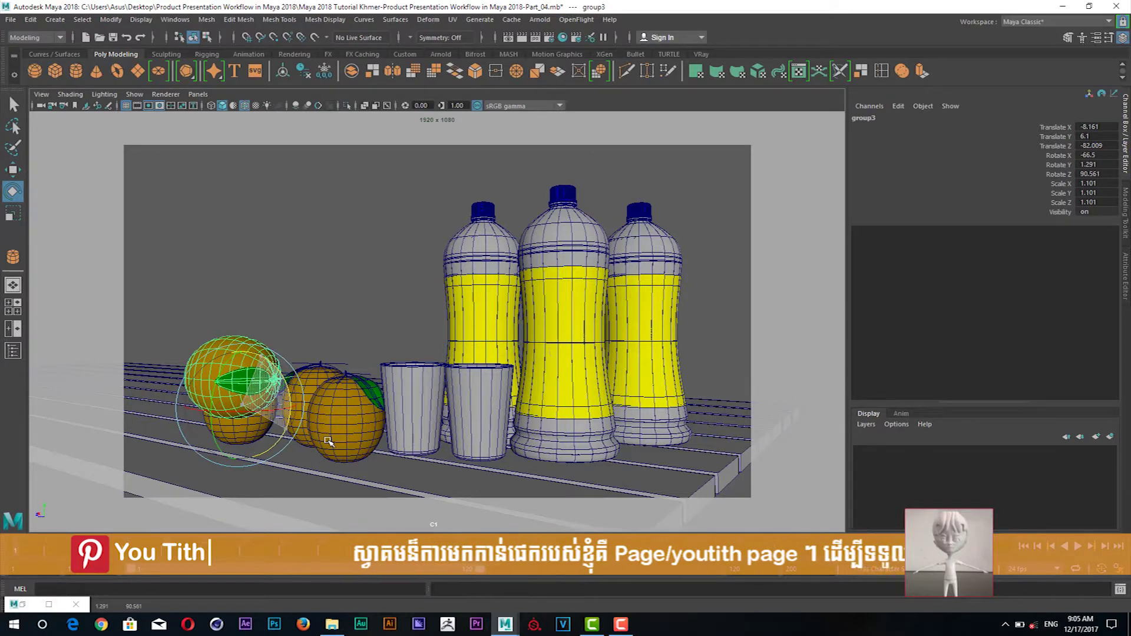
{"action": "key", "text": "f"}
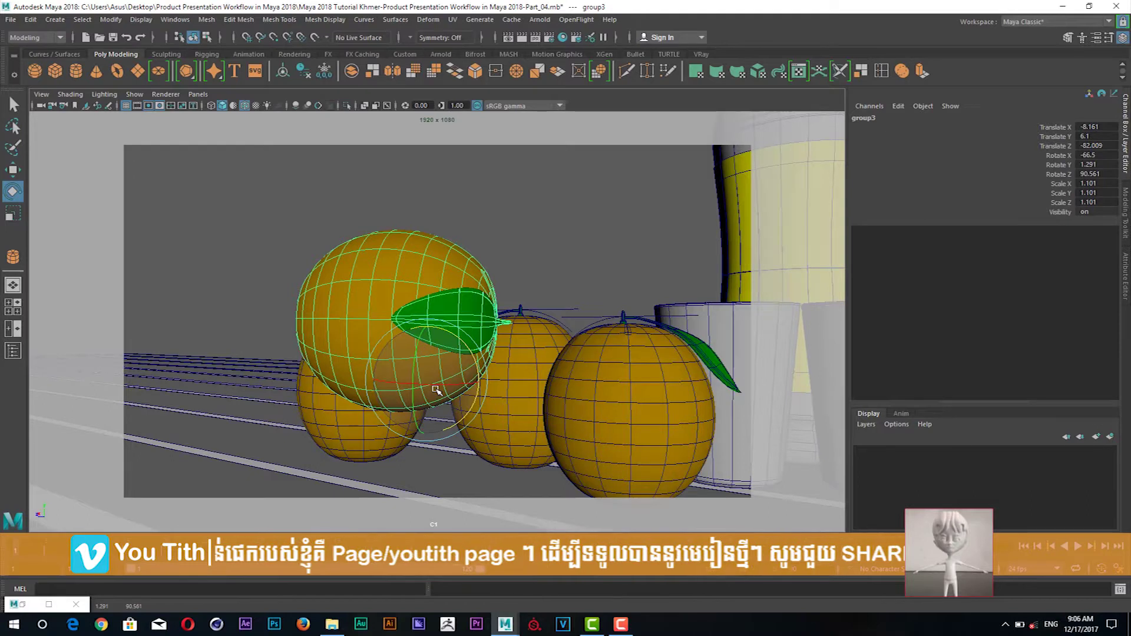
In Front view, lower the orange group down onto the table.
{"action": "key", "text": "space"}
{"action": "left_click_drag", "start_coordinate": [433, 376], "coordinate": [433, 410]}
{"action": "left_click_drag", "start_coordinate": [448, 396], "coordinate": [545, 385]}
{"action": "key", "text": "w"}
{"action": "left_click_drag", "start_coordinate": [407, 276], "coordinate": [392, 368]}
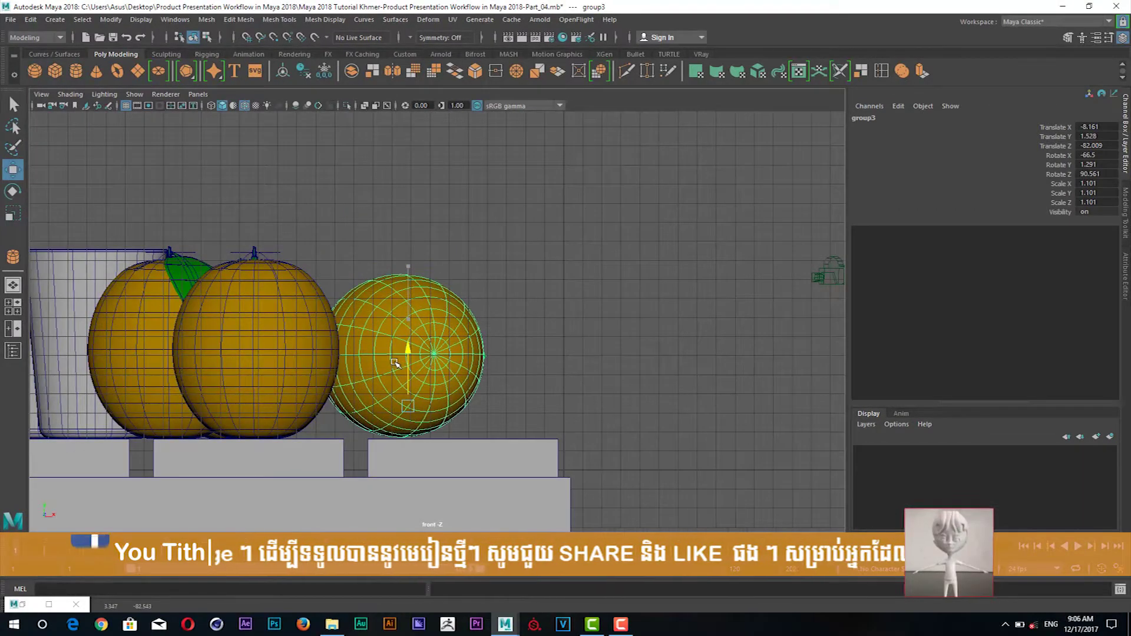
Look through camera C1 and zoom out to see the whole scene.
{"action": "key", "text": "space"}
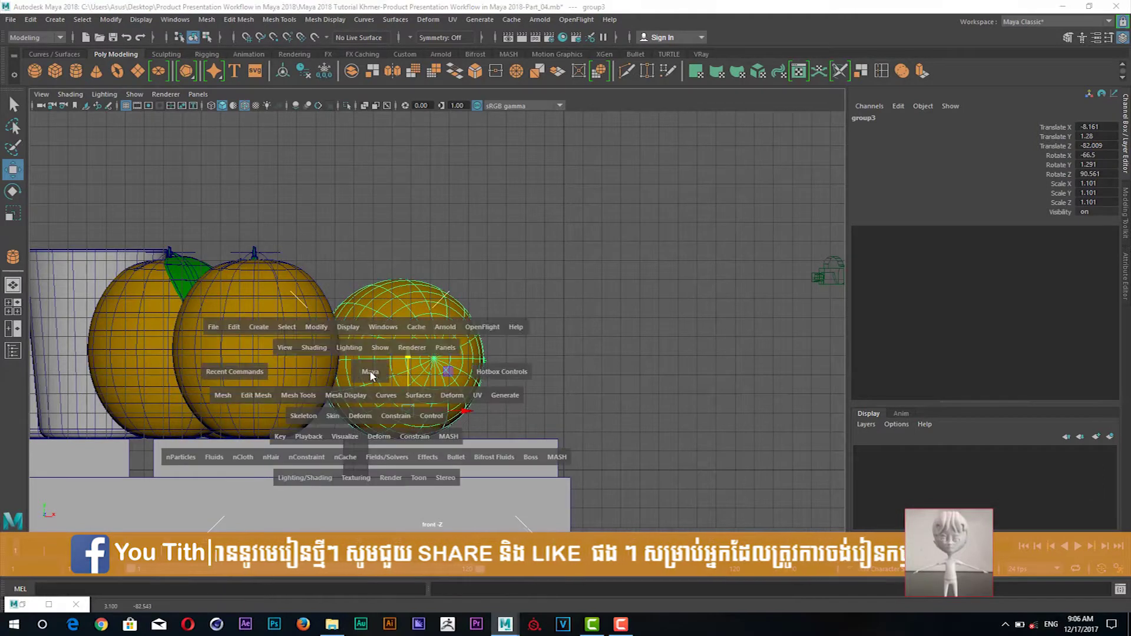
{"action": "left_click_drag", "start_coordinate": [392, 368], "coordinate": [380, 347]}
{"action": "left_click", "coordinate": [198, 95]}
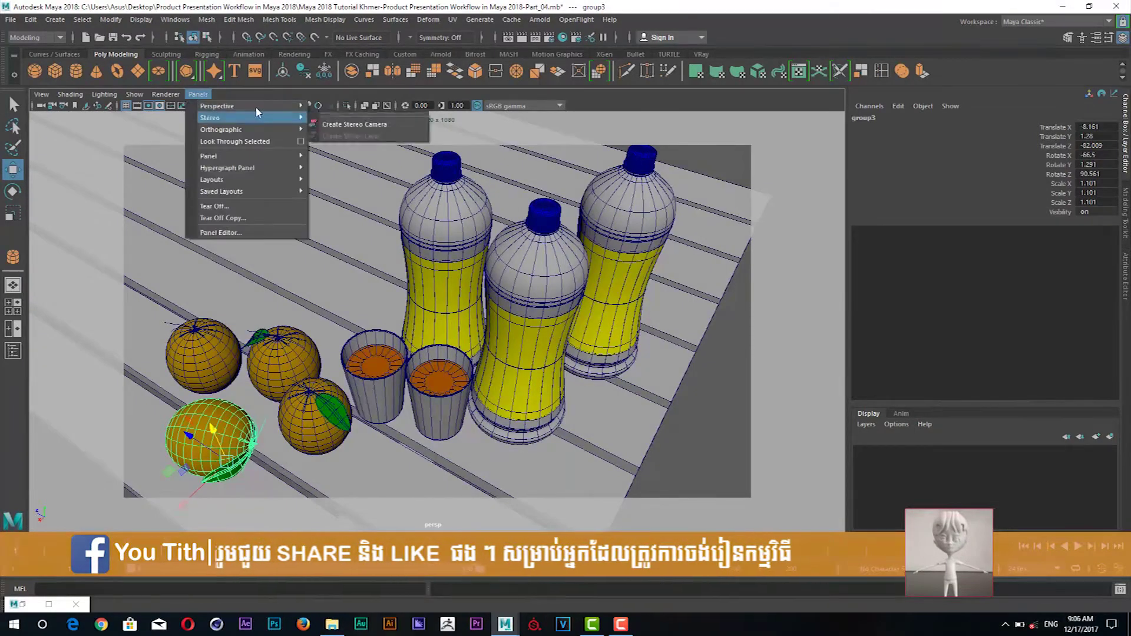
{"action": "mouse_move", "coordinate": [217, 106]}
{"action": "left_click", "coordinate": [339, 117]}
{"action": "scroll", "scroll_direction": "down", "scroll_amount": 3}
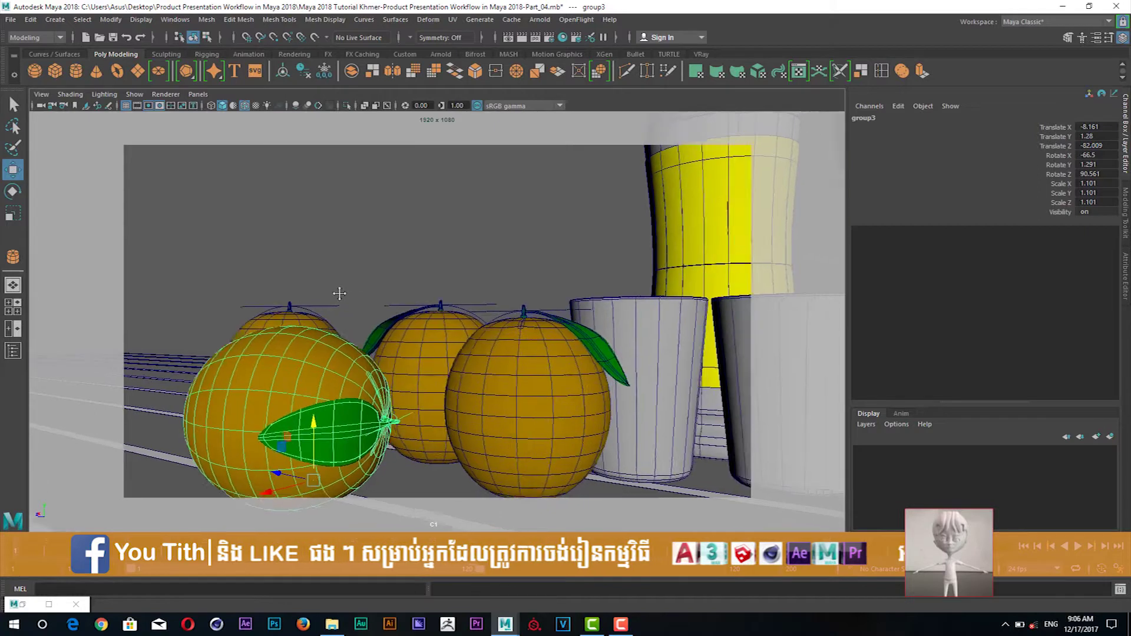
{"action": "scroll", "scroll_direction": "down", "scroll_amount": 3}
{"action": "scroll", "scroll_direction": "down", "scroll_amount": 3}
{"action": "scroll", "scroll_direction": "down", "scroll_amount": 3}
{"action": "scroll", "scroll_direction": "down", "scroll_amount": 3}
{"action": "scroll", "scroll_direction": "down", "scroll_amount": 3}
Tumble camera C1 so the bottles stand upright, and clear the selection.
{"action": "left_click_drag", "start_coordinate": [398, 352], "coordinate": [404, 401]}
{"action": "left_click_drag", "start_coordinate": [404, 401], "coordinate": [416, 337]}
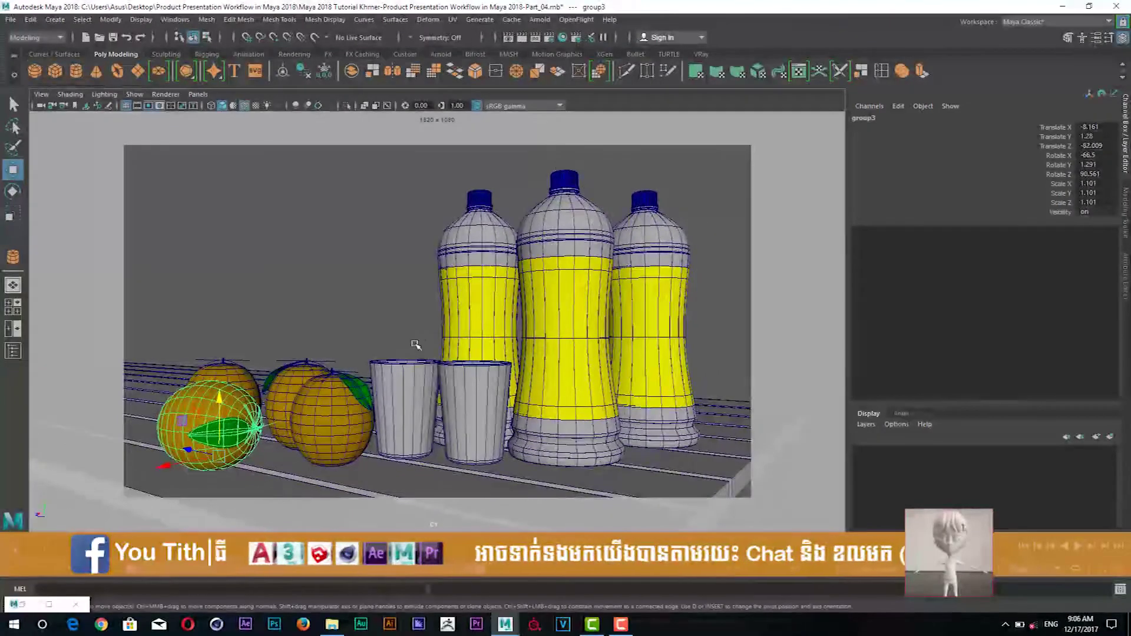
{"action": "left_click_drag", "start_coordinate": [416, 337], "coordinate": [412, 355]}
{"action": "left_click", "coordinate": [361, 298]}
{"action": "left_click_drag", "start_coordinate": [361, 298], "coordinate": [359, 312]}
Move the front orange group slightly left.
{"action": "left_click", "coordinate": [402, 377]}
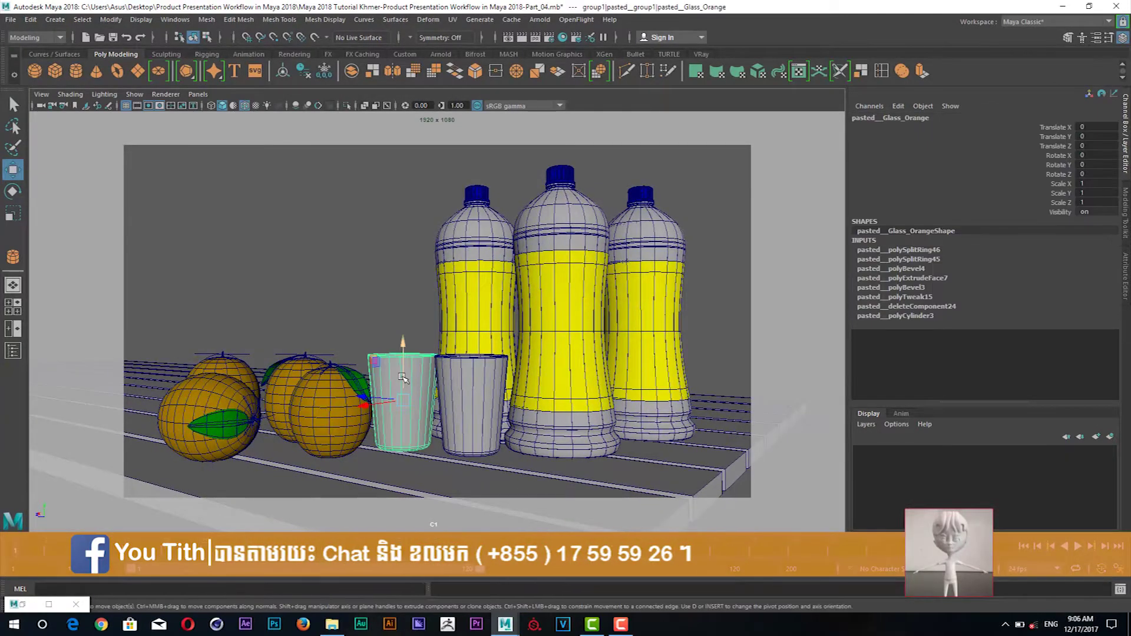
{"action": "key", "text": "Up"}
{"action": "left_click", "coordinate": [334, 414]}
{"action": "key", "text": "Up"}
{"action": "key", "text": "Up"}
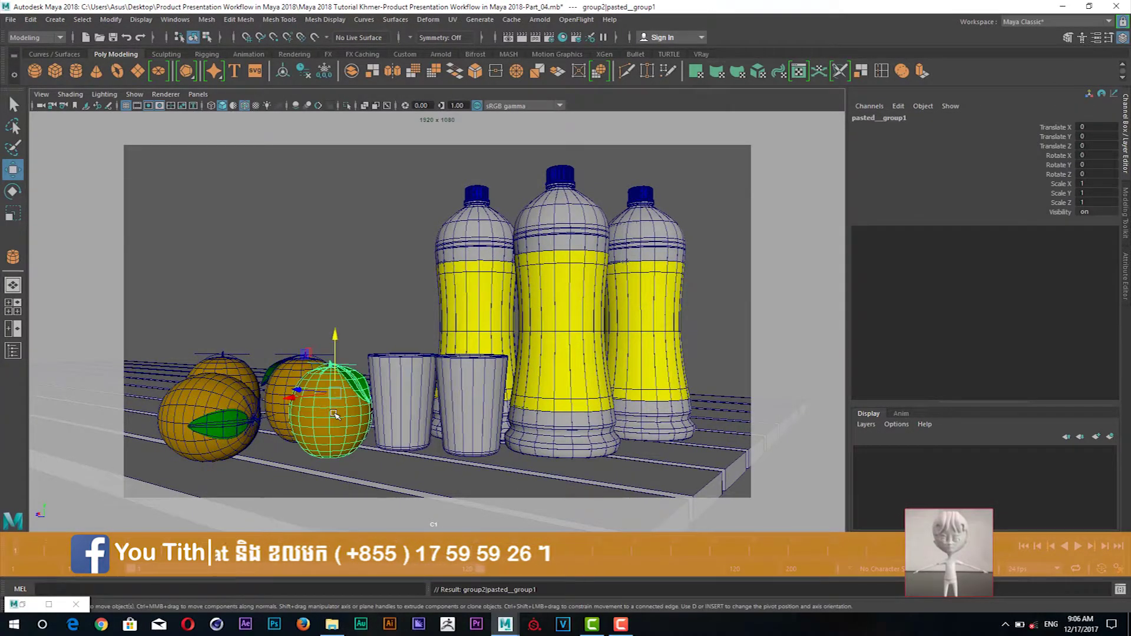
{"action": "left_click_drag", "start_coordinate": [318, 399], "coordinate": [297, 394]}
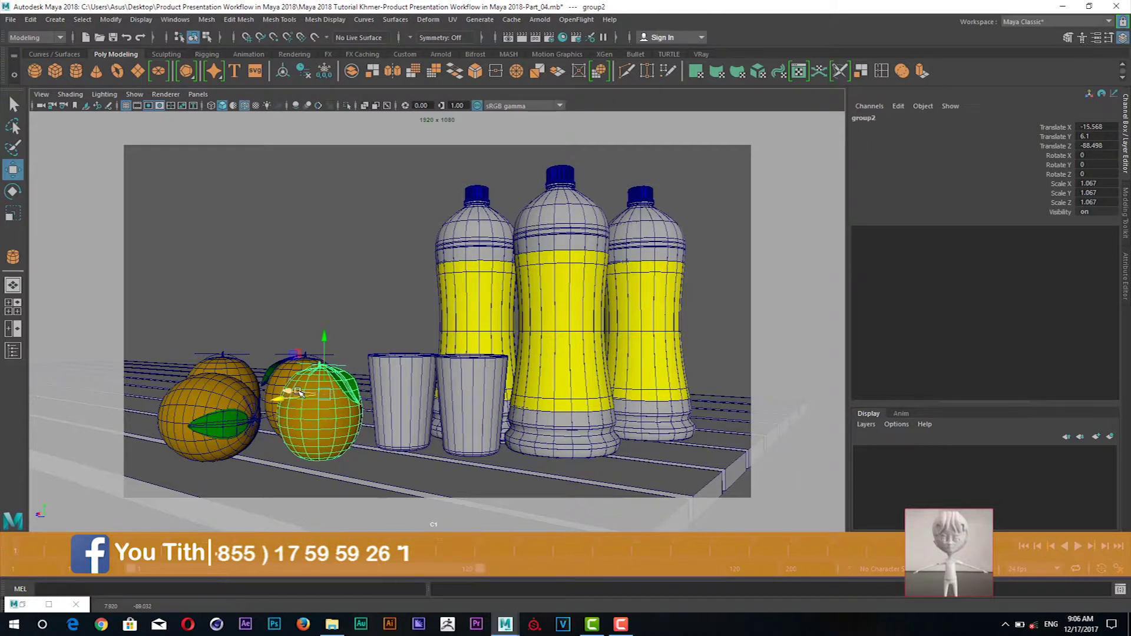
Shift the left glass right along X and nudge the right glass slightly left.
{"action": "left_click", "coordinate": [382, 381]}
{"action": "key", "text": "Up"}
{"action": "key", "text": "Up"}
{"action": "left_click_drag", "start_coordinate": [370, 399], "coordinate": [454, 406]}
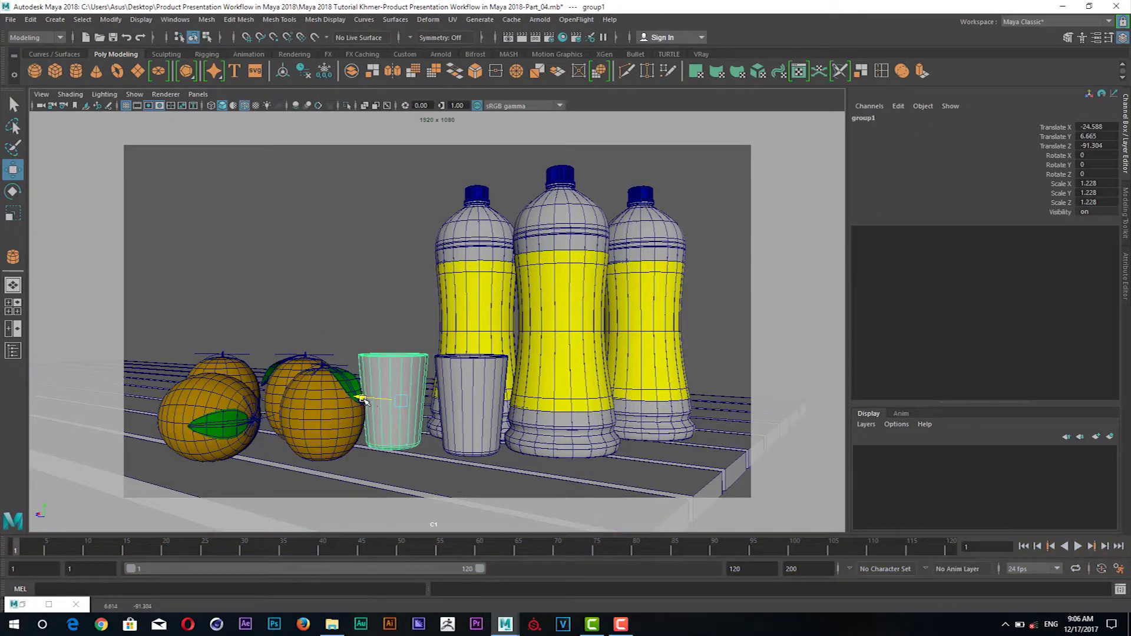
{"action": "left_click", "coordinate": [454, 406]}
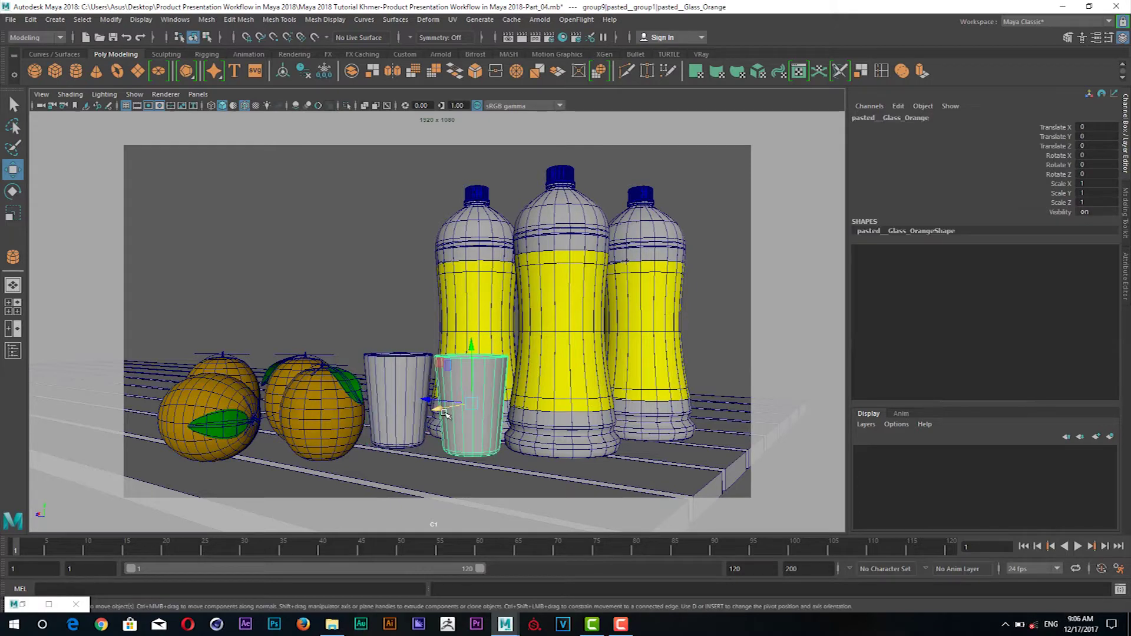
{"action": "key", "text": "Up"}
{"action": "key", "text": "Up"}
{"action": "left_click_drag", "start_coordinate": [441, 408], "coordinate": [439, 404]}
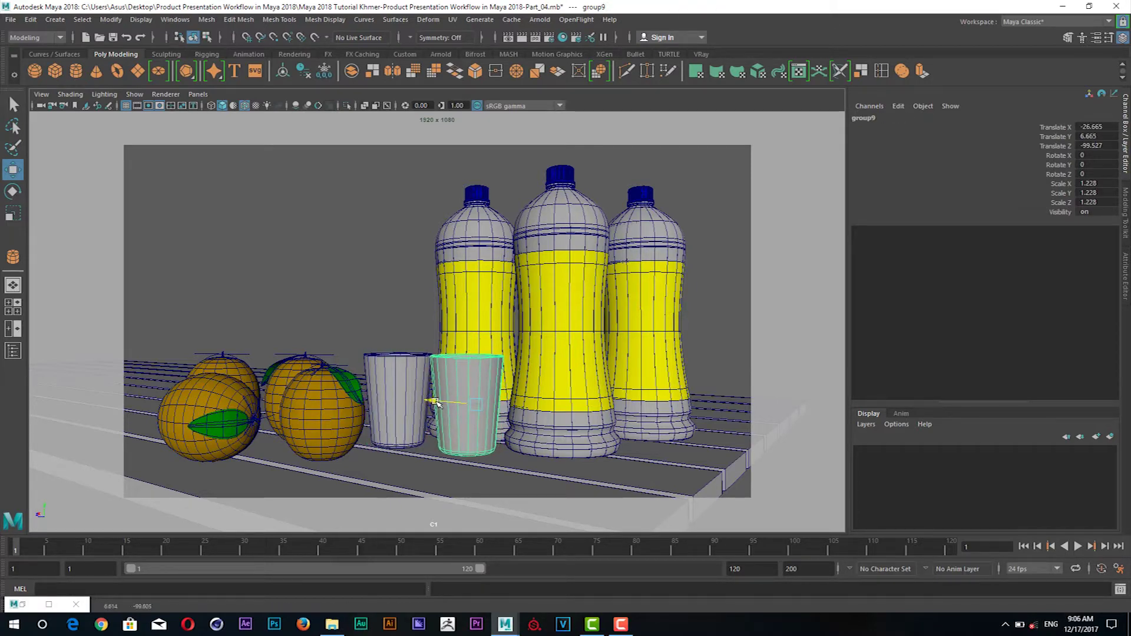
{"action": "left_click", "coordinate": [325, 258]}
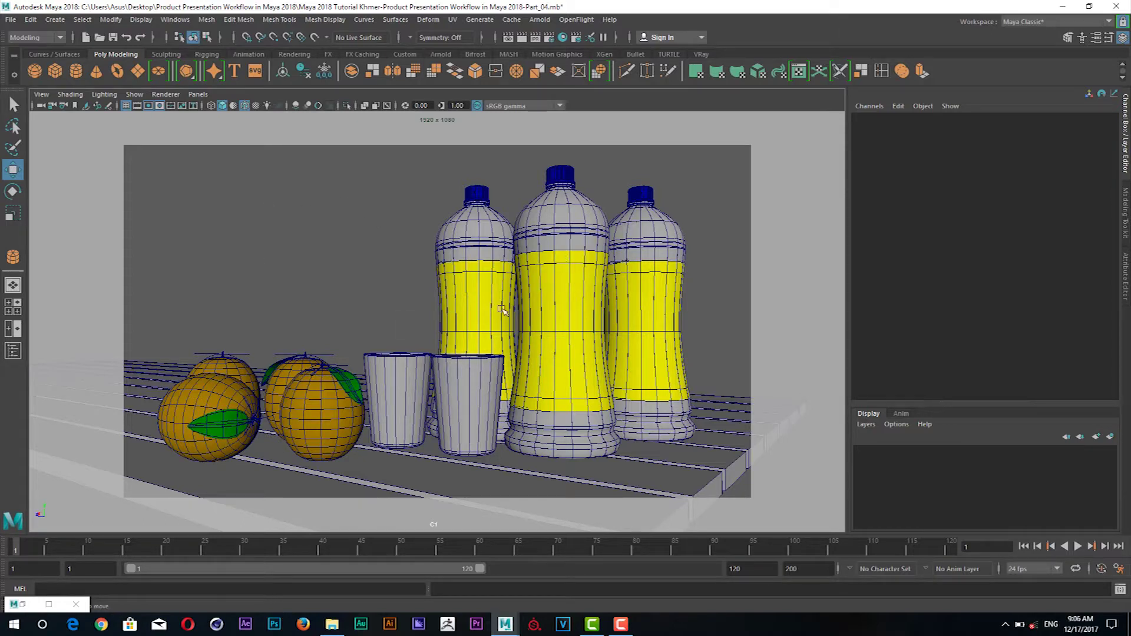
Select the front-left orange group, then deselect and save Part_04.mb.
{"action": "left_click", "coordinate": [207, 402]}
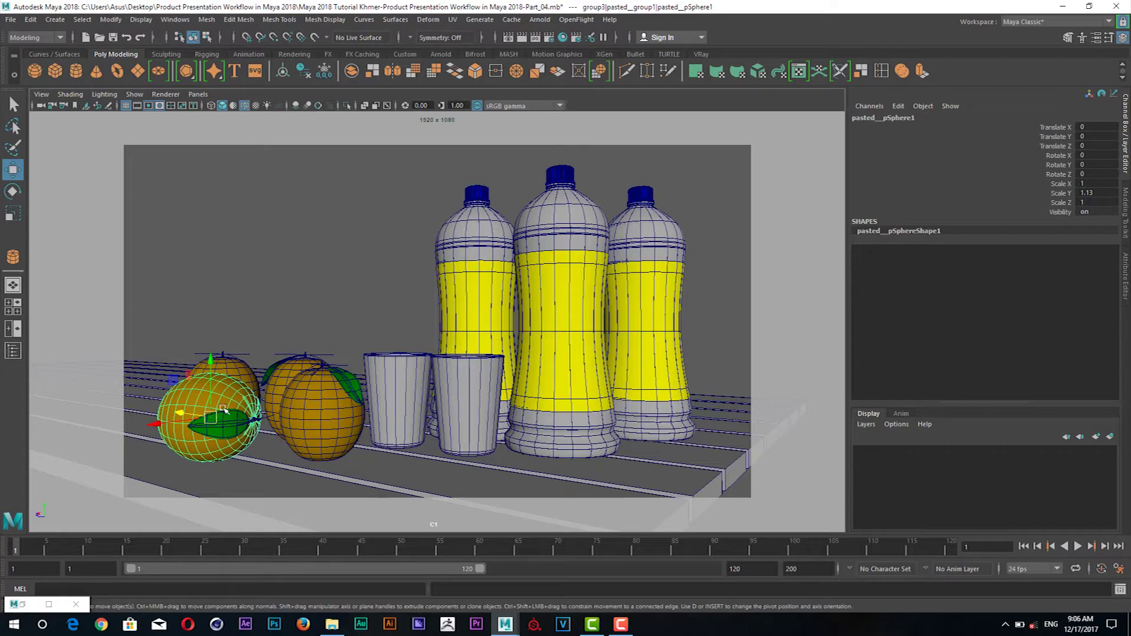
{"action": "key", "text": "Up"}
{"action": "key", "text": "Up"}
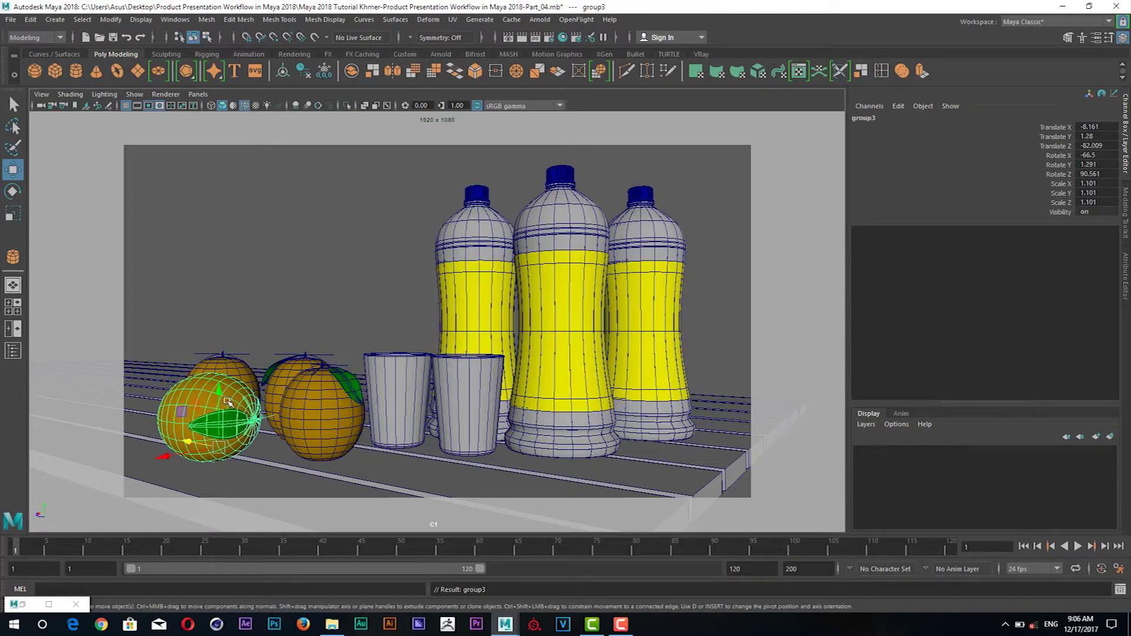
{"action": "key", "text": "e"}
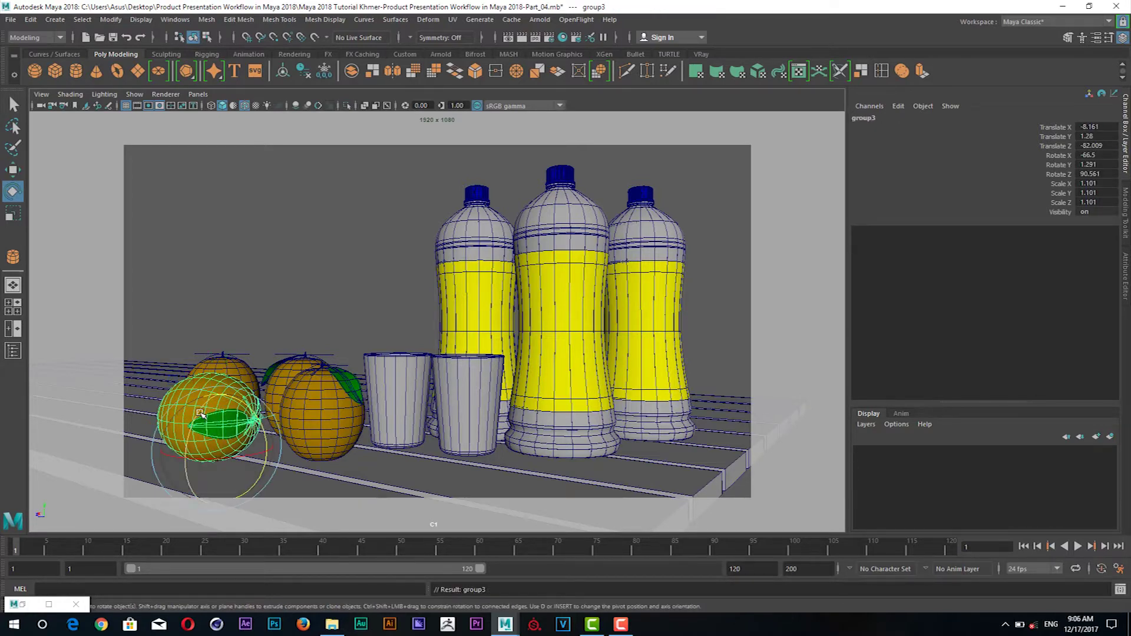
{"action": "left_click", "coordinate": [295, 301]}
{"action": "key", "text": "q"}
{"action": "key", "text": "ctrl+s"}
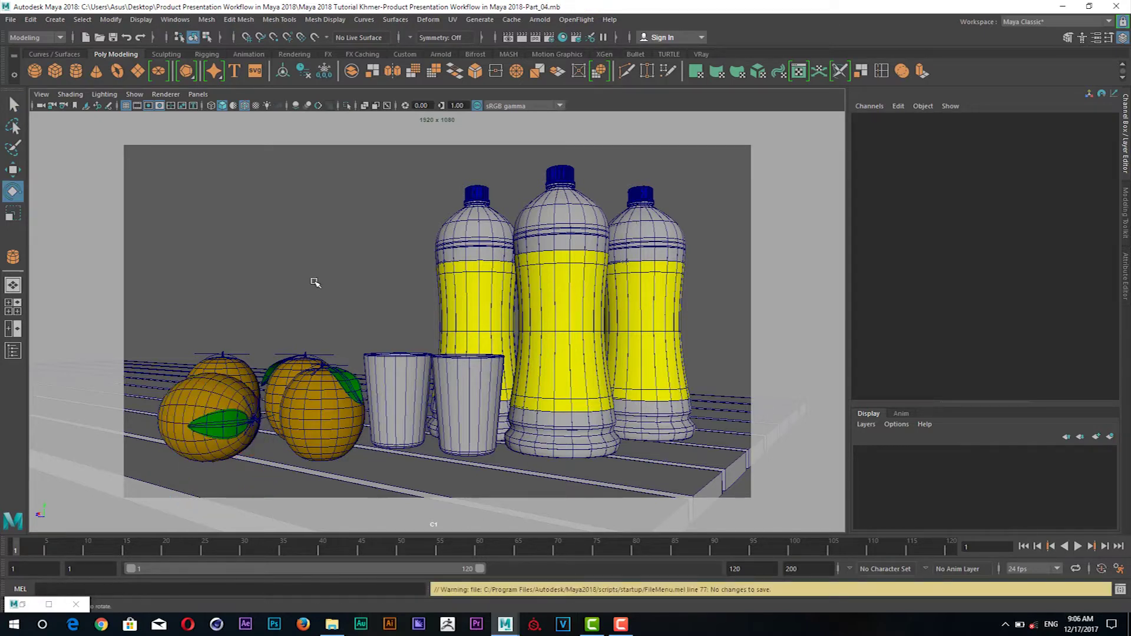
{"action": "key", "text": "space"}
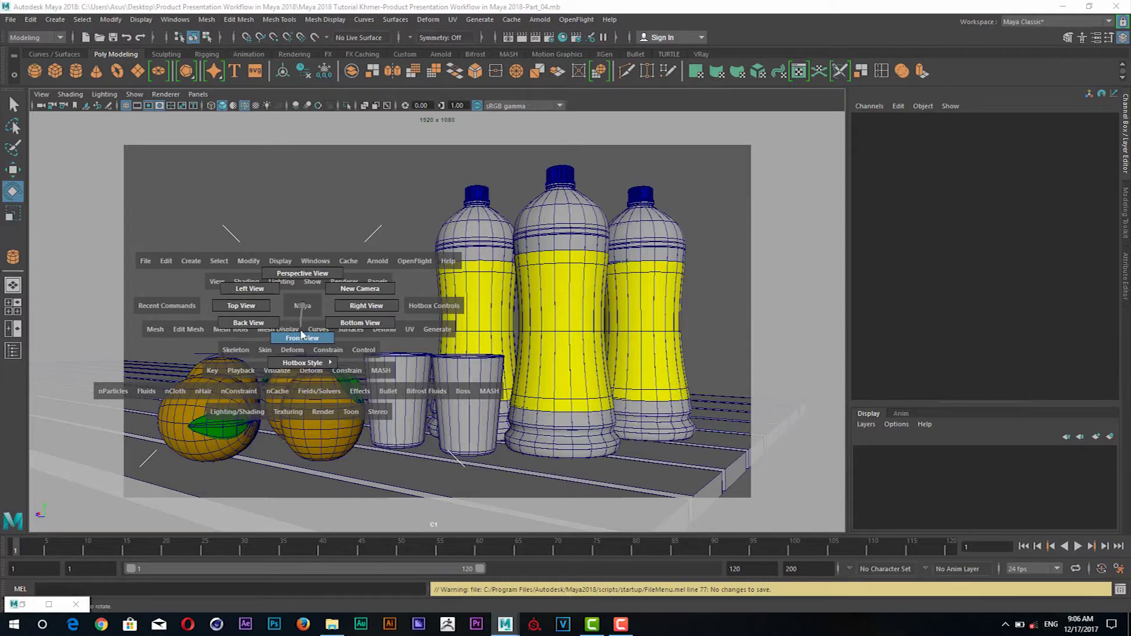
Show the front view in wireframe, framed on the bottle bases and table slats.
{"action": "left_click_drag", "start_coordinate": [302, 335], "coordinate": [302, 335]}
{"action": "left_click_drag", "start_coordinate": [359, 361], "coordinate": [455, 380]}
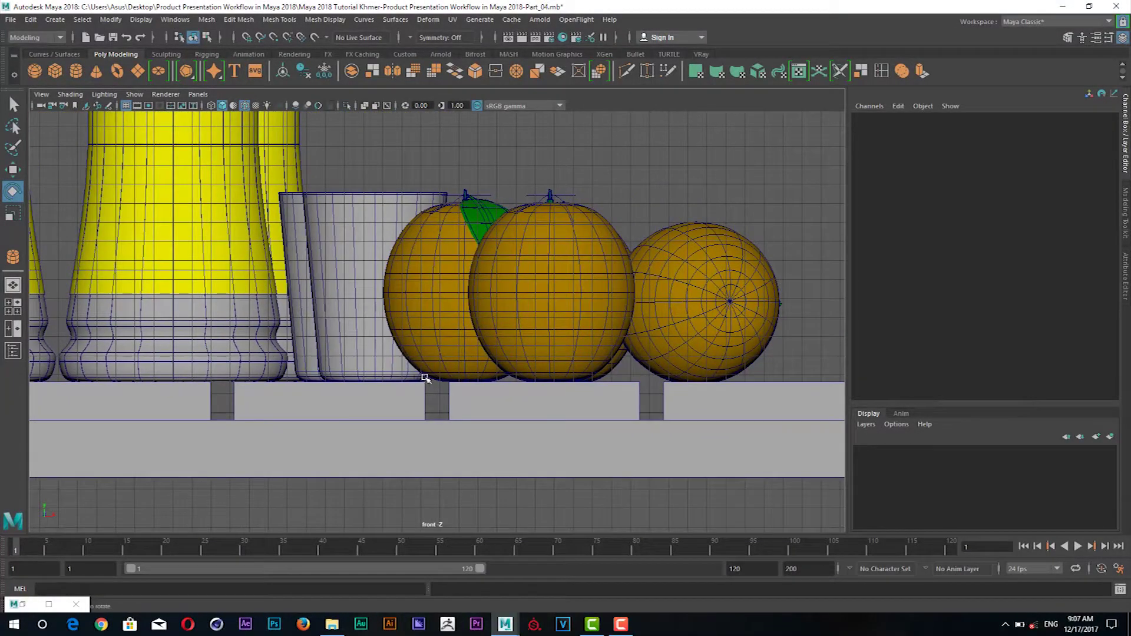
{"action": "scroll", "scroll_direction": "up", "scroll_amount": 3}
{"action": "scroll", "scroll_direction": "up", "scroll_amount": 3}
{"action": "scroll", "scroll_direction": "up", "scroll_amount": 3}
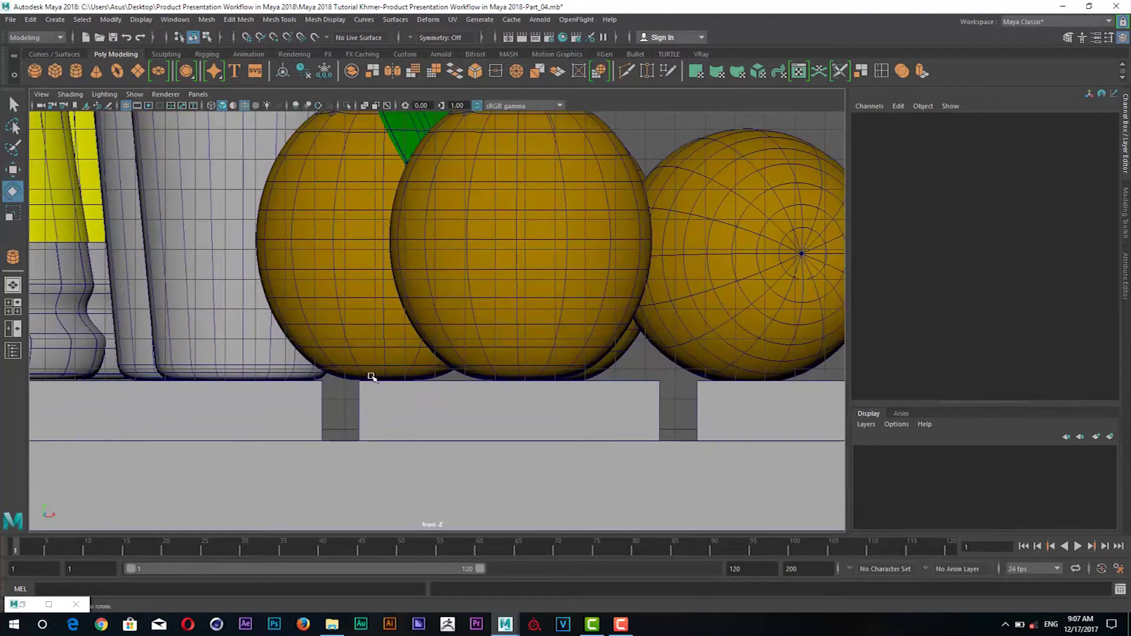
{"action": "scroll", "scroll_direction": "up", "scroll_amount": 3}
{"action": "key", "text": "4"}
{"action": "left_click_drag", "start_coordinate": [212, 285], "coordinate": [404, 289]}
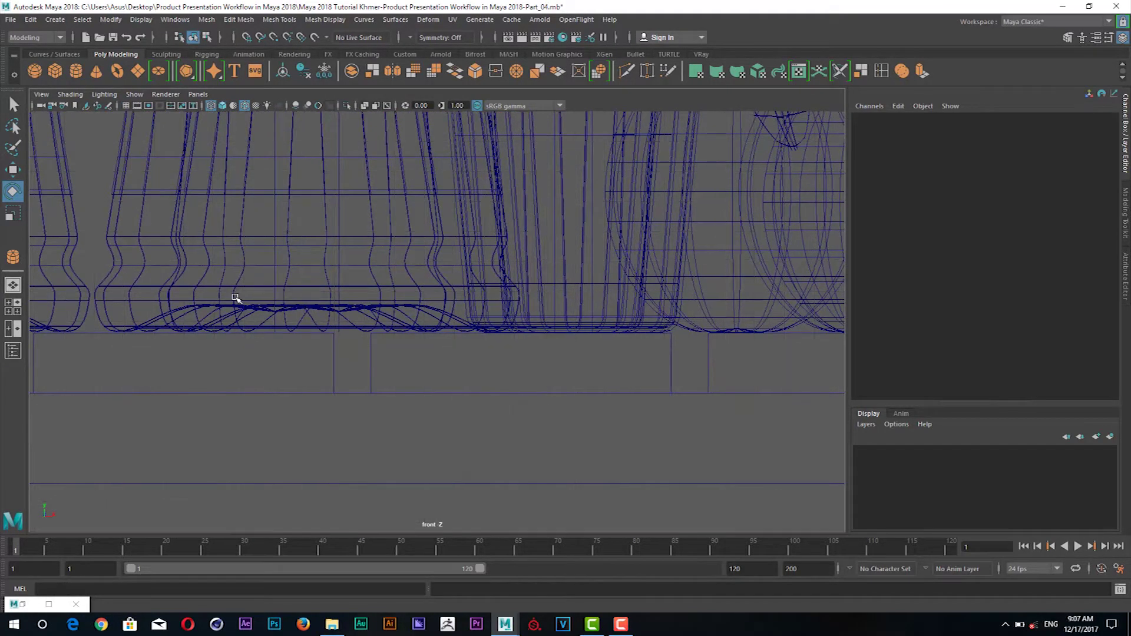
{"action": "scroll", "scroll_direction": "up", "scroll_amount": 3}
{"action": "left_click_drag", "start_coordinate": [235, 336], "coordinate": [416, 347]}
Select the left bottle group and lower it to Y 6.551 onto the table.
{"action": "left_click", "coordinate": [225, 330]}
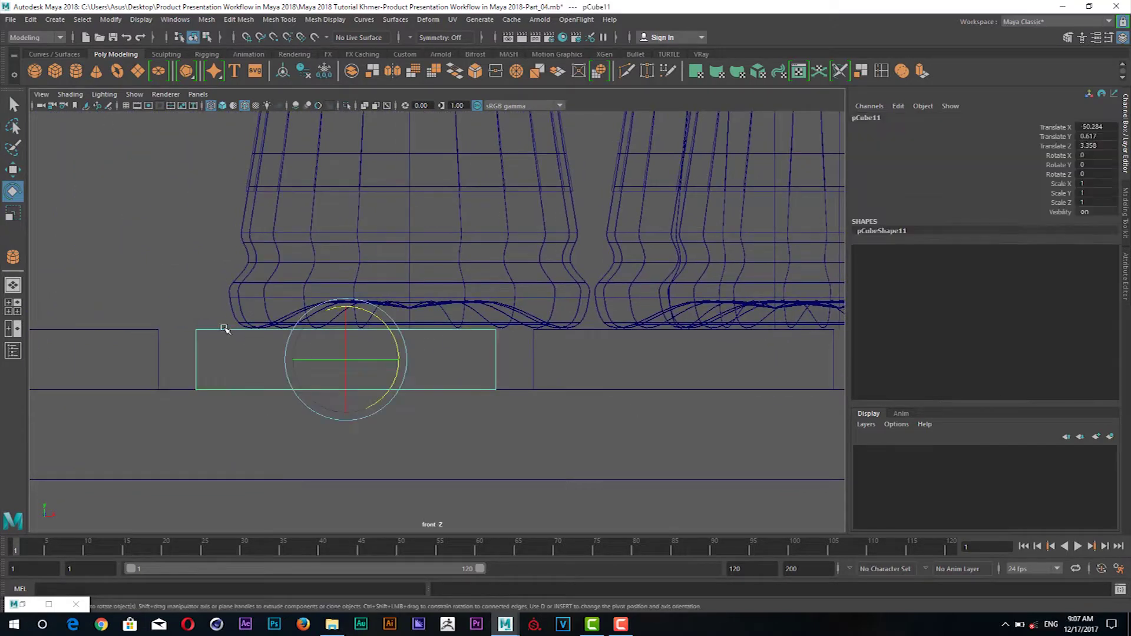
{"action": "left_click", "coordinate": [531, 319]}
{"action": "key", "text": "Up"}
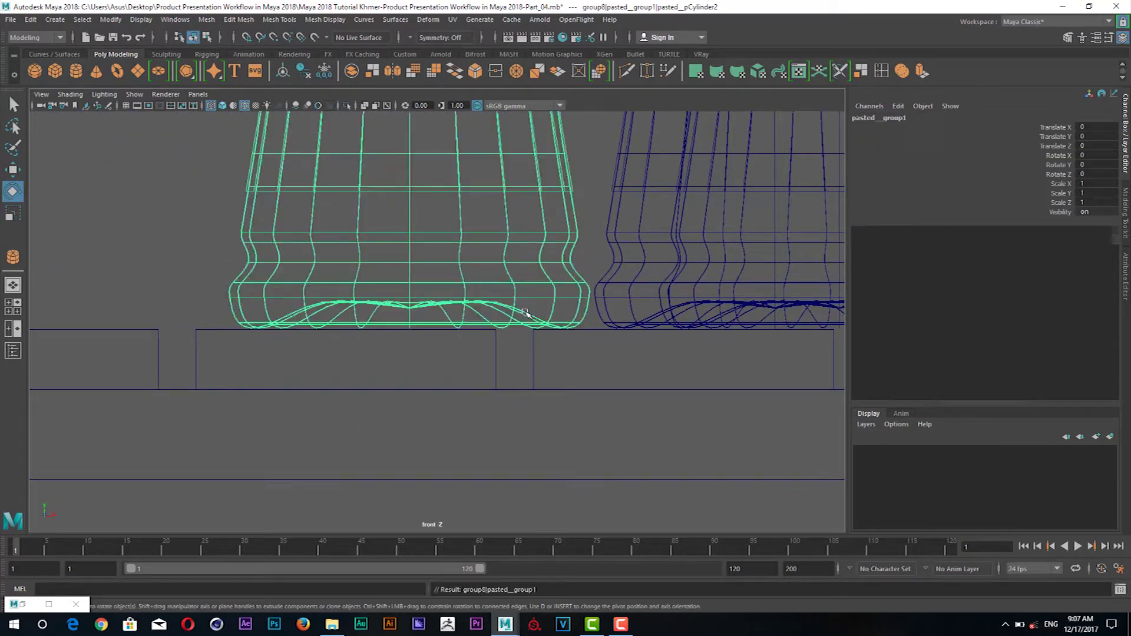
{"action": "left_click", "coordinate": [487, 258]}
{"action": "key", "text": "Up"}
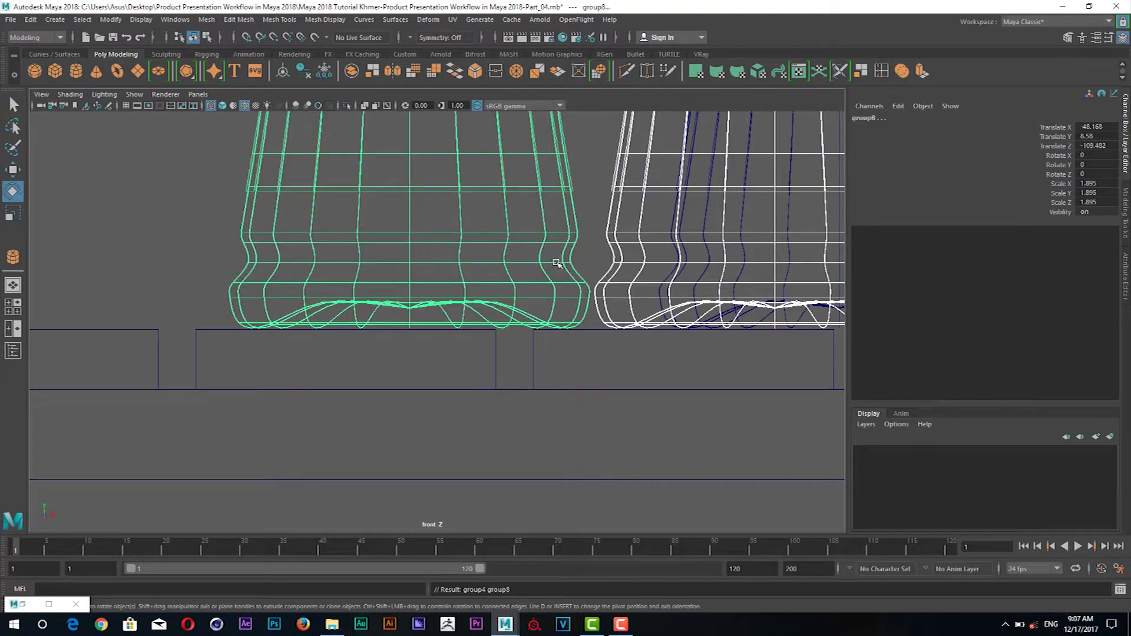
{"action": "scroll", "scroll_direction": "down", "scroll_amount": 3}
{"action": "scroll", "scroll_direction": "down", "scroll_amount": 3}
{"action": "scroll", "scroll_direction": "down", "scroll_amount": 3}
{"action": "scroll", "scroll_direction": "up", "scroll_amount": 3}
{"action": "key", "text": "w"}
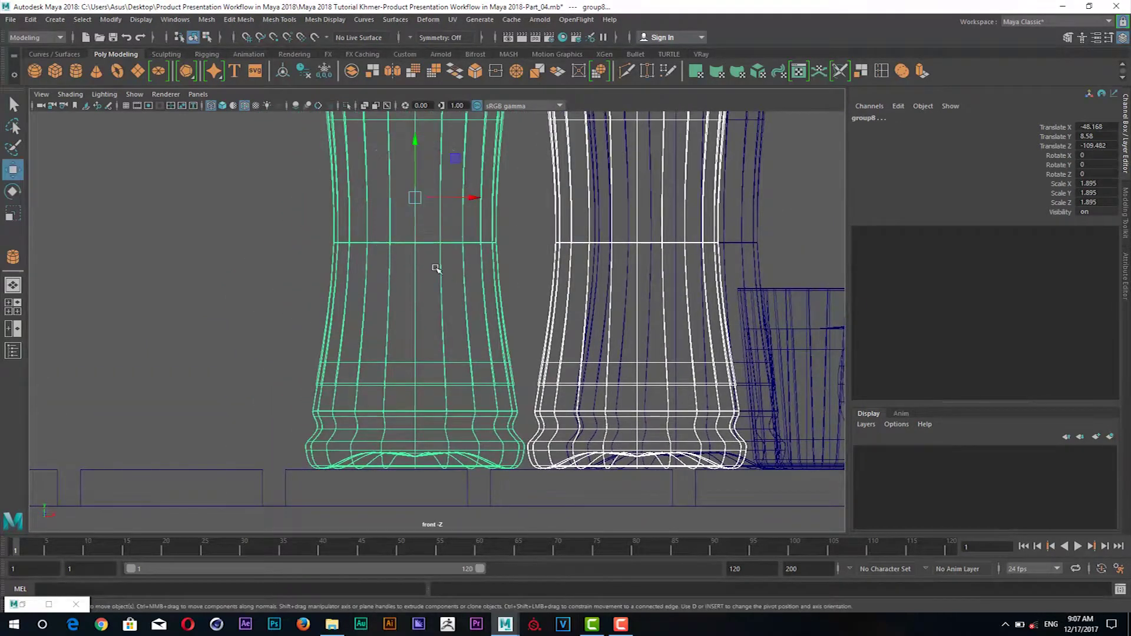
{"action": "scroll", "scroll_direction": "up", "scroll_amount": 3}
{"action": "left_click_drag", "start_coordinate": [414, 158], "coordinate": [414, 160]}
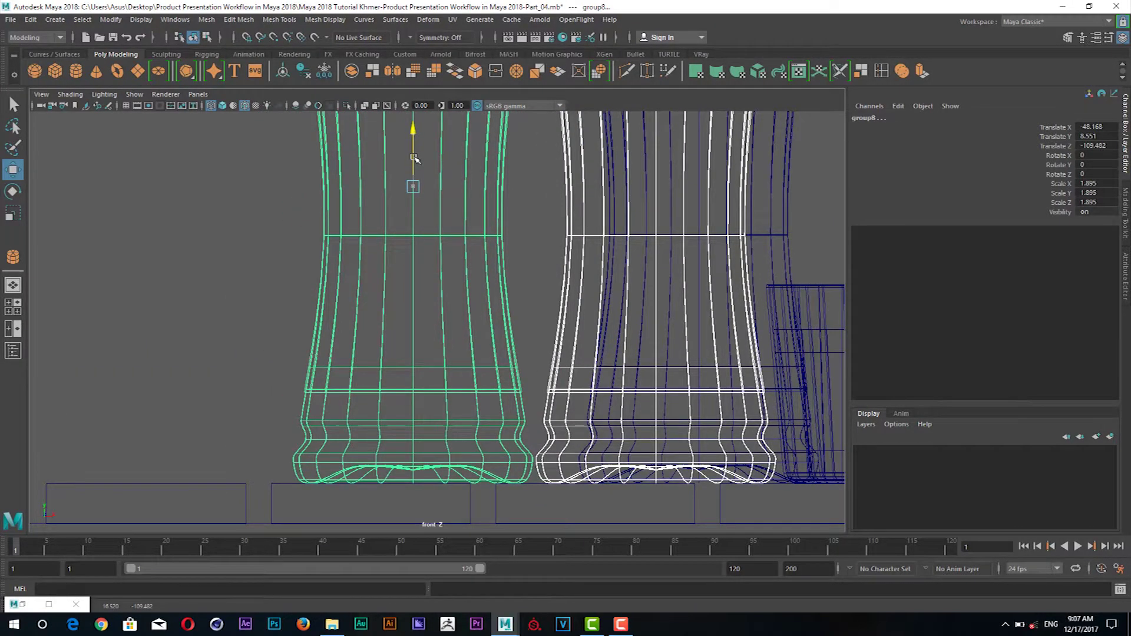
{"action": "left_click_drag", "start_coordinate": [485, 263], "coordinate": [526, 350]}
Lower the neighbouring bottle group onto the table, then return to the C1 camera.
{"action": "left_click", "coordinate": [634, 214]}
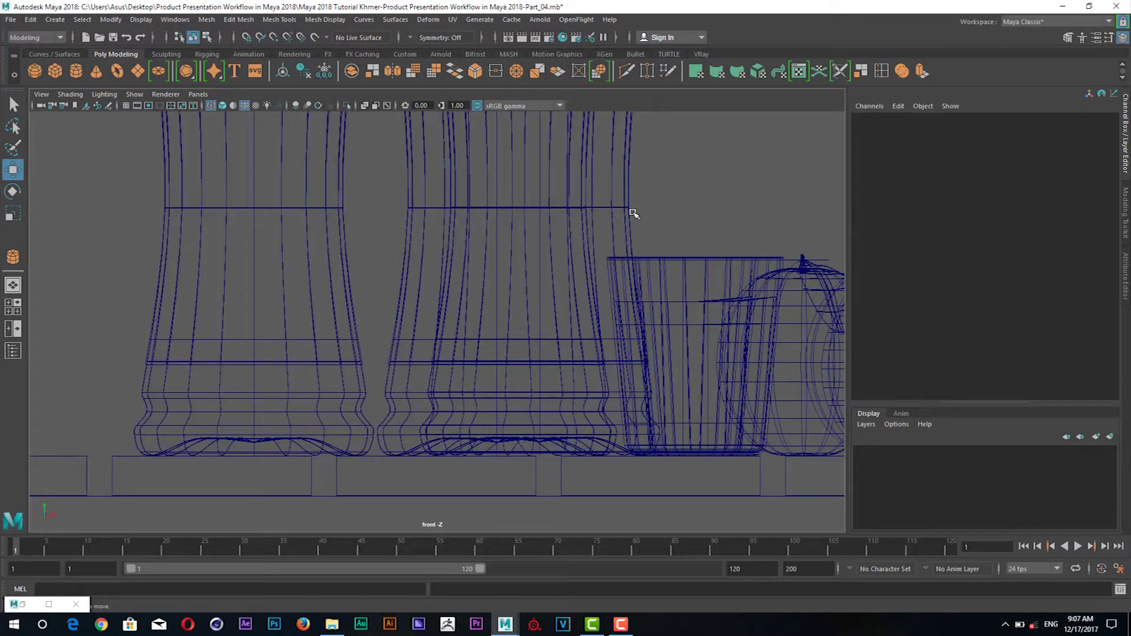
{"action": "left_click", "coordinate": [629, 214]}
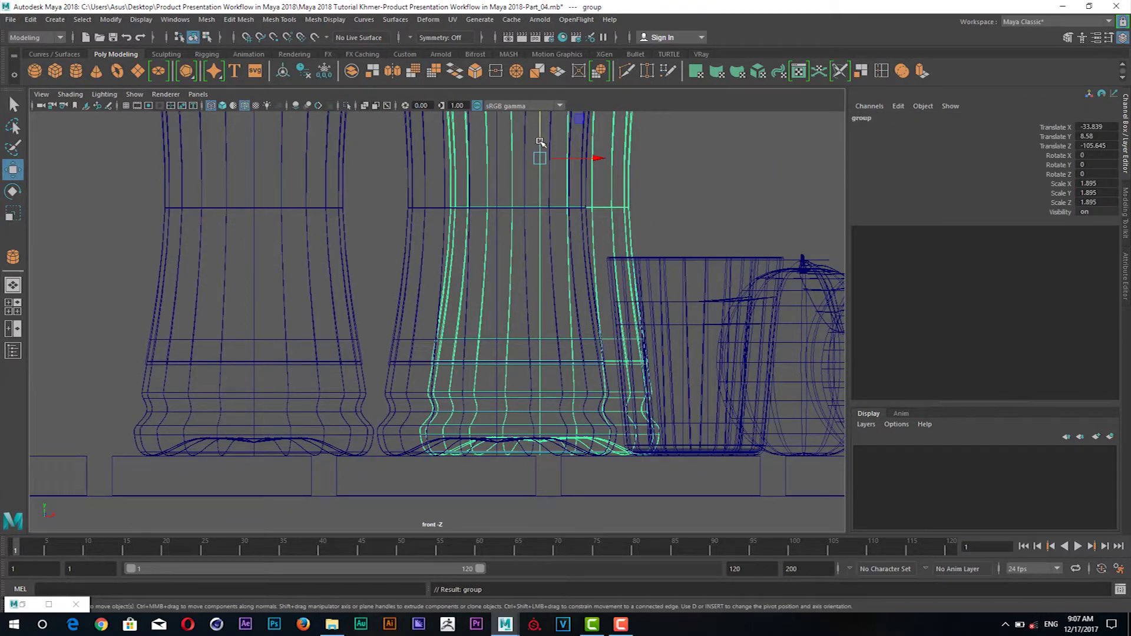
{"action": "left_click_drag", "start_coordinate": [542, 138], "coordinate": [542, 140]}
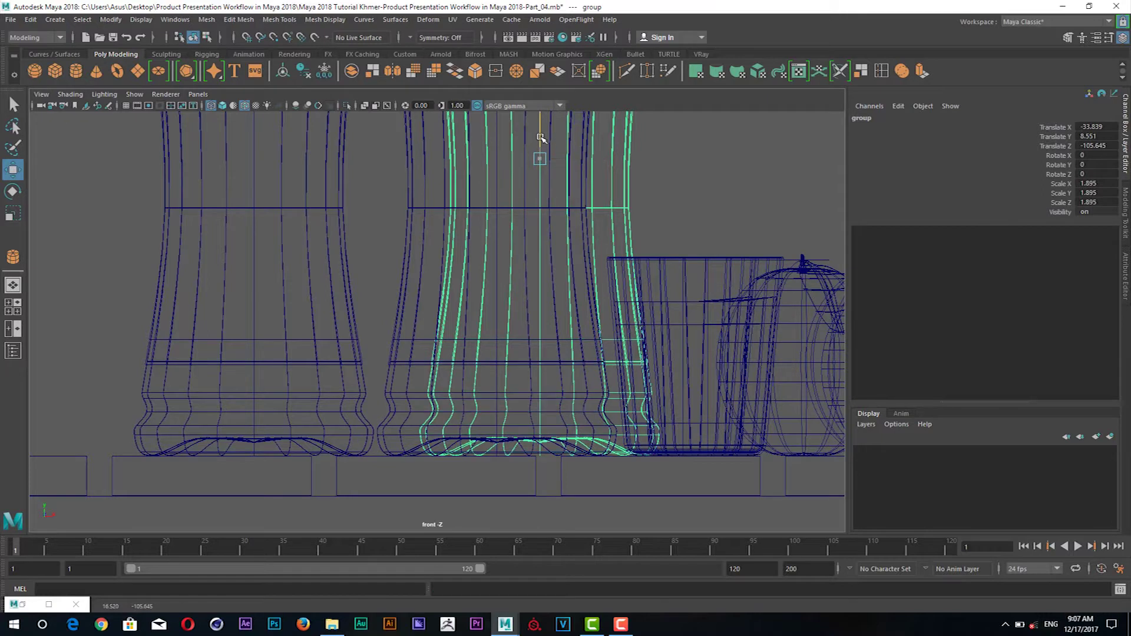
{"action": "left_click_drag", "start_coordinate": [675, 316], "coordinate": [532, 268]}
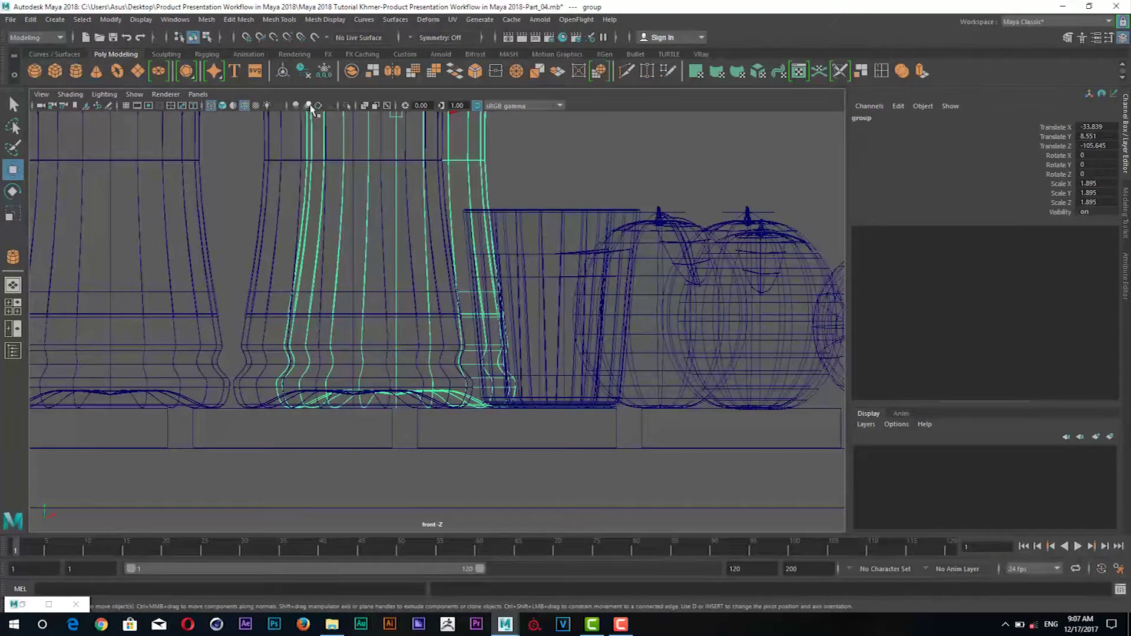
{"action": "left_click", "coordinate": [198, 94]}
{"action": "left_click", "coordinate": [327, 107]}
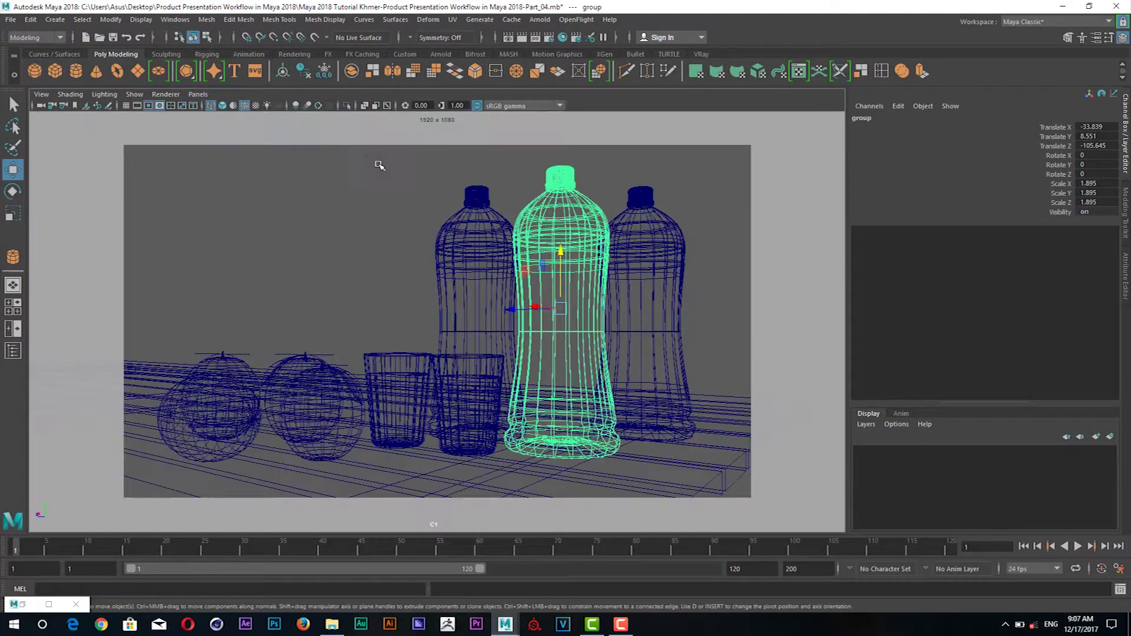
{"action": "left_click", "coordinate": [339, 187]}
{"action": "key", "text": "ctrl+s"}
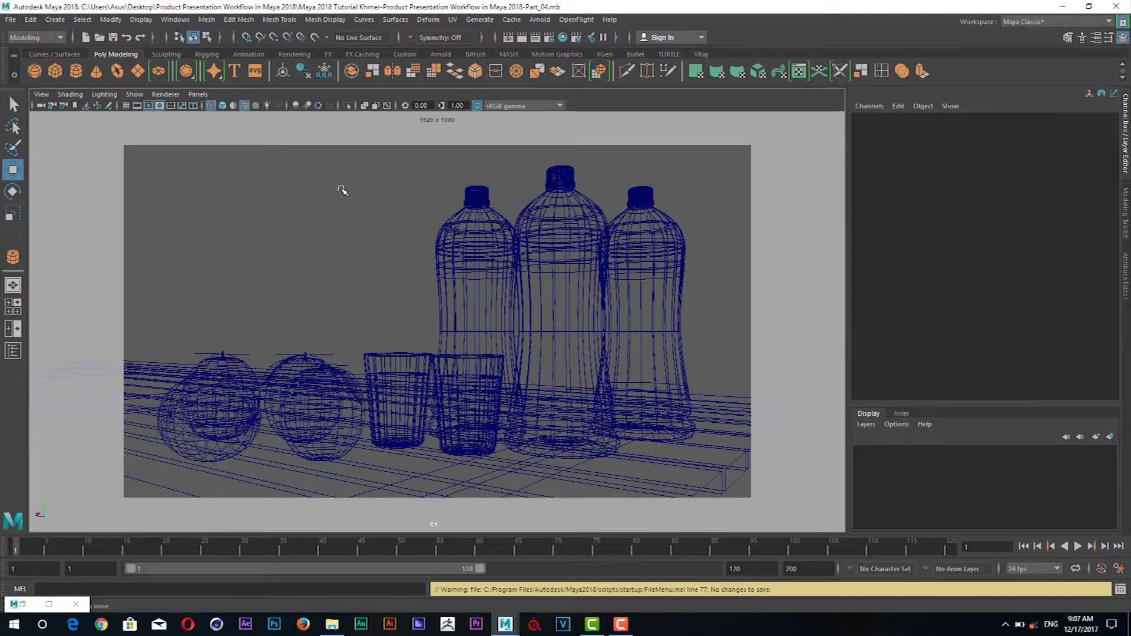
{"action": "left_click", "coordinate": [198, 94]}
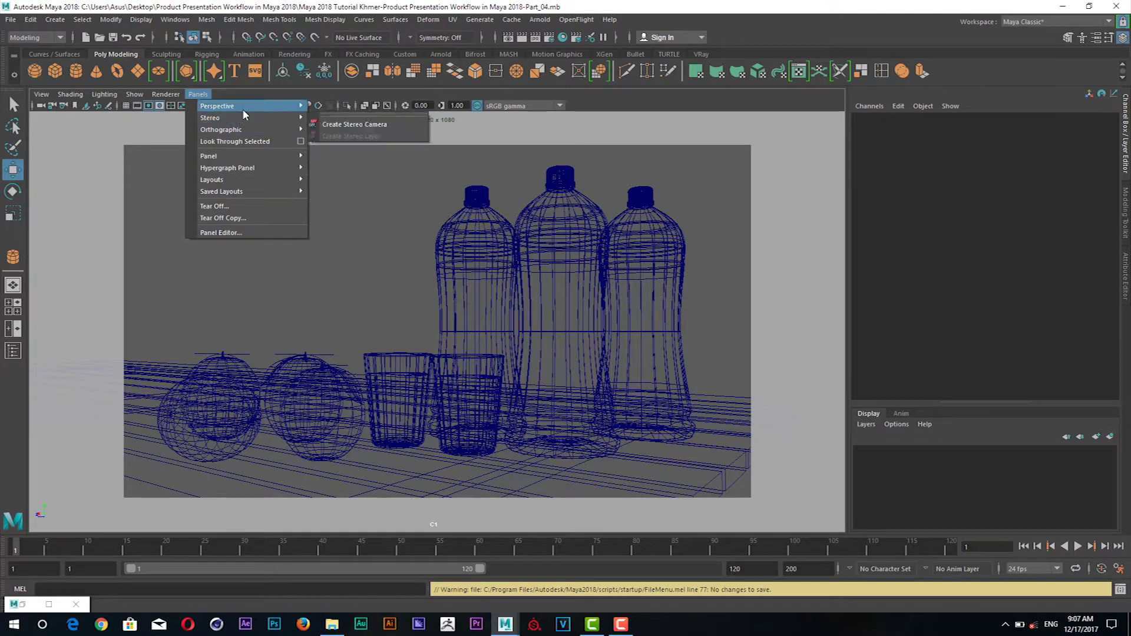
{"action": "left_click", "coordinate": [335, 108]}
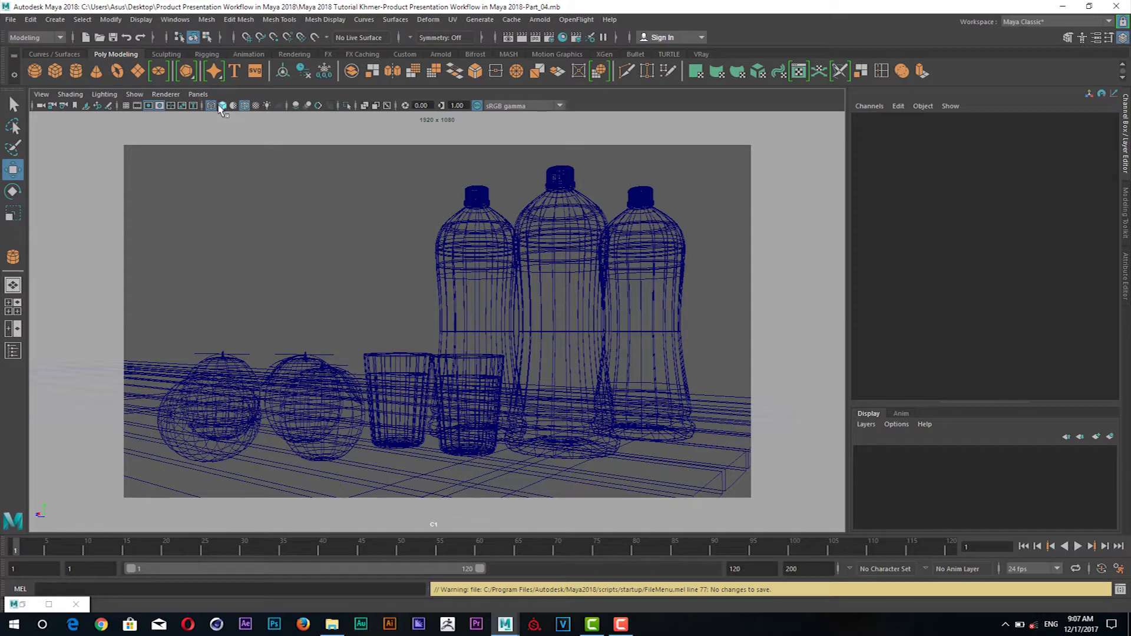
{"action": "left_click", "coordinate": [222, 105]}
{"action": "left_click", "coordinate": [243, 106]}
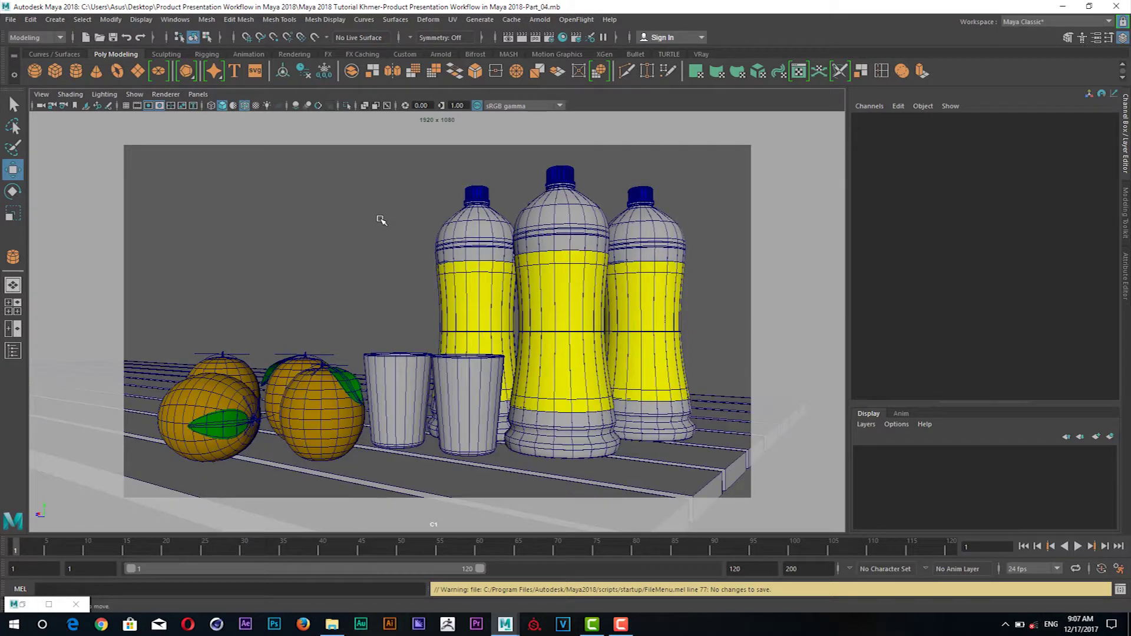
{"action": "left_click", "coordinate": [381, 220]}
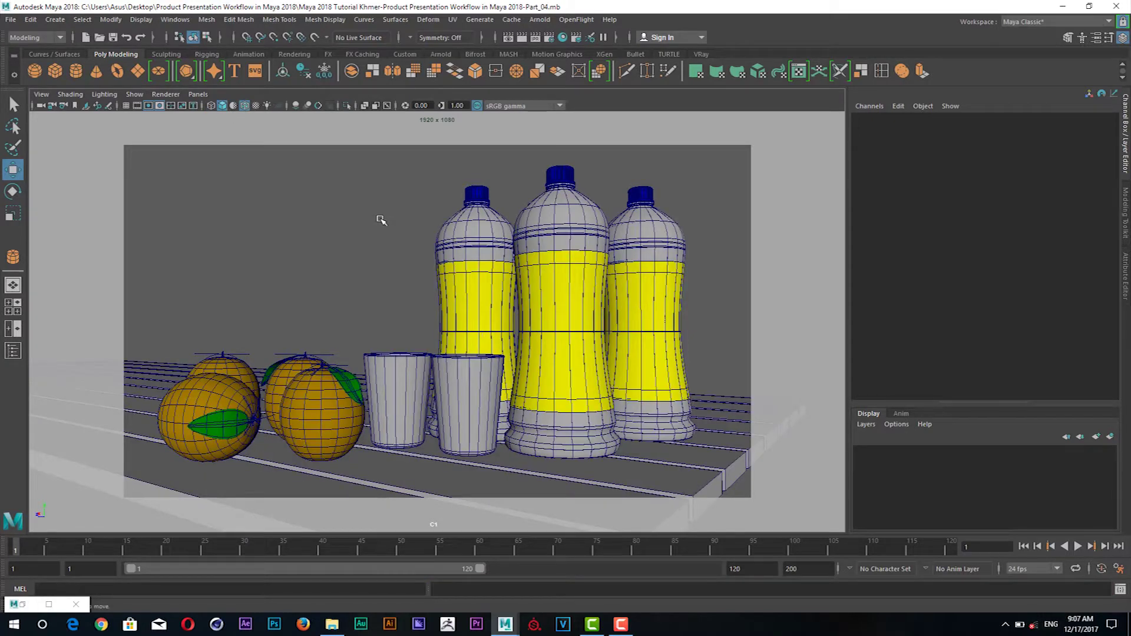
{"action": "left_click", "coordinate": [431, 374]}
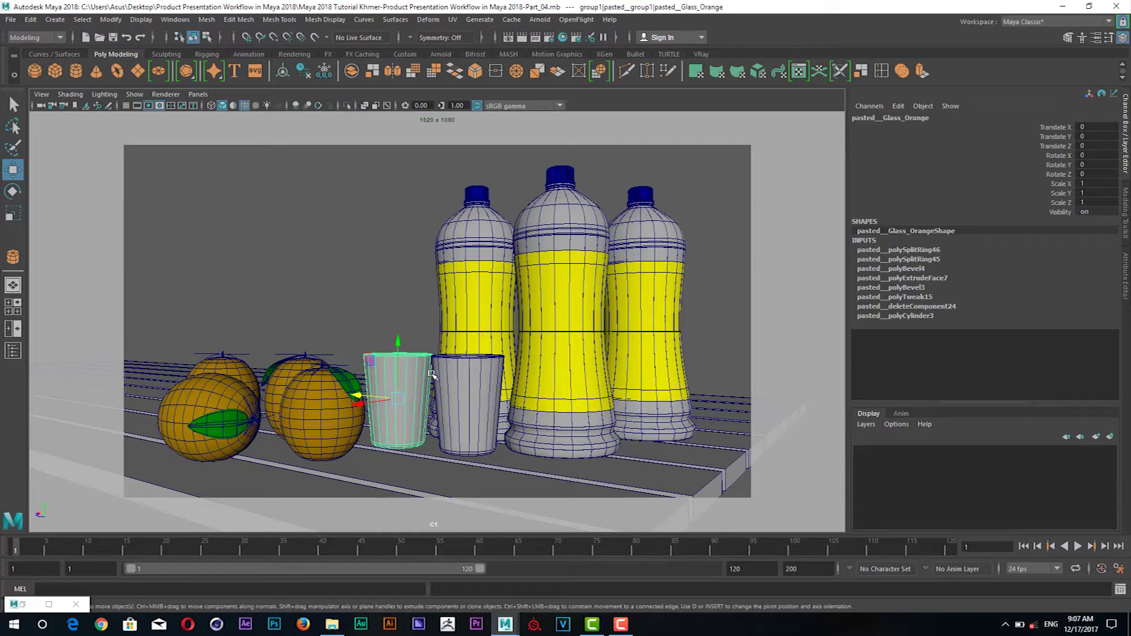
{"action": "key", "text": "Up"}
{"action": "left_click_drag", "start_coordinate": [375, 398], "coordinate": [435, 400]}
{"action": "left_click", "coordinate": [467, 404]}
{"action": "key", "text": "Up"}
{"action": "key", "text": "Up"}
{"action": "left_click", "coordinate": [369, 319]}
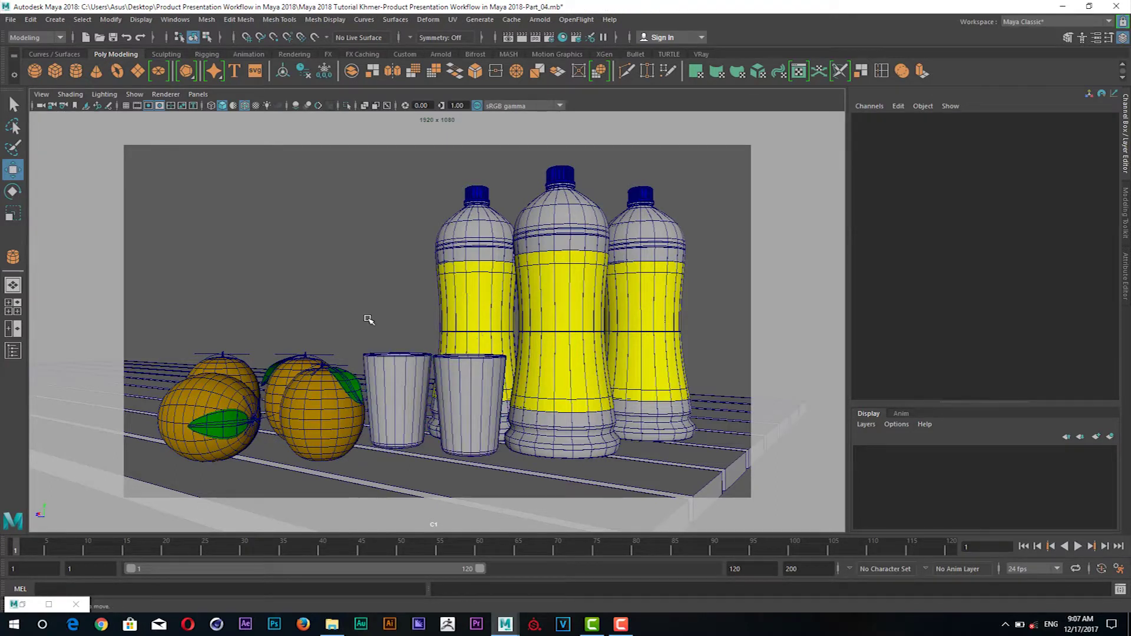
{"action": "key", "text": "ctrl+s"}
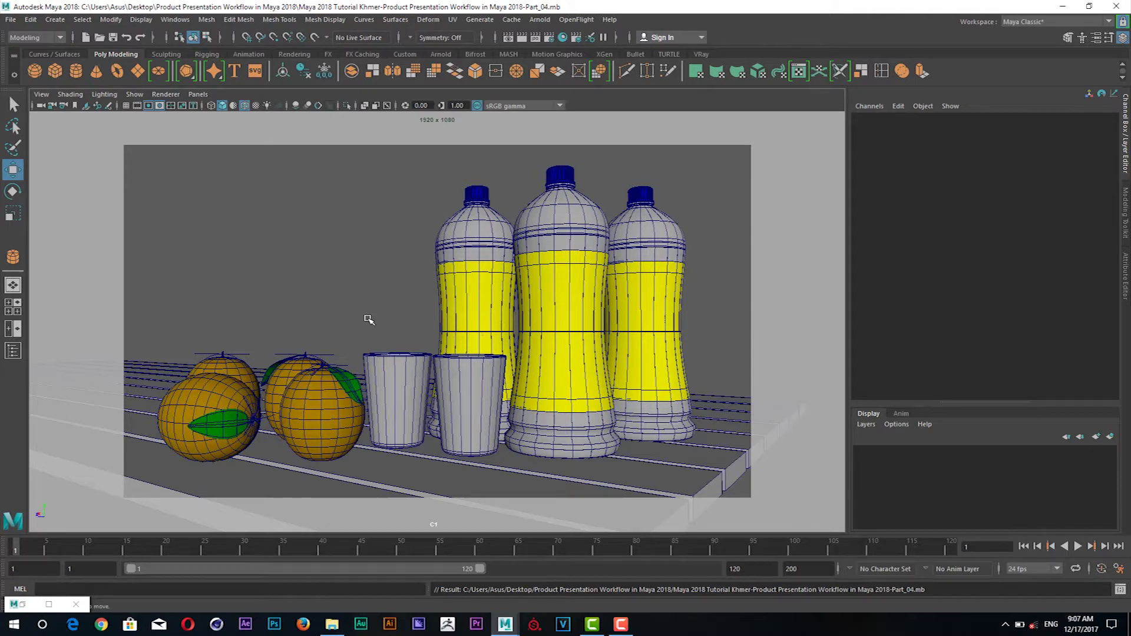
{"action": "left_click", "coordinate": [340, 404]}
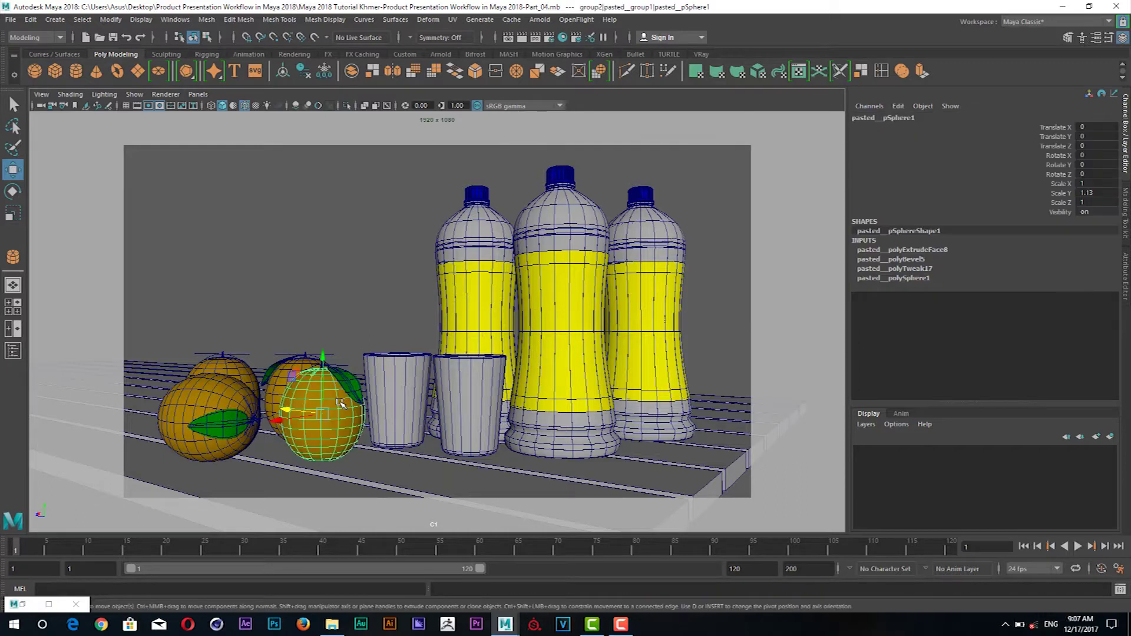
{"action": "left_click", "coordinate": [375, 321]}
{"action": "left_click", "coordinate": [551, 307]}
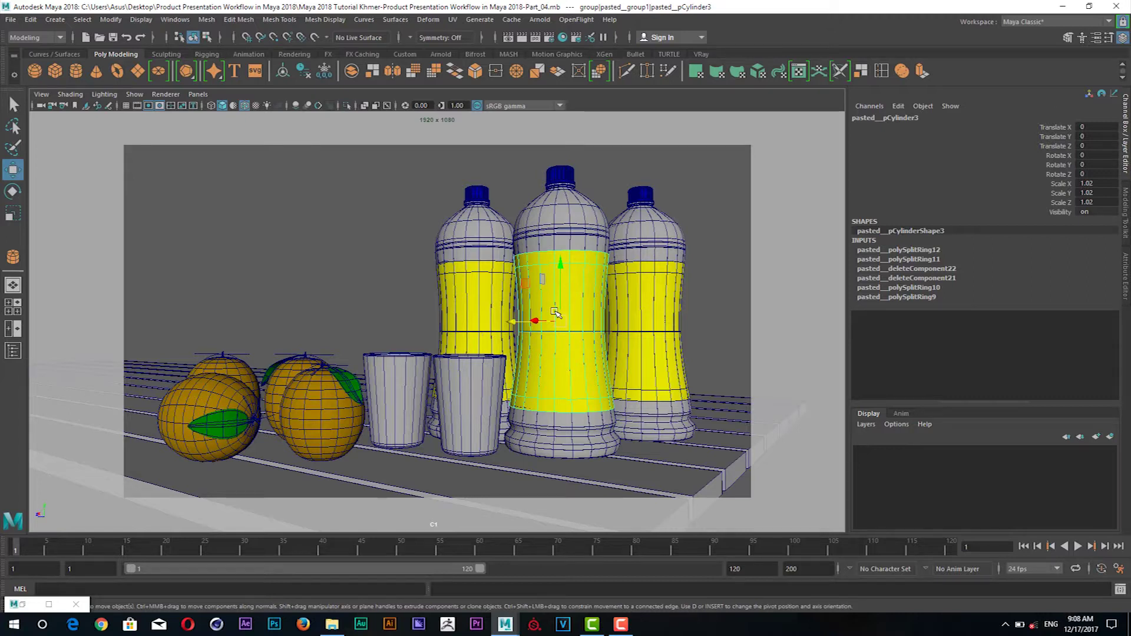
{"action": "left_click", "coordinate": [564, 226]}
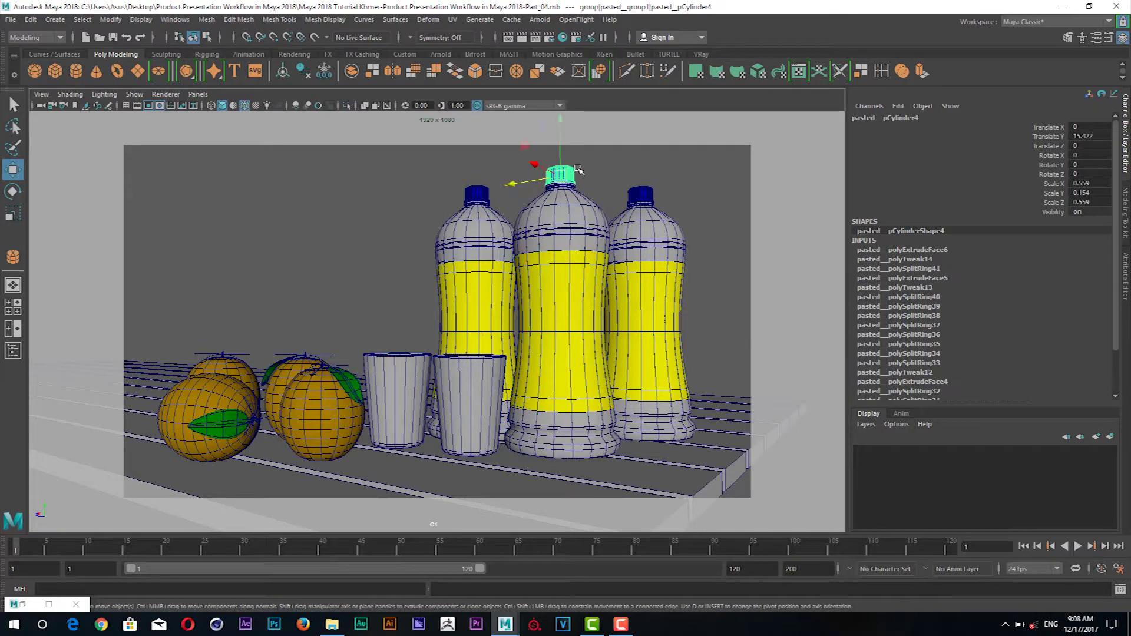
{"action": "left_click", "coordinate": [599, 162]}
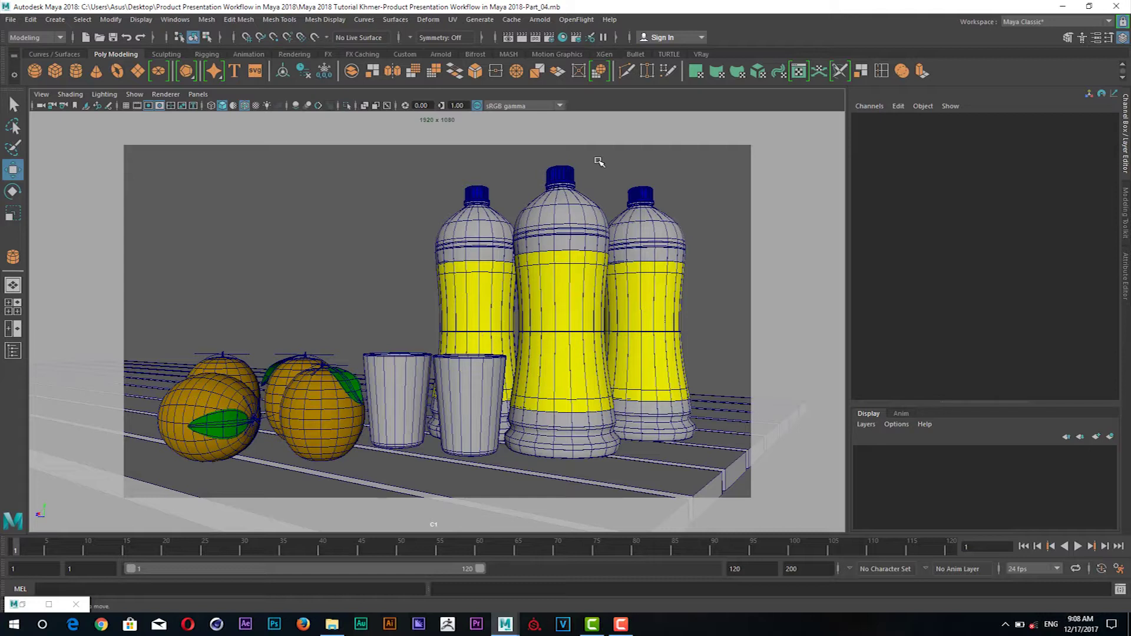
{"action": "left_click", "coordinate": [565, 281]}
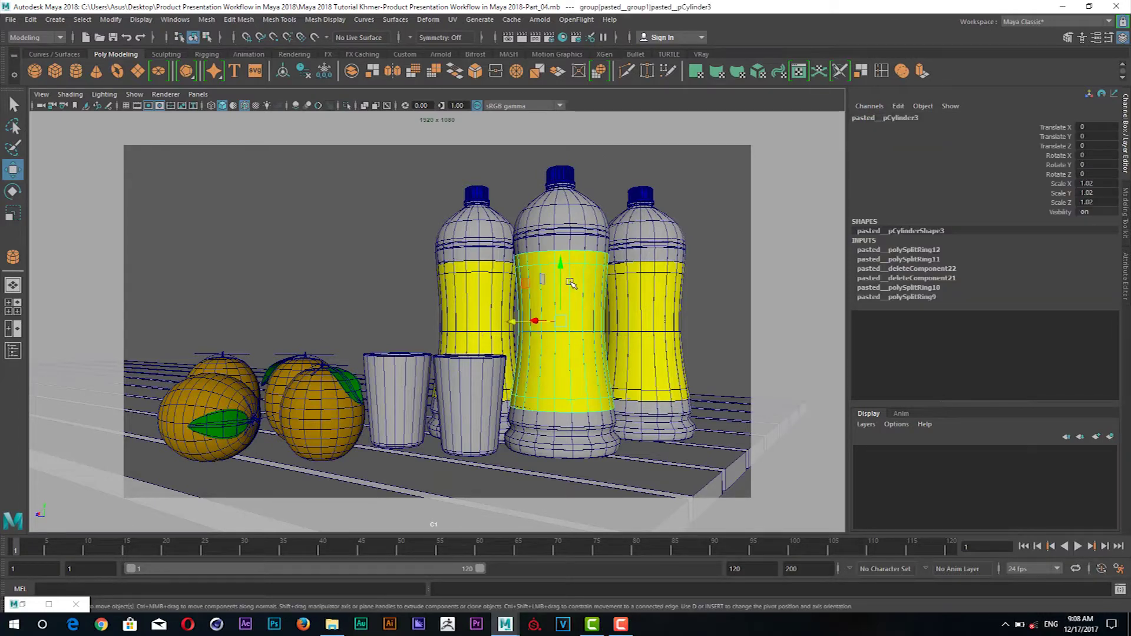
{"action": "left_click", "coordinate": [469, 412]}
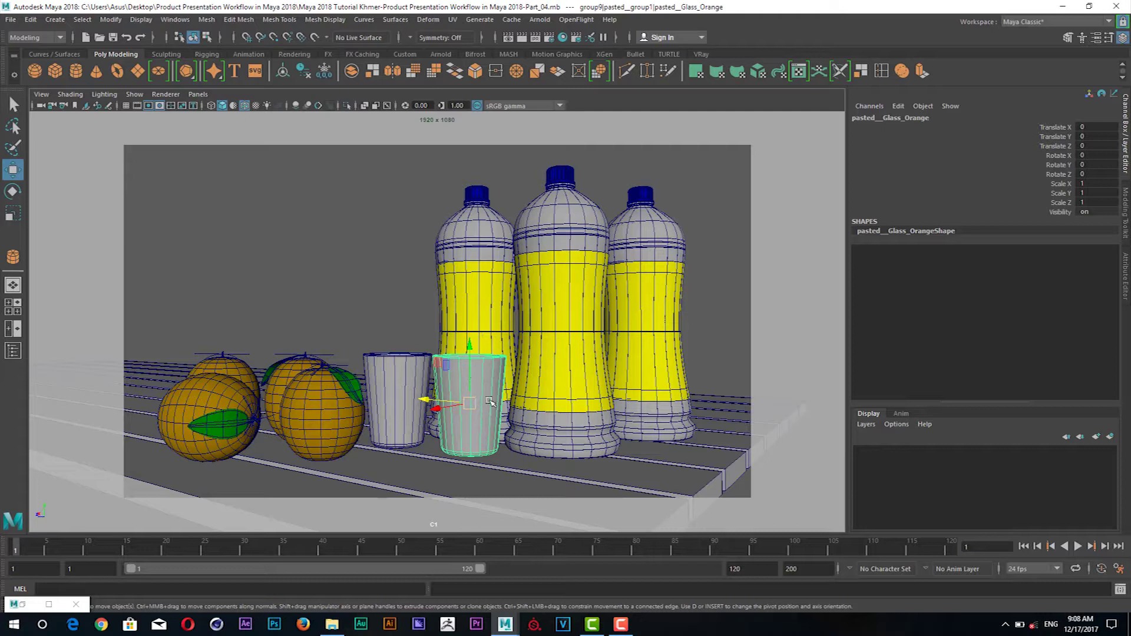
{"action": "left_click", "coordinate": [306, 422]}
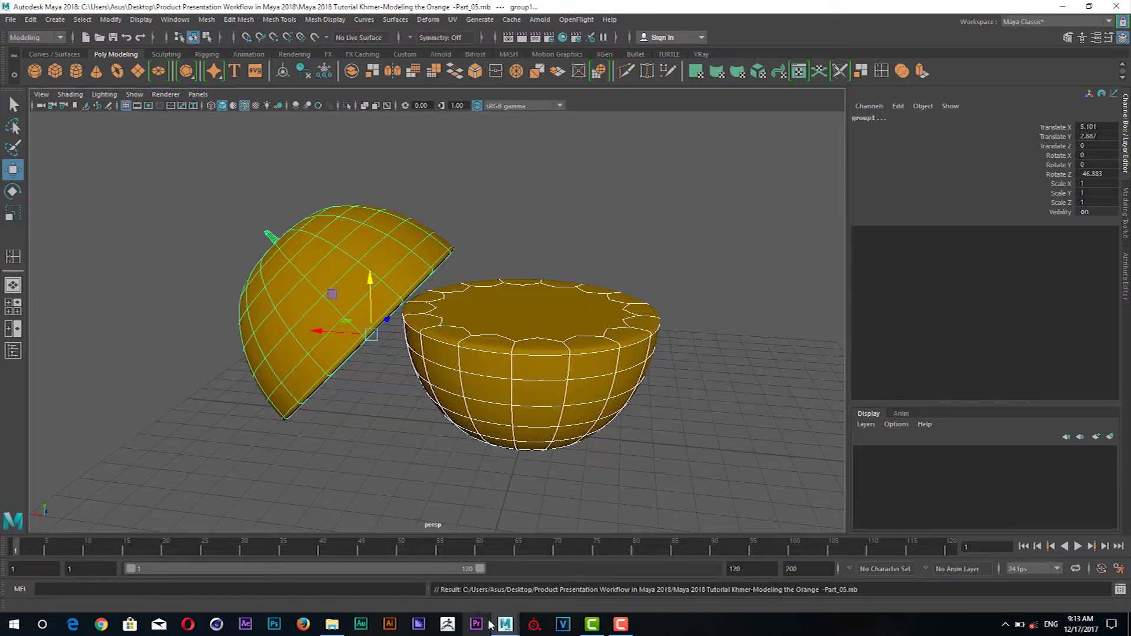
Flip between the bottles scene and the halved-orange scene via the taskbar, ending on the bottles scene.
{"action": "left_click", "coordinate": [410, 581]}
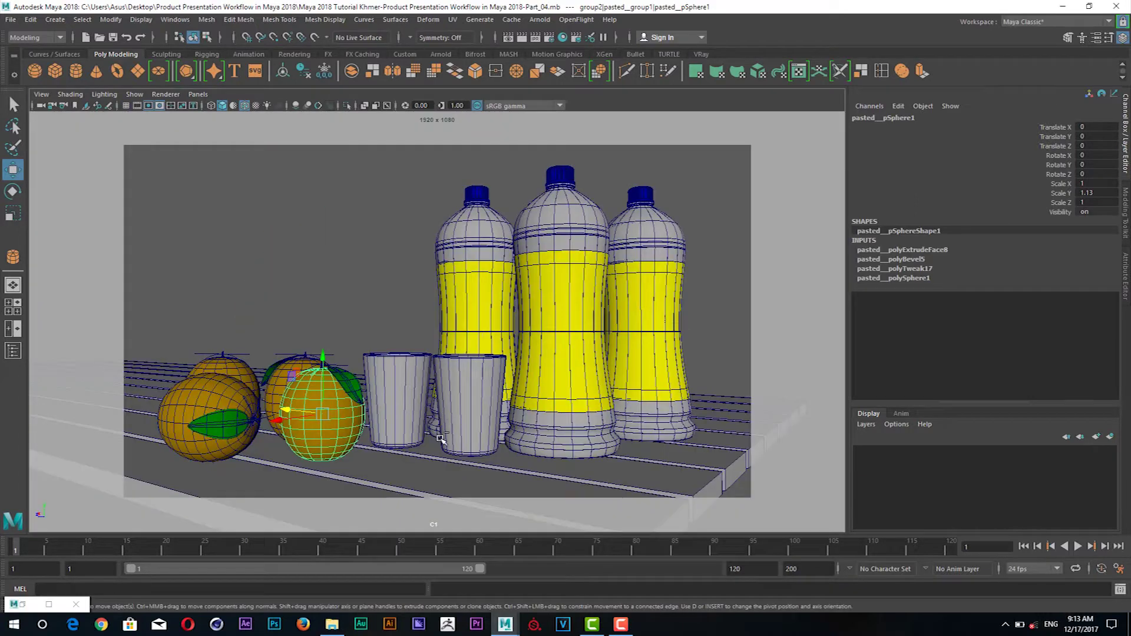
{"action": "left_click", "coordinate": [408, 332]}
{"action": "mouse_move", "coordinate": [505, 625]}
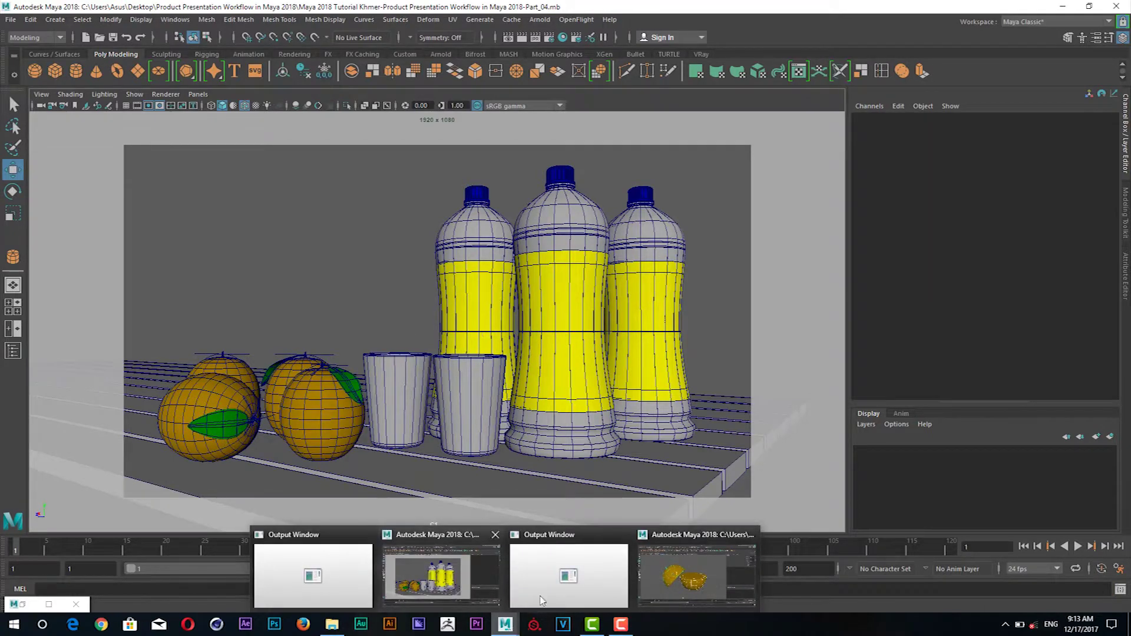
{"action": "left_click", "coordinate": [695, 581]}
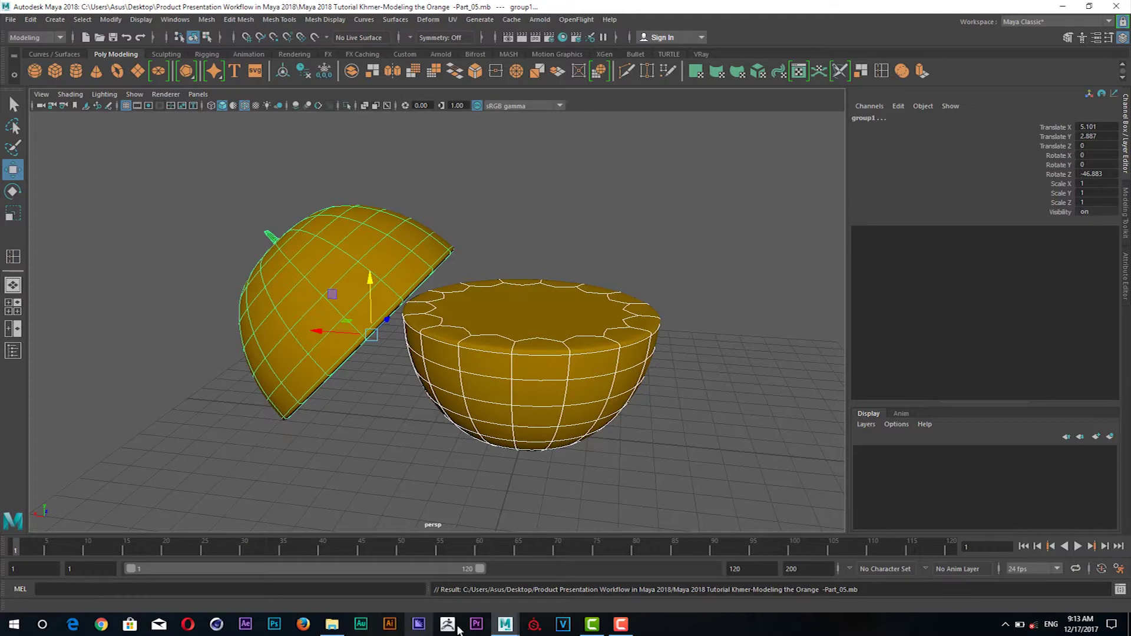
{"action": "mouse_move", "coordinate": [505, 625]}
{"action": "left_click", "coordinate": [439, 574]}
Paste the copied orange halves and look through the persp camera.
{"action": "key", "text": "ctrl+v"}
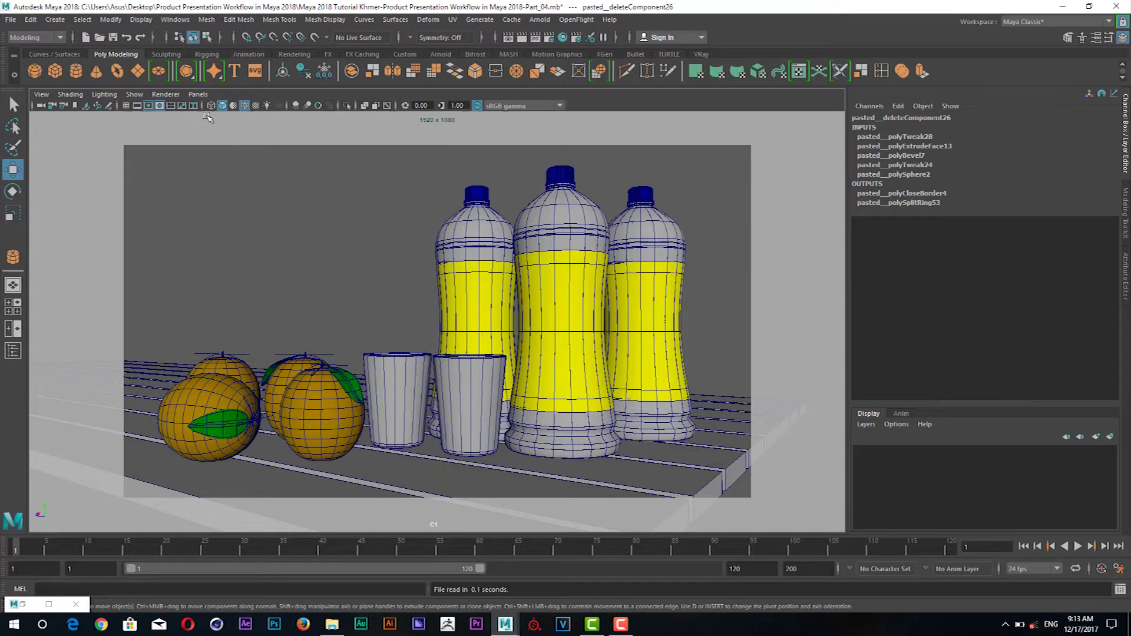
{"action": "left_click", "coordinate": [198, 94]}
{"action": "left_click", "coordinate": [332, 126]}
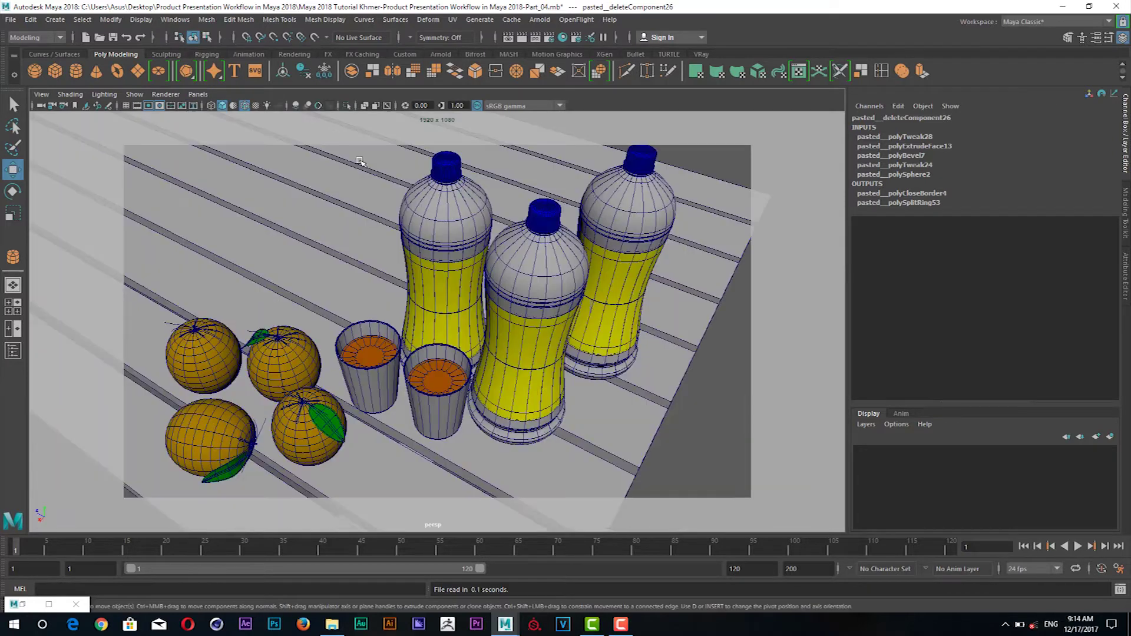
{"action": "scroll", "scroll_direction": "down", "scroll_amount": 3}
{"action": "scroll", "scroll_direction": "down", "scroll_amount": 3}
{"action": "scroll", "scroll_direction": "up", "scroll_amount": 3}
{"action": "scroll", "scroll_direction": "up", "scroll_amount": 3}
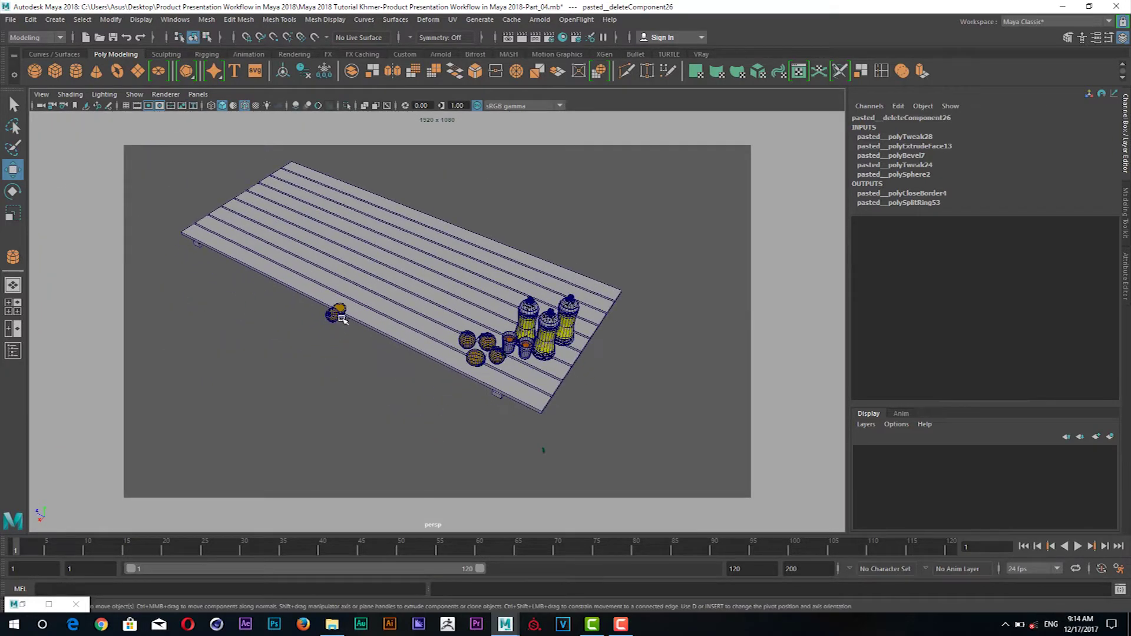
Group the orange halves as group10 and move it to Z -36.506 toward the table.
{"action": "left_click", "coordinate": [331, 316]}
{"action": "scroll", "scroll_direction": "up", "scroll_amount": 3}
{"action": "key", "text": "ctrl+g"}
{"action": "key", "text": "Up"}
{"action": "left_click_drag", "start_coordinate": [328, 322], "coordinate": [450, 372]}
{"action": "scroll", "scroll_direction": "down", "scroll_amount": 3}
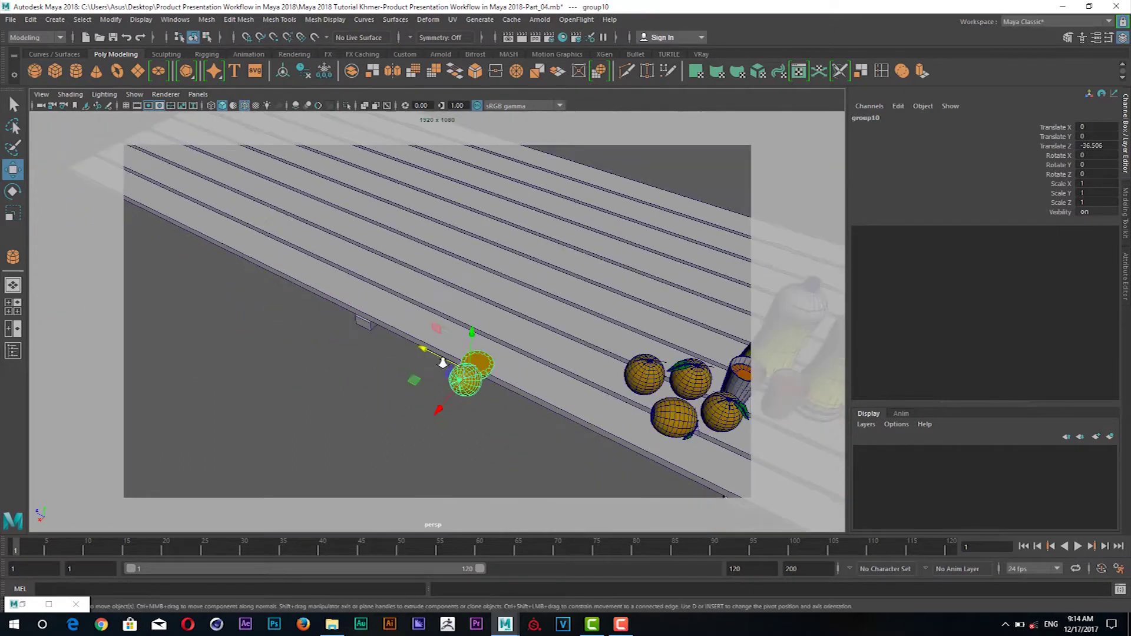
{"action": "scroll", "scroll_direction": "down", "scroll_amount": 3}
{"action": "key", "text": "space"}
In top view, move group10 beside the whole oranges and rotate it to Y -24.741.
{"action": "left_click", "coordinate": [404, 366]}
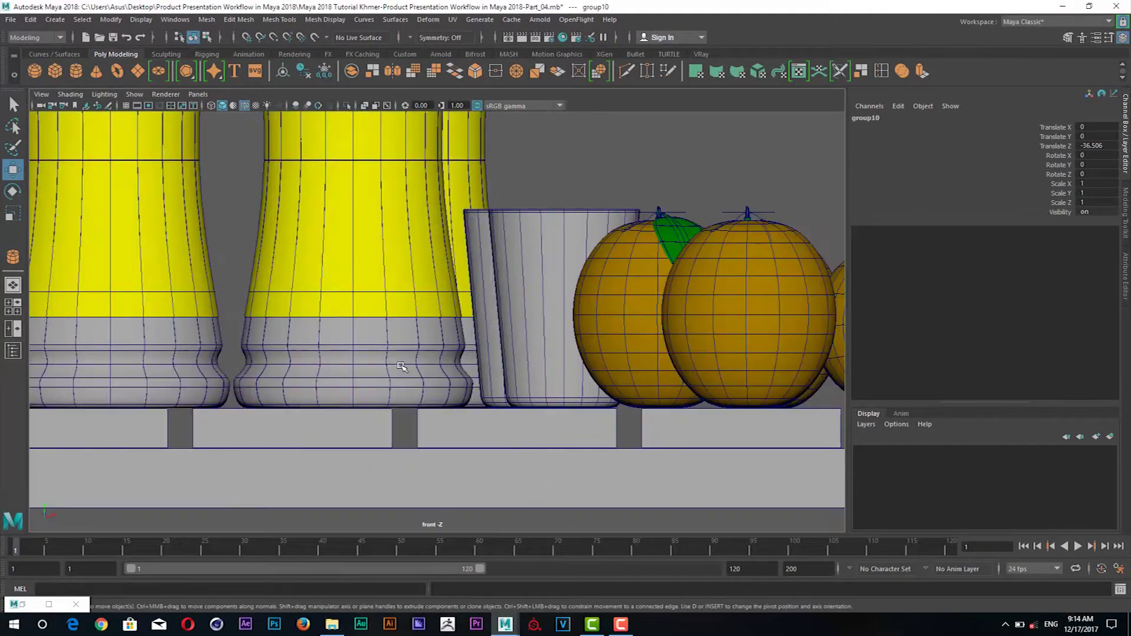
{"action": "key", "text": "space"}
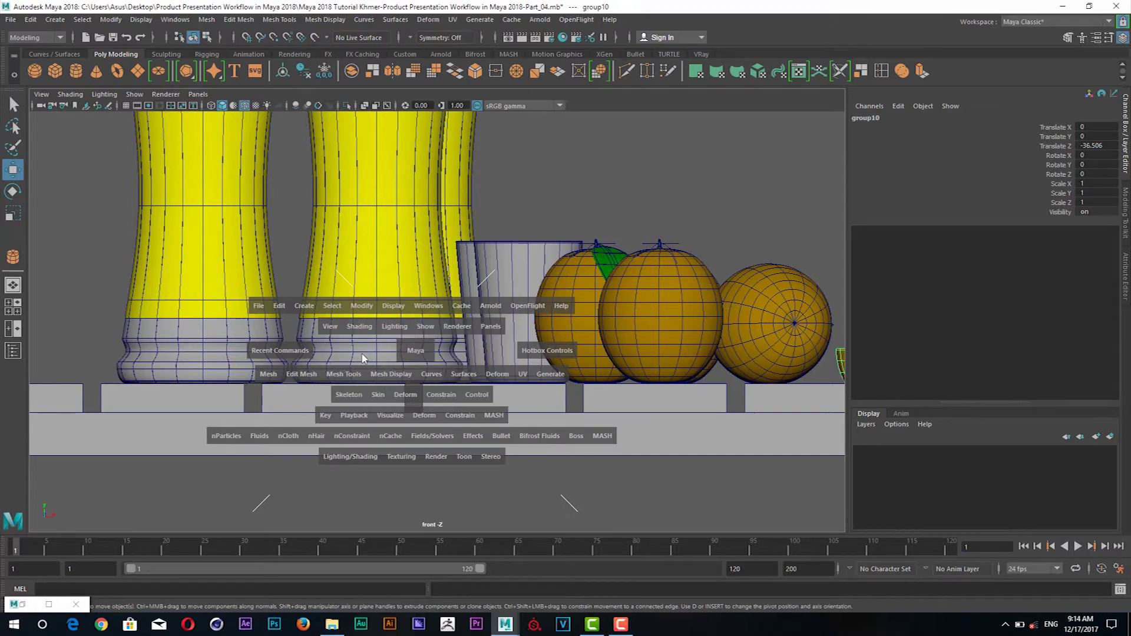
{"action": "left_click", "coordinate": [353, 350]}
{"action": "scroll", "scroll_direction": "down", "scroll_amount": 3}
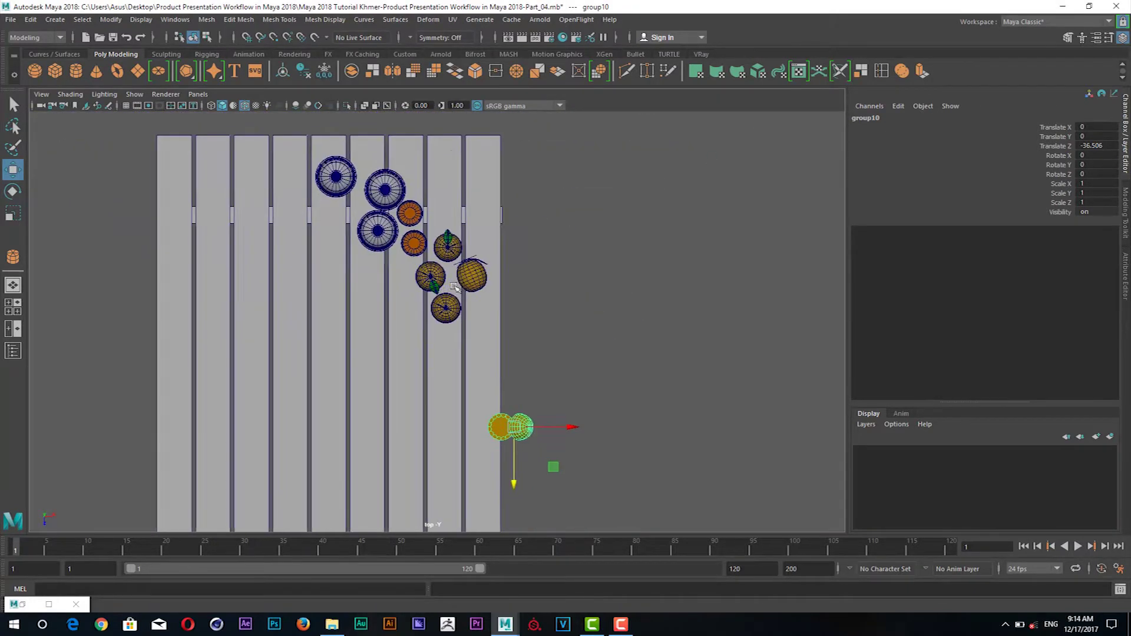
{"action": "left_click_drag", "start_coordinate": [510, 437], "coordinate": [455, 237]}
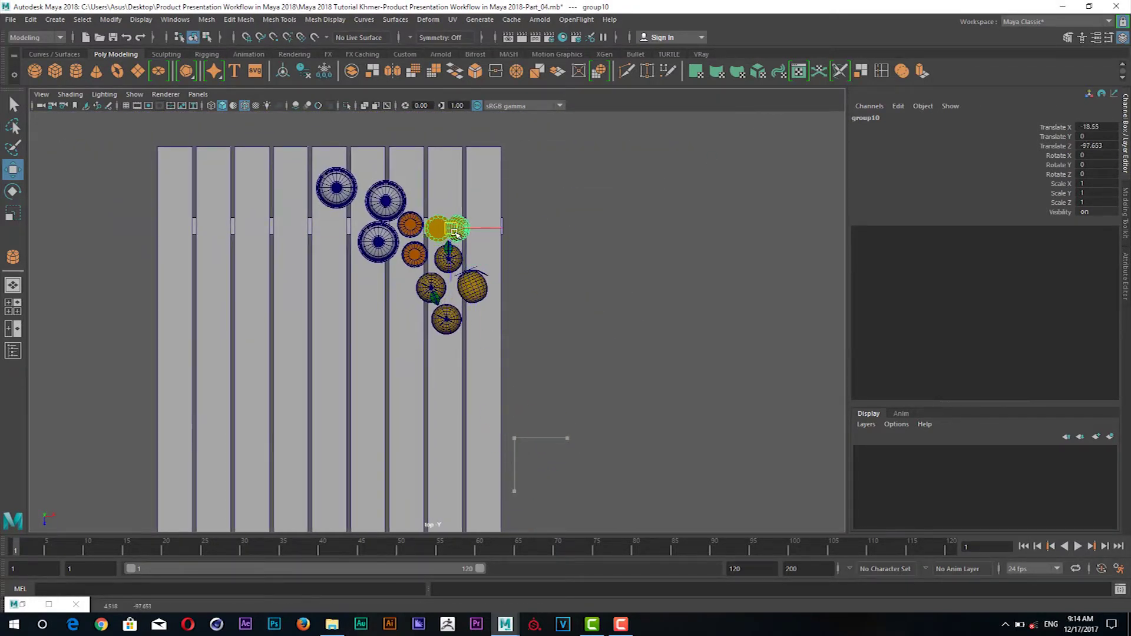
{"action": "scroll", "scroll_direction": "up", "scroll_amount": 3}
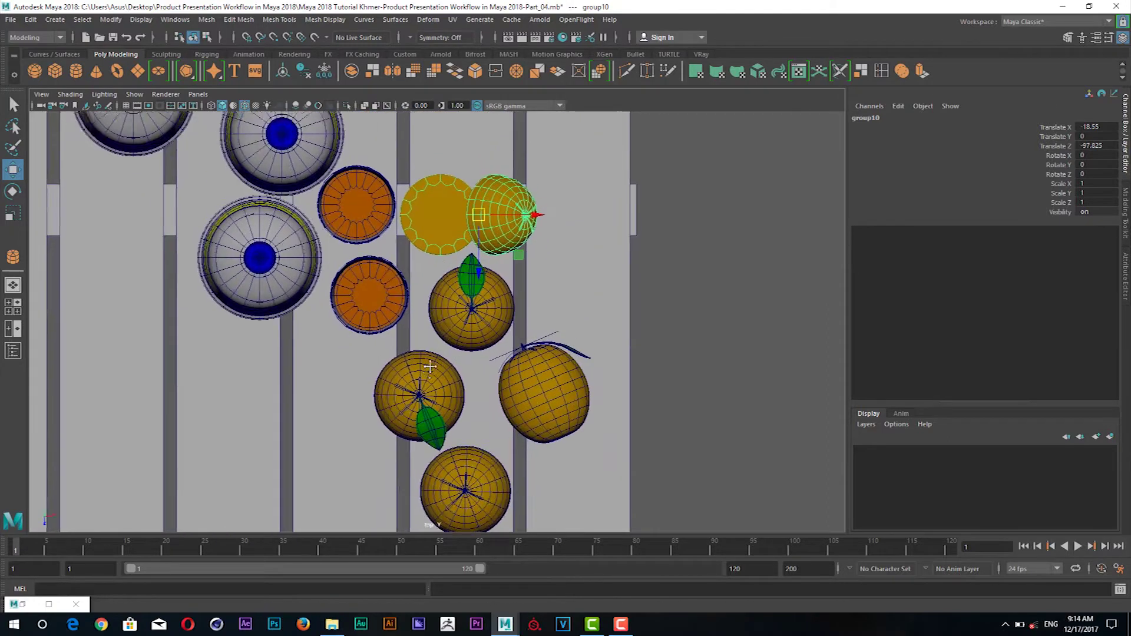
{"action": "left_click_drag", "start_coordinate": [429, 366], "coordinate": [416, 452]}
{"action": "key", "text": "e"}
{"action": "left_click_drag", "start_coordinate": [489, 244], "coordinate": [505, 259]}
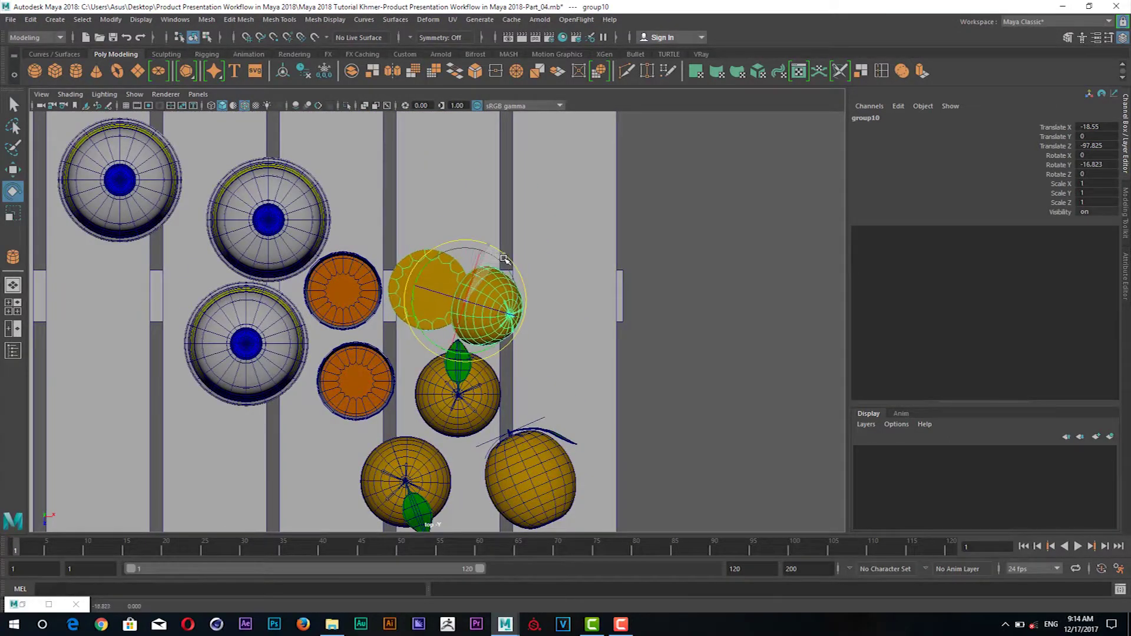
{"action": "key", "text": "w"}
{"action": "left_click_drag", "start_coordinate": [507, 320], "coordinate": [505, 386]}
In front wireframe view, raise group10 to Y 1.649 onto the table, then return to perspective.
{"action": "key", "text": "space"}
{"action": "scroll", "scroll_direction": "up", "scroll_amount": 3}
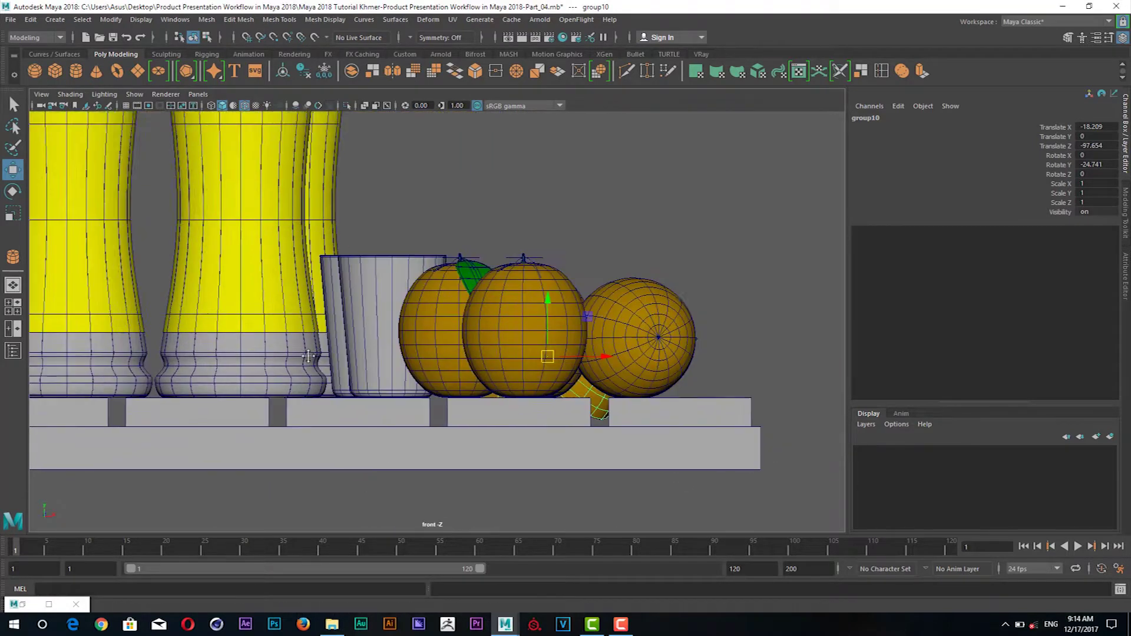
{"action": "left_click_drag", "start_coordinate": [505, 385], "coordinate": [351, 180]}
{"action": "left_click", "coordinate": [211, 105]}
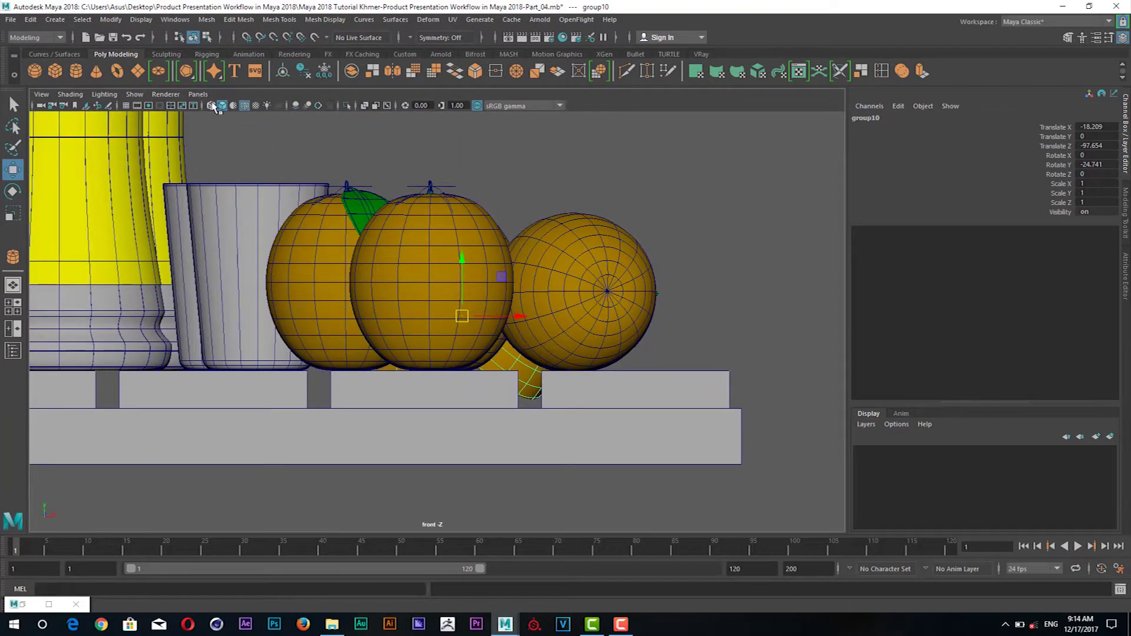
{"action": "scroll", "scroll_direction": "up", "scroll_amount": 3}
{"action": "left_click_drag", "start_coordinate": [469, 257], "coordinate": [469, 219]}
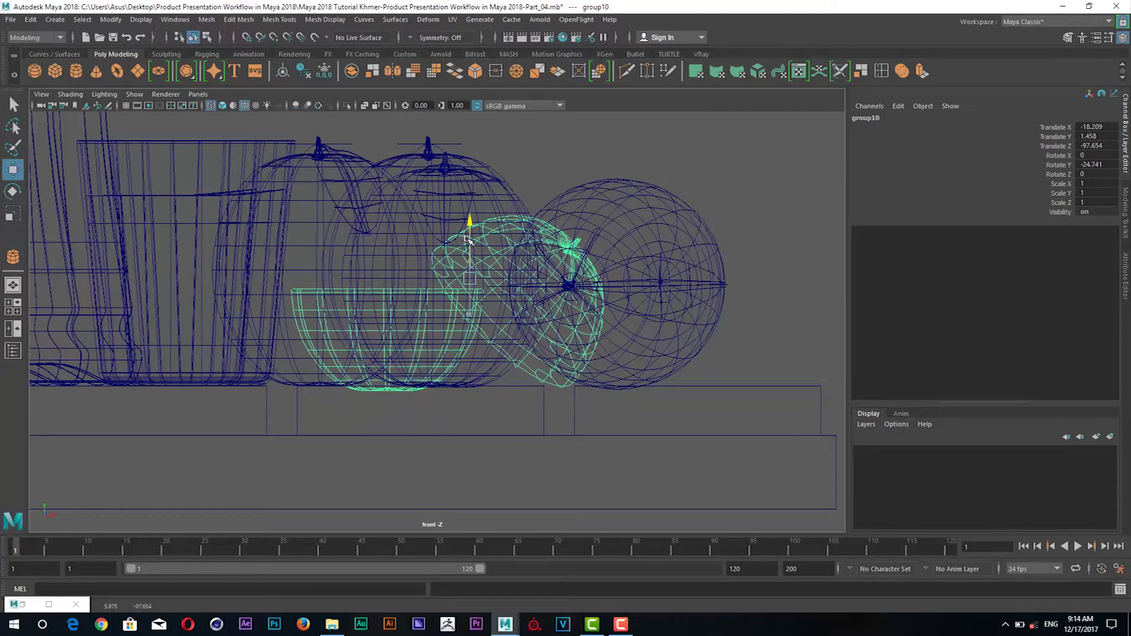
{"action": "key", "text": "space"}
{"action": "left_click_drag", "start_coordinate": [480, 307], "coordinate": [480, 277]}
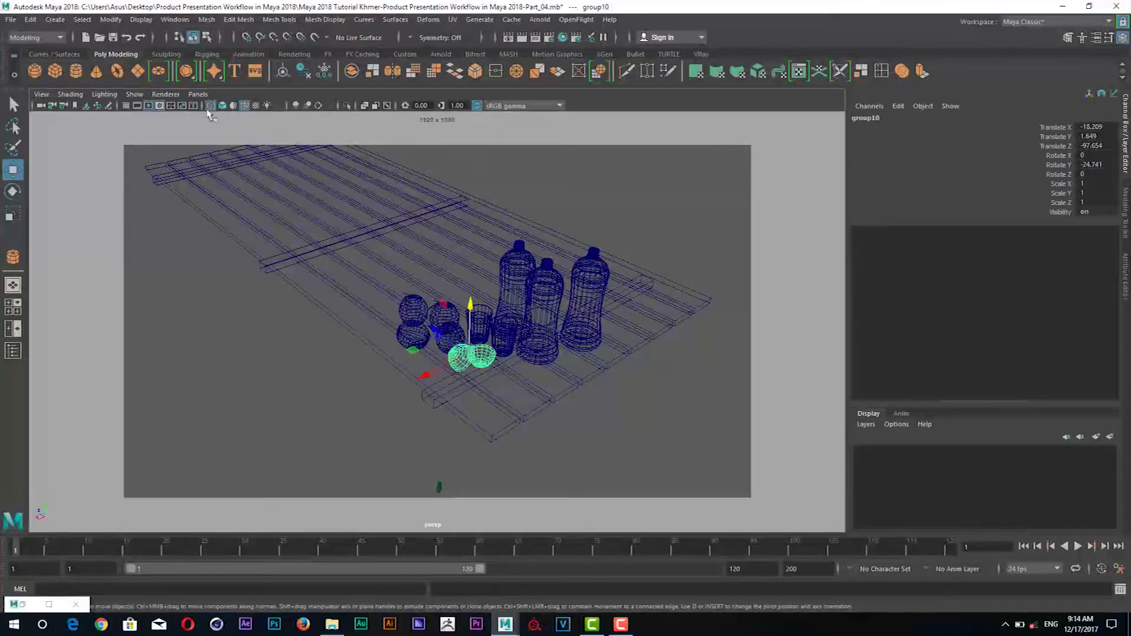
Return to shaded display and look through camera C1.
{"action": "left_click", "coordinate": [223, 106]}
{"action": "scroll", "scroll_direction": "up", "scroll_amount": 3}
{"action": "scroll", "scroll_direction": "up", "scroll_amount": 3}
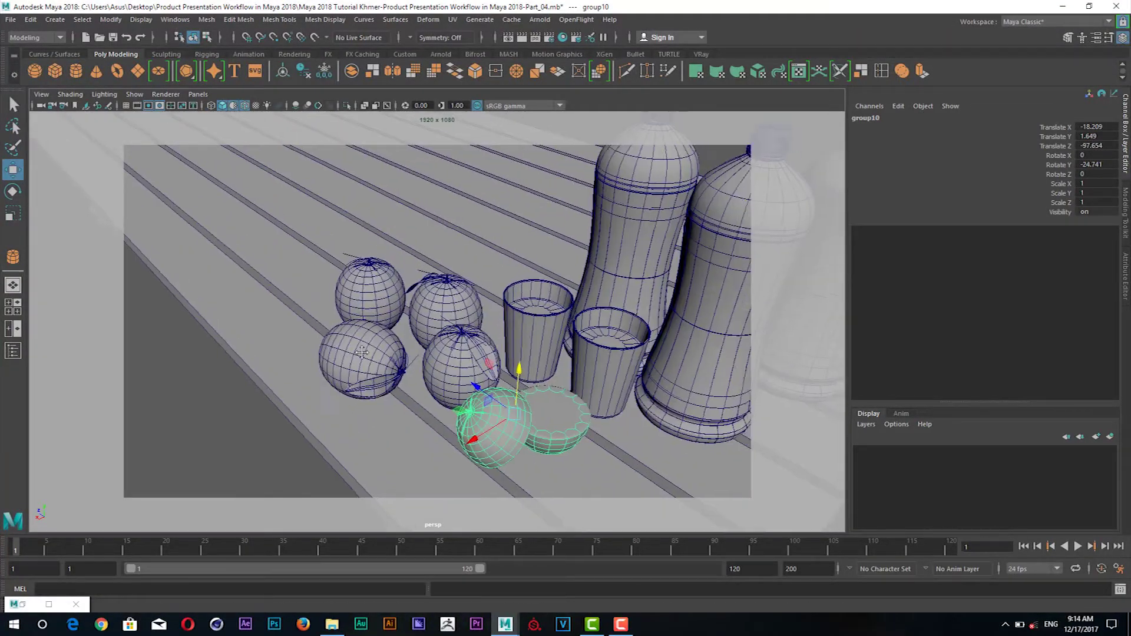
{"action": "scroll", "scroll_direction": "down", "scroll_amount": 3}
{"action": "scroll", "scroll_direction": "down", "scroll_amount": 3}
{"action": "scroll", "scroll_direction": "down", "scroll_amount": 3}
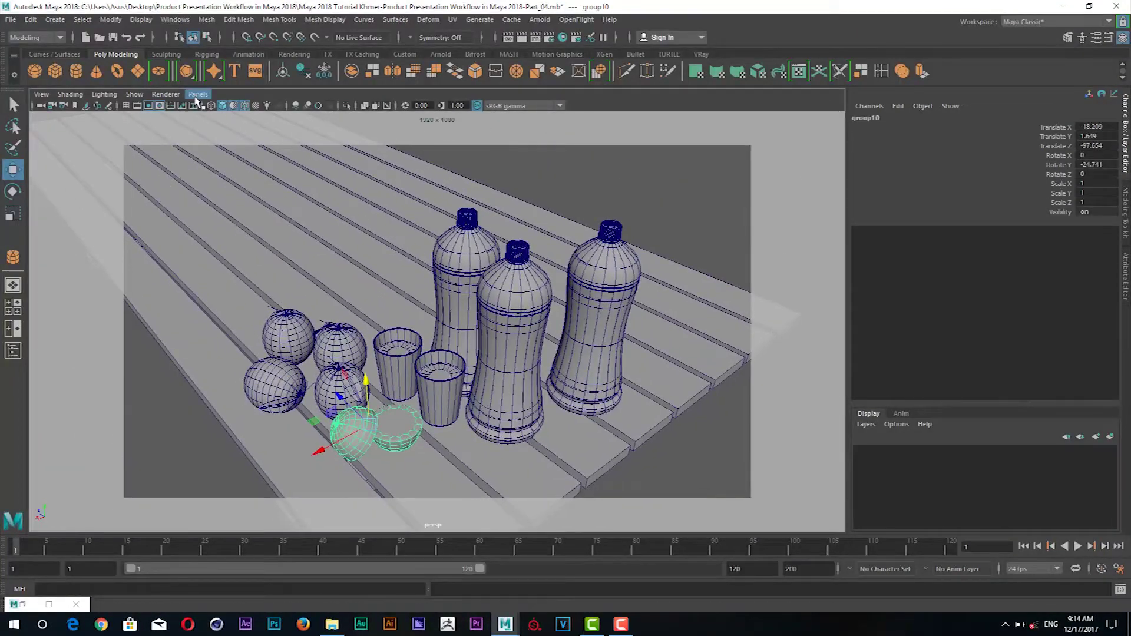
{"action": "left_click", "coordinate": [197, 95]}
{"action": "left_click", "coordinate": [344, 108]}
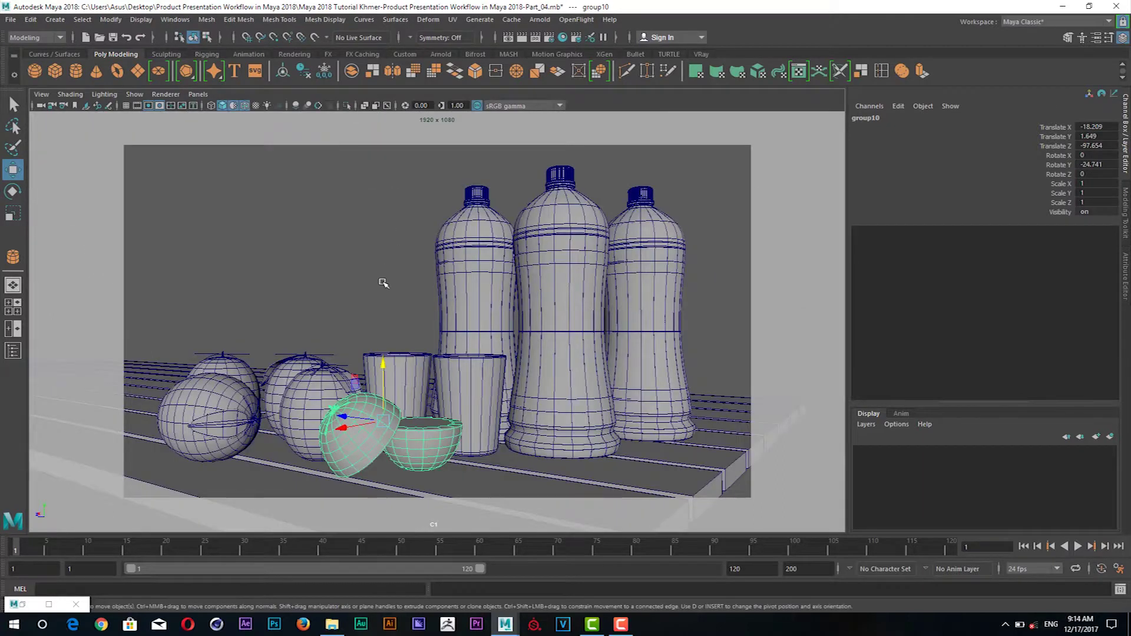
Select the halved-orange group10 and turn it to Y rotation -35.198.
{"action": "left_click", "coordinate": [367, 263]}
{"action": "left_click", "coordinate": [375, 420]}
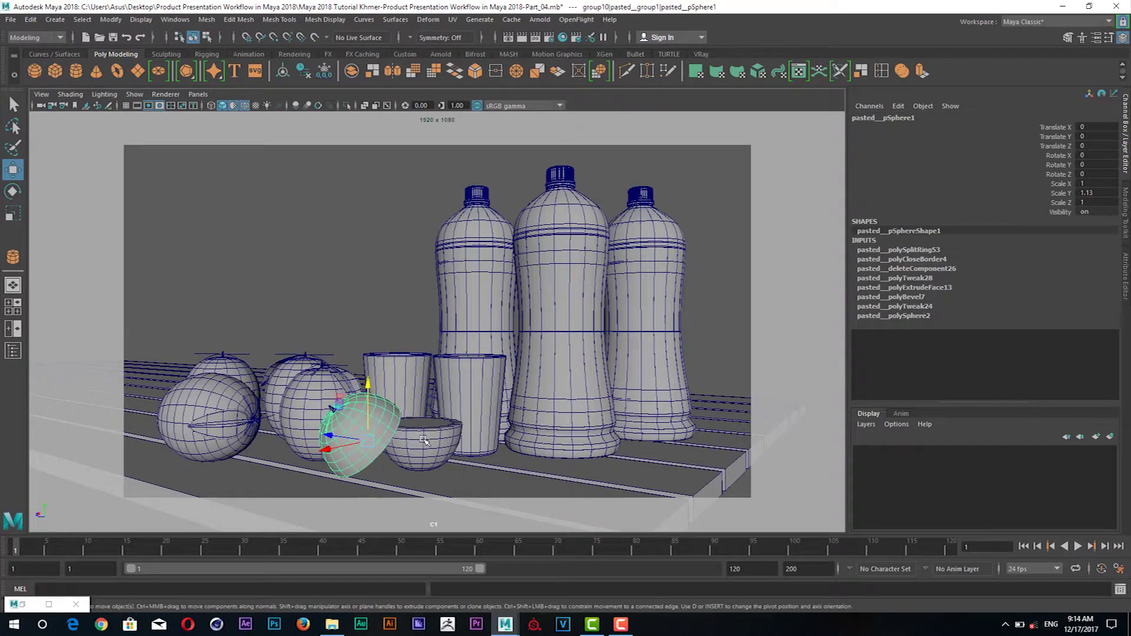
{"action": "left_click", "coordinate": [424, 440]}
{"action": "key", "text": "Up"}
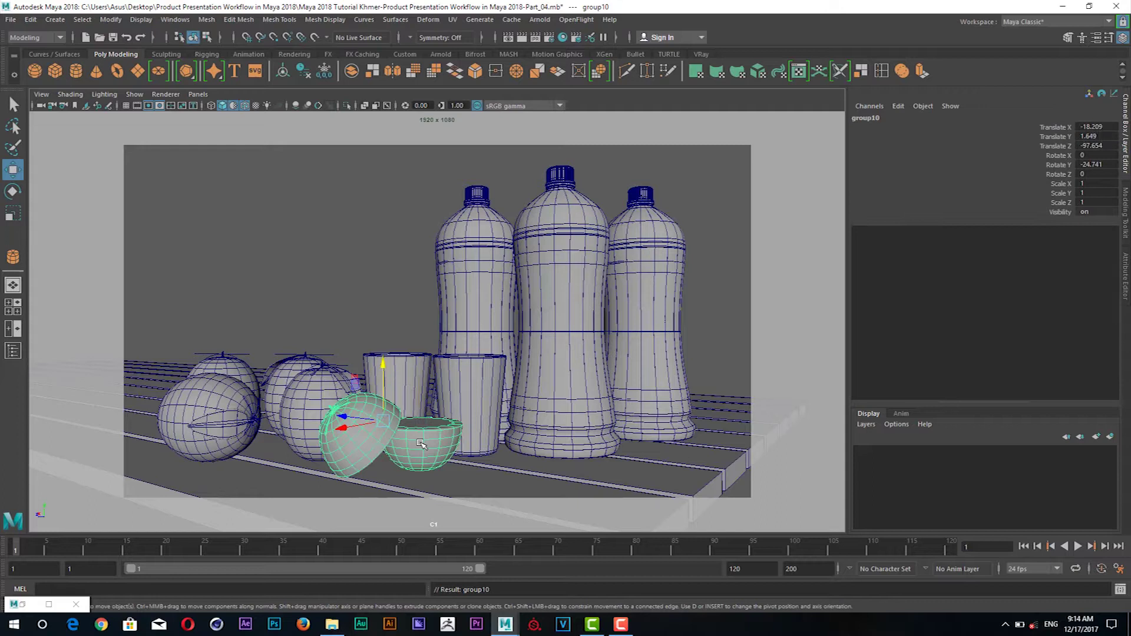
{"action": "key", "text": "e"}
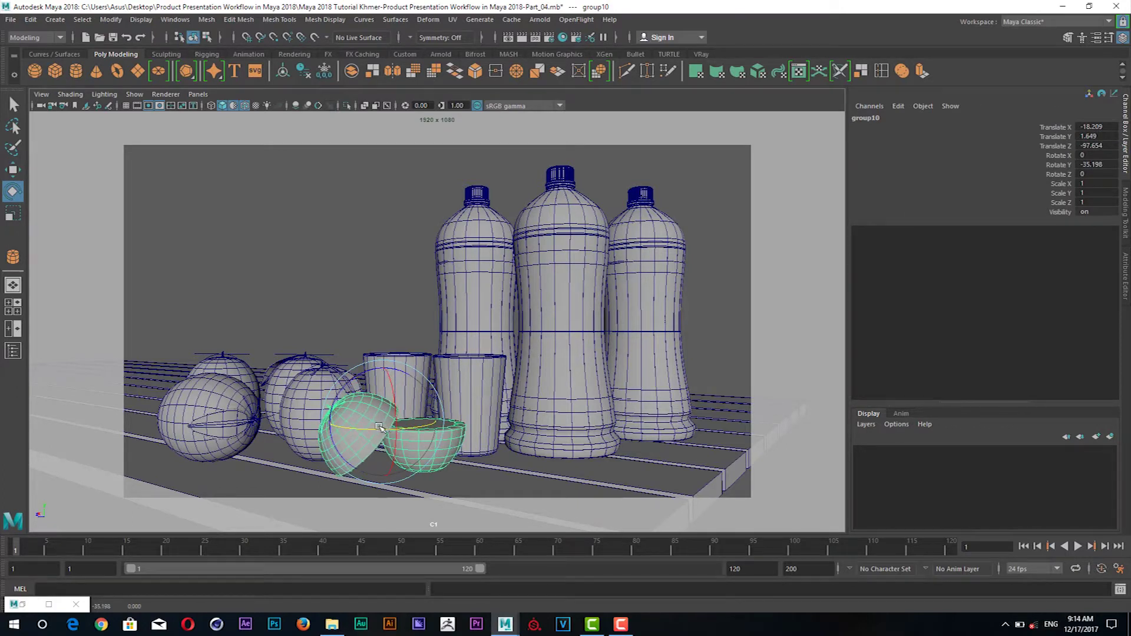
{"action": "key", "text": "w"}
Move the orange halves left, then undo the move to keep them at X -18.209.
{"action": "left_click", "coordinate": [352, 297]}
{"action": "left_click", "coordinate": [360, 449]}
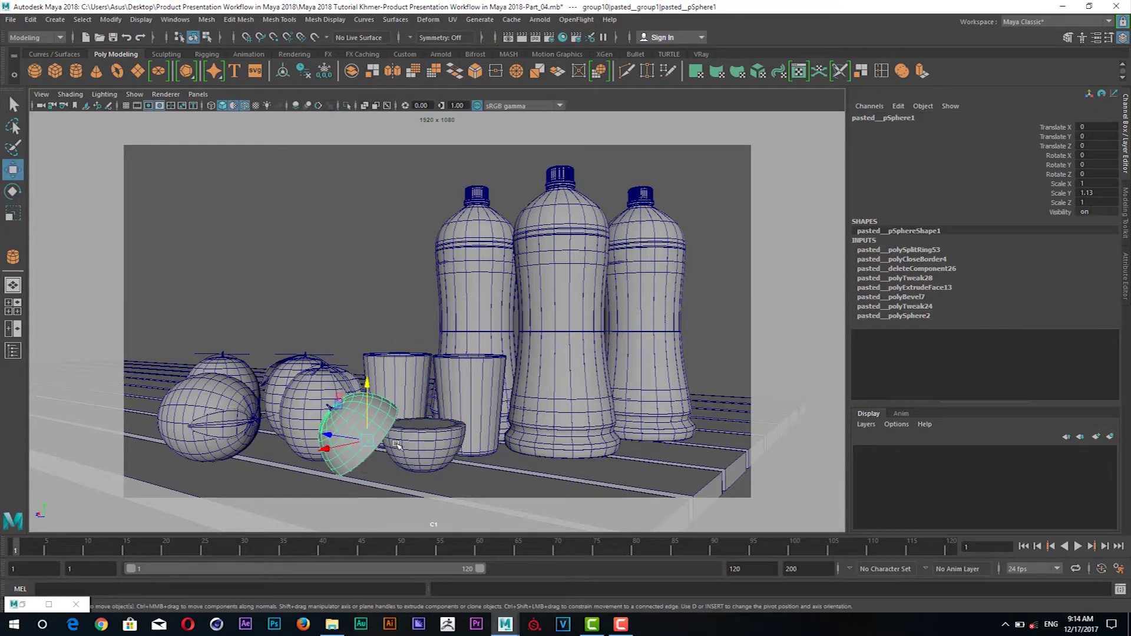
{"action": "key", "text": "Up"}
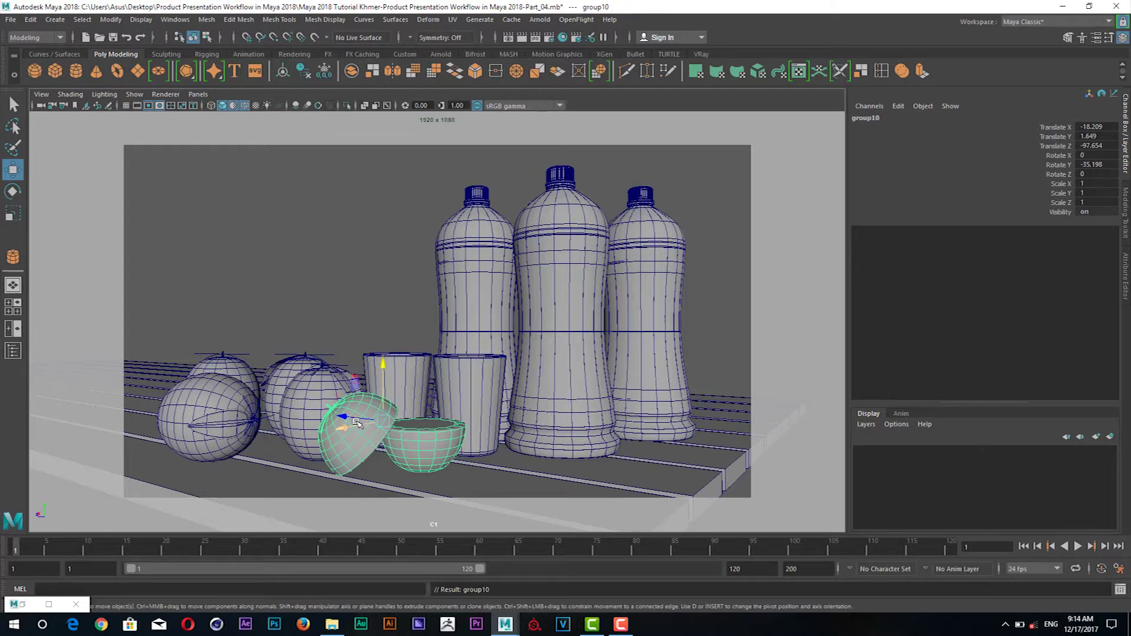
{"action": "left_click_drag", "start_coordinate": [357, 421], "coordinate": [327, 423]}
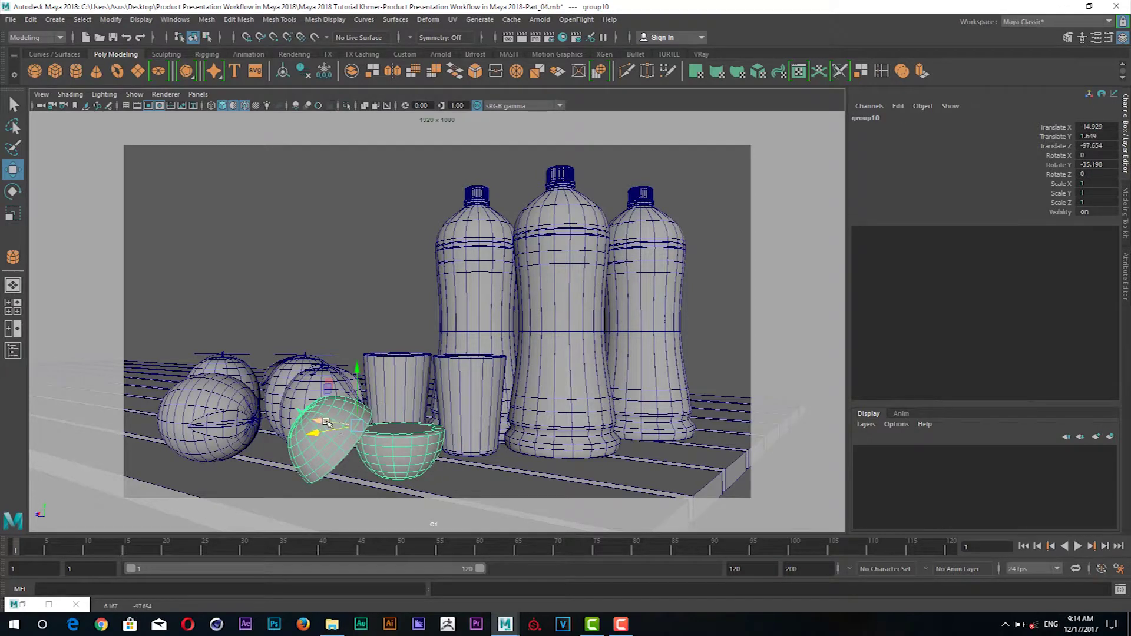
{"action": "key", "text": "ctrl+z"}
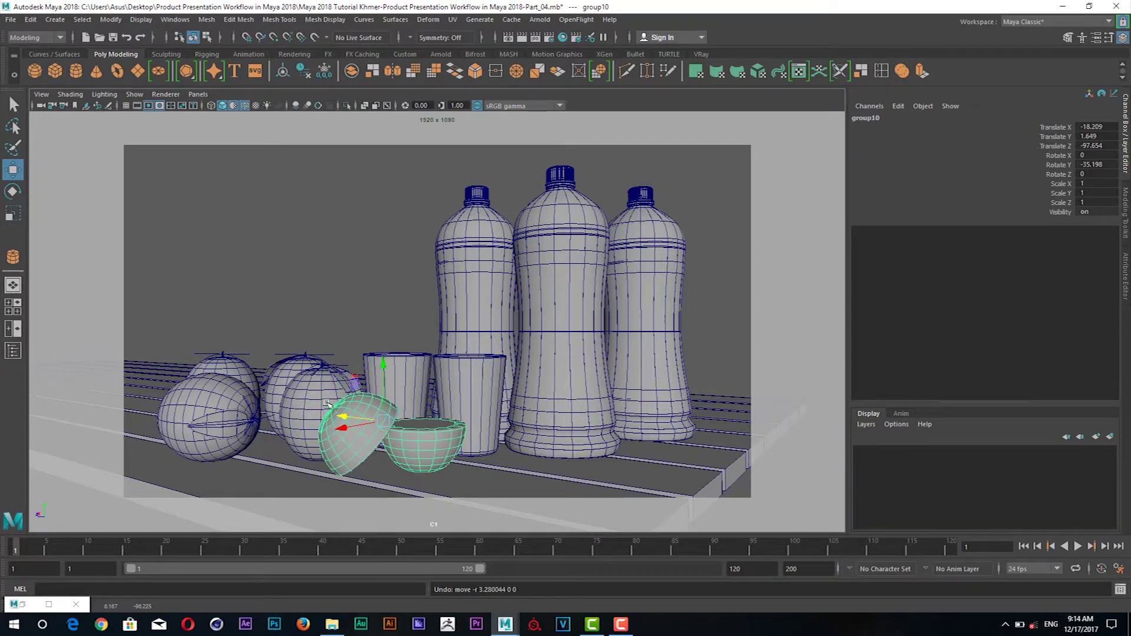
{"action": "key", "text": "space"}
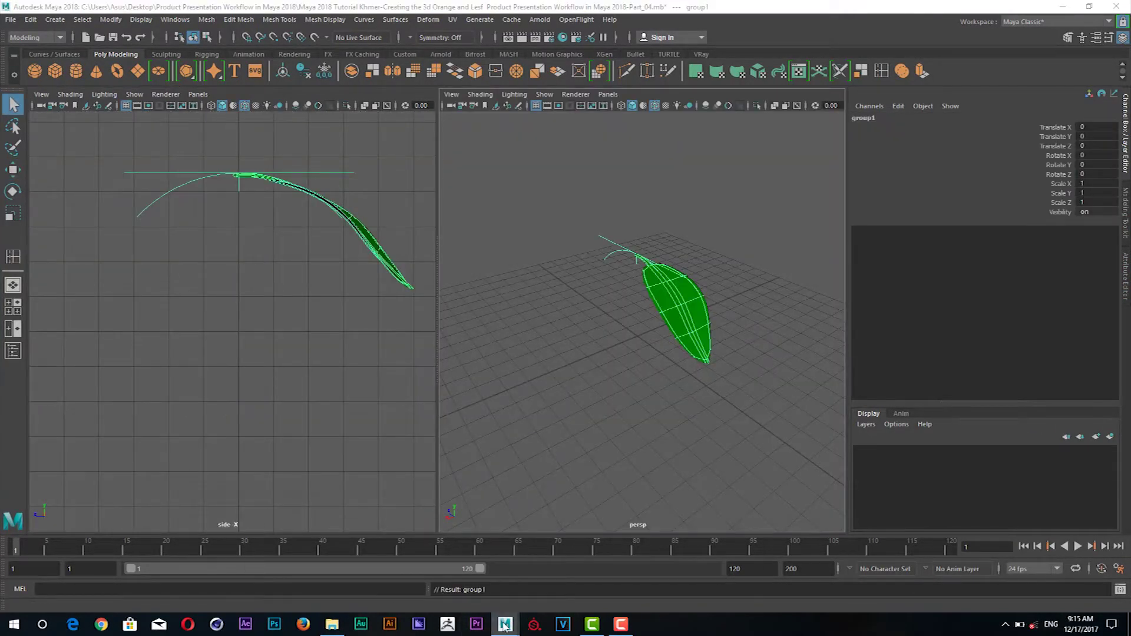
Back in the product scene, frame and select the small leaf at the table edge.
{"action": "mouse_move", "coordinate": [505, 625]}
{"action": "left_click", "coordinate": [459, 574]}
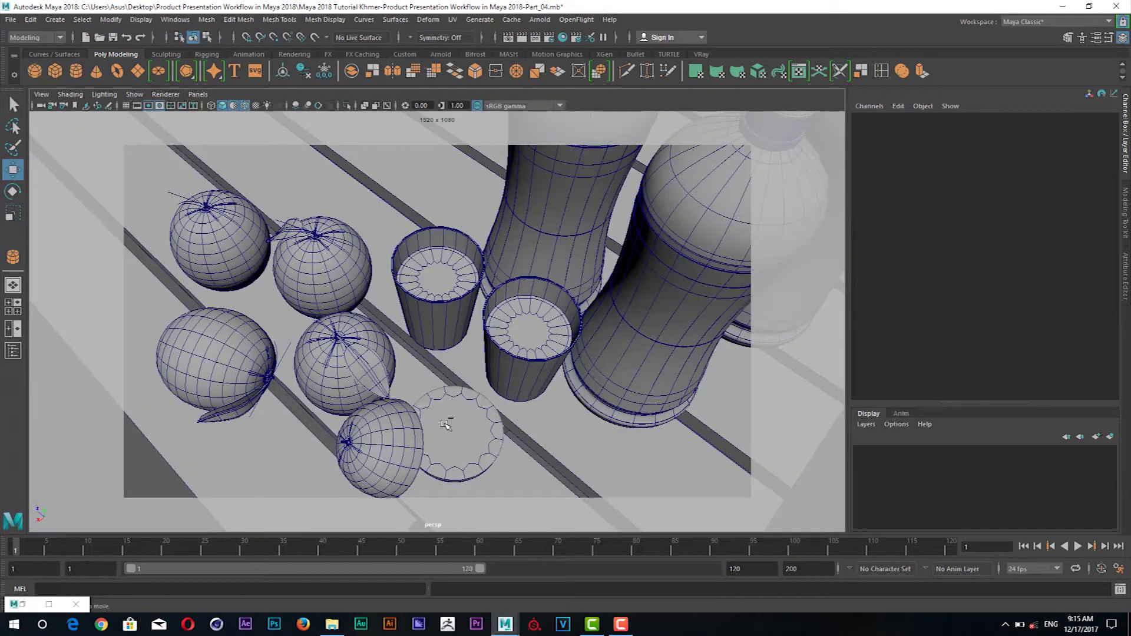
{"action": "left_click", "coordinate": [446, 423]}
{"action": "scroll", "scroll_direction": "down", "scroll_amount": 3}
{"action": "left_click_drag", "start_coordinate": [397, 379], "coordinate": [473, 375]}
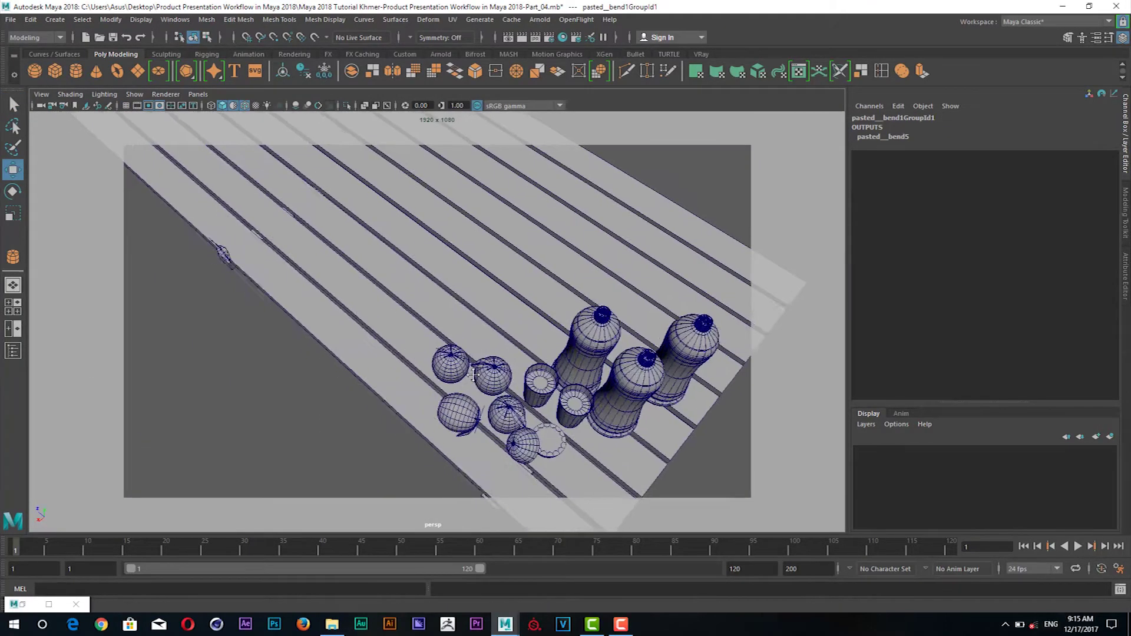
{"action": "scroll", "scroll_direction": "up", "scroll_amount": 3}
{"action": "left_click_drag", "start_coordinate": [347, 298], "coordinate": [330, 318]}
{"action": "left_click", "coordinate": [328, 323]}
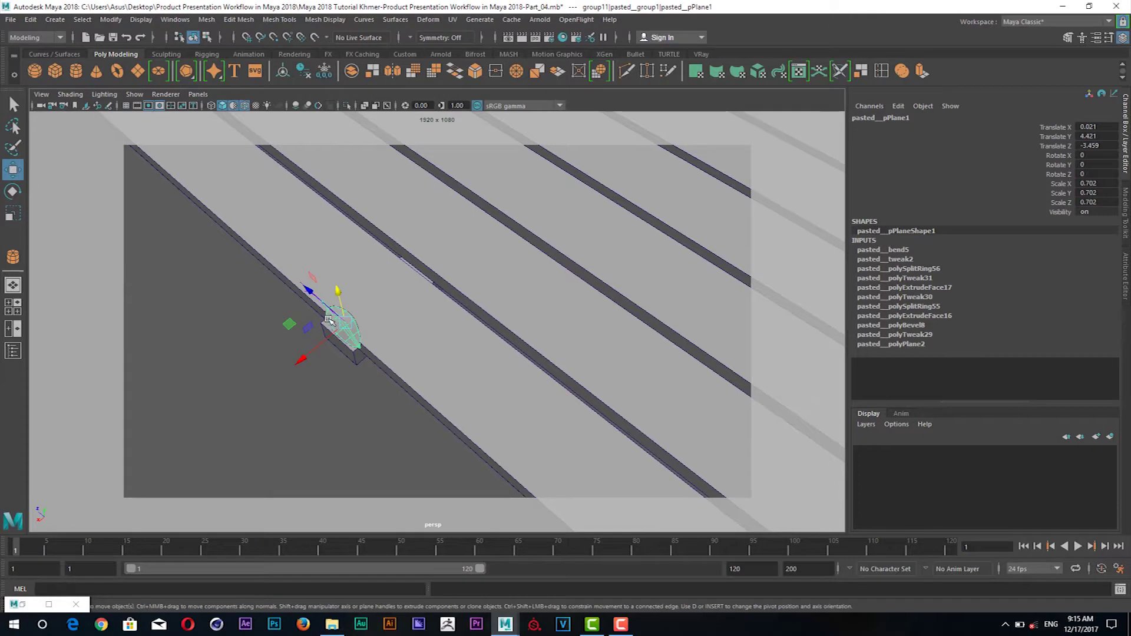
{"action": "left_click_drag", "start_coordinate": [329, 320], "coordinate": [348, 379]}
{"action": "left_click", "coordinate": [323, 398]}
Set the leaf's bend deformer Curvature to -63.025 in the Channel Box.
{"action": "left_click", "coordinate": [233, 341]}
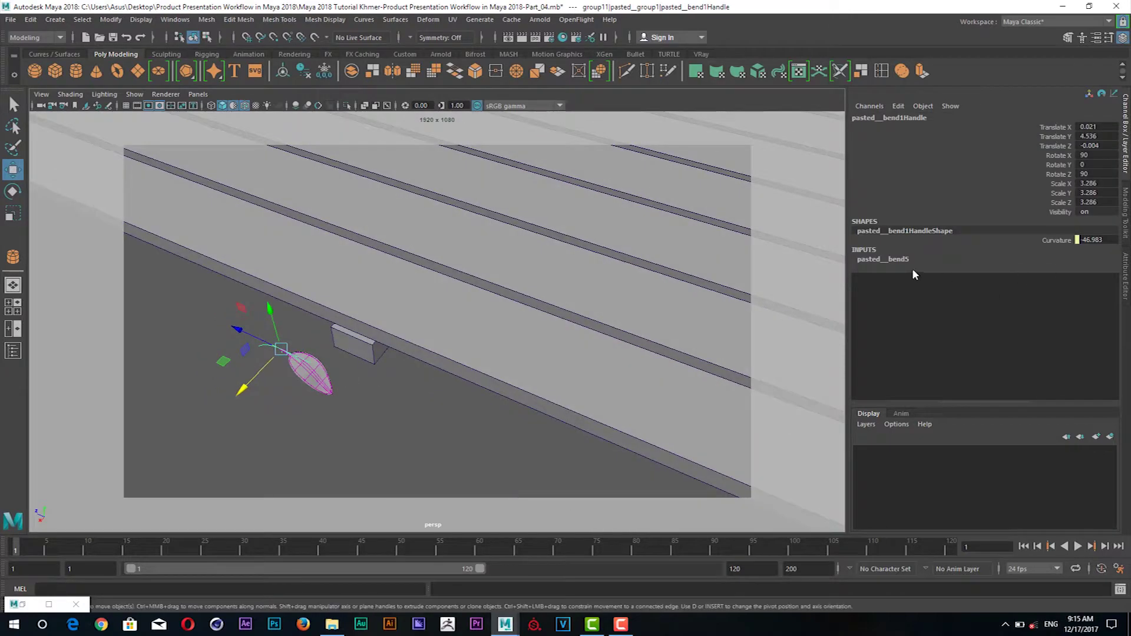
{"action": "left_click", "coordinate": [896, 262]}
{"action": "key", "text": "ctrl+z"}
{"action": "double_click", "coordinate": [943, 259]}
{"action": "left_click", "coordinate": [1057, 277]}
{"action": "left_click_drag", "start_coordinate": [661, 373], "coordinate": [672, 368]}
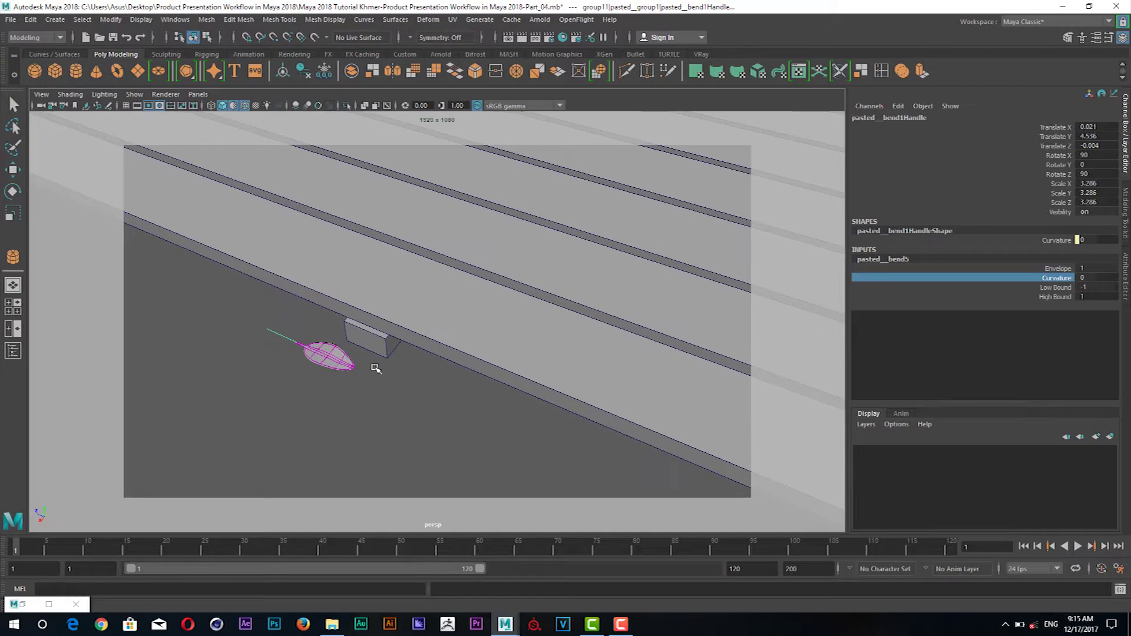
{"action": "scroll", "scroll_direction": "up", "scroll_amount": 3}
{"action": "left_click_drag", "start_coordinate": [374, 368], "coordinate": [615, 357]}
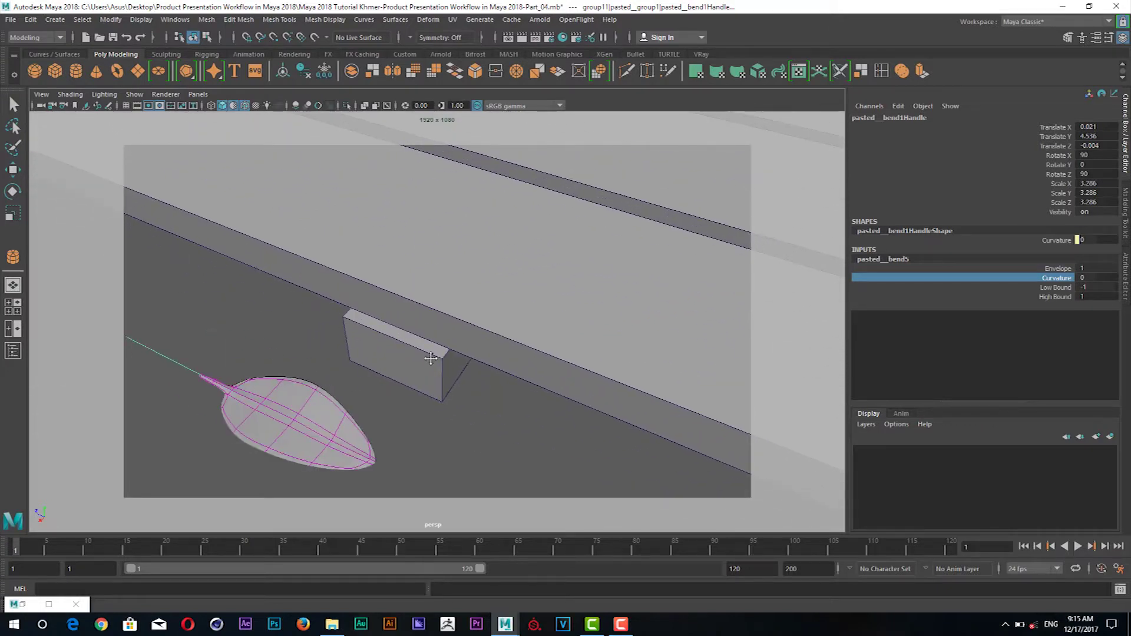
{"action": "left_click_drag", "start_coordinate": [616, 357], "coordinate": [581, 340]}
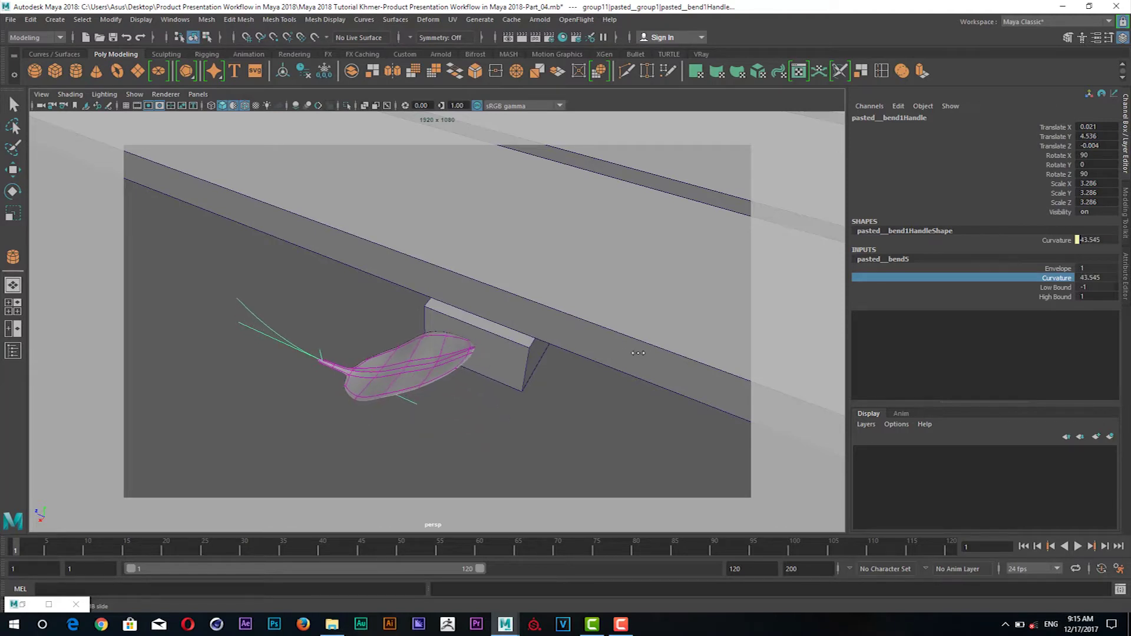
{"action": "left_click_drag", "start_coordinate": [581, 340], "coordinate": [425, 376]}
Move the bend handle along Z to curl the leaf, placing it at Z -3.459.
{"action": "key", "text": "w"}
{"action": "left_click_drag", "start_coordinate": [309, 328], "coordinate": [368, 342]}
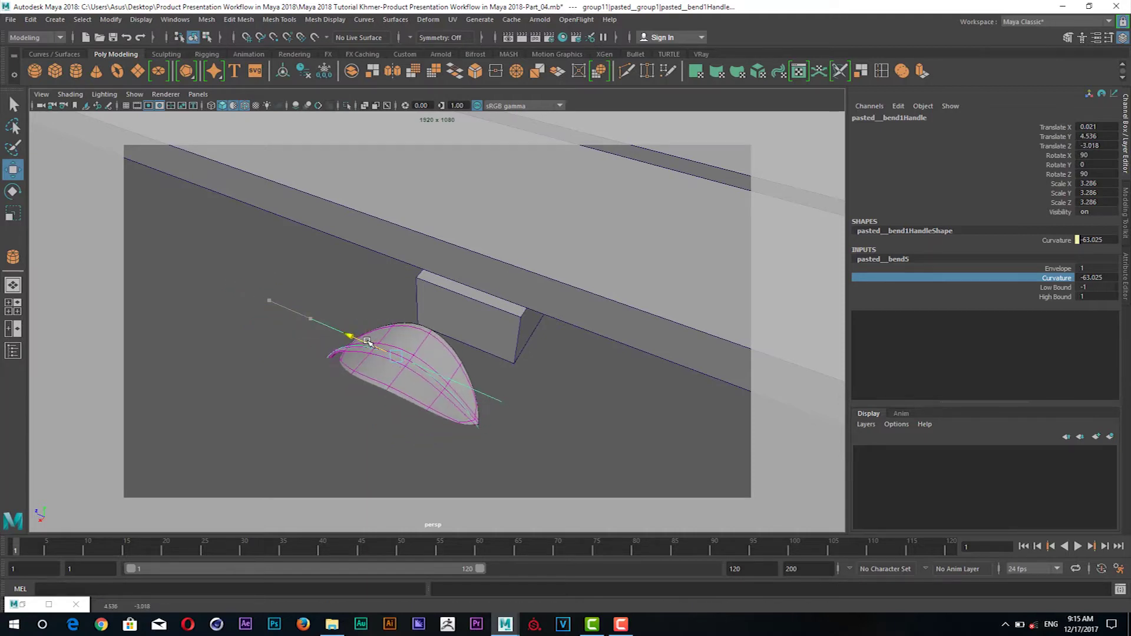
{"action": "left_click_drag", "start_coordinate": [454, 409], "coordinate": [462, 414]}
{"action": "left_click", "coordinate": [339, 371]}
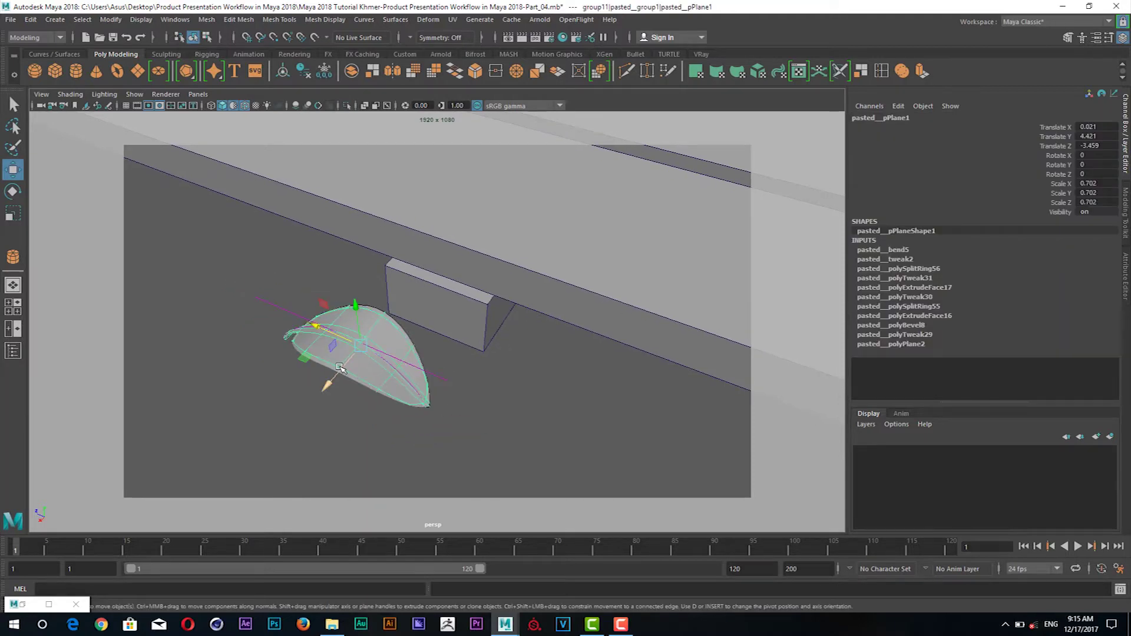
Duplicate the leaf with its bend handle and move the copy down and left.
{"action": "left_click_drag", "start_coordinate": [358, 284], "coordinate": [285, 381]}
{"action": "key", "text": "ctrl+d"}
{"action": "left_click_drag", "start_coordinate": [294, 337], "coordinate": [218, 423]}
{"action": "left_click", "coordinate": [202, 385]}
{"action": "left_click", "coordinate": [251, 407]}
{"action": "left_click_drag", "start_coordinate": [251, 407], "coordinate": [344, 357]}
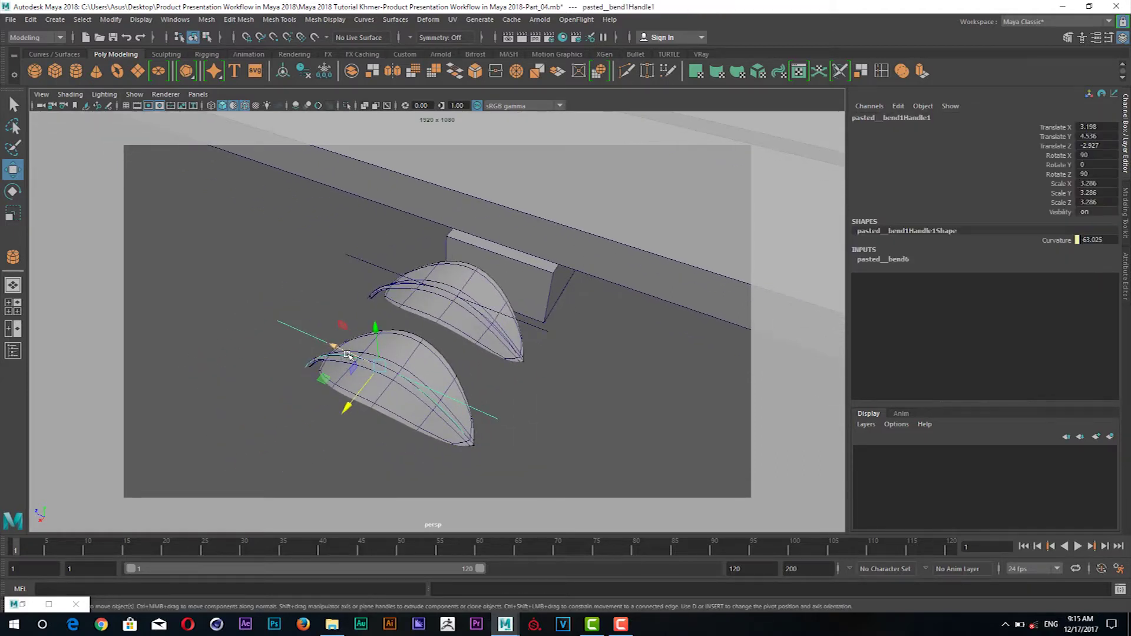
Adjust the bend curvature on both leaves, undoing the curvature change of 50.
{"action": "left_click", "coordinate": [902, 264]}
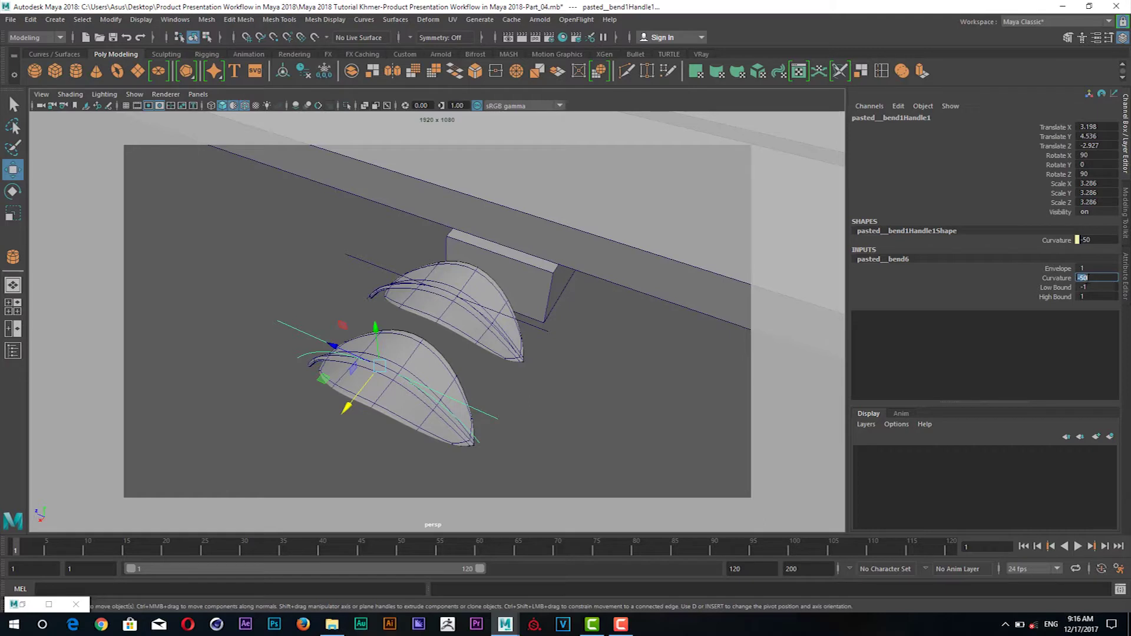
{"action": "type", "text": "50"}
{"action": "left_click_drag", "start_coordinate": [555, 369], "coordinate": [521, 379]}
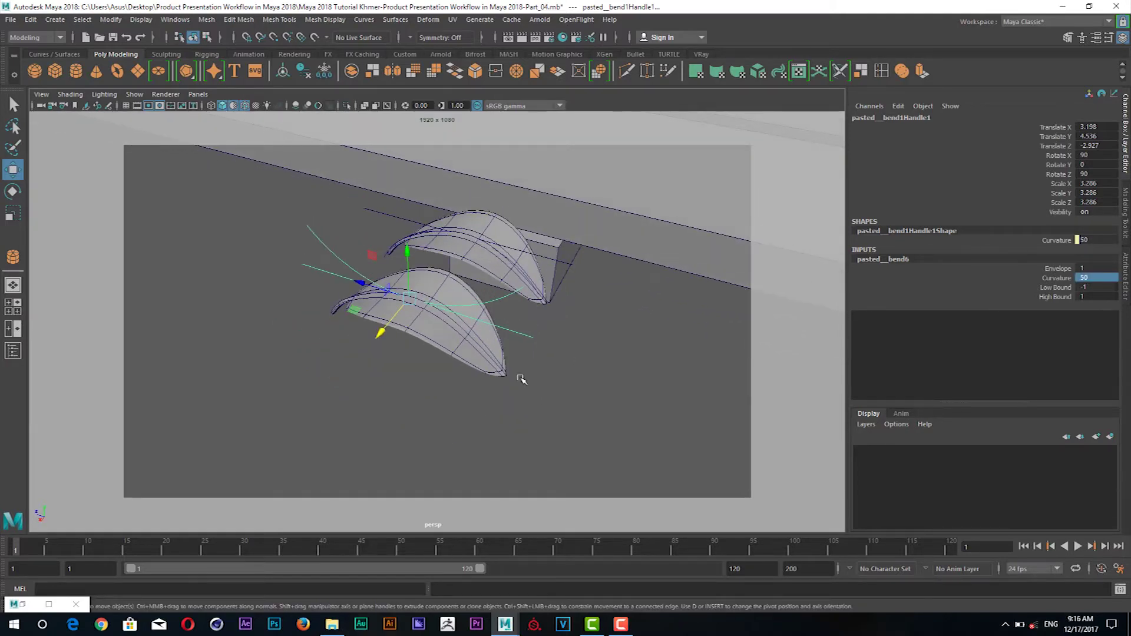
{"action": "left_click", "coordinate": [466, 352]}
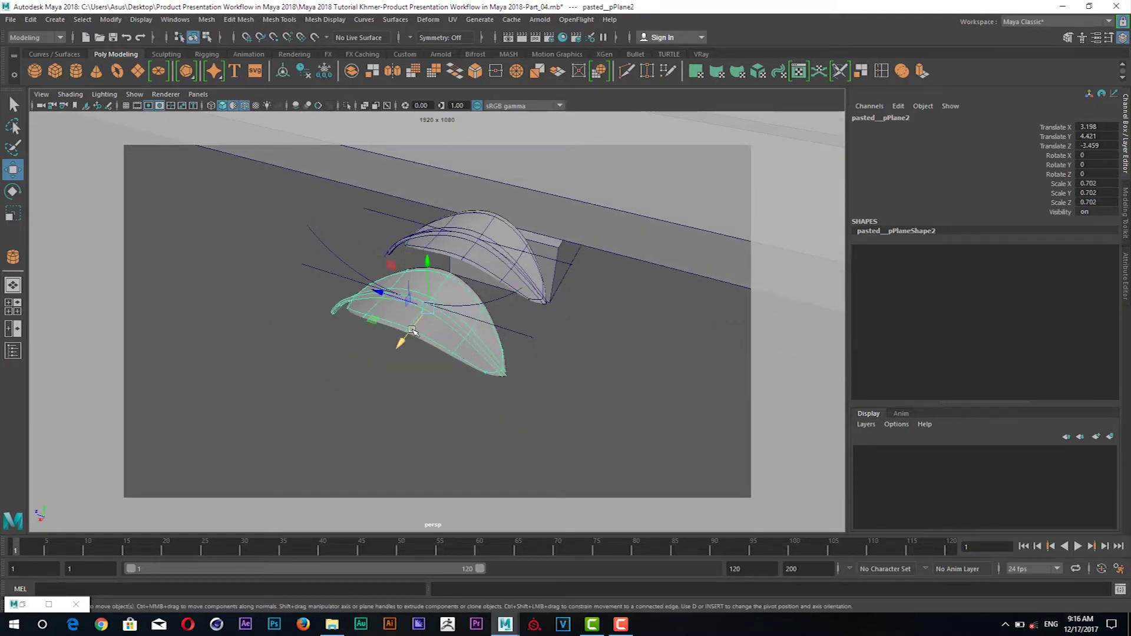
{"action": "key", "text": "ctrl+z"}
{"action": "key", "text": "ctrl+z"}
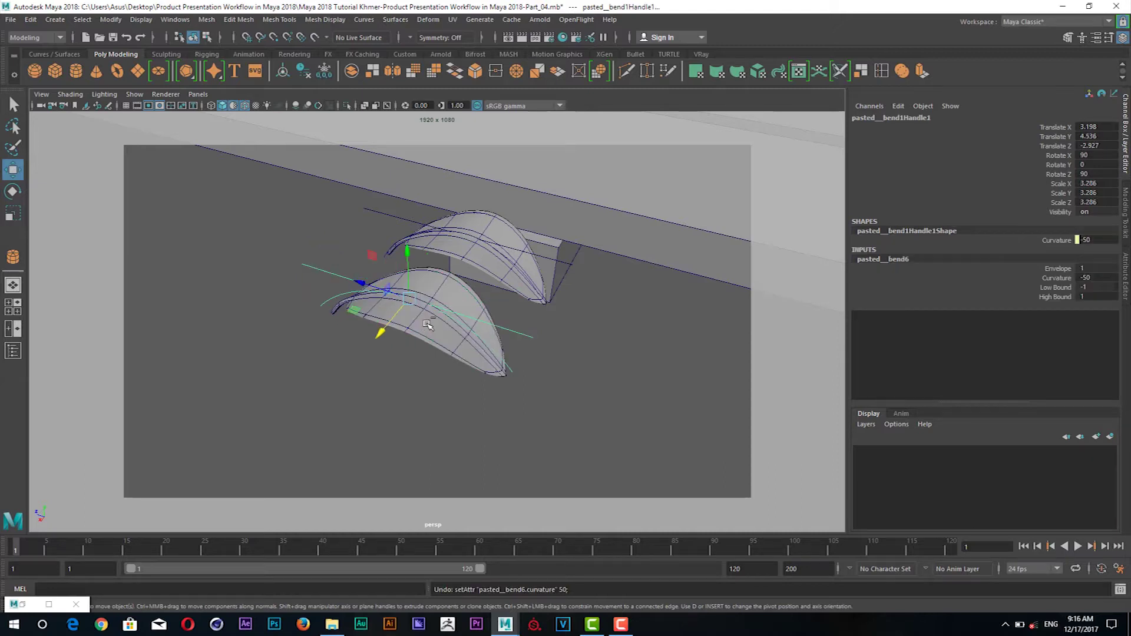
{"action": "left_click", "coordinate": [403, 221]}
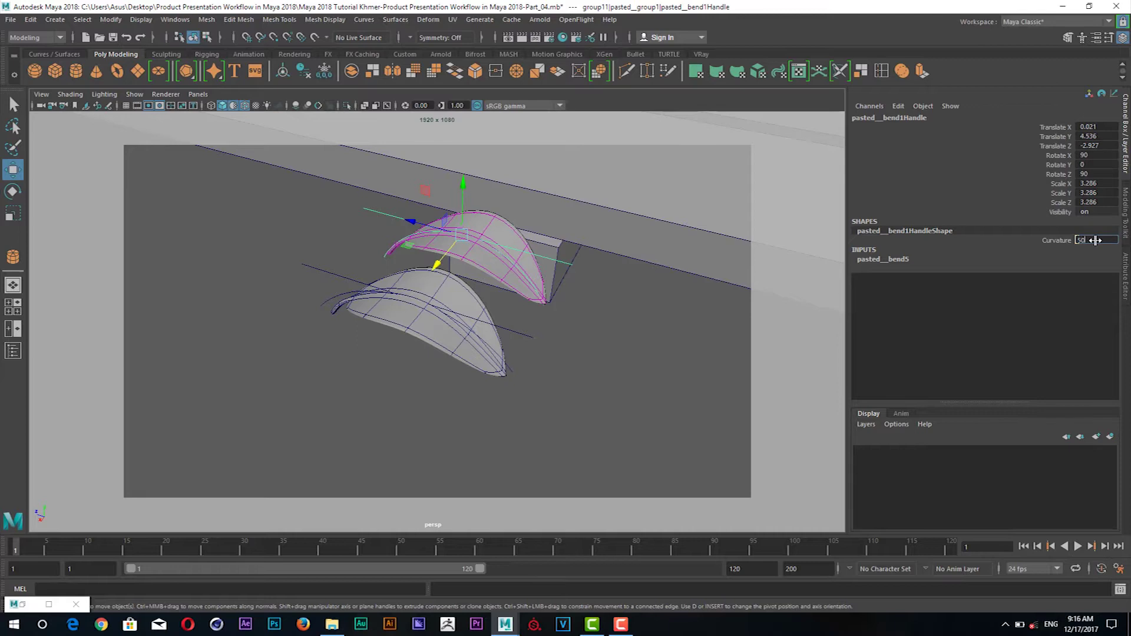
{"action": "left_click_drag", "start_coordinate": [1095, 240], "coordinate": [625, 293]}
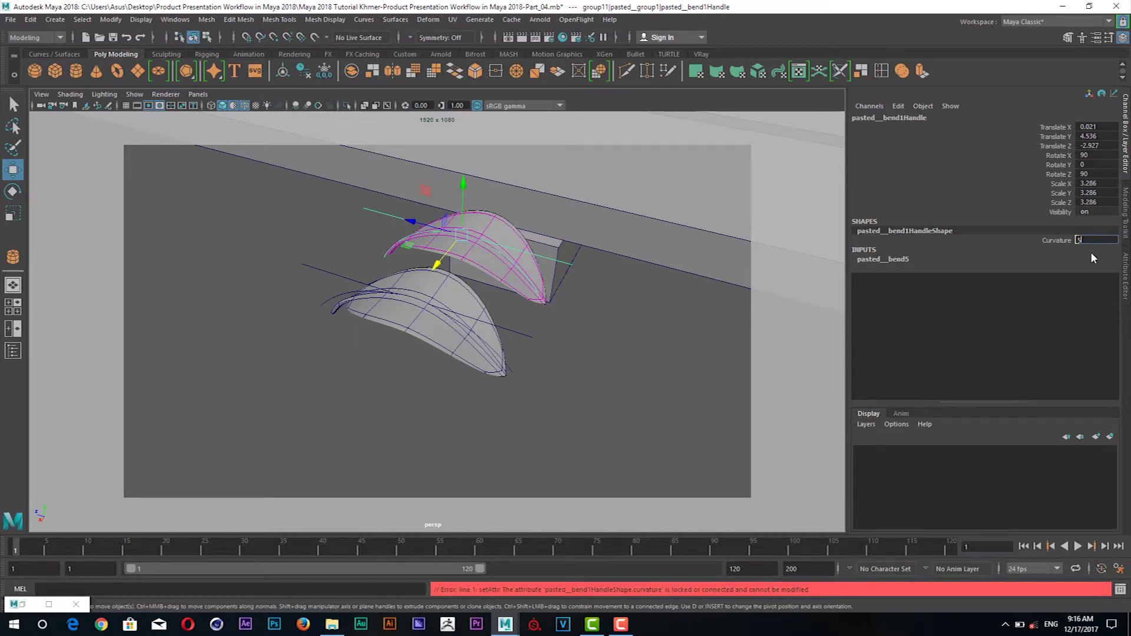
{"action": "left_click_drag", "start_coordinate": [550, 329], "coordinate": [546, 355]}
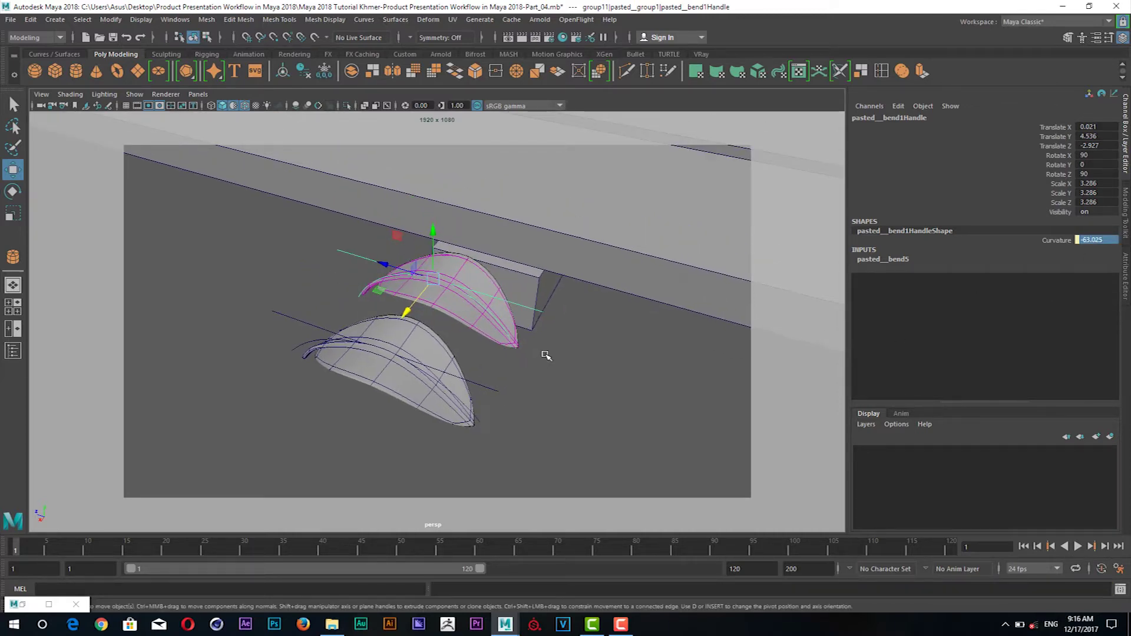
{"action": "left_click", "coordinate": [863, 261]}
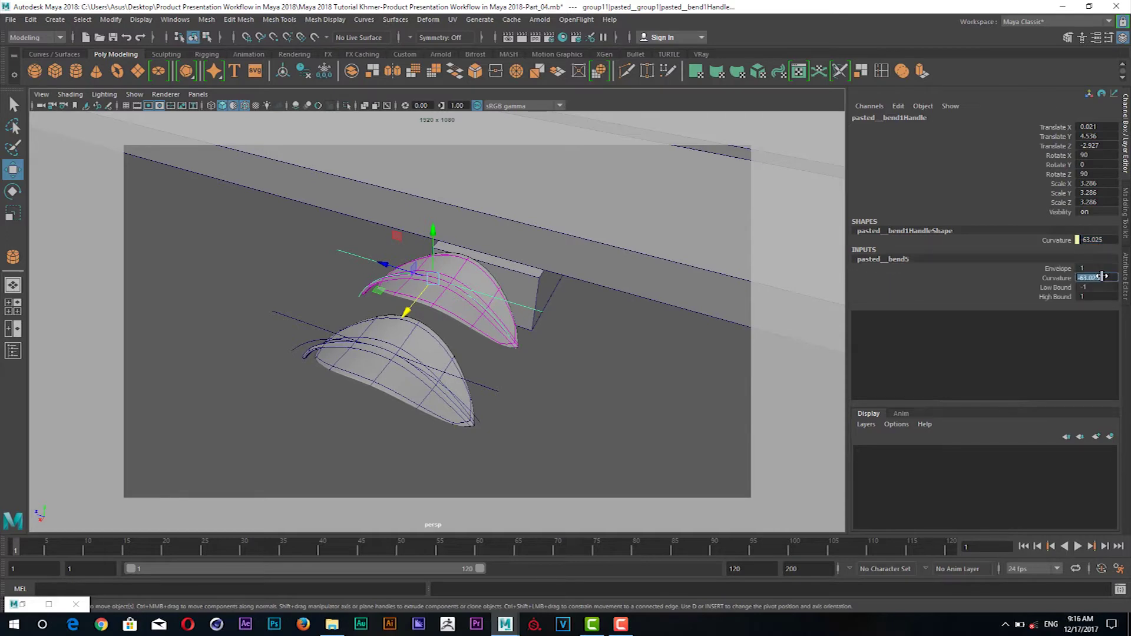
{"action": "type", "text": "5"}
{"action": "key", "text": "Return"}
Select the lower leaf on its own rather than the group holding both leaves.
{"action": "left_click", "coordinate": [419, 343]}
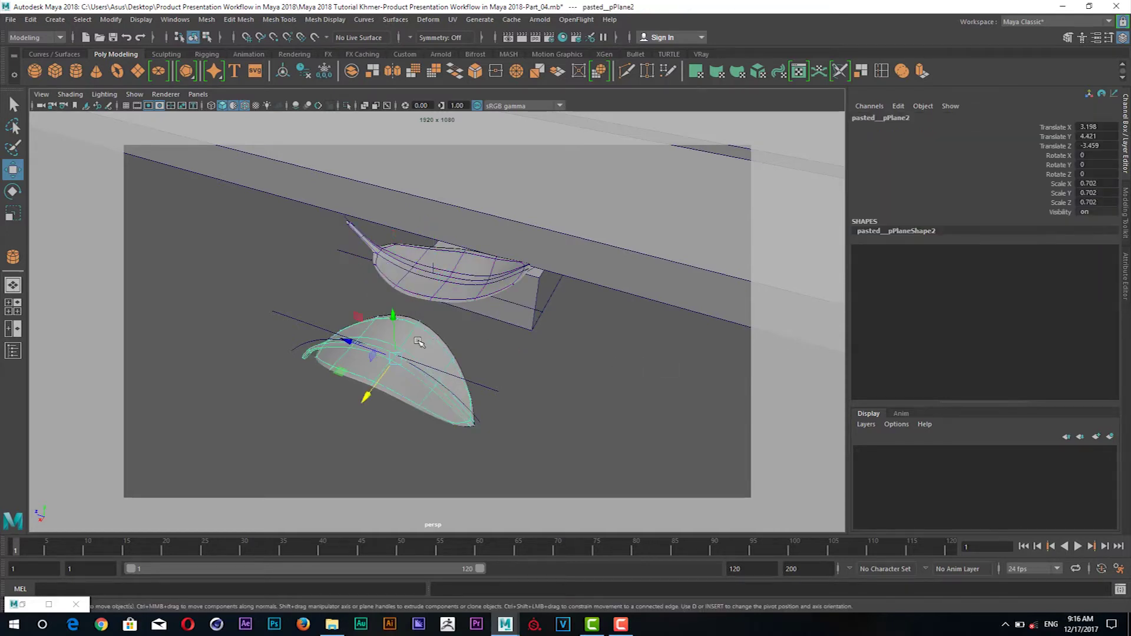
{"action": "key", "text": "e"}
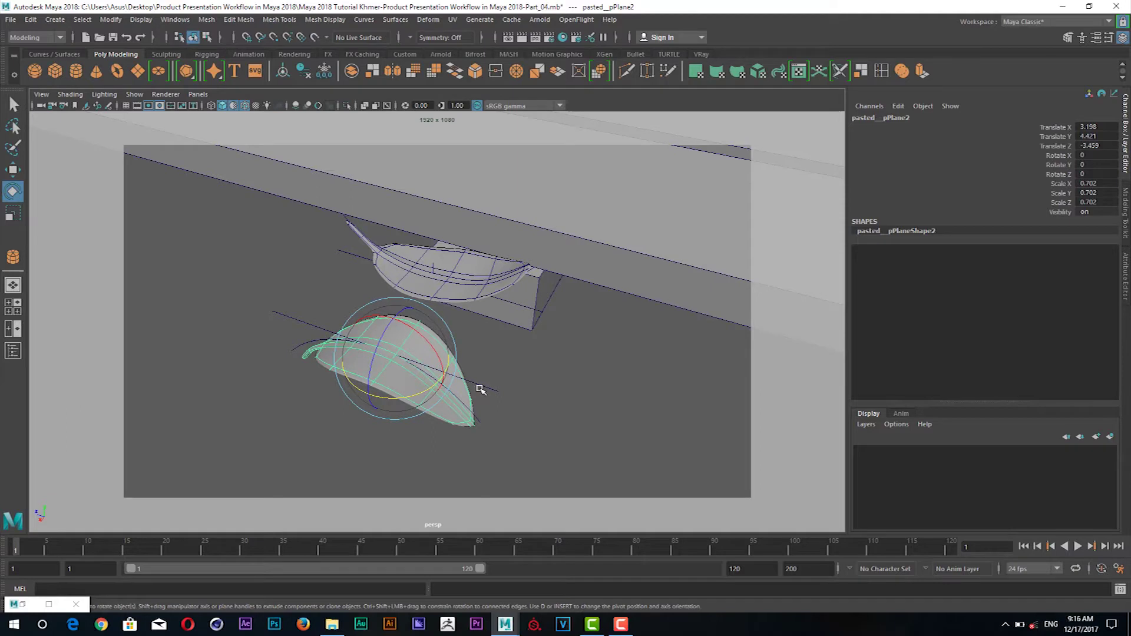
{"action": "left_click", "coordinate": [481, 390]}
{"action": "key", "text": "Up"}
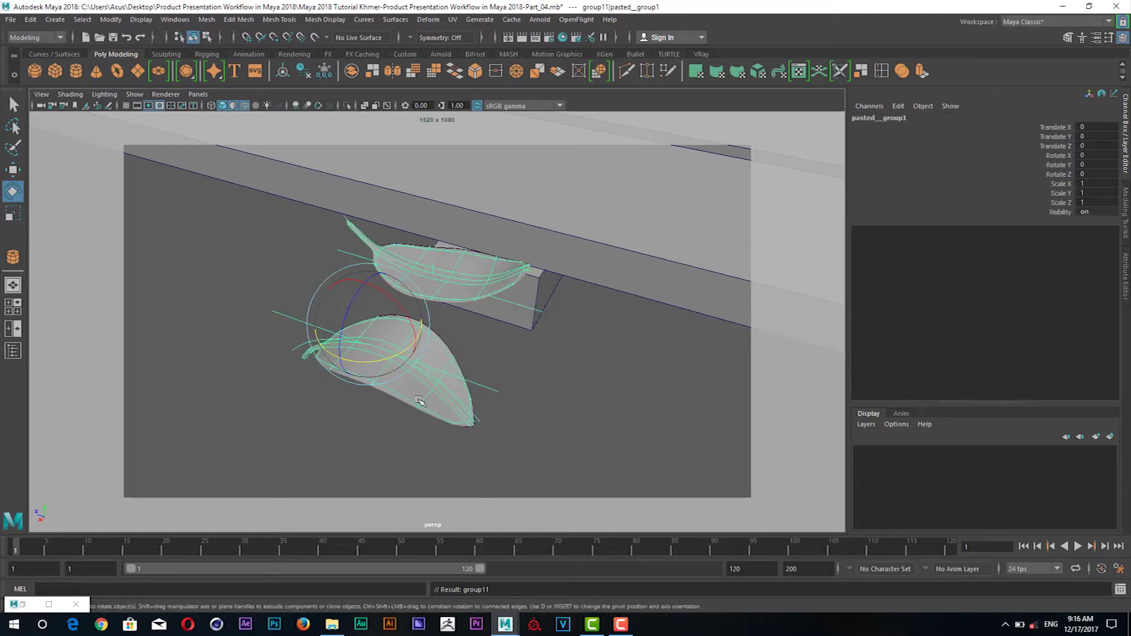
{"action": "left_click", "coordinate": [332, 336]}
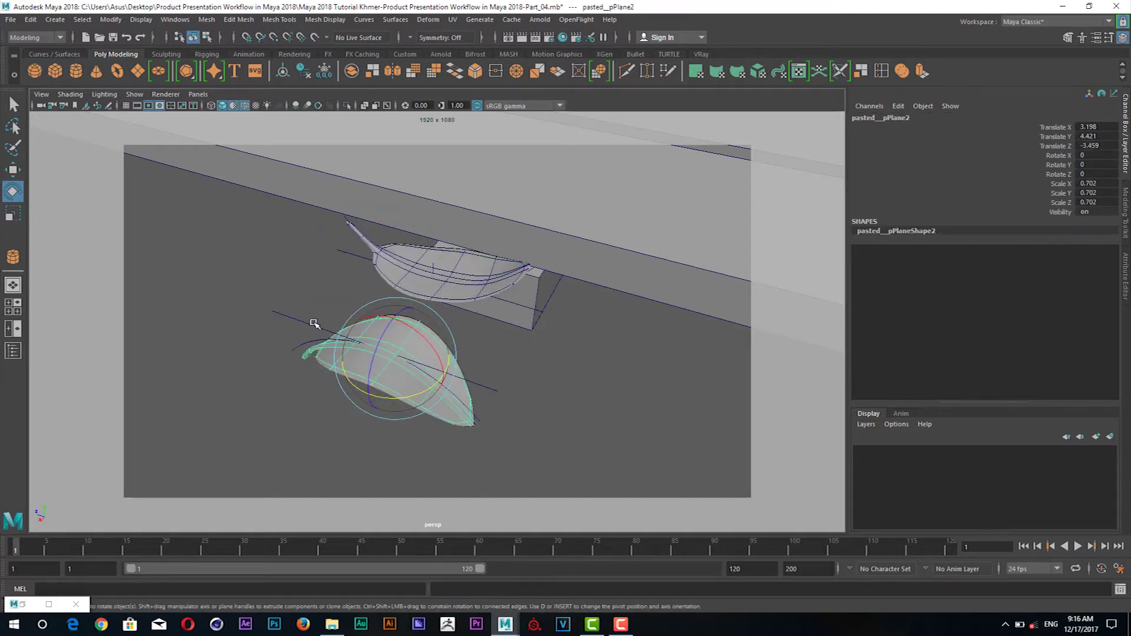
Try tilting the lower leaf's bend handle, undoing both trial rotations.
{"action": "left_click", "coordinate": [312, 327]}
{"action": "key", "text": "w"}
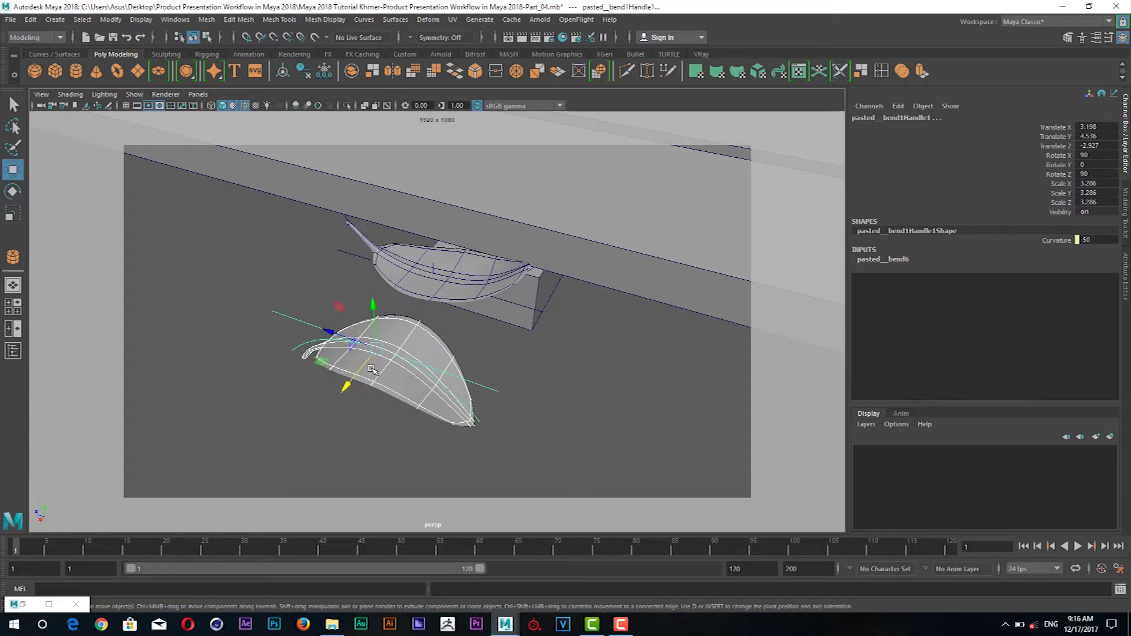
{"action": "key", "text": "e"}
{"action": "left_click_drag", "start_coordinate": [394, 384], "coordinate": [395, 370]}
{"action": "key", "text": "ctrl+z"}
{"action": "left_click_drag", "start_coordinate": [406, 210], "coordinate": [383, 203]}
{"action": "key", "text": "ctrl+z"}
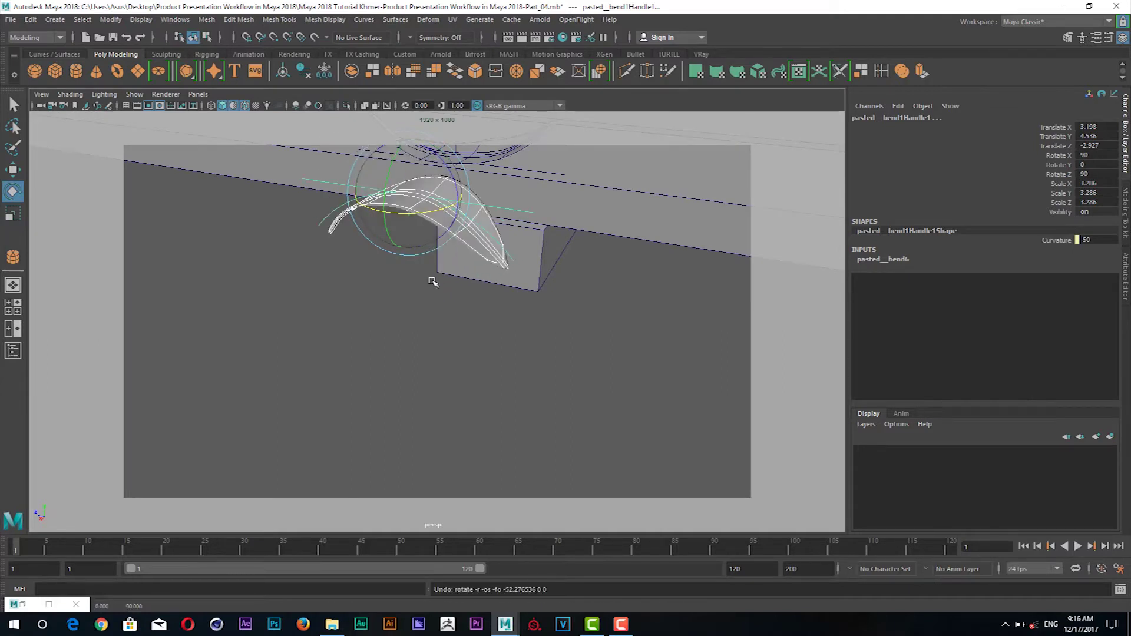
{"action": "left_click_drag", "start_coordinate": [433, 282], "coordinate": [396, 342]}
Group the leaf with its bend deformer as group11 and switch to the top view.
{"action": "key", "text": "ctrl+g"}
{"action": "key", "text": "w"}
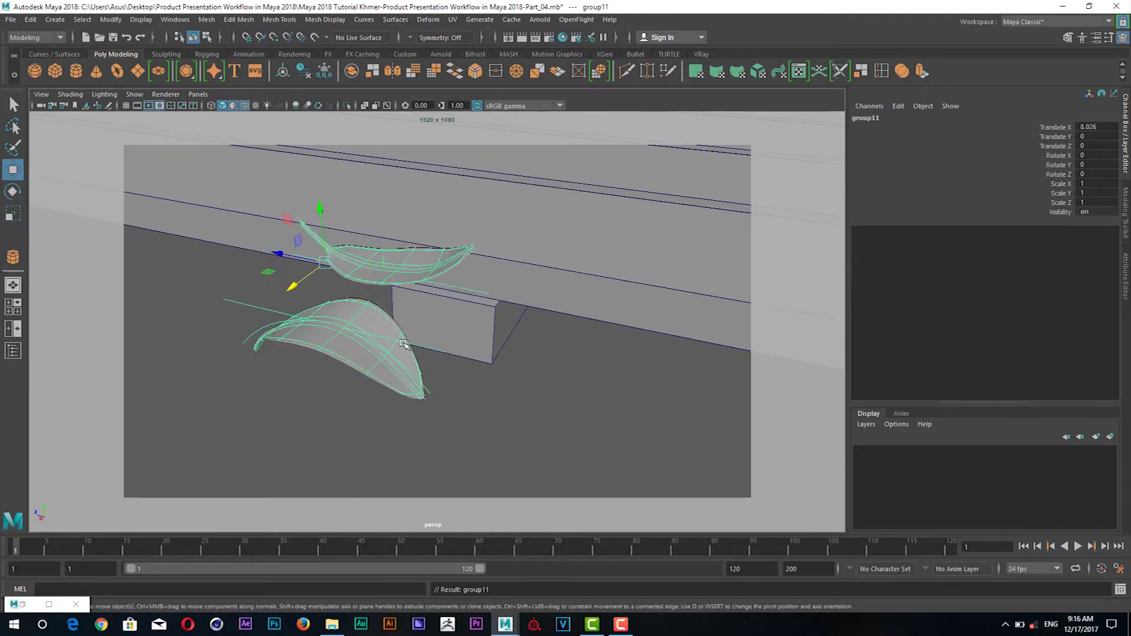
{"action": "key", "text": "space"}
{"action": "left_click", "coordinate": [356, 318]}
In top view, move the leaf group up, then right and down near the oranges.
{"action": "scroll", "scroll_direction": "down", "scroll_amount": 3}
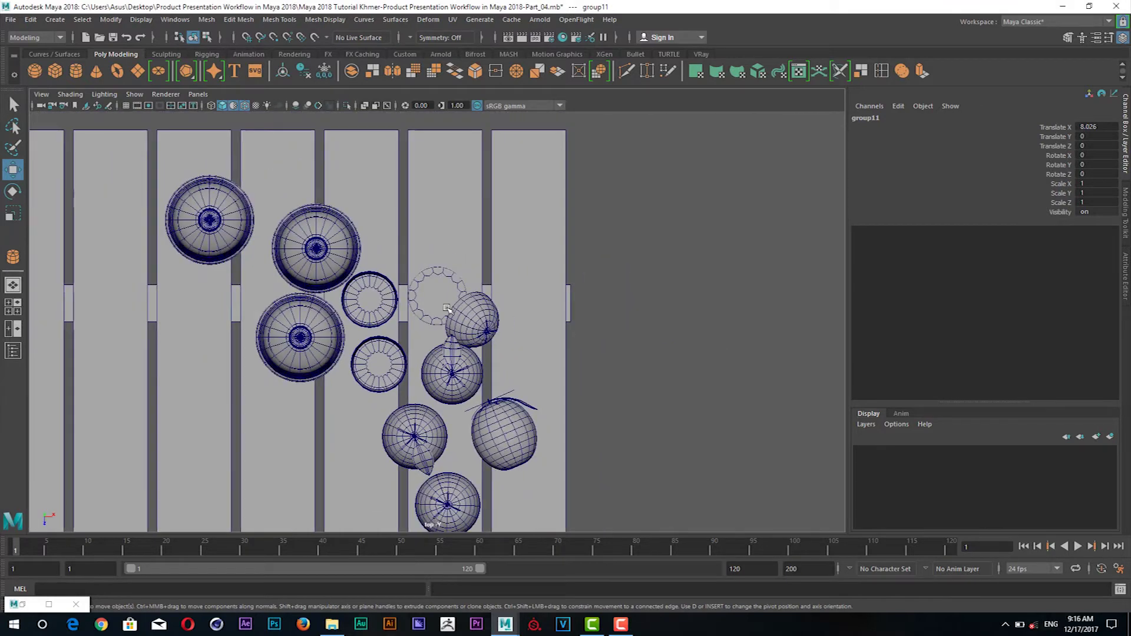
{"action": "scroll", "scroll_direction": "down", "scroll_amount": 3}
{"action": "scroll", "scroll_direction": "down", "scroll_amount": 3}
{"action": "left_click_drag", "start_coordinate": [482, 484], "coordinate": [481, 422]}
{"action": "left_click_drag", "start_coordinate": [485, 435], "coordinate": [454, 253]}
{"action": "scroll", "scroll_direction": "up", "scroll_amount": 3}
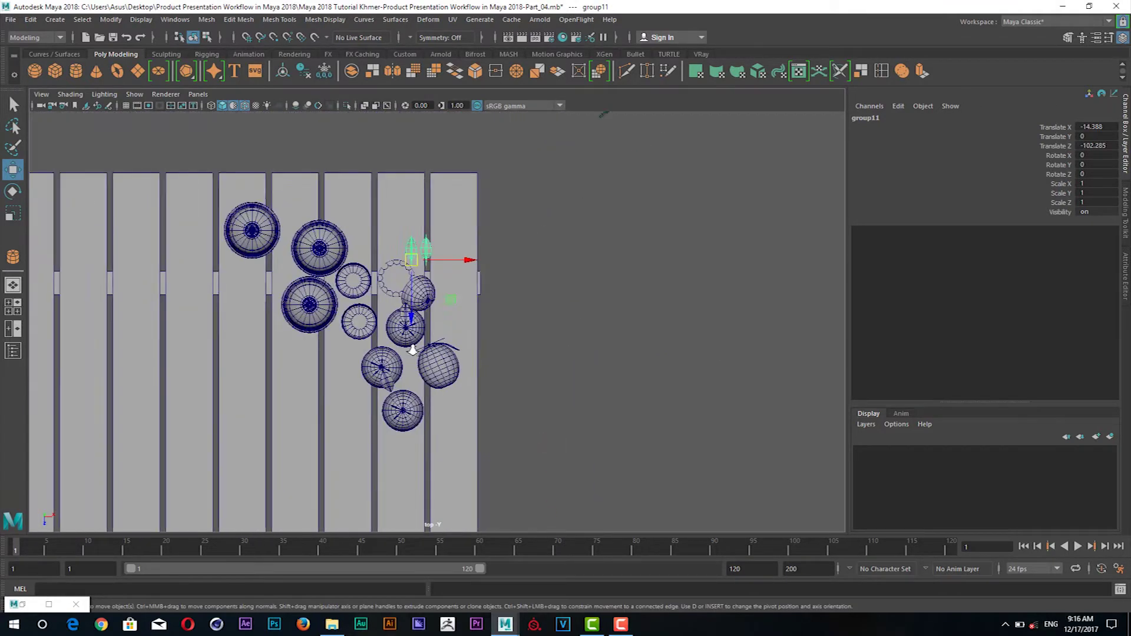
{"action": "scroll", "scroll_direction": "up", "scroll_amount": 3}
{"action": "scroll", "scroll_direction": "up", "scroll_amount": 3}
{"action": "left_click_drag", "start_coordinate": [414, 230], "coordinate": [440, 326]}
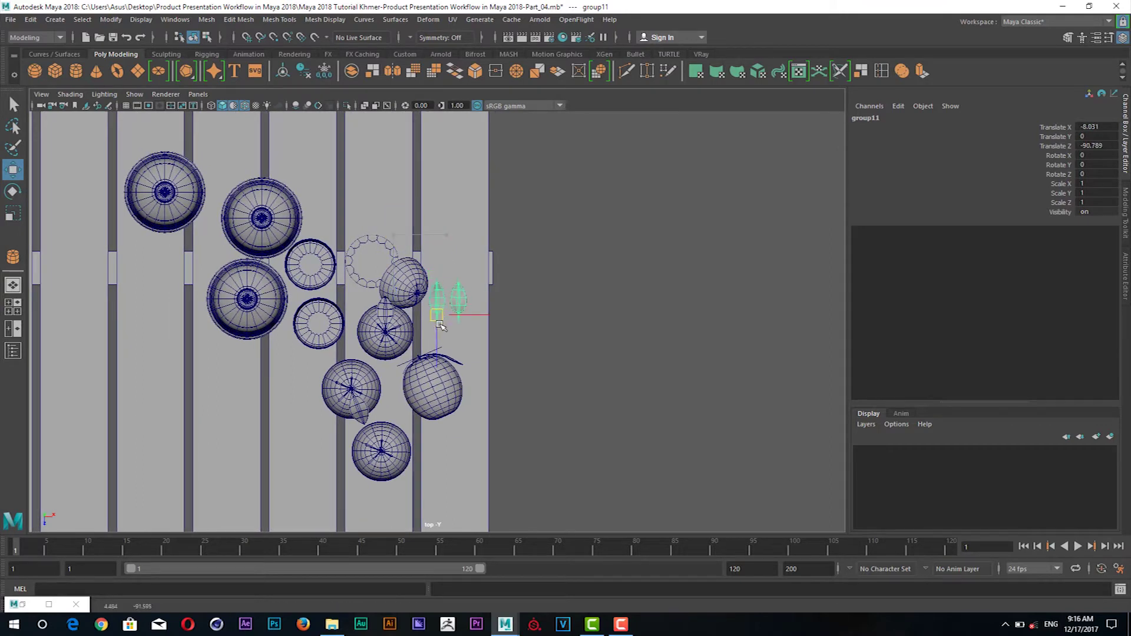
{"action": "scroll", "scroll_direction": "up", "scroll_amount": 3}
{"action": "scroll", "scroll_direction": "up", "scroll_amount": 3}
Turn the right-hand leaf clockwise to Y -41.816 and shift it slightly right.
{"action": "left_click", "coordinate": [529, 311]}
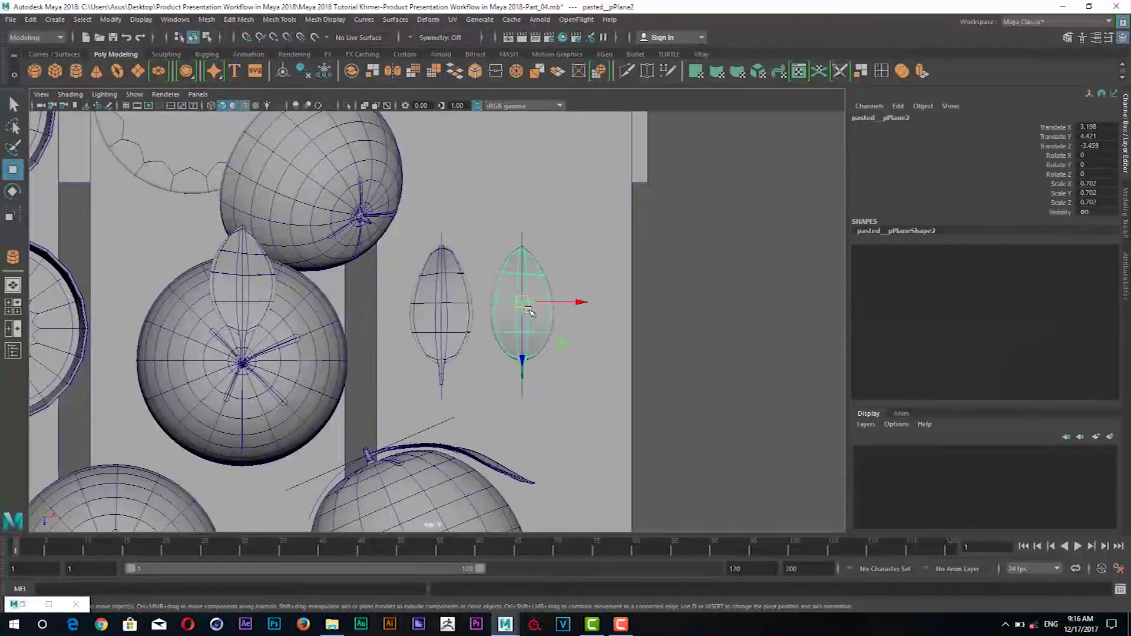
{"action": "key", "text": "e"}
{"action": "left_click_drag", "start_coordinate": [554, 259], "coordinate": [580, 277]}
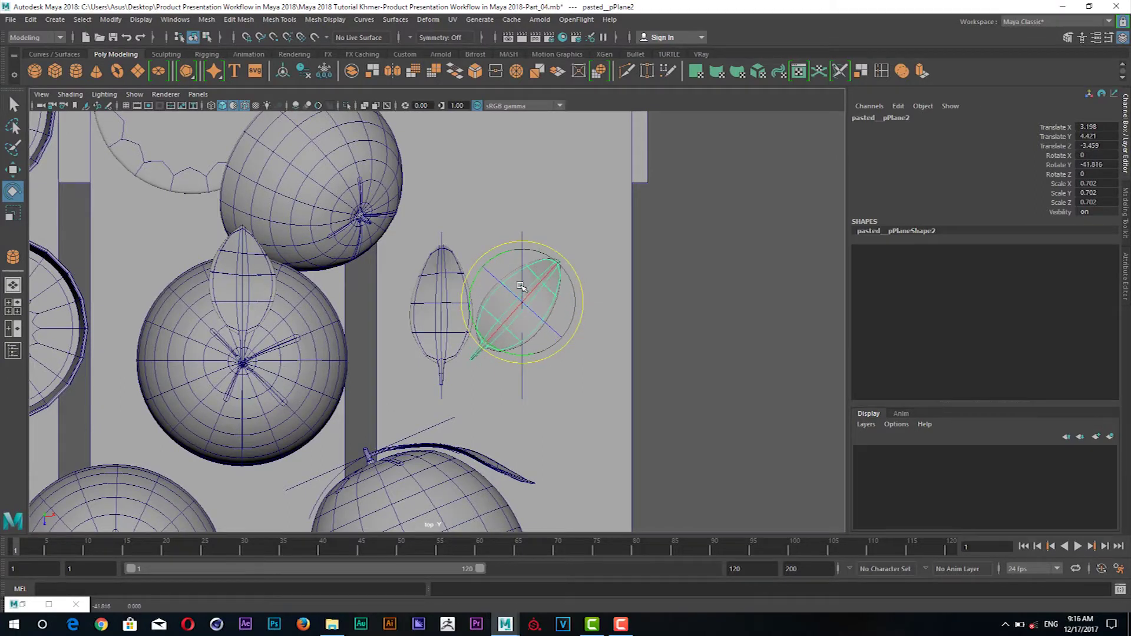
{"action": "key", "text": "w"}
{"action": "left_click_drag", "start_coordinate": [523, 301], "coordinate": [533, 303]}
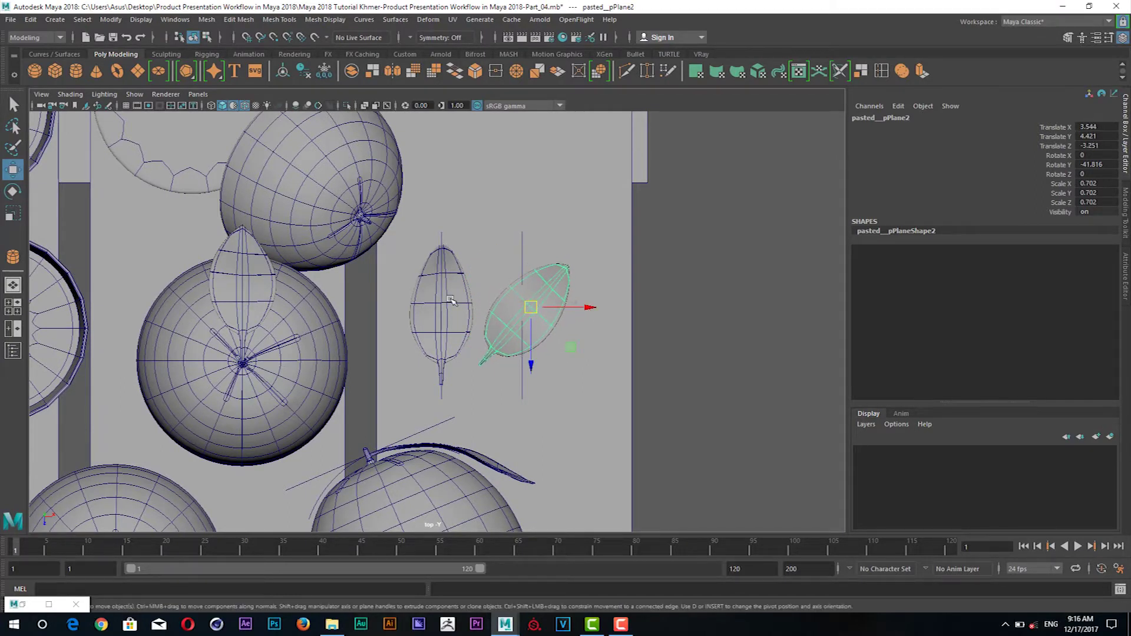
Nudge the leaves' parent group left and rotate it to 8.111 degrees.
{"action": "left_click", "coordinate": [449, 297]}
{"action": "key", "text": "Up"}
{"action": "left_click_drag", "start_coordinate": [450, 371], "coordinate": [438, 375]}
{"action": "key", "text": "e"}
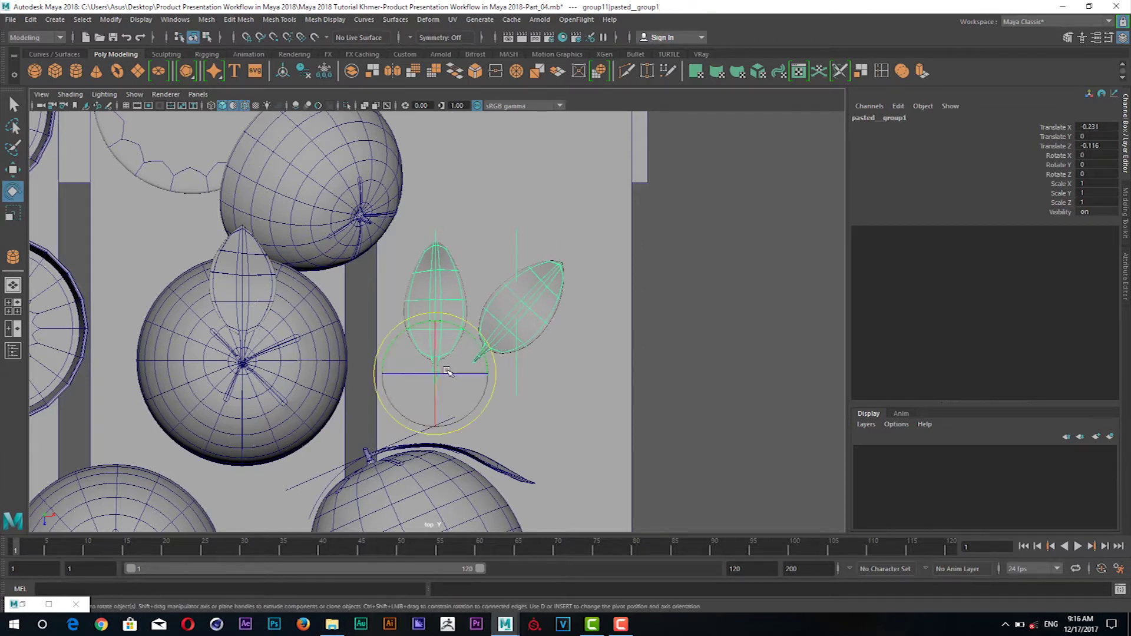
{"action": "left_click_drag", "start_coordinate": [477, 333], "coordinate": [457, 295]}
{"action": "key", "text": "w"}
Return the viewport to the perspective camera C1.
{"action": "key", "text": "space"}
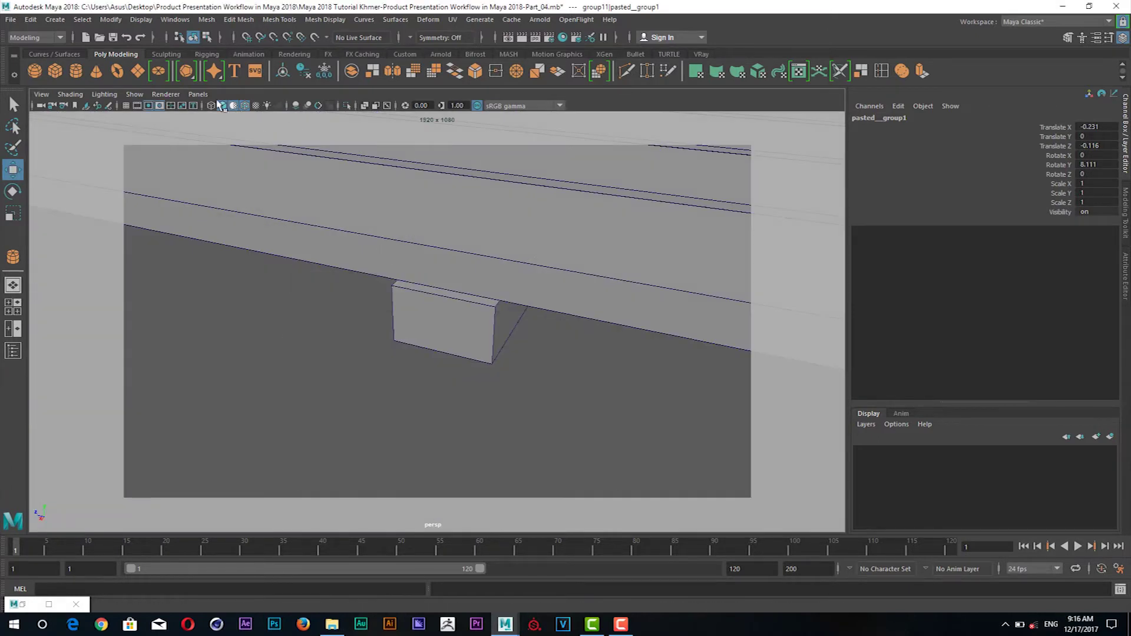
{"action": "left_click", "coordinate": [198, 94]}
{"action": "left_click", "coordinate": [342, 107]}
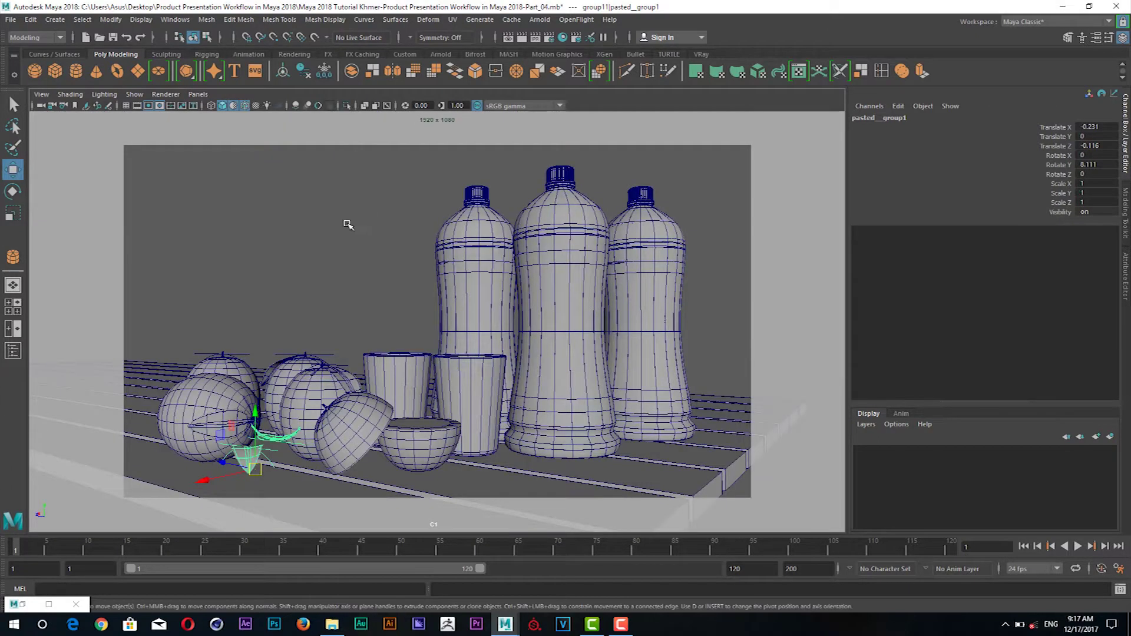
Select the leaf beside the front orange and frame it in a zoomed side view.
{"action": "left_click", "coordinate": [246, 450]}
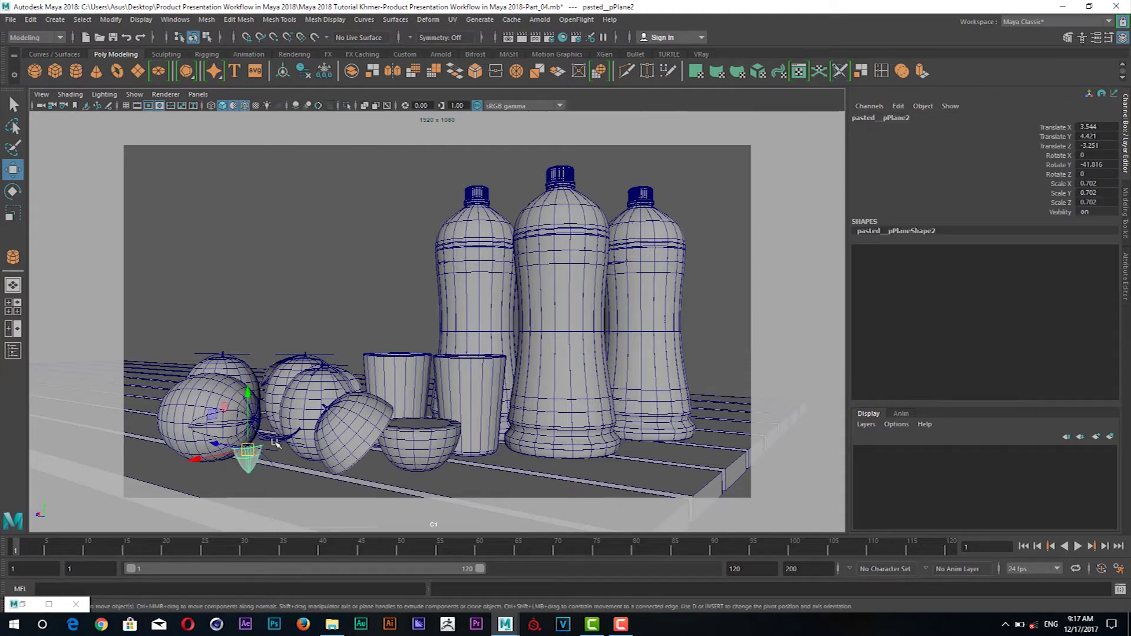
{"action": "key", "text": "space"}
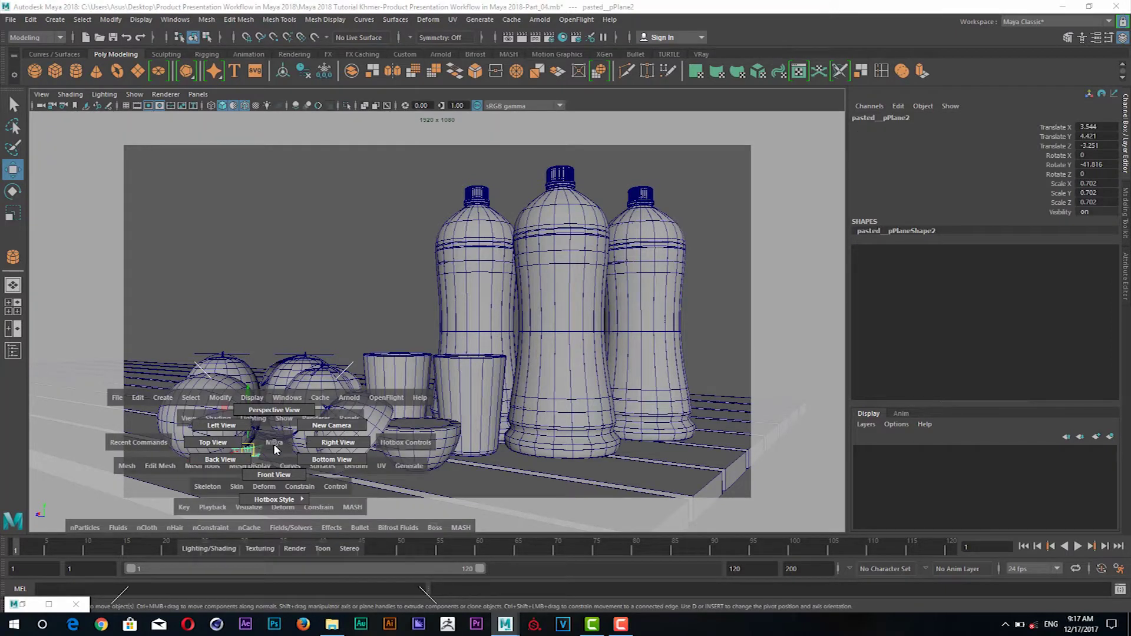
{"action": "scroll", "scroll_direction": "up", "scroll_amount": 3}
{"action": "left_click_drag", "start_coordinate": [492, 433], "coordinate": [416, 421]}
{"action": "key", "text": "space"}
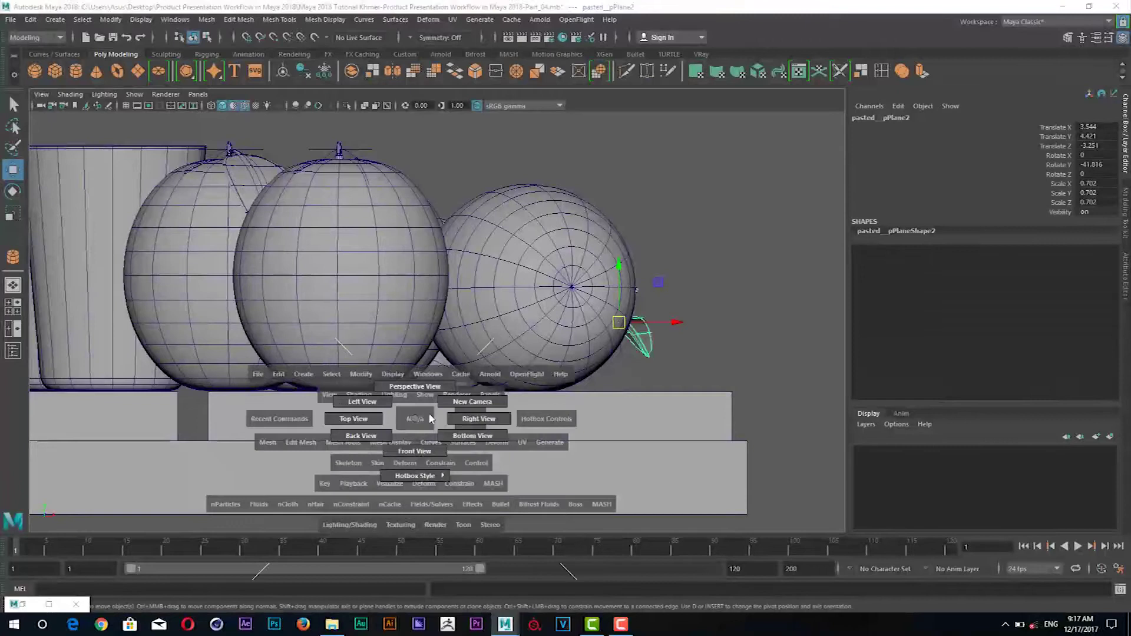
{"action": "left_click", "coordinate": [479, 419]}
{"action": "scroll", "scroll_direction": "up", "scroll_amount": 3}
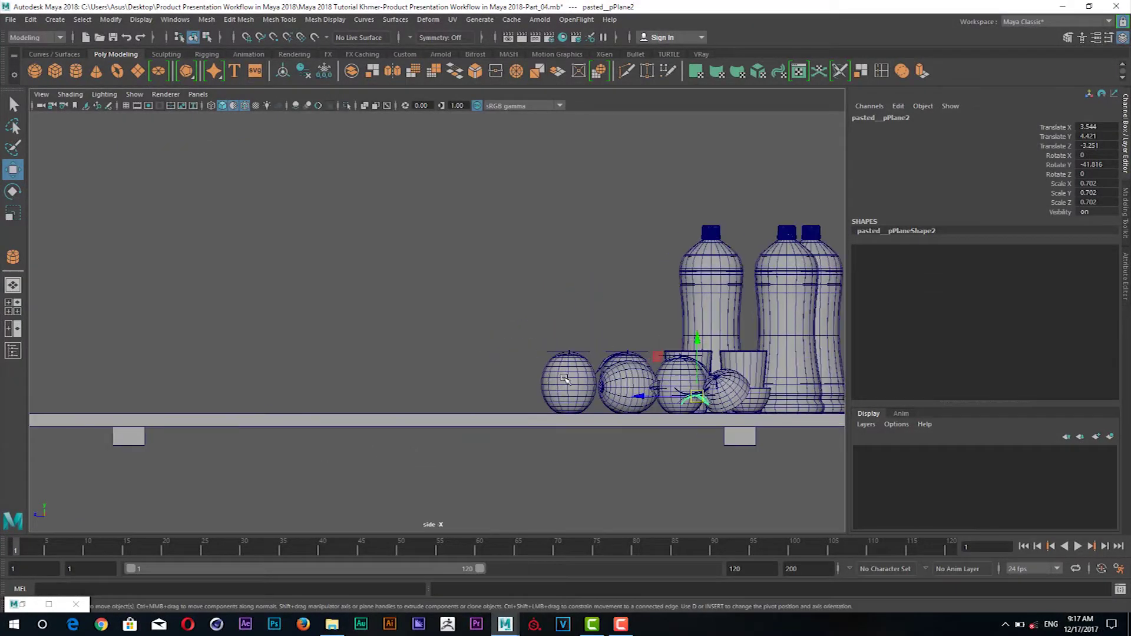
{"action": "left_click_drag", "start_coordinate": [564, 378], "coordinate": [389, 327]}
{"action": "scroll", "scroll_direction": "up", "scroll_amount": 3}
{"action": "scroll", "scroll_direction": "up", "scroll_amount": 3}
{"action": "scroll", "scroll_direction": "up", "scroll_amount": 3}
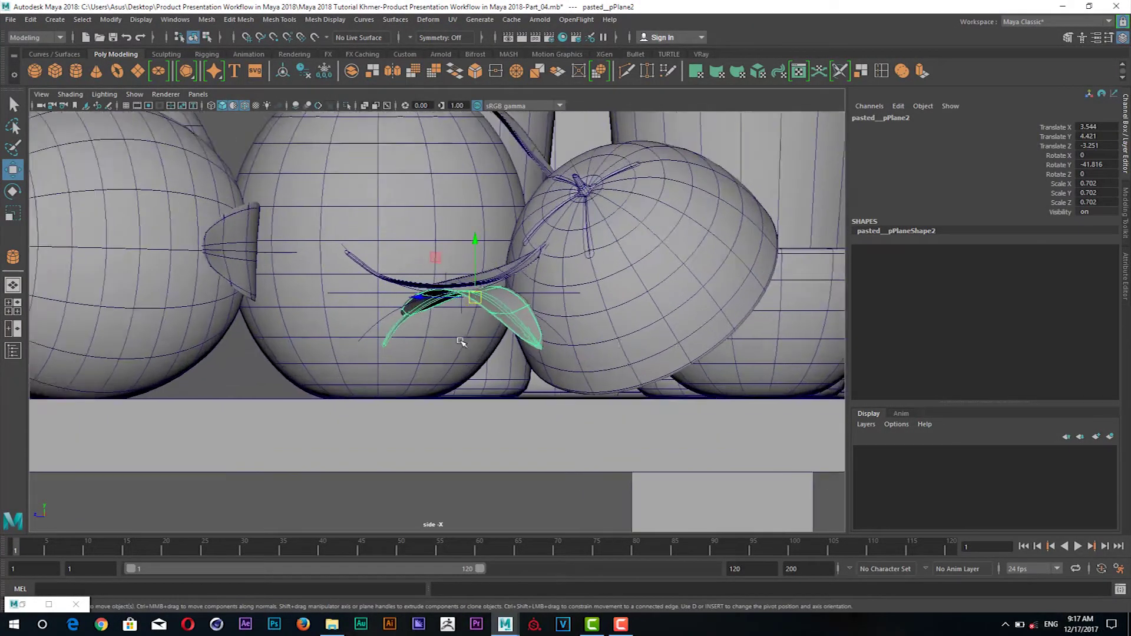
{"action": "scroll", "scroll_direction": "up", "scroll_amount": 3}
Lower the lower leaf toward the table and set its bend curvature to -40.
{"action": "left_click", "coordinate": [359, 310]}
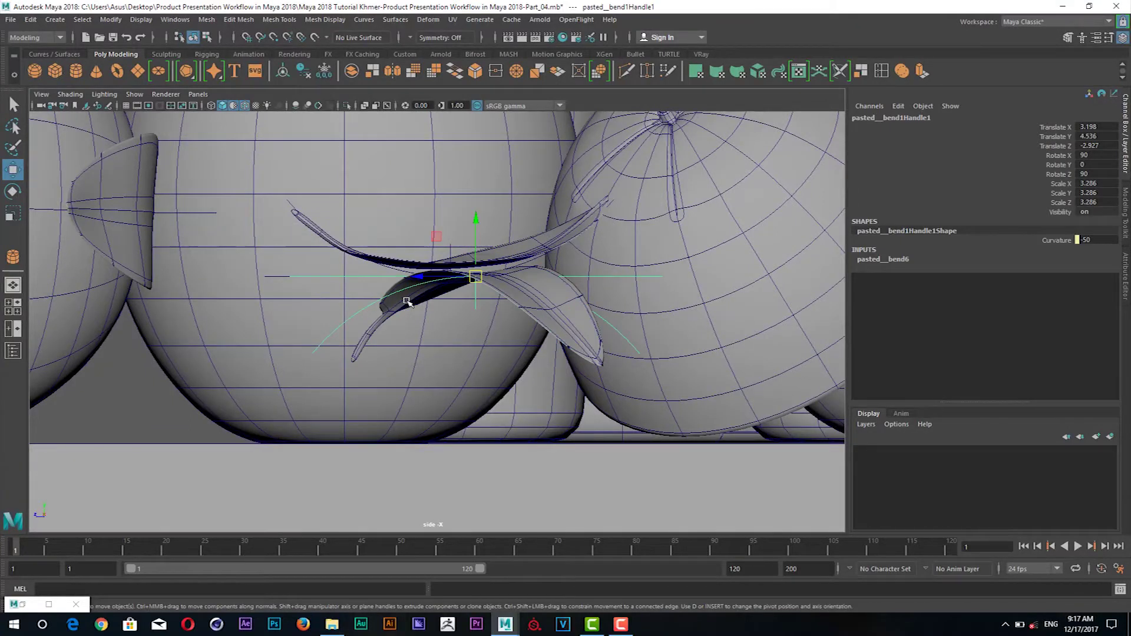
{"action": "left_click", "coordinate": [406, 302]}
{"action": "left_click_drag", "start_coordinate": [497, 227], "coordinate": [488, 317]}
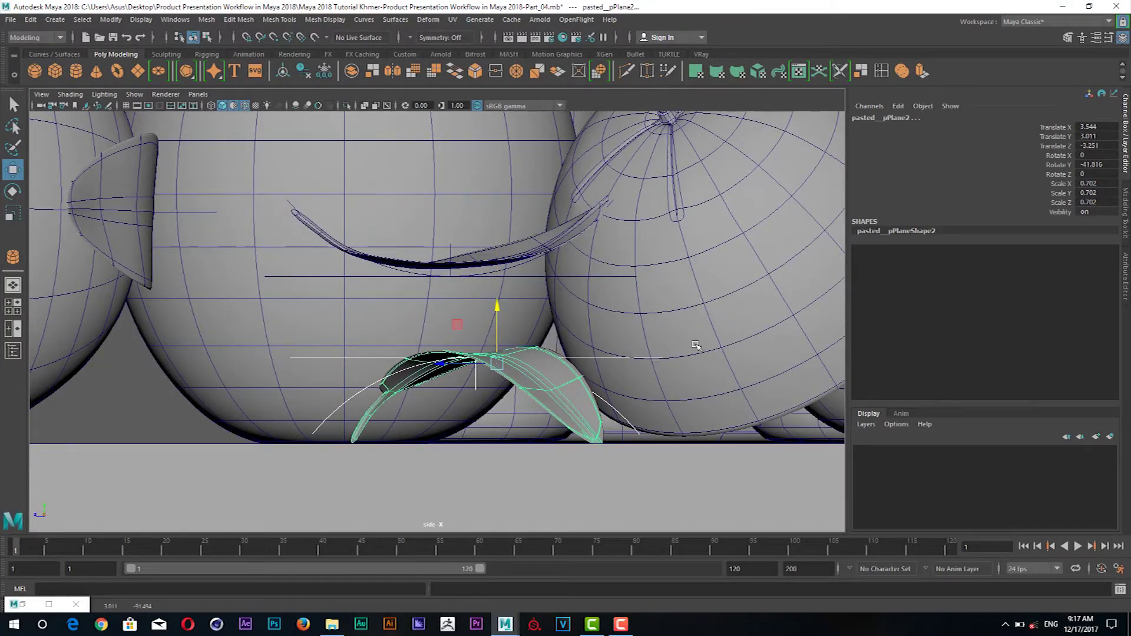
{"action": "left_click", "coordinate": [616, 411]}
{"action": "left_click", "coordinate": [903, 259]}
{"action": "double_click", "coordinate": [1090, 278]}
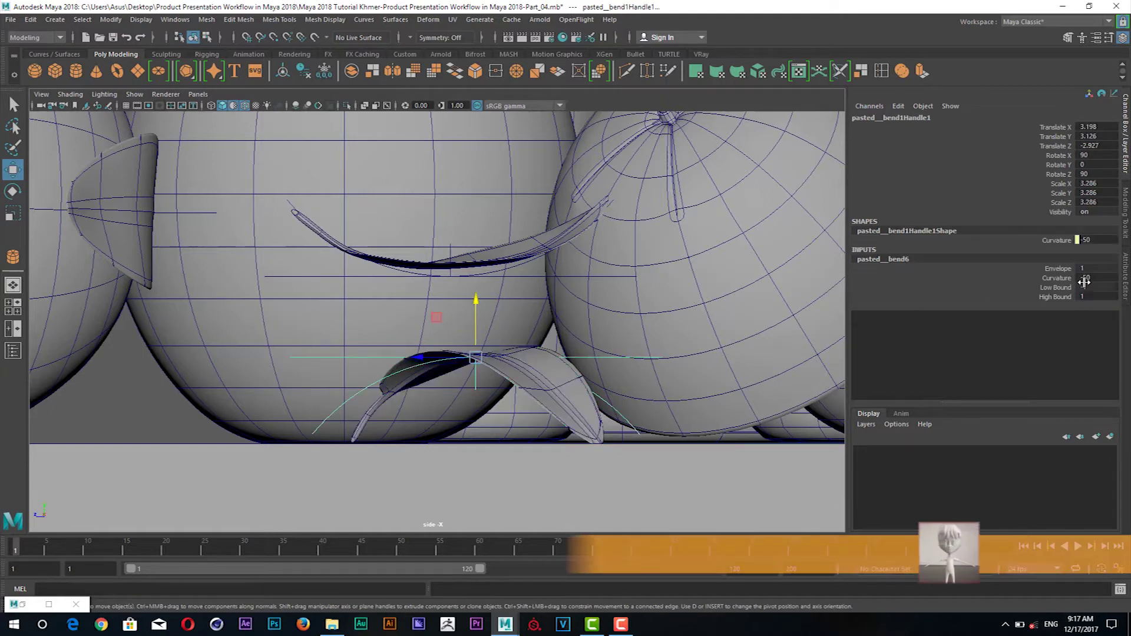
{"action": "type", "text": "40"}
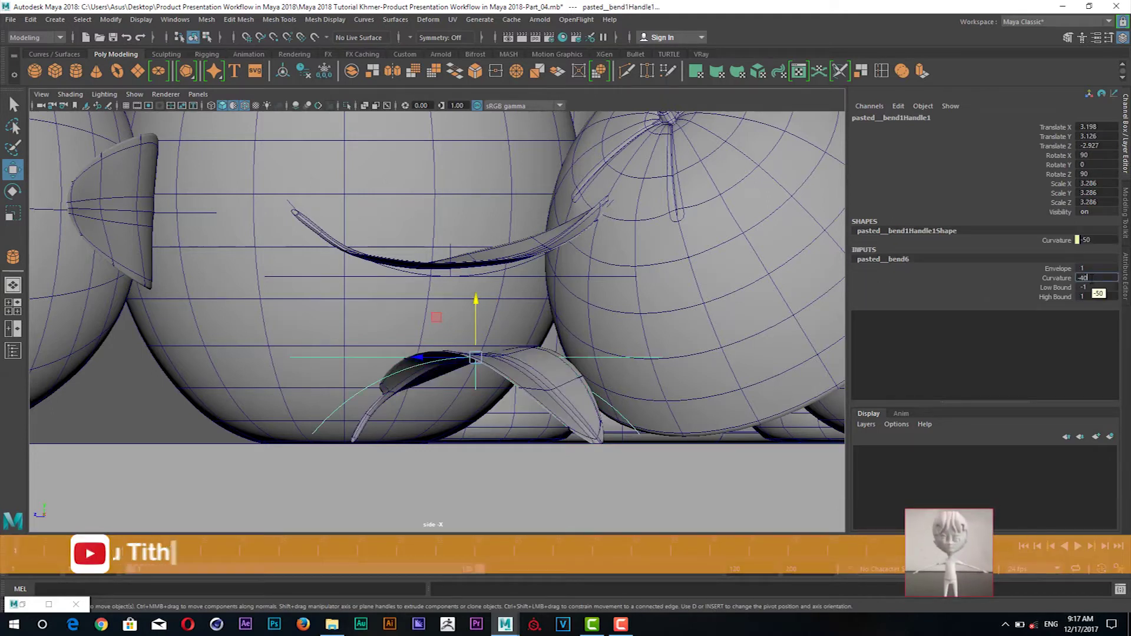
{"action": "key", "text": "Return"}
Lower the upper leaf's bend handle toward the table.
{"action": "left_click", "coordinate": [562, 394]}
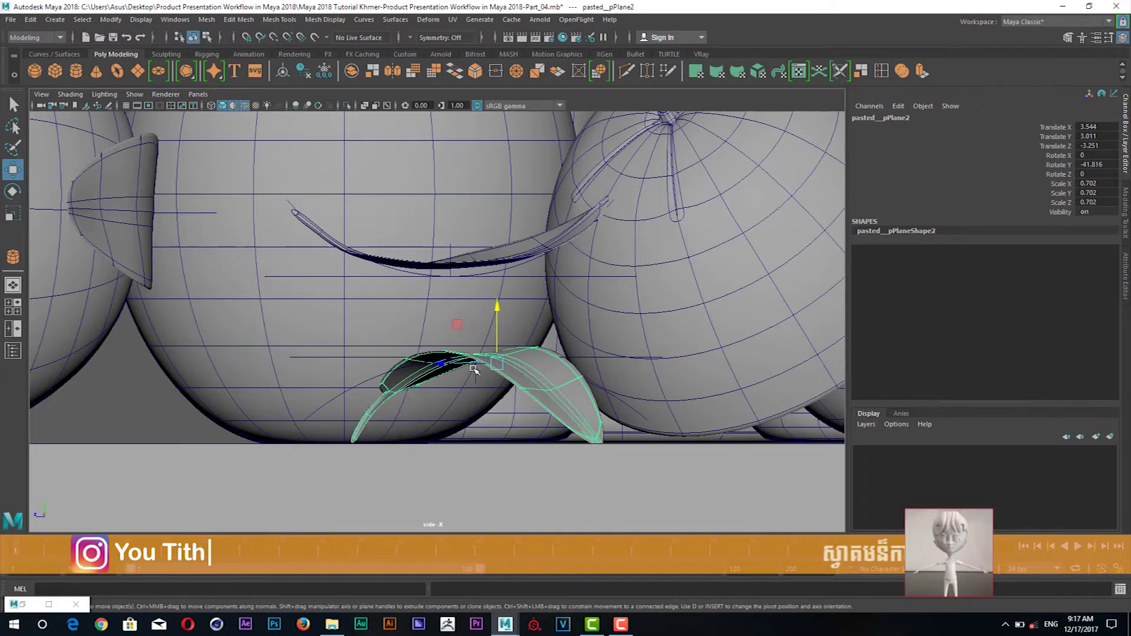
{"action": "key", "text": "ctrl+z"}
{"action": "left_click", "coordinate": [490, 260]}
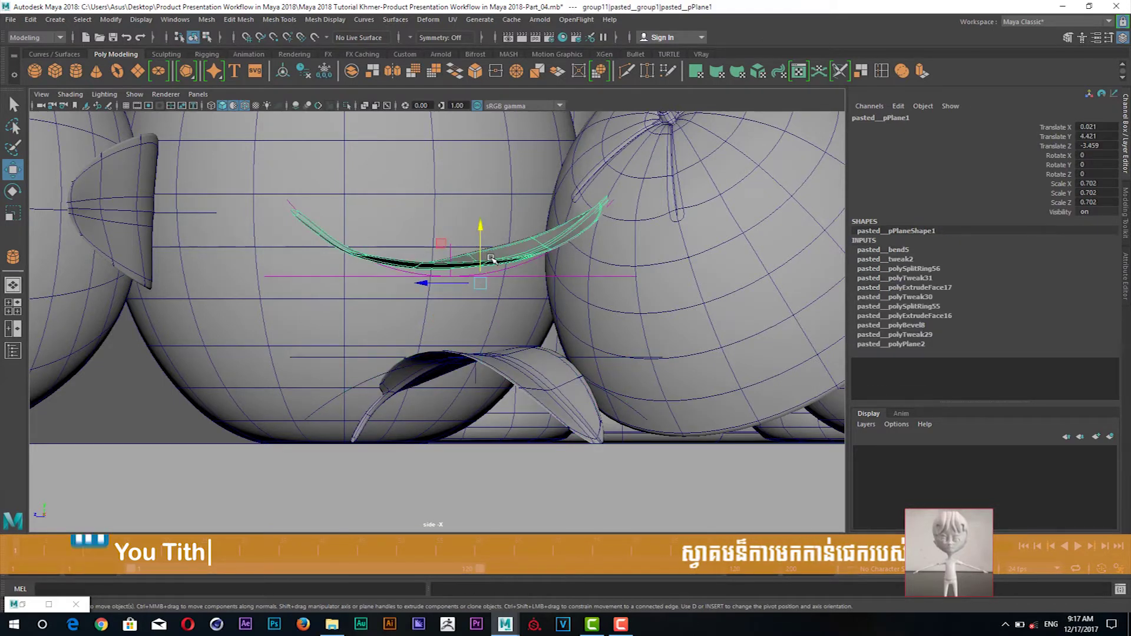
{"action": "left_click", "coordinate": [509, 277]}
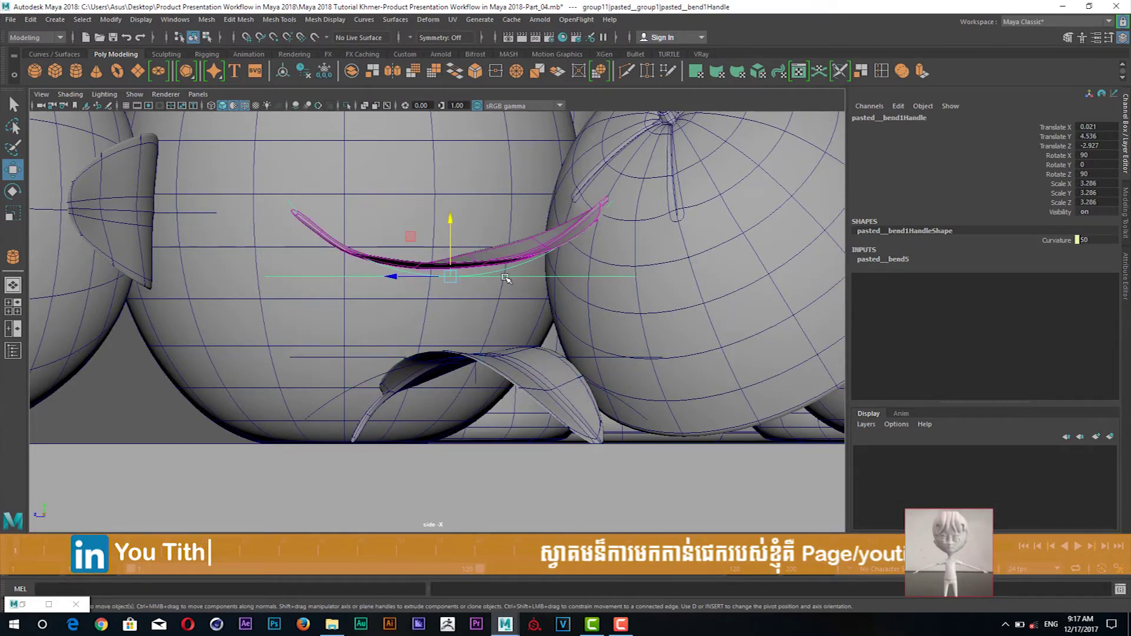
{"action": "left_click", "coordinate": [472, 262]}
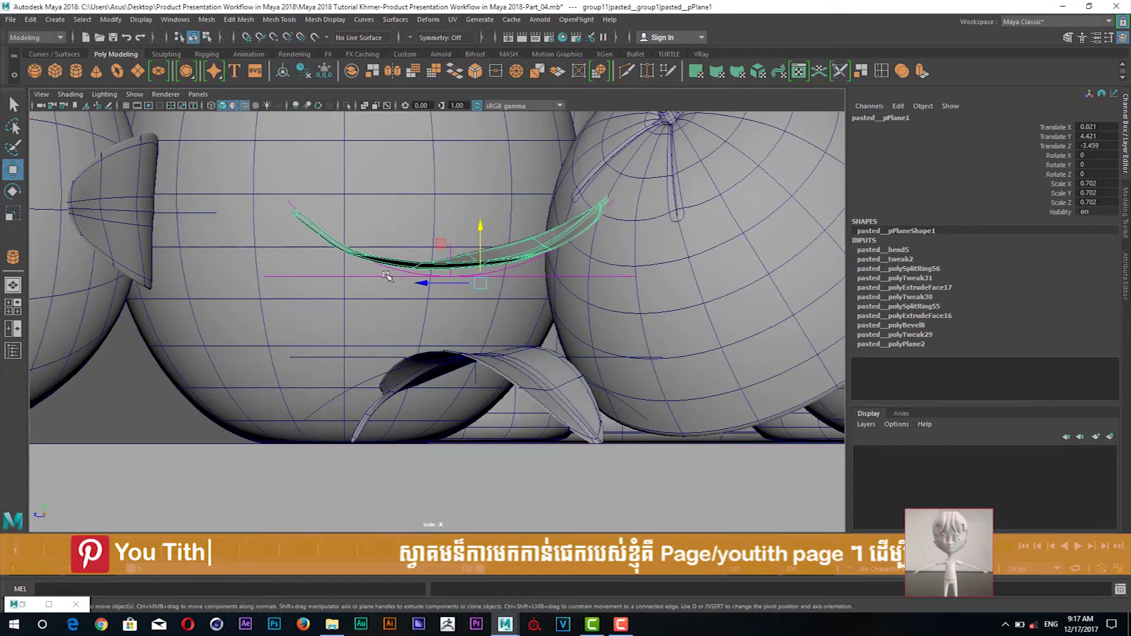
{"action": "left_click", "coordinate": [387, 277]}
{"action": "left_click_drag", "start_coordinate": [446, 237], "coordinate": [439, 406]}
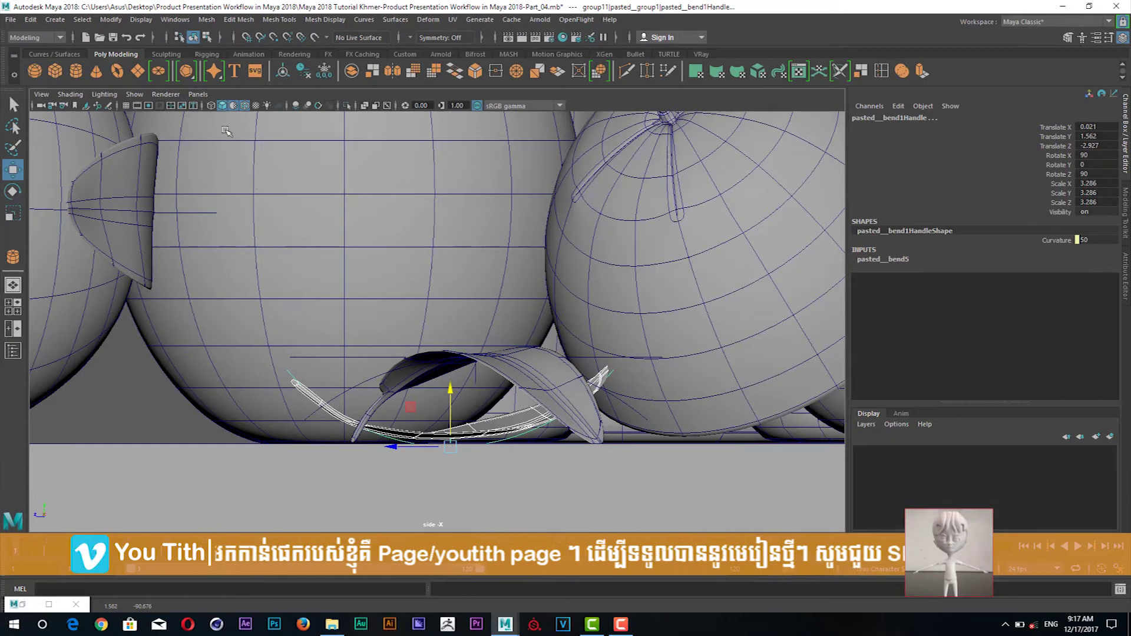
In wireframe, lower the bend handle and the lower leaf mesh slightly.
{"action": "key", "text": "4"}
{"action": "scroll", "scroll_direction": "up", "scroll_amount": 3}
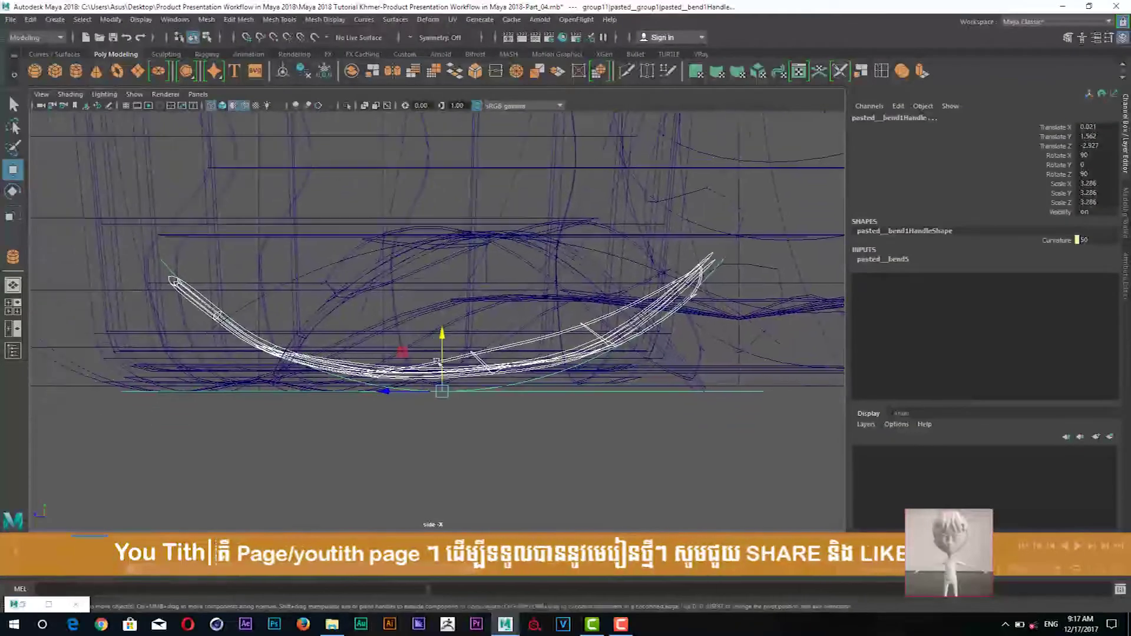
{"action": "left_click_drag", "start_coordinate": [436, 361], "coordinate": [433, 342]}
{"action": "left_click_drag", "start_coordinate": [437, 330], "coordinate": [437, 336]}
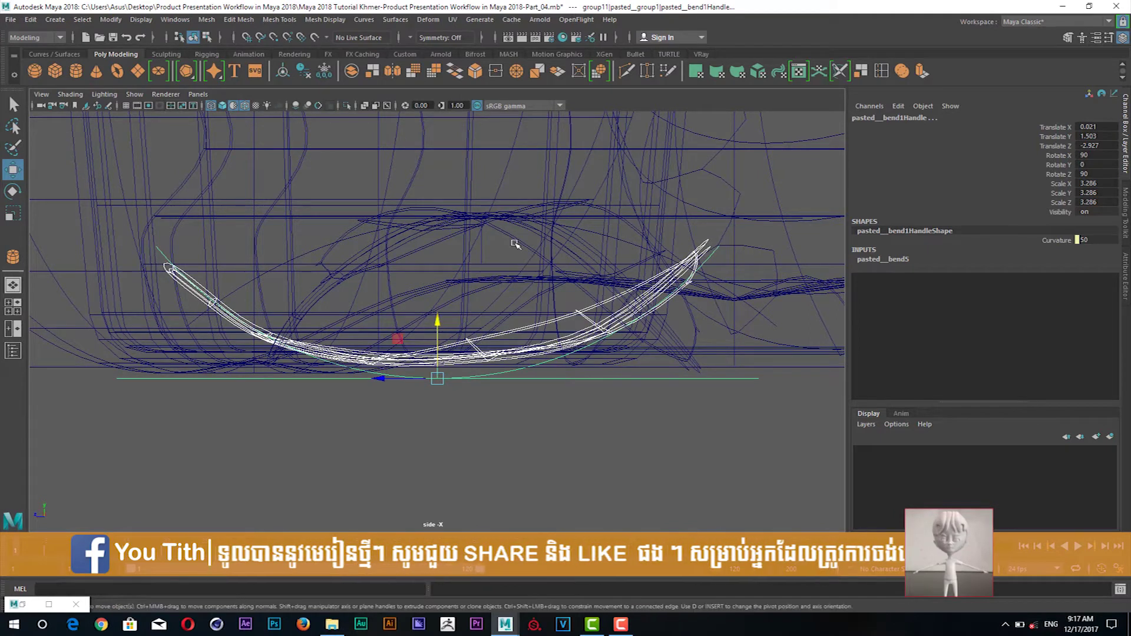
{"action": "left_click", "coordinate": [516, 243]}
{"action": "left_click", "coordinate": [516, 200]}
{"action": "left_click_drag", "start_coordinate": [517, 190], "coordinate": [518, 200]}
Look through camera C1 with smooth shading turned on.
{"action": "key", "text": "space"}
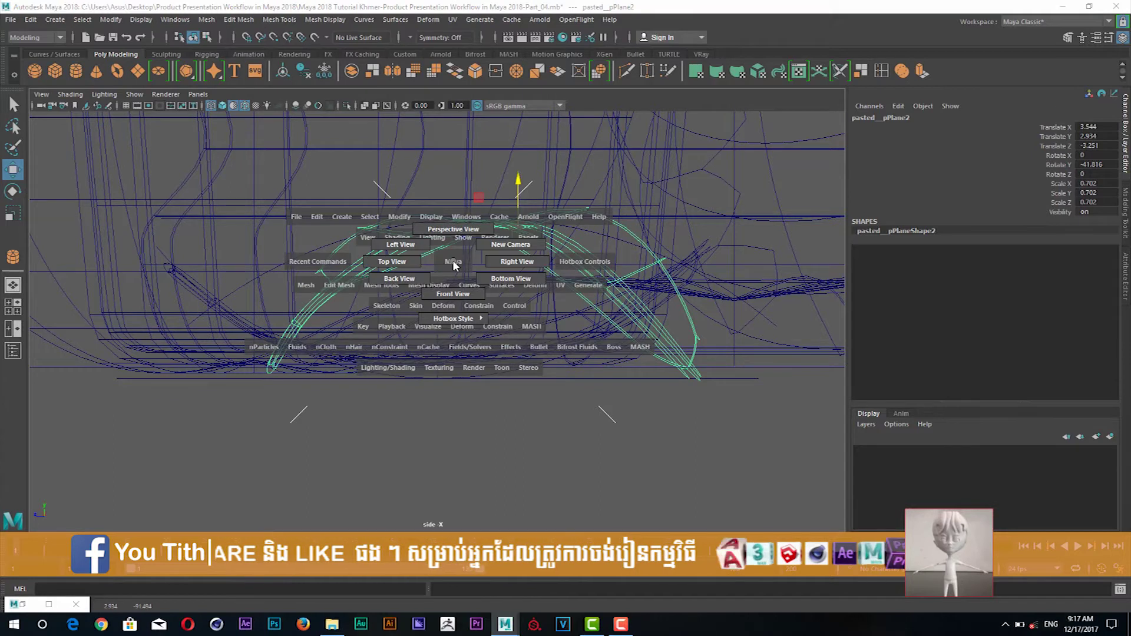
{"action": "left_click", "coordinate": [453, 229]}
{"action": "left_click", "coordinate": [198, 95]}
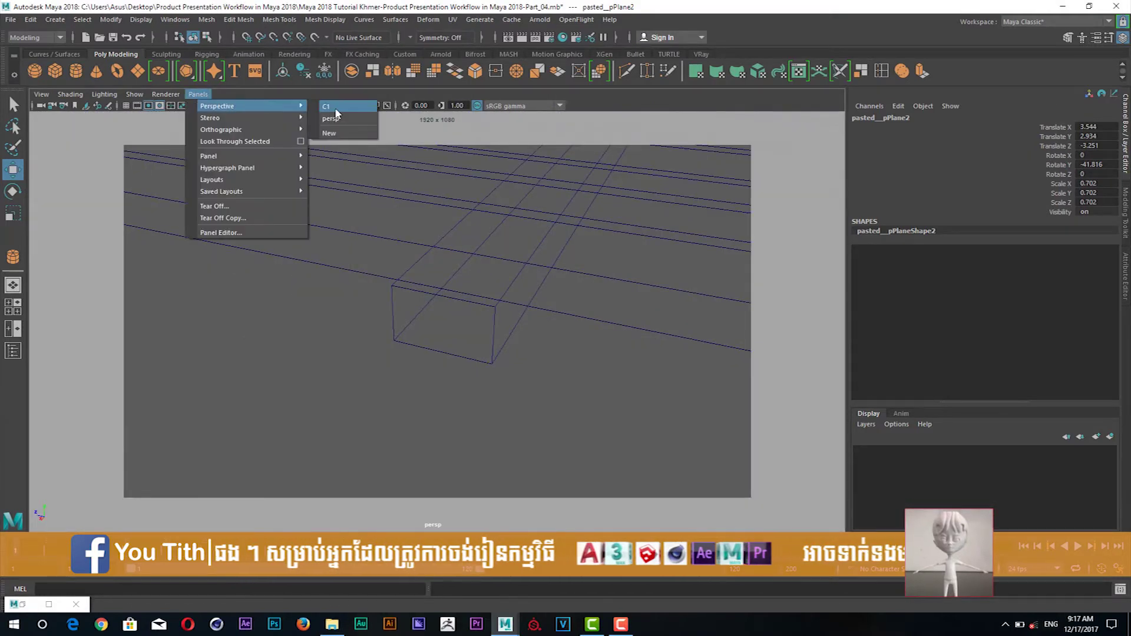
{"action": "left_click", "coordinate": [332, 107]}
{"action": "left_click", "coordinate": [349, 267]}
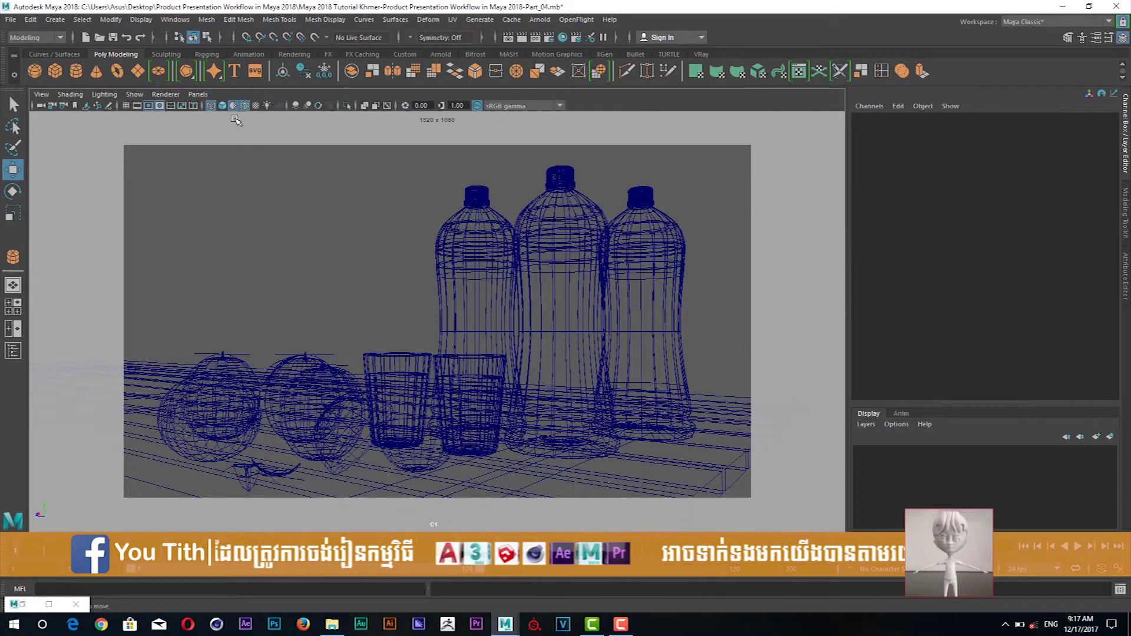
{"action": "left_click", "coordinate": [223, 106]}
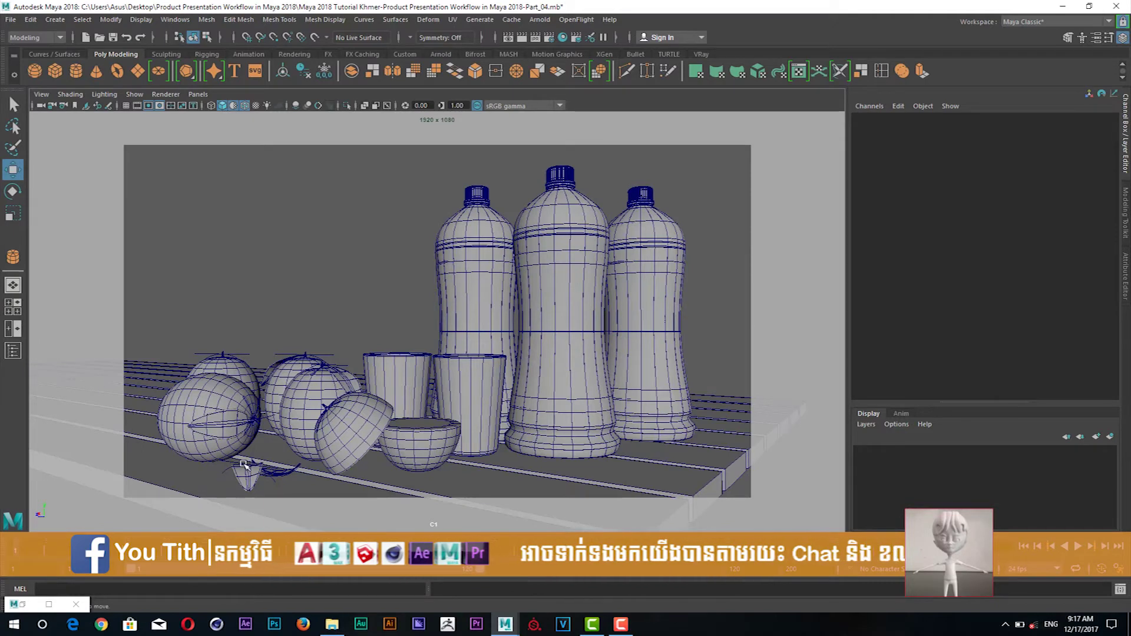
Select the small leaf by the front orange and frame the whole table in perspective.
{"action": "left_click", "coordinate": [243, 464]}
{"action": "key", "text": "Up"}
{"action": "key", "text": "Down"}
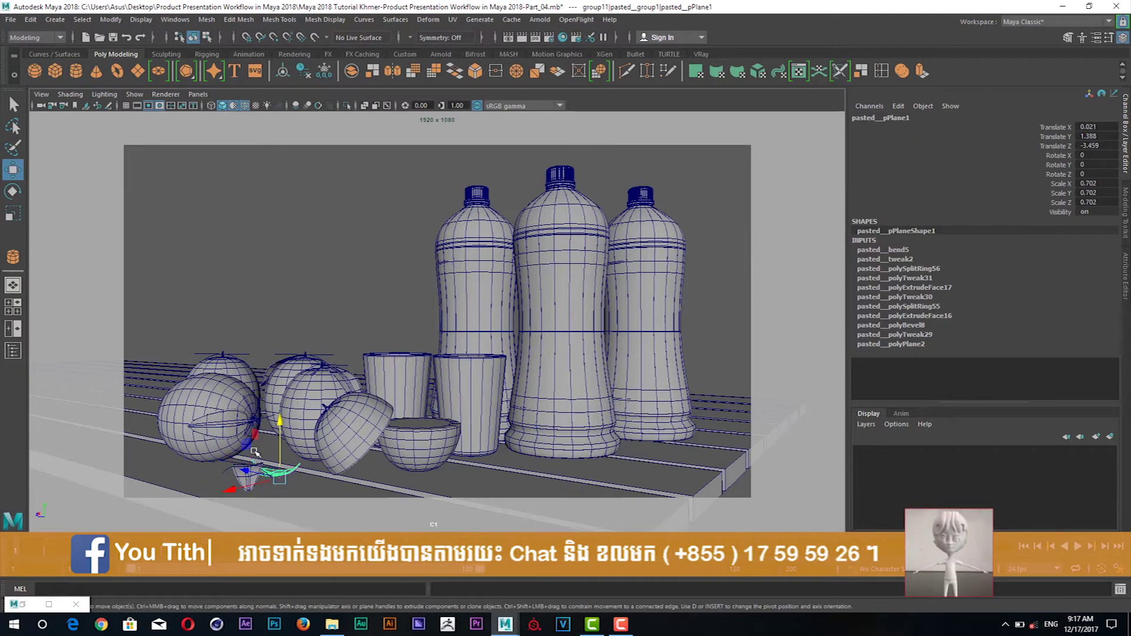
{"action": "key", "text": "space"}
{"action": "left_click_drag", "start_coordinate": [289, 392], "coordinate": [313, 412]}
{"action": "left_click_drag", "start_coordinate": [314, 412], "coordinate": [255, 238]}
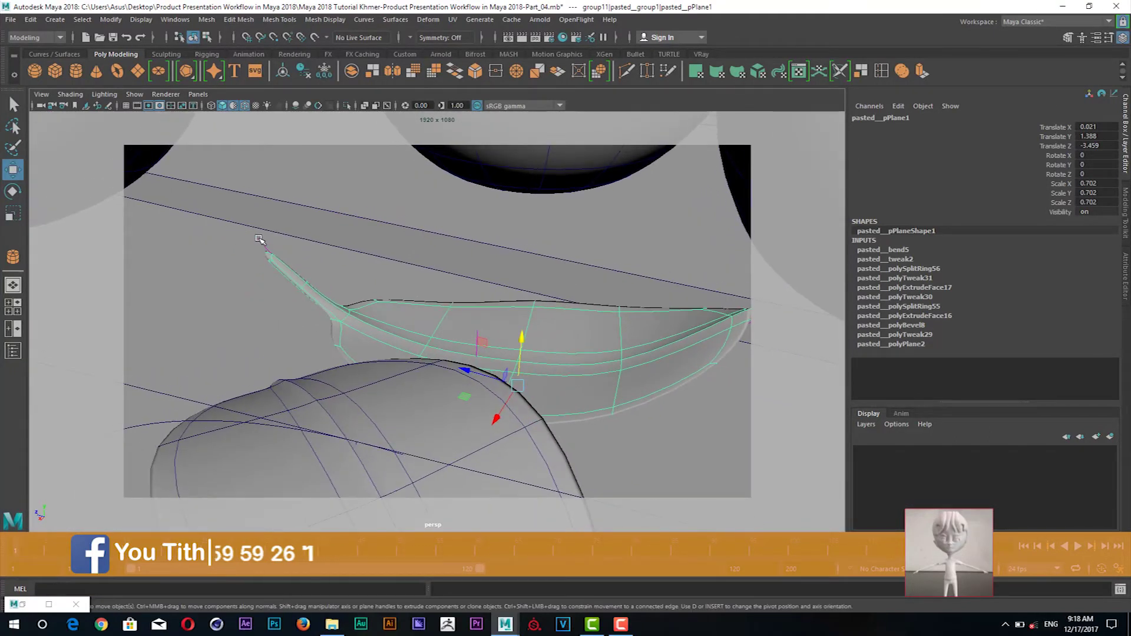
Duplicate the leaf with its bend deformer, move the copy forward and try turning it.
{"action": "key", "text": "ctrl+d"}
{"action": "scroll", "scroll_direction": "down", "scroll_amount": 3}
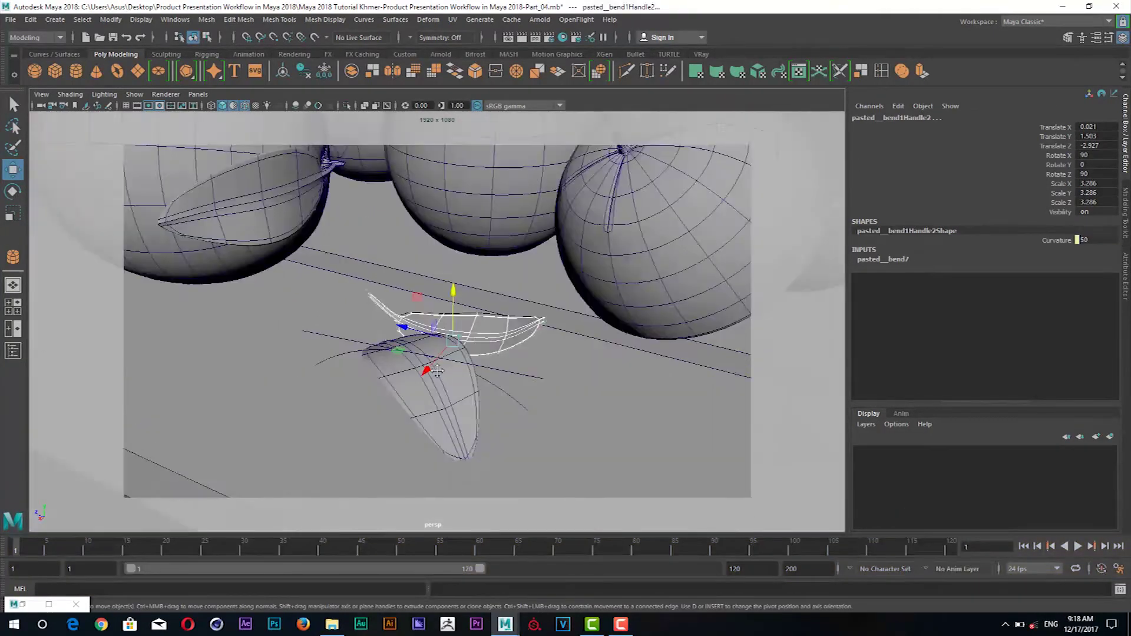
{"action": "scroll", "scroll_direction": "up", "scroll_amount": 3}
{"action": "left_click_drag", "start_coordinate": [344, 349], "coordinate": [471, 383]}
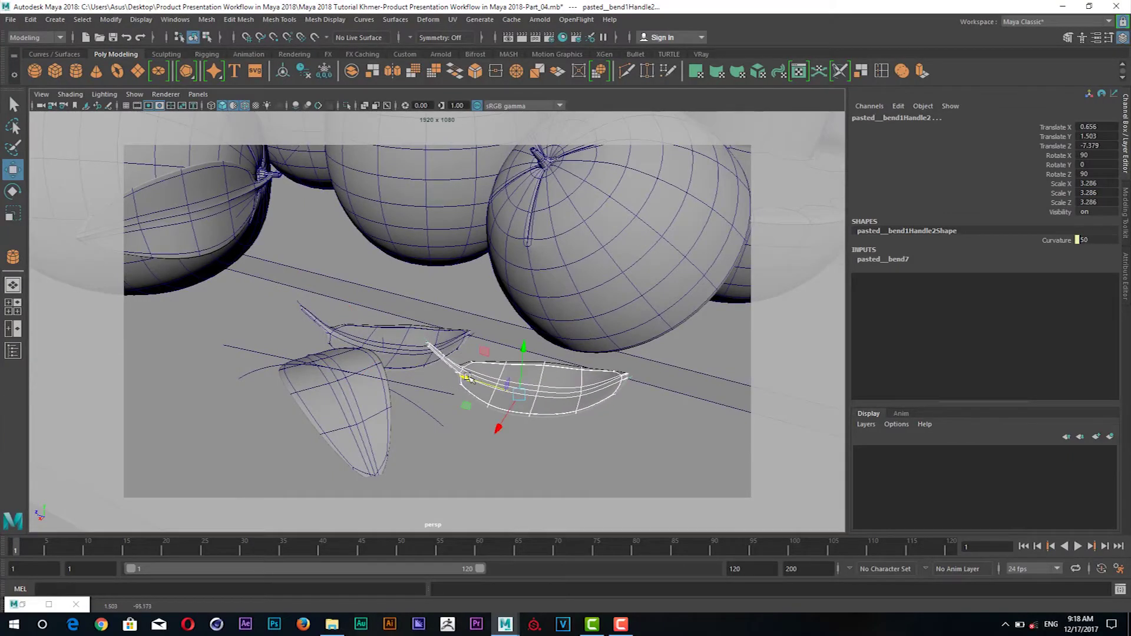
{"action": "key", "text": "e"}
{"action": "left_click_drag", "start_coordinate": [547, 425], "coordinate": [530, 453]}
{"action": "left_click", "coordinate": [1059, 165]}
{"action": "left_click_drag", "start_coordinate": [624, 306], "coordinate": [665, 293]}
{"action": "key", "text": "w"}
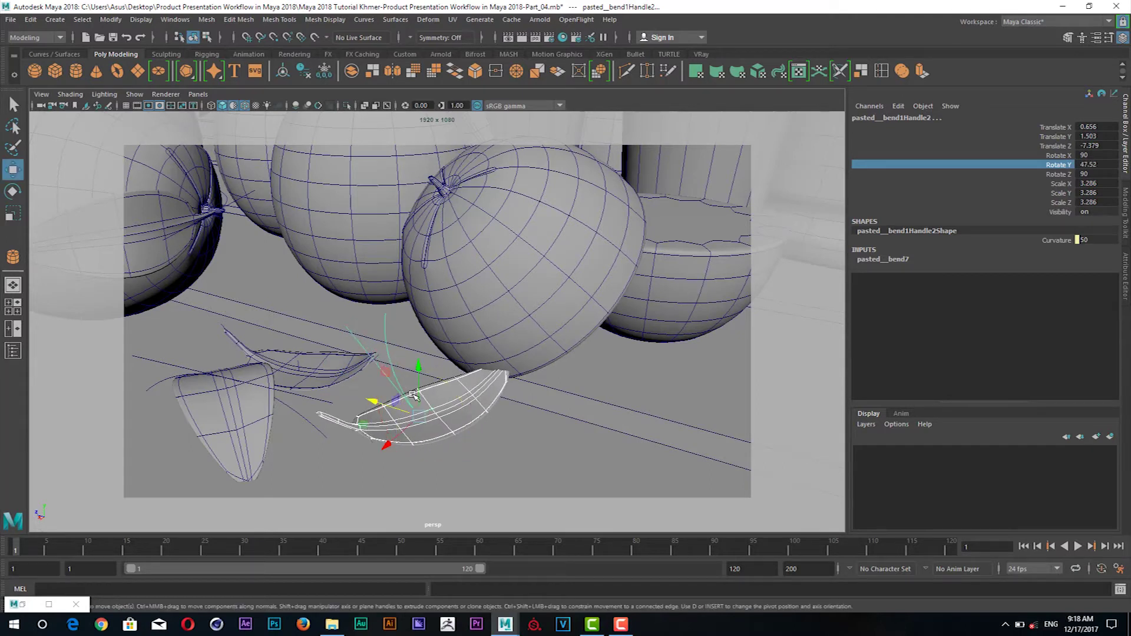
{"action": "left_click_drag", "start_coordinate": [396, 435], "coordinate": [377, 455]}
{"action": "key", "text": "ctrl+z"}
{"action": "key", "text": "ctrl+z"}
Turn the copied leaf to Y 51.815, place it at X 2.288, Z -7.385, and view through C1.
{"action": "left_click", "coordinate": [471, 411]}
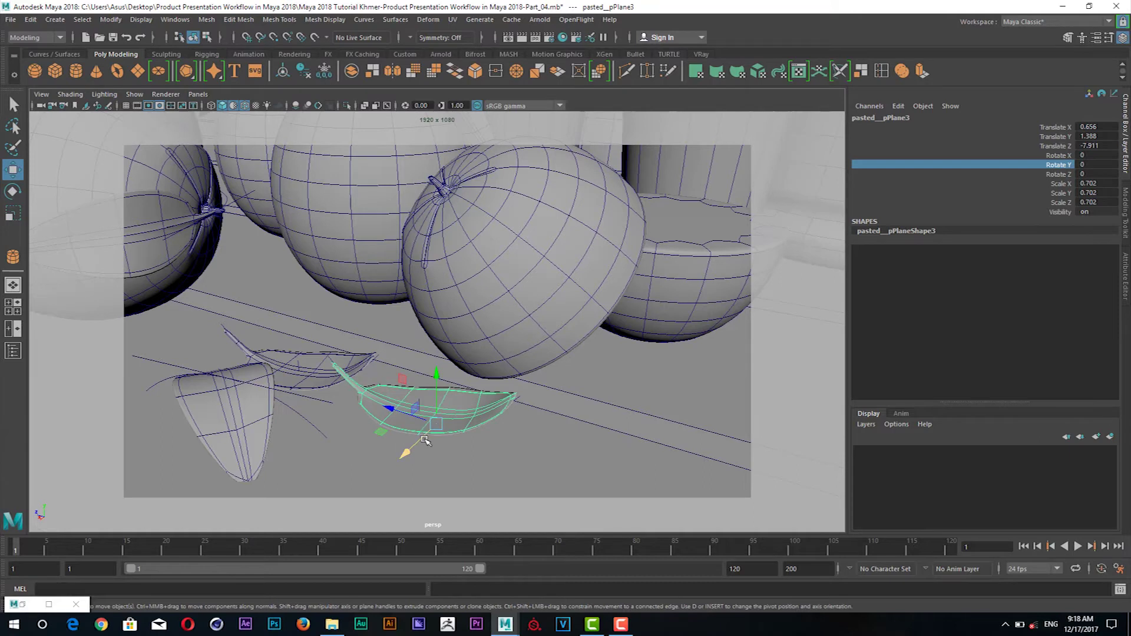
{"action": "key", "text": "e"}
{"action": "left_click_drag", "start_coordinate": [427, 457], "coordinate": [439, 384]}
{"action": "key", "text": "w"}
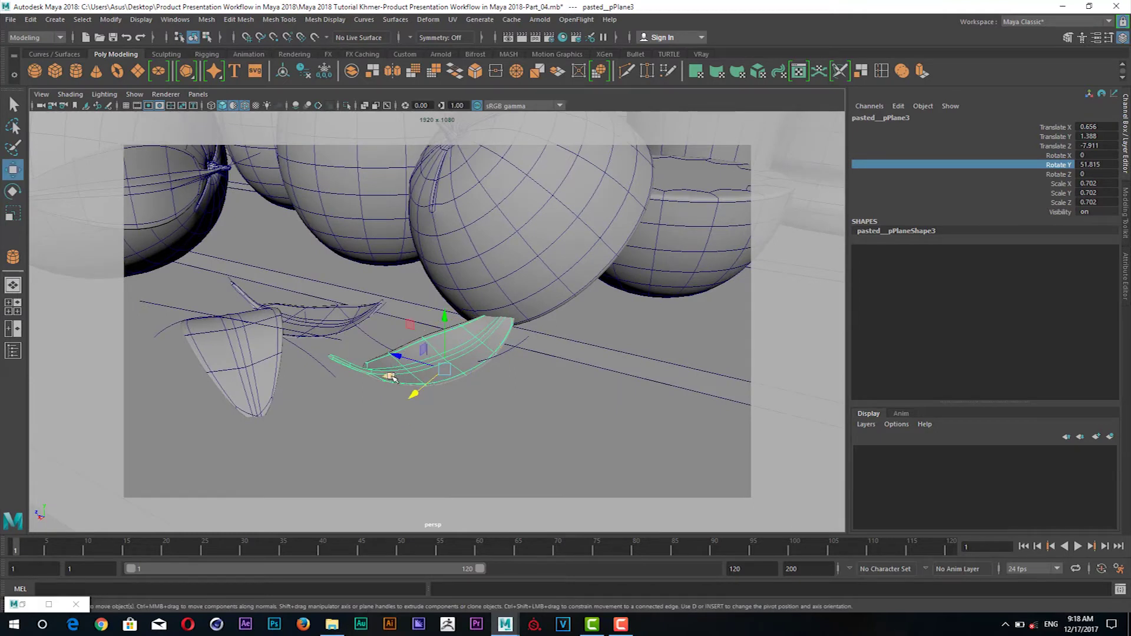
{"action": "left_click_drag", "start_coordinate": [391, 377], "coordinate": [322, 325]}
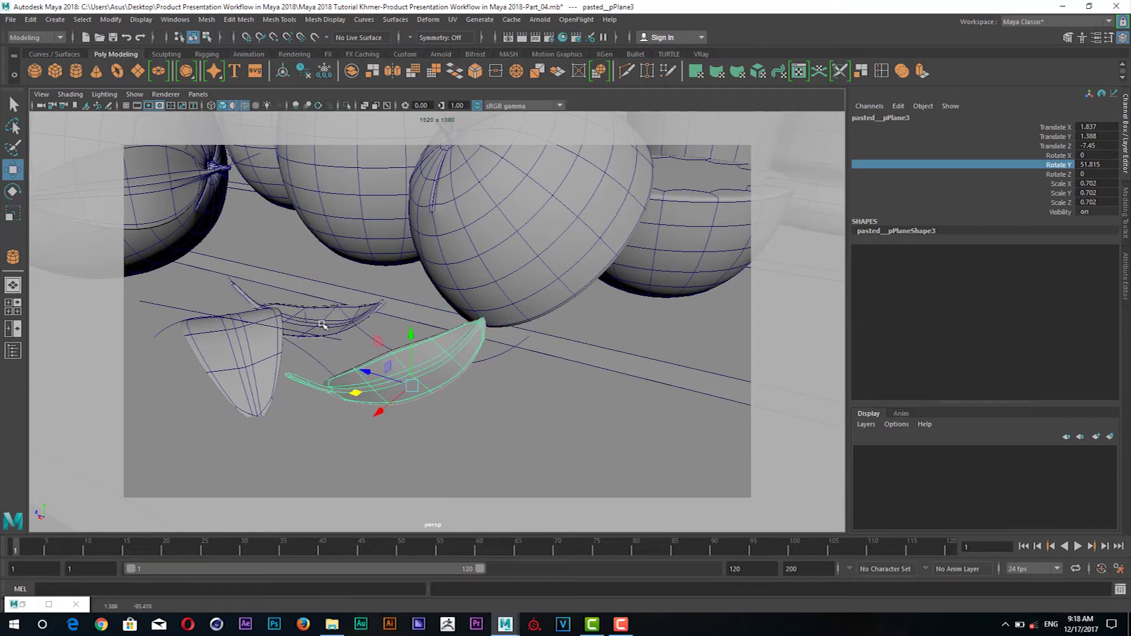
{"action": "left_click_drag", "start_coordinate": [387, 404], "coordinate": [370, 417]}
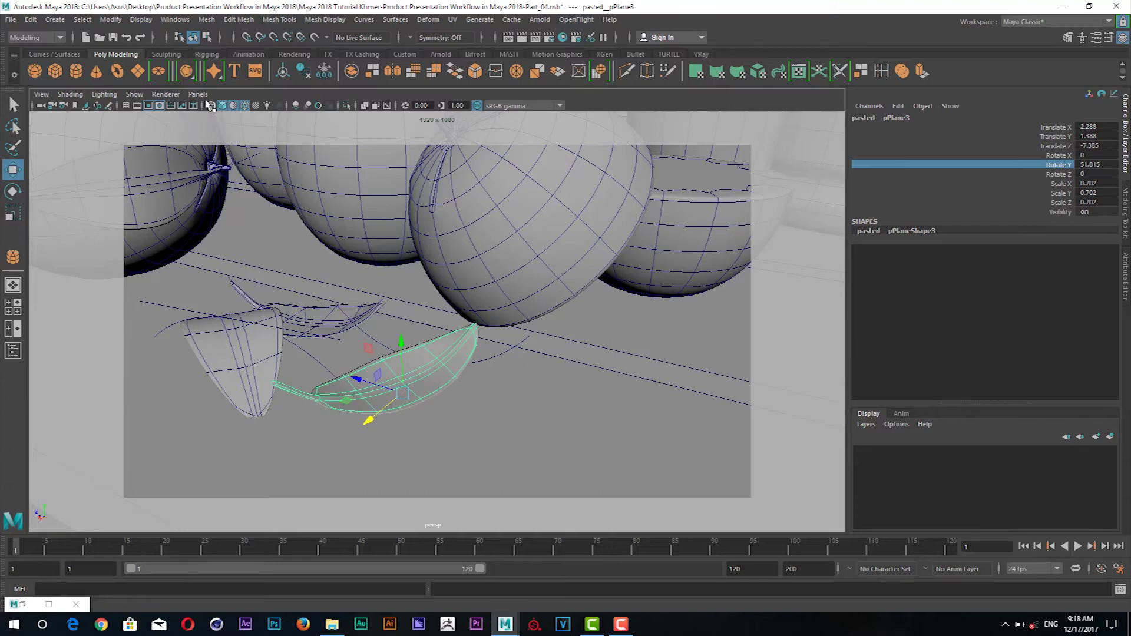
{"action": "left_click", "coordinate": [198, 94]}
{"action": "left_click", "coordinate": [349, 113]}
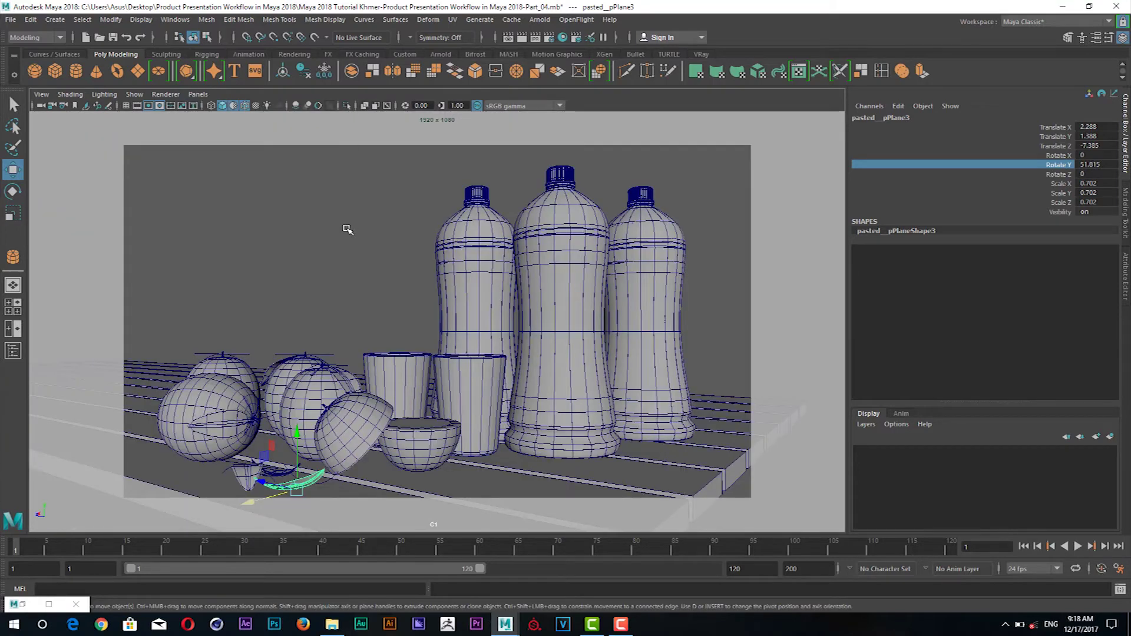
Deselect, reframe camera C1, and switch to smooth-shaded textured display after trying lighting and wireframe.
{"action": "left_click", "coordinate": [340, 270]}
{"action": "left_click_drag", "start_coordinate": [340, 269], "coordinate": [341, 269]}
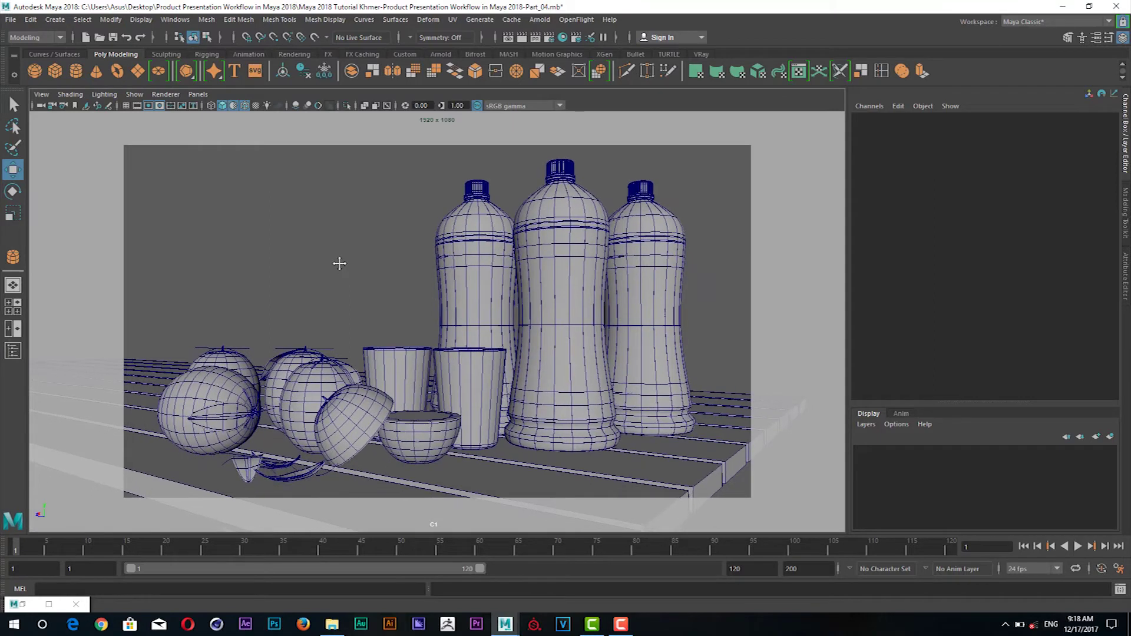
{"action": "left_click_drag", "start_coordinate": [340, 269], "coordinate": [339, 251]}
{"action": "left_click_drag", "start_coordinate": [338, 252], "coordinate": [332, 273]}
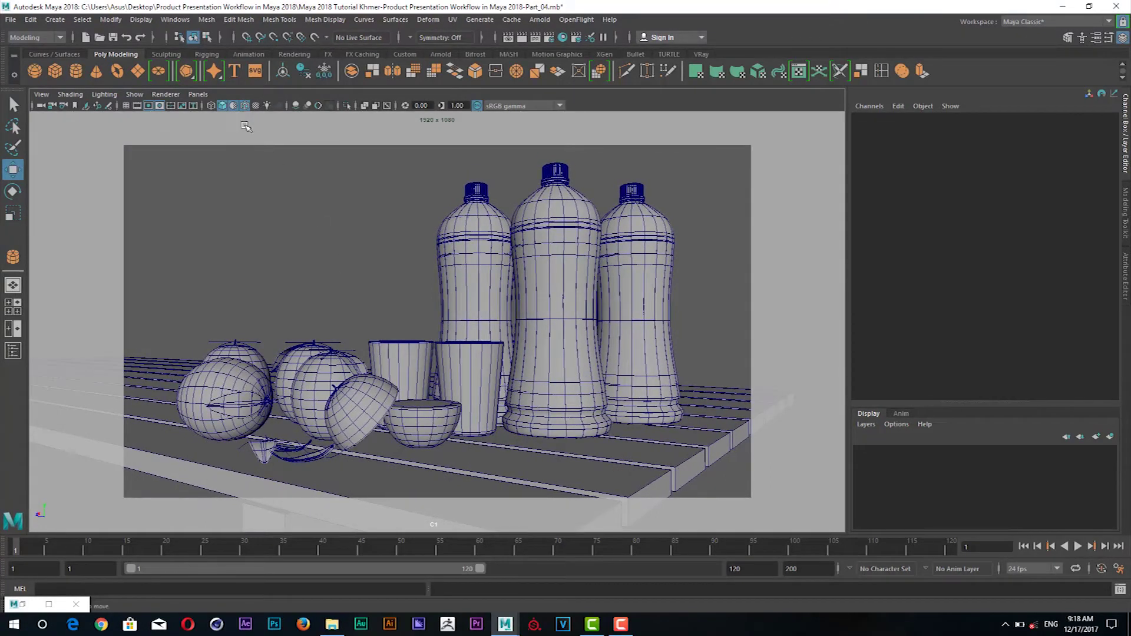
{"action": "left_click", "coordinate": [267, 106]}
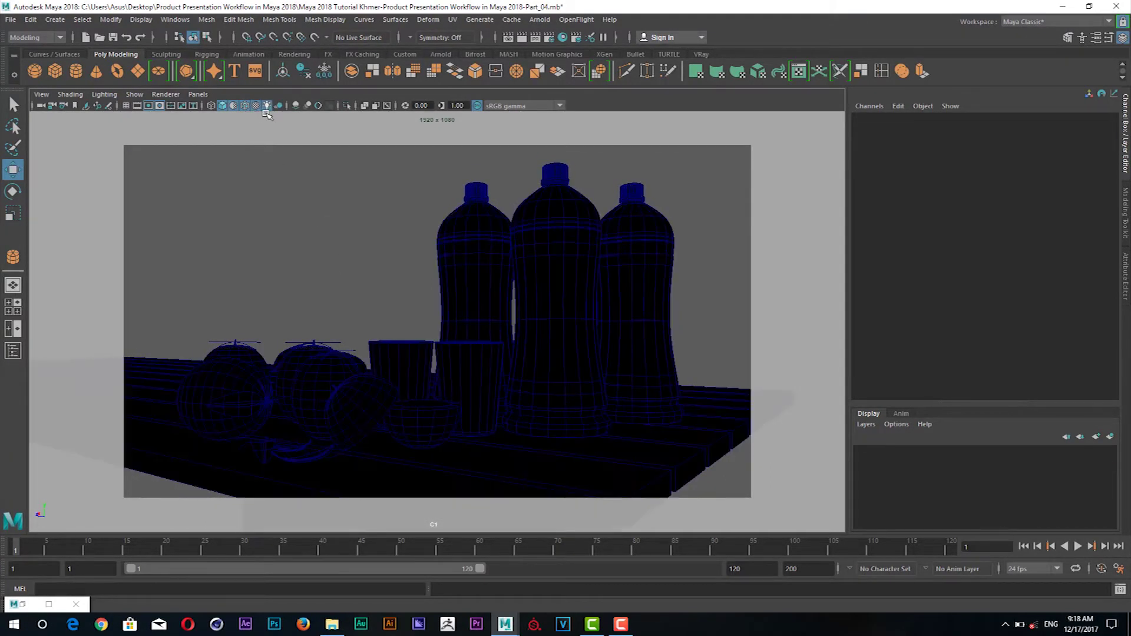
{"action": "left_click", "coordinate": [224, 106]}
{"action": "left_click", "coordinate": [223, 106]}
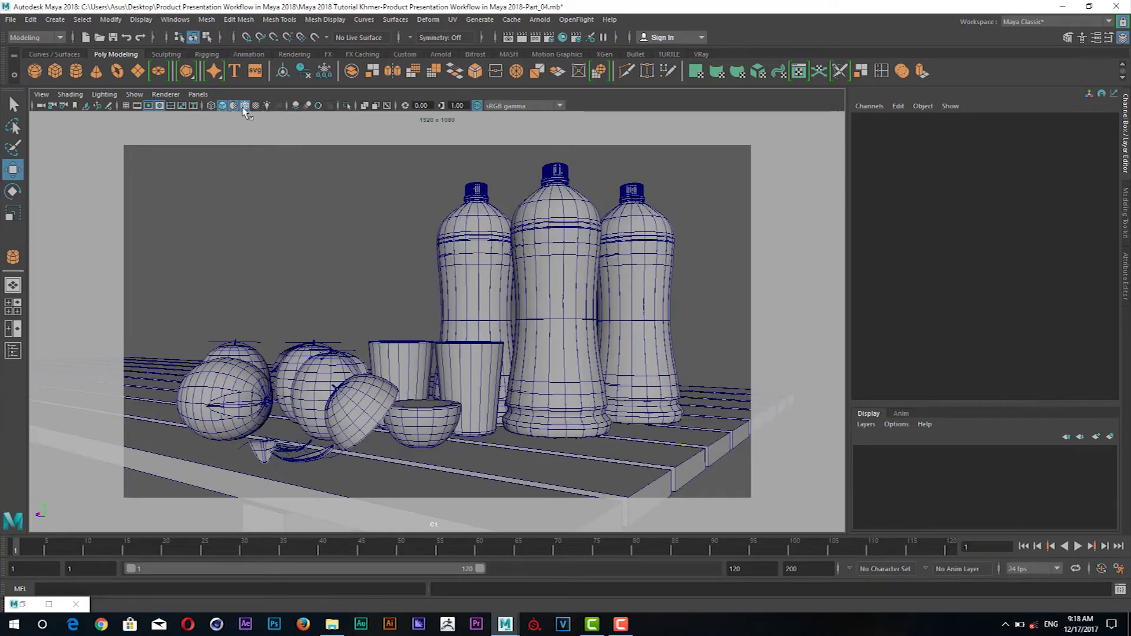
{"action": "left_click", "coordinate": [245, 106]}
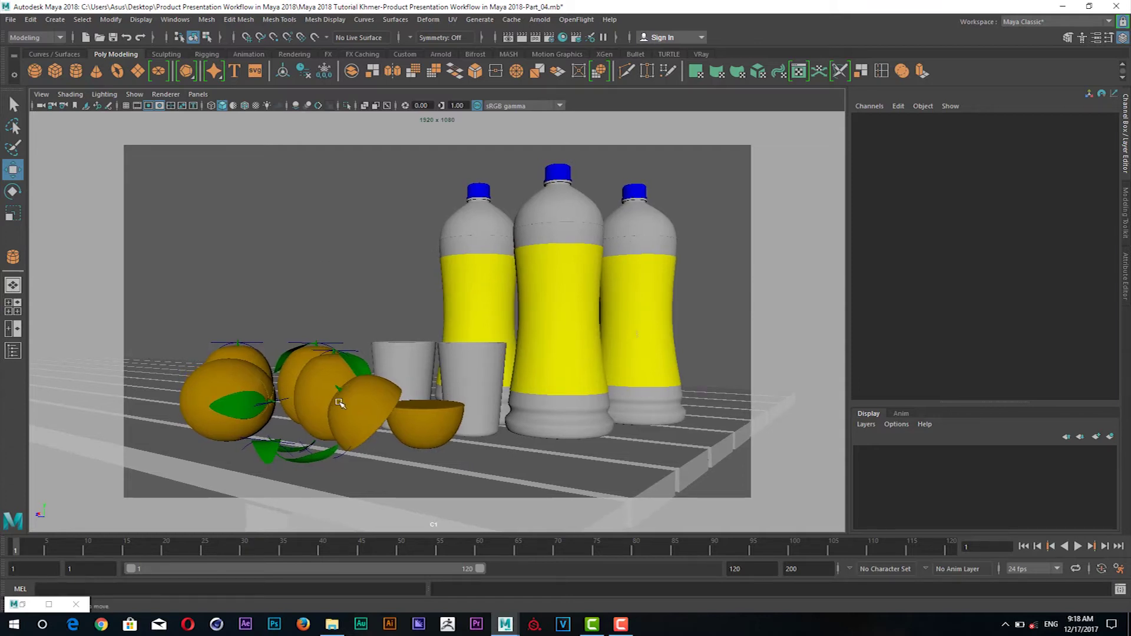
Nudge the orange-halves group and the front leaf group slightly left, then save the scene.
{"action": "left_click", "coordinate": [366, 406]}
{"action": "key", "text": "Up"}
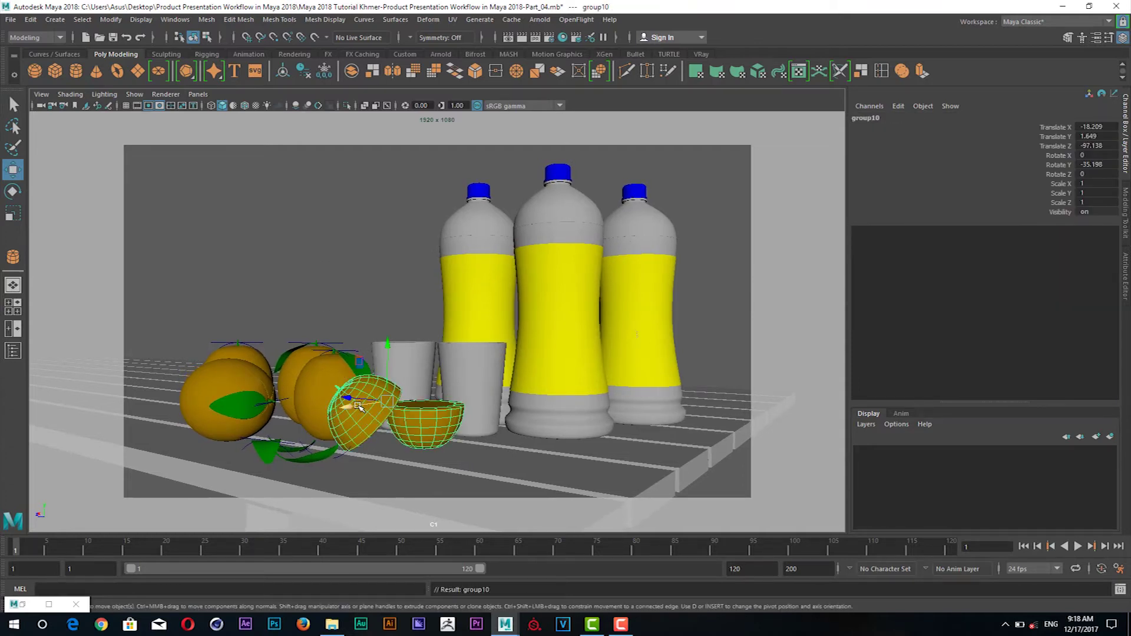
{"action": "left_click_drag", "start_coordinate": [354, 407], "coordinate": [344, 400]}
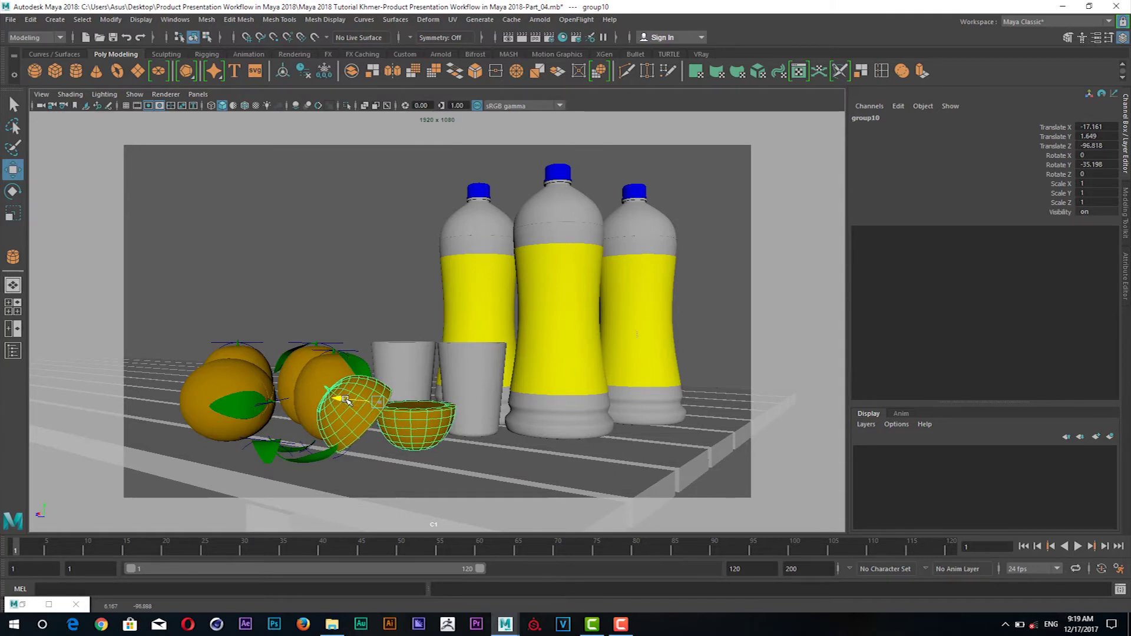
{"action": "left_click", "coordinate": [297, 451]}
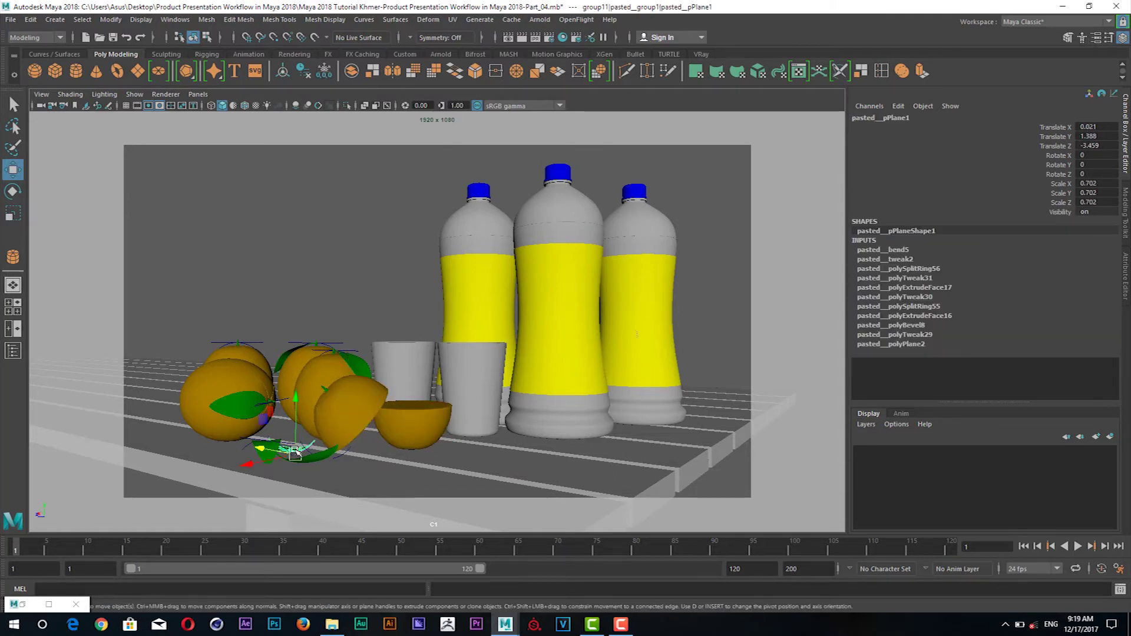
{"action": "key", "text": "Up"}
{"action": "left_click_drag", "start_coordinate": [253, 427], "coordinate": [219, 421]}
{"action": "left_click", "coordinate": [334, 303]}
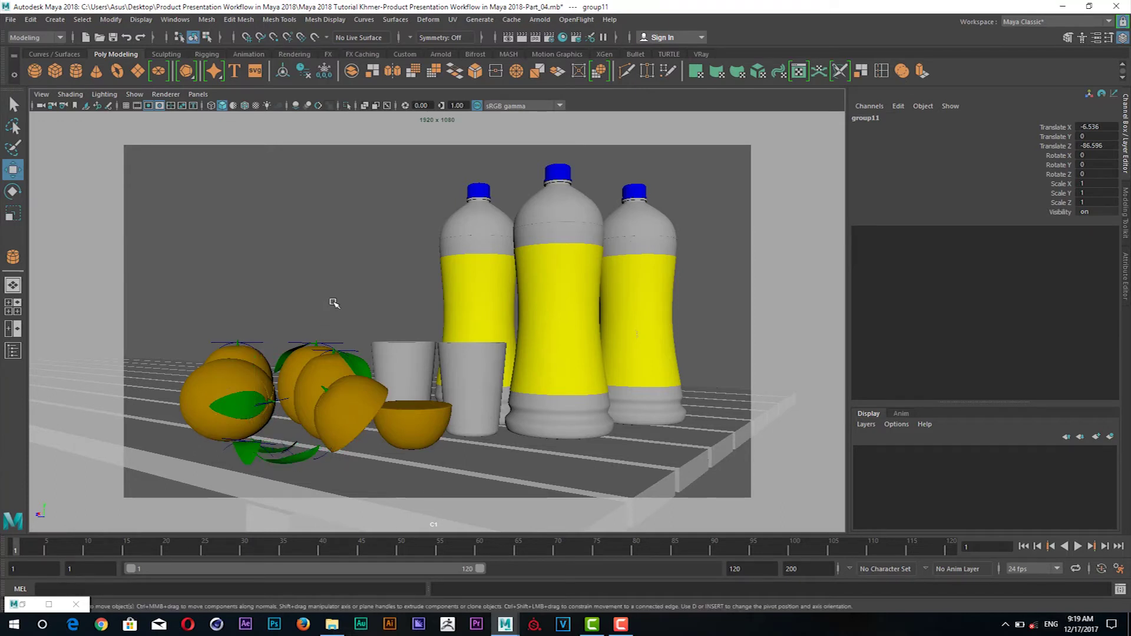
{"action": "key", "text": "ctrl+s"}
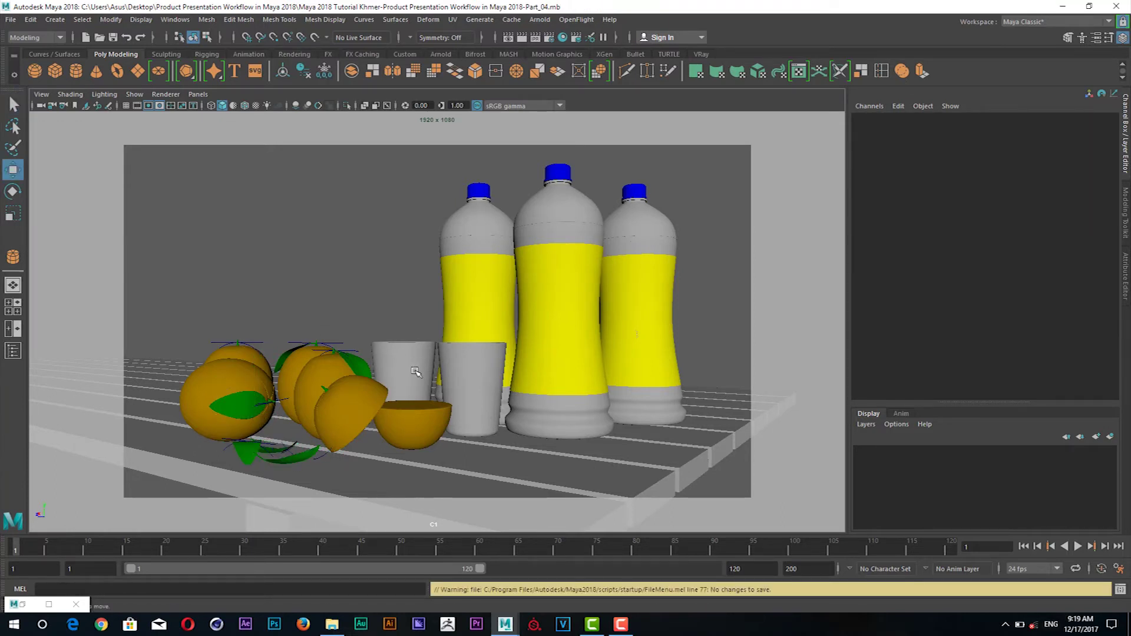
Duplicate leaf pasted_pPlane3 and move the copy forward in front of the half orange.
{"action": "left_click", "coordinate": [426, 424]}
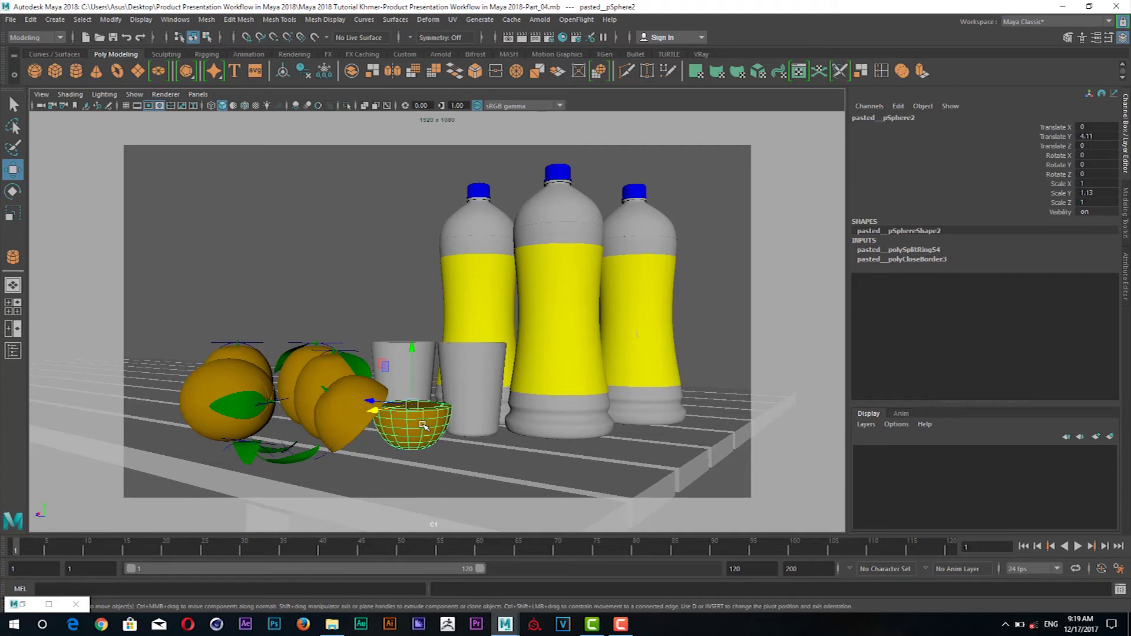
{"action": "left_click", "coordinate": [298, 457]}
{"action": "key", "text": "Up"}
{"action": "key", "text": "Down"}
{"action": "key", "text": "ctrl+d"}
{"action": "left_click_drag", "start_coordinate": [278, 468], "coordinate": [437, 458]}
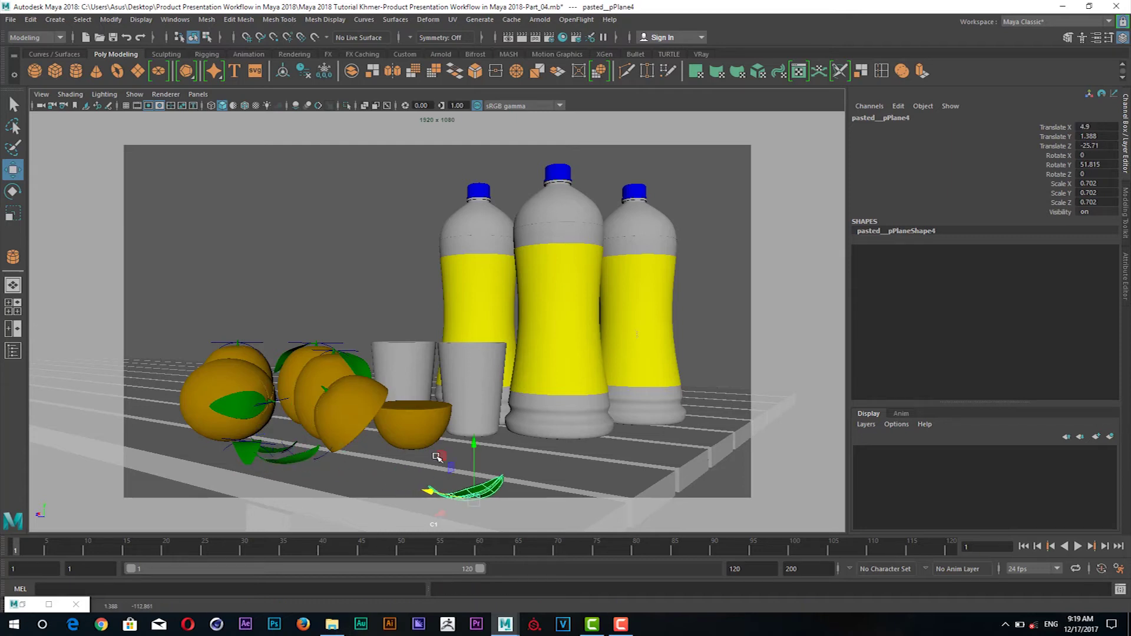
Reposition leaf copy pasted__pPlane4 beside the half orange, scale it to 0.626 and rotate it.
{"action": "left_click_drag", "start_coordinate": [442, 508], "coordinate": [390, 469]}
{"action": "key", "text": "r"}
{"action": "key", "text": "w"}
{"action": "key", "text": "e"}
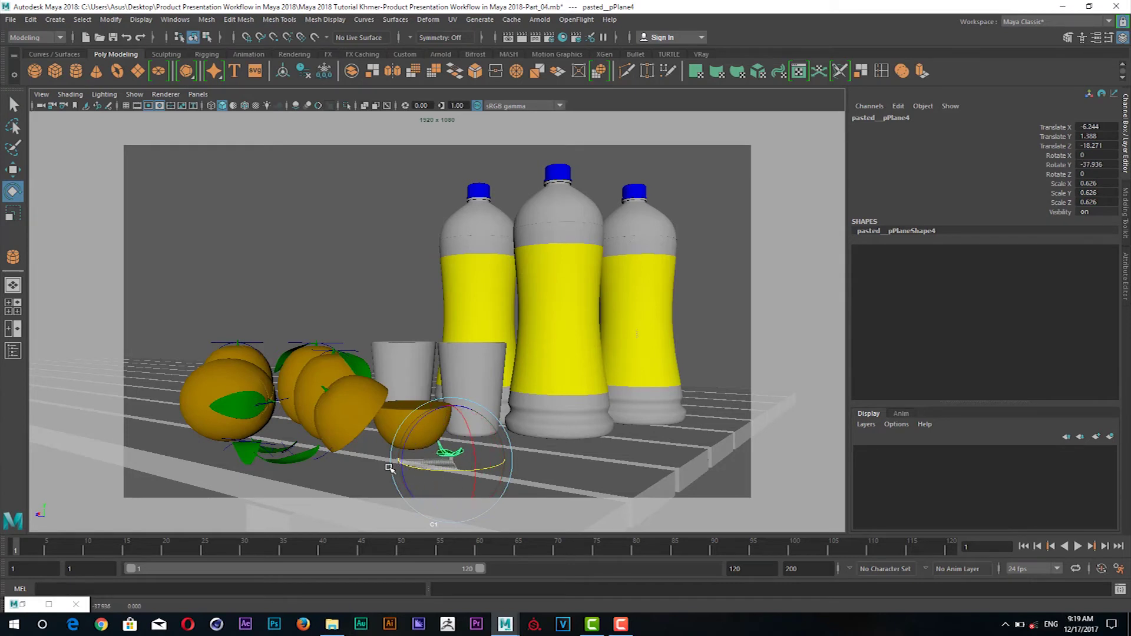
{"action": "key", "text": "w"}
{"action": "left_click", "coordinate": [362, 262]}
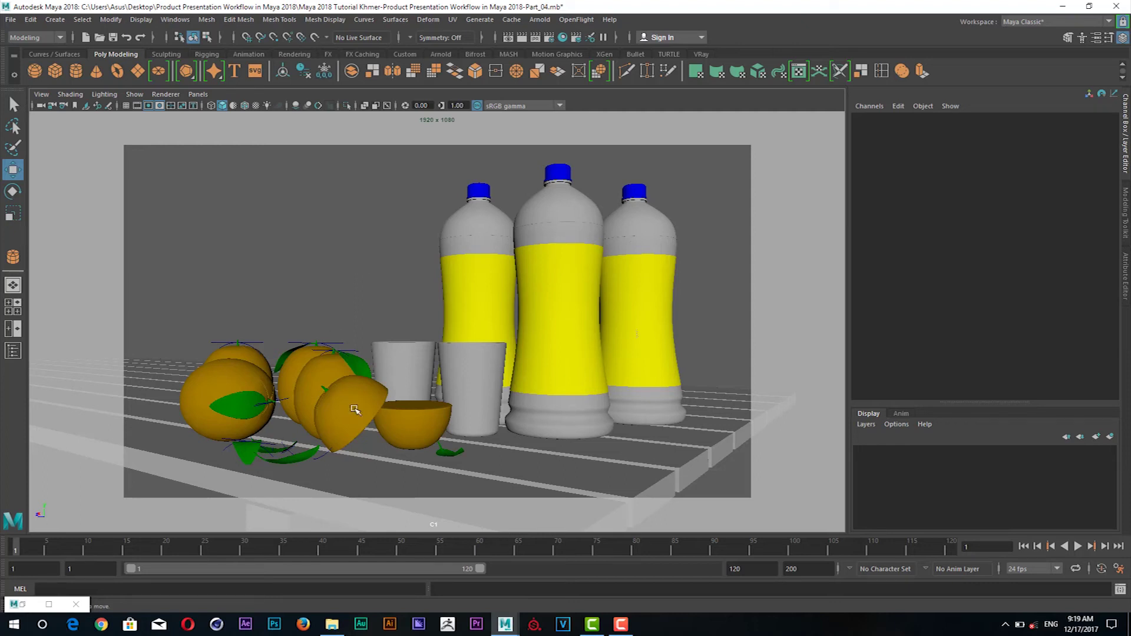
Rotate the orange-halves group10 to Y -56.969 and save the scene.
{"action": "left_click", "coordinate": [391, 427]}
{"action": "key", "text": "Up"}
{"action": "key", "text": "e"}
{"action": "left_click_drag", "start_coordinate": [380, 407], "coordinate": [381, 416]}
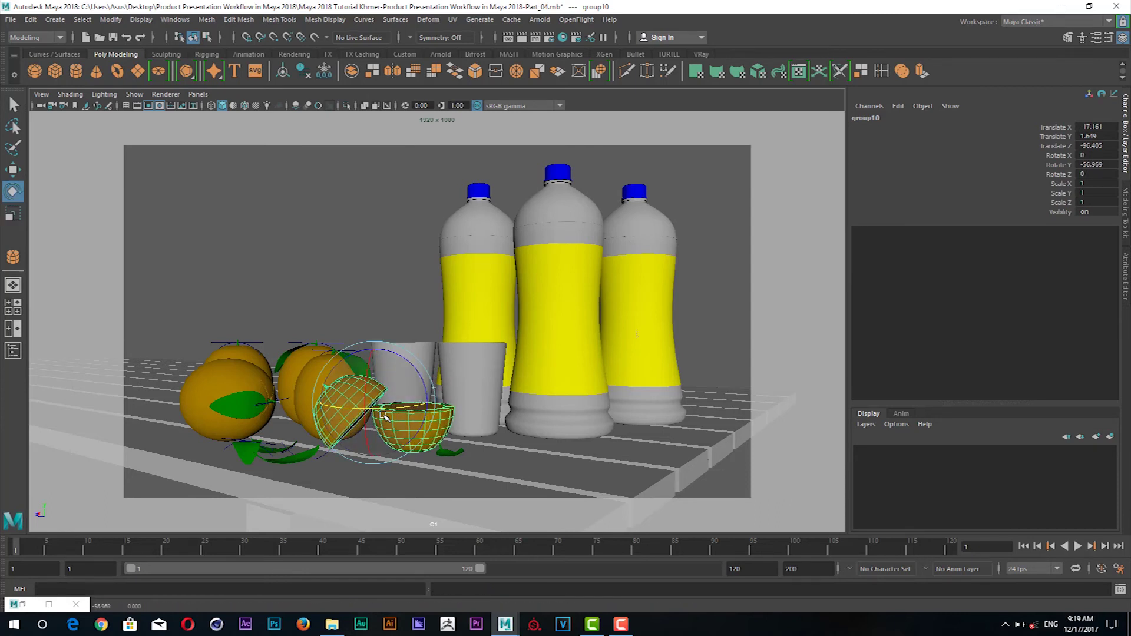
{"action": "left_click", "coordinate": [306, 247]}
{"action": "key", "text": "ctrl+s"}
{"action": "key", "text": "ctrl+s"}
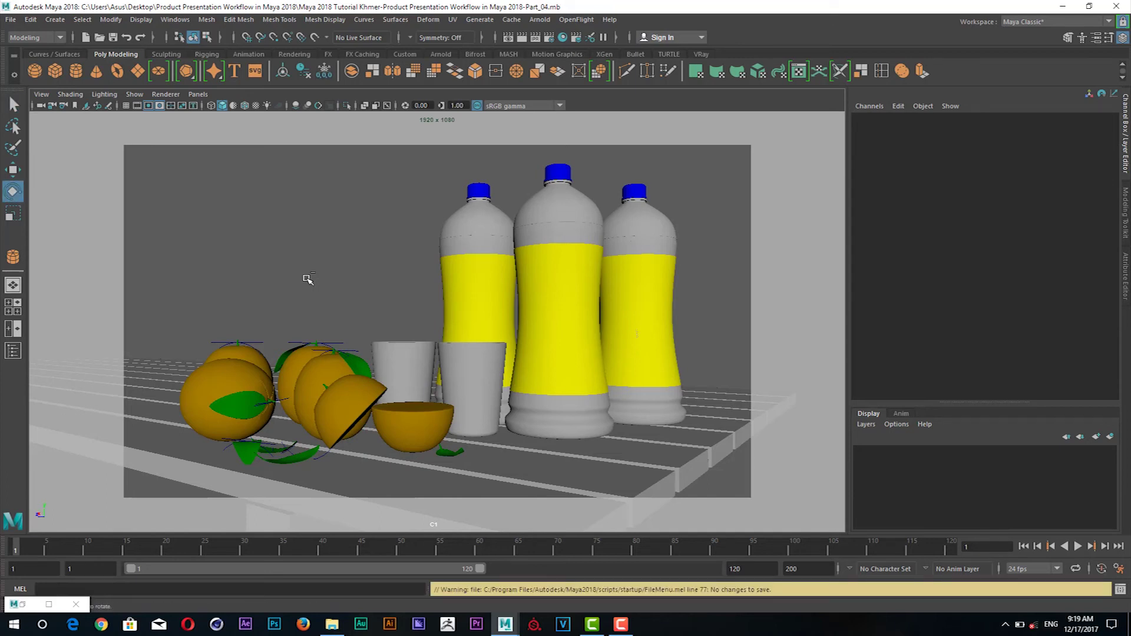